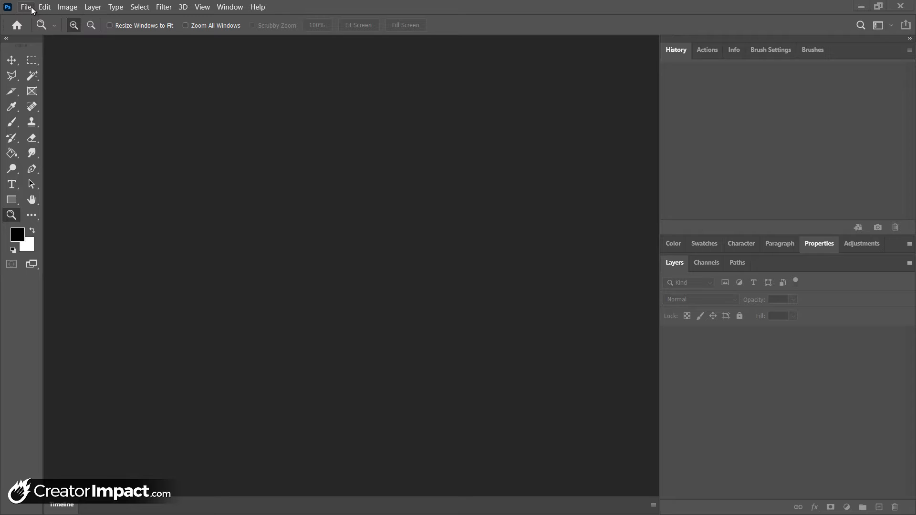
# Step: Start creating a new document
pyautogui.click(43, 6)
pyautogui.click(298, 3)
pyautogui.click(31, 10)
pyautogui.click(37, 23)
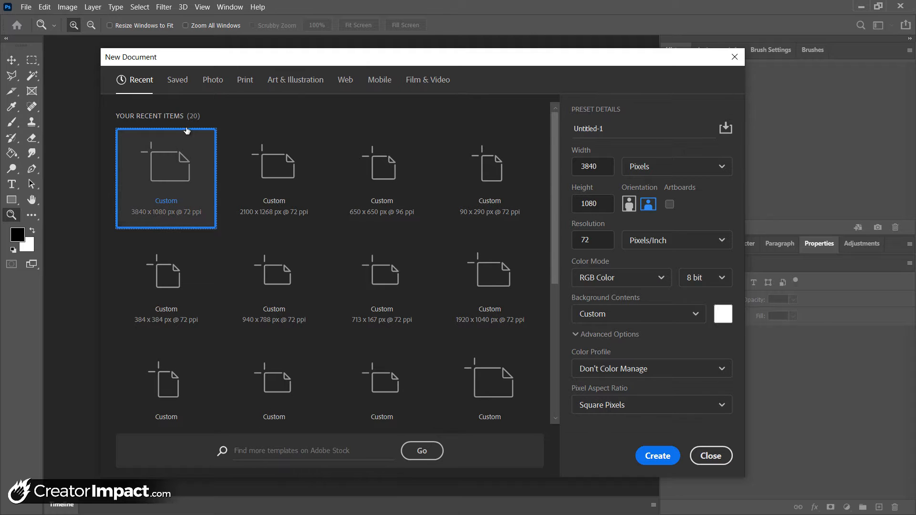
# Step: Browse the Saved, Photo, Print and Art & Illustration presets, preview A4 and Letter, and return to the recent items
pyautogui.click(177, 80)
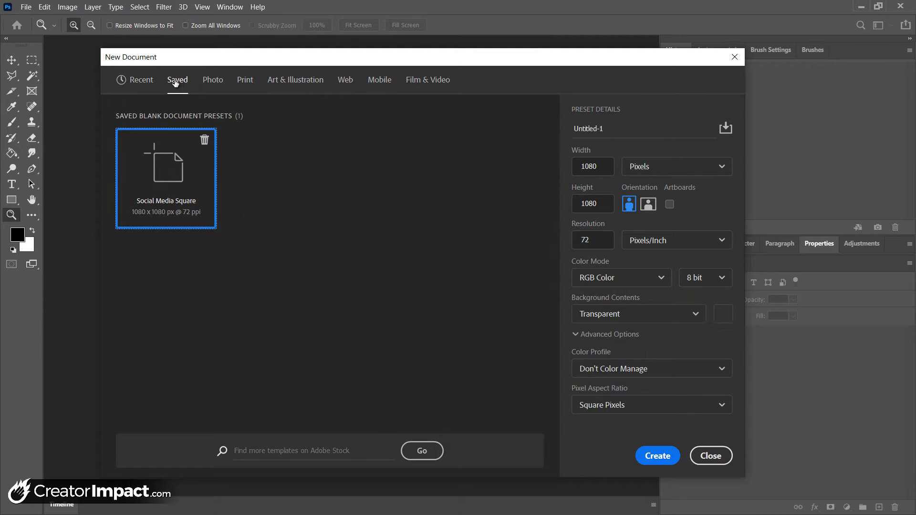
pyautogui.click(212, 80)
pyautogui.click(246, 81)
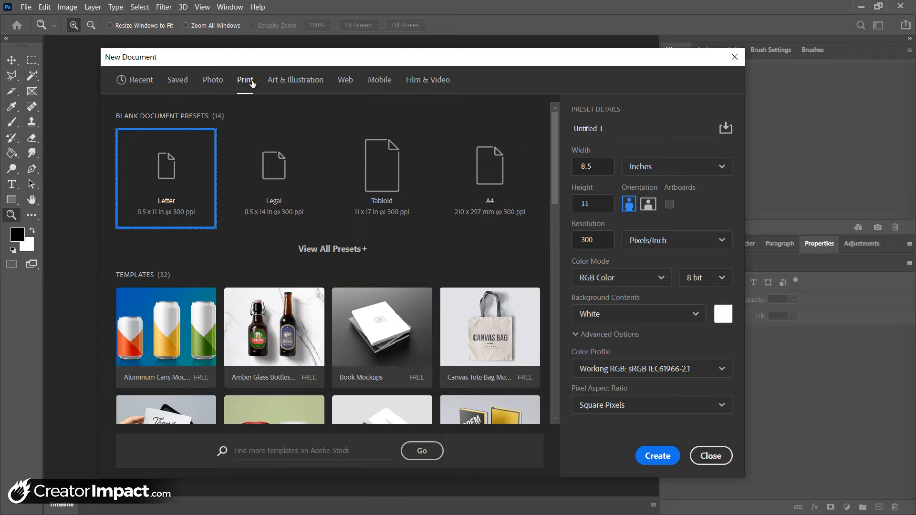
pyautogui.click(293, 81)
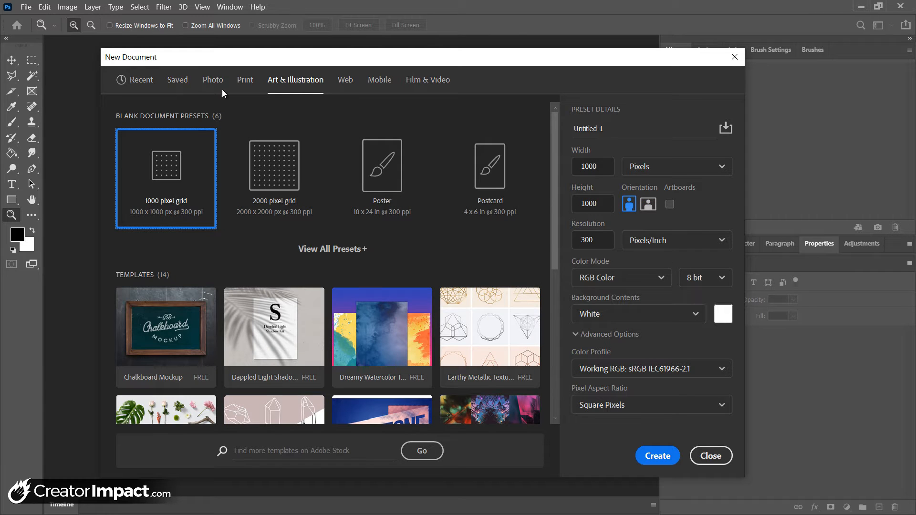
pyautogui.click(213, 80)
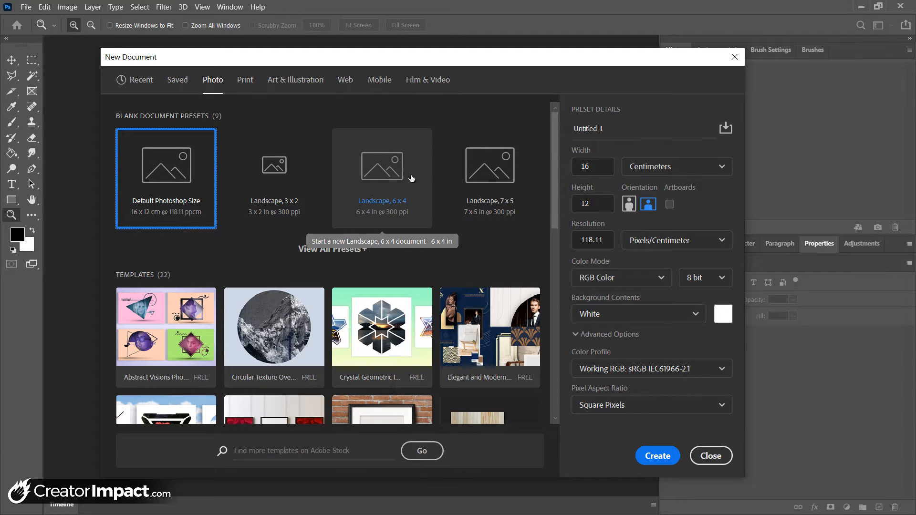
pyautogui.click(245, 80)
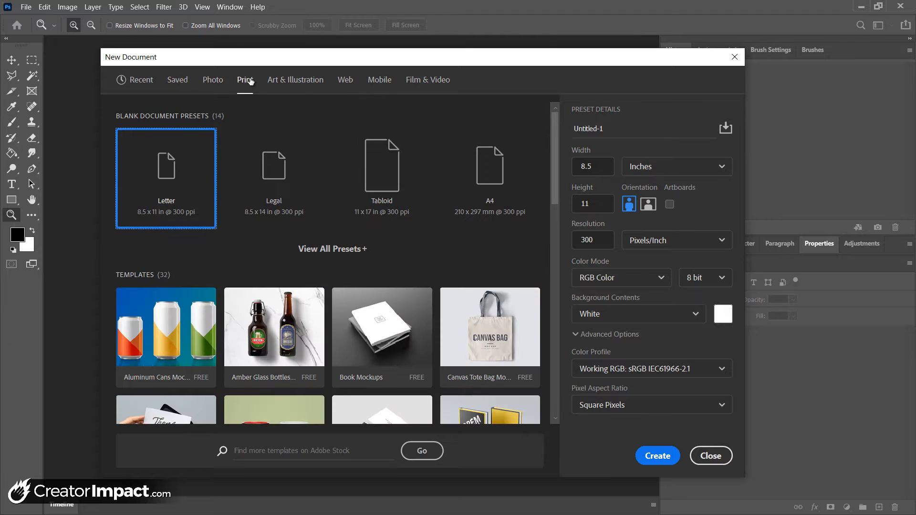
pyautogui.click(500, 171)
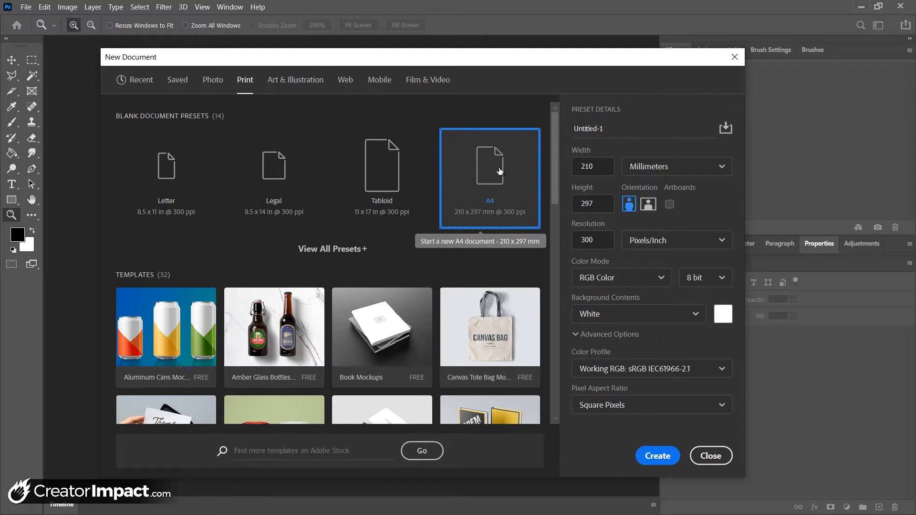
pyautogui.click(130, 183)
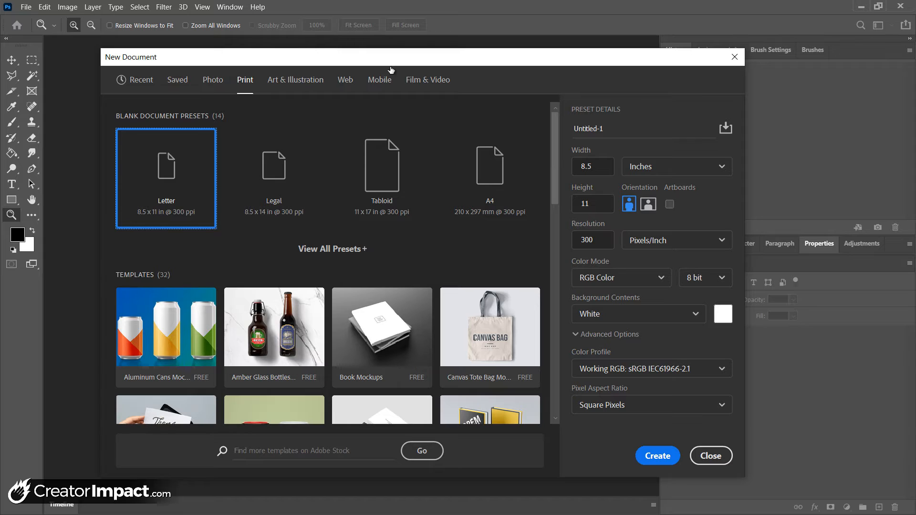
pyautogui.click(287, 90)
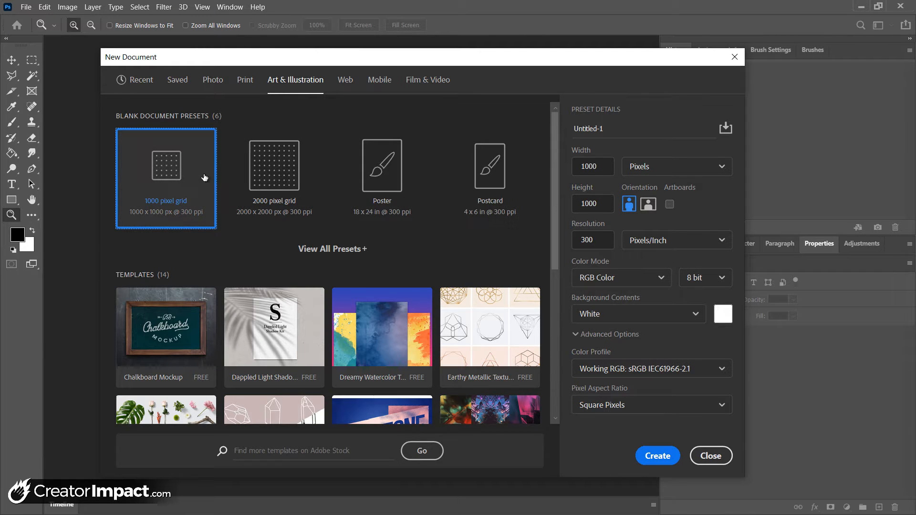
pyautogui.click(151, 83)
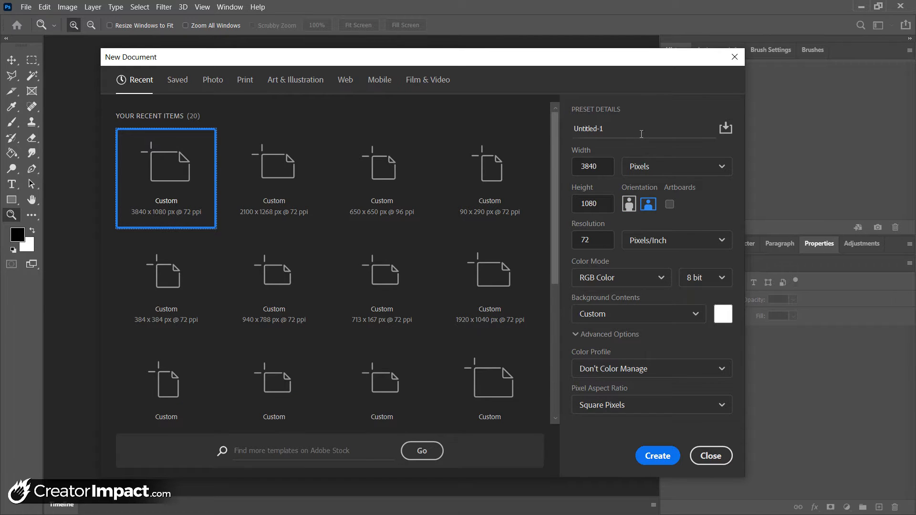
# Step: Name the new document "Test File"
pyautogui.click(585, 132)
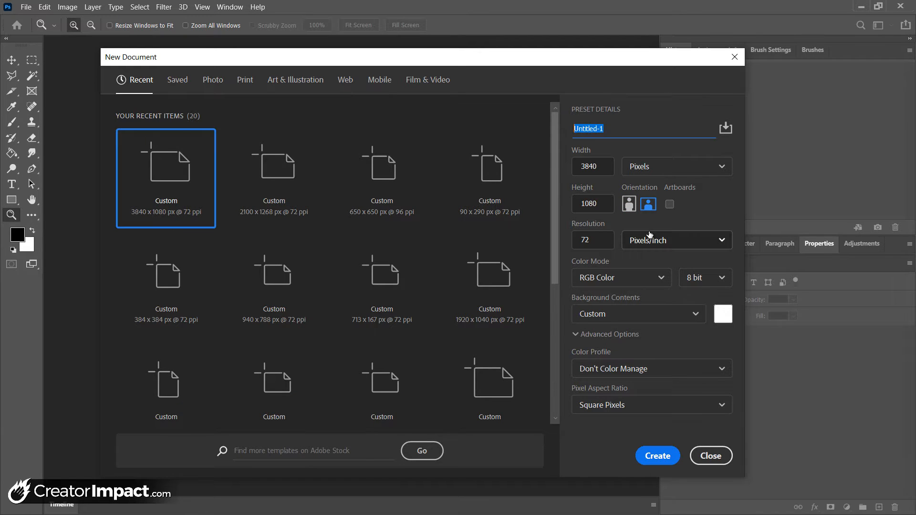
pyautogui.write('Test File')
# Step: Check the available size units, keep Pixels, and set the document width to 1920
pyautogui.click(596, 167)
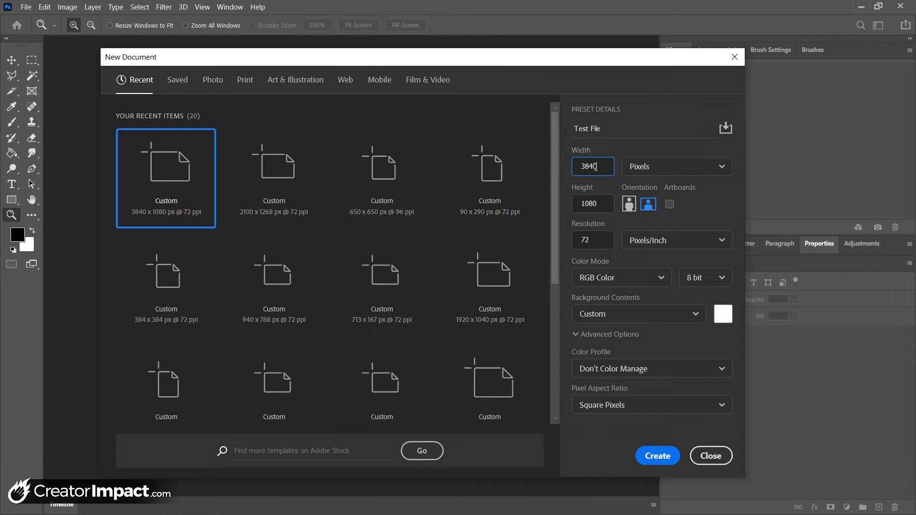
pyautogui.click(676, 167)
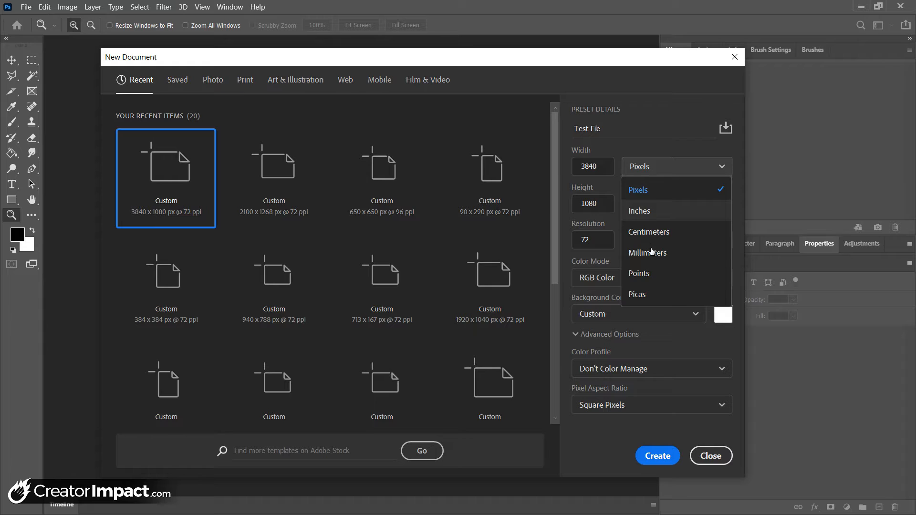
pyautogui.click(643, 173)
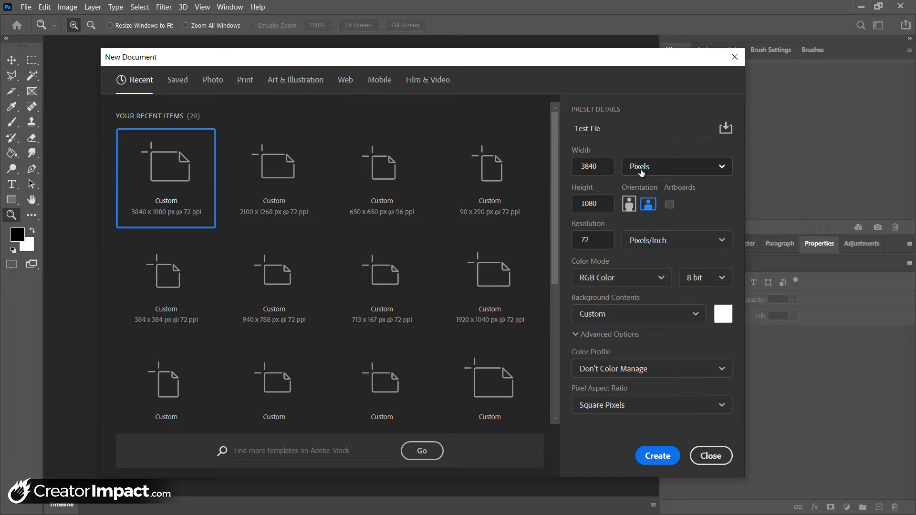
pyautogui.moveTo(604, 170); pyautogui.dragTo(470, 163)
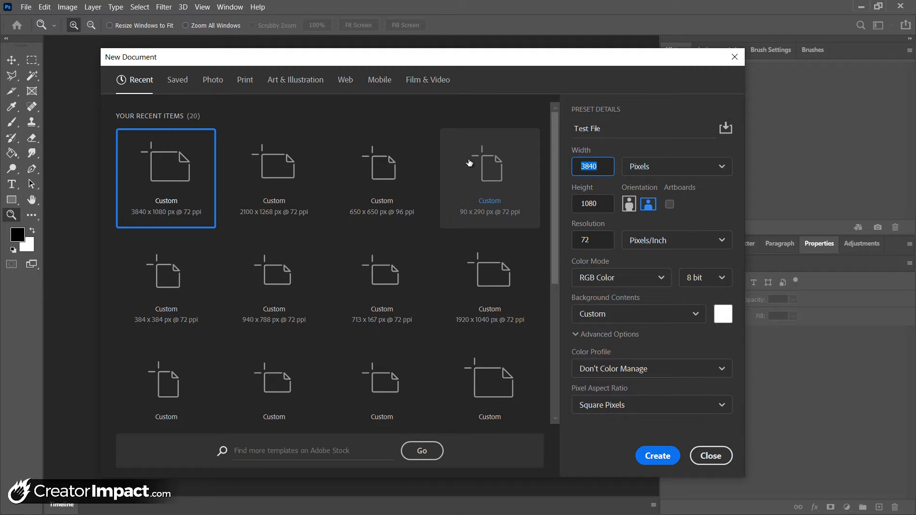
pyautogui.write('1920')
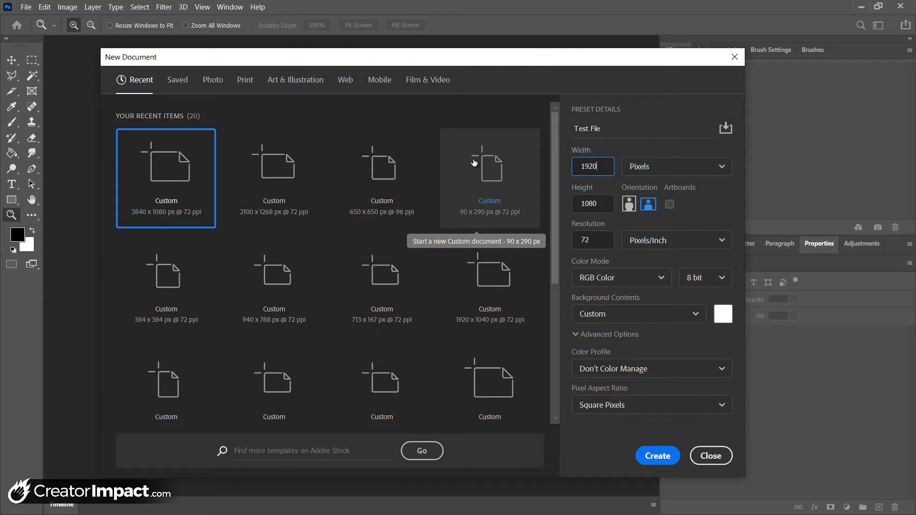
# Step: Switch to the Print presets and expand the complete list of blank document sizes
pyautogui.click(247, 86)
pyautogui.moveTo(557, 175); pyautogui.dragTo(557, 114)
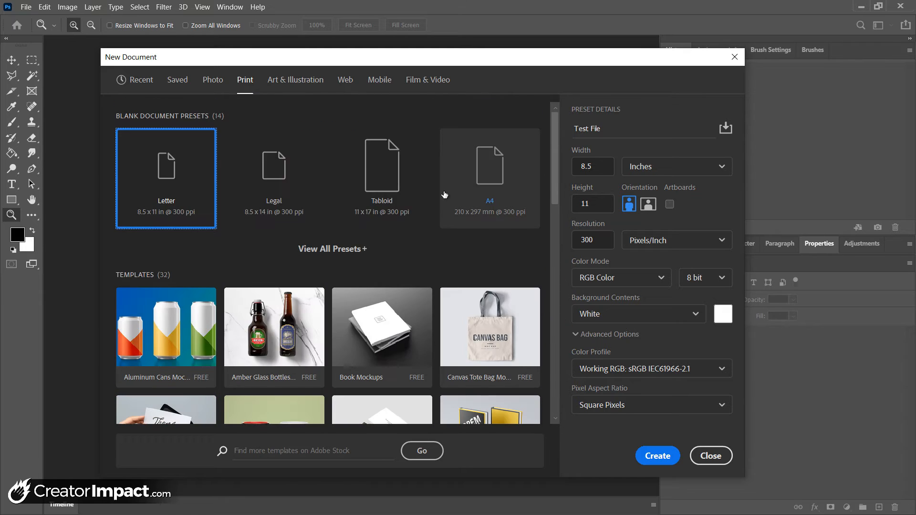
pyautogui.click(345, 250)
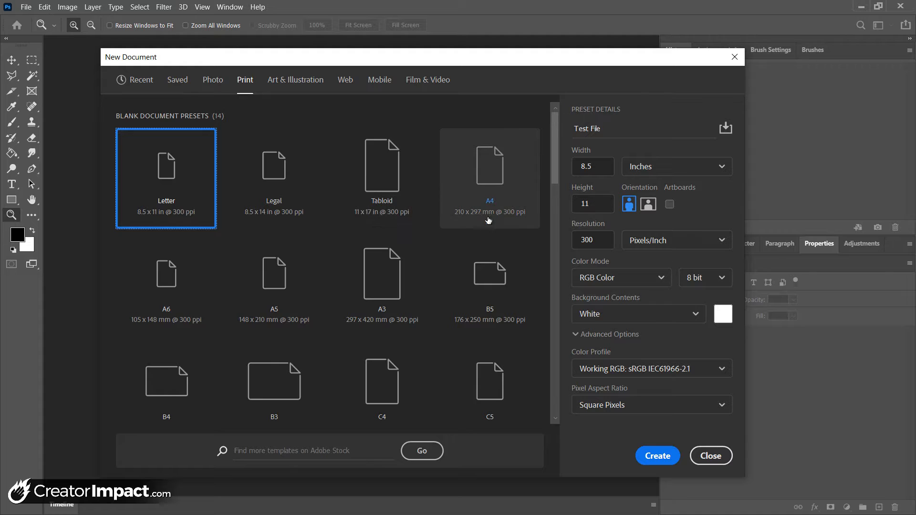
pyautogui.scroll(-1, 466, 191)
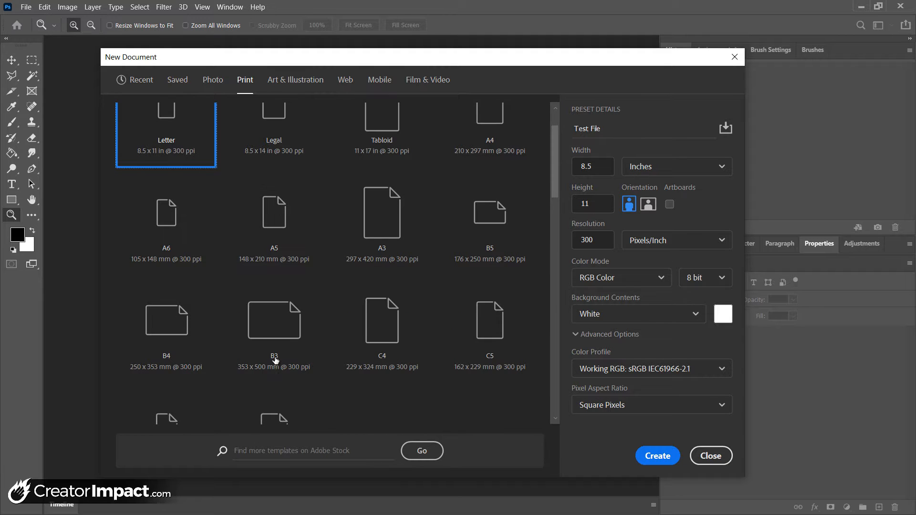
pyautogui.scroll(1, 273, 363)
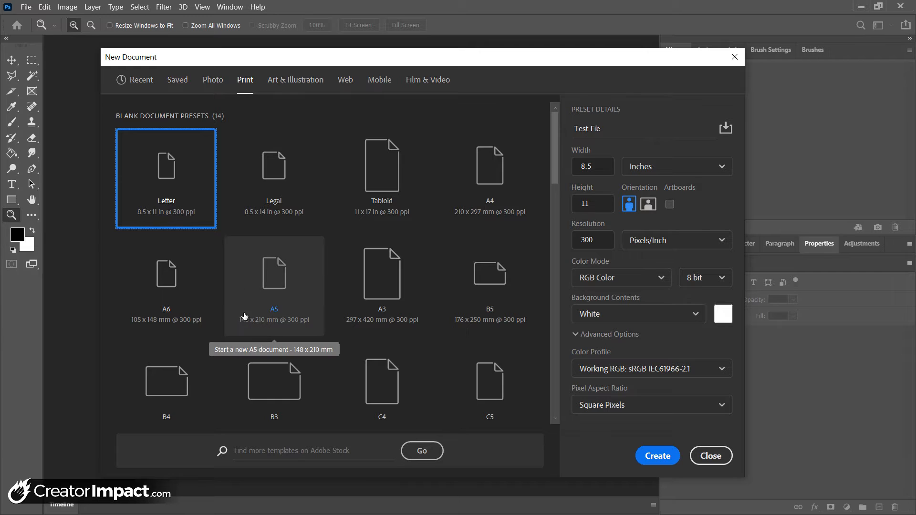
# Step: Change the Letter document's dimension units to Pixels
pyautogui.click(703, 171)
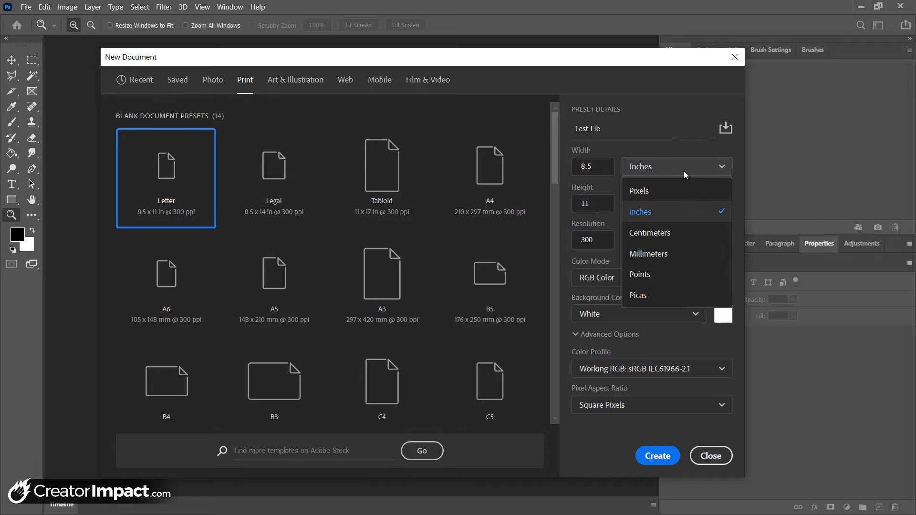
pyautogui.click(646, 191)
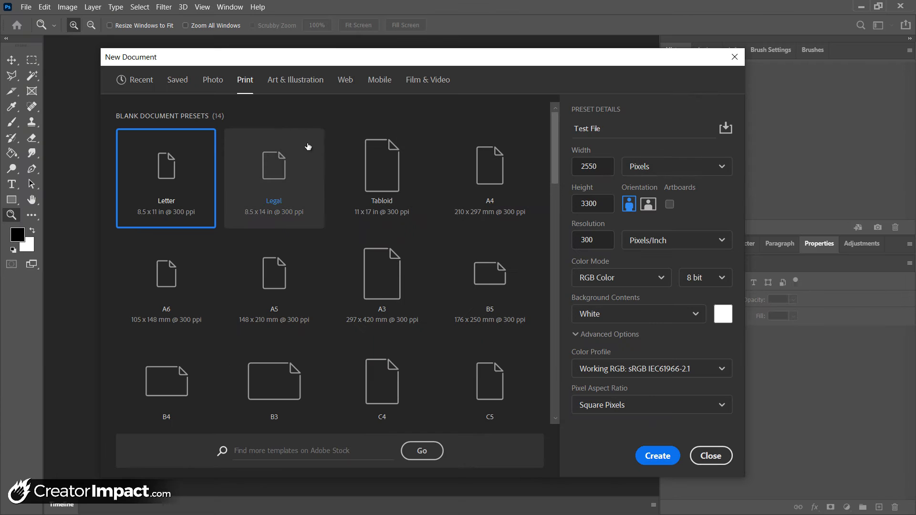
# Step: Select the A4 print preset for the new document and check its width value
pyautogui.click(492, 185)
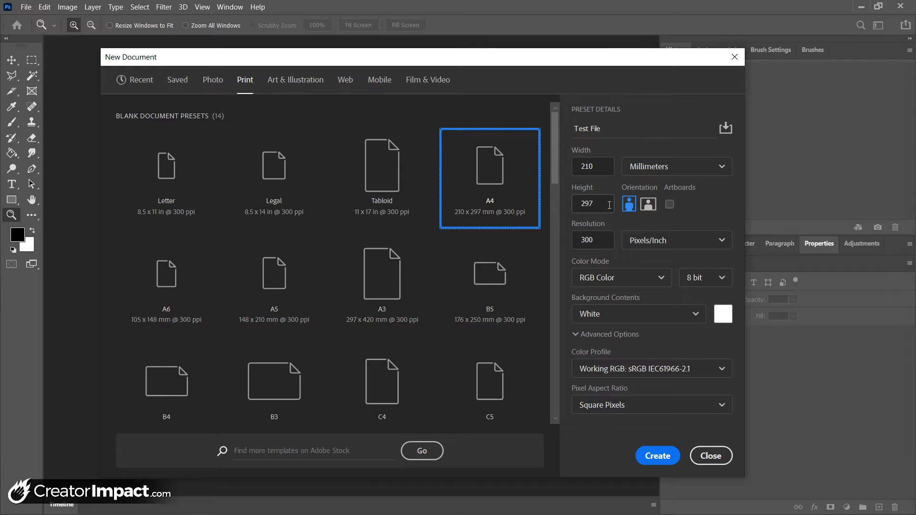
pyautogui.click(583, 173)
pyautogui.doubleClick(588, 167)
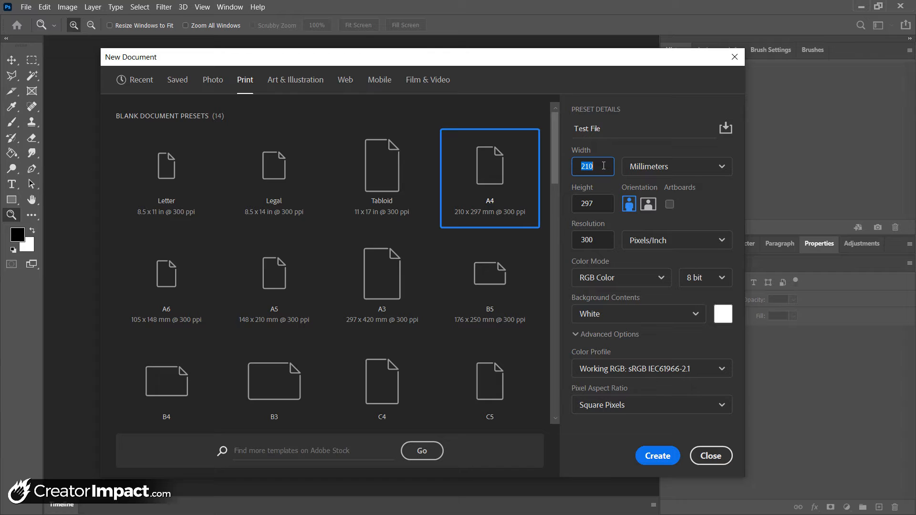
pyautogui.click(578, 166)
pyautogui.click(581, 165)
pyautogui.click(589, 167)
# Step: Review the document's resolution value and the available resolution units without changing them
pyautogui.click(596, 236)
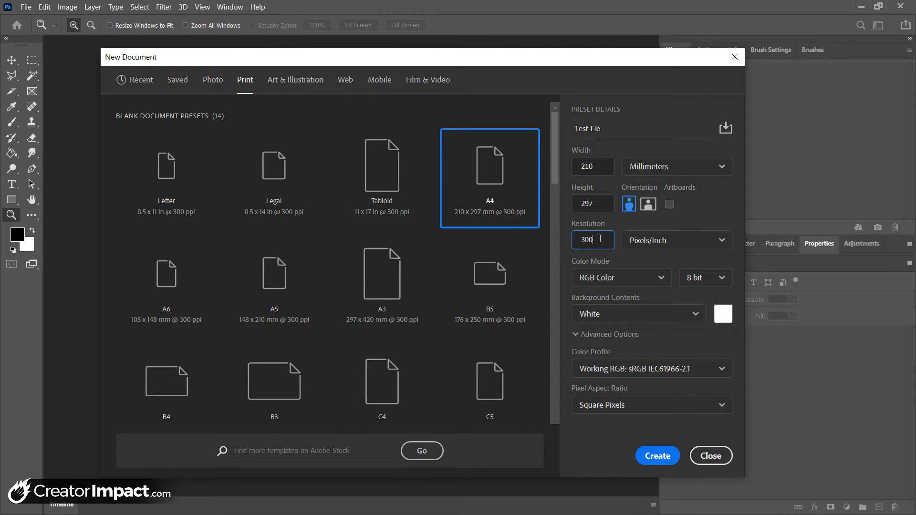
pyautogui.click(654, 243)
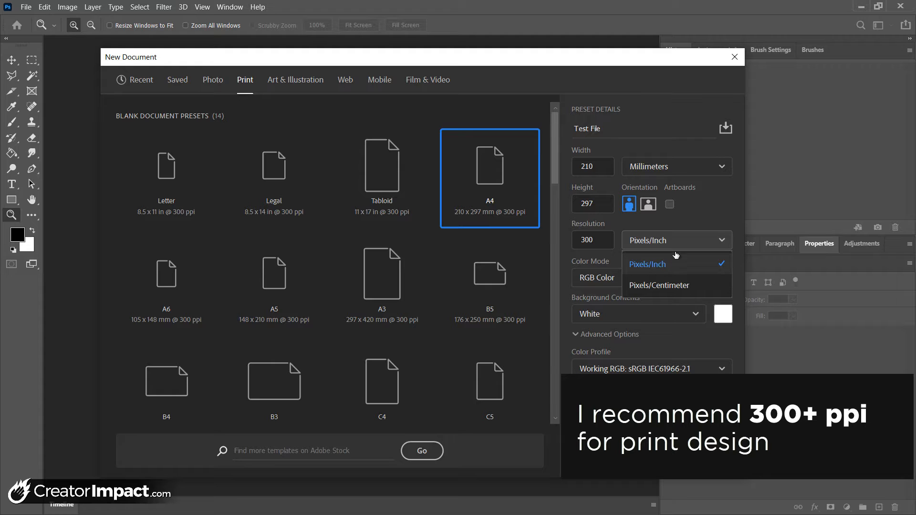
pyautogui.click(721, 214)
pyautogui.click(597, 241)
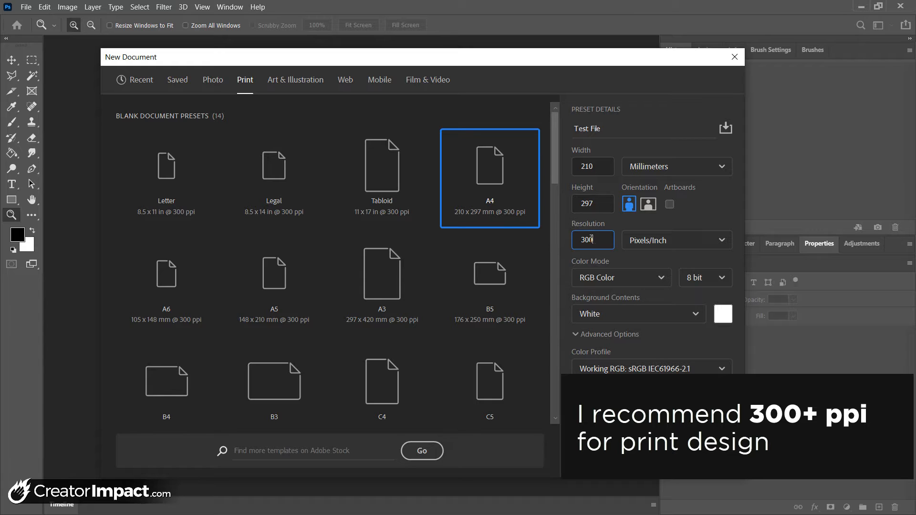
# Step: Choose RGB Color as the color mode, and collapse and re-expand the advanced options
pyautogui.click(613, 281)
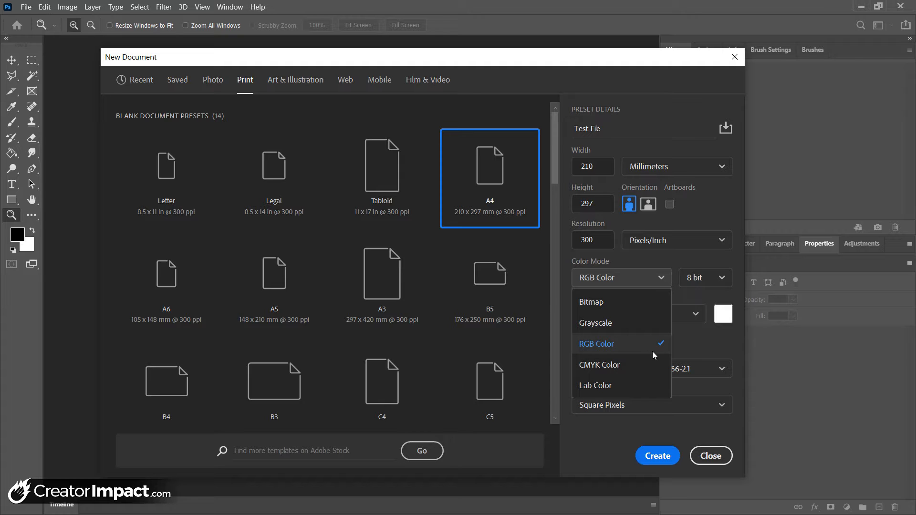
pyautogui.click(596, 345)
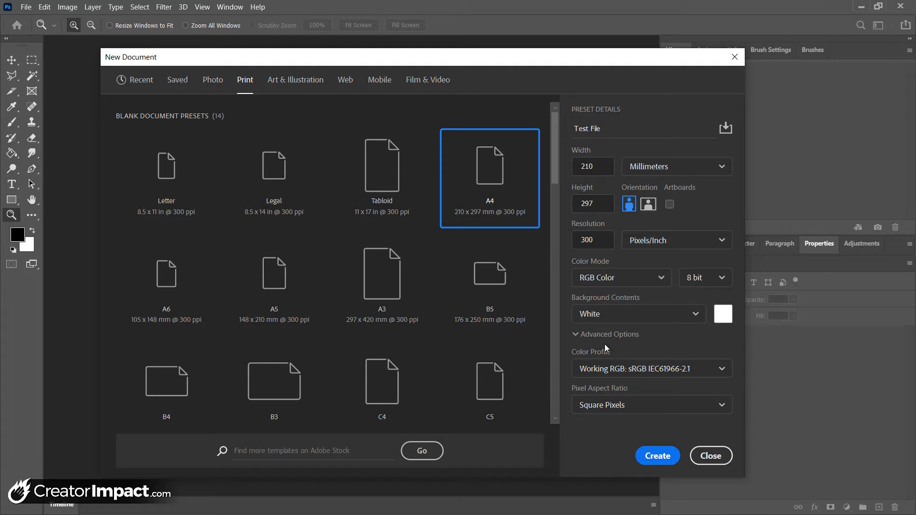
pyautogui.click(598, 336)
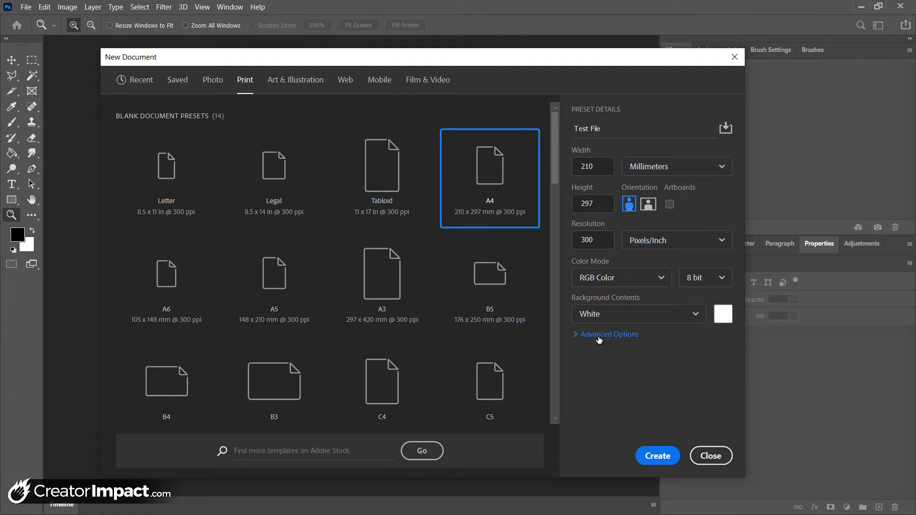
pyautogui.click(599, 336)
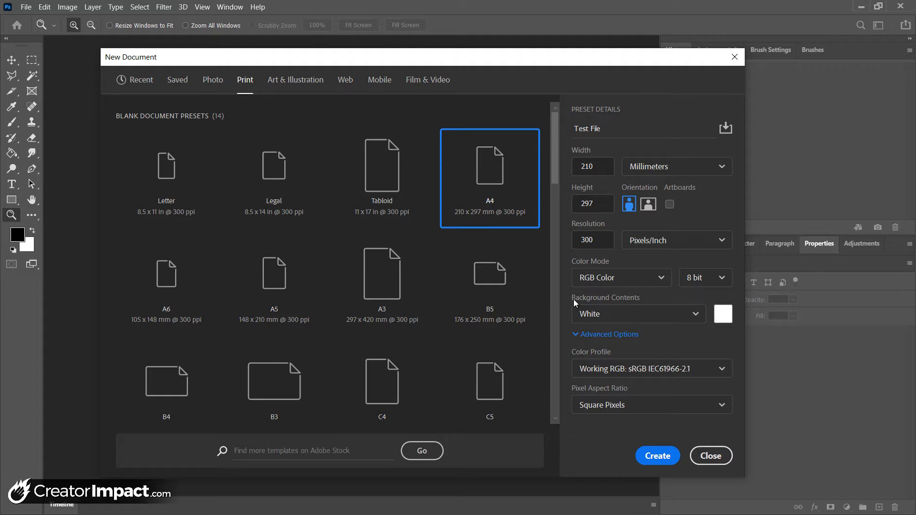
# Step: Try Black for the background contents and replace it with Transparent
pyautogui.click(670, 313)
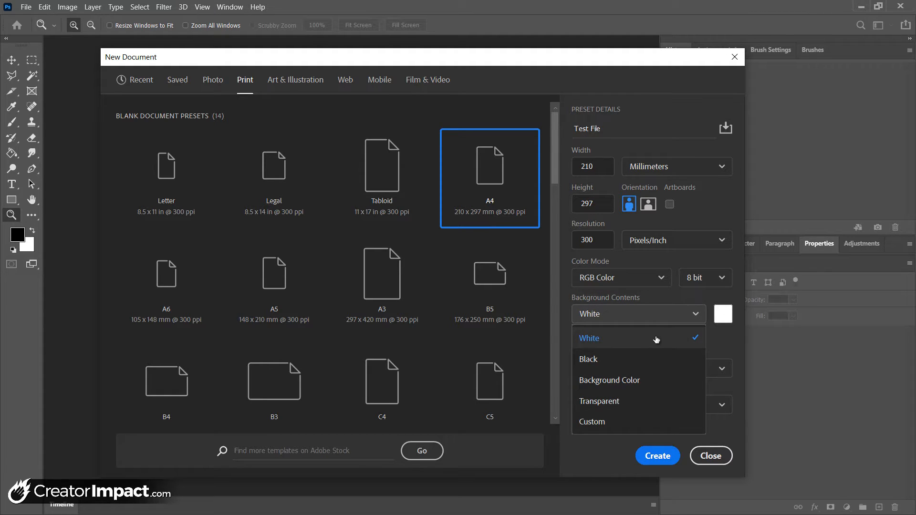
pyautogui.click(642, 359)
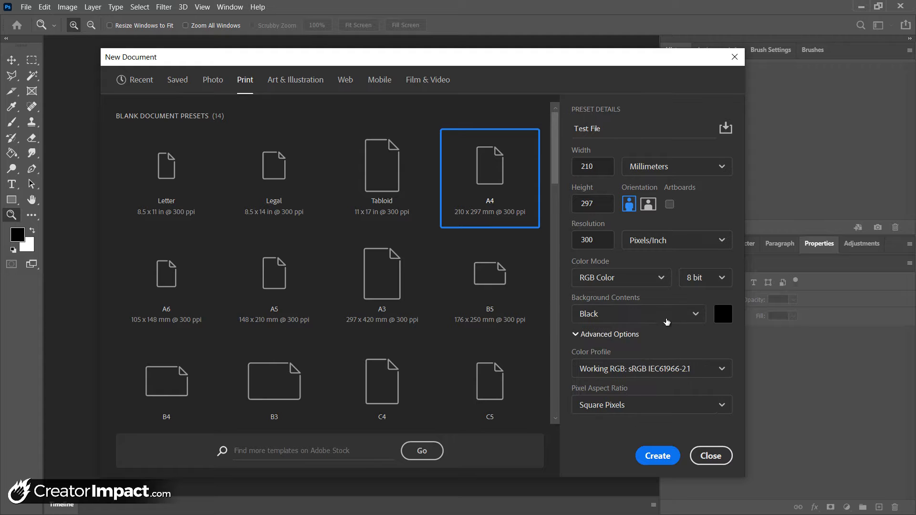
pyautogui.click(641, 314)
pyautogui.click(610, 401)
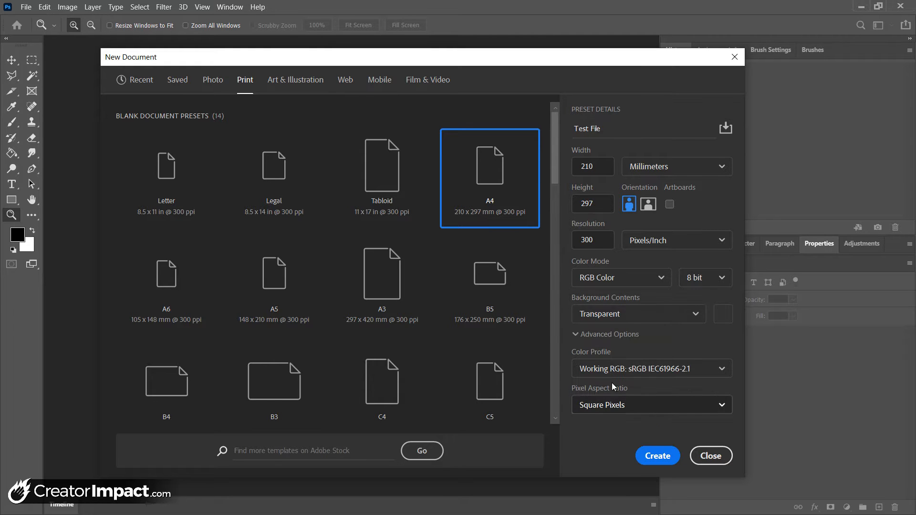
pyautogui.click(605, 314)
pyautogui.click(592, 426)
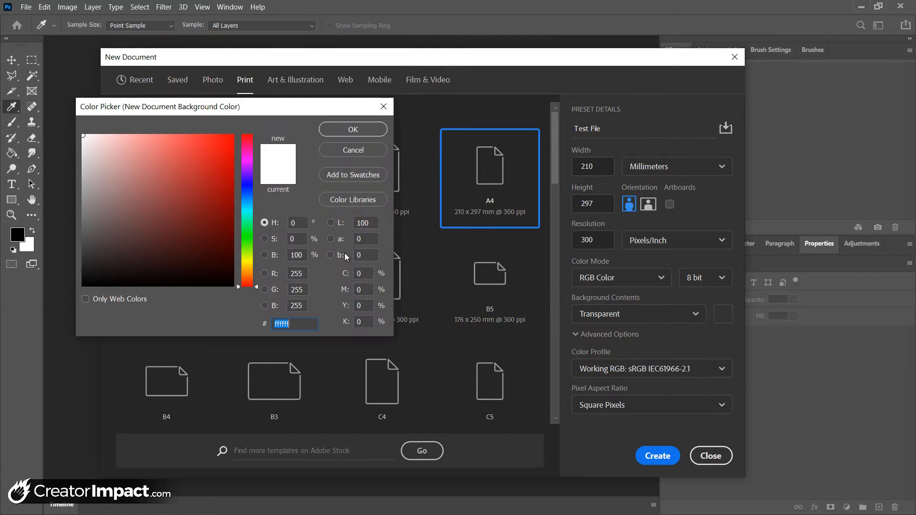
pyautogui.write('e60000')
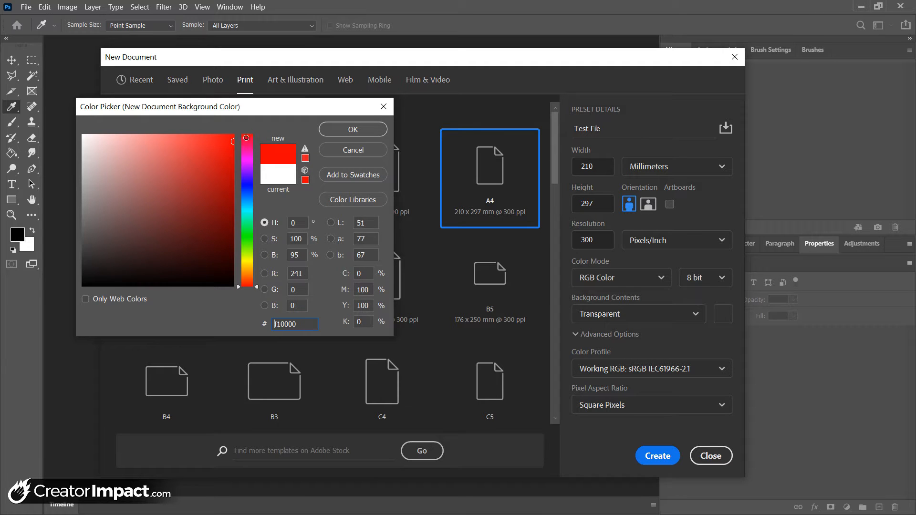
pyautogui.click(345, 150)
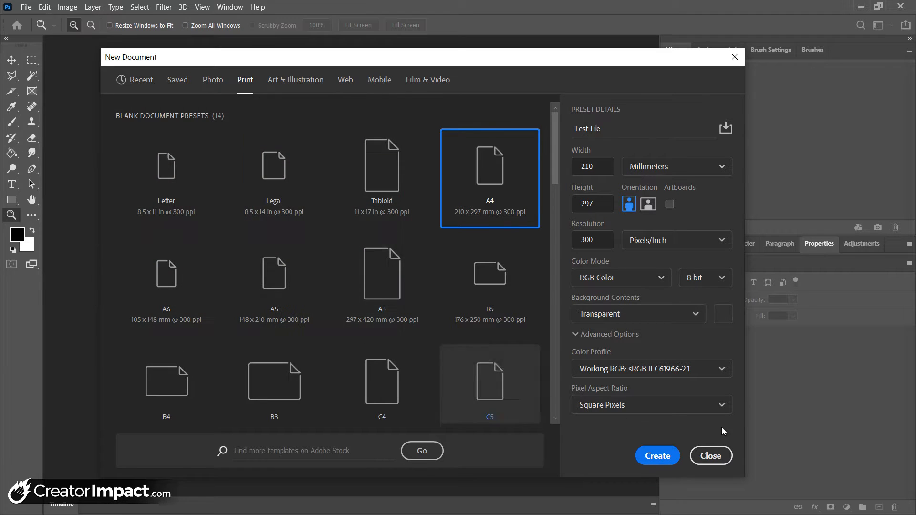
# Step: Try White and Transparent as the new document's background contents and settle on White
pyautogui.click(622, 313)
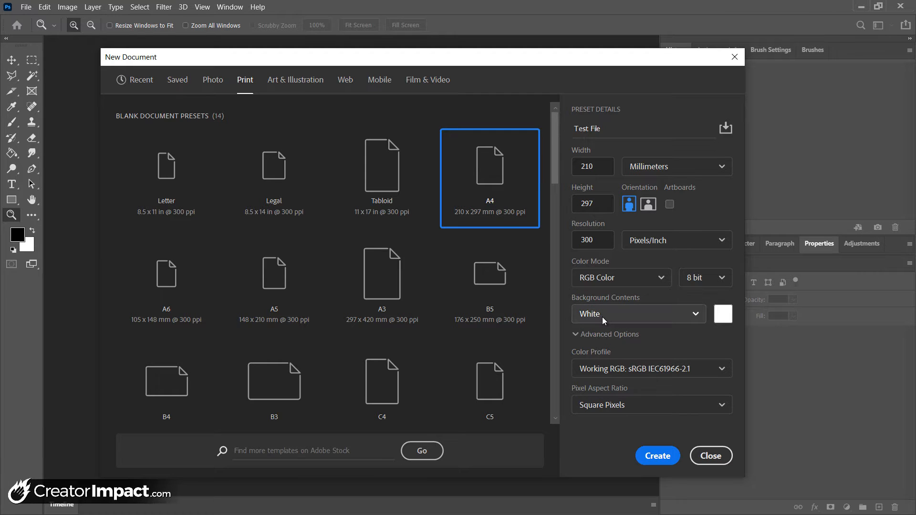
pyautogui.click(602, 317)
pyautogui.click(639, 401)
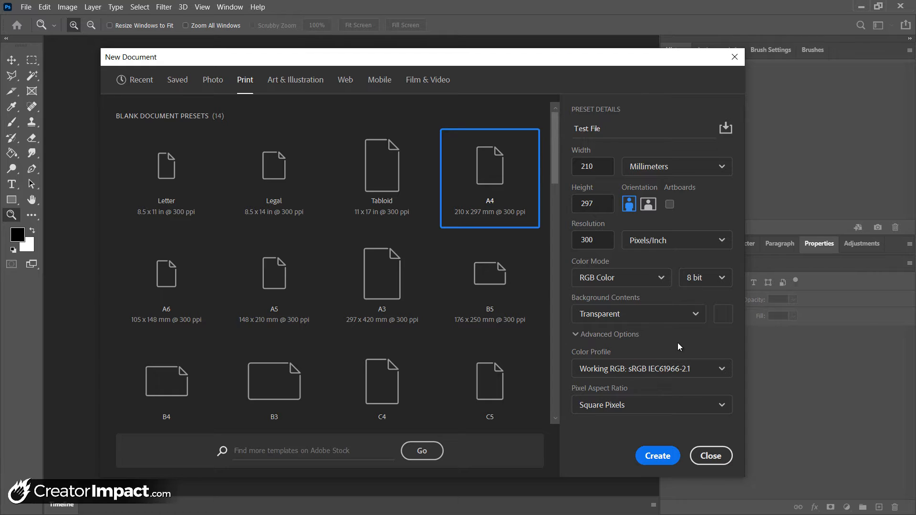
pyautogui.click(645, 319)
pyautogui.click(635, 338)
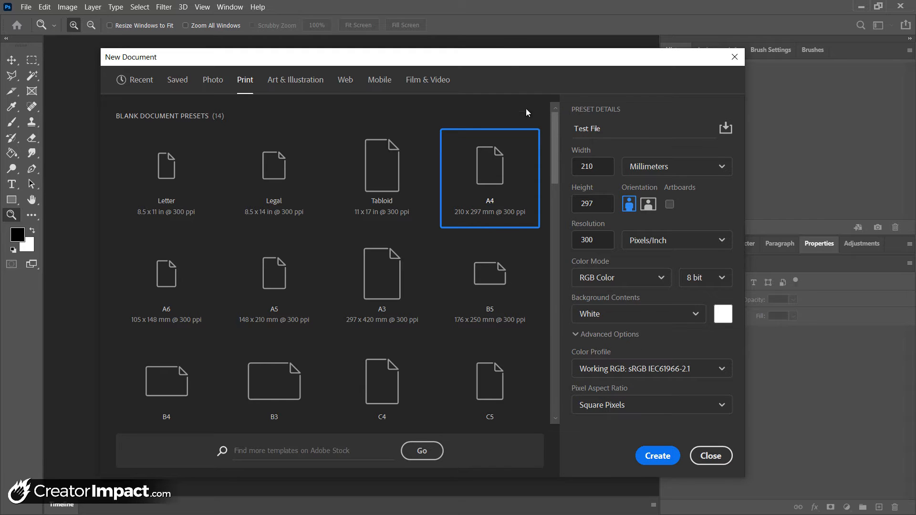
# Step: Switch the new document's size units to Inches
pyautogui.click(602, 172)
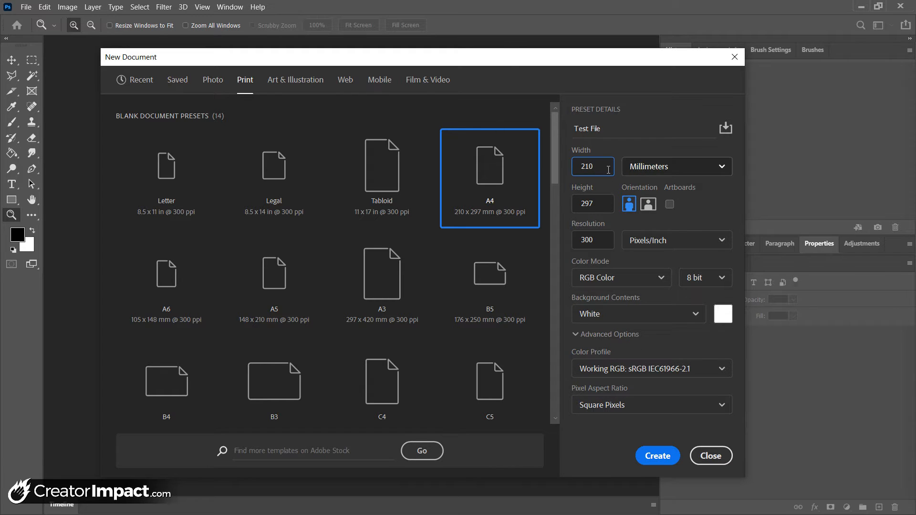
pyautogui.click(663, 167)
pyautogui.click(640, 211)
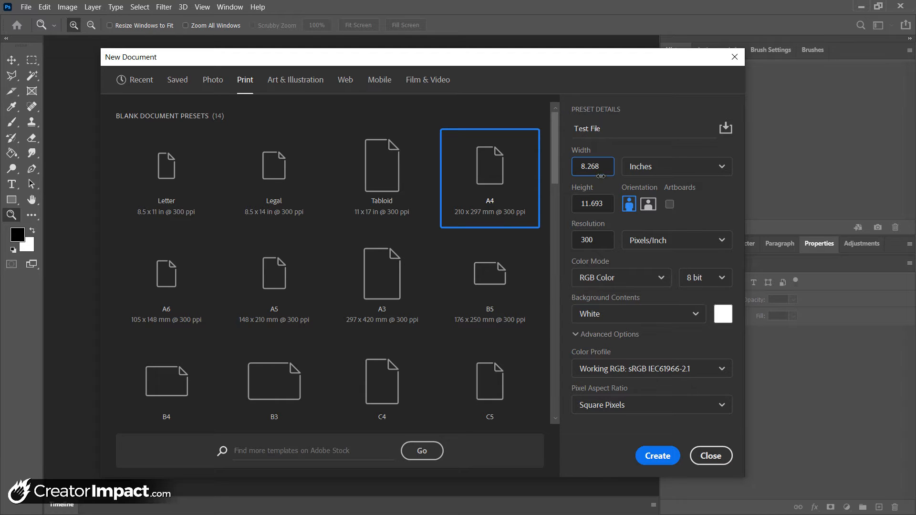
# Step: Set the document size to 1080 pixels wide by 1350 pixels high and create the document
pyautogui.click(637, 170)
pyautogui.click(647, 190)
pyautogui.write('1080')
pyautogui.press('Tab')
pyautogui.write('1350')
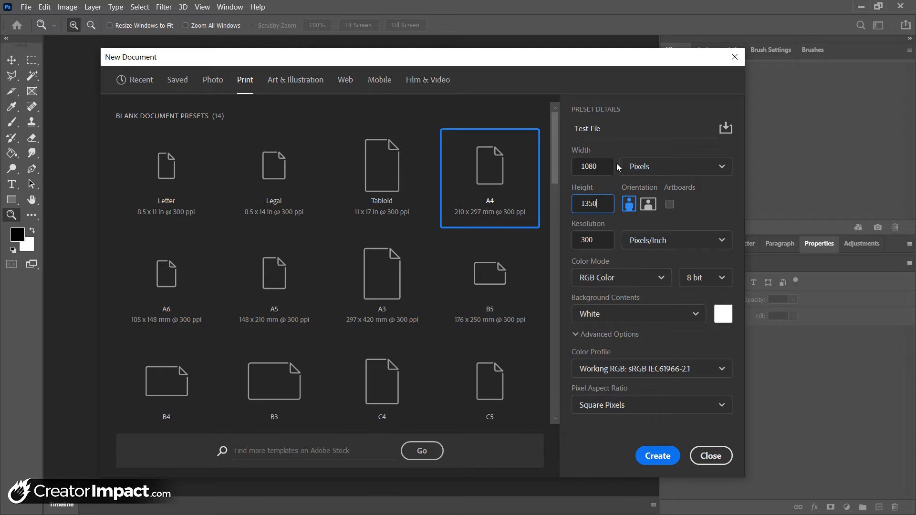
pyautogui.click(596, 166)
pyautogui.click(655, 456)
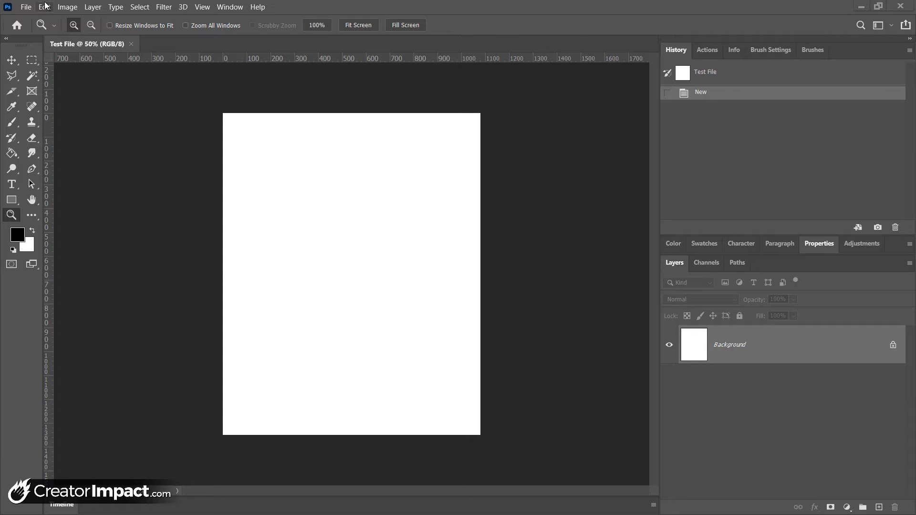
# Step: Open beheard.psd from the Social Media Workfile folder
pyautogui.click(27, 7)
pyautogui.click(34, 28)
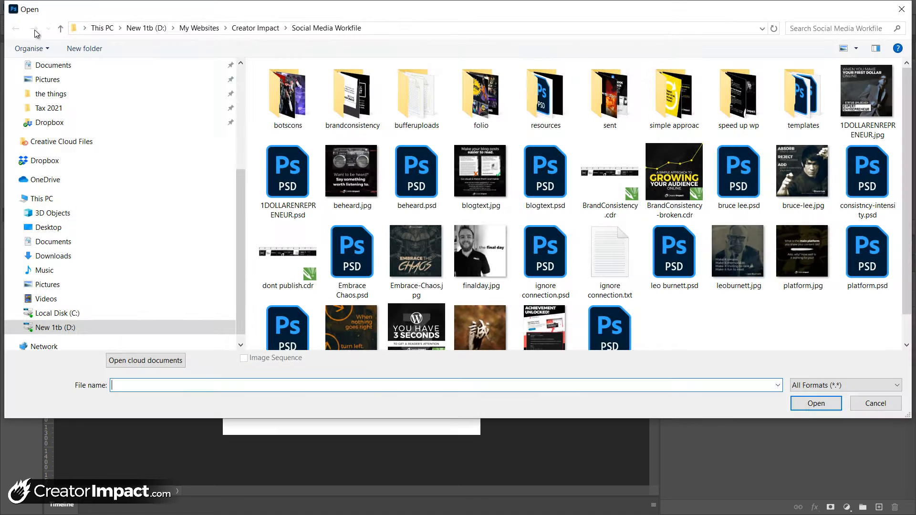
pyautogui.click(401, 175)
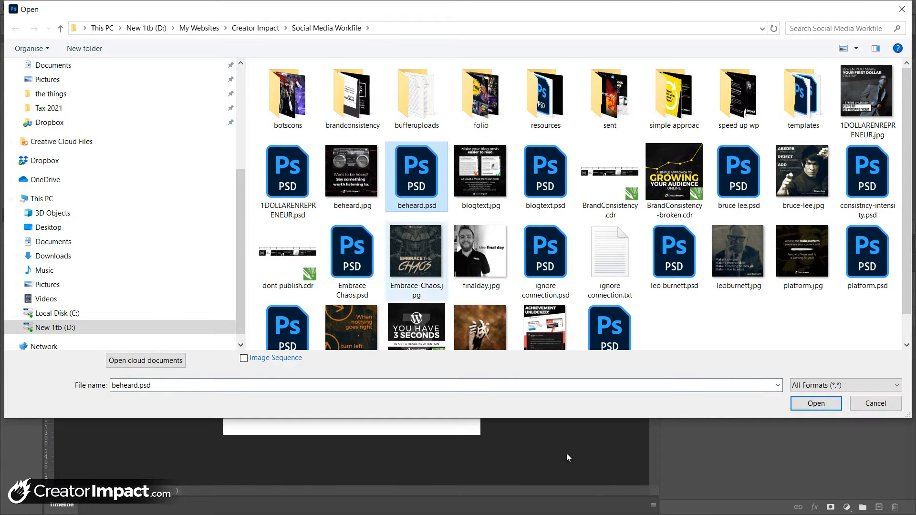
pyautogui.click(814, 404)
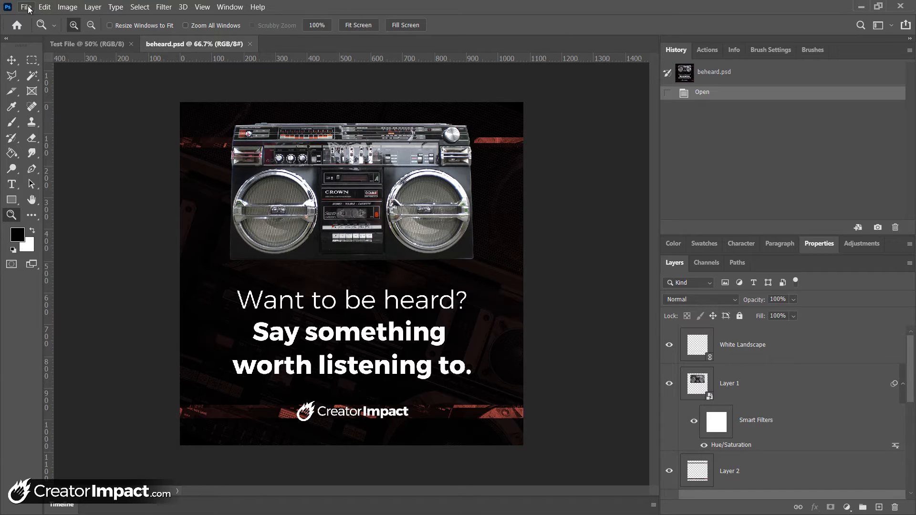
pyautogui.click(46, 7)
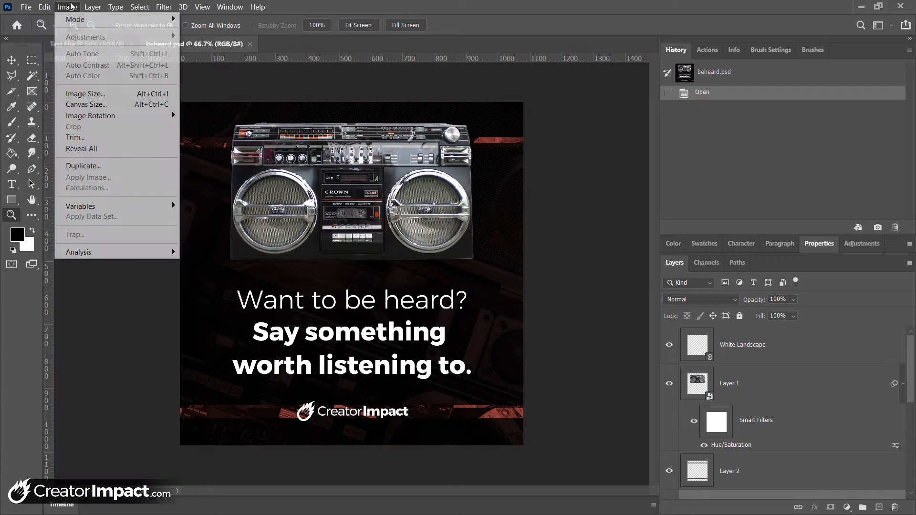
pyautogui.click(49, 7)
pyautogui.click(49, 7)
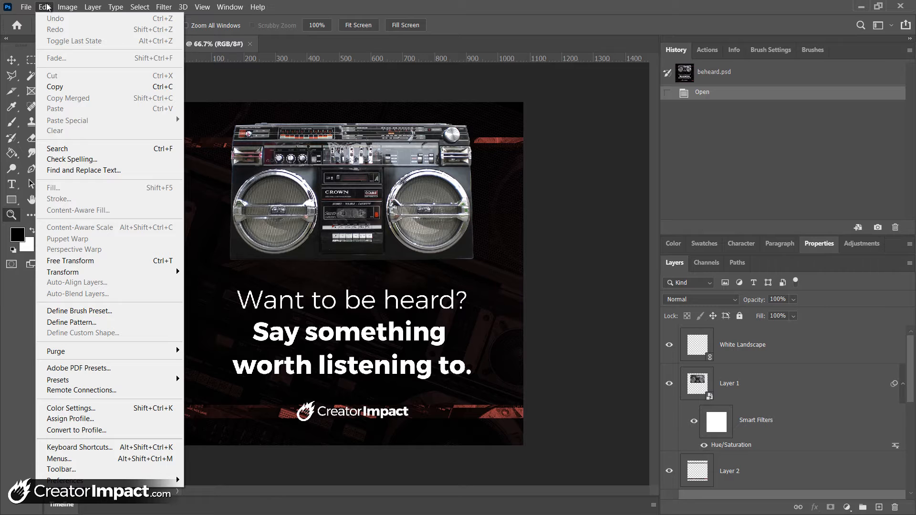
pyautogui.moveTo(67, 7)
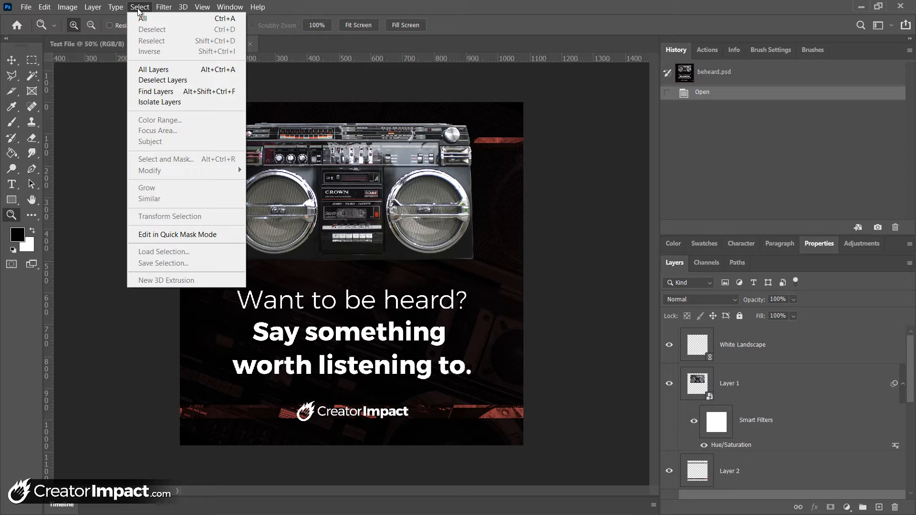
pyautogui.moveTo(182, 10)
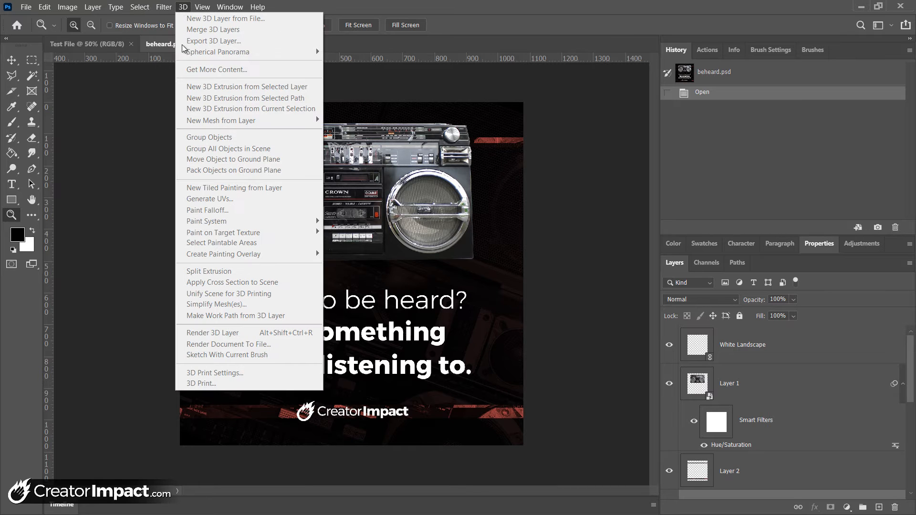
pyautogui.click(188, 9)
pyautogui.click(221, 7)
pyautogui.moveTo(208, 7)
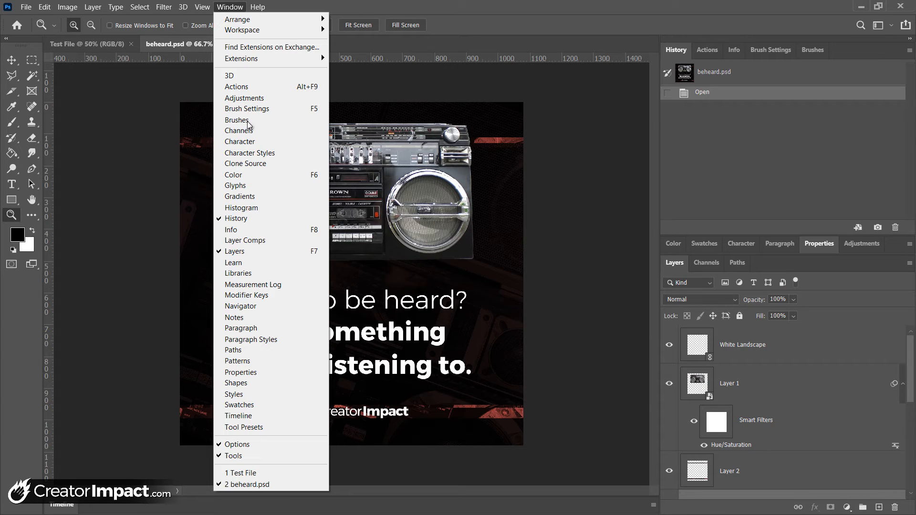
pyautogui.click(380, 7)
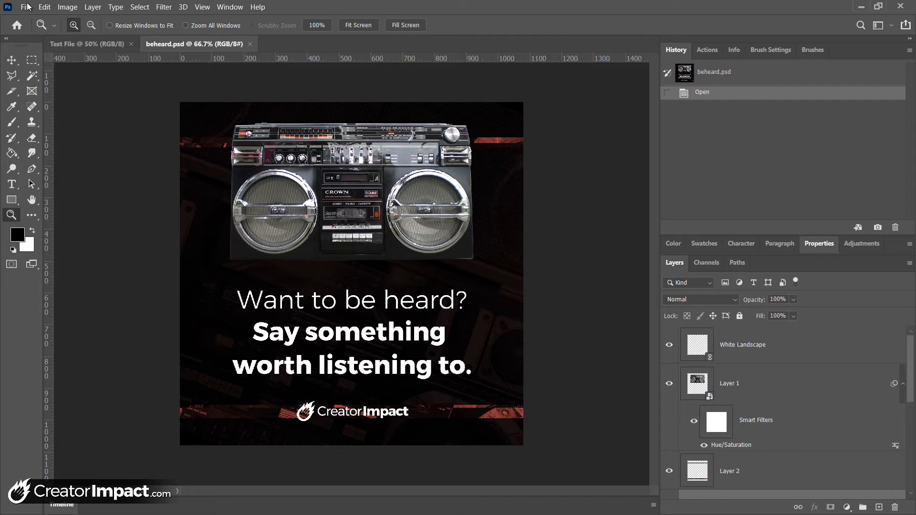
pyautogui.click(69, 7)
pyautogui.click(76, 5)
pyautogui.click(91, 6)
pyautogui.click(93, 4)
pyautogui.click(135, 5)
pyautogui.click(135, 5)
# Step: In the Test File document, brush a looping black scribble on the canvas and erase parts of it
pyautogui.click(79, 44)
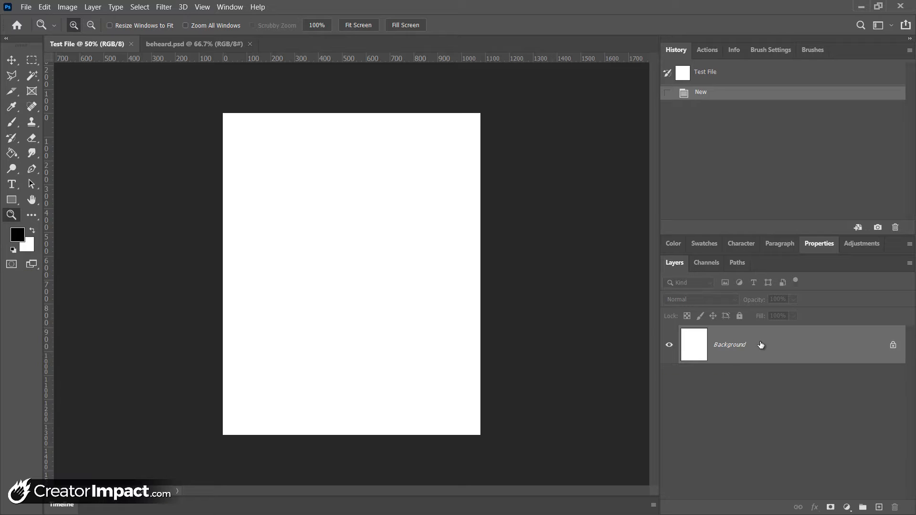
pyautogui.click(12, 122)
pyautogui.moveTo(296, 240)
pyautogui.mouseDown()
pyautogui.moveTo(346, 219)
pyautogui.moveTo(394, 310)
pyautogui.moveTo(317, 279)
pyautogui.moveTo(326, 276)
pyautogui.moveTo(337, 240)
pyautogui.moveTo(356, 287)
pyautogui.moveTo(417, 342)
pyautogui.moveTo(422, 227)
pyautogui.moveTo(342, 229)
pyautogui.moveTo(286, 289)
pyautogui.moveTo(363, 362)
pyautogui.moveTo(317, 228)
pyautogui.moveTo(310, 161)
pyautogui.moveTo(328, 161)
pyautogui.mouseUp()
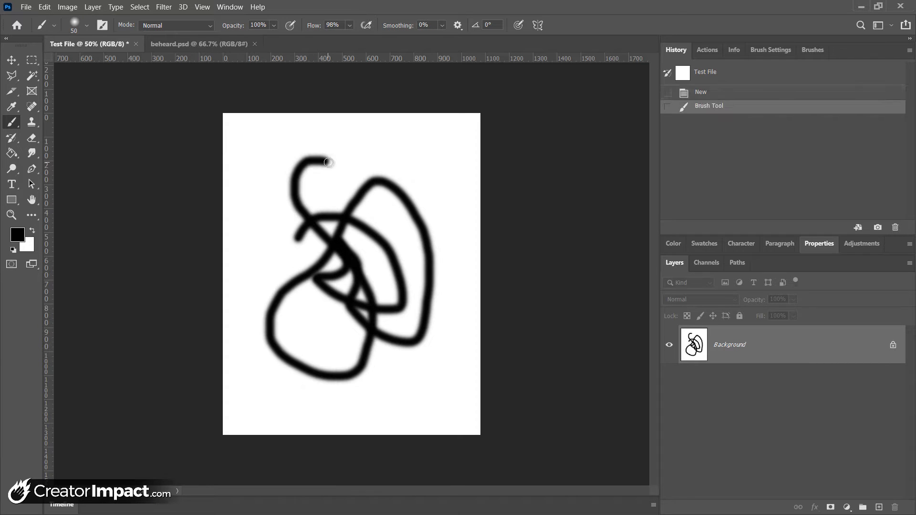
pyautogui.click(31, 139)
pyautogui.moveTo(328, 277)
pyautogui.mouseDown()
pyautogui.moveTo(423, 214)
pyautogui.moveTo(259, 279)
pyautogui.moveTo(386, 245)
pyautogui.moveTo(474, 199)
pyautogui.moveTo(344, 266)
pyautogui.moveTo(305, 305)
pyautogui.mouseUp()
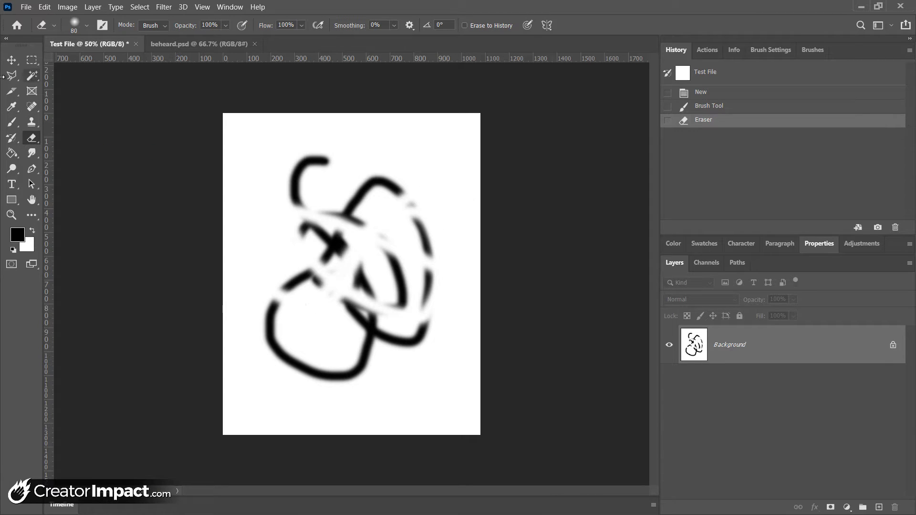
# Step: Use the Magic Wand to select a black stroke of the scribble, followed by the white area around it
pyautogui.click(32, 76)
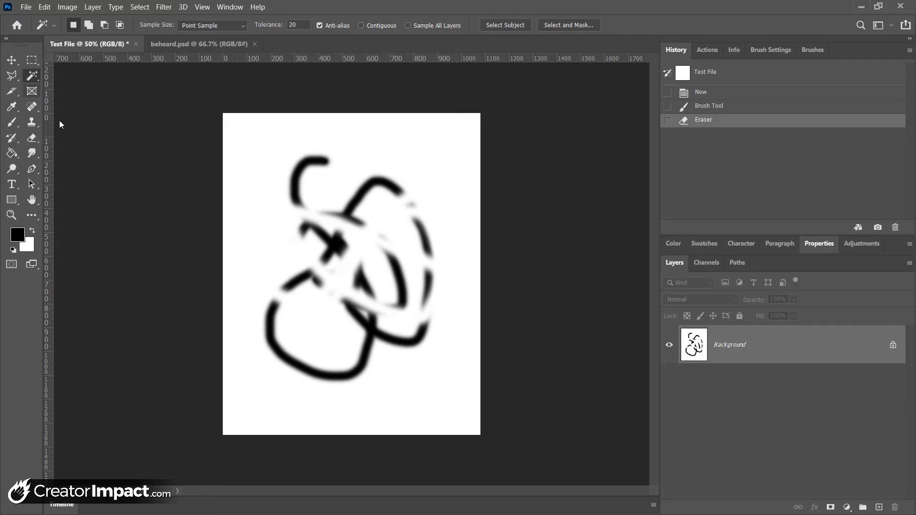
pyautogui.click(303, 167)
pyautogui.click(253, 201)
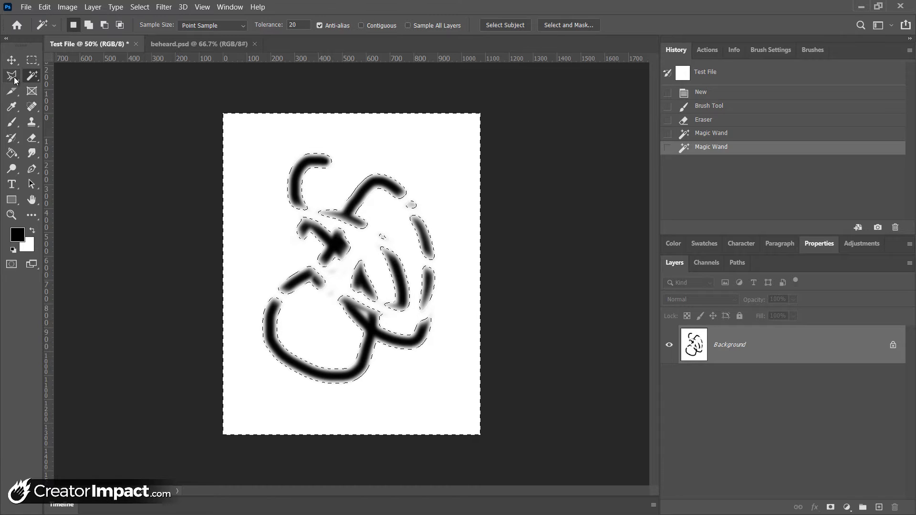
# Step: Clear the selection, draw a rectangular marquee over the upper part of the scribble, and deselect it
pyautogui.click(27, 62)
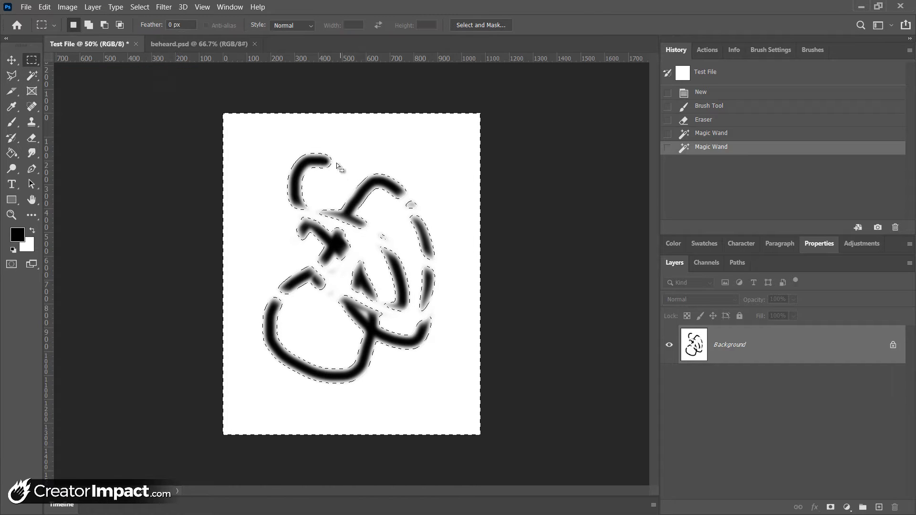
pyautogui.click(262, 138)
pyautogui.moveTo(250, 132); pyautogui.dragTo(401, 271)
pyautogui.click(415, 215)
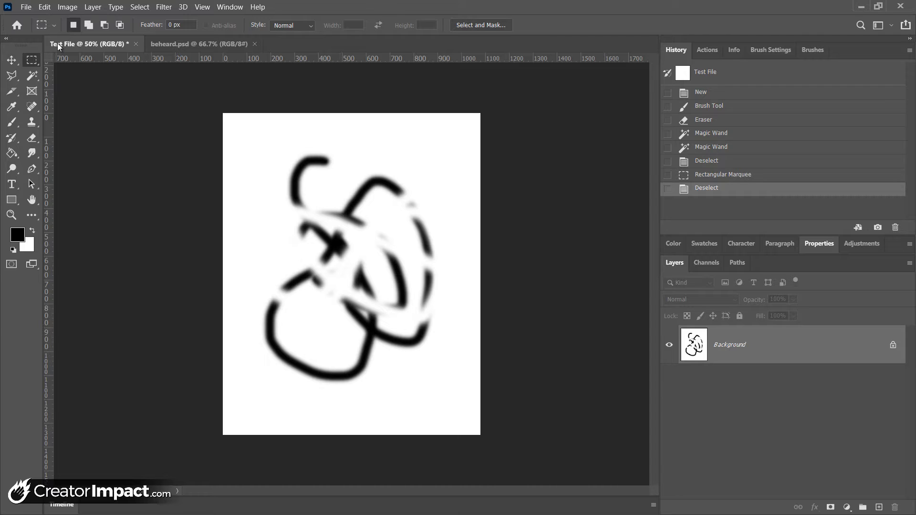
# Step: Switch back and forth between the beheard.psd and Test File documents, ending on Test File
pyautogui.click(183, 42)
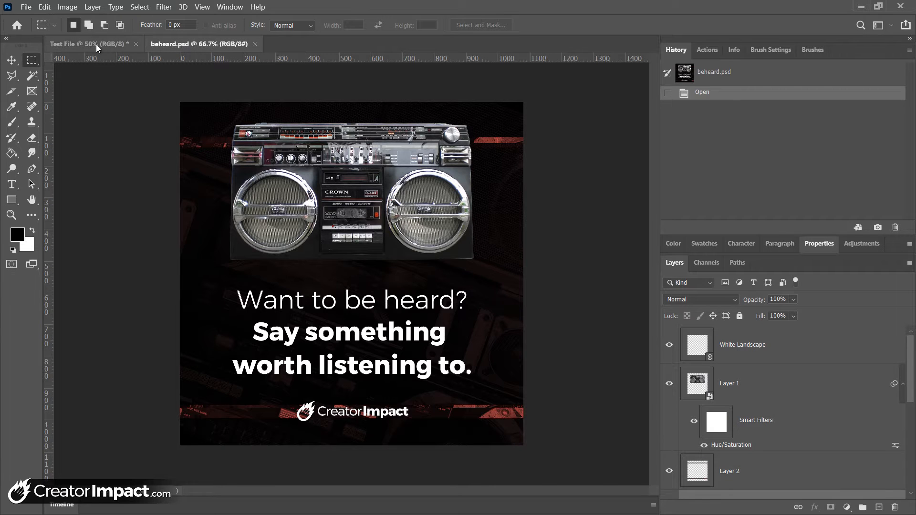
pyautogui.click(95, 45)
pyautogui.click(164, 44)
pyautogui.click(96, 45)
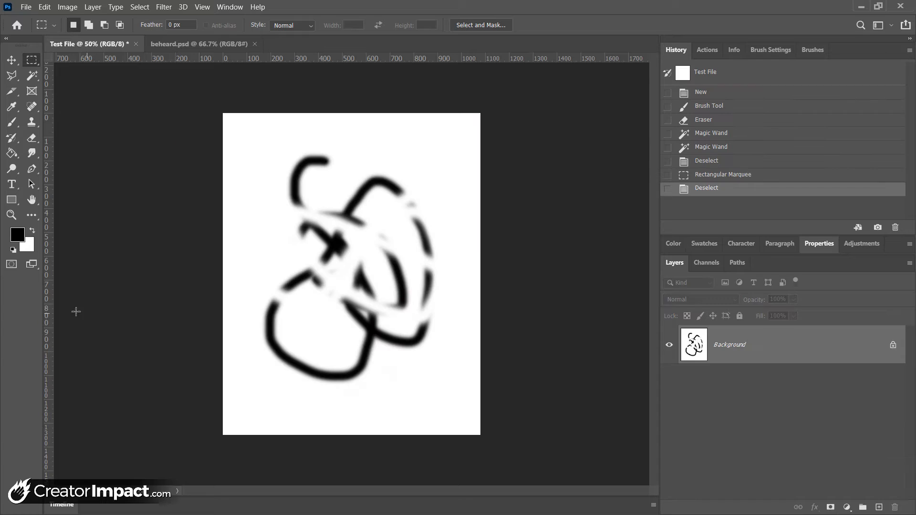
# Step: Change the screen display to Full Screen Mode and return to Standard Screen Mode
pyautogui.click(34, 267)
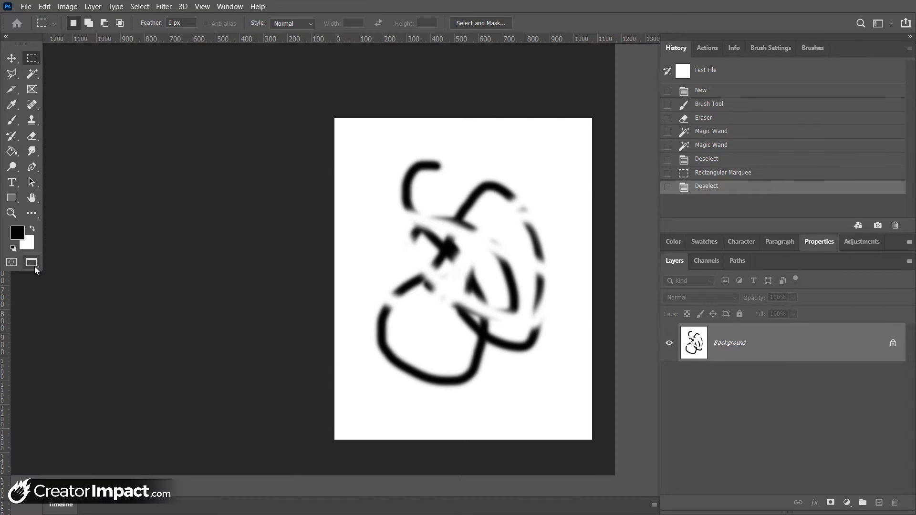
pyautogui.click(34, 266)
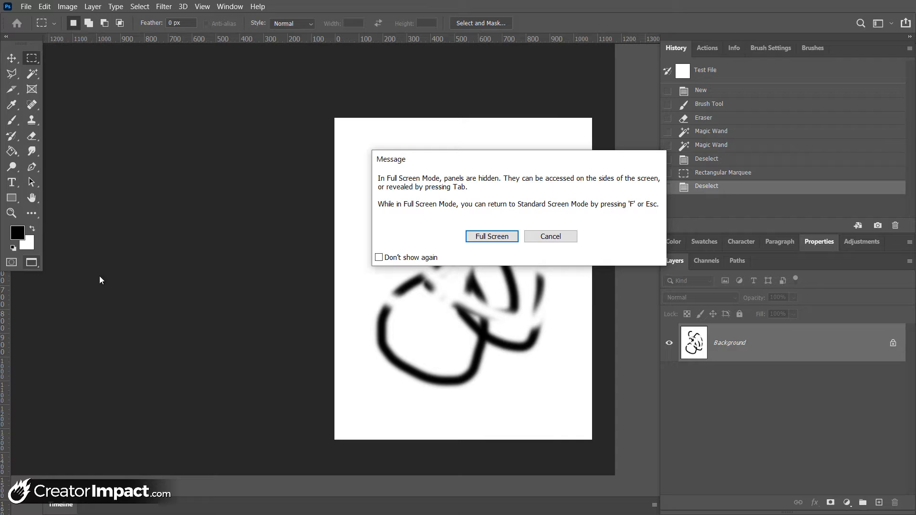
pyautogui.click(492, 237)
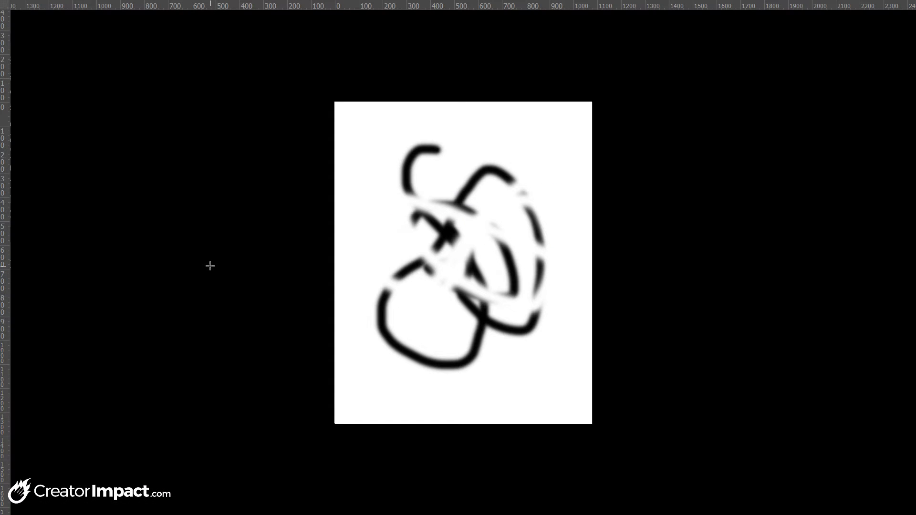
pyautogui.press('Escape')
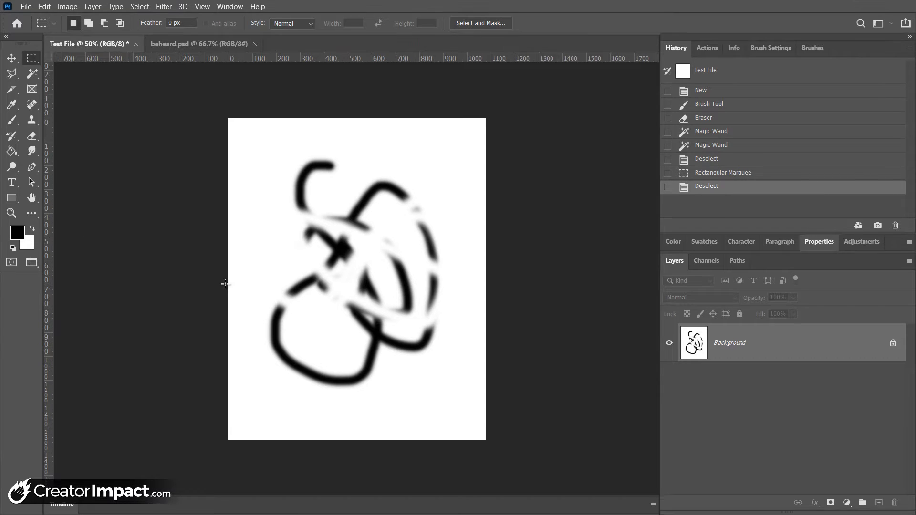
# Step: Cycle once through all the screen modes until the standard view is back
pyautogui.press('f')
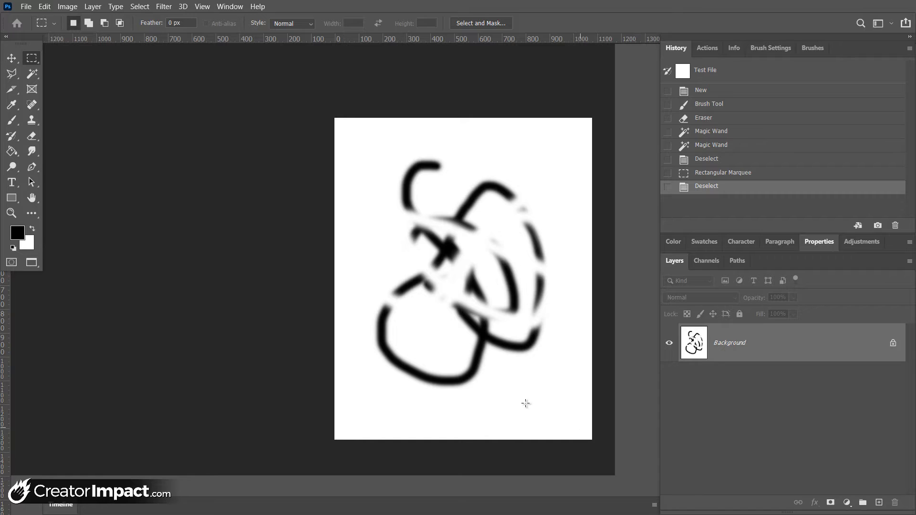
pyautogui.press('f')
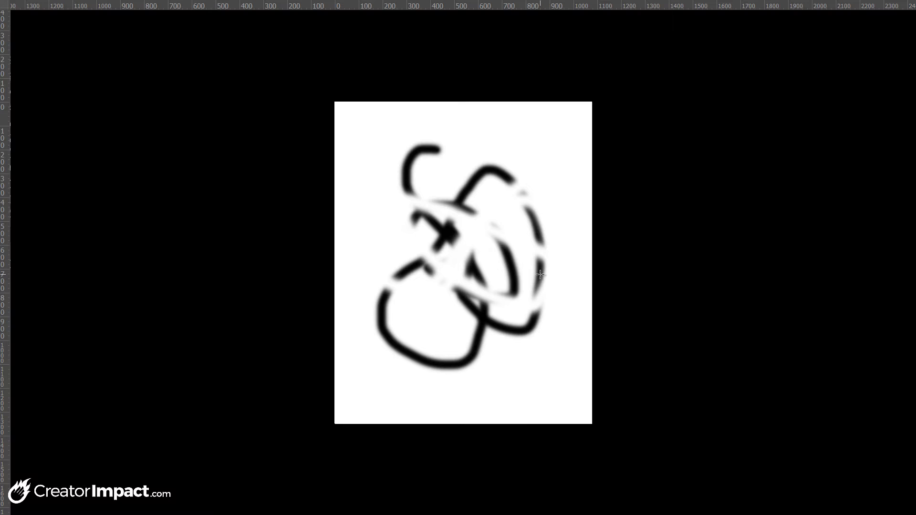
pyautogui.press('f')
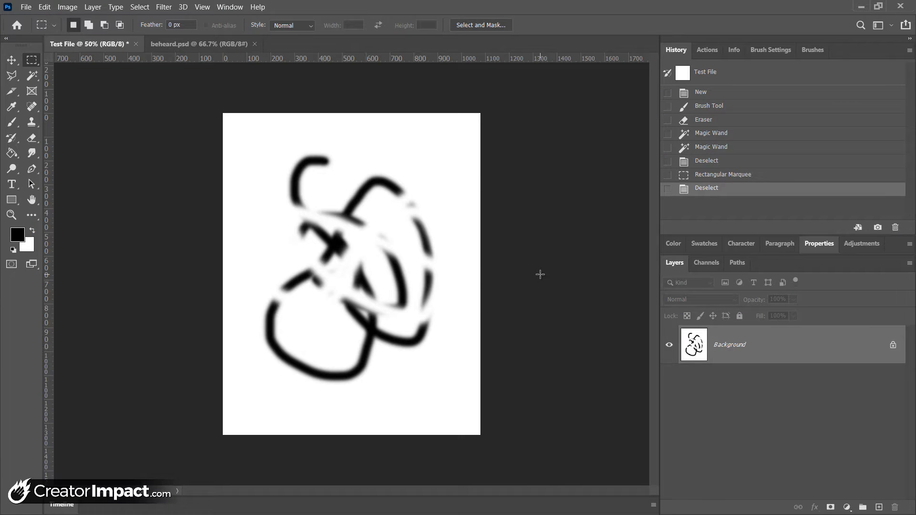
# Step: Hide all panels, cycle twice through the screen modes, and restore the panels in the standard view
pyautogui.press('Tab')
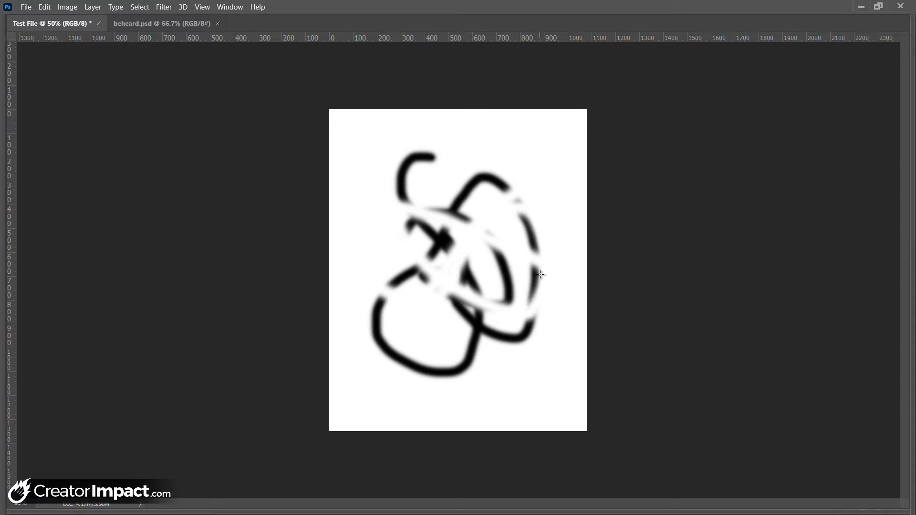
pyautogui.press('f')
pyautogui.press('f')
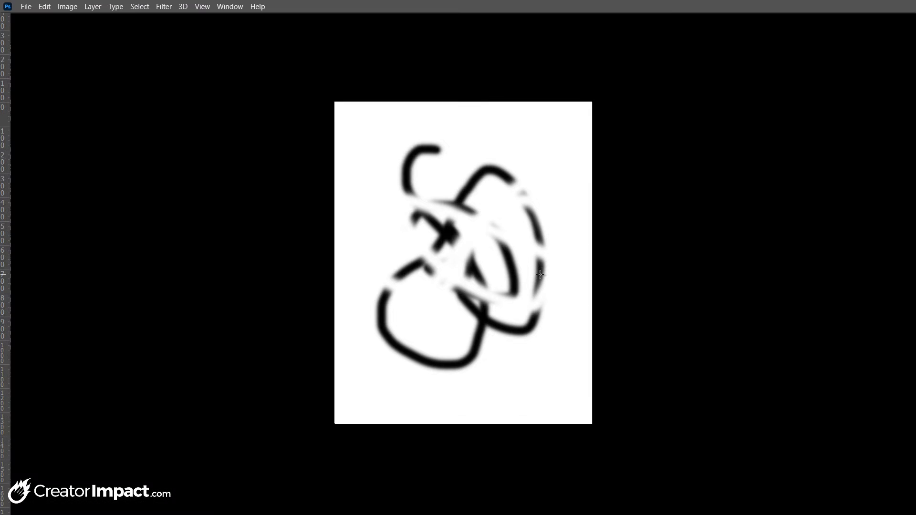
pyautogui.press('Tab')
pyautogui.press('Tab')
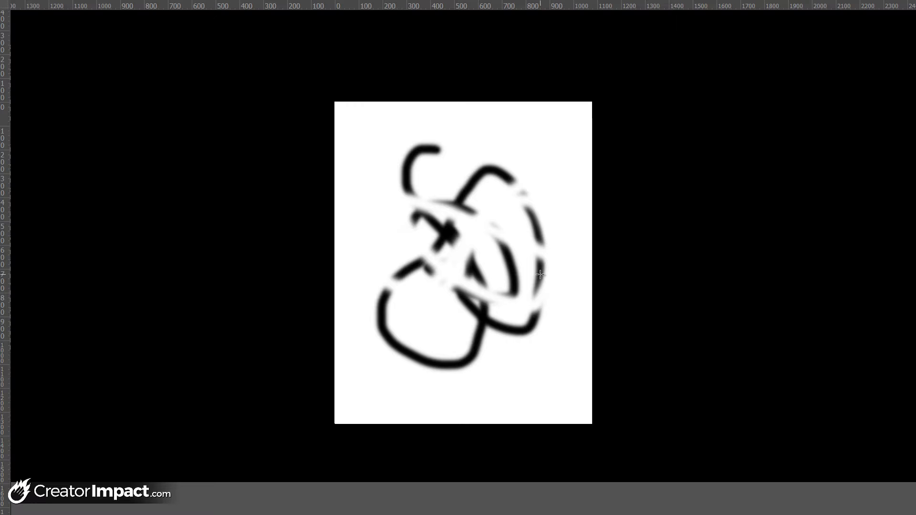
pyautogui.press('f')
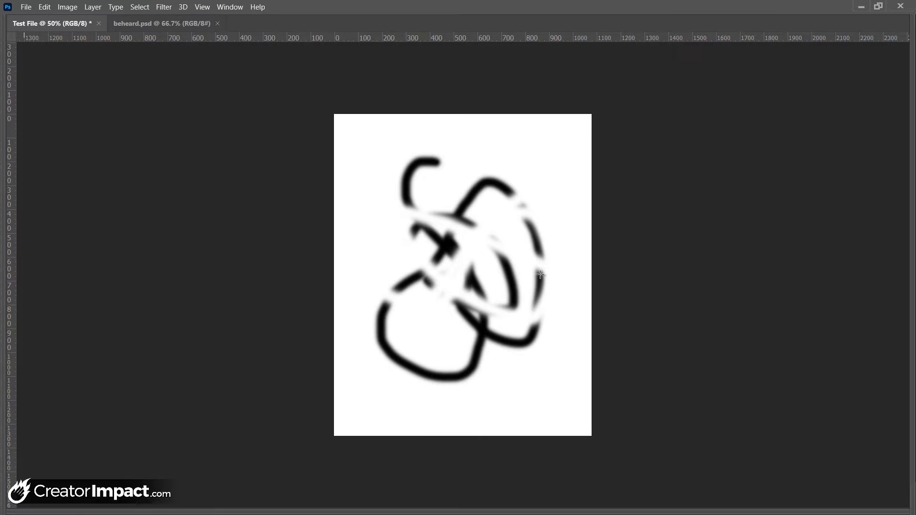
pyautogui.press('f')
pyautogui.press('f')
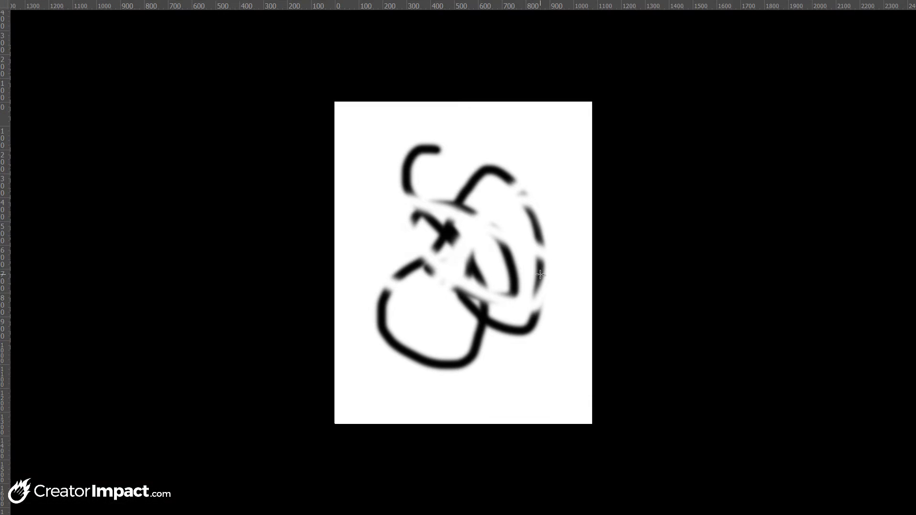
pyautogui.press('f')
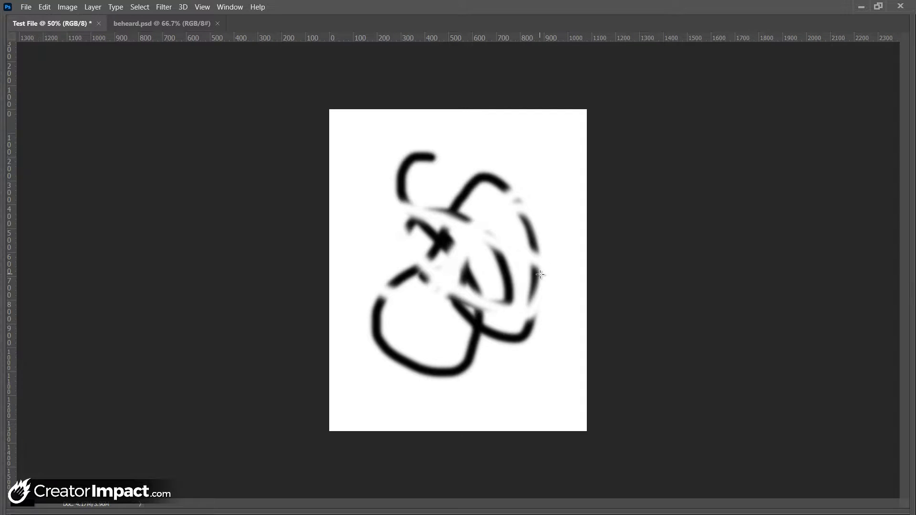
pyautogui.press('Tab')
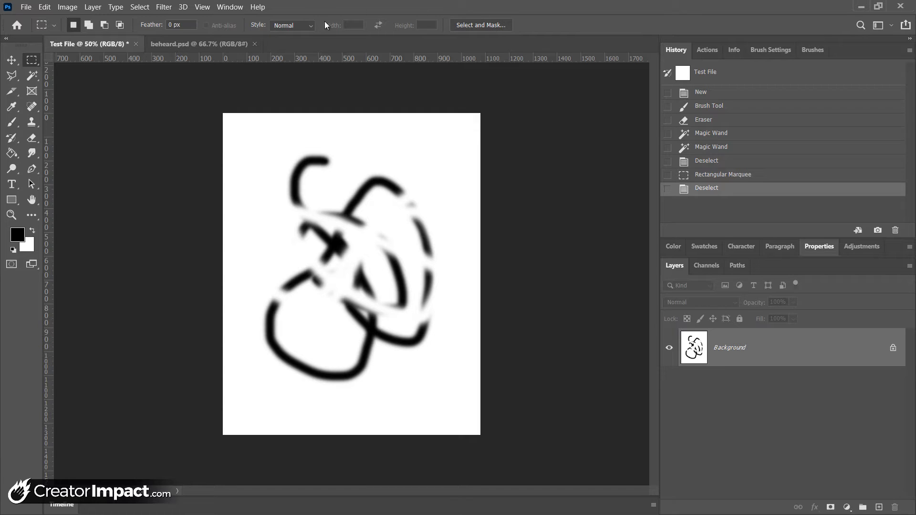
# Step: Choose a rough-edged 250 px preset for the Brush tool and paint a thick black S-shaped stroke over the scribble
pyautogui.click(11, 123)
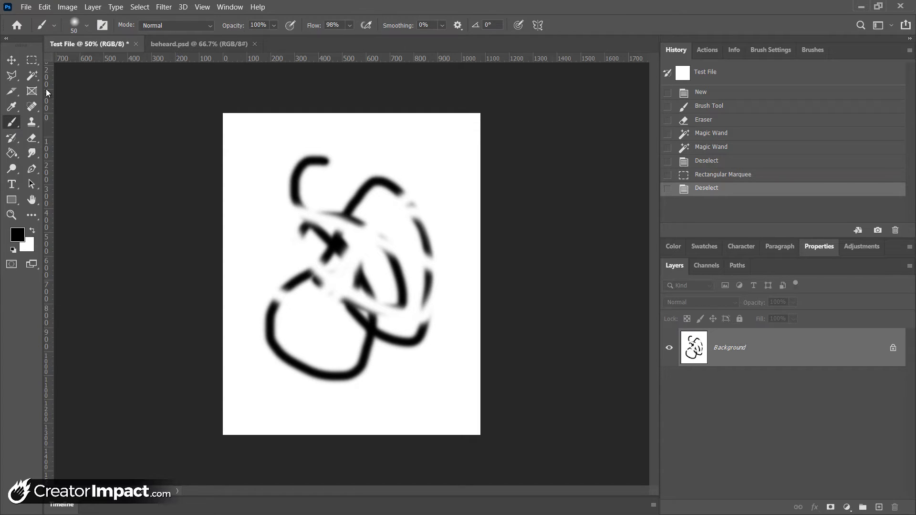
pyautogui.click(88, 26)
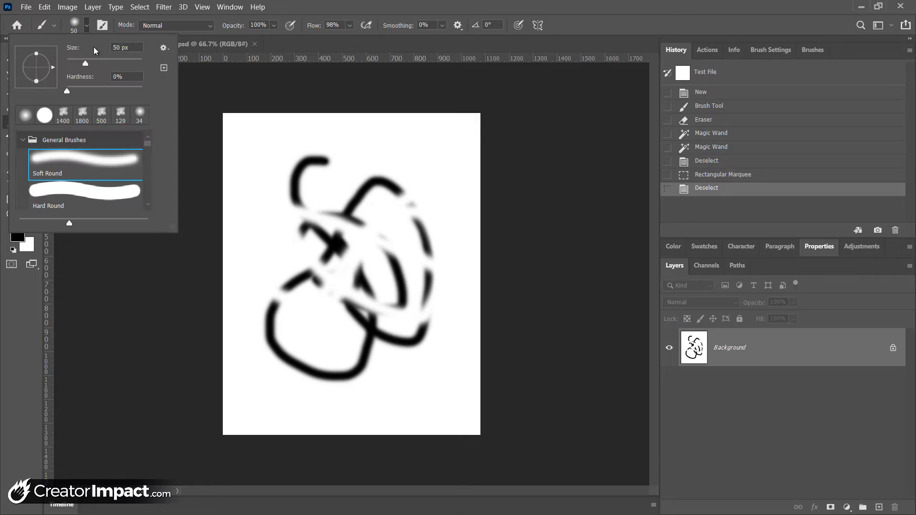
pyautogui.scroll(-5, 152, 170)
pyautogui.scroll(-6, 153, 172)
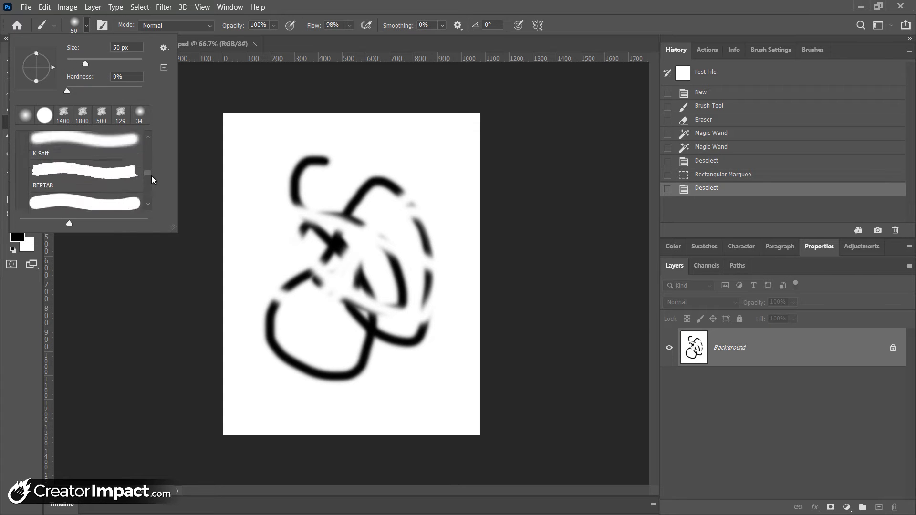
pyautogui.click(85, 198)
pyautogui.moveTo(286, 153)
pyautogui.mouseDown()
pyautogui.moveTo(289, 204)
pyautogui.moveTo(391, 251)
pyautogui.moveTo(420, 348)
pyautogui.mouseUp()
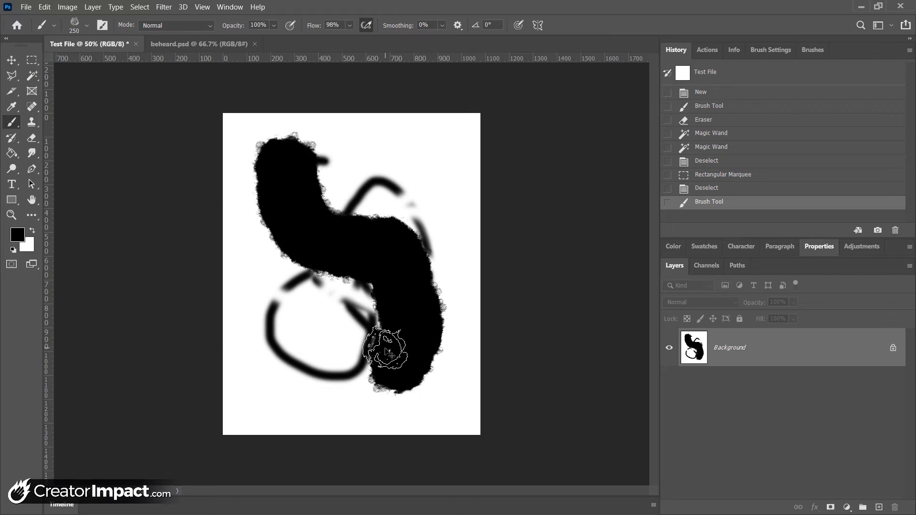
# Step: Select the entire canvas and activate the Move tool
pyautogui.hotkey('ctrl', 'a')
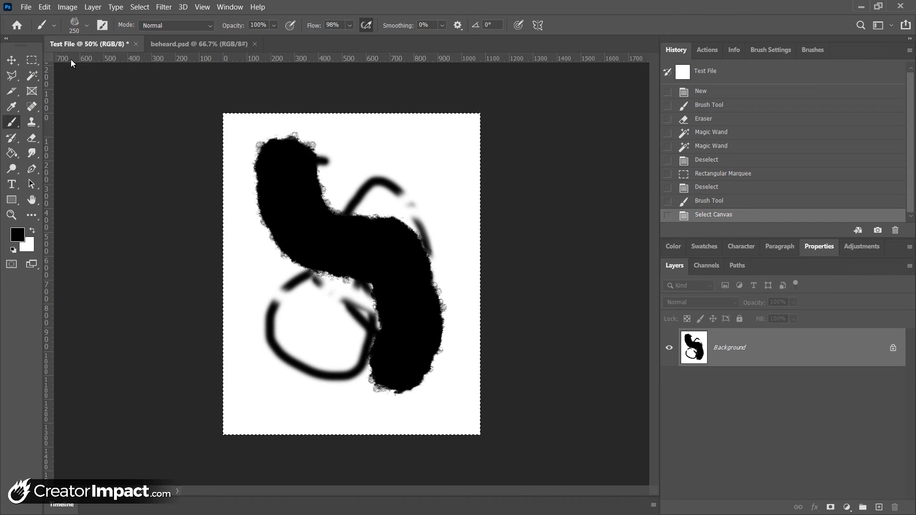
pyautogui.press('v')
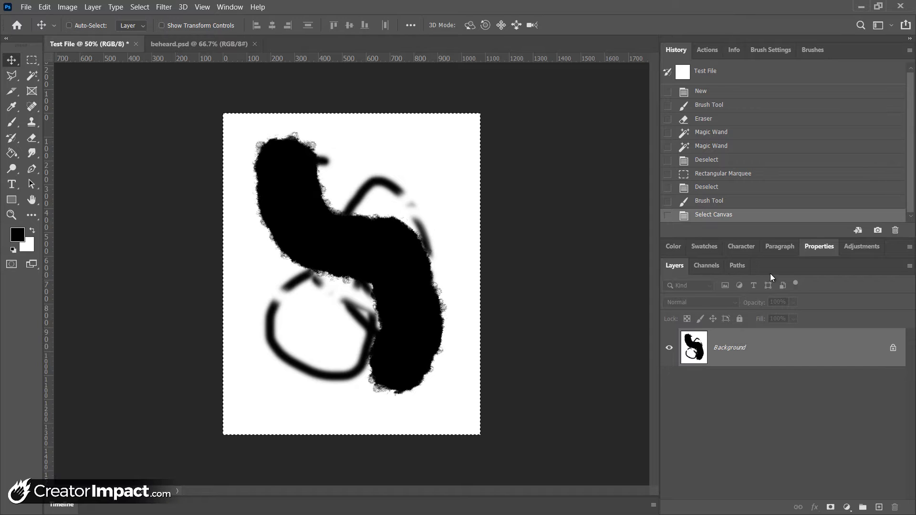
# Step: Bring up the document Properties and look through Actions and History, ending on Info
pyautogui.click(821, 248)
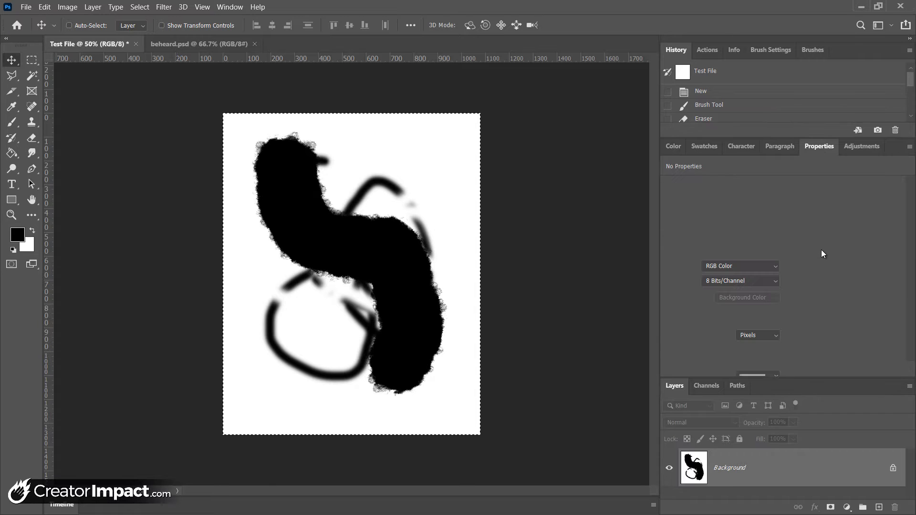
pyautogui.click(700, 50)
pyautogui.click(673, 50)
pyautogui.click(706, 50)
pyautogui.click(734, 50)
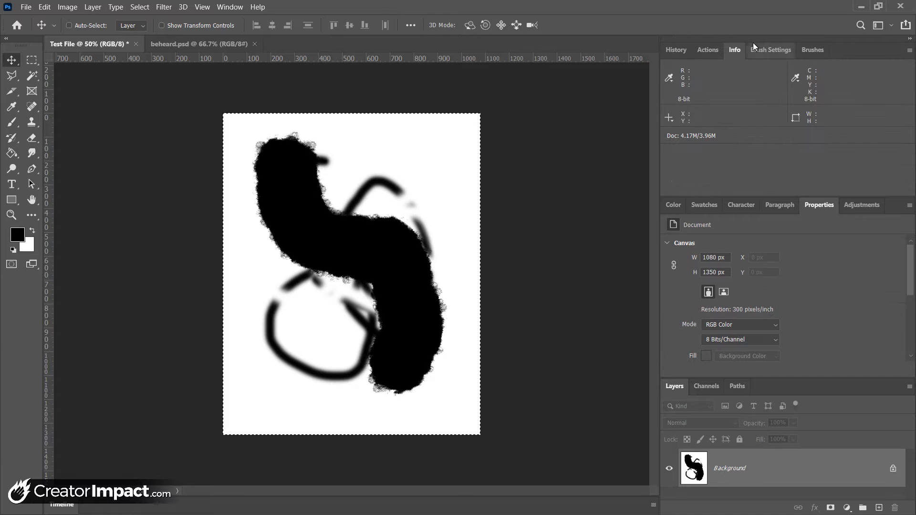
# Step: Look through the Swatches, Color and Properties settings, ending on the Character settings
pyautogui.click(742, 205)
pyautogui.click(705, 206)
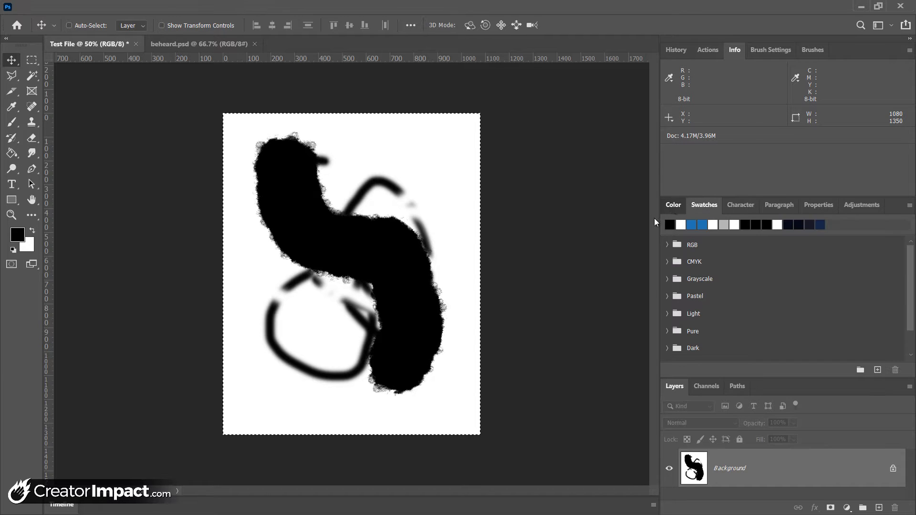
pyautogui.click(672, 205)
pyautogui.click(824, 207)
pyautogui.click(743, 210)
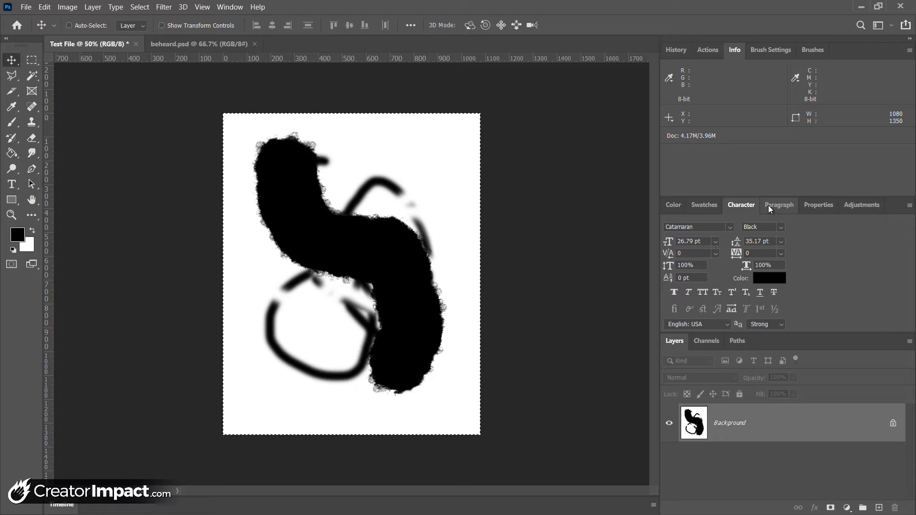
# Step: Review the document's Channels and Paths, and return to Layers
pyautogui.click(708, 342)
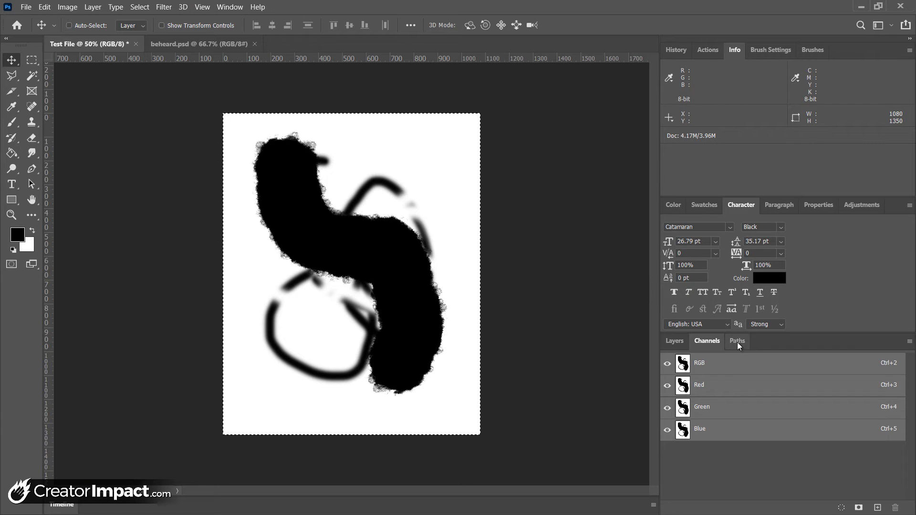
pyautogui.click(738, 342)
pyautogui.click(708, 340)
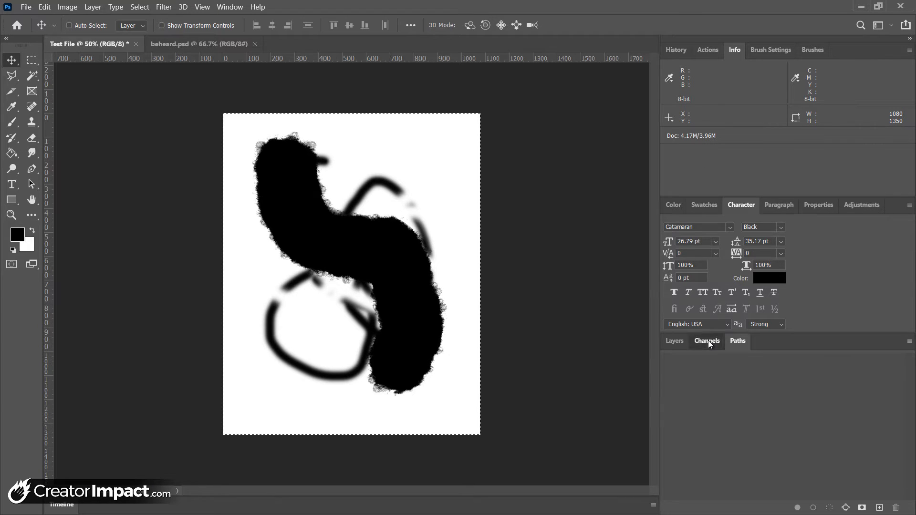
pyautogui.click(670, 342)
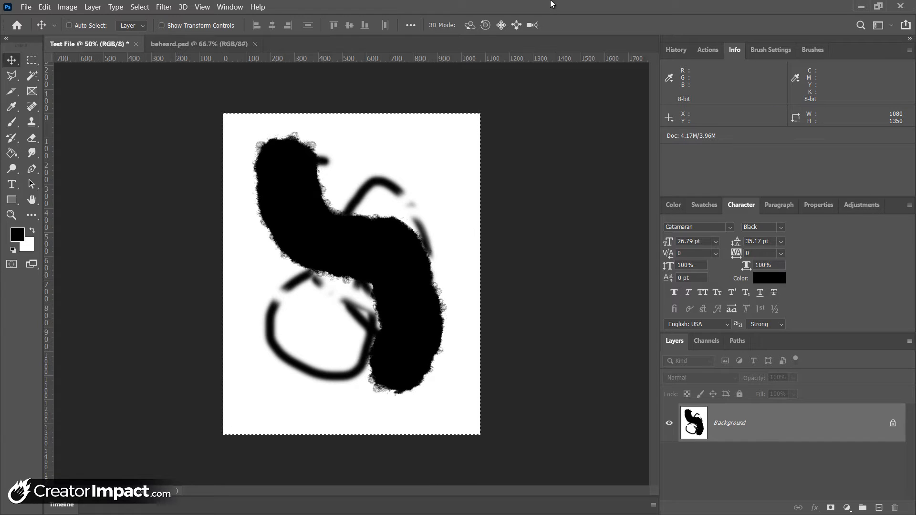
# Step: Zoom in on the painted stroke to 100% with the Zoom tool and zoom back out to 50%
pyautogui.click(11, 216)
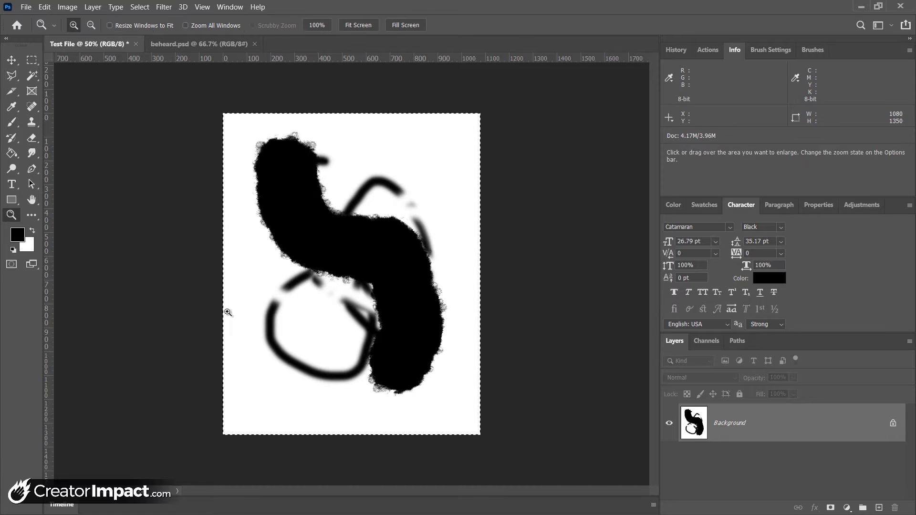
pyautogui.click(350, 204)
pyautogui.click(351, 204)
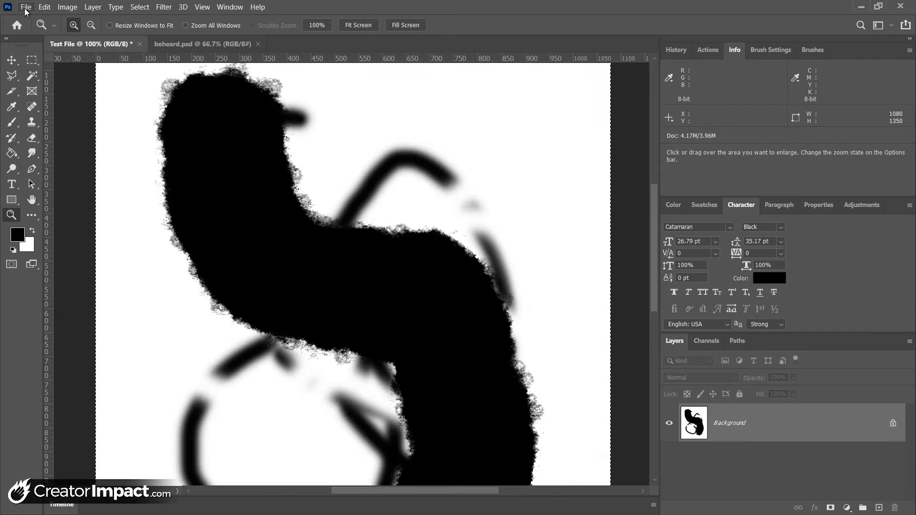
pyautogui.keyDown('alt'); pyautogui.click(310, 207); pyautogui.keyUp('alt')
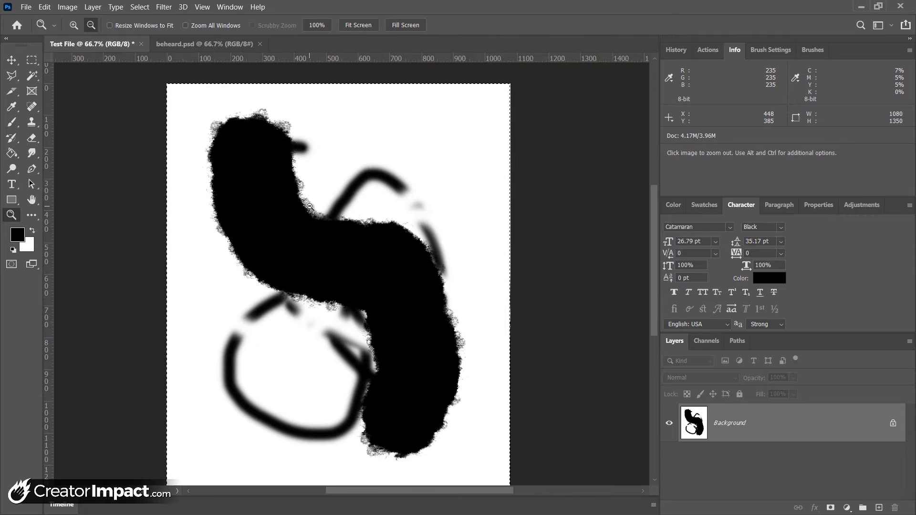
pyautogui.keyDown('alt'); pyautogui.click(309, 205); pyautogui.keyUp('alt')
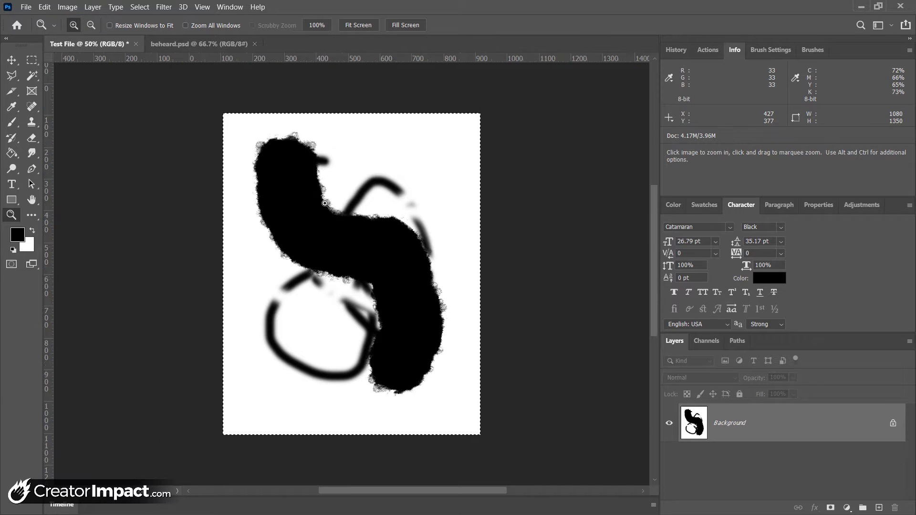
# Step: Alternate zooming in and out at the inner bend of the stroke, ending at 66.7%
pyautogui.click(326, 204)
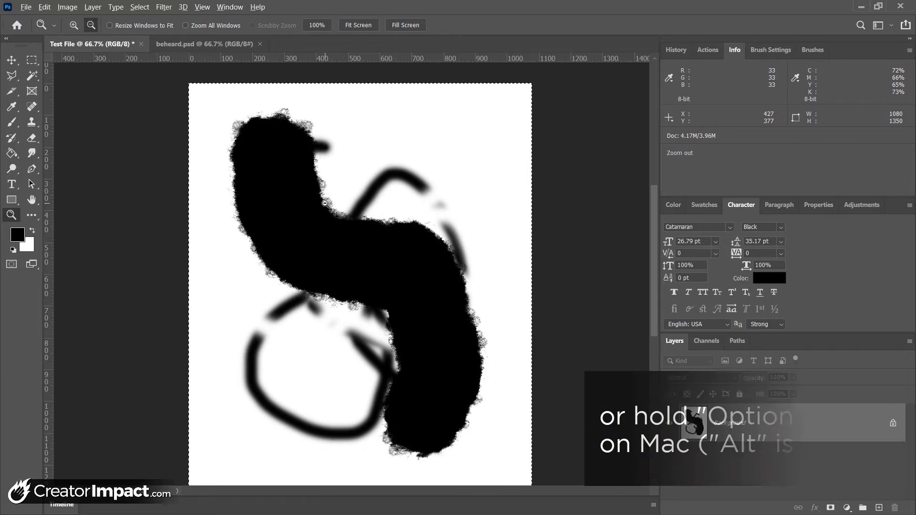
pyautogui.keyDown('alt'); pyautogui.click(325, 204); pyautogui.keyUp('alt')
pyautogui.keyDown('alt'); pyautogui.click(325, 203); pyautogui.keyUp('alt')
pyautogui.click(326, 204)
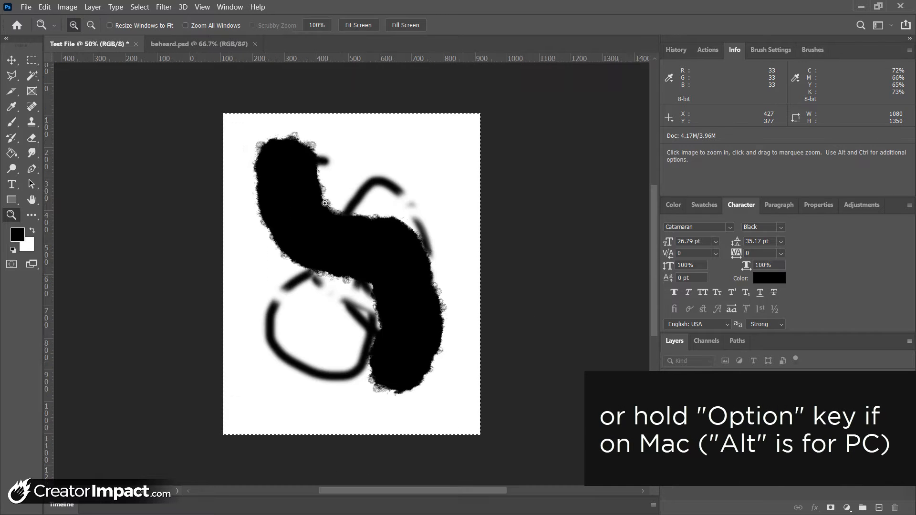
pyautogui.click(326, 204)
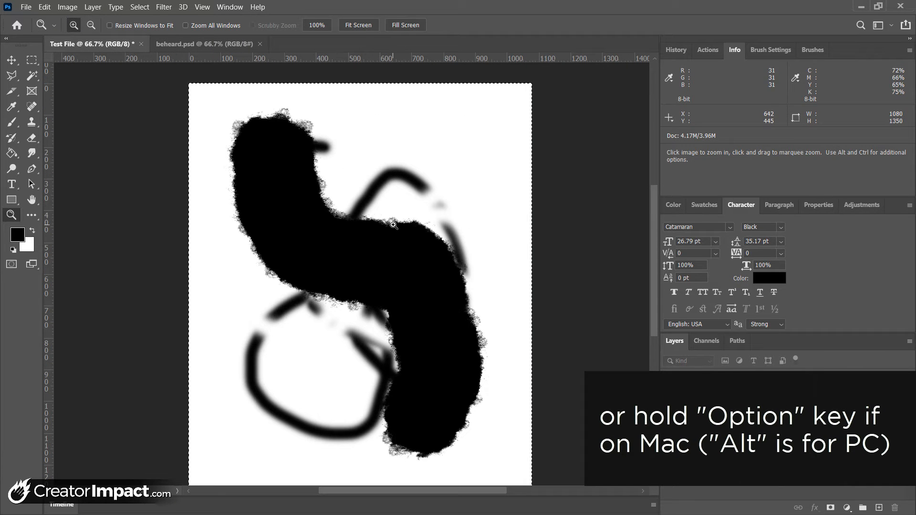
# Step: Pan around the document and change its magnification, ending zoomed out at 43.1%
pyautogui.scroll(2, 395, 230)
pyautogui.scroll(-3, 396, 230)
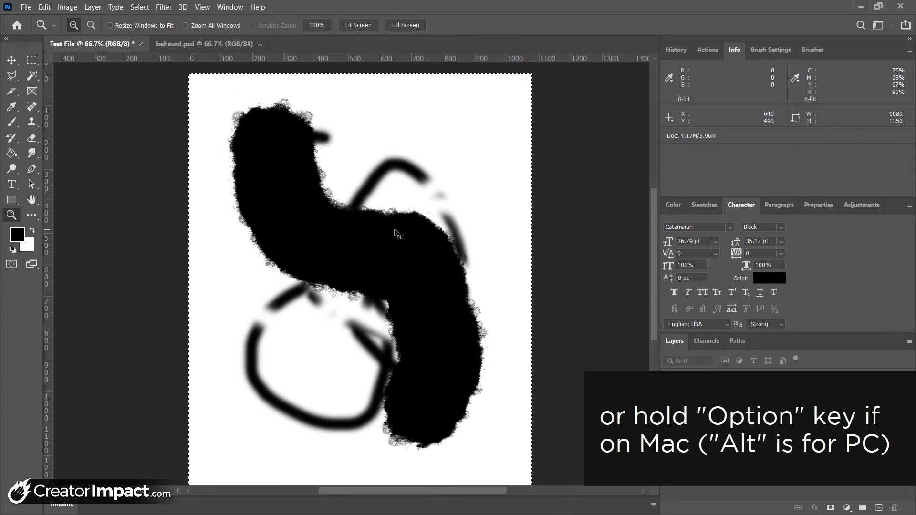
pyautogui.hscroll(-4, 395, 230)
pyautogui.scroll(-2, 396, 230)
pyautogui.scroll(2, 395, 230)
pyautogui.scroll(-2, 395, 230)
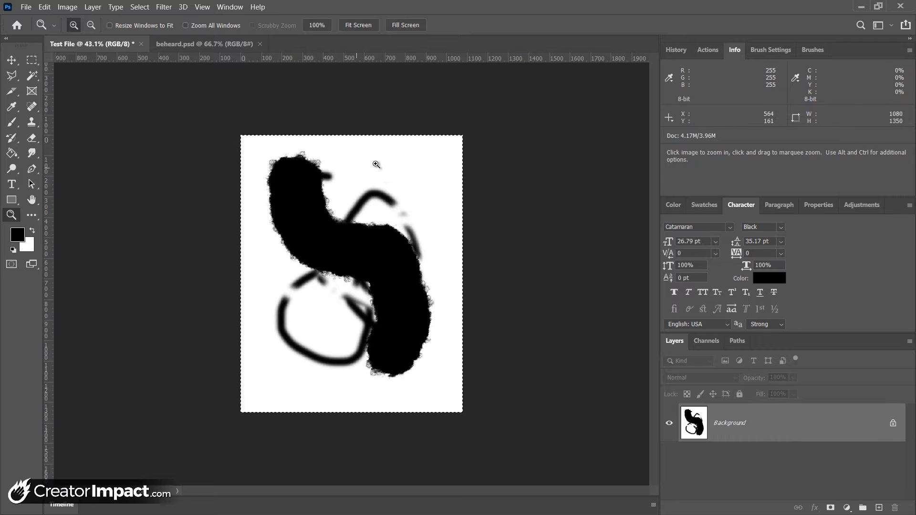
pyautogui.click(54, 30)
pyautogui.click(55, 30)
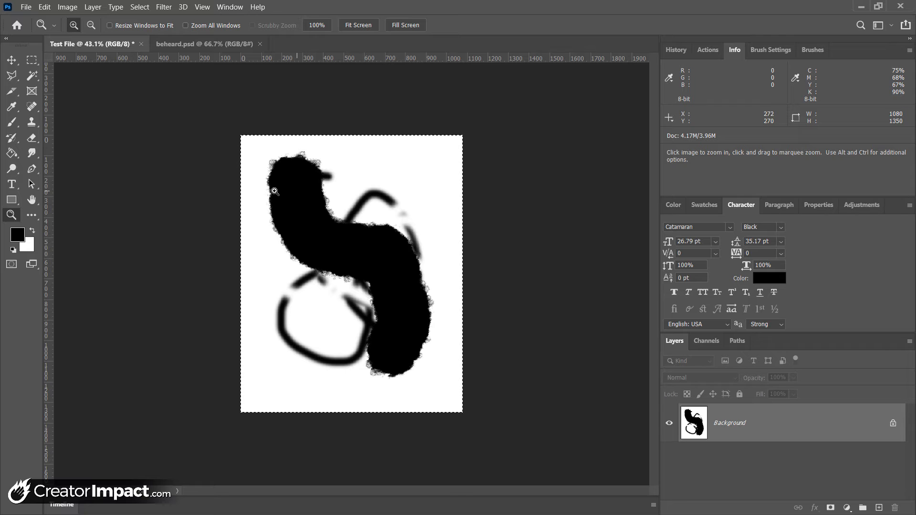
# Step: Switch to the Brush tool and back to the Zoom tool, and zoom in repeatedly before zooming out to 33.3%
pyautogui.click(12, 123)
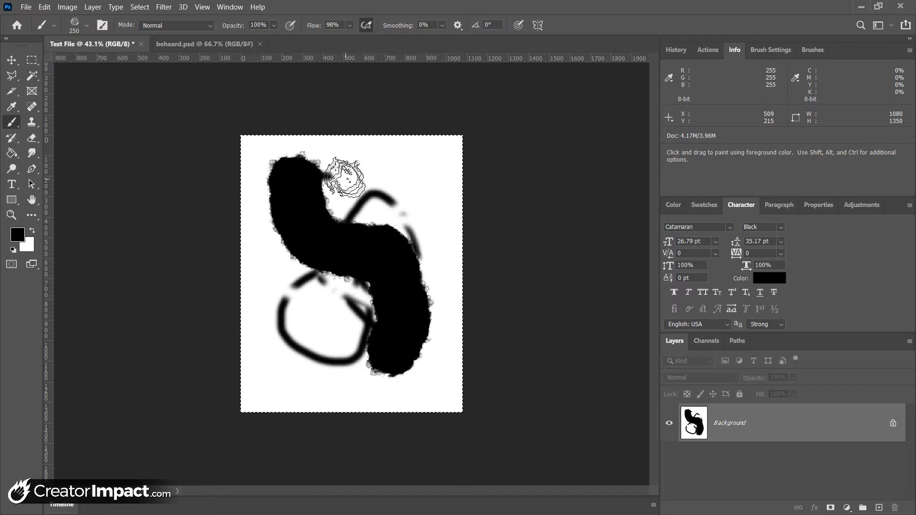
pyautogui.press('z')
pyautogui.click(346, 185)
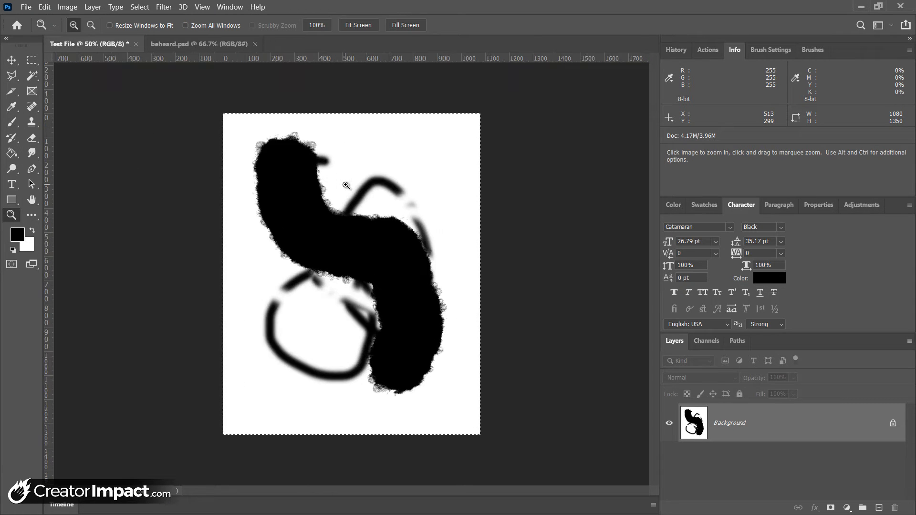
pyautogui.click(346, 185)
pyautogui.click(346, 185)
pyautogui.click(346, 185)
pyautogui.keyDown('alt'); pyautogui.click(346, 185); pyautogui.keyUp('alt')
pyautogui.keyDown('alt'); pyautogui.click(346, 185); pyautogui.keyUp('alt')
pyautogui.keyDown('alt'); pyautogui.click(346, 185); pyautogui.keyUp('alt')
pyautogui.keyDown('alt'); pyautogui.click(346, 185); pyautogui.keyUp('alt')
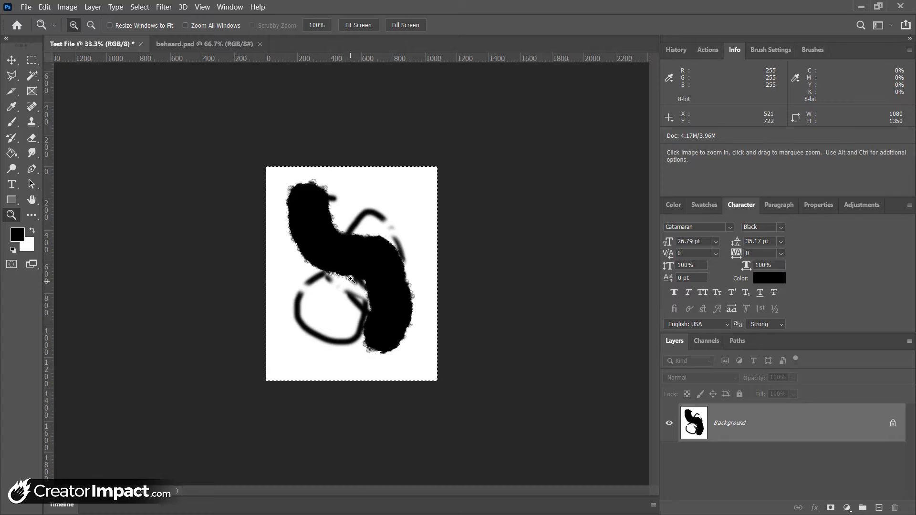
# Step: Zoom in closely on the brush stroke's rough edge with the Zoom tool, and zoom back out to 50%
pyautogui.moveTo(343, 273)
pyautogui.mouseDown()
pyautogui.moveTo(354, 285)
pyautogui.moveTo(336, 251)
pyautogui.moveTo(367, 288)
pyautogui.moveTo(351, 282)
pyautogui.mouseUp()
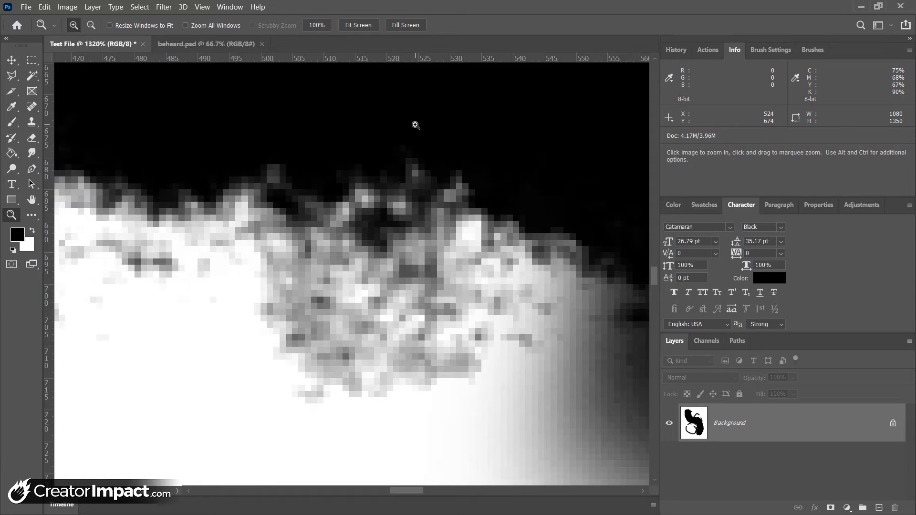
pyautogui.keyDown('alt'); pyautogui.click(356, 306); pyautogui.keyUp('alt')
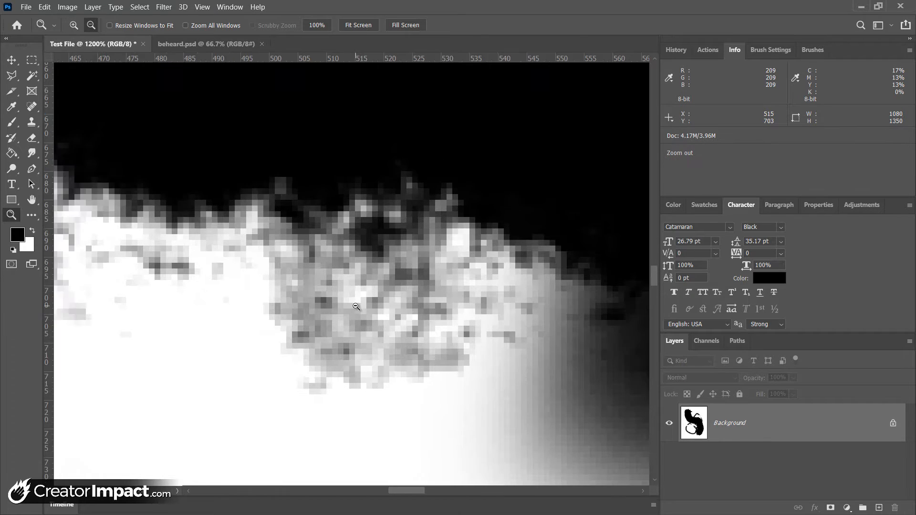
pyautogui.keyDown('alt'); pyautogui.click(356, 306); pyautogui.keyUp('alt')
pyautogui.keyDown('alt'); pyautogui.click(356, 306); pyautogui.keyUp('alt')
pyautogui.keyDown('alt'); pyautogui.click(356, 306); pyautogui.keyUp('alt')
pyautogui.keyDown('alt'); pyautogui.click(356, 307); pyautogui.keyUp('alt')
pyautogui.keyDown('alt'); pyautogui.click(356, 307); pyautogui.keyUp('alt')
pyautogui.keyDown('alt'); pyautogui.click(356, 306); pyautogui.keyUp('alt')
pyautogui.keyDown('alt'); pyautogui.click(356, 307); pyautogui.keyUp('alt')
pyautogui.keyDown('alt'); pyautogui.click(356, 307); pyautogui.keyUp('alt')
# Step: Switch to the beheard.psd document, zoom in on the boombox's cassette deck, and zoom back out to 66.7%
pyautogui.click(199, 43)
pyautogui.moveTo(317, 207); pyautogui.dragTo(412, 299)
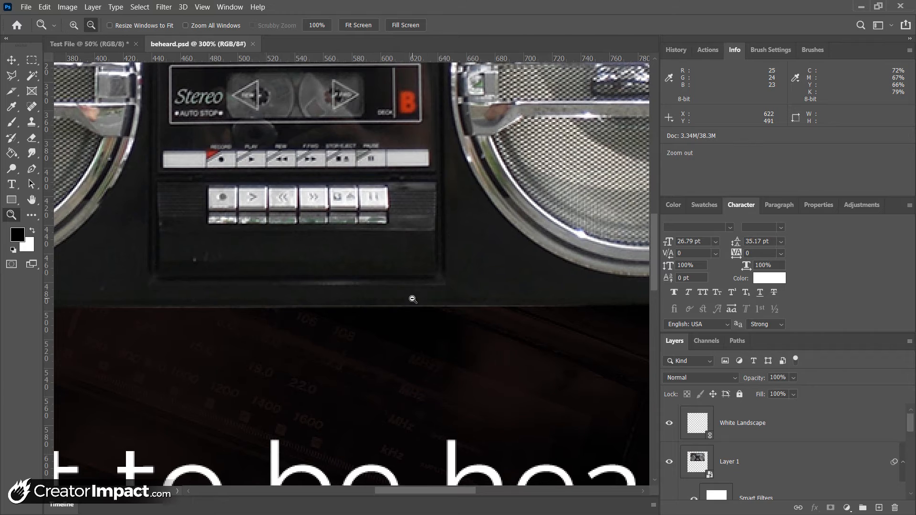
pyautogui.keyDown('alt'); pyautogui.click(412, 299); pyautogui.keyUp('alt')
pyautogui.keyDown('alt'); pyautogui.click(412, 298); pyautogui.keyUp('alt')
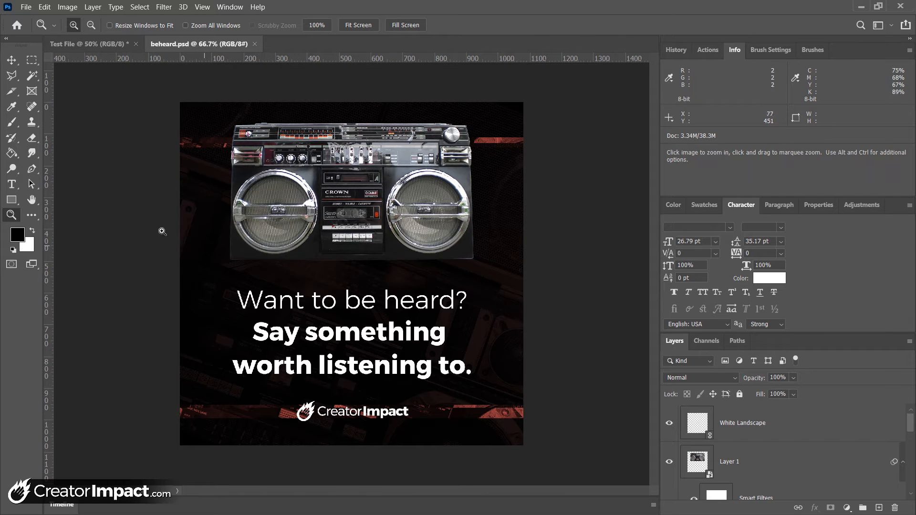
# Step: Activate the Hand tool, magnify the poster to 321%, and pan across to the boombox's upper controls
pyautogui.click(32, 201)
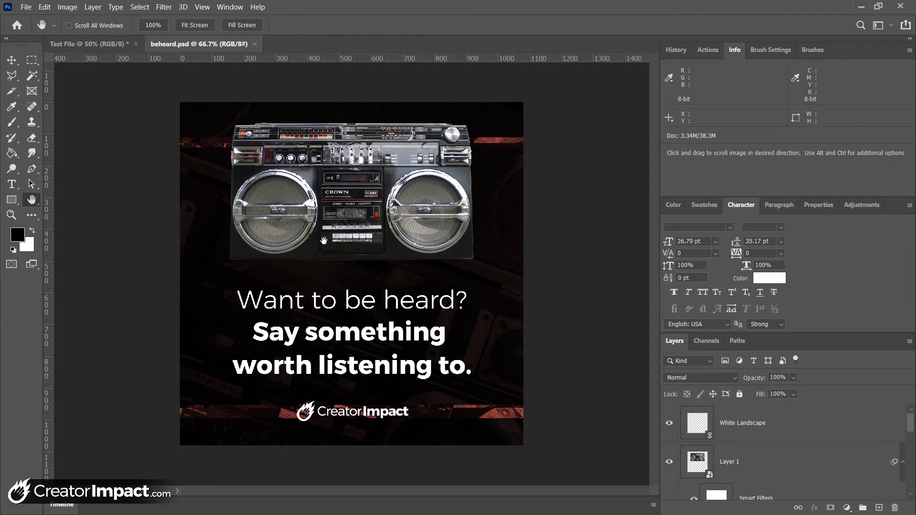
pyautogui.scroll(5, 390, 274)
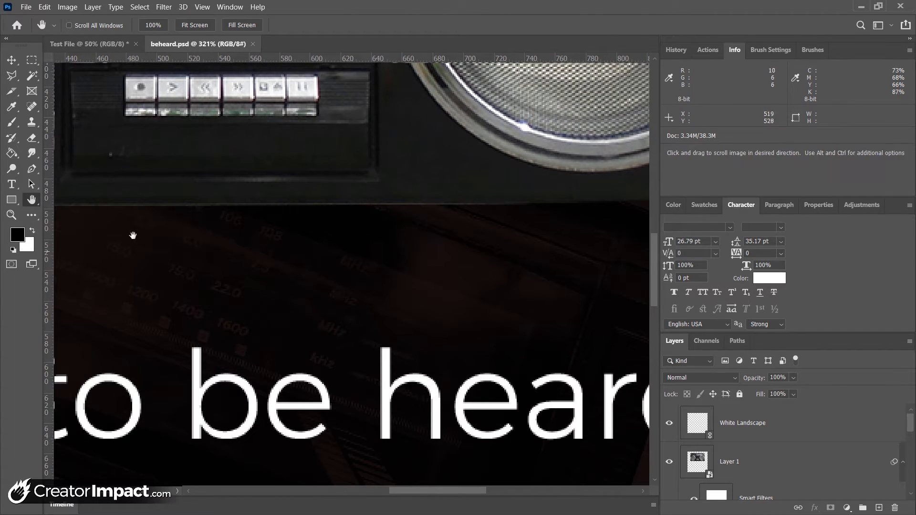
pyautogui.click(31, 200)
pyautogui.moveTo(282, 217); pyautogui.dragTo(195, 364)
pyautogui.moveTo(188, 172); pyautogui.dragTo(332, 440)
pyautogui.moveTo(287, 272); pyautogui.dragTo(536, 399)
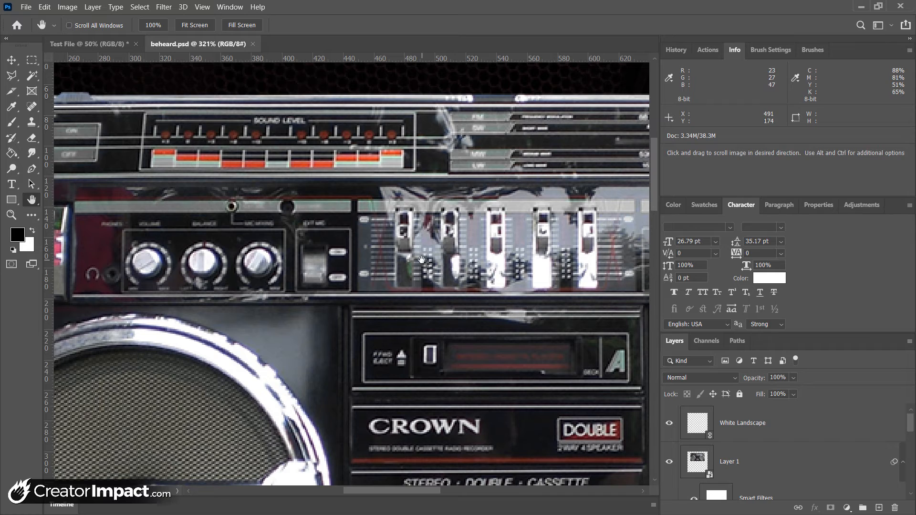
# Step: Switch to the Brush tool and pan around the magnified boombox and headline with the temporary Hand tool
pyautogui.click(11, 122)
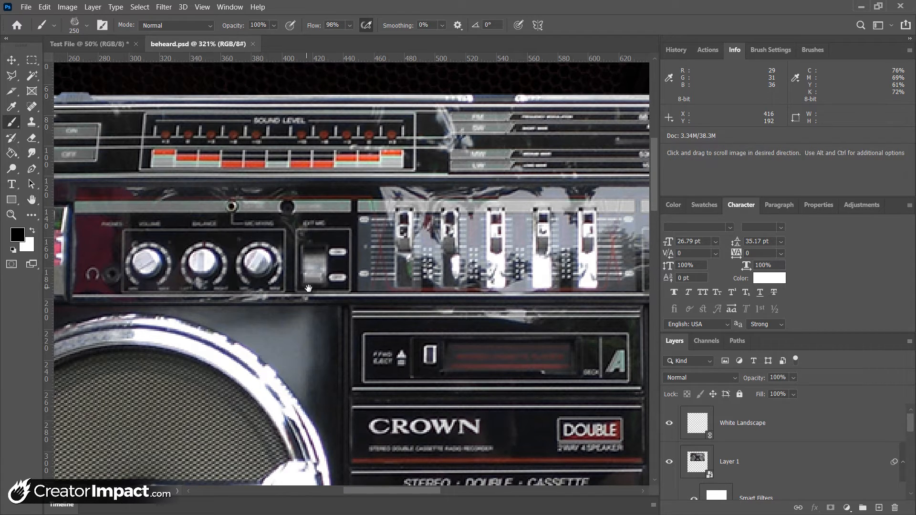
pyautogui.moveTo(539, 419); pyautogui.dragTo(325, 176)
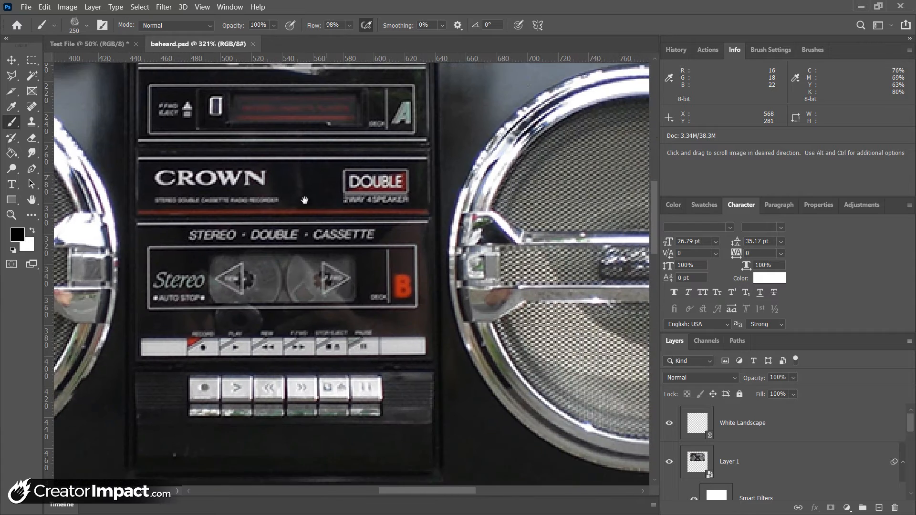
pyautogui.moveTo(213, 388); pyautogui.dragTo(412, 122)
pyautogui.moveTo(360, 302); pyautogui.dragTo(508, 243)
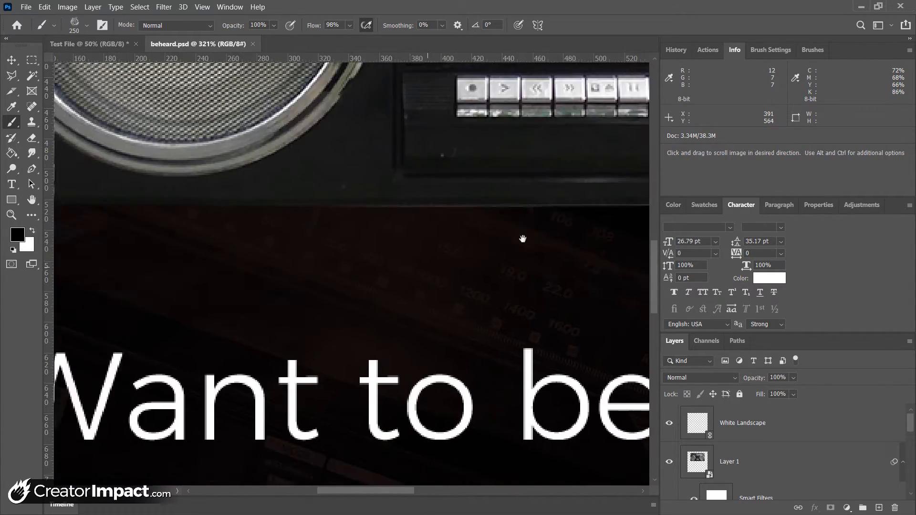
pyautogui.moveTo(396, 305); pyautogui.dragTo(531, 237)
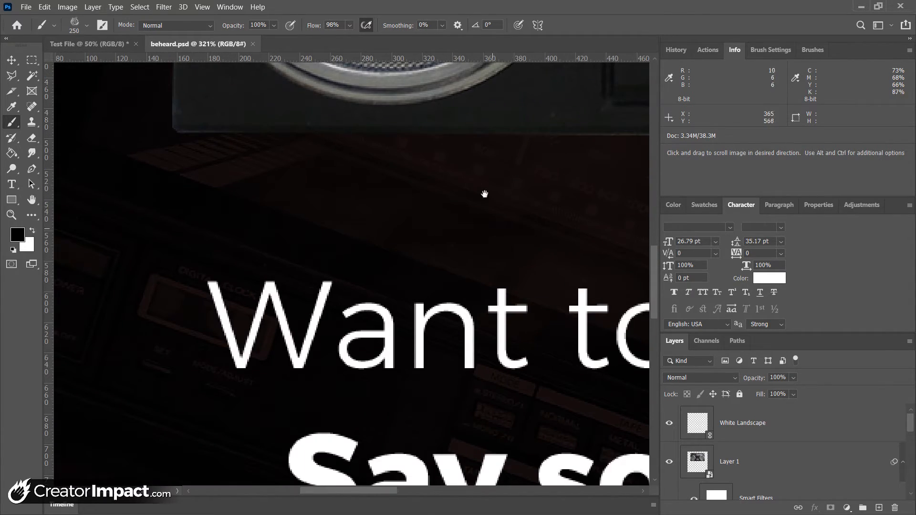
pyautogui.moveTo(473, 123); pyautogui.dragTo(336, 307)
pyautogui.moveTo(442, 165); pyautogui.dragTo(259, 380)
pyautogui.moveTo(410, 210)
pyautogui.mouseDown()
pyautogui.moveTo(384, 210)
pyautogui.moveTo(251, 317)
pyautogui.moveTo(188, 301)
pyautogui.moveTo(186, 326)
pyautogui.mouseUp()
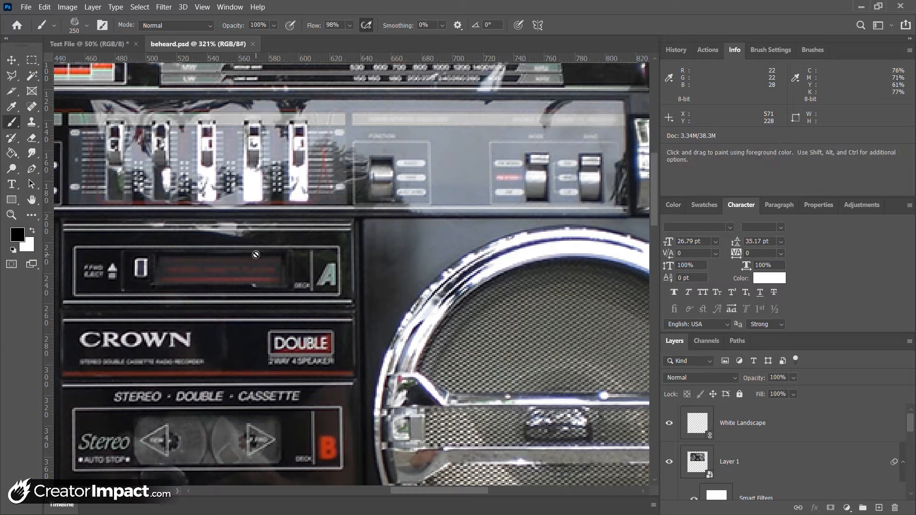
# Step: Zoom out from the boombox, switch to the Zoom tool, and alternate magnification between 66.7% and 100%, ending at 66.7%
pyautogui.scroll(-1, 345, 249)
pyautogui.scroll(-5, 345, 249)
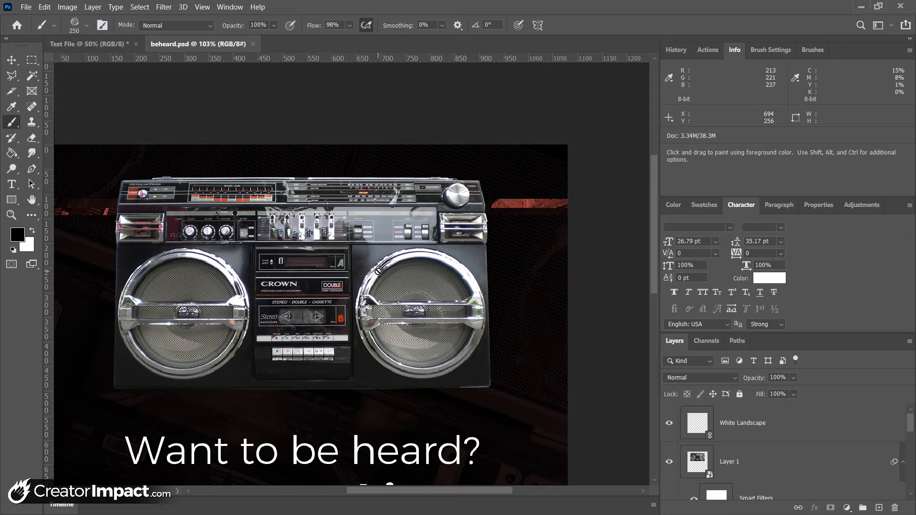
pyautogui.moveTo(317, 284); pyautogui.dragTo(377, 201)
pyautogui.press('z')
pyautogui.keyDown('alt'); pyautogui.click(377, 233); pyautogui.keyUp('alt')
pyautogui.keyDown('alt'); pyautogui.click(377, 234); pyautogui.keyUp('alt')
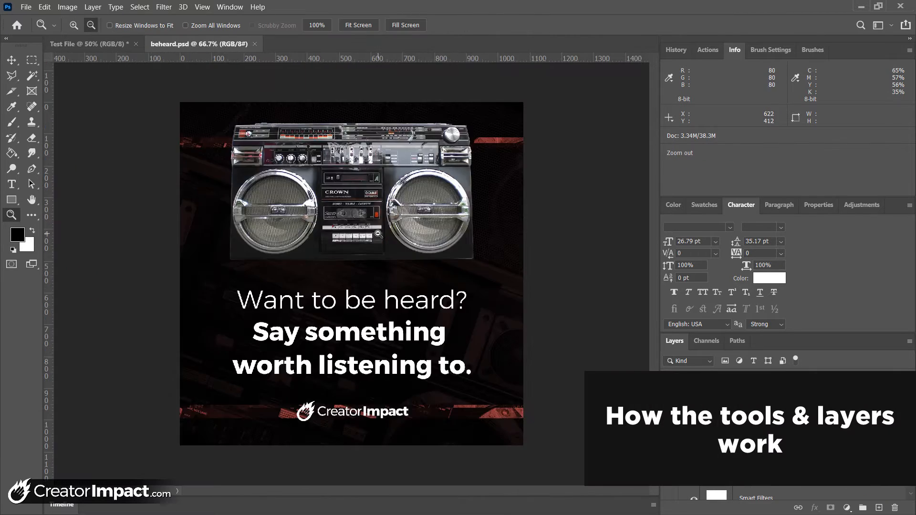
pyautogui.click(379, 234)
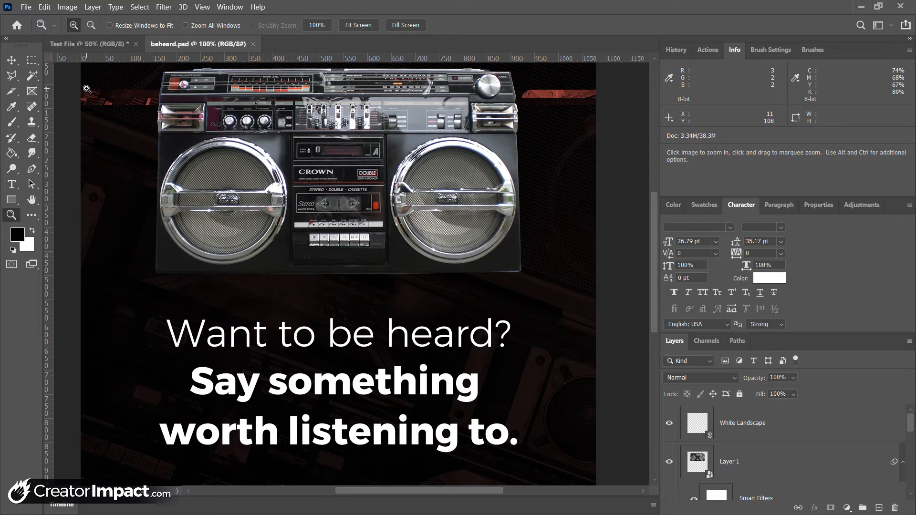
pyautogui.keyDown('alt'); pyautogui.click(349, 219); pyautogui.keyUp('alt')
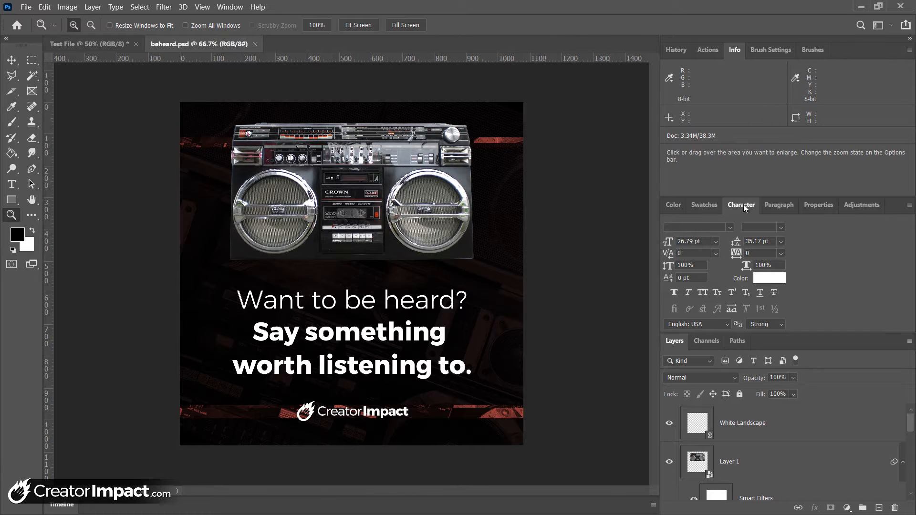
# Step: Collapse the Character panel group and select the White Landscape, Layer 1, Layer 2 and "Say something worth listening to." layers in turn
pyautogui.doubleClick(744, 204)
pyautogui.click(738, 308)
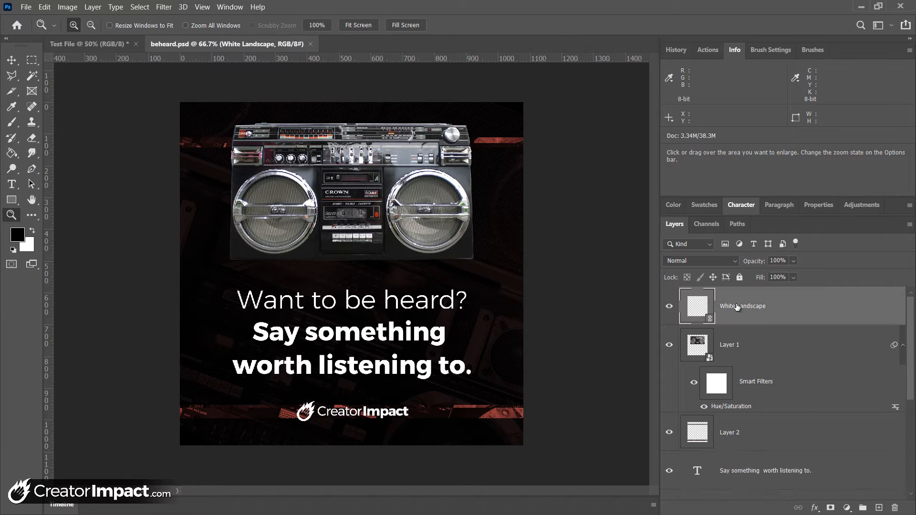
pyautogui.click(751, 344)
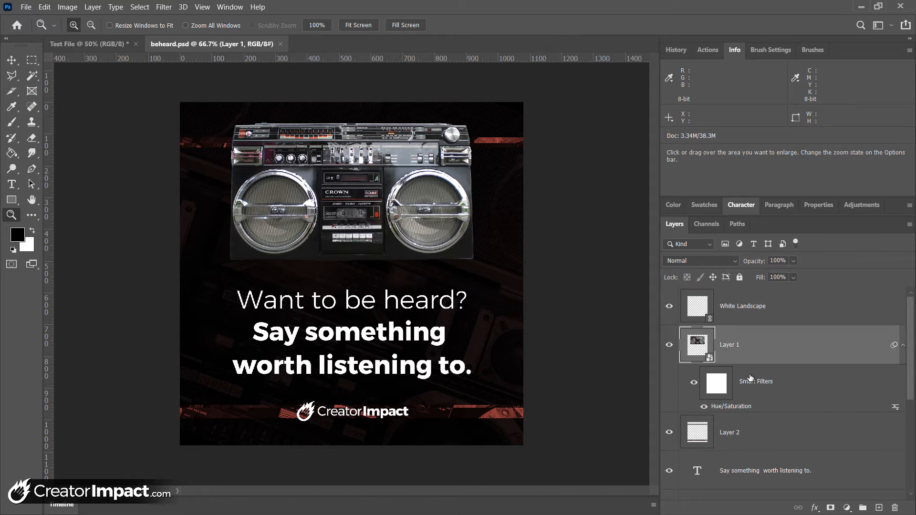
pyautogui.click(763, 436)
pyautogui.scroll(-3, 793, 336)
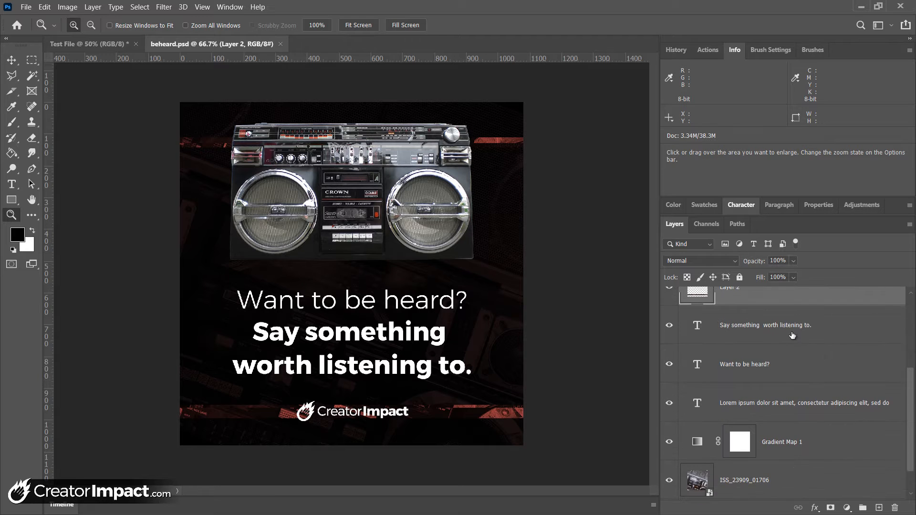
pyautogui.click(763, 325)
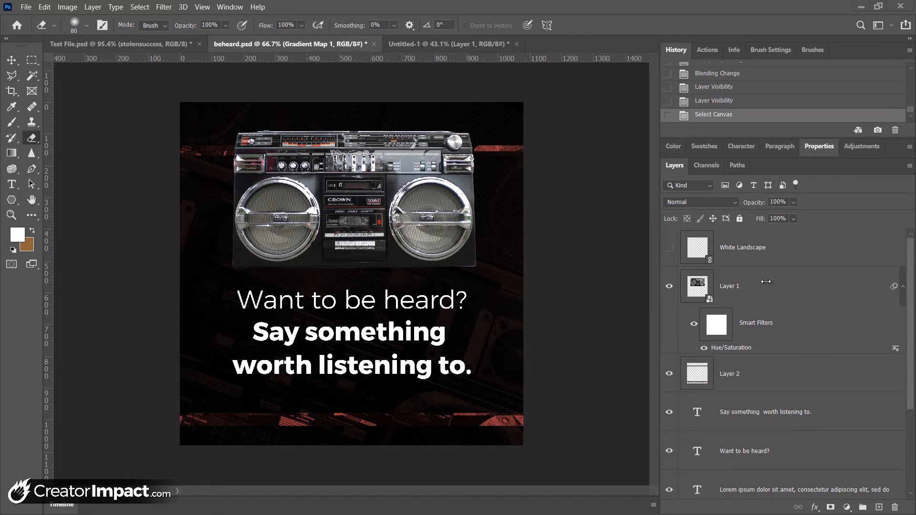
# Step: Hide the Layers panel and show it again
pyautogui.click(230, 8)
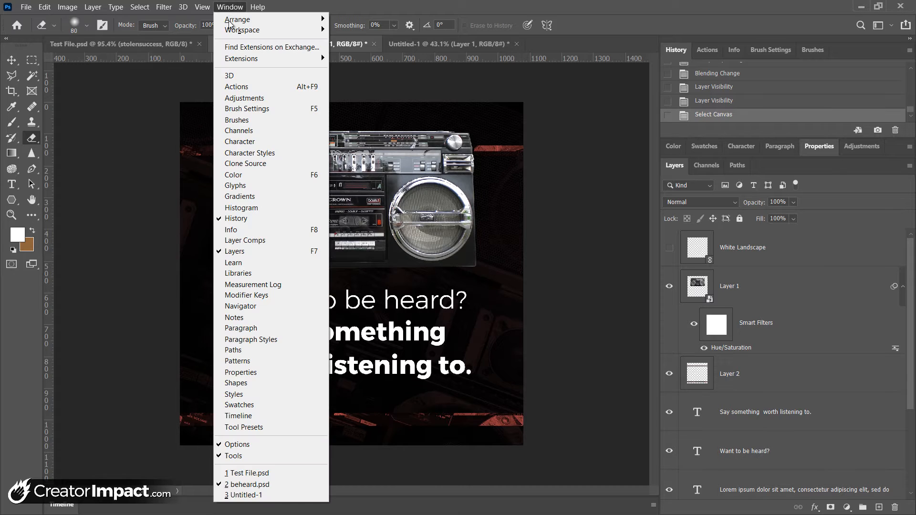
pyautogui.click(317, 256)
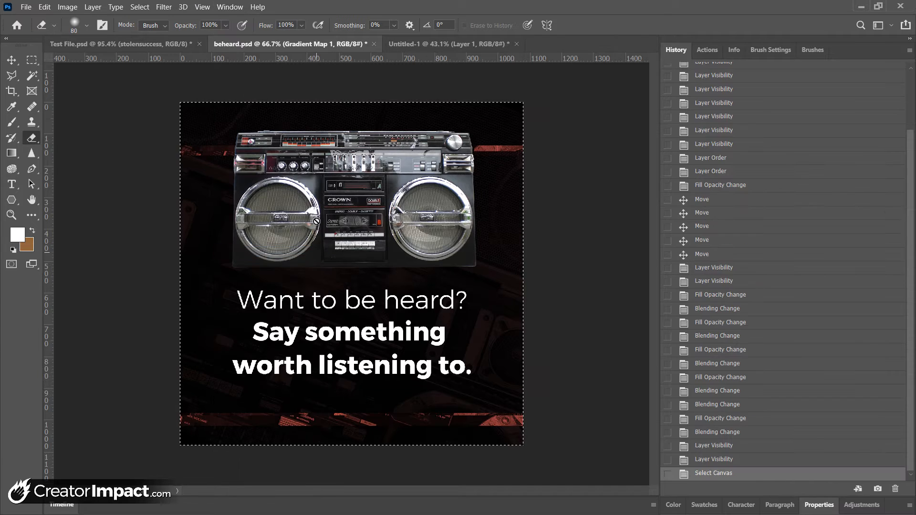
pyautogui.click(229, 8)
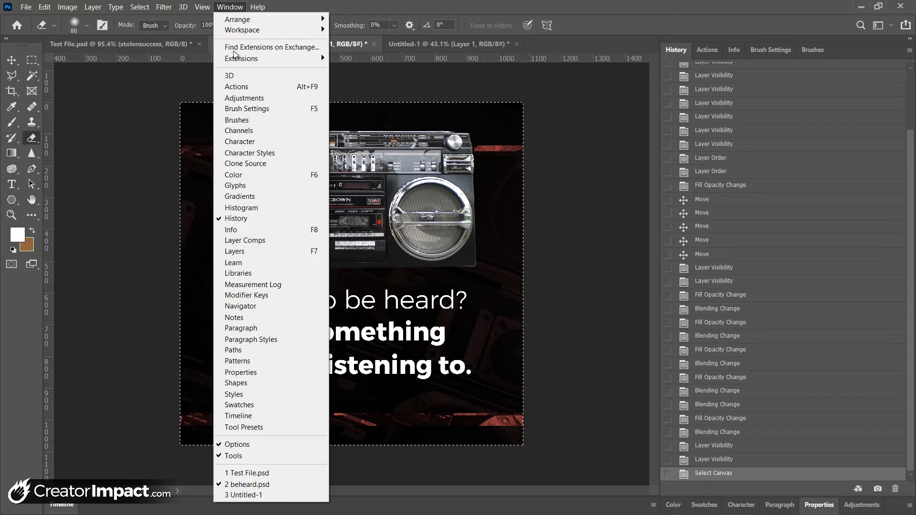
pyautogui.click(267, 254)
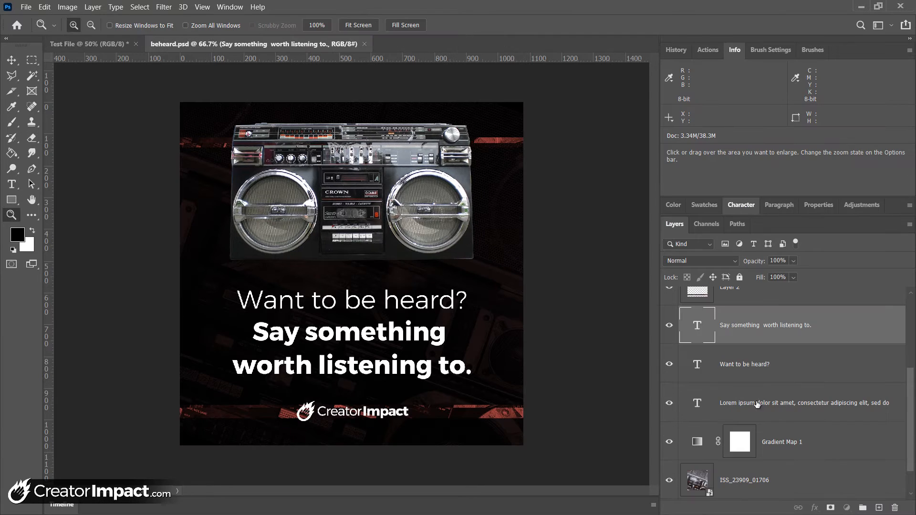
# Step: Select the "Want to be heard?", Background, ISS_23909_01706 and Gradient Map 1 layers one after another
pyautogui.click(763, 364)
pyautogui.moveTo(914, 402); pyautogui.dragTo(906, 473)
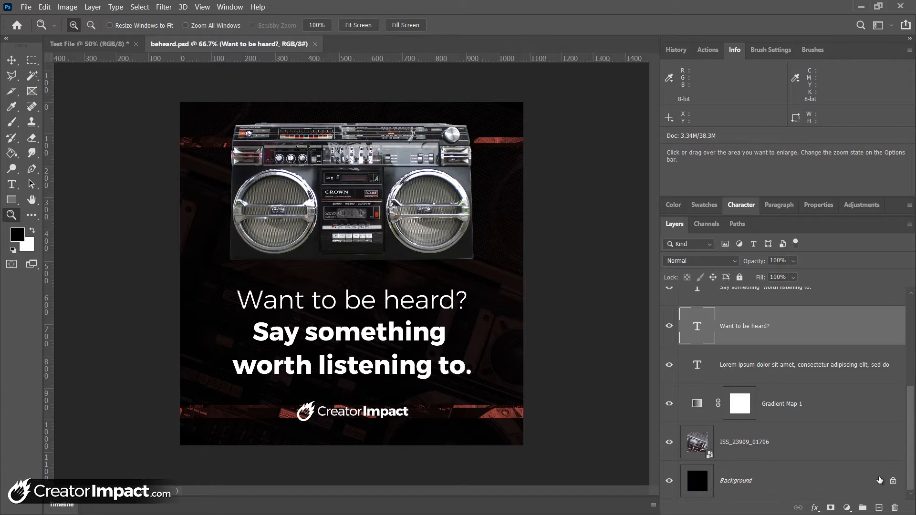
pyautogui.click(795, 483)
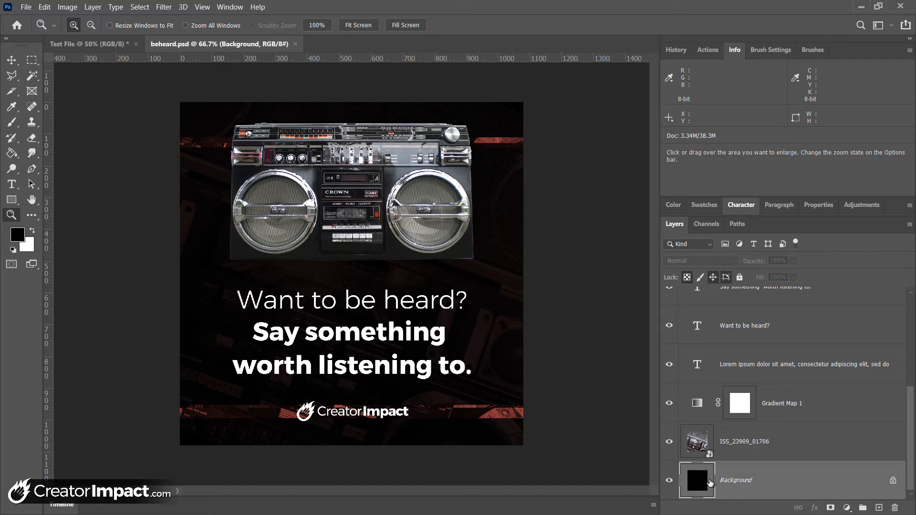
pyautogui.click(778, 445)
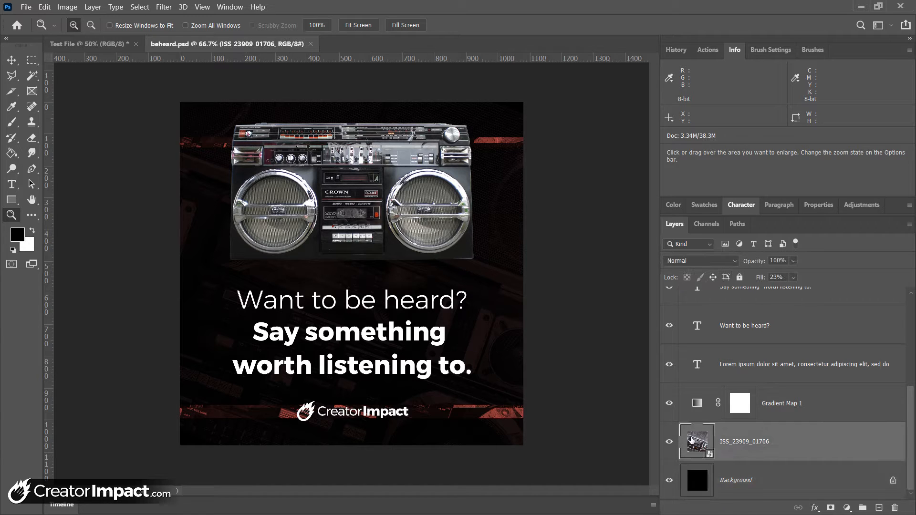
pyautogui.click(865, 404)
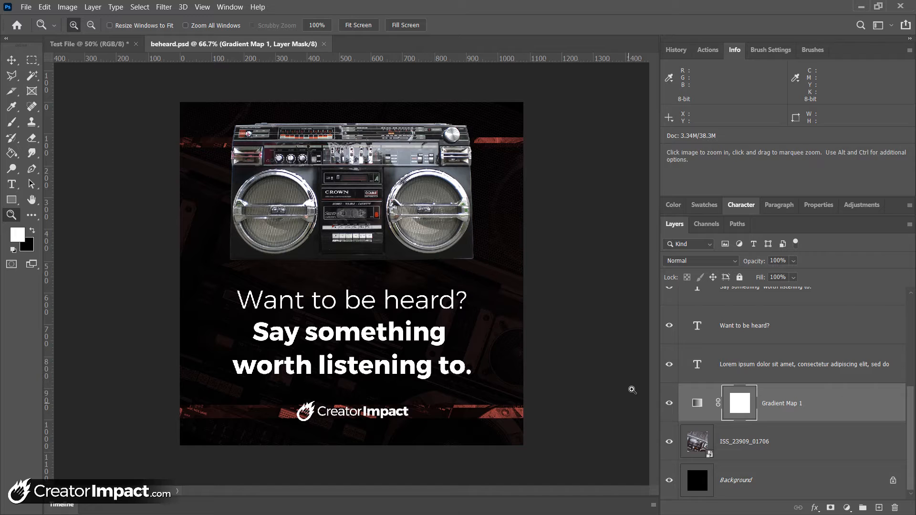
# Step: Step the layer selection up from the Lorem ipsum text to "Say something worth listening to.", and reselect Gradient Map 1
pyautogui.hotkey('alt', ']')
pyautogui.hotkey('alt', ']')
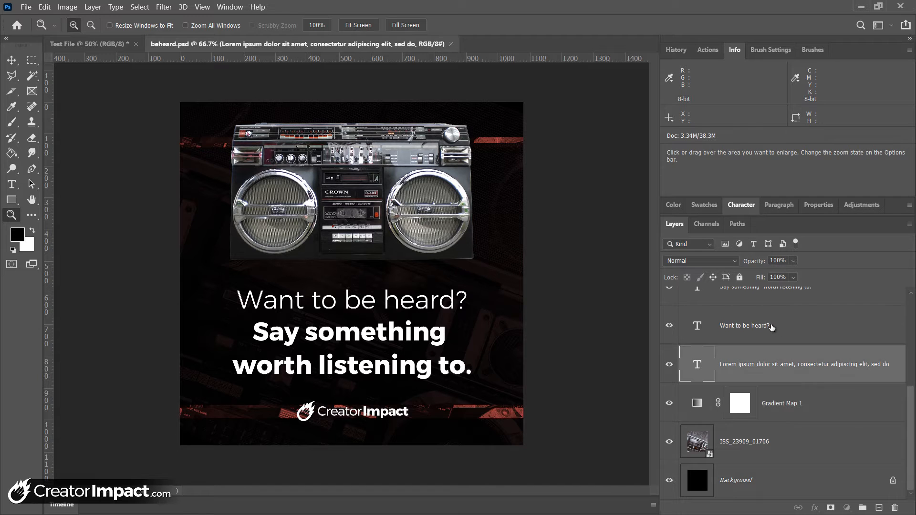
pyautogui.hotkey('alt', ']')
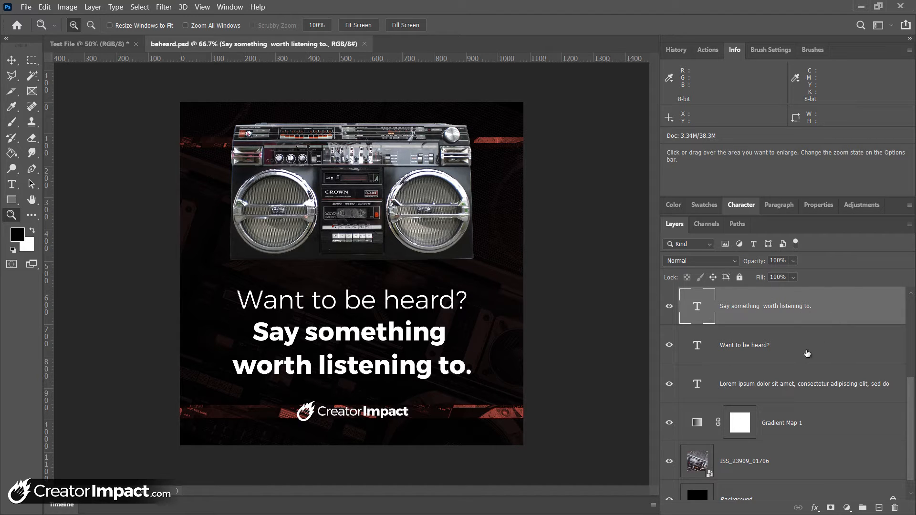
pyautogui.click(768, 436)
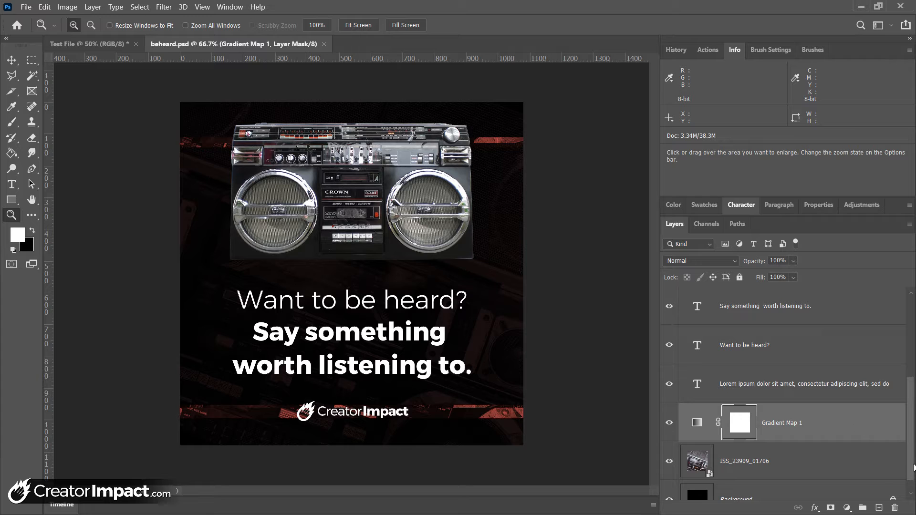
# Step: Toggle the White Landscape logo layer's visibility, leave it hidden, and select Layer 1
pyautogui.moveTo(908, 466); pyautogui.dragTo(910, 318)
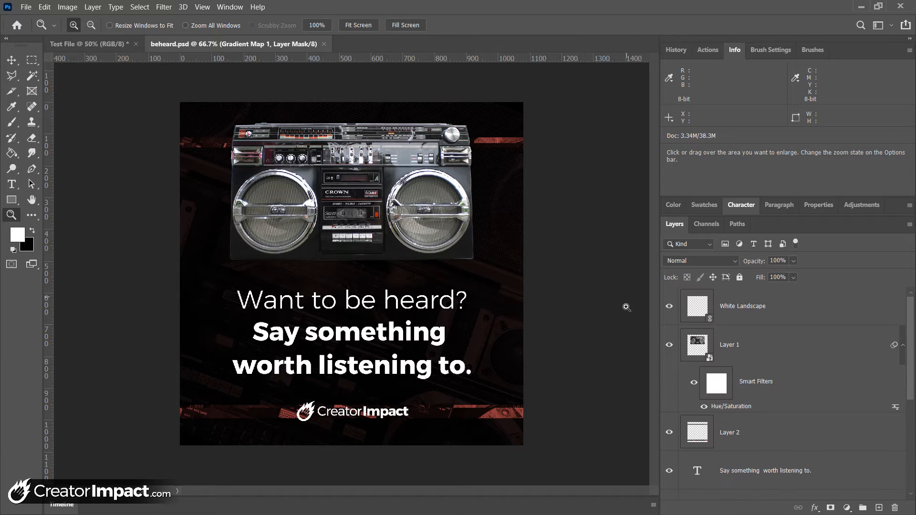
pyautogui.click(670, 308)
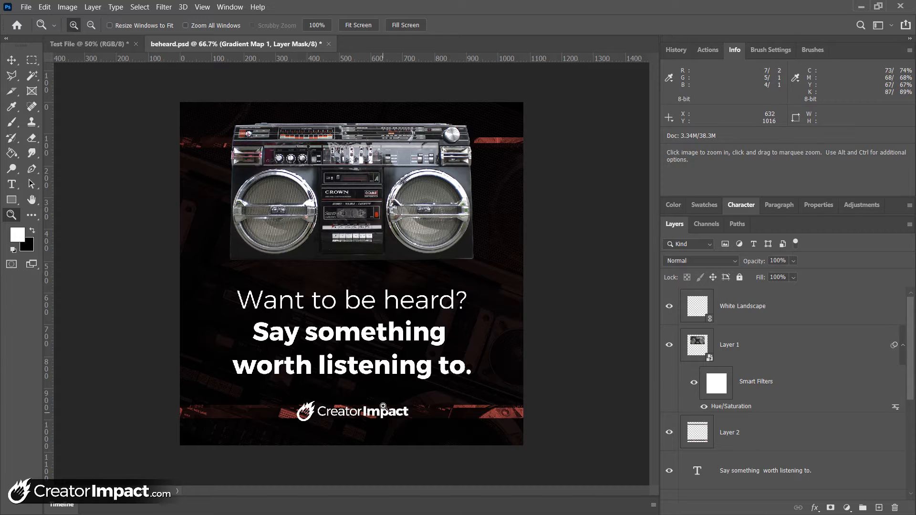
pyautogui.click(670, 309)
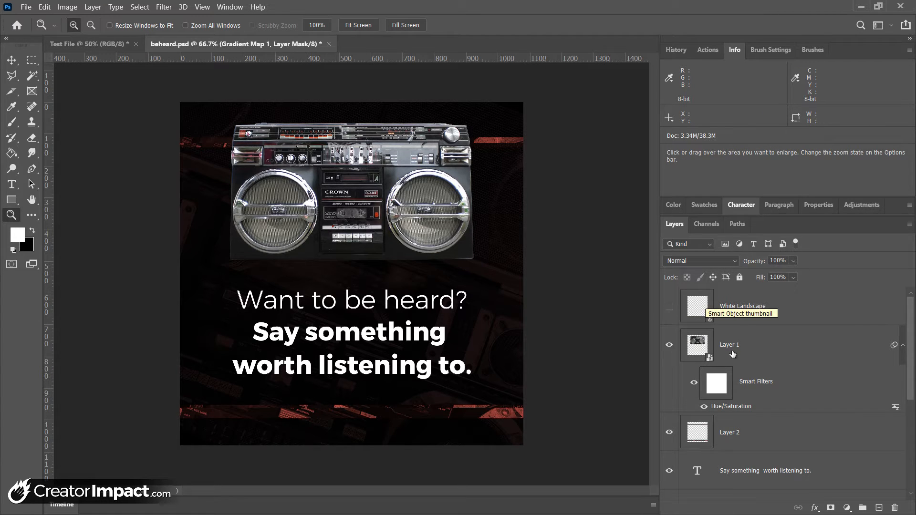
pyautogui.click(693, 338)
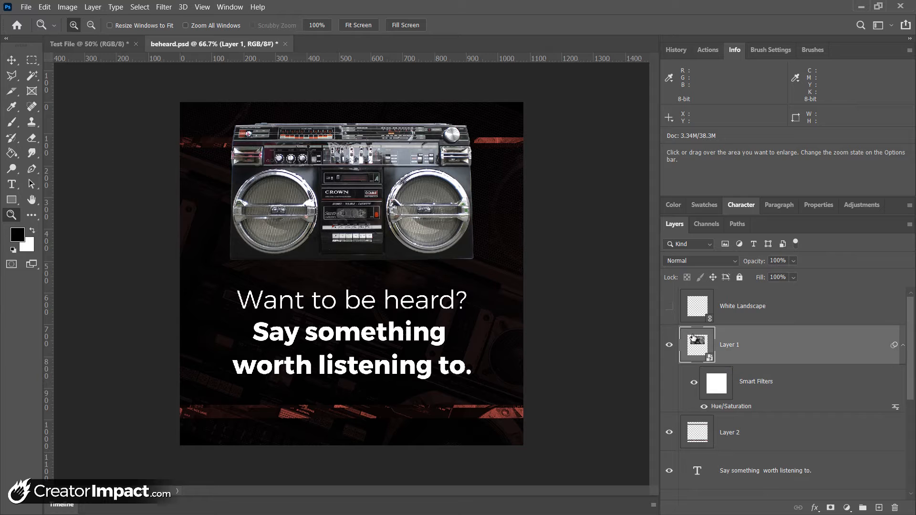
# Step: Hide and show Layer 1 and Layer 2 in turn, and select Layer 2
pyautogui.click(670, 346)
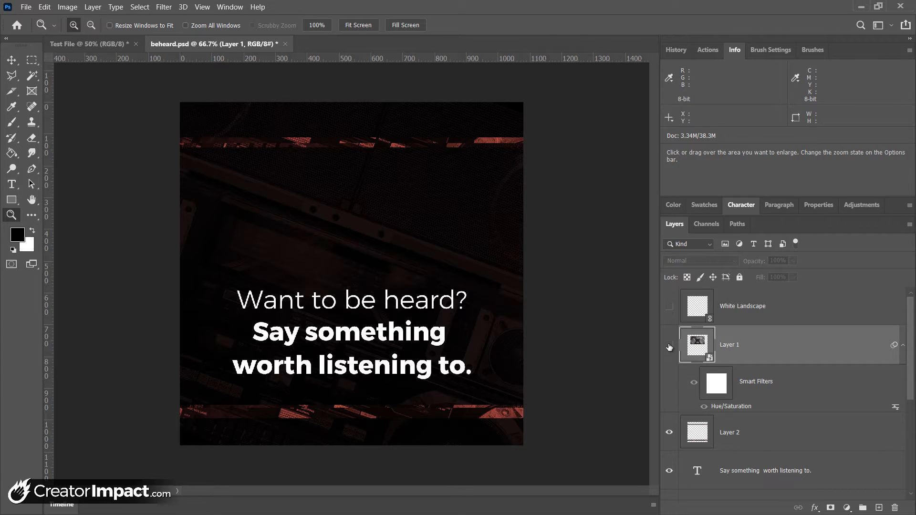
pyautogui.click(669, 346)
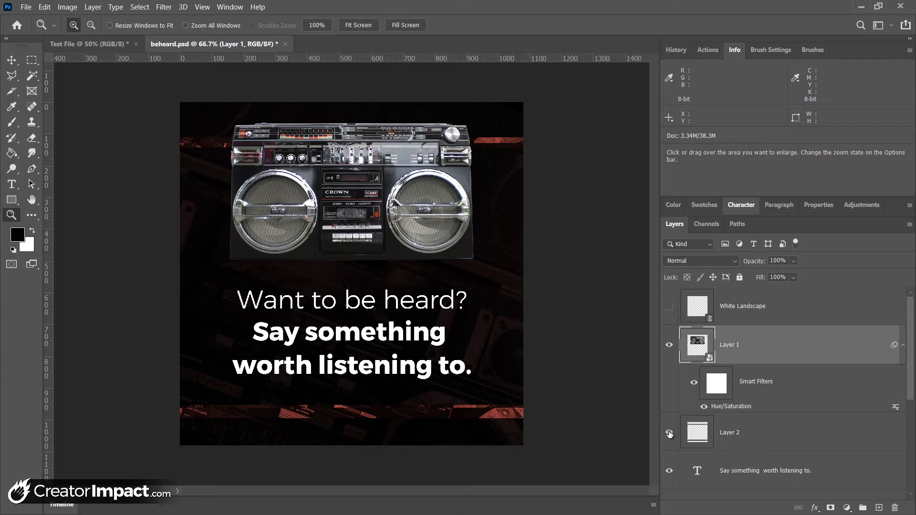
pyautogui.click(669, 433)
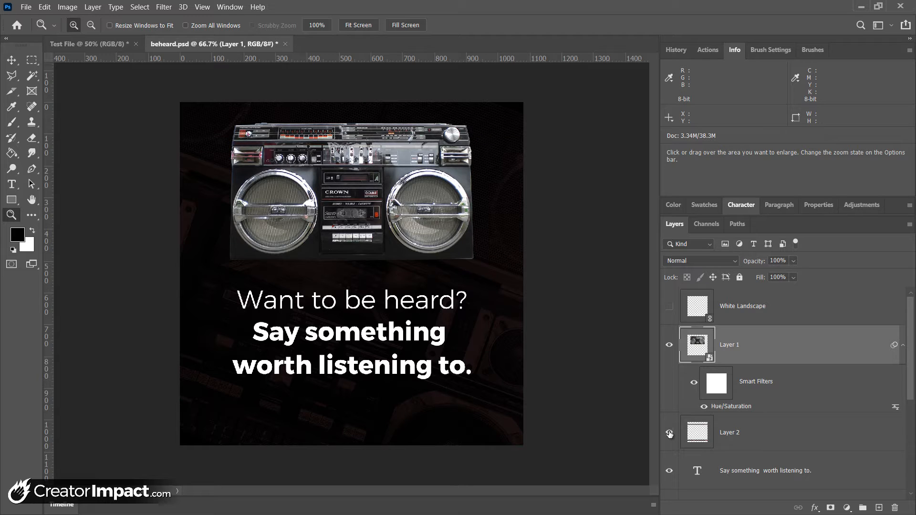
pyautogui.click(669, 434)
pyautogui.click(757, 439)
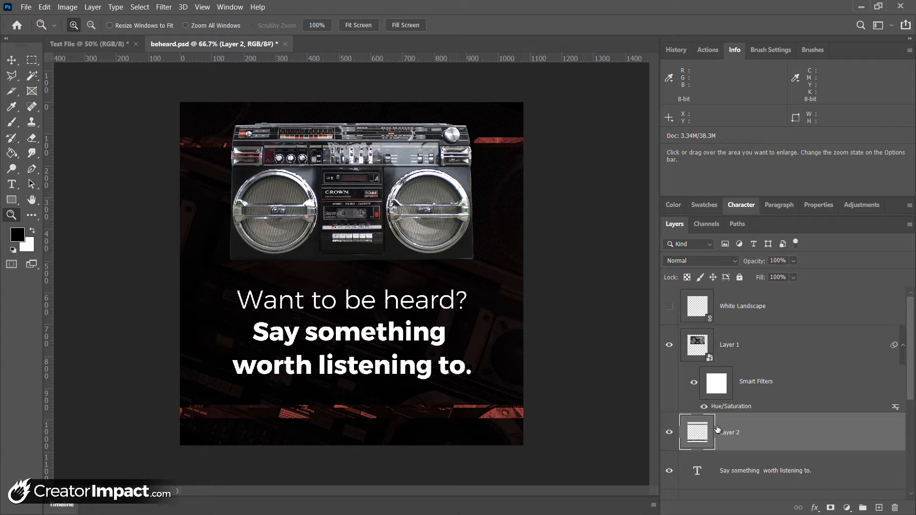
pyautogui.click(668, 434)
pyautogui.click(668, 434)
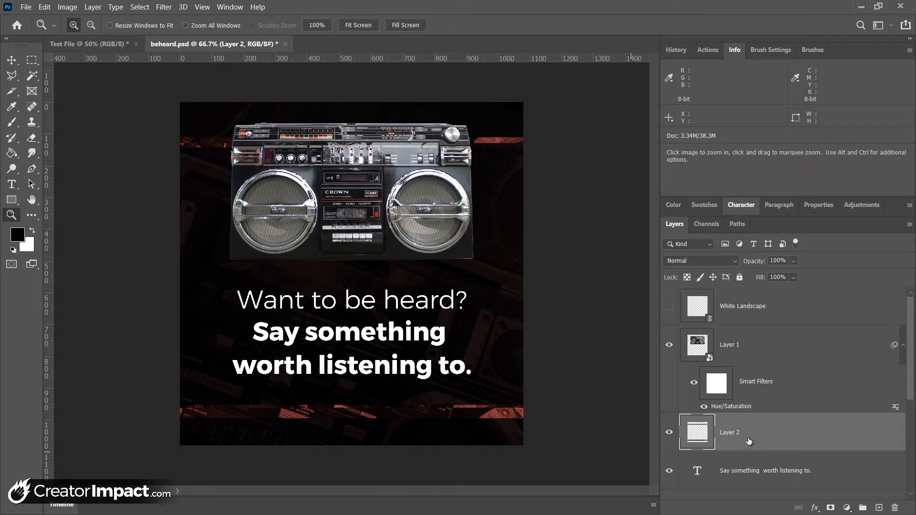
# Step: Move Layer 2 above Layer 1 in the layer stack, and bring Layer 1 back above it
pyautogui.moveTo(762, 428); pyautogui.dragTo(711, 333)
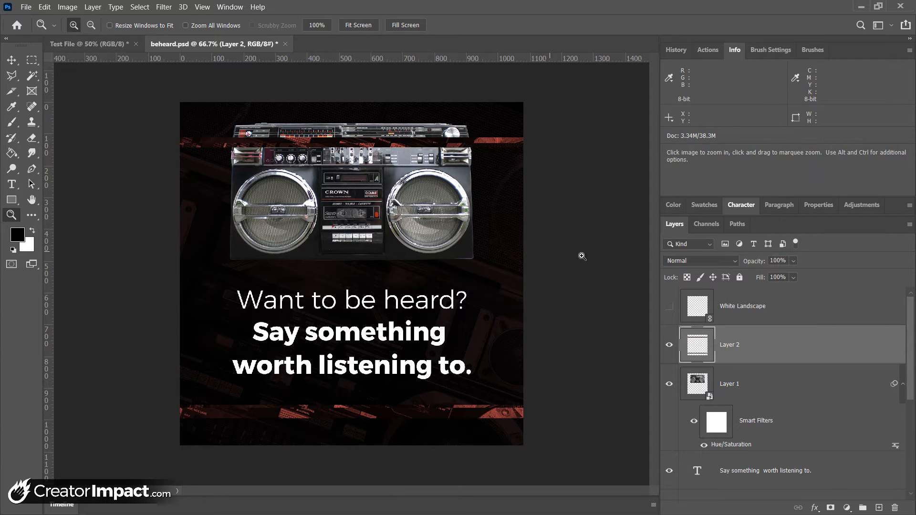
pyautogui.moveTo(794, 439); pyautogui.dragTo(746, 345)
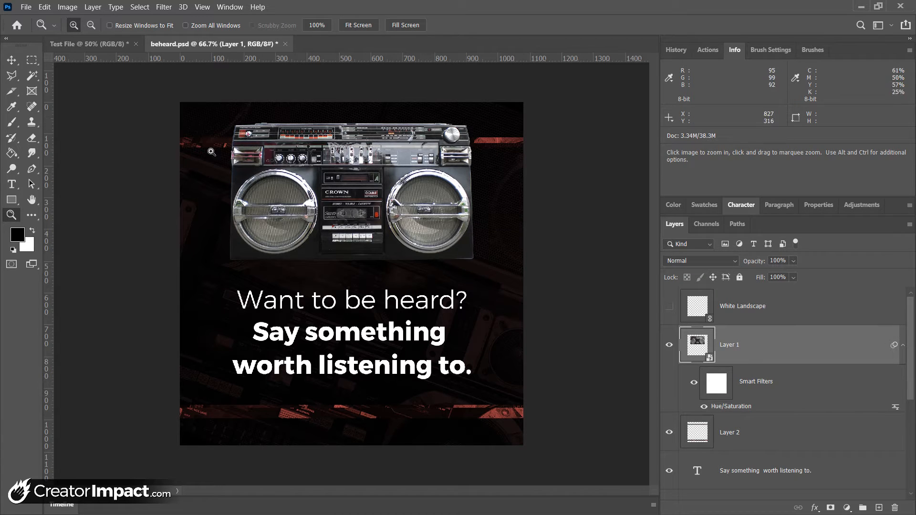
# Step: Try different fill values on Layer 1 and return its fill to 100%
pyautogui.click(795, 277)
pyautogui.moveTo(784, 291); pyautogui.dragTo(821, 288)
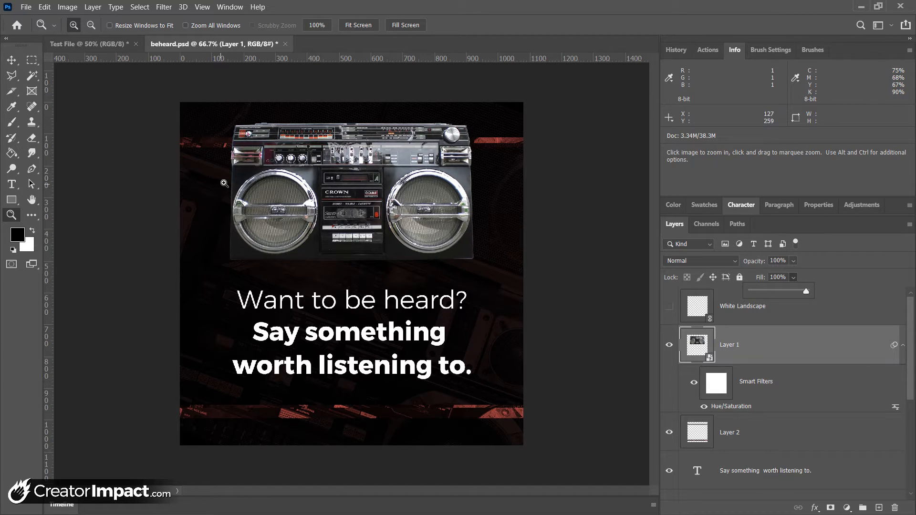
pyautogui.click(331, 201)
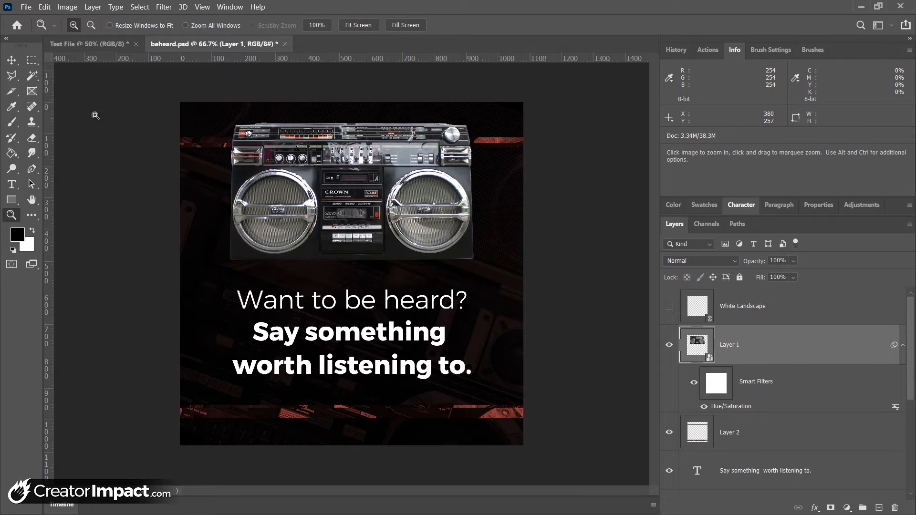
# Step: Activate the Move tool, look at its tool group, try the Artboard tool and return to the Move tool
pyautogui.click(11, 61)
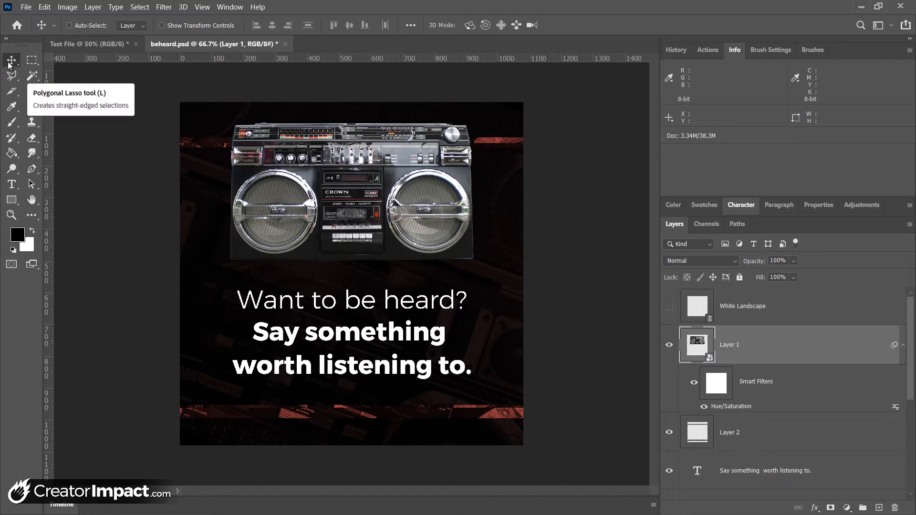
pyautogui.rightClick(9, 63)
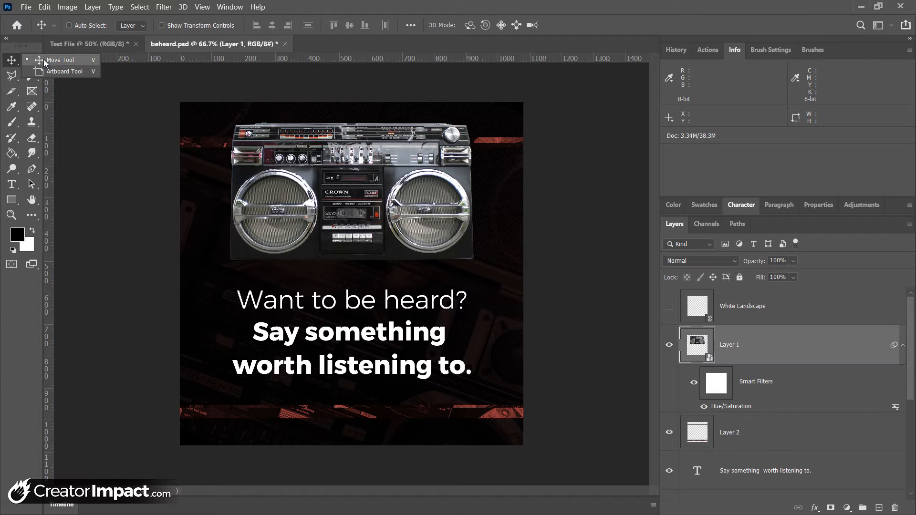
pyautogui.click(7, 63)
pyautogui.rightClick(9, 63)
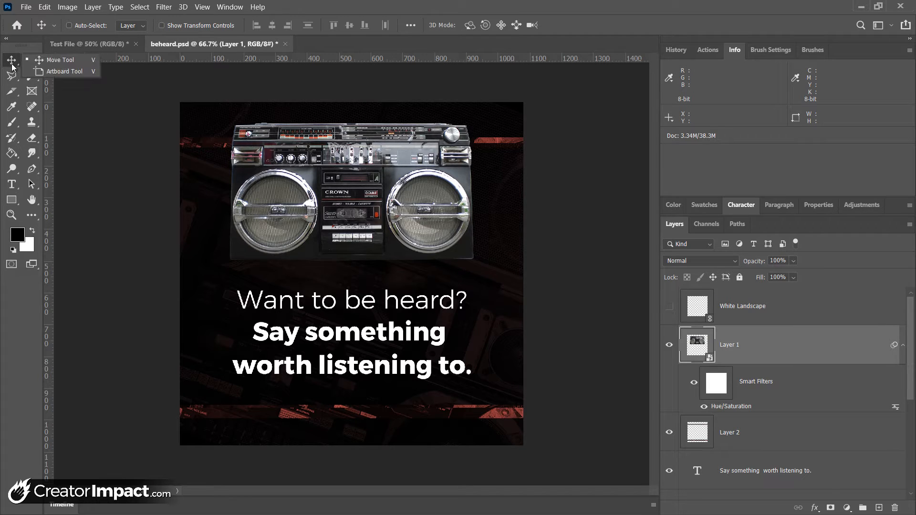
pyautogui.click(36, 70)
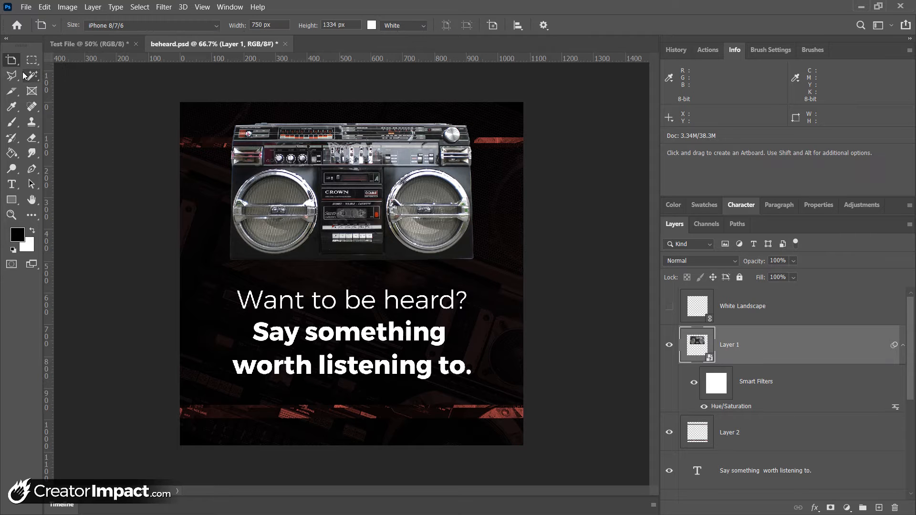
pyautogui.rightClick(12, 60)
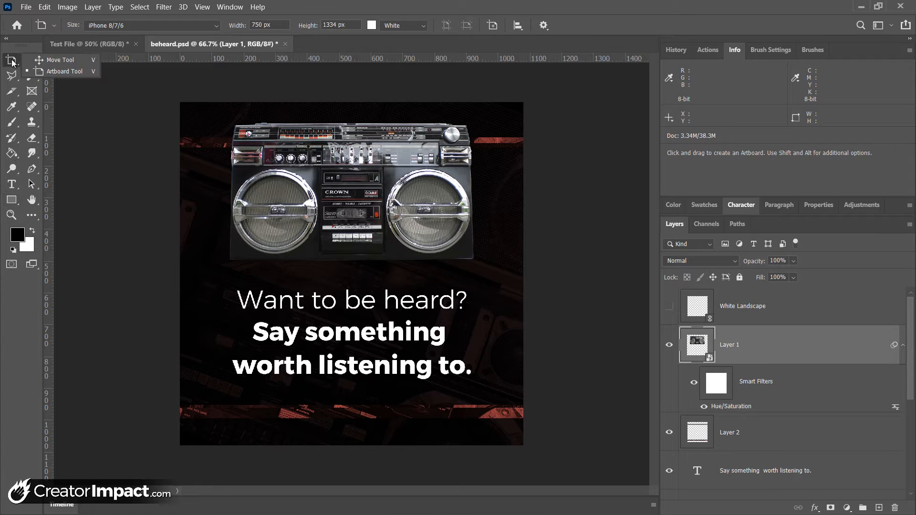
pyautogui.click(57, 61)
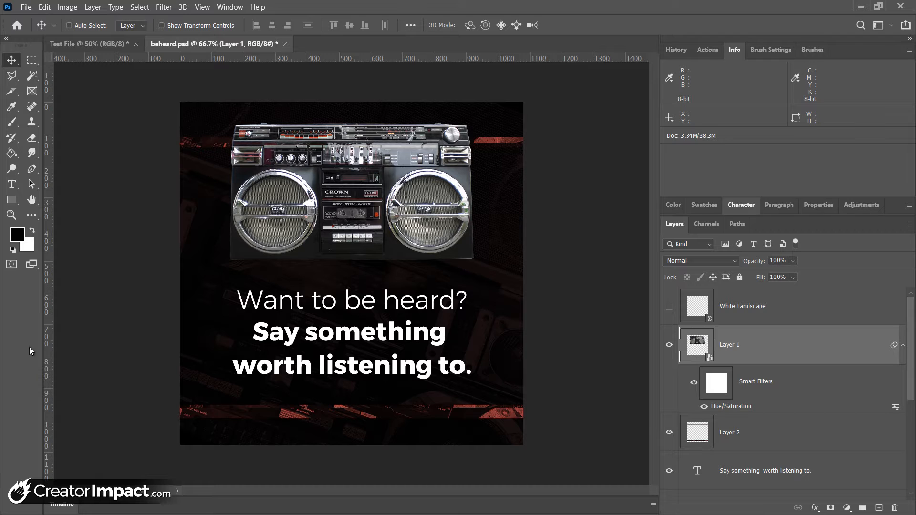
# Step: Reposition the boombox slightly lower and to its right using the Move tool, including one move while the Brush tool is active
pyautogui.moveTo(403, 189); pyautogui.dragTo(406, 152)
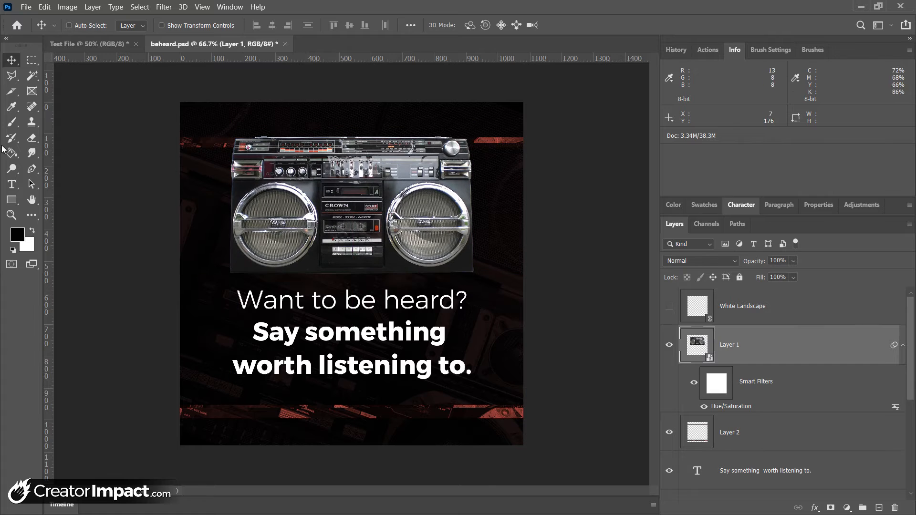
pyautogui.click(11, 122)
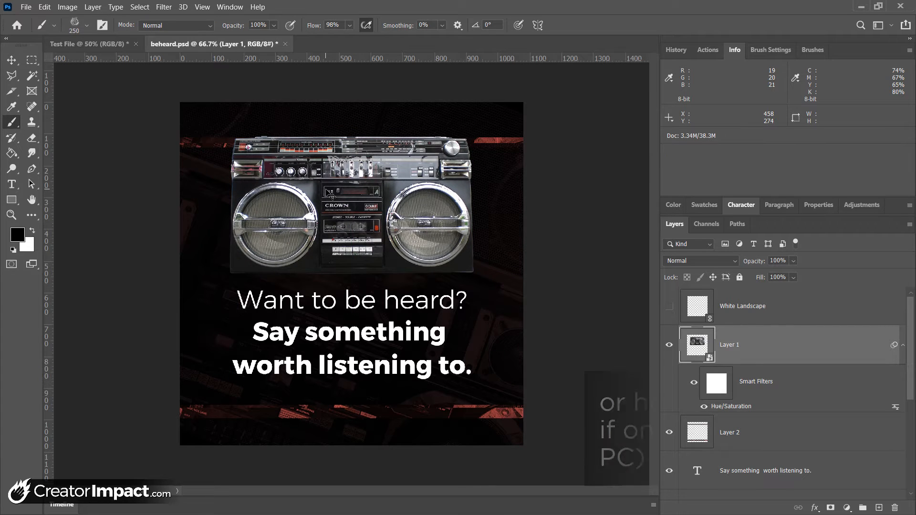
pyautogui.moveTo(314, 188); pyautogui.dragTo(349, 205)
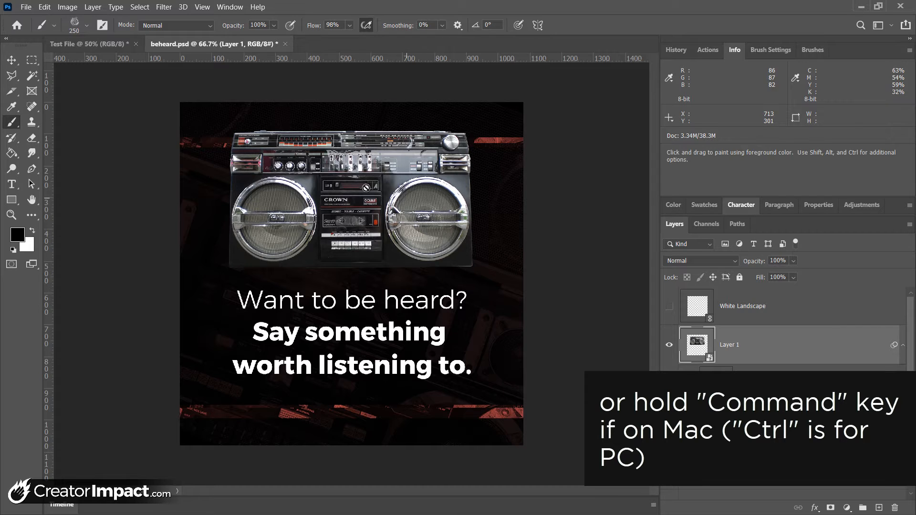
pyautogui.click(12, 60)
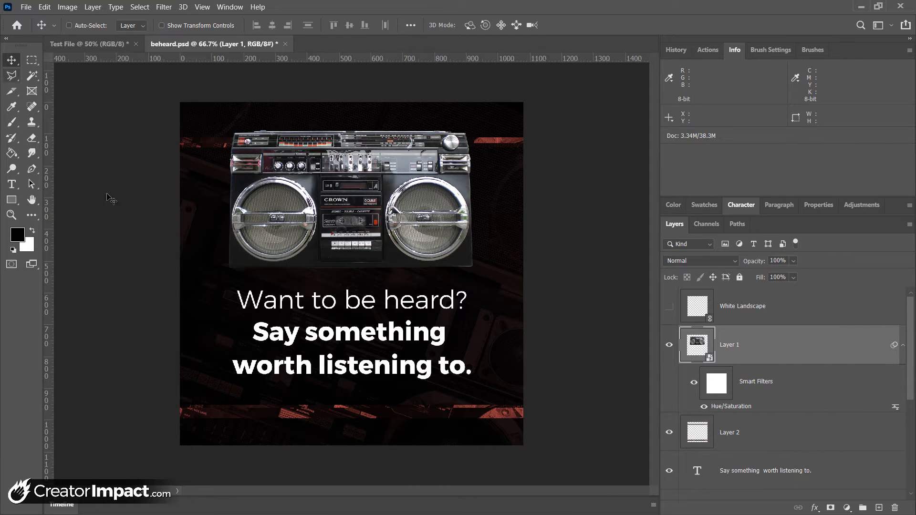
pyautogui.moveTo(192, 276); pyautogui.dragTo(213, 261)
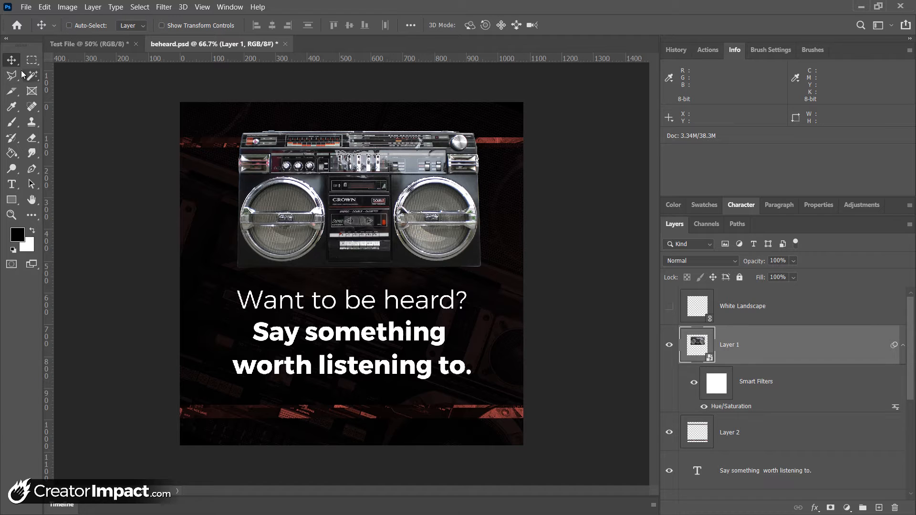
# Step: Turn on Auto-Select, pick Layer 2's red stripes on the canvas and move them slightly down
pyautogui.click(70, 25)
pyautogui.click(194, 151)
pyautogui.moveTo(194, 150)
pyautogui.mouseDown()
pyautogui.moveTo(153, 190)
pyautogui.moveTo(122, 278)
pyautogui.moveTo(201, 132)
pyautogui.moveTo(179, 142)
pyautogui.moveTo(201, 153)
pyautogui.moveTo(195, 147)
pyautogui.mouseUp()
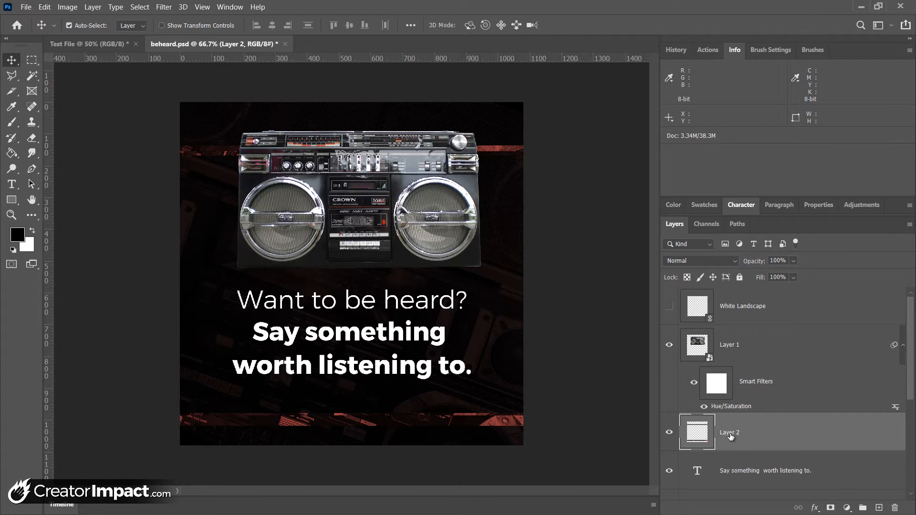
# Step: Turn off Auto-Select, select Layer 1 and move the boombox slightly to the left on the canvas
pyautogui.click(80, 24)
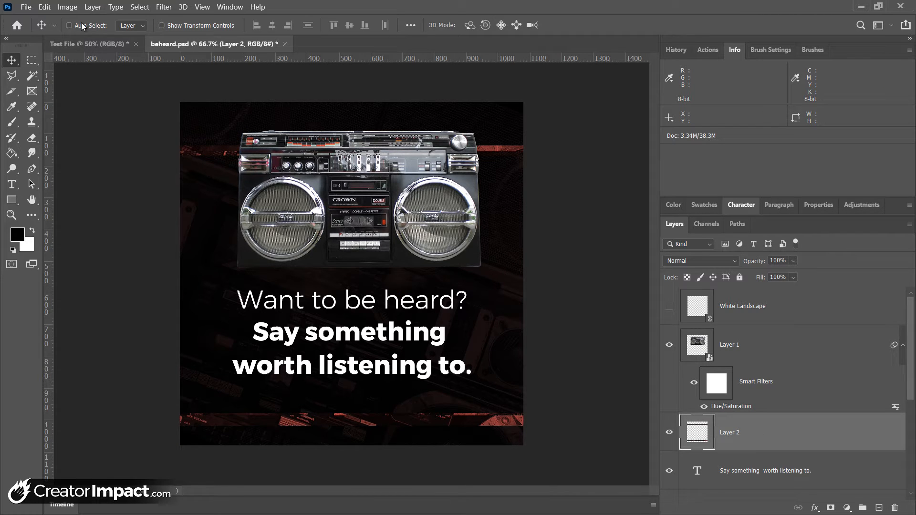
pyautogui.click(776, 346)
pyautogui.moveTo(473, 300)
pyautogui.mouseDown()
pyautogui.moveTo(448, 386)
pyautogui.moveTo(468, 243)
pyautogui.moveTo(487, 291)
pyautogui.mouseUp()
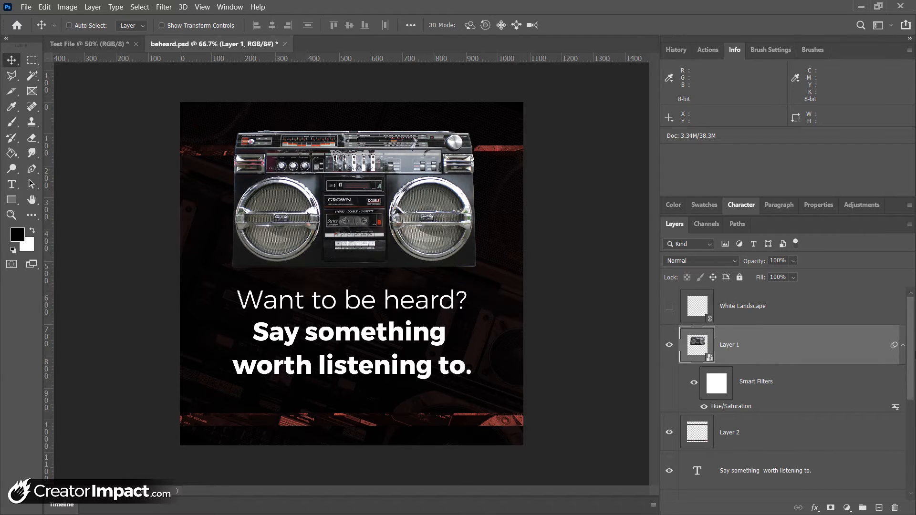
# Step: Select the ISS_23909_01706 background image layer, hide it and show it again
pyautogui.moveTo(911, 357); pyautogui.dragTo(905, 467)
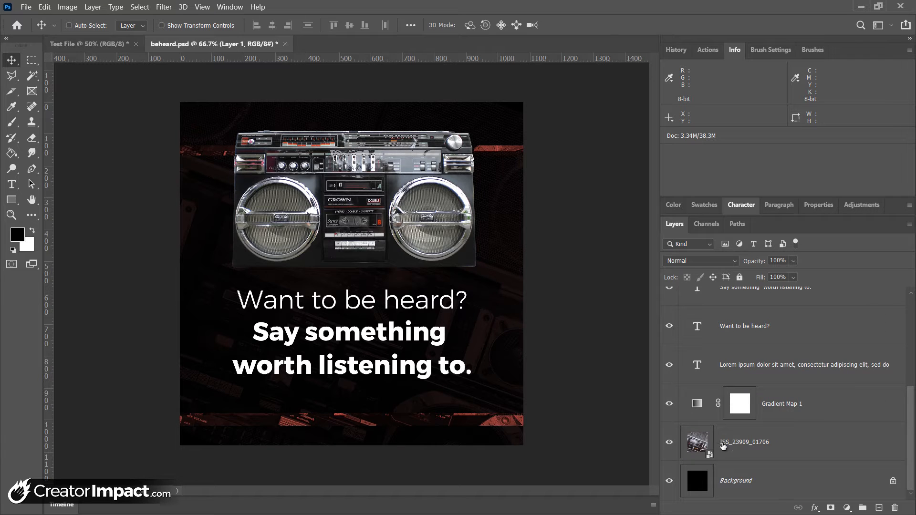
pyautogui.click(715, 446)
pyautogui.click(669, 442)
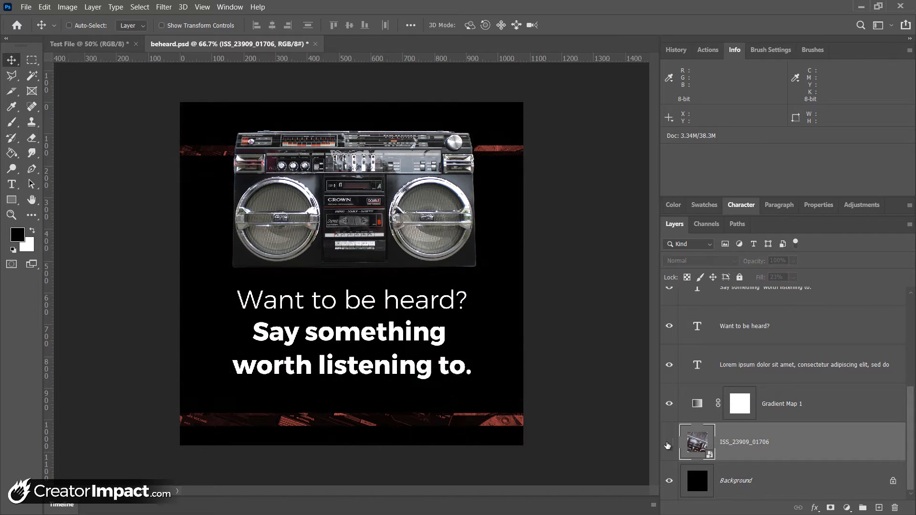
pyautogui.click(669, 443)
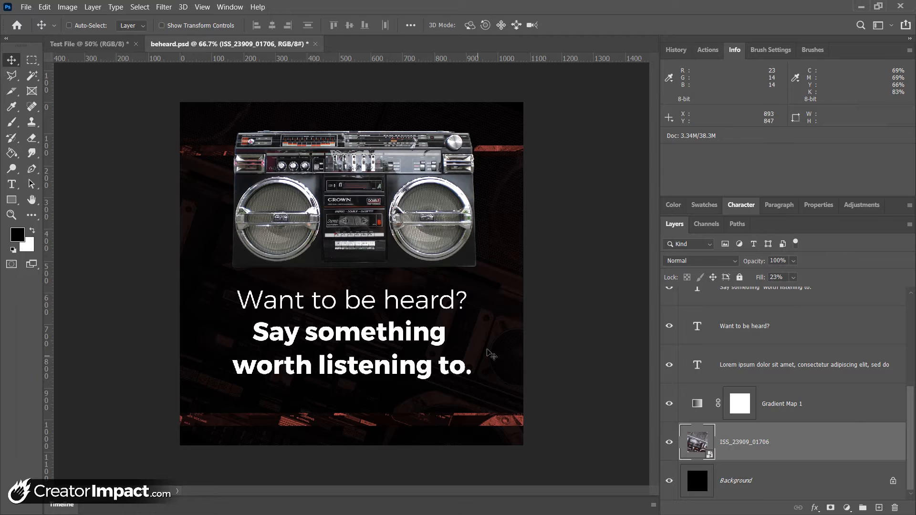
# Step: Try different fill values on the ISS_23909_01706 layer and settle on 22%
pyautogui.click(792, 279)
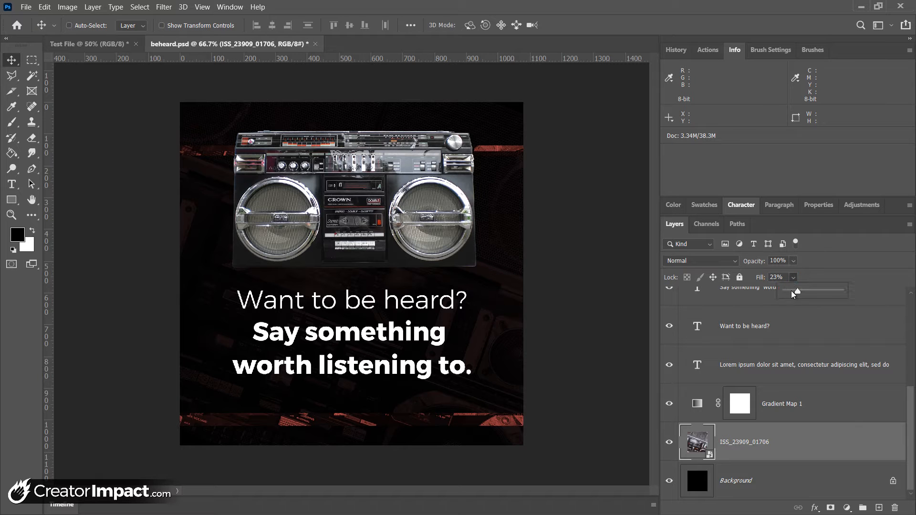
pyautogui.moveTo(820, 294); pyautogui.dragTo(857, 297)
pyautogui.moveTo(794, 291); pyautogui.dragTo(802, 294)
# Step: Select Layer 1, set its blending mode to Color Burn and lower its fill to 3%
pyautogui.moveTo(913, 395); pyautogui.dragTo(914, 301)
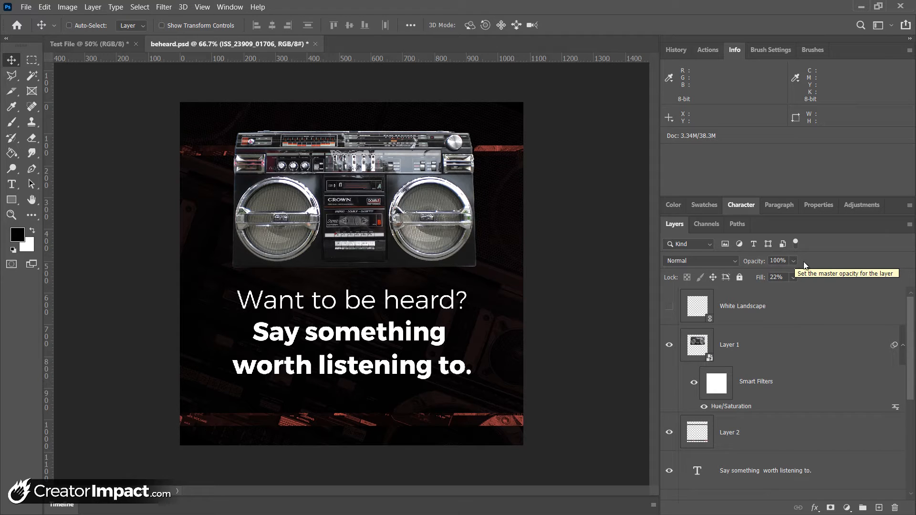
pyautogui.click(726, 350)
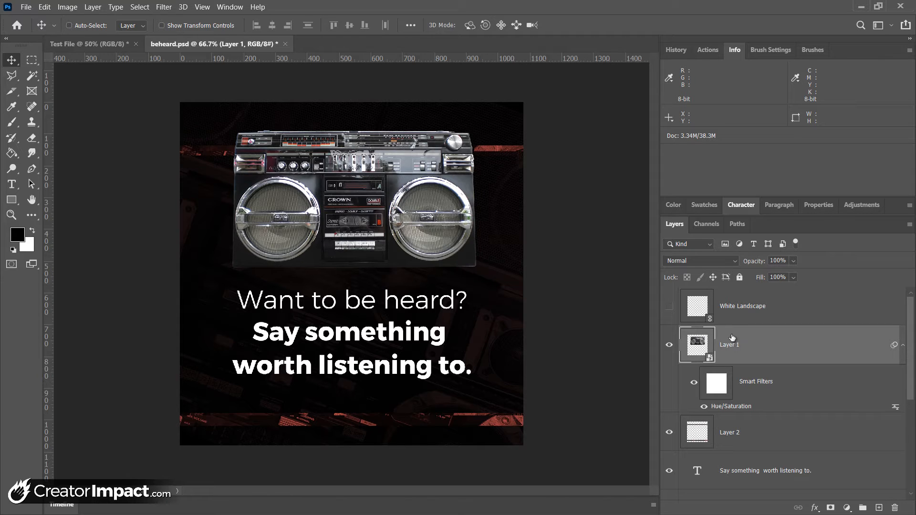
pyautogui.click(680, 261)
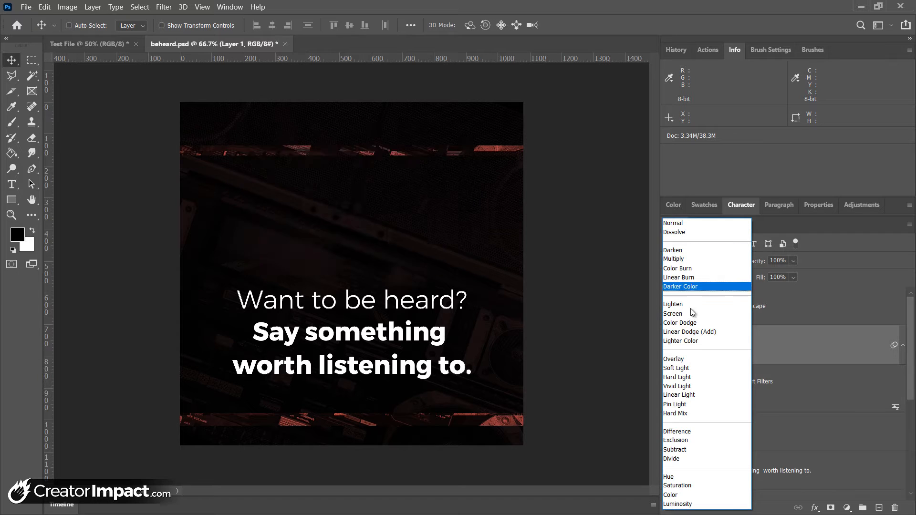
pyautogui.click(693, 268)
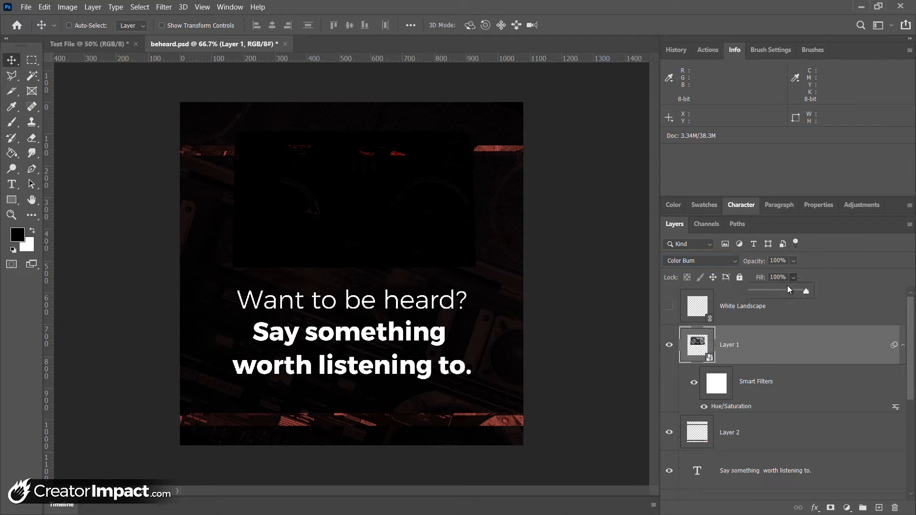
pyautogui.moveTo(806, 293); pyautogui.dragTo(757, 290)
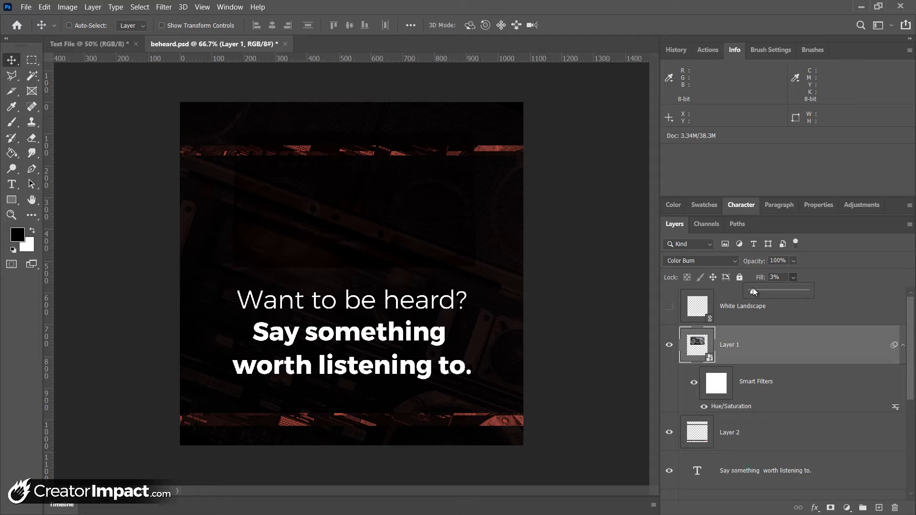
# Step: Change Layer 1's blending mode to Color Dodge and adjust its fill to 97%
pyautogui.click(733, 266)
pyautogui.click(733, 265)
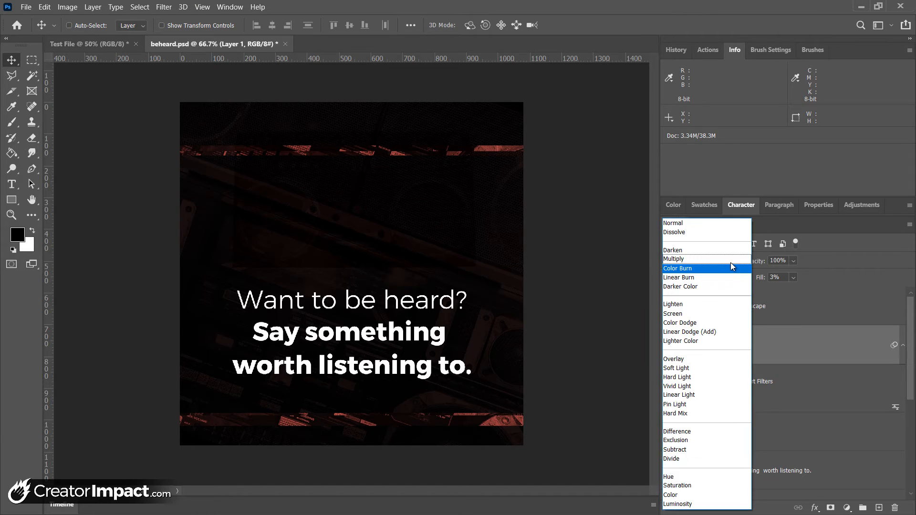
pyautogui.click(697, 324)
pyautogui.click(793, 277)
pyautogui.moveTo(822, 291); pyautogui.dragTo(864, 285)
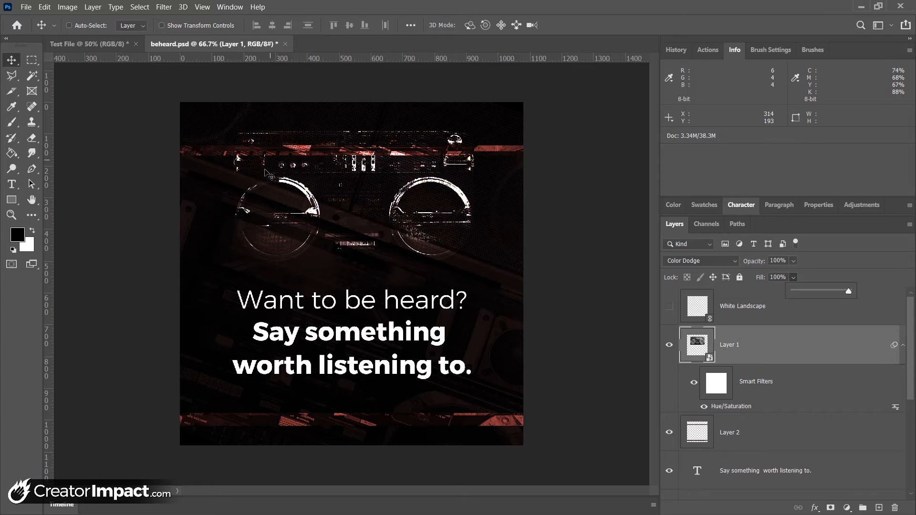
pyautogui.moveTo(835, 294); pyautogui.dragTo(847, 291)
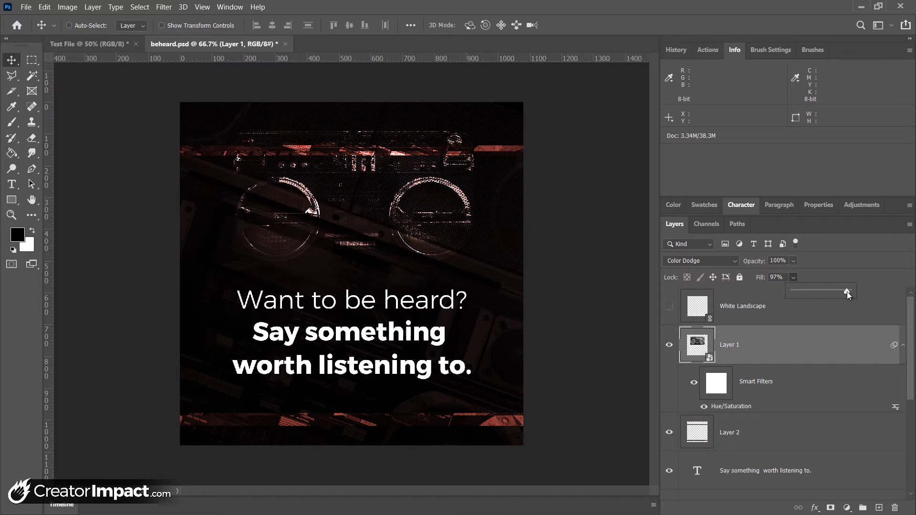
# Step: Set Layer 1's blending mode to Screen and lower its fill to 38%
pyautogui.click(705, 262)
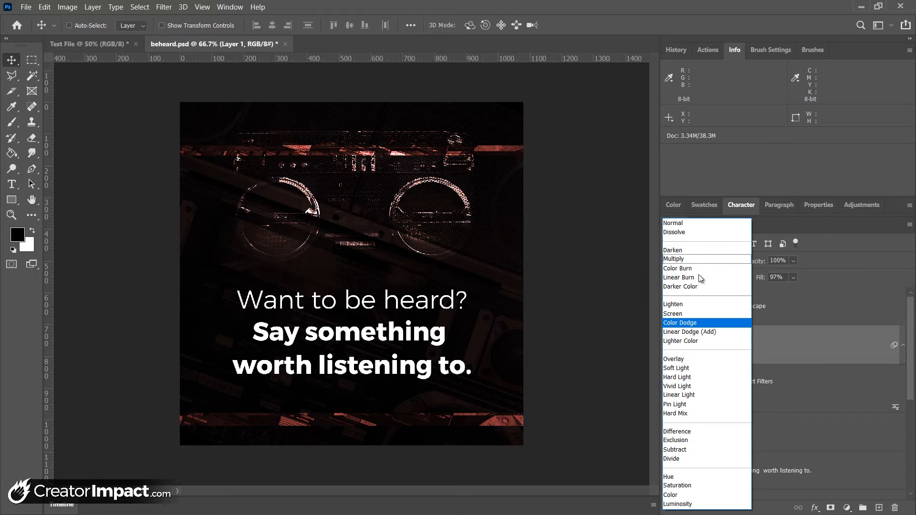
pyautogui.click(689, 314)
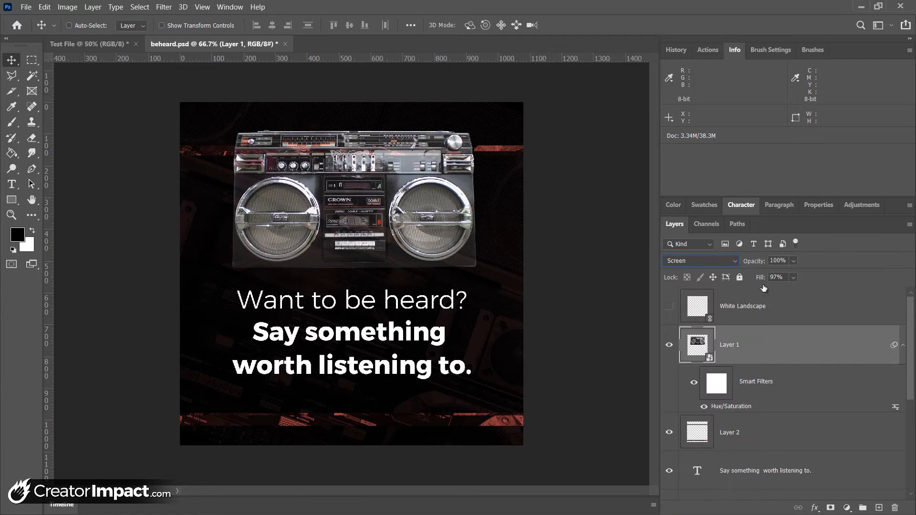
pyautogui.moveTo(800, 289); pyautogui.dragTo(774, 290)
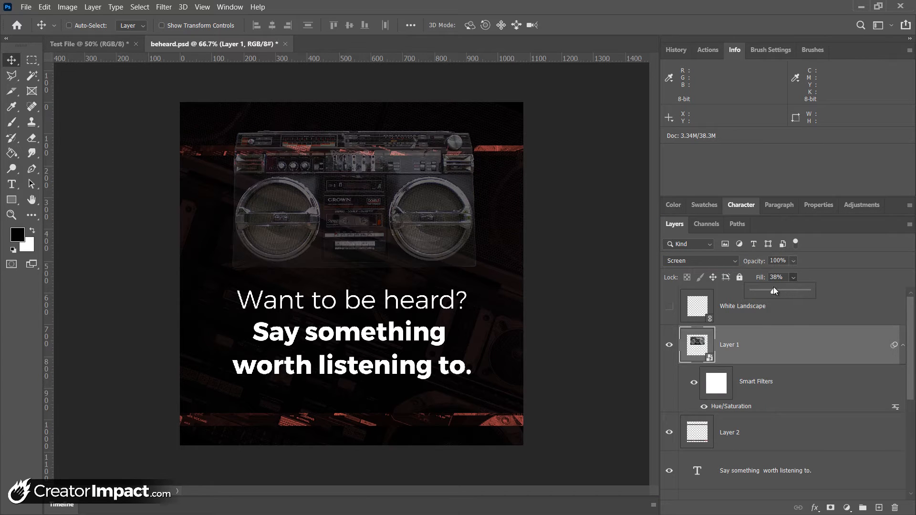
# Step: Try Multiply on Layer 1, switch its blending mode to Hard Light and raise its fill to 100%
pyautogui.click(719, 260)
pyautogui.click(713, 259)
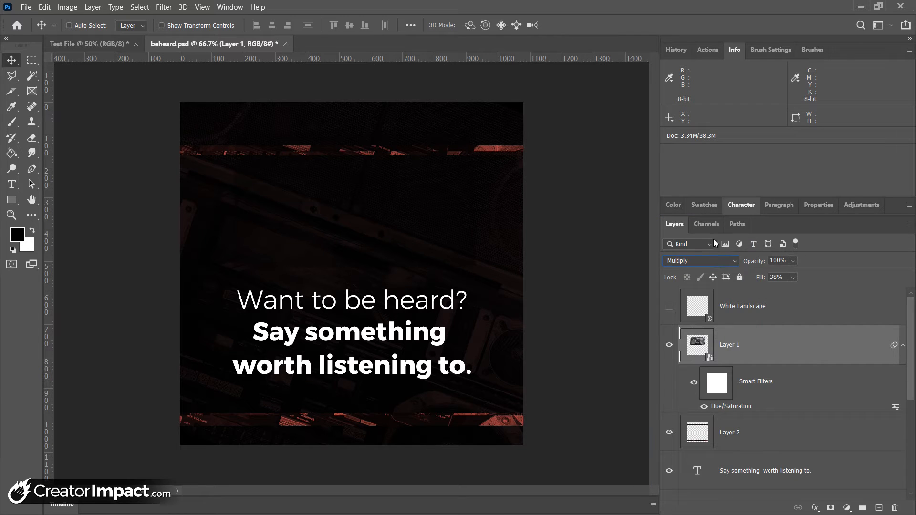
pyautogui.click(712, 260)
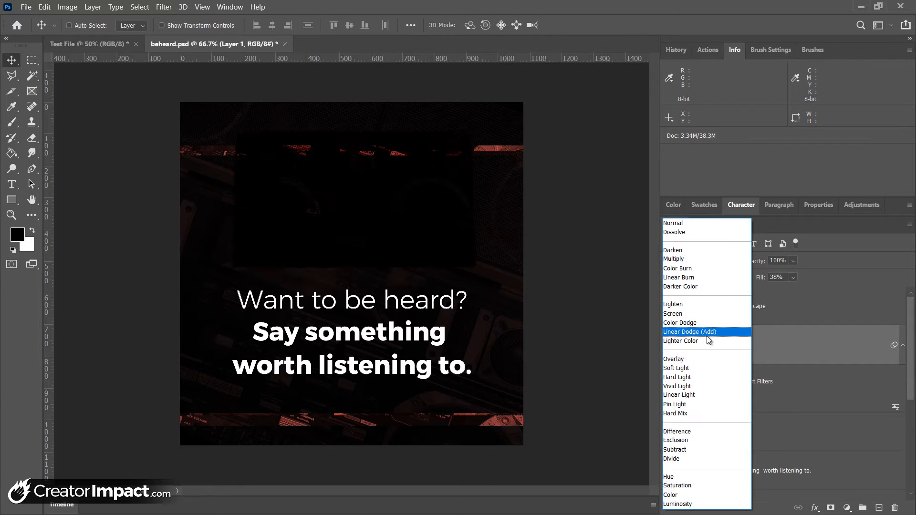
pyautogui.click(694, 377)
pyautogui.moveTo(795, 285); pyautogui.dragTo(879, 292)
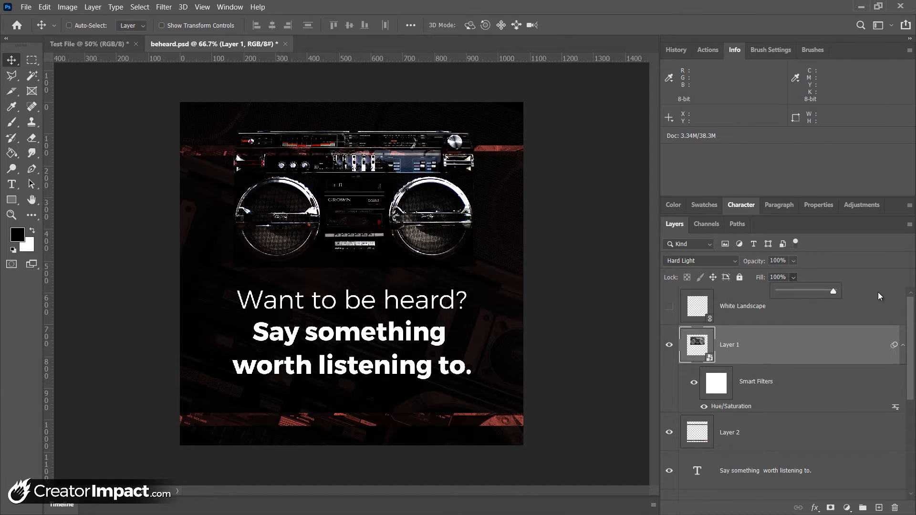
pyautogui.moveTo(806, 291); pyautogui.dragTo(893, 299)
# Step: Set Layer 1's blending mode back to Normal
pyautogui.click(691, 260)
pyautogui.click(691, 260)
pyautogui.click(691, 226)
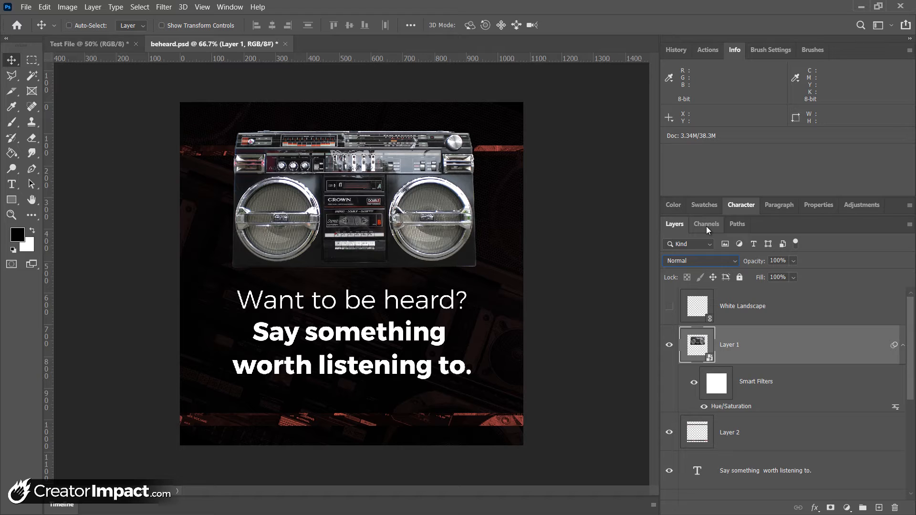
# Step: Open the properties of the Gradient Map 1 adjustment layer, examine its gradient and collapse the properties again
pyautogui.moveTo(911, 313); pyautogui.dragTo(909, 432)
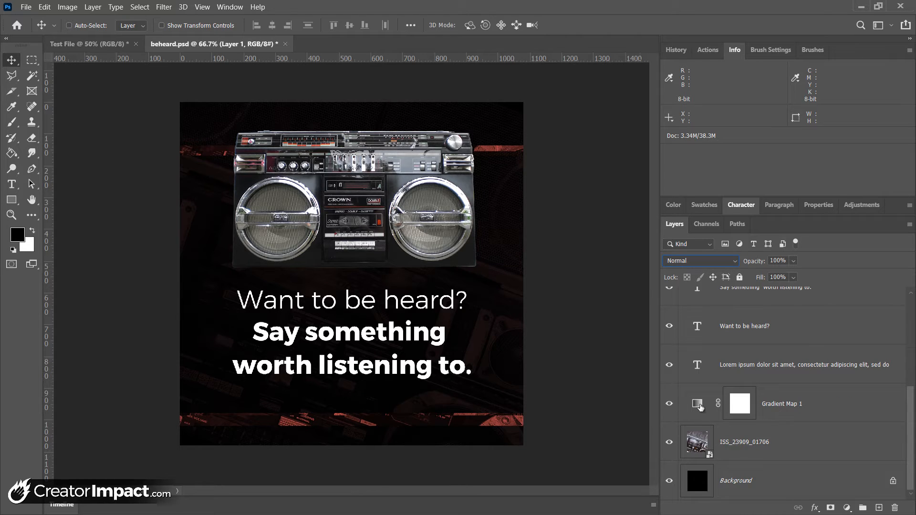
pyautogui.click(698, 405)
pyautogui.doubleClick(698, 404)
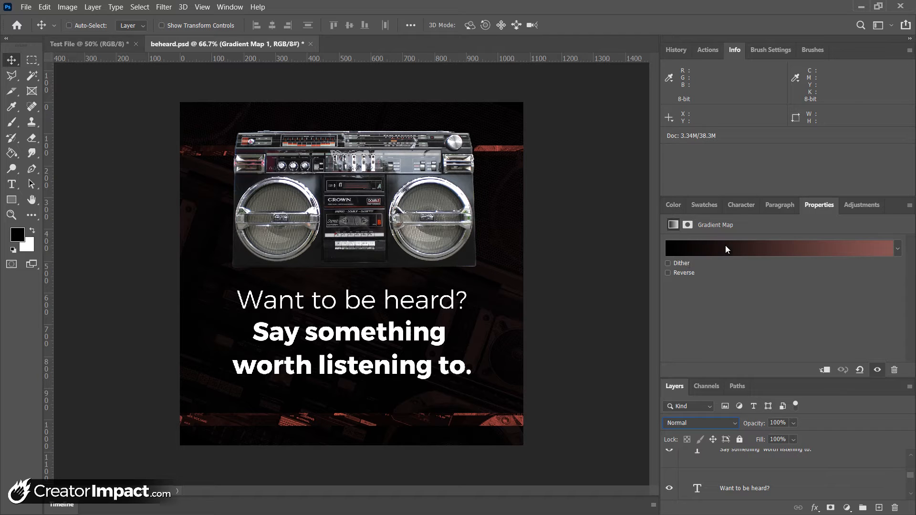
pyautogui.scroll(-1, 687, 448)
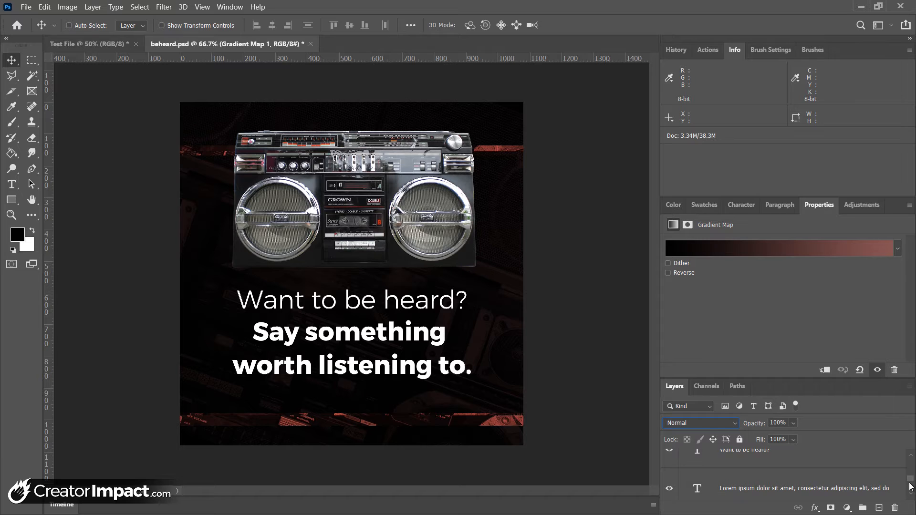
pyautogui.scroll(-2, 910, 483)
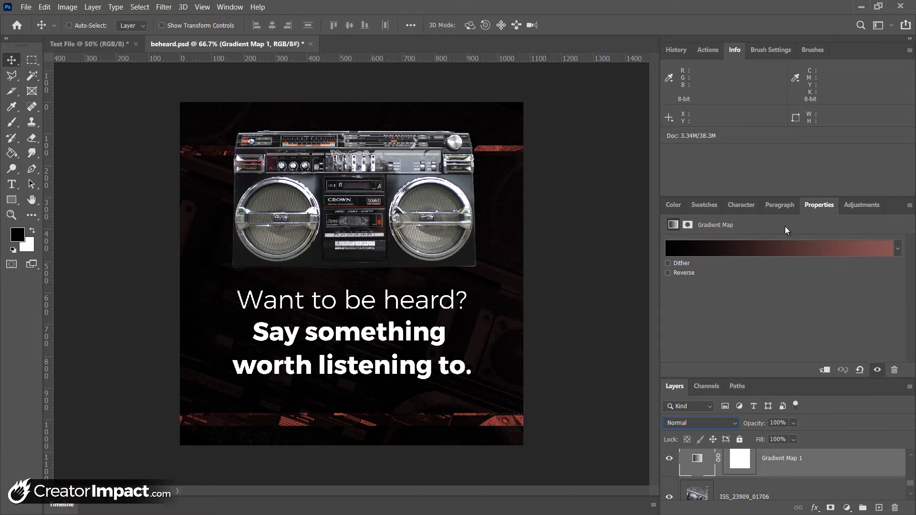
pyautogui.doubleClick(819, 206)
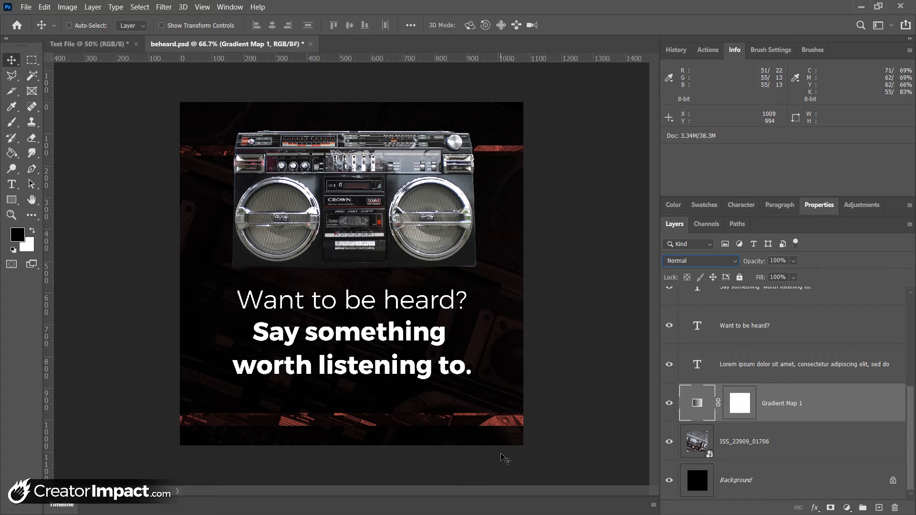
# Step: Hide the Gradient Map 1 layer and show it again to compare its effect on the background image
pyautogui.click(670, 403)
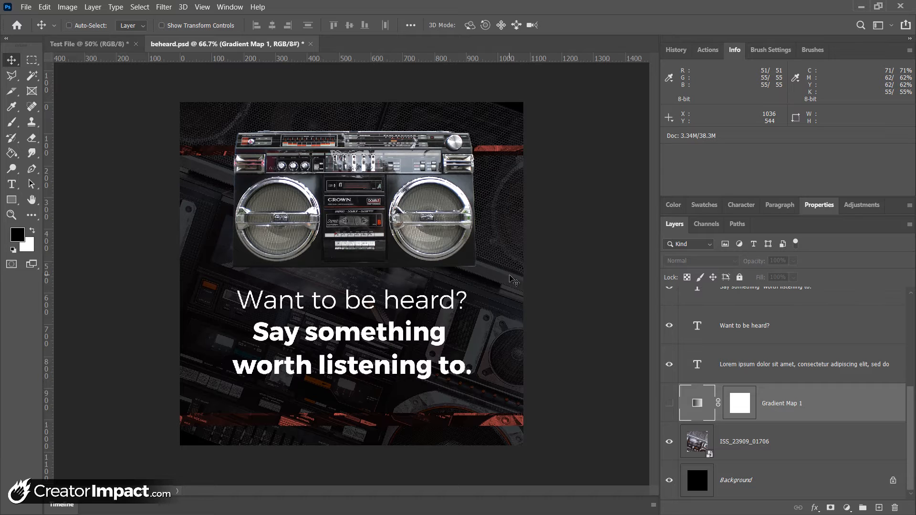
pyautogui.click(669, 404)
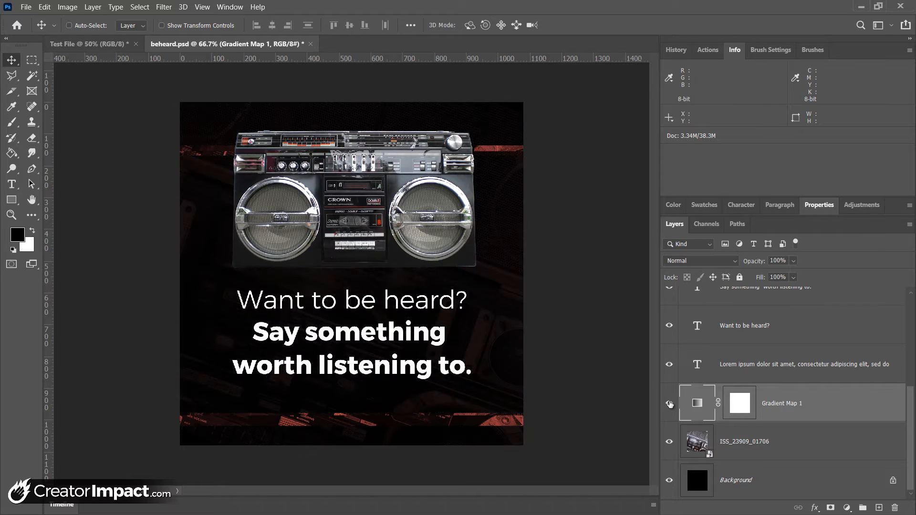
pyautogui.scroll(5, 830, 382)
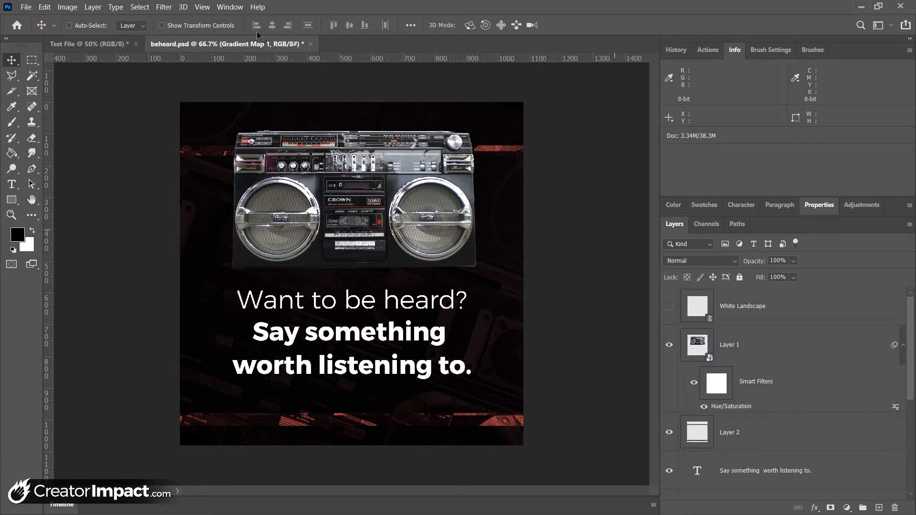
# Step: Switch to the Test File document, fill the whole selected canvas with the background color at 100% opacity, and deselect
pyautogui.click(78, 45)
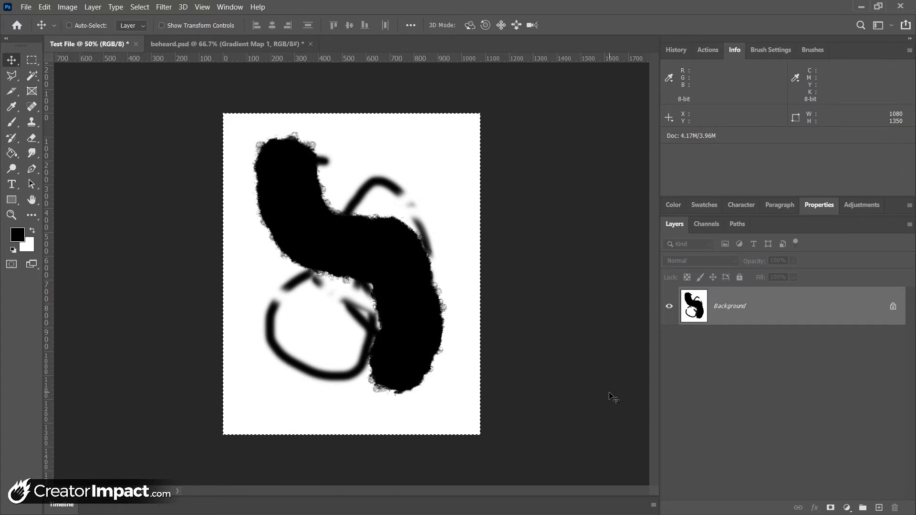
pyautogui.hotkey('shift', 'BackSpace')
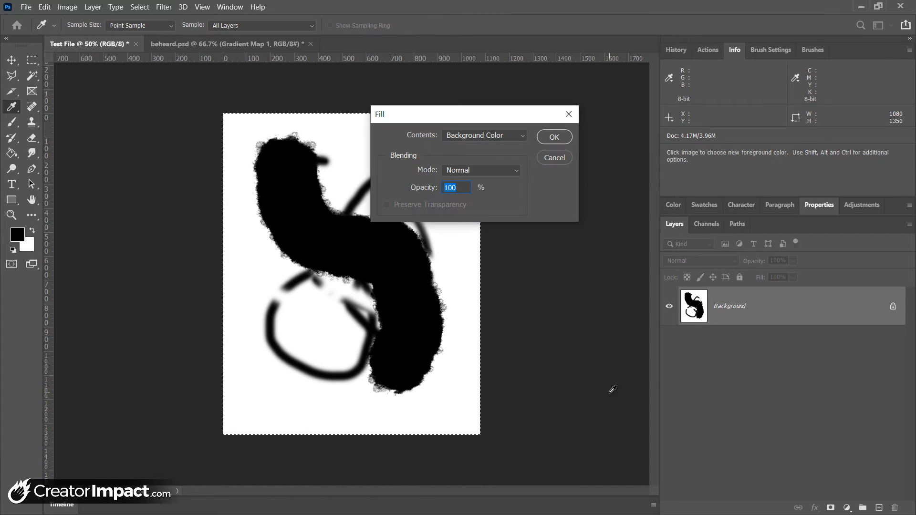
pyautogui.click(555, 137)
pyautogui.hotkey('ctrl', 'd')
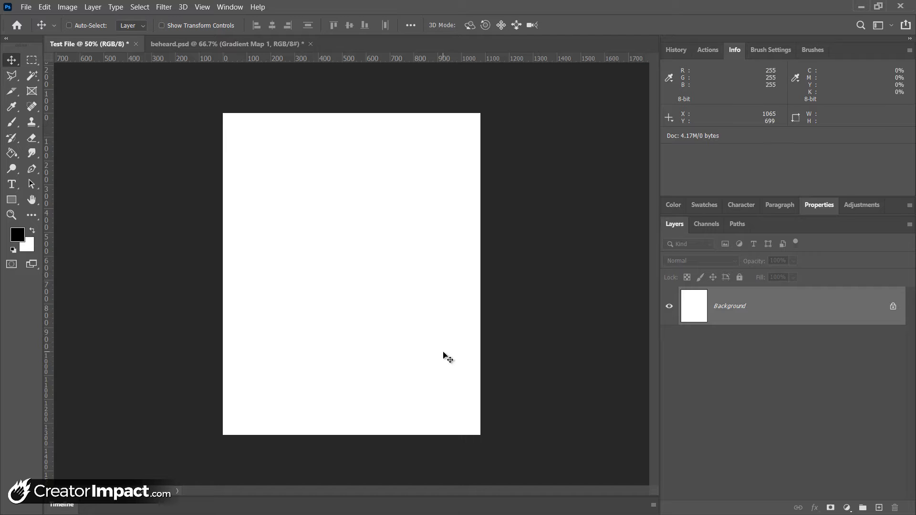
# Step: Convert the locked Background layer to a regular layer named Background, and undo the conversion
pyautogui.doubleClick(764, 312)
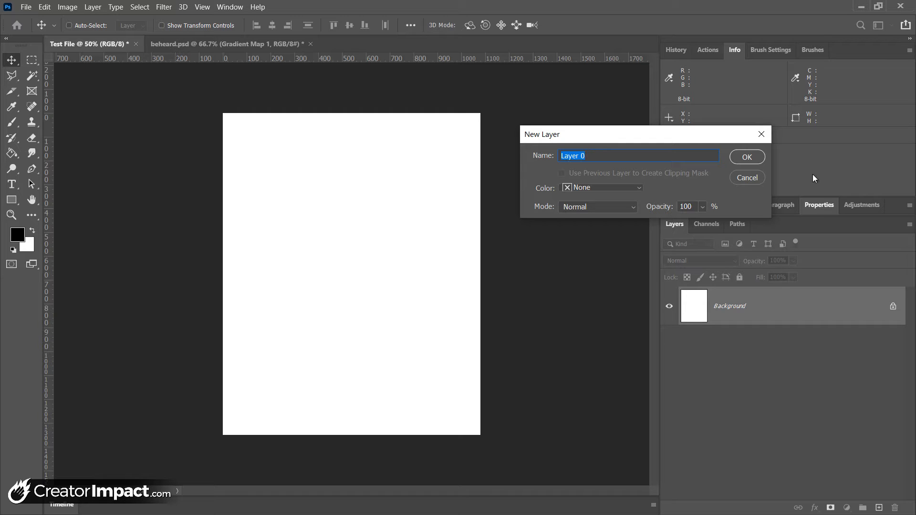
pyautogui.write('Background')
pyautogui.click(747, 157)
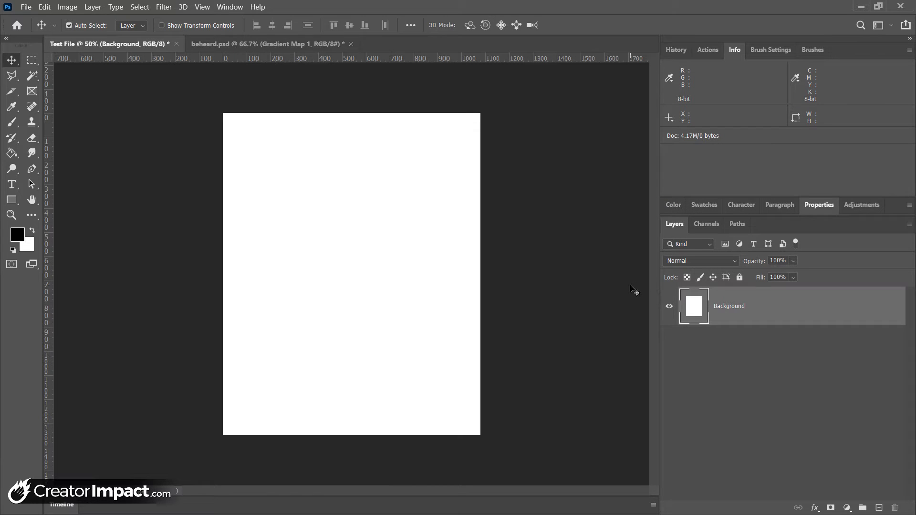
pyautogui.hotkey('ctrl', 'z')
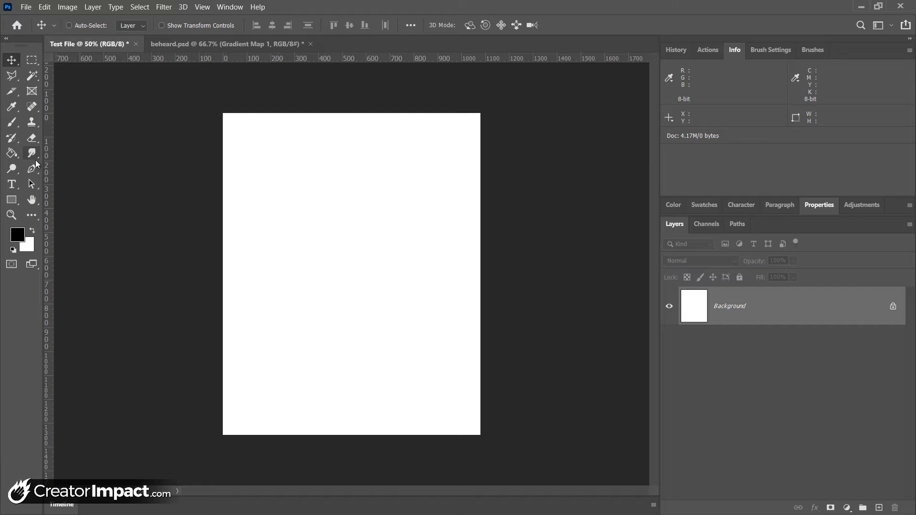
# Step: Convert the locked Background to a regular layer named Layer 0 and erase a wide band across its middle with the 80 px Eraser
pyautogui.click(32, 138)
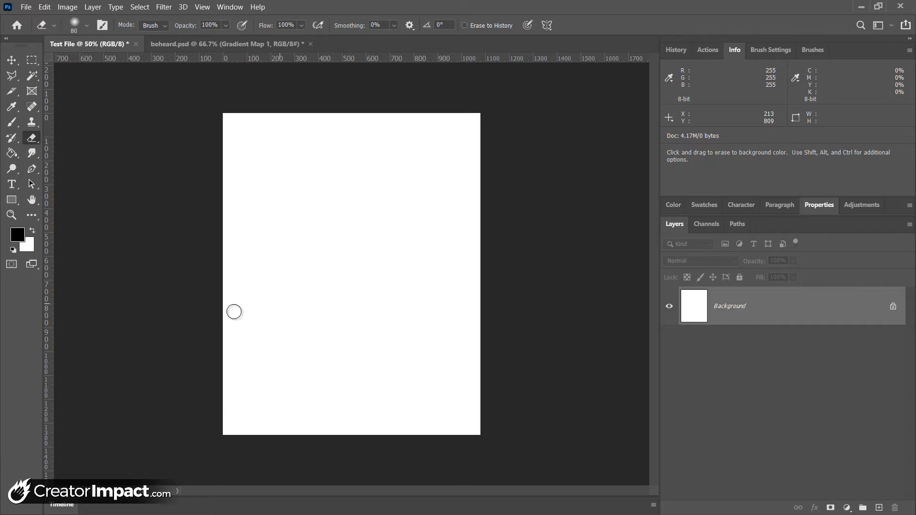
pyautogui.doubleClick(752, 311)
pyautogui.click(740, 158)
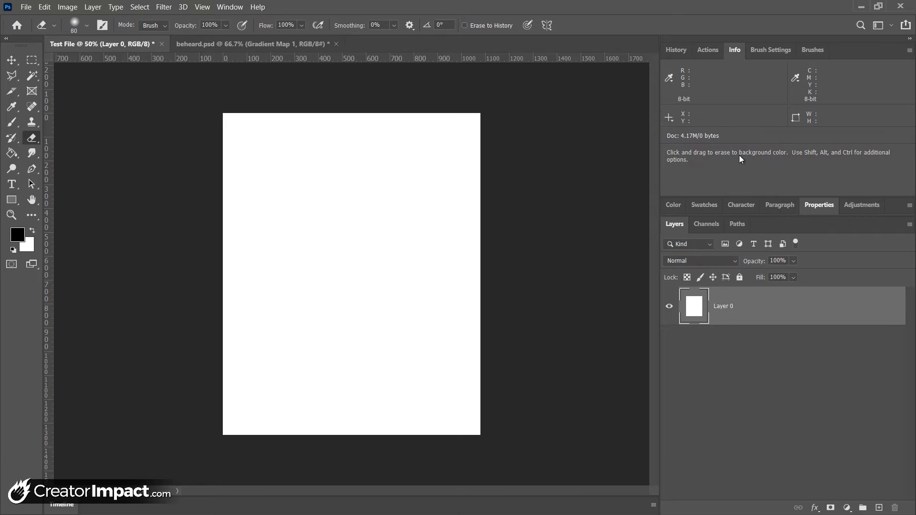
pyautogui.moveTo(227, 213)
pyautogui.mouseDown()
pyautogui.moveTo(400, 268)
pyautogui.moveTo(451, 270)
pyautogui.mouseUp()
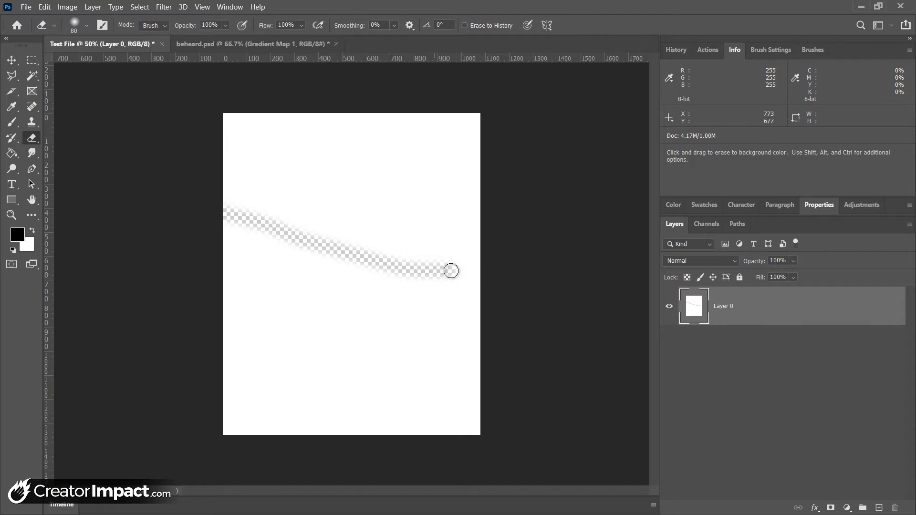
pyautogui.moveTo(495, 256)
pyautogui.mouseDown()
pyautogui.moveTo(407, 273)
pyautogui.moveTo(249, 229)
pyautogui.moveTo(220, 231)
pyautogui.moveTo(375, 273)
pyautogui.moveTo(477, 265)
pyautogui.moveTo(427, 285)
pyautogui.moveTo(195, 247)
pyautogui.moveTo(354, 275)
pyautogui.moveTo(517, 282)
pyautogui.moveTo(362, 277)
pyautogui.moveTo(210, 250)
pyautogui.moveTo(432, 319)
pyautogui.mouseUp()
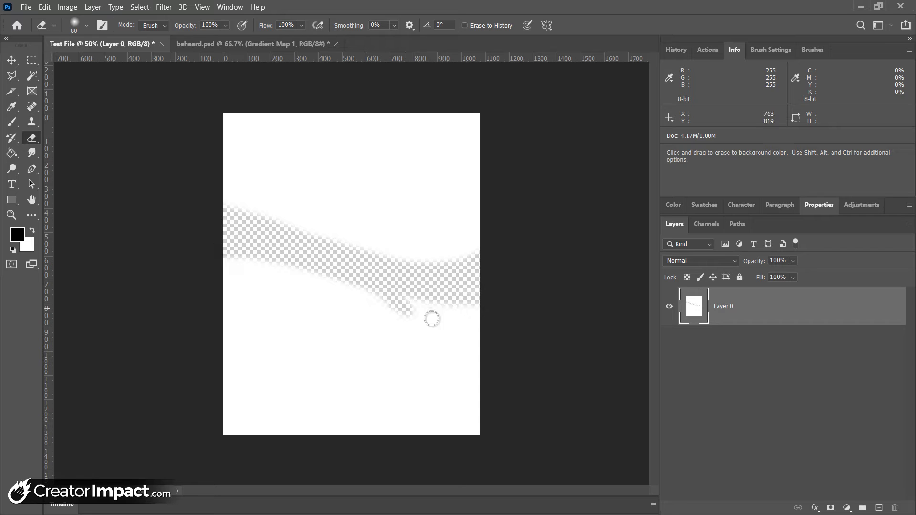
# Step: Copy the merged beheard.psd artwork, paste it into Test File as a layer, and place it beneath Layer 0
pyautogui.click(263, 45)
pyautogui.hotkey('ctrl', 'a')
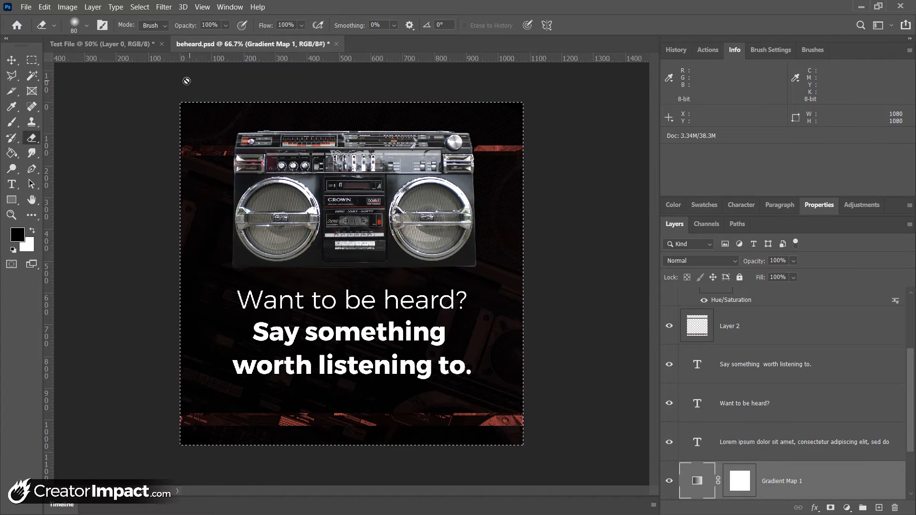
pyautogui.click(125, 44)
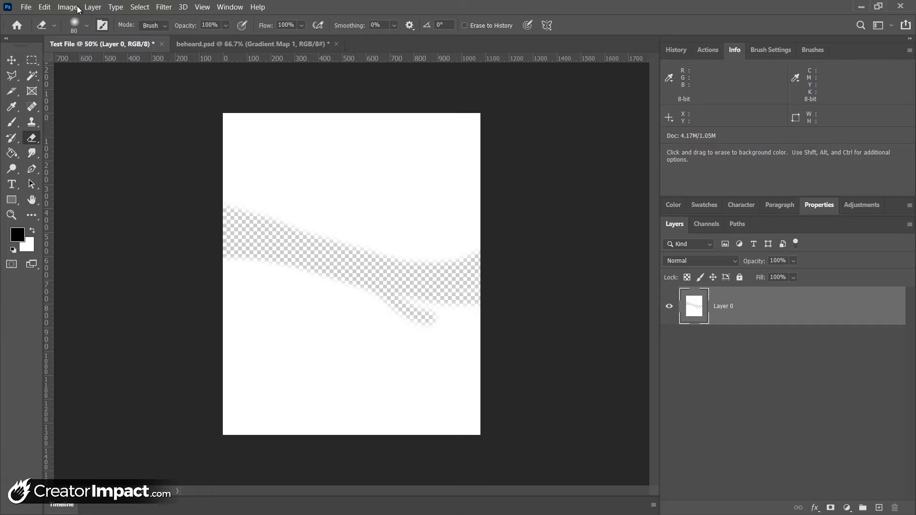
pyautogui.click(44, 6)
pyautogui.click(65, 109)
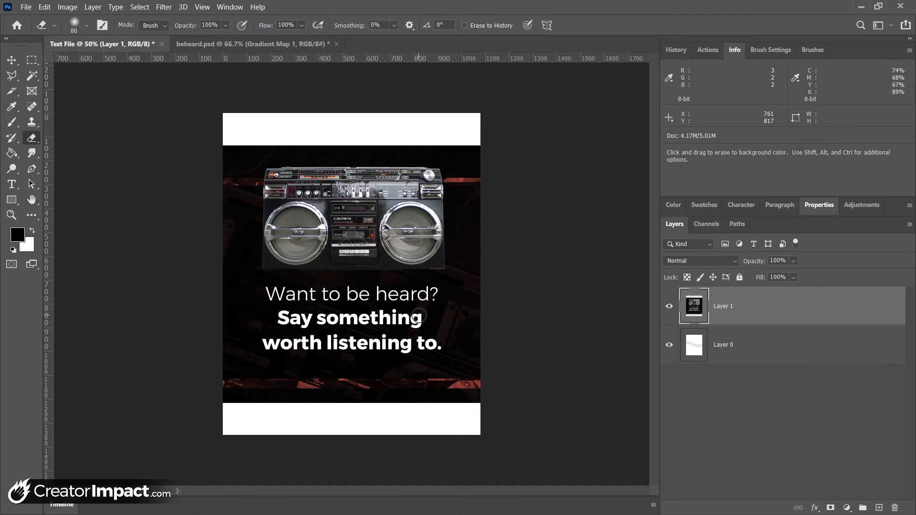
pyautogui.moveTo(839, 315); pyautogui.dragTo(834, 367)
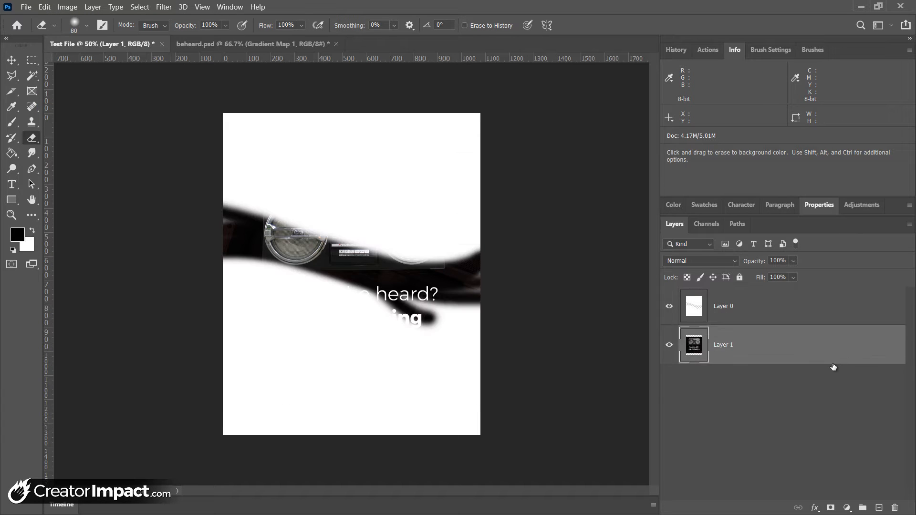
pyautogui.click(721, 302)
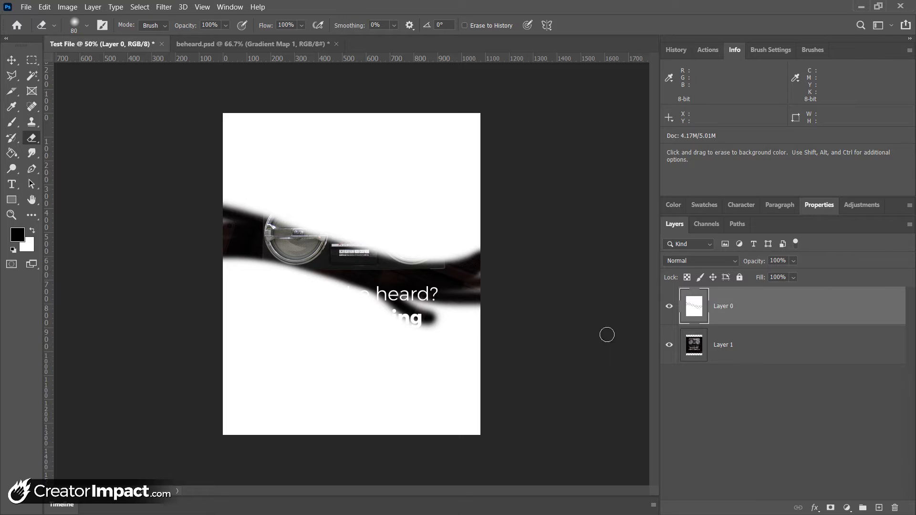
# Step: Delete Layer 1, the pasted boombox artwork, from Test File
pyautogui.click(745, 353)
pyautogui.rightClick(755, 345)
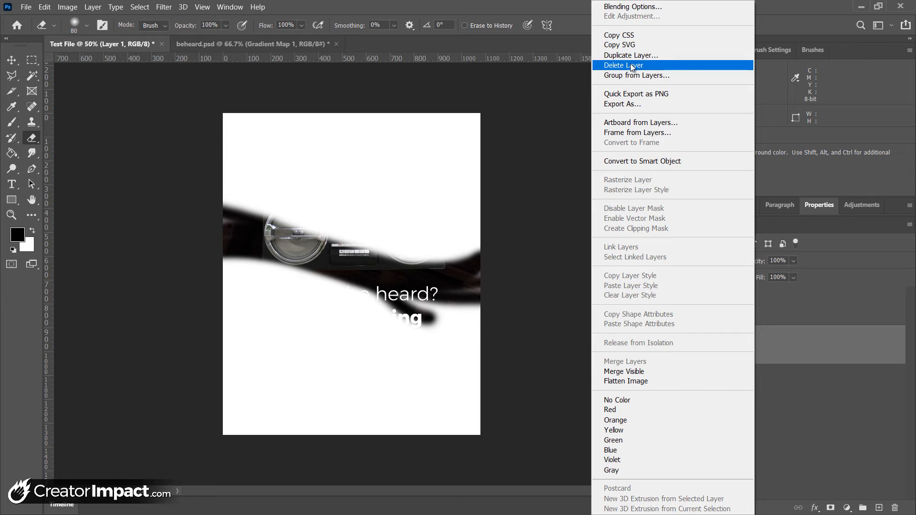
pyautogui.click(874, 434)
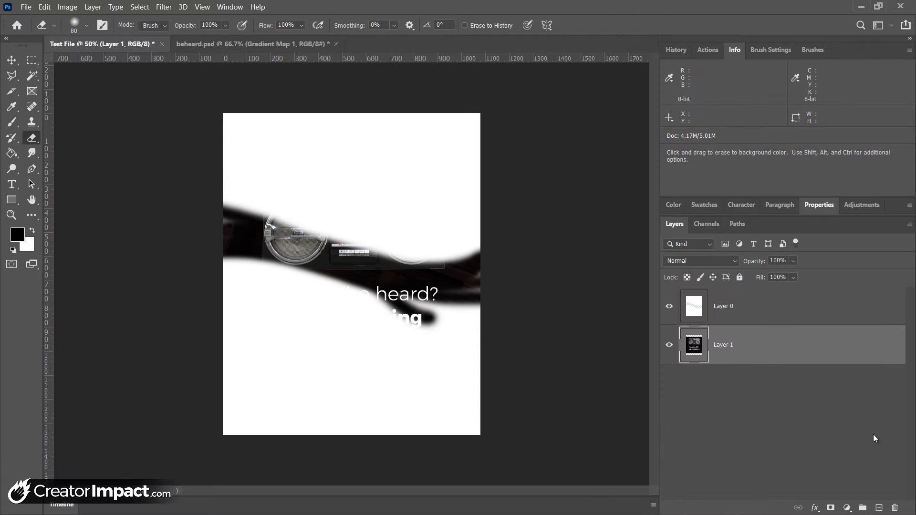
pyautogui.moveTo(710, 344); pyautogui.dragTo(895, 510)
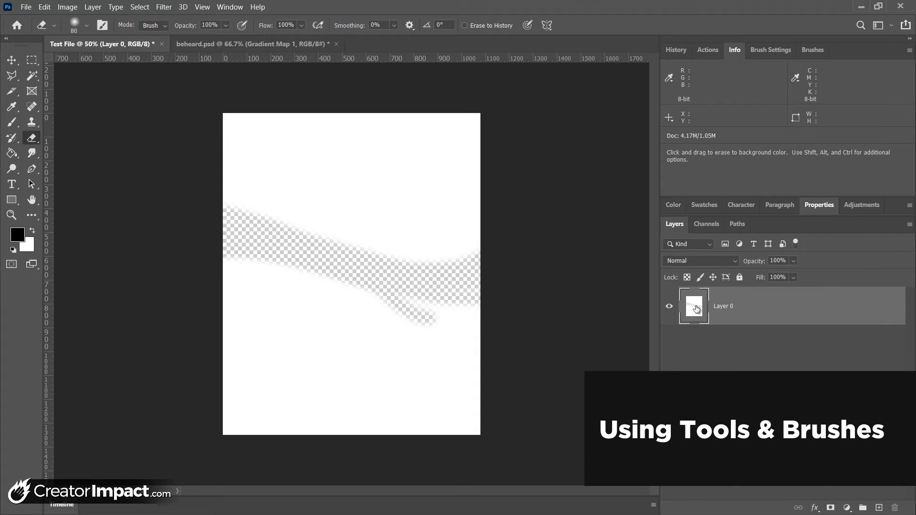
# Step: Select the entire 1080 by 1350 canvas with the Rectangular Marquee, clear Layer 0's contents, and deselect
pyautogui.click(31, 59)
pyautogui.moveTo(223, 113); pyautogui.dragTo(518, 436)
pyautogui.press('Delete')
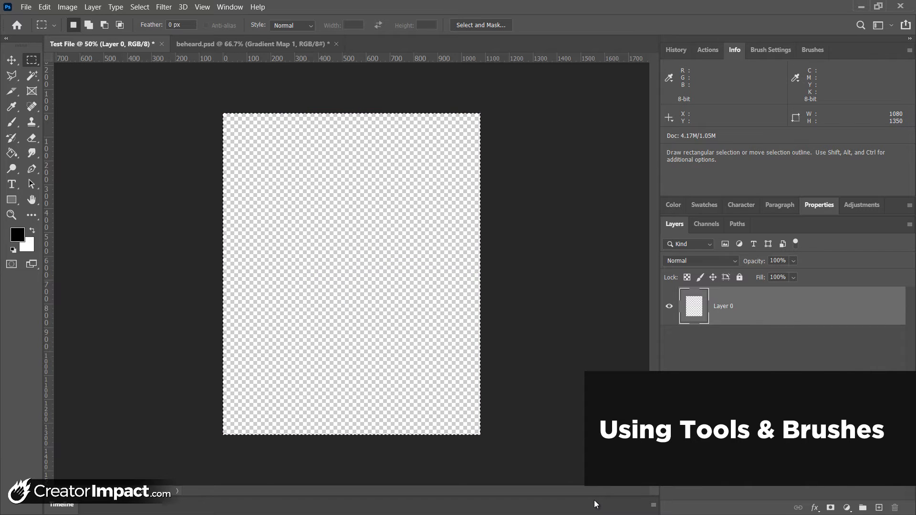
pyautogui.hotkey('ctrl', 'd')
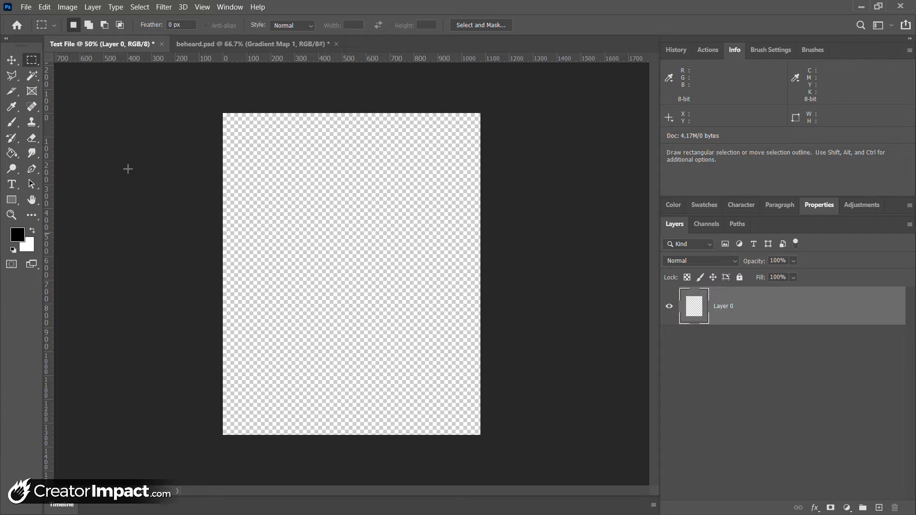
# Step: Paint a thick black C-shaped stroke on Layer 0 with the 250 px CLOTH - Transition 02 brush and undo it
pyautogui.click(14, 124)
pyautogui.moveTo(406, 184)
pyautogui.mouseDown()
pyautogui.moveTo(334, 179)
pyautogui.moveTo(317, 225)
pyautogui.moveTo(346, 274)
pyautogui.moveTo(408, 285)
pyautogui.moveTo(427, 286)
pyautogui.mouseUp()
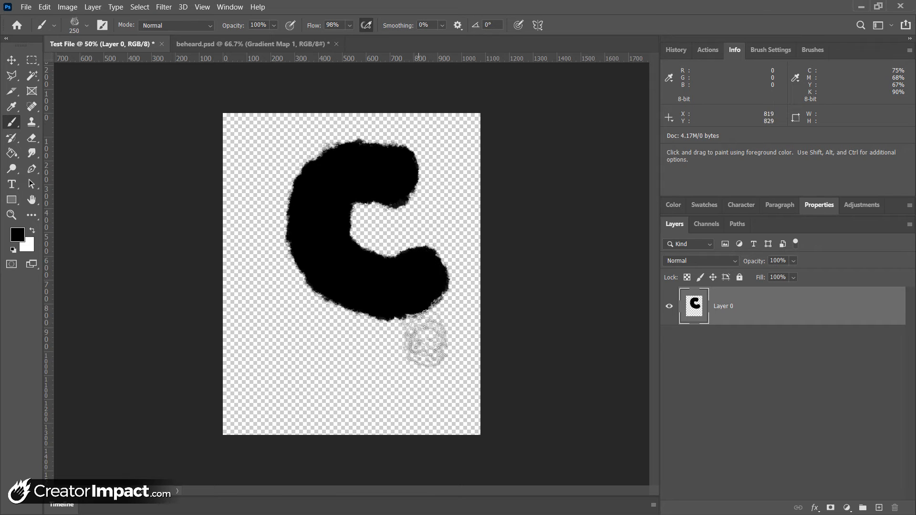
pyautogui.hotkey('ctrl', 'z')
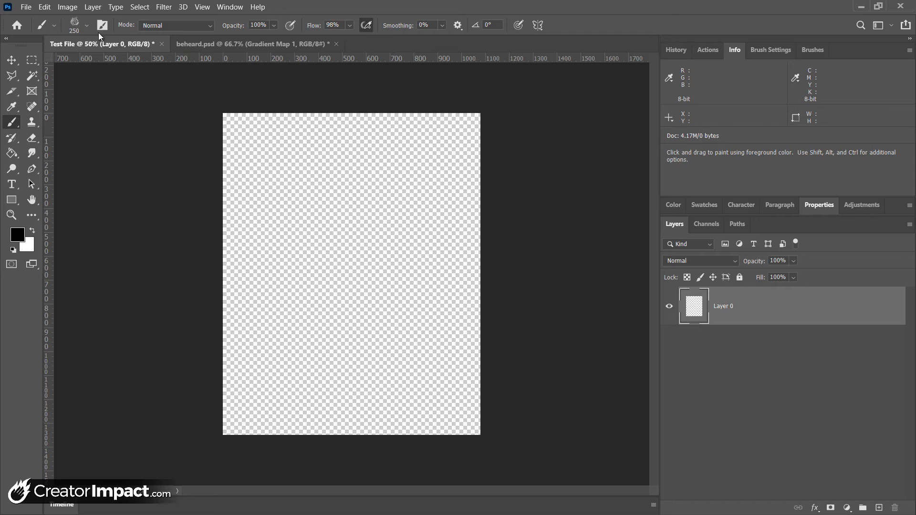
pyautogui.click(87, 26)
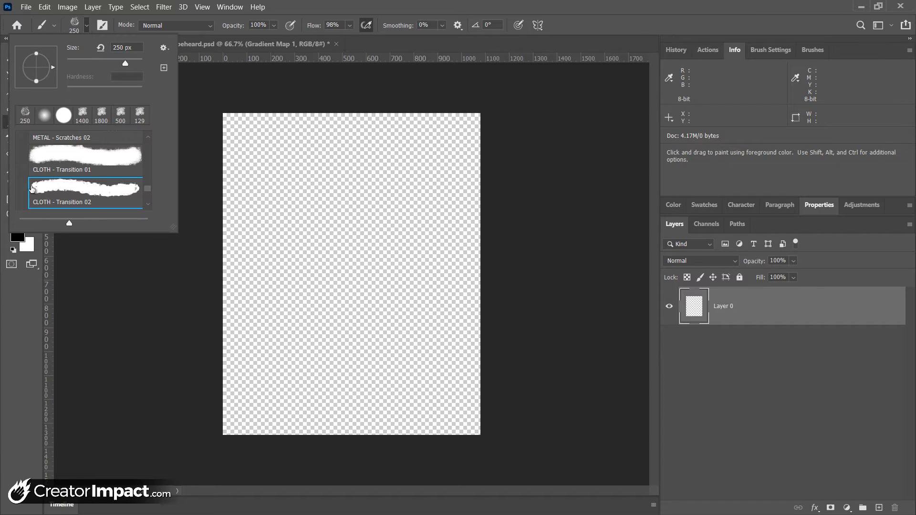
pyautogui.click(89, 27)
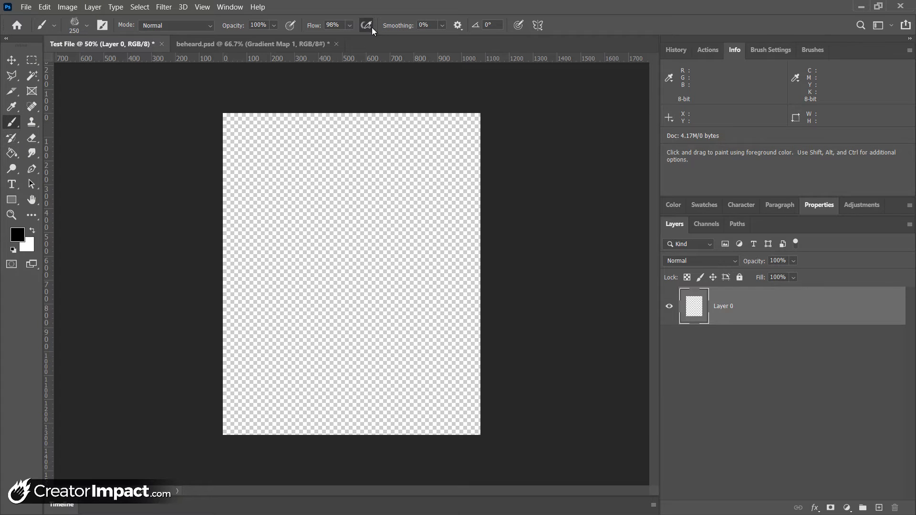
# Step: Paint two long vertical strokes on Layer 0, one at reduced brush flow and one at 1% flow
pyautogui.click(349, 25)
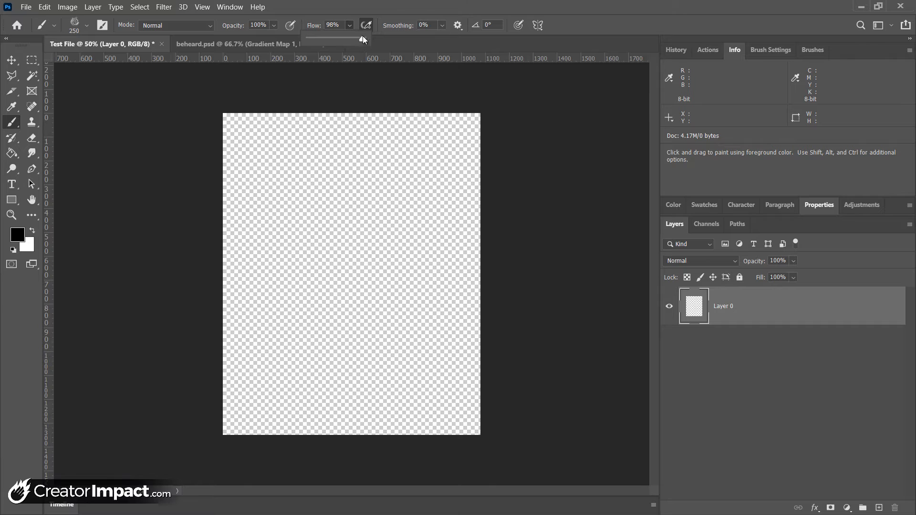
pyautogui.moveTo(330, 39); pyautogui.dragTo(326, 39)
pyautogui.moveTo(303, 192)
pyautogui.mouseDown()
pyautogui.moveTo(315, 367)
pyautogui.moveTo(304, 372)
pyautogui.mouseUp()
pyautogui.click(349, 27)
pyautogui.moveTo(354, 38); pyautogui.dragTo(312, 36)
pyautogui.moveTo(392, 191)
pyautogui.mouseDown()
pyautogui.moveTo(402, 245)
pyautogui.moveTo(375, 356)
pyautogui.moveTo(414, 244)
pyautogui.moveTo(391, 163)
pyautogui.moveTo(418, 258)
pyautogui.moveTo(407, 181)
pyautogui.moveTo(381, 142)
pyautogui.moveTo(418, 225)
pyautogui.moveTo(390, 334)
pyautogui.moveTo(416, 184)
pyautogui.moveTo(404, 148)
pyautogui.mouseUp()
# Step: Paint a stroke at 91% flow in the canvas's upper left and another at 100% flow along its right edge
pyautogui.click(350, 26)
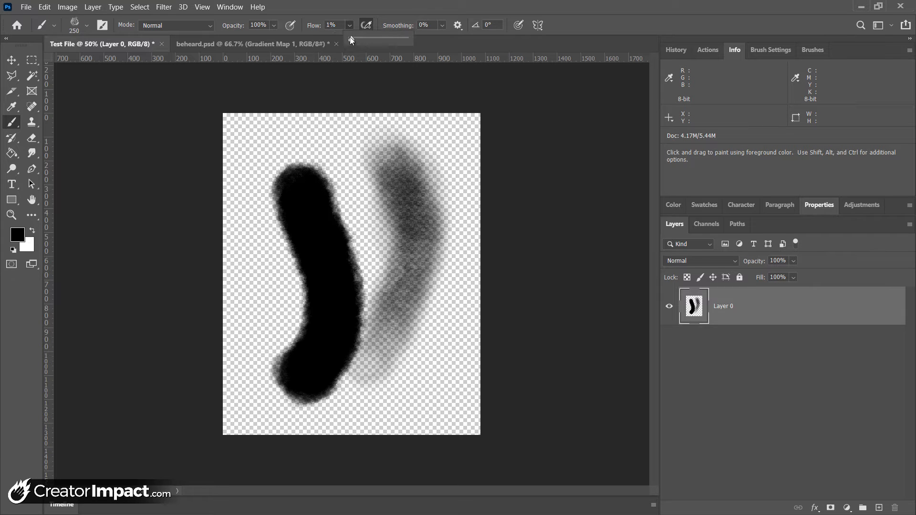
pyautogui.moveTo(349, 139)
pyautogui.mouseDown()
pyautogui.moveTo(327, 143)
pyautogui.moveTo(266, 215)
pyautogui.moveTo(267, 234)
pyautogui.mouseUp()
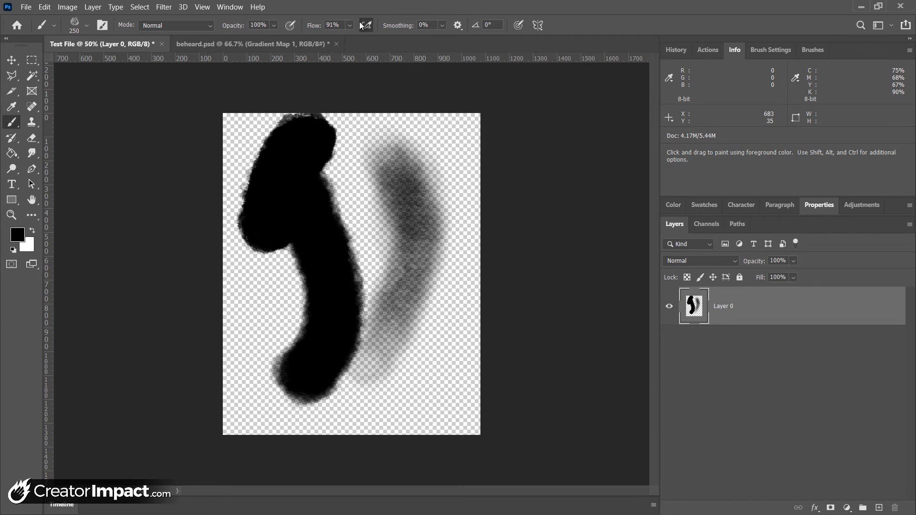
pyautogui.click(350, 25)
pyautogui.click(450, 143)
pyautogui.moveTo(450, 144); pyautogui.dragTo(485, 317)
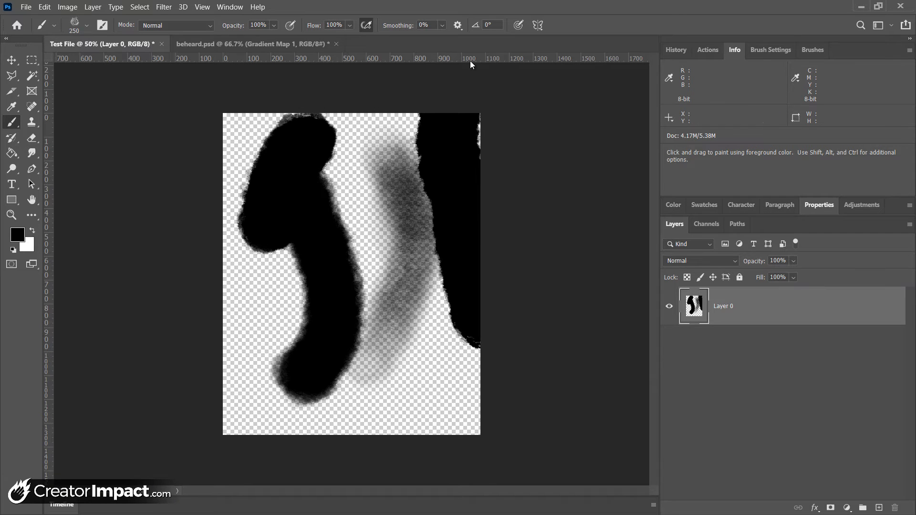
# Step: Clear all brush strokes from Layer 0 and deselect
pyautogui.hotkey('ctrl', 'a')
pyautogui.press('Delete')
pyautogui.hotkey('ctrl', 'd')
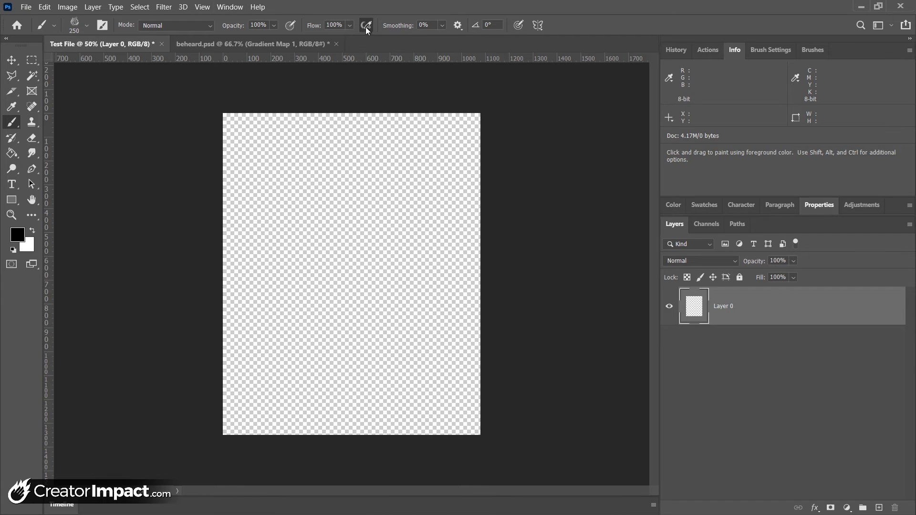
# Step: Paint three crossing strokes at 36% brush opacity, and clear them with the entire canvas selected
pyautogui.click(273, 28)
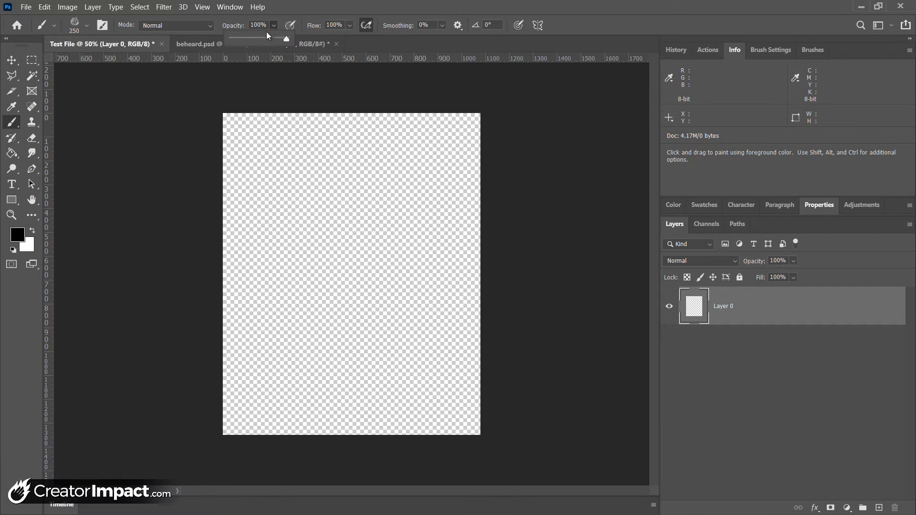
pyautogui.click(251, 39)
pyautogui.click(336, 154)
pyautogui.moveTo(355, 189)
pyautogui.mouseDown()
pyautogui.moveTo(372, 226)
pyautogui.moveTo(377, 282)
pyautogui.moveTo(374, 327)
pyautogui.moveTo(352, 380)
pyautogui.mouseUp()
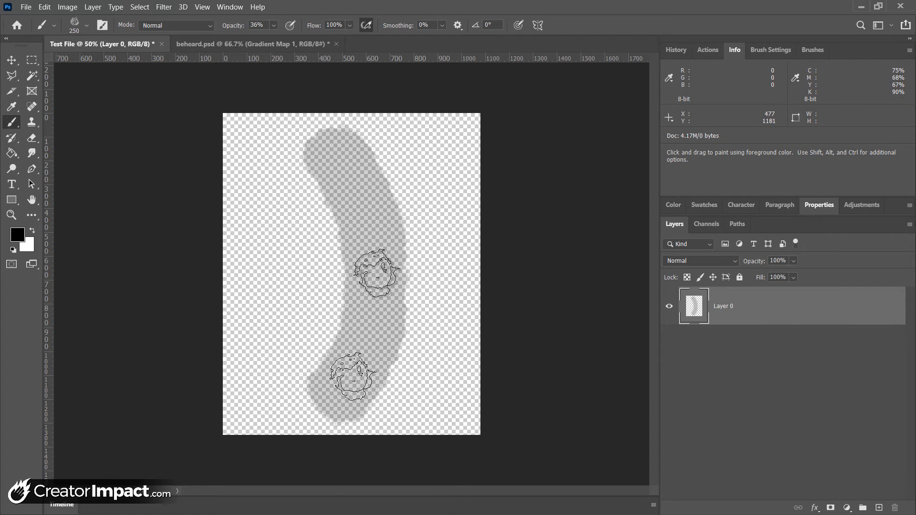
pyautogui.moveTo(427, 182)
pyautogui.mouseDown()
pyautogui.moveTo(266, 297)
pyautogui.moveTo(251, 286)
pyautogui.mouseUp()
pyautogui.moveTo(256, 180); pyautogui.dragTo(477, 297)
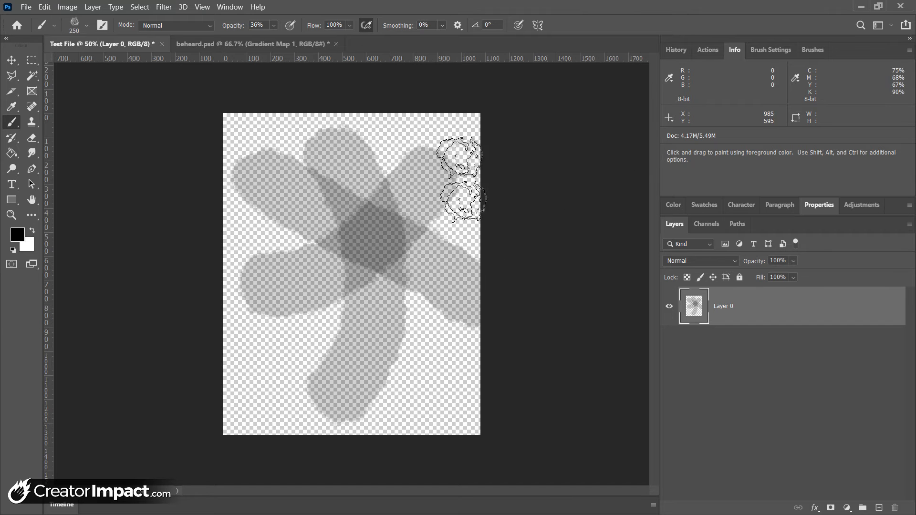
pyautogui.hotkey('ctrl', 'a')
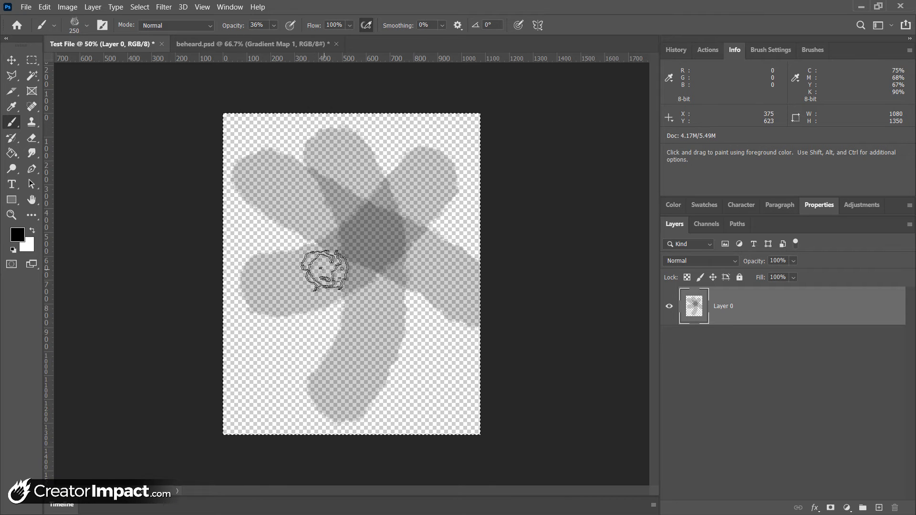
pyautogui.press('Delete')
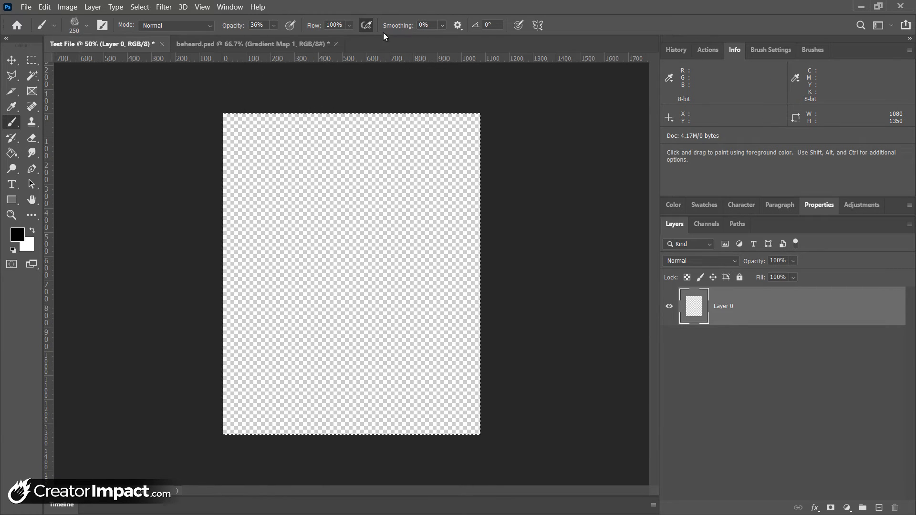
# Step: Set the brush's smoothing to 100%, its size to 45 px and its opacity to 100%
pyautogui.click(443, 25)
pyautogui.moveTo(450, 40); pyautogui.dragTo(498, 39)
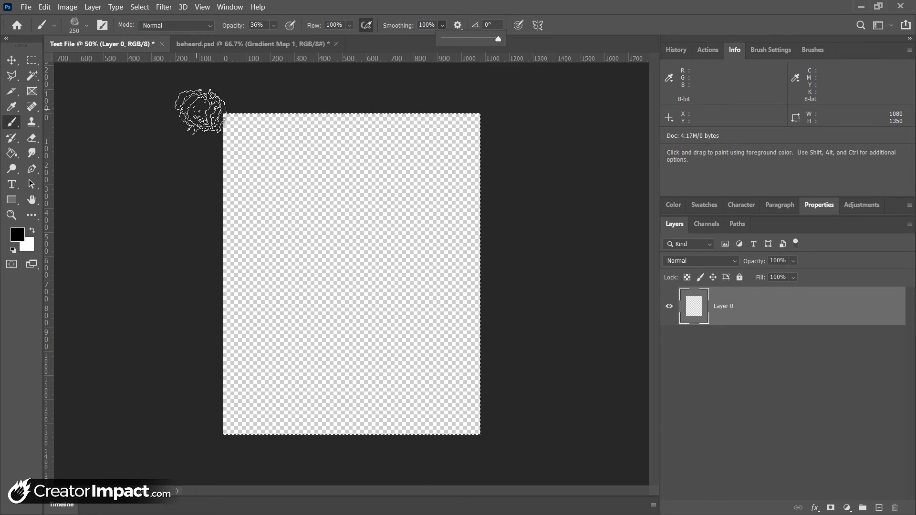
pyautogui.click(86, 25)
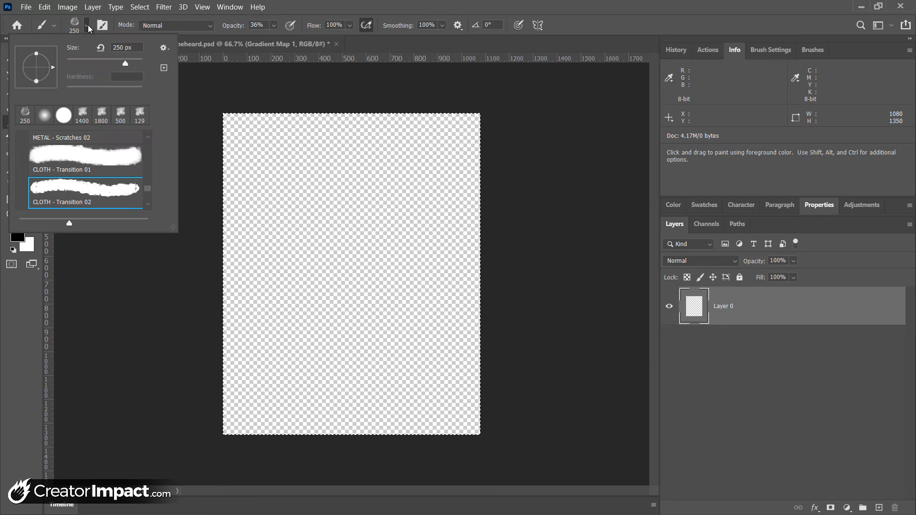
pyautogui.moveTo(125, 63); pyautogui.dragTo(91, 62)
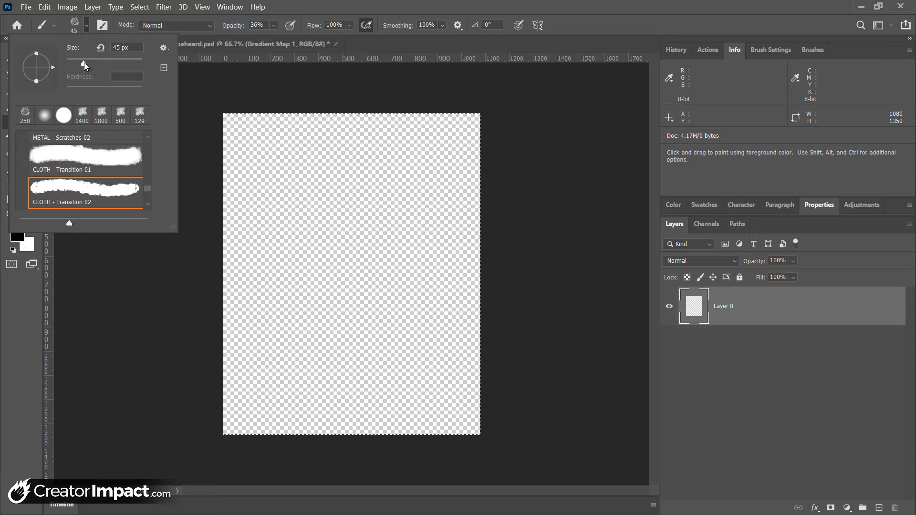
pyautogui.click(273, 27)
pyautogui.click(273, 27)
pyautogui.moveTo(277, 40); pyautogui.dragTo(342, 41)
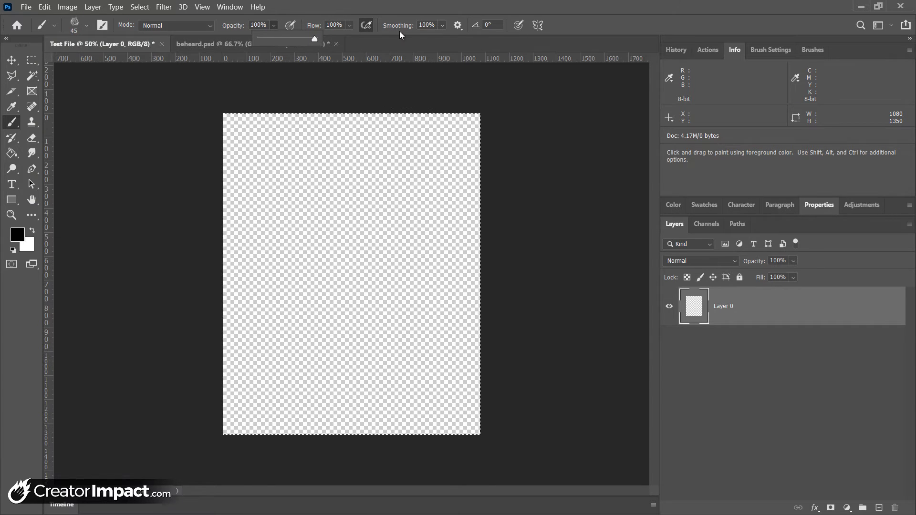
# Step: Set brush smoothing to 0% and paint a wavy line down the canvas's left side
pyautogui.click(443, 26)
pyautogui.moveTo(454, 39); pyautogui.dragTo(388, 71)
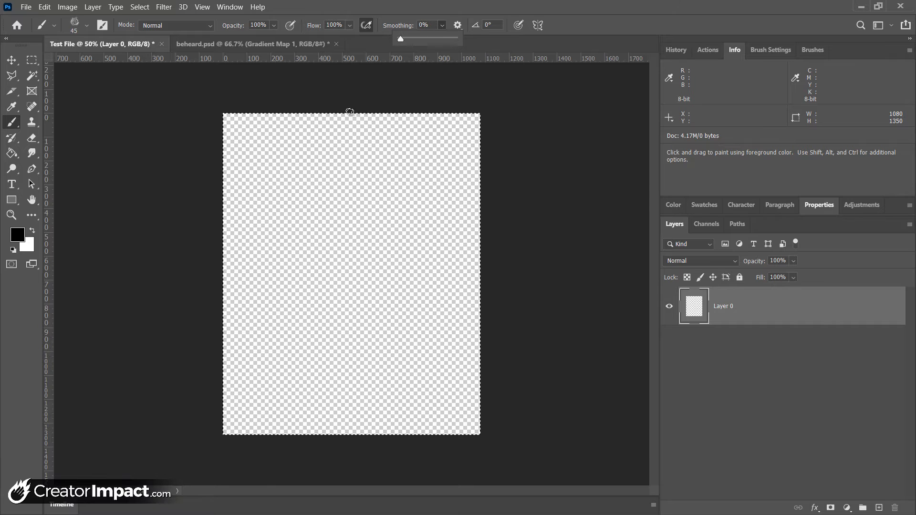
pyautogui.click(292, 144)
pyautogui.moveTo(262, 130)
pyautogui.mouseDown()
pyautogui.moveTo(235, 213)
pyautogui.moveTo(281, 419)
pyautogui.mouseUp()
# Step: Raise brush smoothing to its maximum and paint two winding lines down the middle and right side of the canvas
pyautogui.click(442, 25)
pyautogui.moveTo(443, 38); pyautogui.dragTo(558, 55)
pyautogui.click(328, 134)
pyautogui.moveTo(334, 132)
pyautogui.mouseDown()
pyautogui.moveTo(365, 323)
pyautogui.moveTo(404, 239)
pyautogui.moveTo(424, 244)
pyautogui.moveTo(407, 360)
pyautogui.moveTo(302, 347)
pyautogui.moveTo(374, 393)
pyautogui.moveTo(383, 415)
pyautogui.mouseUp()
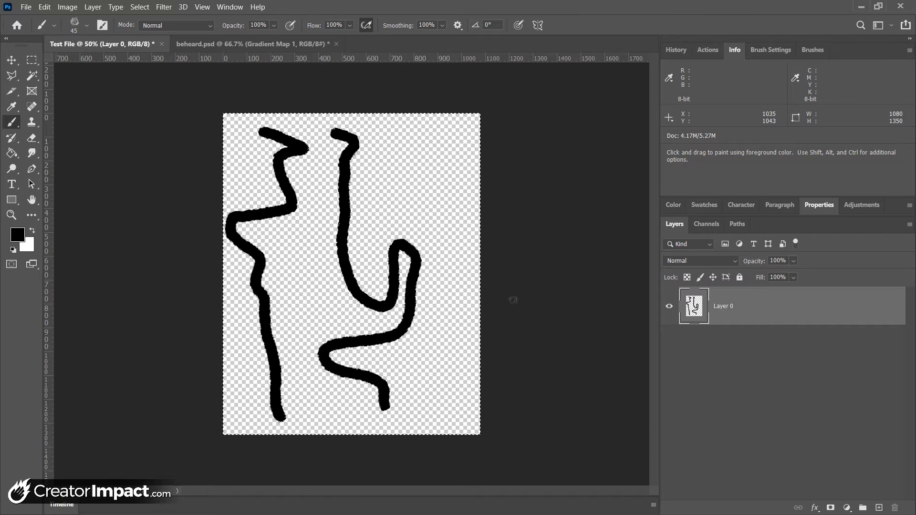
pyautogui.moveTo(430, 140)
pyautogui.mouseDown()
pyautogui.moveTo(343, 175)
pyautogui.moveTo(438, 173)
pyautogui.moveTo(352, 190)
pyautogui.moveTo(430, 198)
pyautogui.moveTo(332, 216)
pyautogui.moveTo(440, 234)
pyautogui.mouseUp()
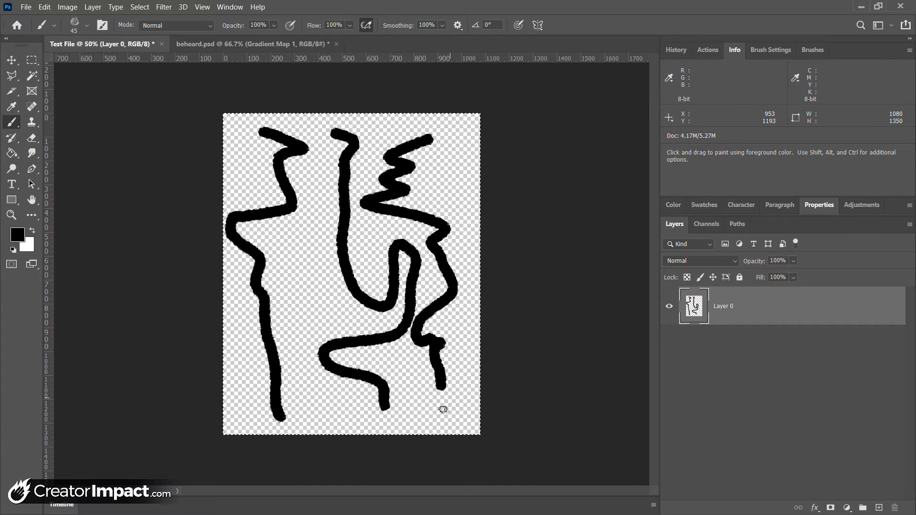
# Step: Paint wide zigzag strokes across the lower canvas at 0% smoothing, then clear Layer 0 and deselect
pyautogui.click(442, 25)
pyautogui.moveTo(456, 38); pyautogui.dragTo(373, 44)
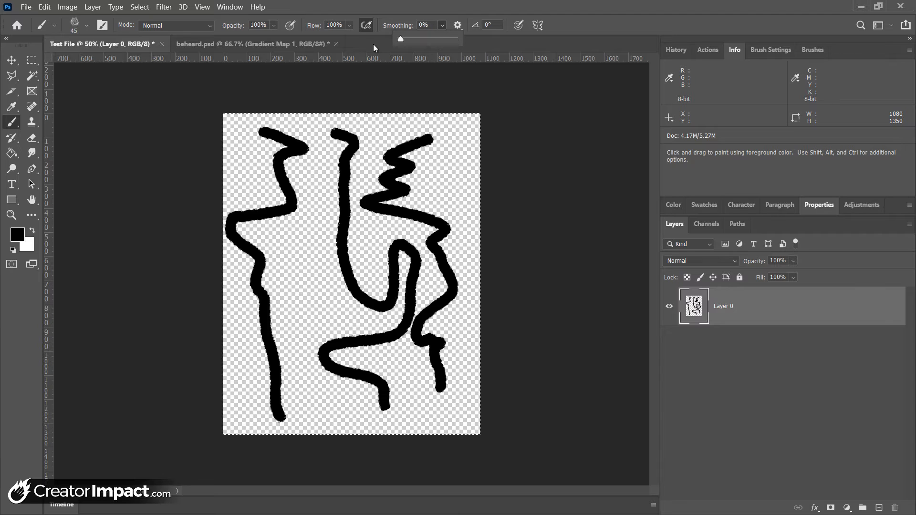
pyautogui.moveTo(299, 243)
pyautogui.mouseDown()
pyautogui.moveTo(356, 255)
pyautogui.moveTo(215, 283)
pyautogui.moveTo(382, 292)
pyautogui.moveTo(226, 316)
pyautogui.mouseUp()
pyautogui.moveTo(394, 348); pyautogui.dragTo(461, 413)
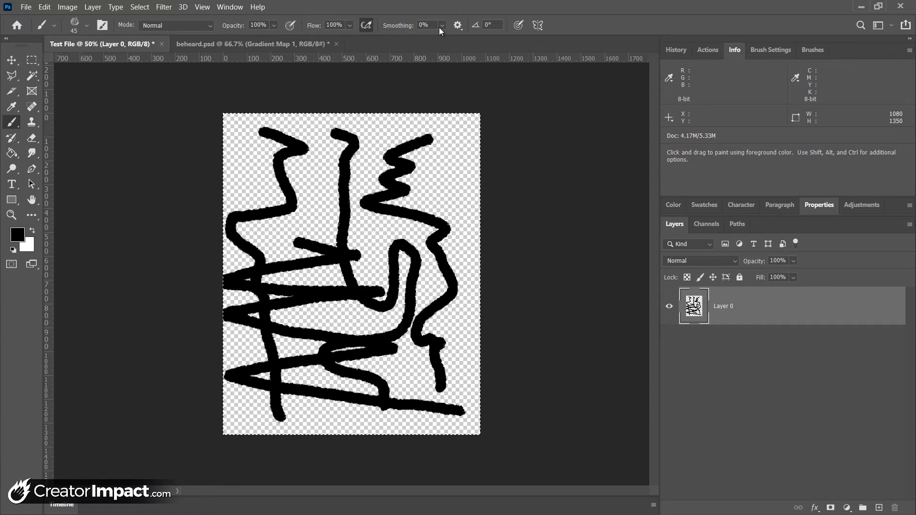
pyautogui.press('Delete')
pyautogui.hotkey('ctrl', 'd')
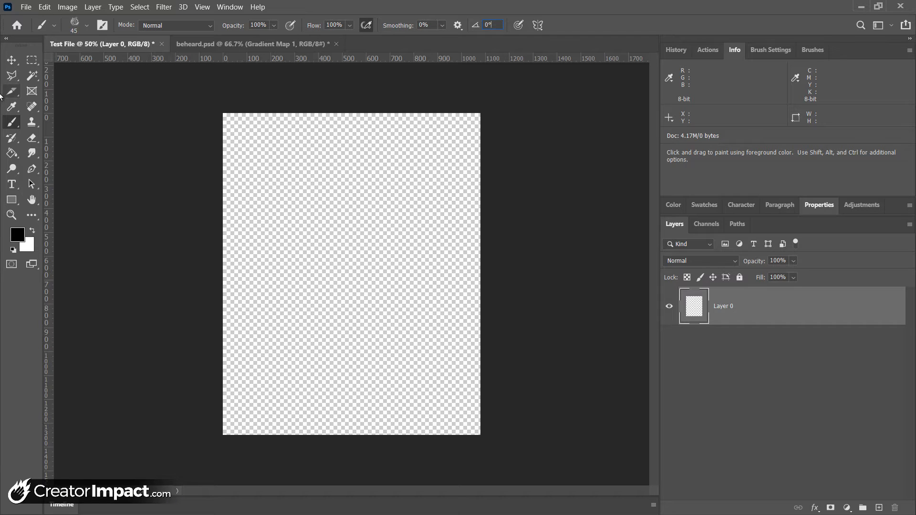
# Step: Choose the Soft Round brush at 45 px and 0% hardness and paint an open loop on Layer 0
pyautogui.click(11, 126)
pyautogui.click(83, 28)
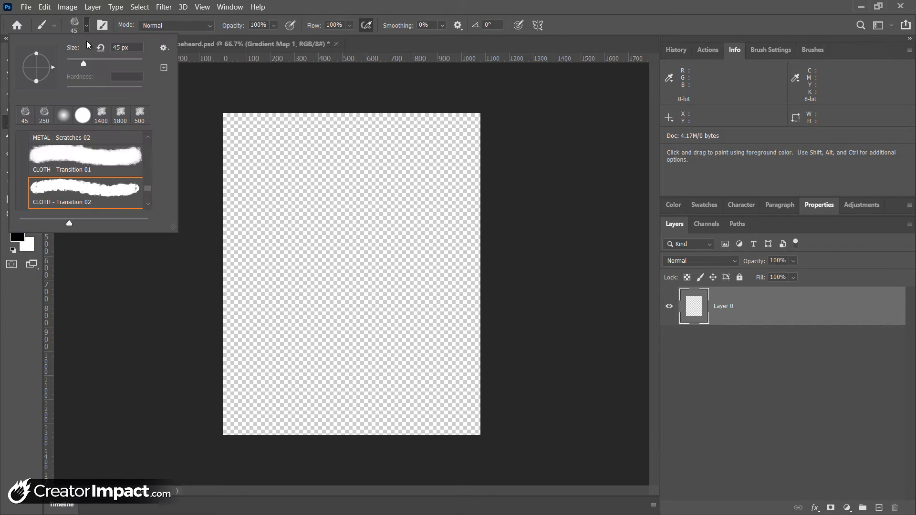
pyautogui.scroll(-10, 149, 191)
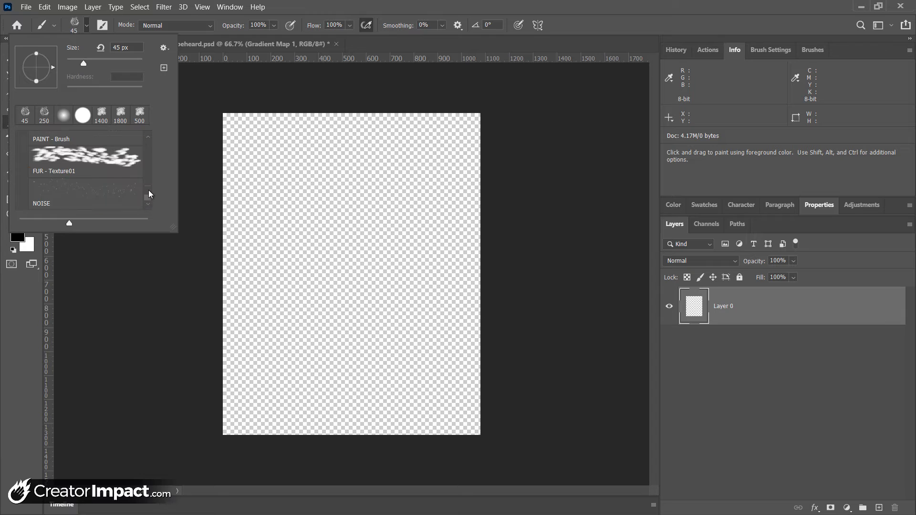
pyautogui.scroll(10, 148, 165)
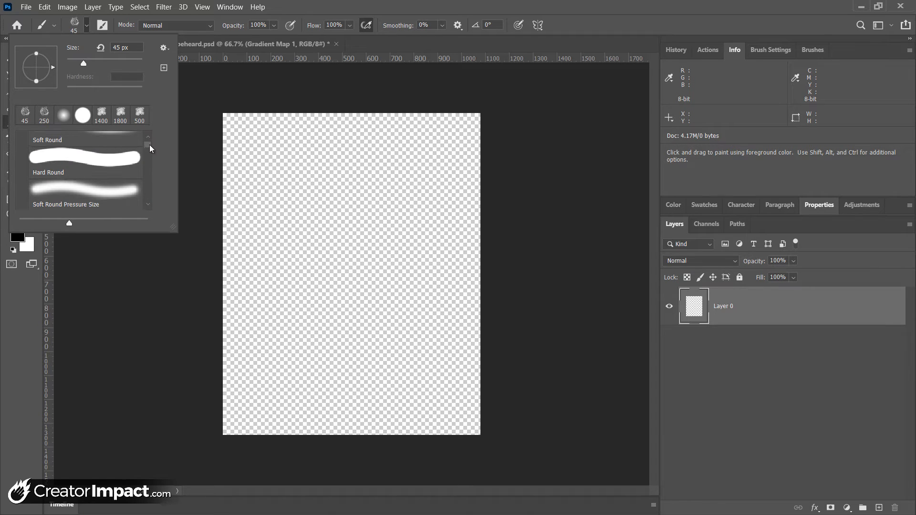
pyautogui.click(92, 164)
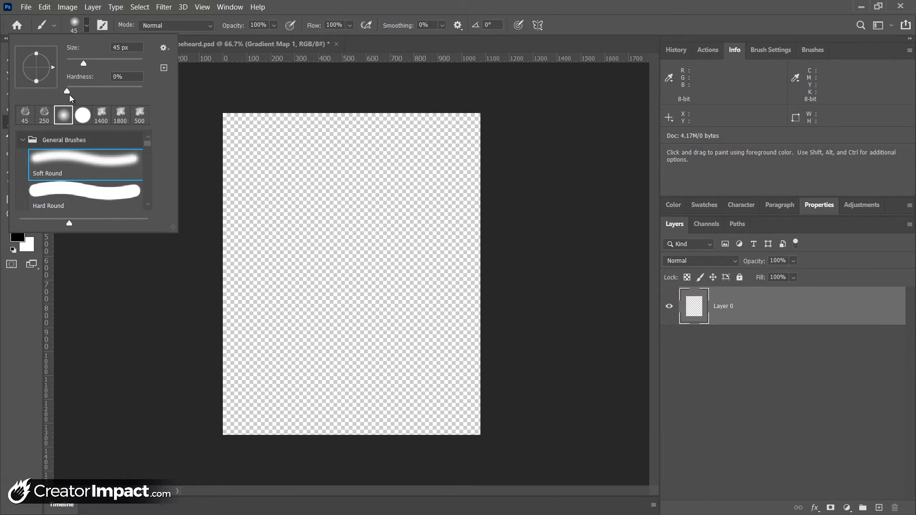
pyautogui.moveTo(357, 177)
pyautogui.mouseDown()
pyautogui.moveTo(437, 299)
pyautogui.moveTo(397, 190)
pyautogui.mouseUp()
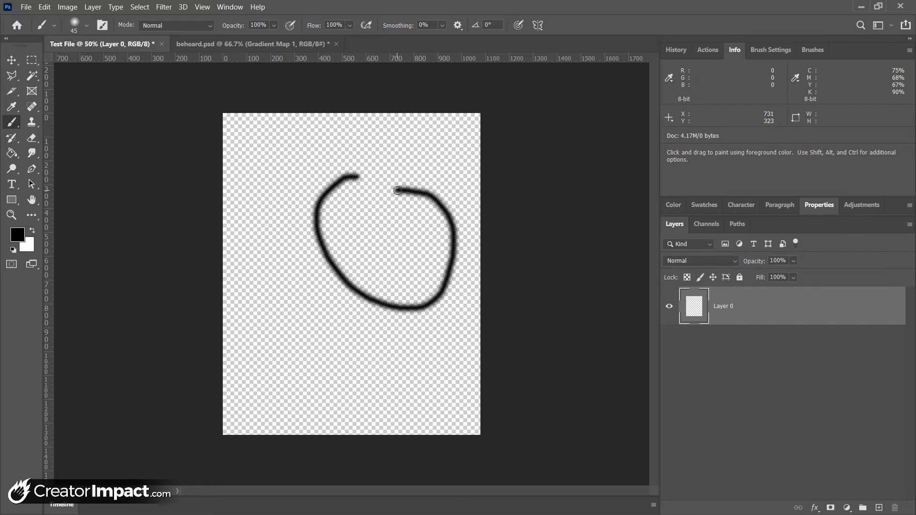
# Step: Set the brush hardness to 69% and paint a curved stroke beside the soft loop
pyautogui.click(86, 26)
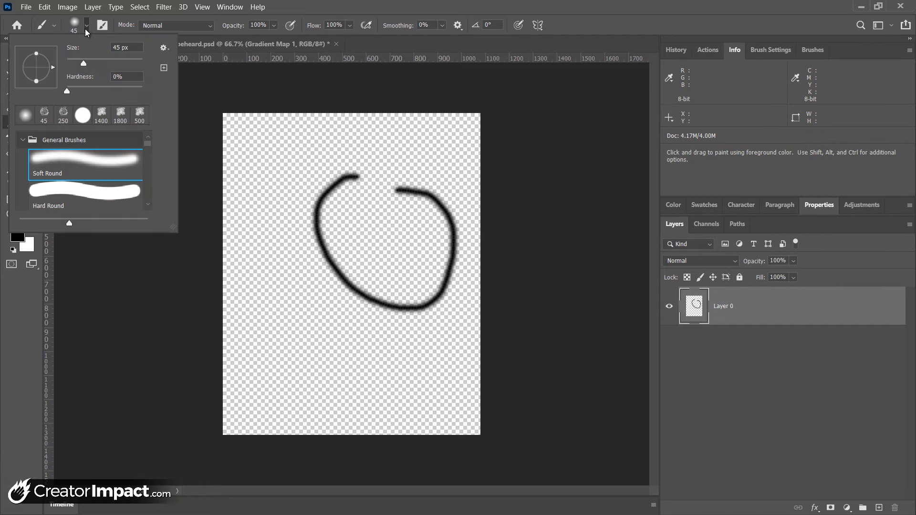
pyautogui.moveTo(69, 93); pyautogui.dragTo(122, 95)
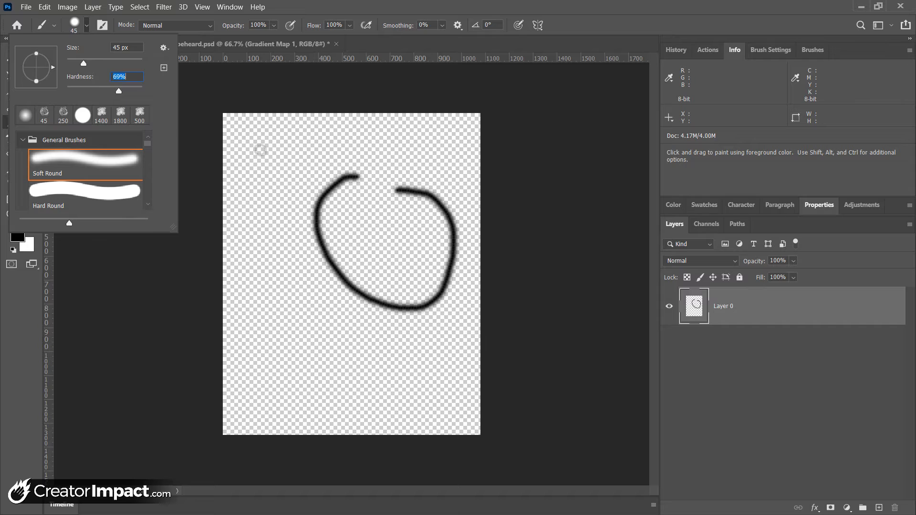
pyautogui.click(278, 149)
pyautogui.moveTo(287, 151)
pyautogui.mouseDown()
pyautogui.moveTo(358, 244)
pyautogui.moveTo(363, 202)
pyautogui.mouseUp()
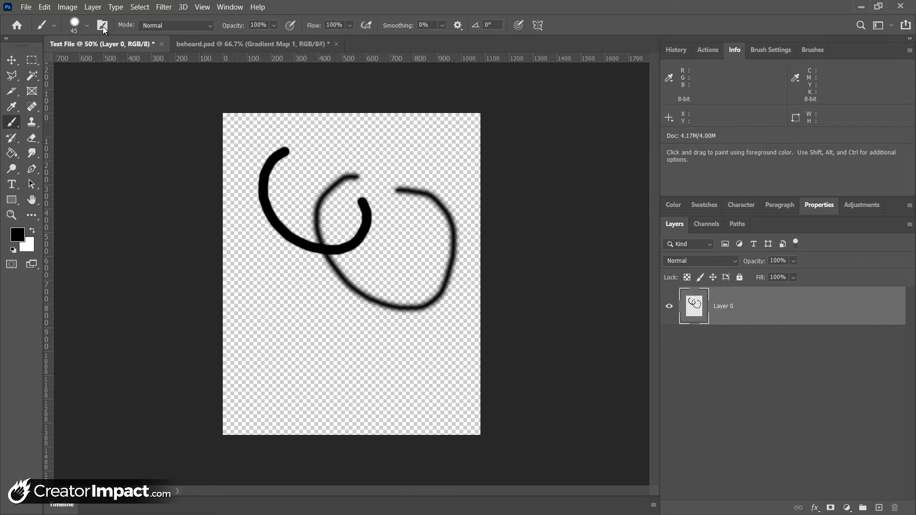
# Step: Paint a large curved stroke at 100% brush hardness, and clear all strokes from Layer 0 with the entire canvas selected
pyautogui.click(86, 26)
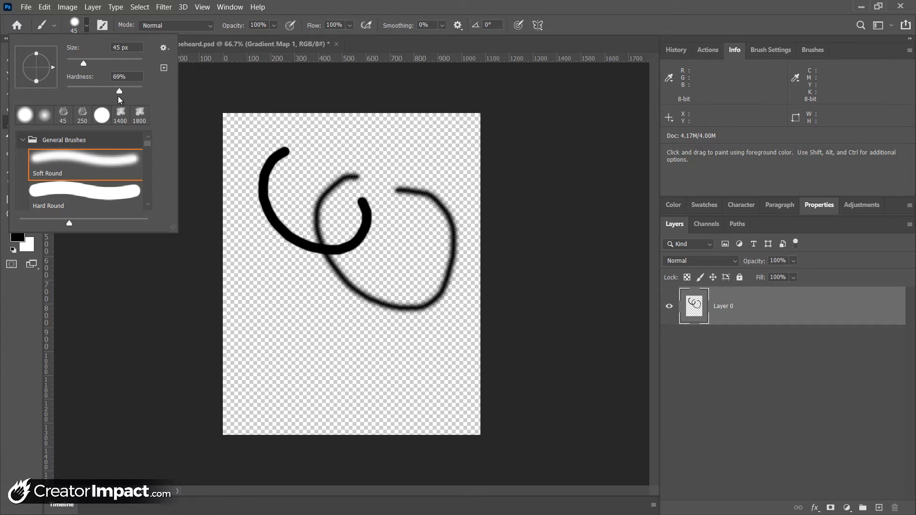
pyautogui.moveTo(119, 92); pyautogui.dragTo(201, 113)
pyautogui.moveTo(354, 161)
pyautogui.mouseDown()
pyautogui.moveTo(330, 325)
pyautogui.moveTo(401, 238)
pyautogui.mouseUp()
pyautogui.hotkey('ctrl', 'a')
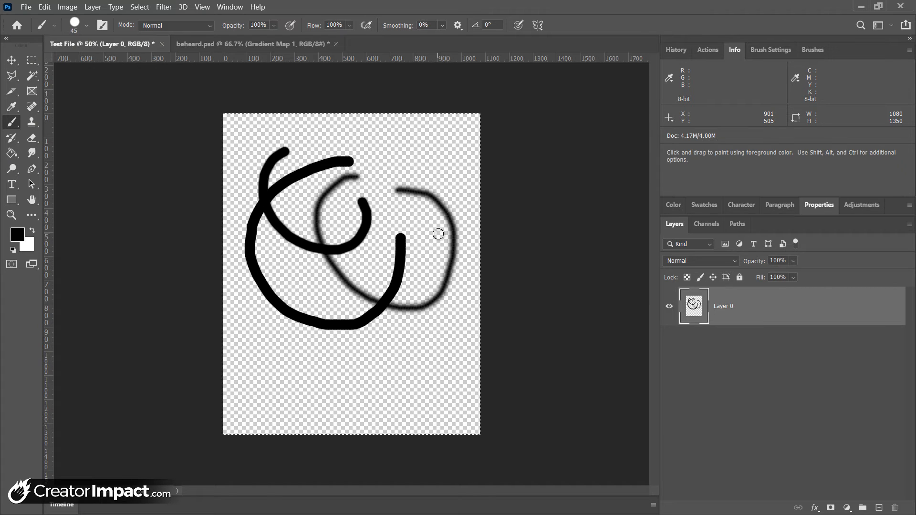
pyautogui.press('Delete')
# Step: Set the brush to 61 px at 100% hardness with a flattened tip angled at 74°, and paint an angular looping stroke on Layer 0
pyautogui.click(86, 27)
pyautogui.moveTo(82, 63); pyautogui.dragTo(120, 63)
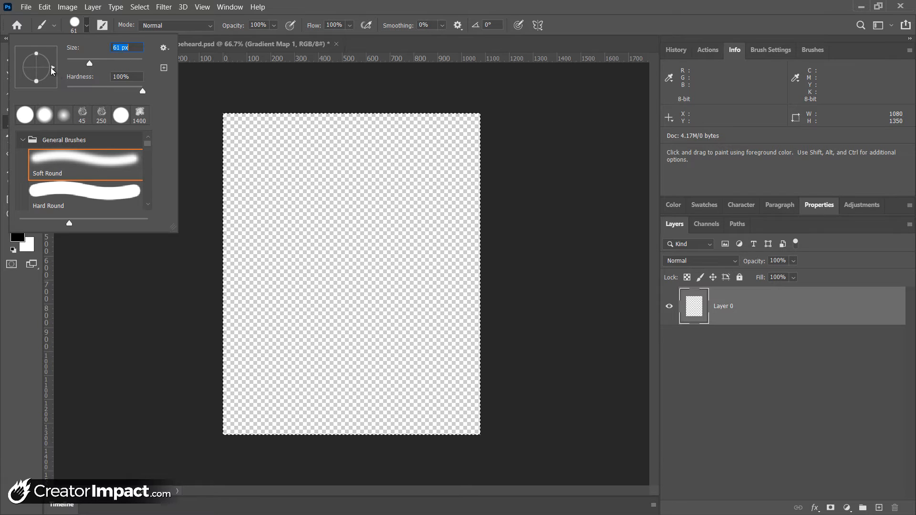
pyautogui.moveTo(53, 67)
pyautogui.mouseDown()
pyautogui.moveTo(39, 60)
pyautogui.moveTo(42, 69)
pyautogui.mouseUp()
pyautogui.click(290, 176)
pyautogui.moveTo(361, 205)
pyautogui.mouseDown()
pyautogui.moveTo(349, 265)
pyautogui.moveTo(294, 260)
pyautogui.moveTo(294, 241)
pyautogui.moveTo(376, 257)
pyautogui.moveTo(309, 300)
pyautogui.mouseUp()
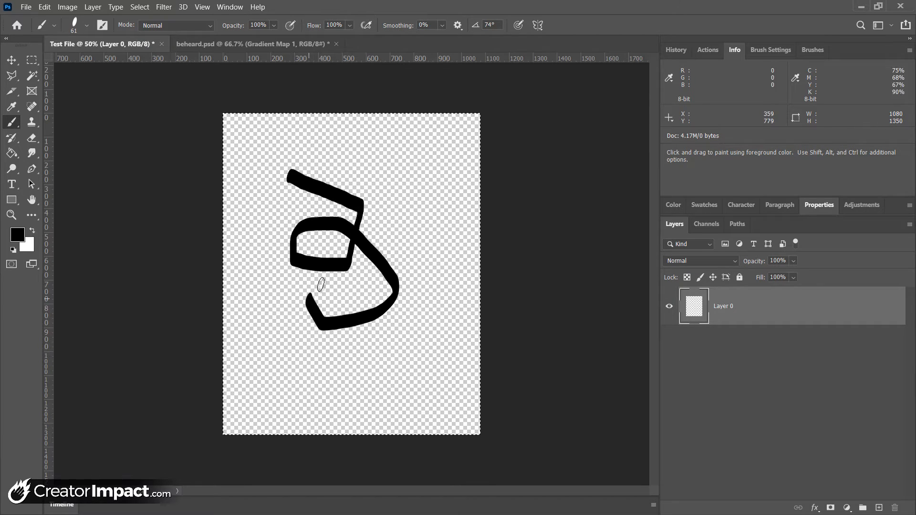
# Step: Restore a nearly round brush tip at a -4° angle, paint a large loop over the flattened stroke, and clear Layer 0
pyautogui.click(85, 26)
pyautogui.click(50, 68)
pyautogui.moveTo(37, 61); pyautogui.dragTo(38, 50)
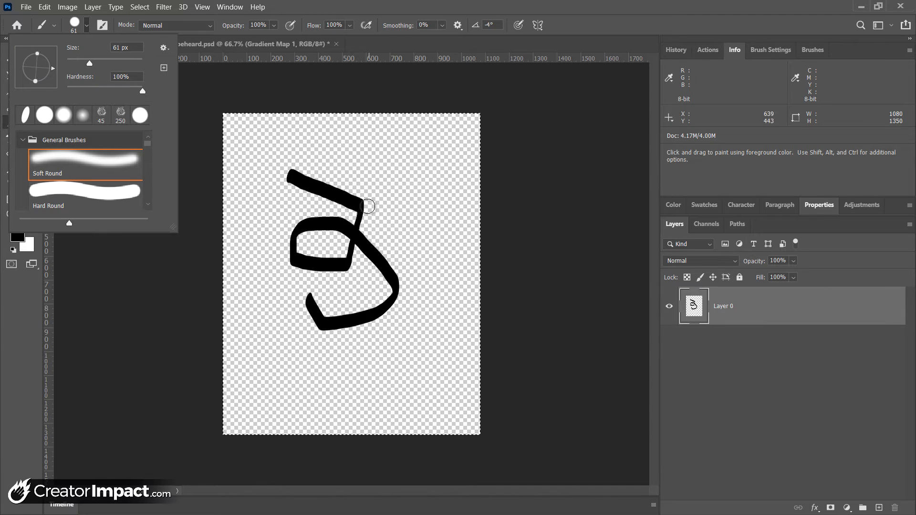
pyautogui.click(371, 212)
pyautogui.moveTo(352, 288); pyautogui.dragTo(399, 180)
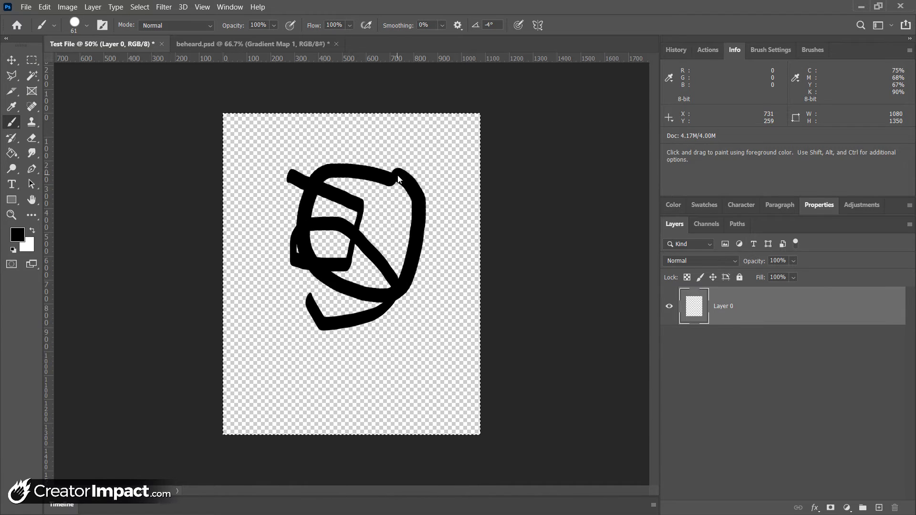
pyautogui.press('Delete')
# Step: Choose the KYLE Ultimate Pencil Hard brush at 8 px and paint a thin looping line on Layer 0
pyautogui.click(87, 25)
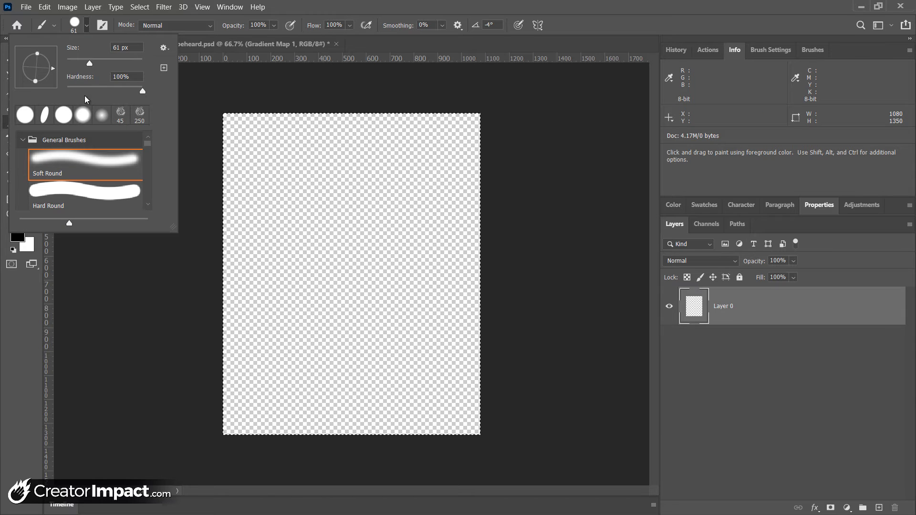
pyautogui.scroll(-5, 111, 183)
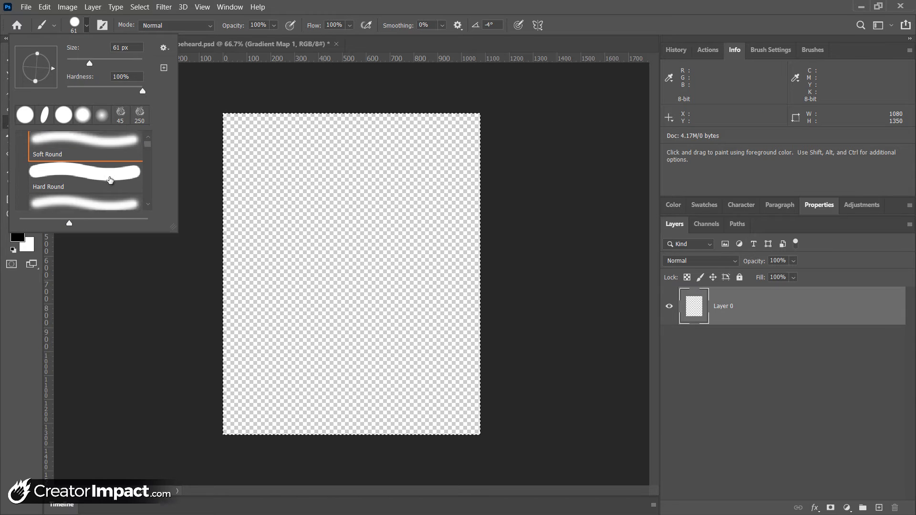
pyautogui.scroll(-5, 110, 180)
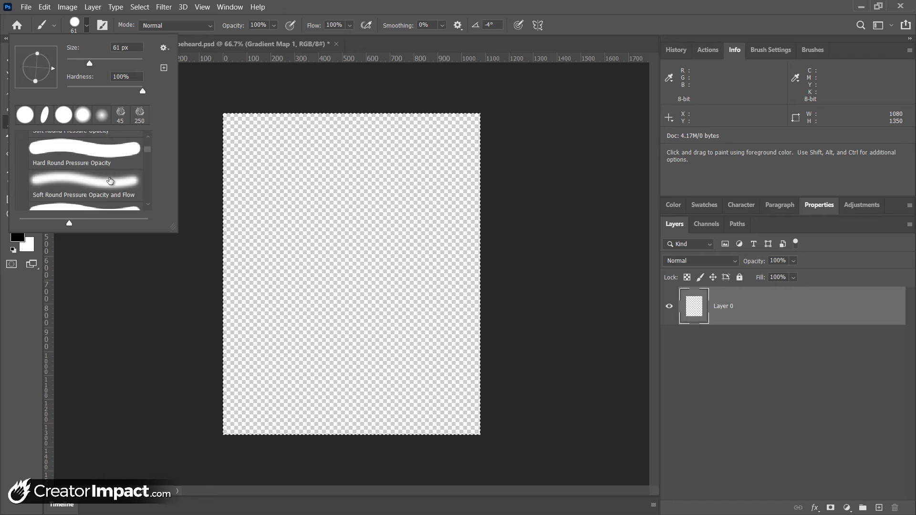
pyautogui.click(110, 174)
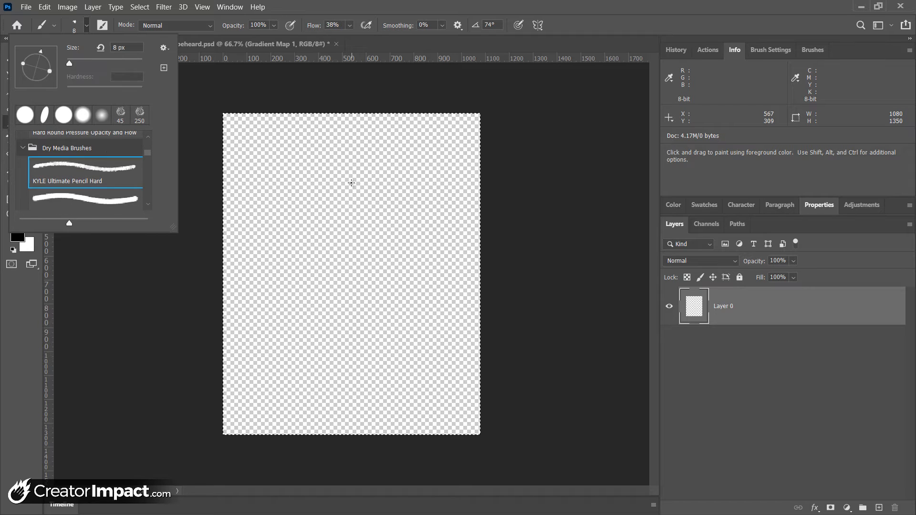
pyautogui.moveTo(329, 175); pyautogui.dragTo(356, 223)
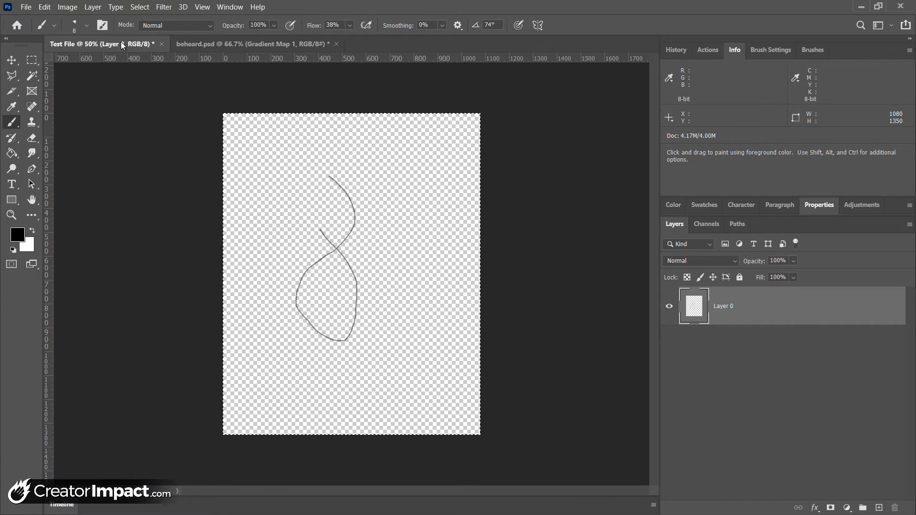
# Step: Increase the pencil brush size to 174 px and paint wide textured curves across the thin line
pyautogui.click(74, 27)
pyautogui.click(133, 61)
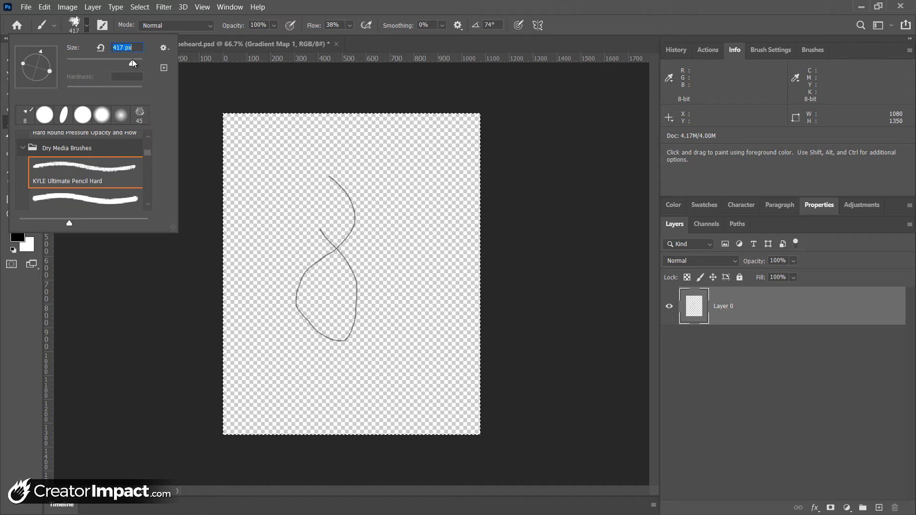
pyautogui.moveTo(129, 64); pyautogui.dragTo(120, 62)
pyautogui.moveTo(328, 160)
pyautogui.mouseDown()
pyautogui.moveTo(300, 160)
pyautogui.moveTo(276, 207)
pyautogui.moveTo(295, 251)
pyautogui.mouseUp()
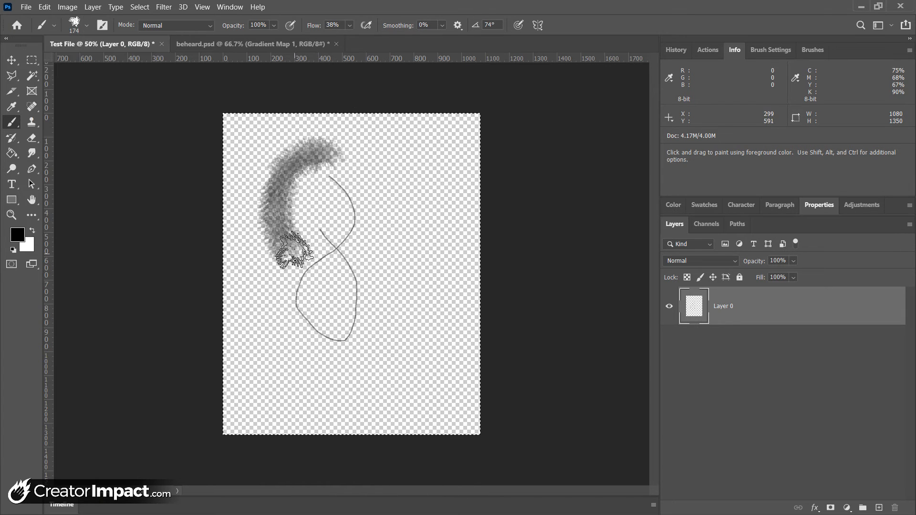
pyautogui.moveTo(314, 138)
pyautogui.mouseDown()
pyautogui.moveTo(279, 176)
pyautogui.moveTo(269, 327)
pyautogui.moveTo(232, 375)
pyautogui.mouseUp()
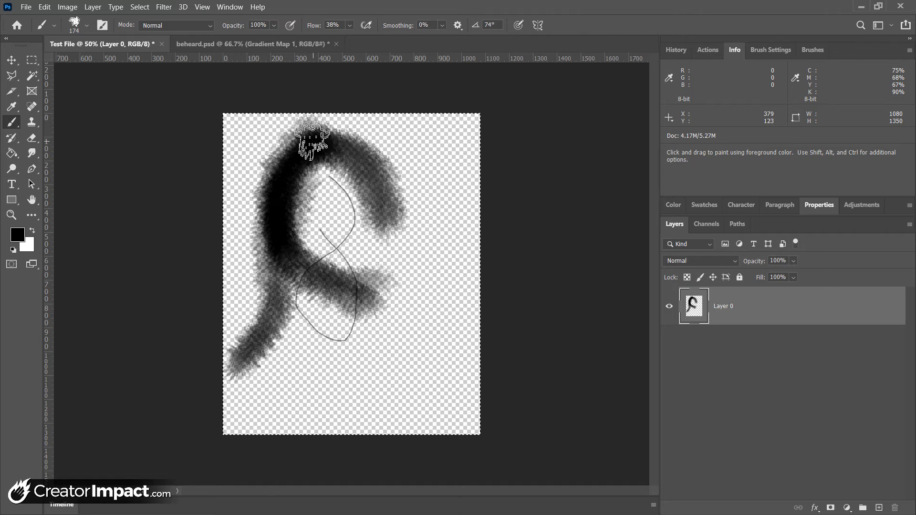
# Step: Browse the brush presets from the Dry Media Brushes down to the Special Effects Brushes and back
pyautogui.click(86, 25)
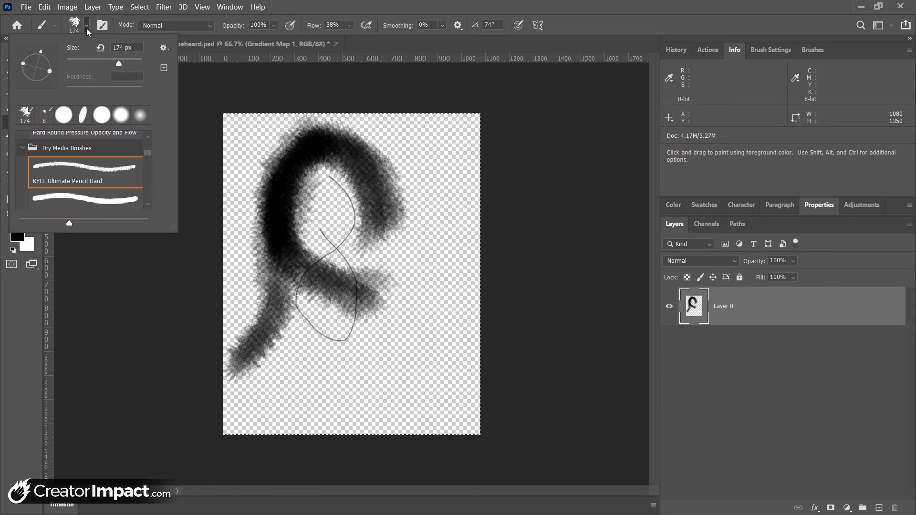
pyautogui.moveTo(150, 157); pyautogui.dragTo(150, 168)
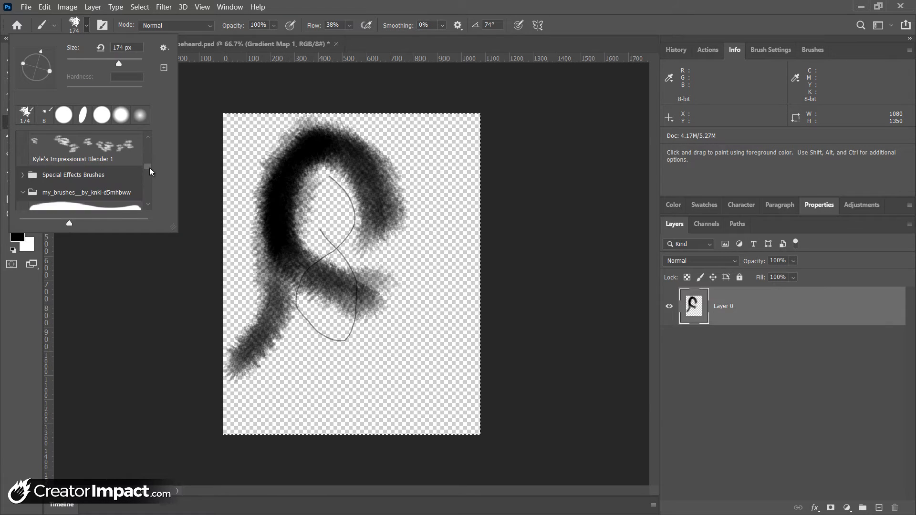
pyautogui.scroll(3, 149, 171)
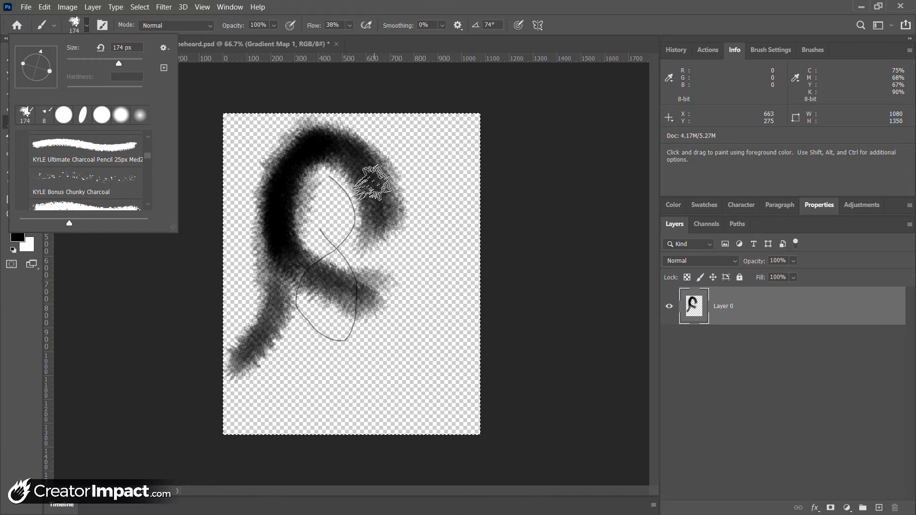
pyautogui.click(376, 4)
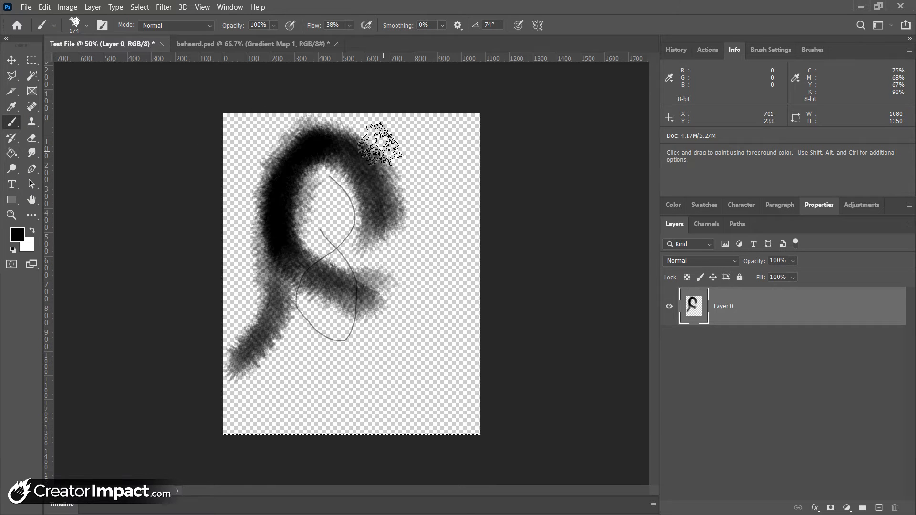
pyautogui.click(87, 25)
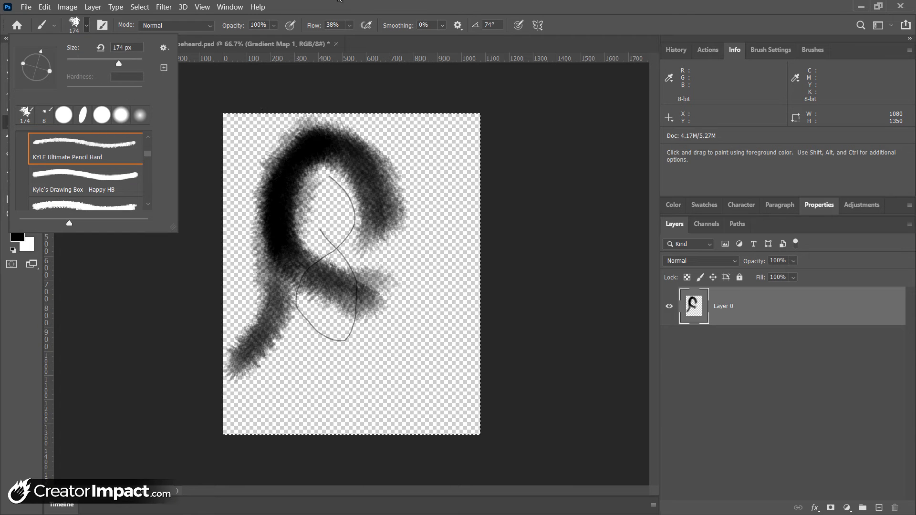
pyautogui.click(368, 5)
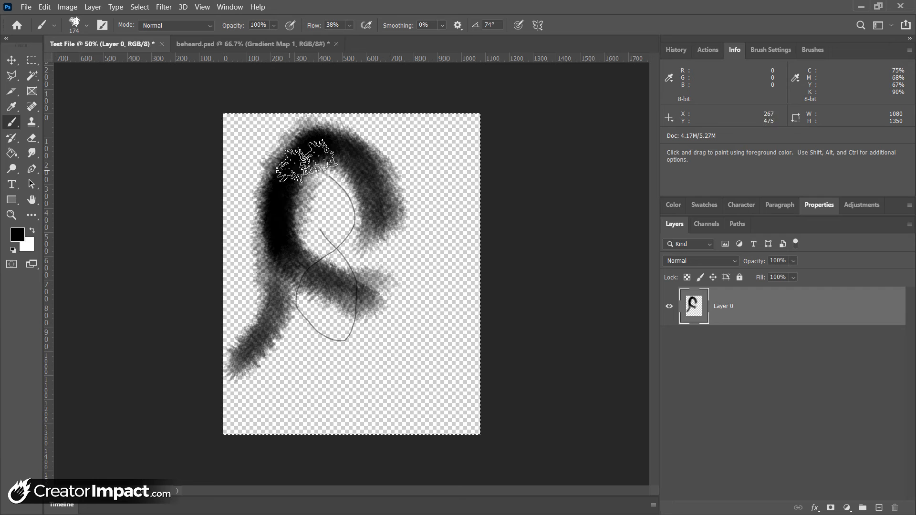
# Step: Add a new layer above Layer 0 and rename it red
pyautogui.click(879, 509)
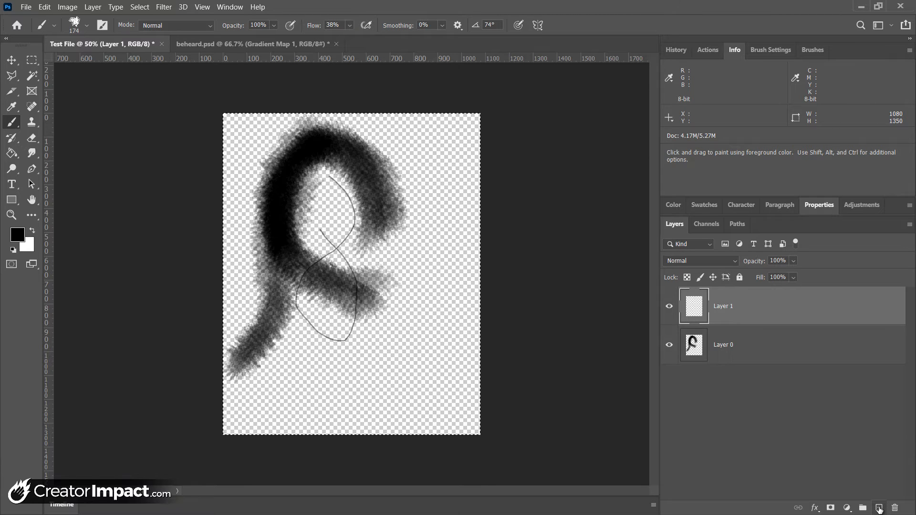
pyautogui.doubleClick(728, 308)
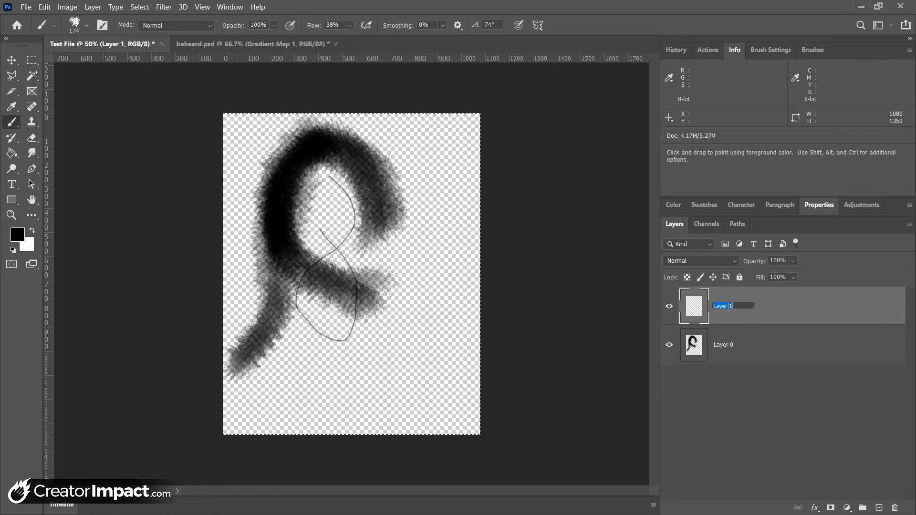
pyautogui.write('red')
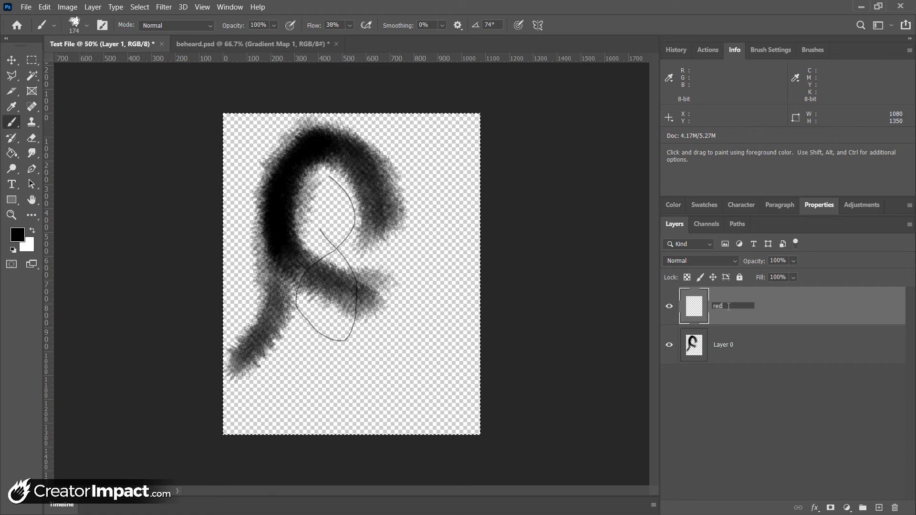
pyautogui.press('Return')
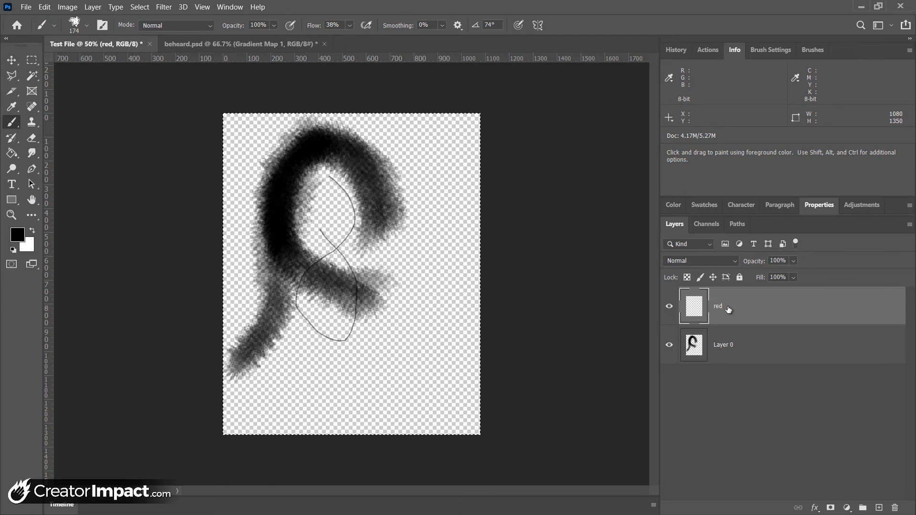
# Step: Try a white stroke on the red layer with the colors swapped, undo it, and make black the foreground color again
pyautogui.click(32, 231)
pyautogui.moveTo(279, 199)
pyautogui.mouseDown()
pyautogui.moveTo(302, 220)
pyautogui.moveTo(273, 258)
pyautogui.moveTo(290, 222)
pyautogui.moveTo(273, 183)
pyautogui.moveTo(286, 213)
pyautogui.moveTo(275, 265)
pyautogui.mouseUp()
pyautogui.hotkey('ctrl', 'z')
pyautogui.hotkey('ctrl', 'z')
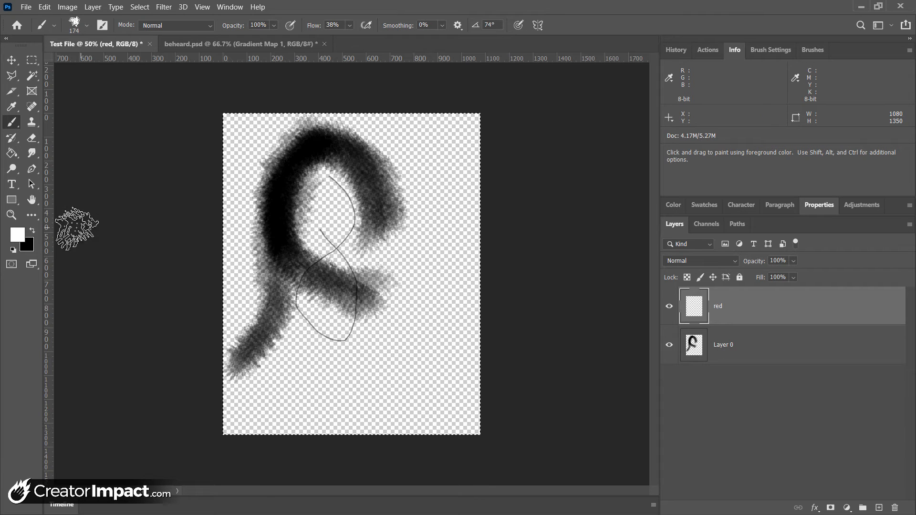
pyautogui.click(32, 231)
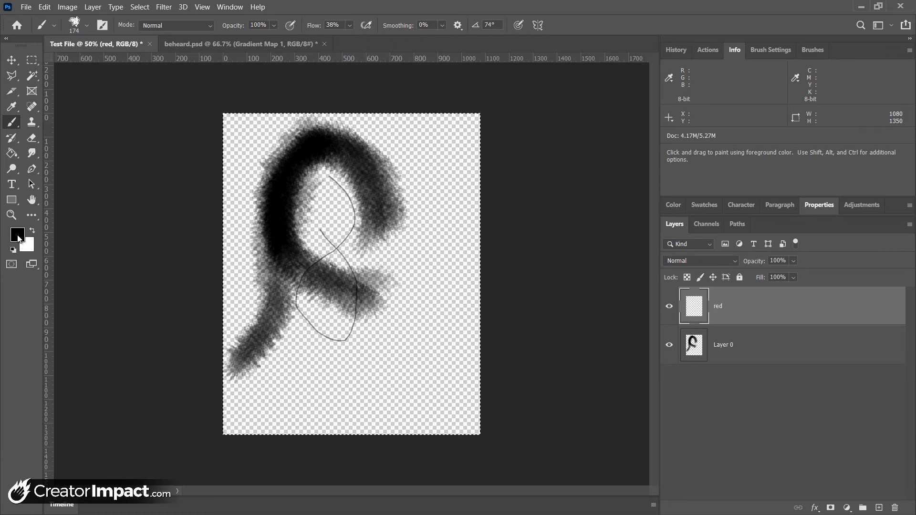
# Step: Explore teal and dark red hues for the foreground color, and pick pure red ff0000 in the Color Picker
pyautogui.click(17, 234)
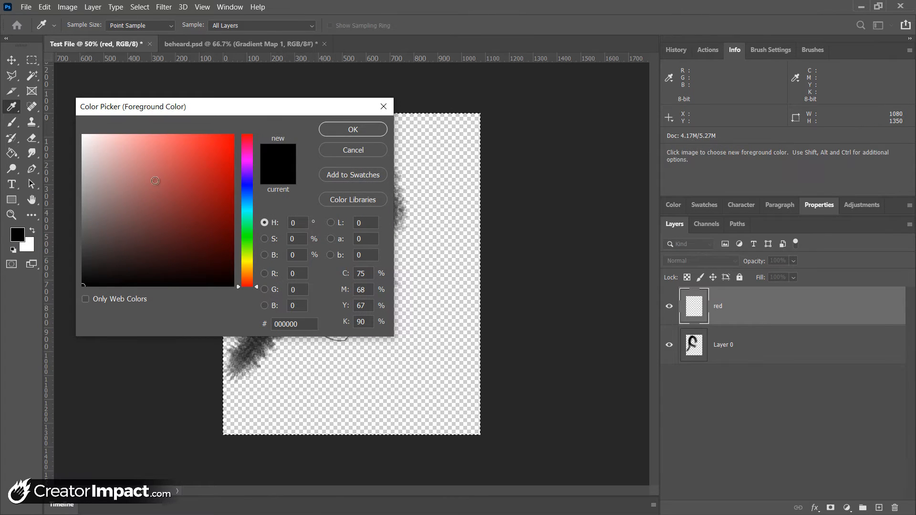
pyautogui.moveTo(248, 268); pyautogui.dragTo(245, 211)
pyautogui.moveTo(206, 158)
pyautogui.mouseDown()
pyautogui.moveTo(214, 149)
pyautogui.moveTo(165, 227)
pyautogui.mouseUp()
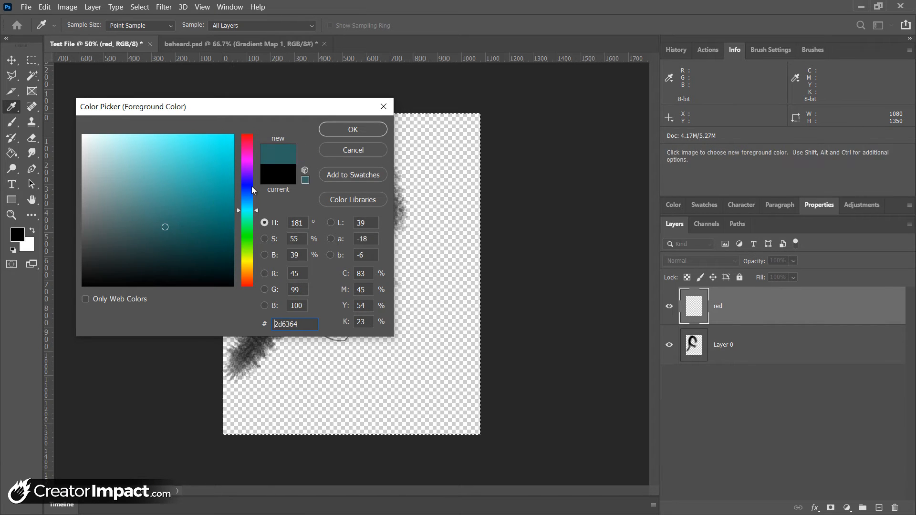
pyautogui.moveTo(242, 210); pyautogui.dragTo(248, 134)
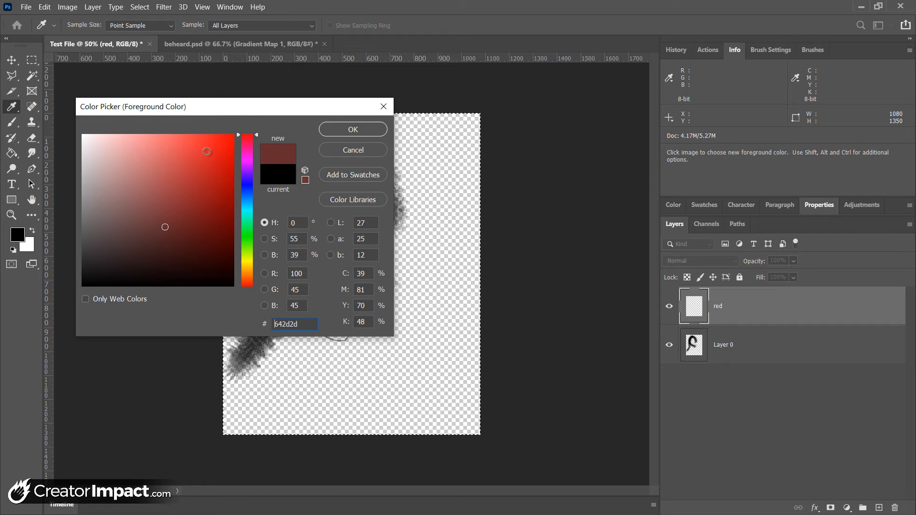
pyautogui.click(179, 183)
pyautogui.moveTo(179, 183); pyautogui.dragTo(245, 123)
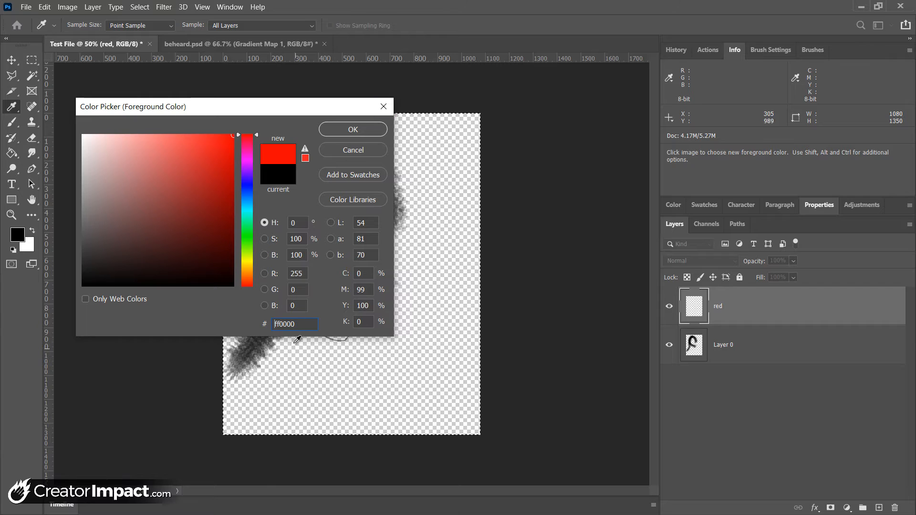
# Step: Try the hex codes ff9900 and ffff00 for the foreground color
pyautogui.moveTo(297, 323); pyautogui.dragTo(270, 324)
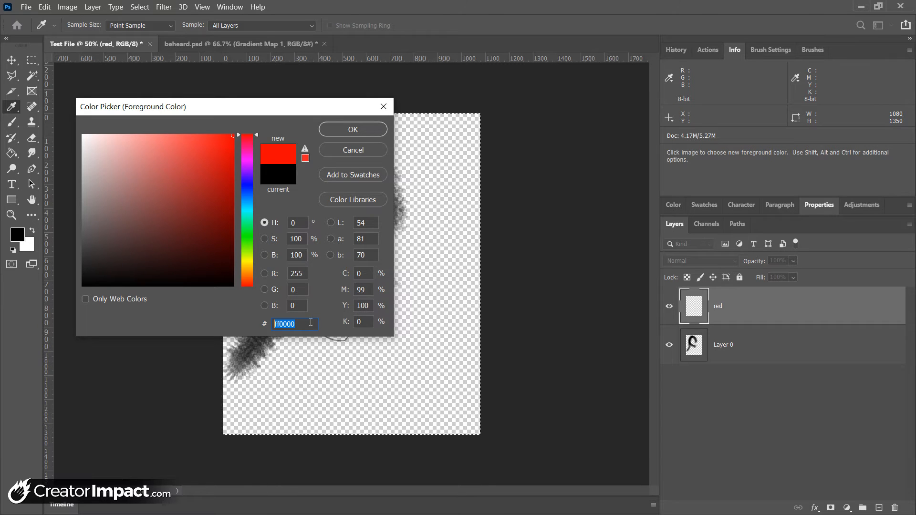
pyautogui.click(284, 327)
pyautogui.moveTo(285, 324); pyautogui.dragTo(279, 323)
pyautogui.write('99')
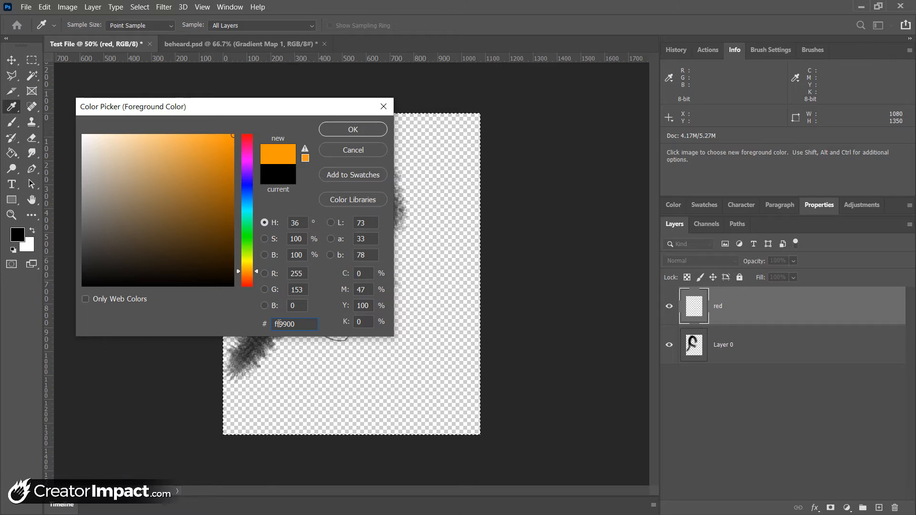
pyautogui.hotkey('shift', 'Left')
pyautogui.hotkey('shift', 'Left')
pyautogui.write('ff')
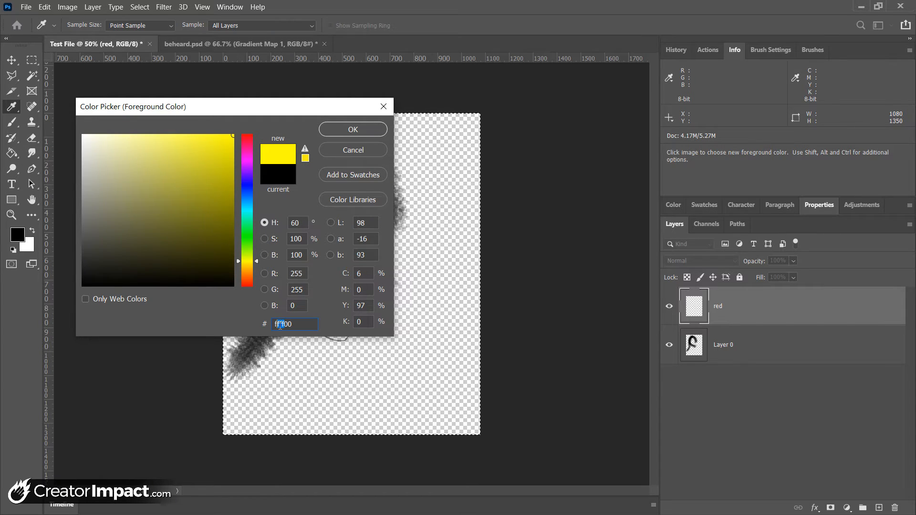
# Step: Return the foreground color to pure red ff0000 and accept it
pyautogui.write('f0000')
pyautogui.moveTo(244, 148); pyautogui.dragTo(245, 128)
pyautogui.moveTo(200, 178); pyautogui.dragTo(320, 122)
pyautogui.click(362, 127)
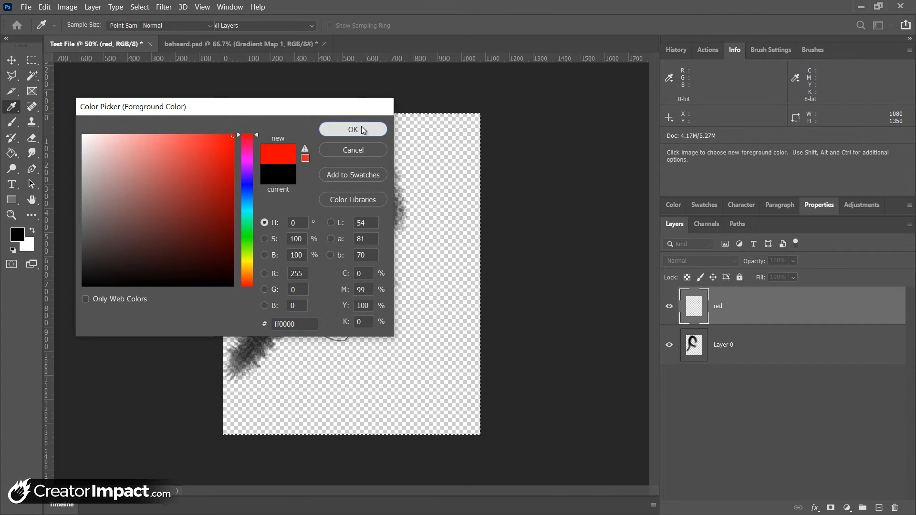
# Step: Paint broad red curved strokes over the black ones on the red layer with the 174 px pencil brush
pyautogui.press('b')
pyautogui.moveTo(427, 165)
pyautogui.mouseDown()
pyautogui.moveTo(359, 154)
pyautogui.moveTo(311, 181)
pyautogui.moveTo(373, 148)
pyautogui.moveTo(348, 148)
pyautogui.moveTo(301, 219)
pyautogui.moveTo(394, 265)
pyautogui.moveTo(392, 215)
pyautogui.moveTo(401, 239)
pyautogui.moveTo(332, 250)
pyautogui.moveTo(301, 243)
pyautogui.moveTo(389, 384)
pyautogui.moveTo(393, 291)
pyautogui.moveTo(421, 360)
pyautogui.moveTo(403, 396)
pyautogui.mouseUp()
pyautogui.moveTo(326, 286)
pyautogui.mouseDown()
pyautogui.moveTo(275, 310)
pyautogui.moveTo(280, 325)
pyautogui.moveTo(315, 267)
pyautogui.mouseUp()
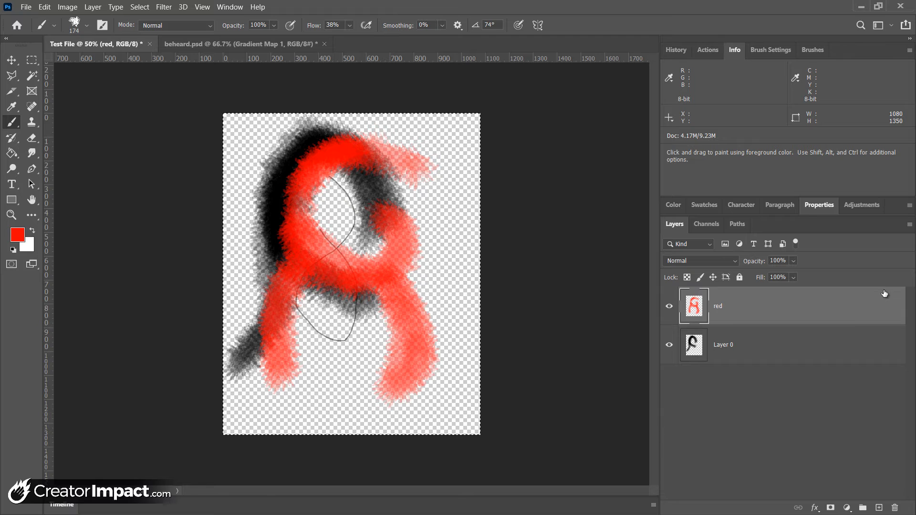
# Step: Move Layer 0's black strokes down and to the right, and shift the red layer's strokes up and to the left
pyautogui.click(734, 358)
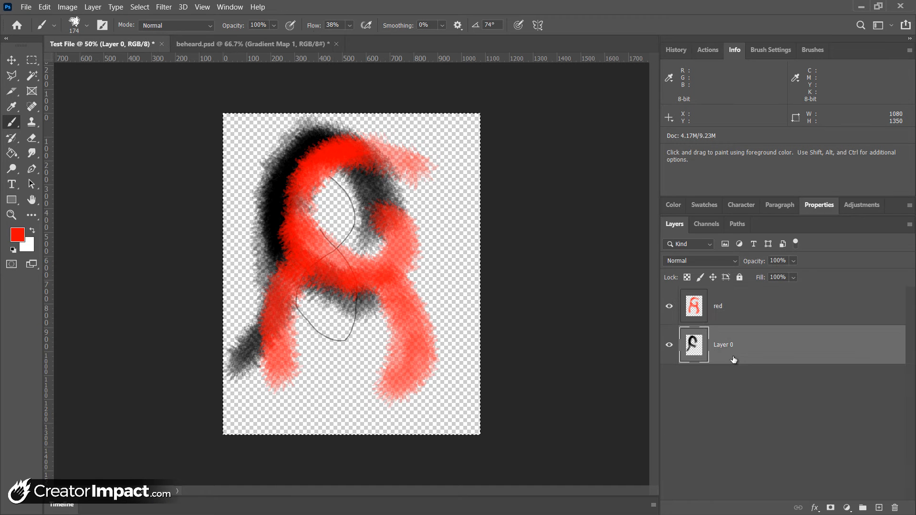
pyautogui.moveTo(411, 259); pyautogui.dragTo(453, 311)
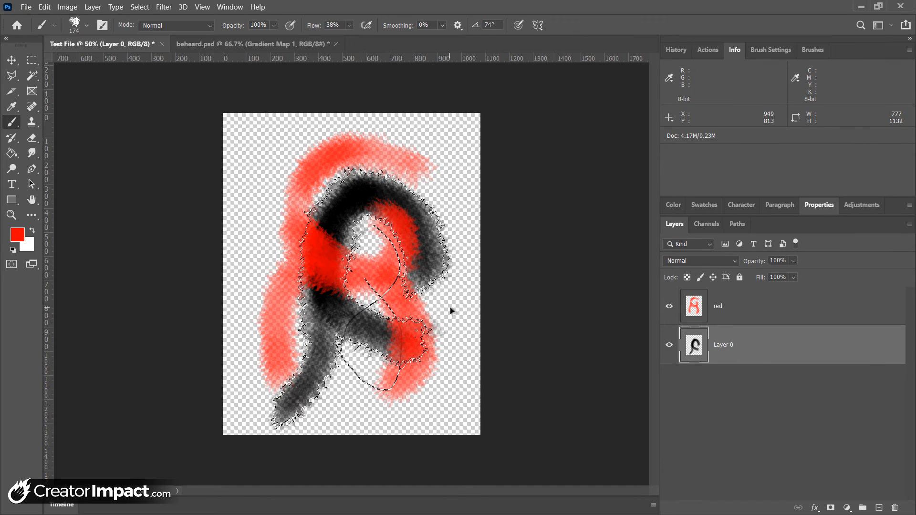
pyautogui.click(767, 311)
pyautogui.moveTo(483, 220)
pyautogui.mouseDown()
pyautogui.moveTo(441, 193)
pyautogui.moveTo(539, 253)
pyautogui.moveTo(460, 197)
pyautogui.mouseUp()
pyautogui.moveTo(291, 135); pyautogui.dragTo(294, 141)
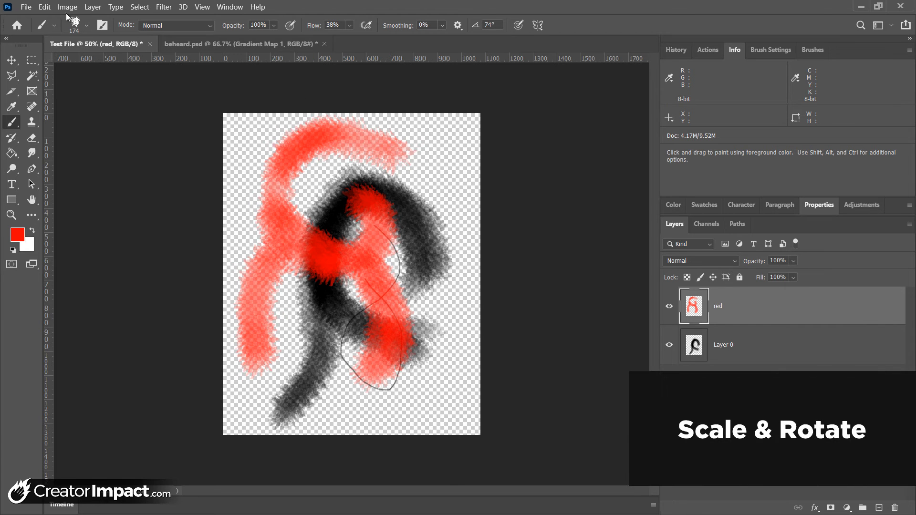
# Step: Bring up the Transform options for the red layer
pyautogui.click(44, 6)
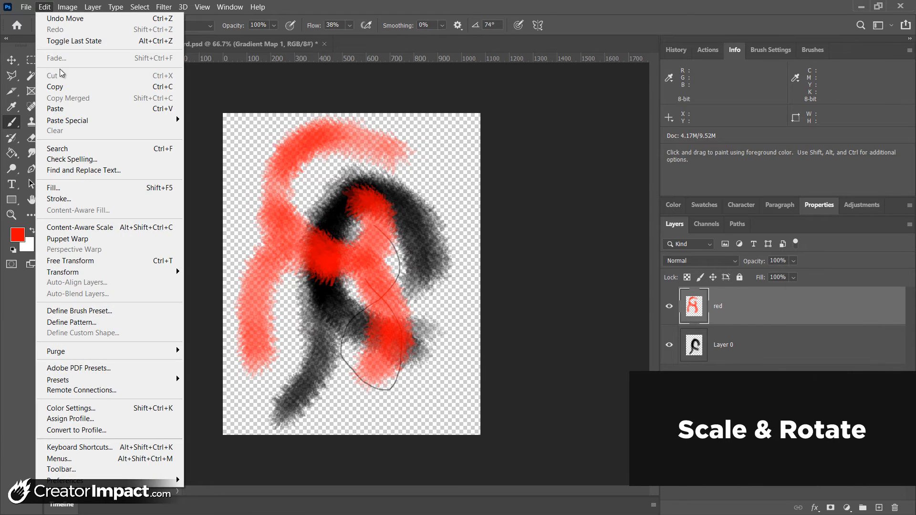
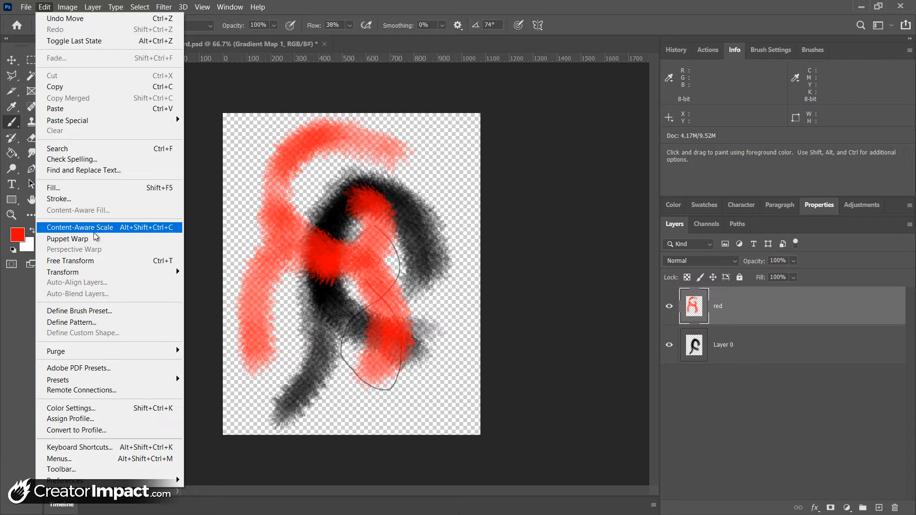
pyautogui.moveTo(54, 272)
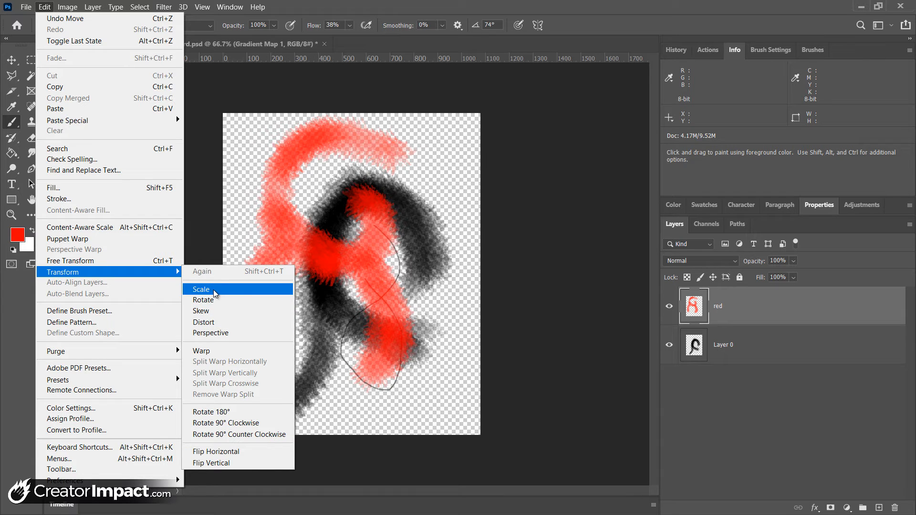
# Step: Scale the red layer's strokes to about 87.6% and rotate them to about 39 degrees
pyautogui.click(213, 290)
pyautogui.moveTo(399, 374)
pyautogui.mouseDown()
pyautogui.moveTo(368, 282)
pyautogui.moveTo(395, 359)
pyautogui.mouseUp()
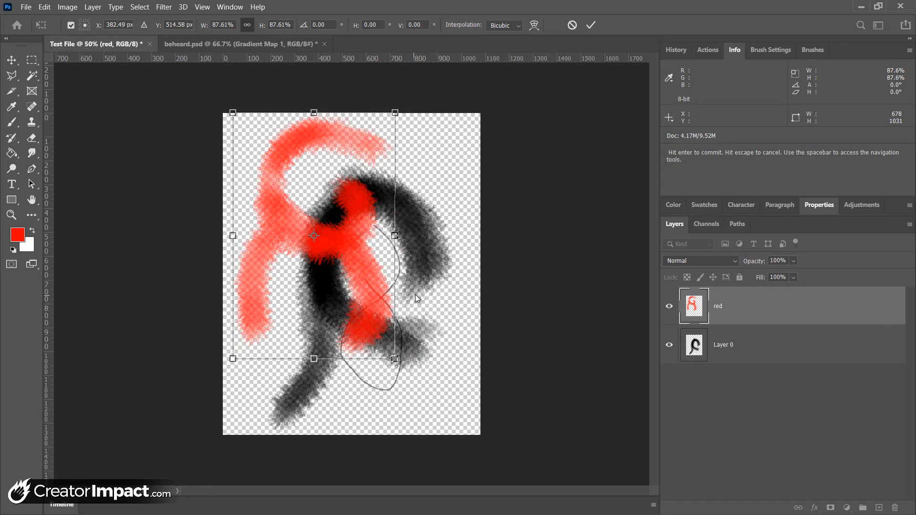
pyautogui.click(44, 6)
pyautogui.moveTo(84, 273)
pyautogui.click(205, 299)
pyautogui.moveTo(410, 238); pyautogui.dragTo(398, 311)
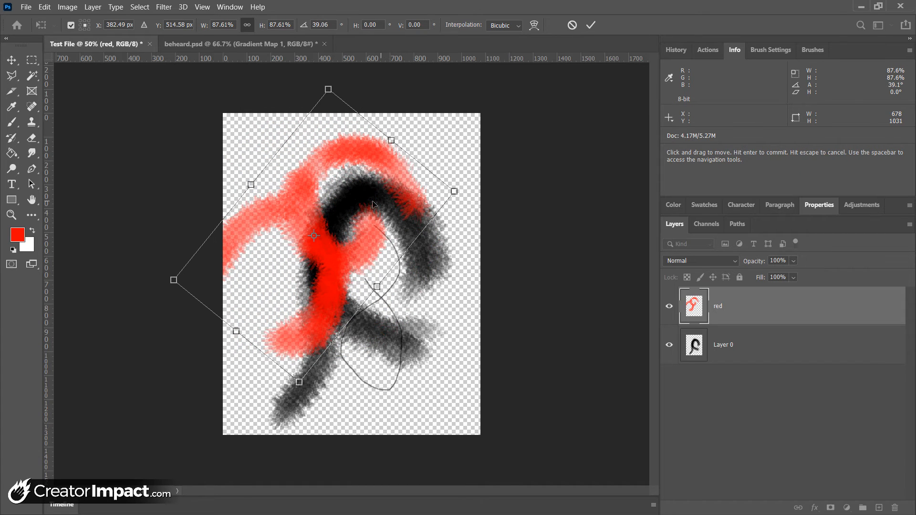
# Step: Move the red strokes to the canvas's horizontal centre and rotate them to about -15.5 degrees with Free Transform
pyautogui.moveTo(301, 188); pyautogui.dragTo(339, 200)
pyautogui.click(45, 7)
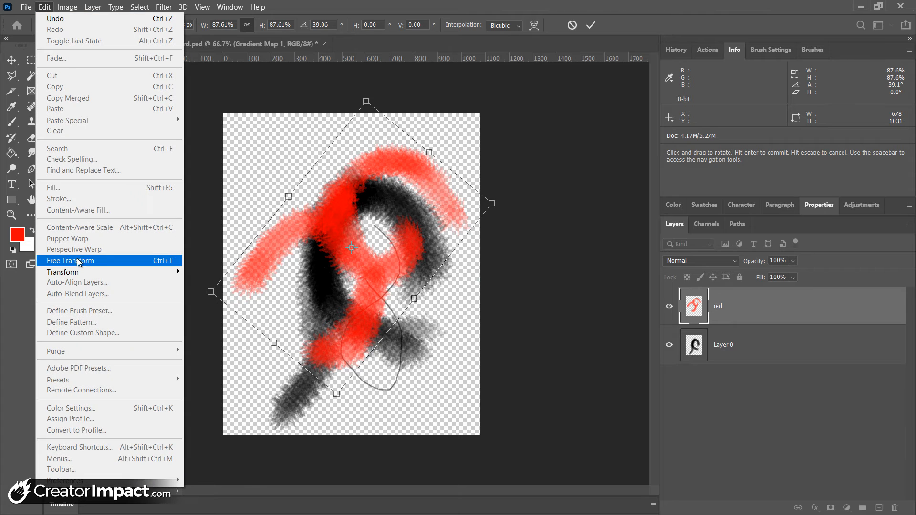
pyautogui.click(102, 263)
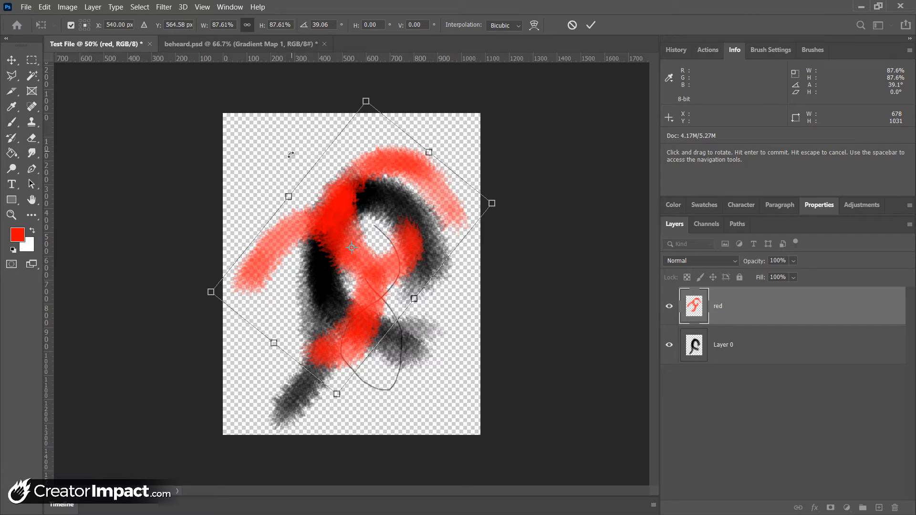
pyautogui.moveTo(370, 89); pyautogui.dragTo(311, 169)
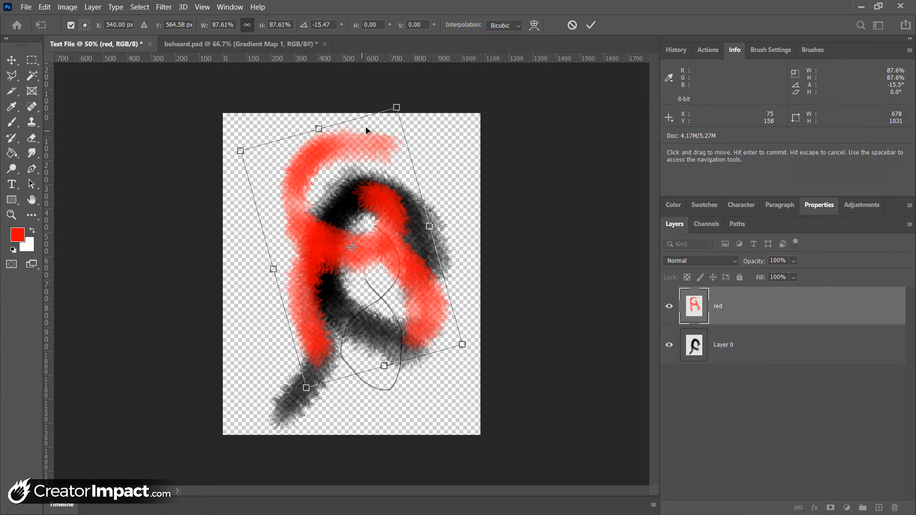
# Step: Scale the red strokes non-proportionally to about 84.3% width and 70.3% height, and apply the transformation
pyautogui.moveTo(392, 111); pyautogui.dragTo(404, 133)
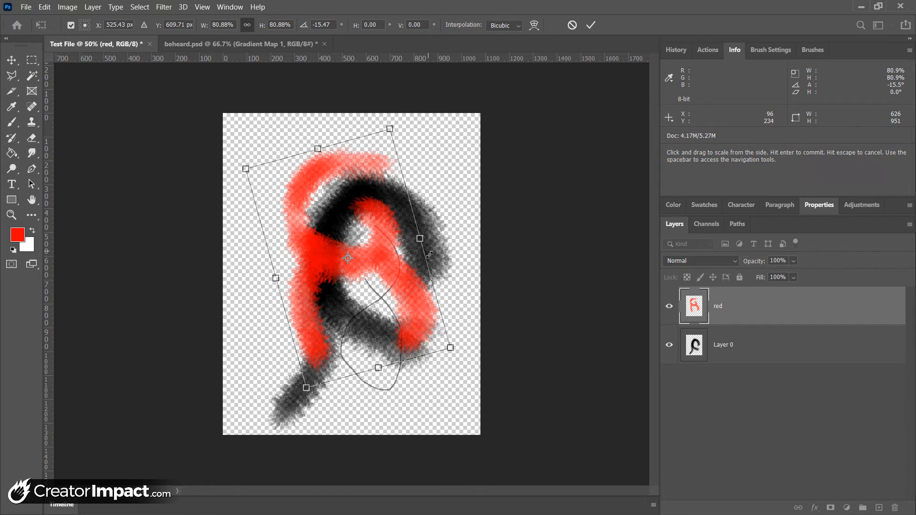
pyautogui.click(247, 25)
pyautogui.moveTo(420, 239); pyautogui.dragTo(404, 223)
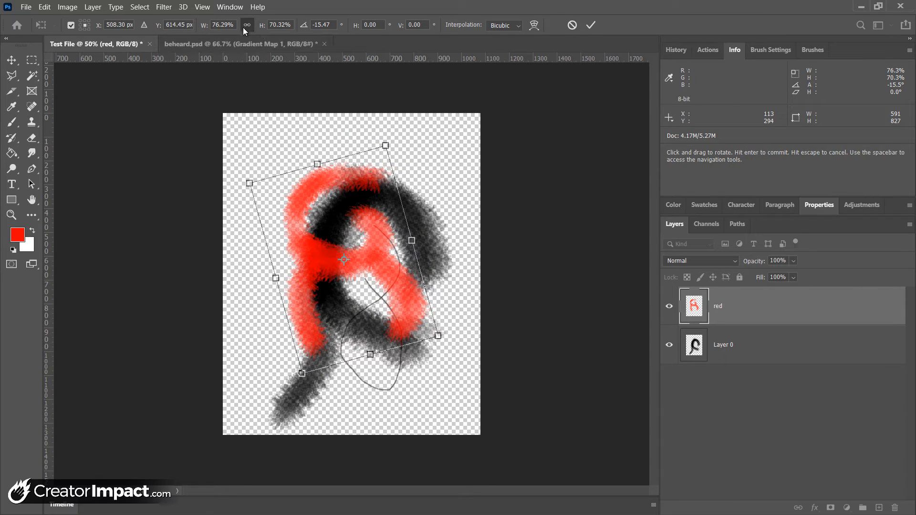
pyautogui.moveTo(415, 258); pyautogui.dragTo(426, 237)
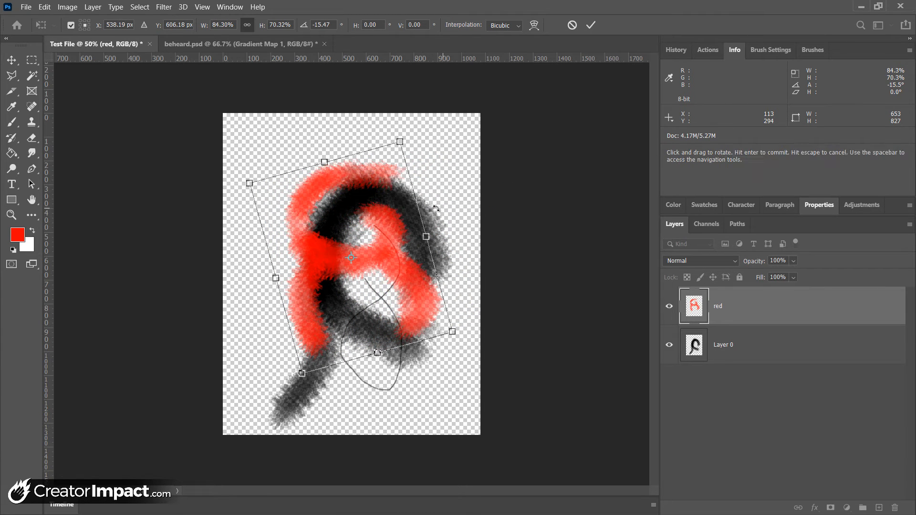
pyautogui.press('Return')
pyautogui.click(44, 6)
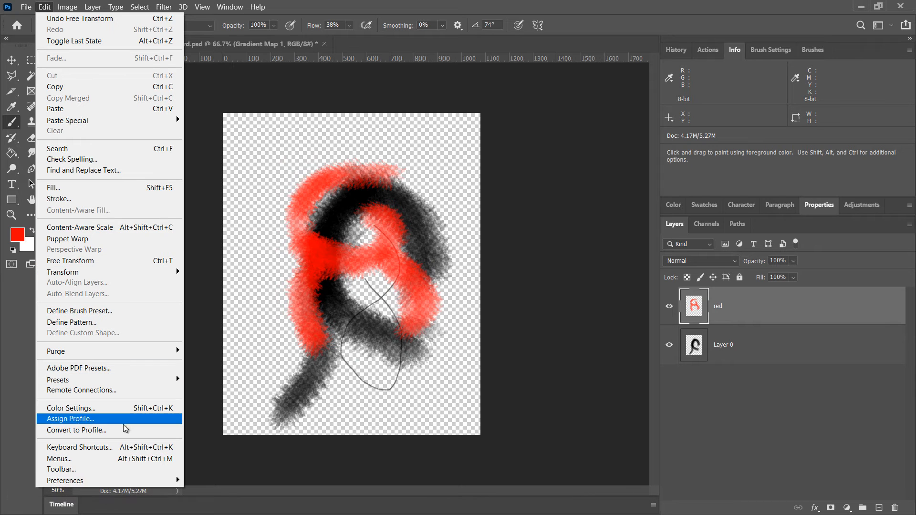
pyautogui.moveTo(107, 483)
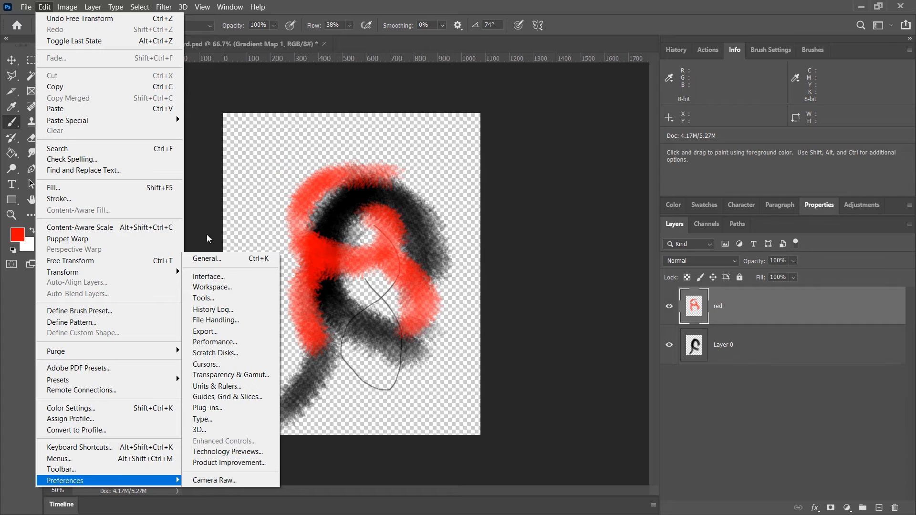
pyautogui.click(516, 77)
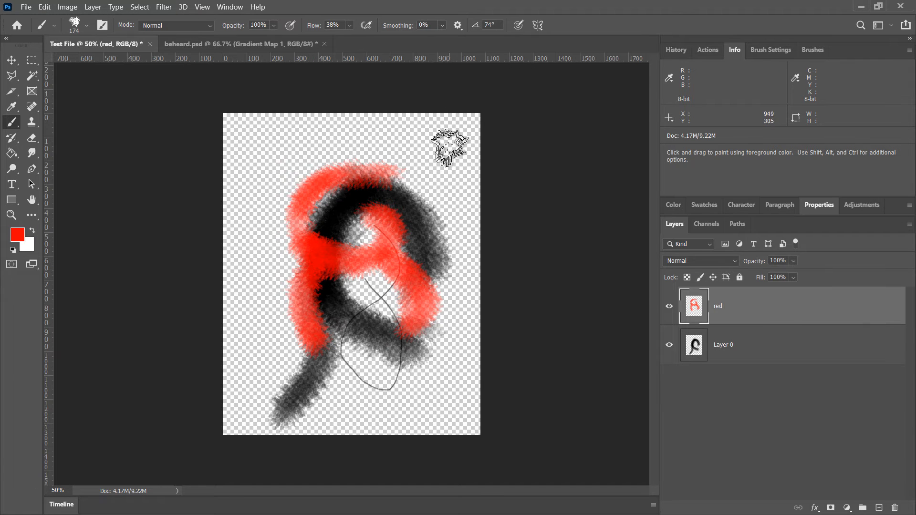
# Step: Move the red strokes toward the canvas's upper left and the black strokes on Layer 0 slightly to the right
pyautogui.moveTo(299, 264)
pyautogui.mouseDown()
pyautogui.moveTo(271, 229)
pyautogui.moveTo(334, 244)
pyautogui.moveTo(279, 231)
pyautogui.mouseUp()
pyautogui.click(739, 350)
pyautogui.moveTo(334, 274); pyautogui.dragTo(394, 261)
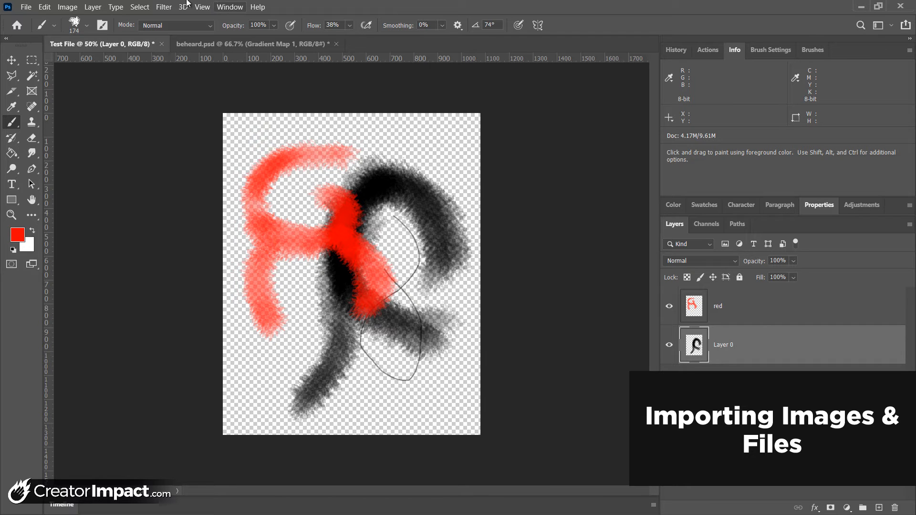
# Step: Place the stolensuccess image as an embedded file and reorder its layer below Layer 0
pyautogui.click(28, 8)
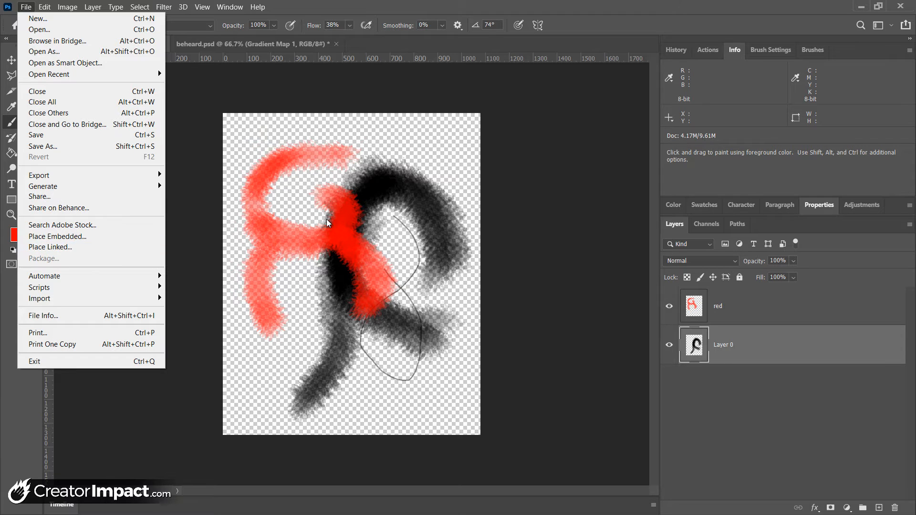
pyautogui.click(54, 235)
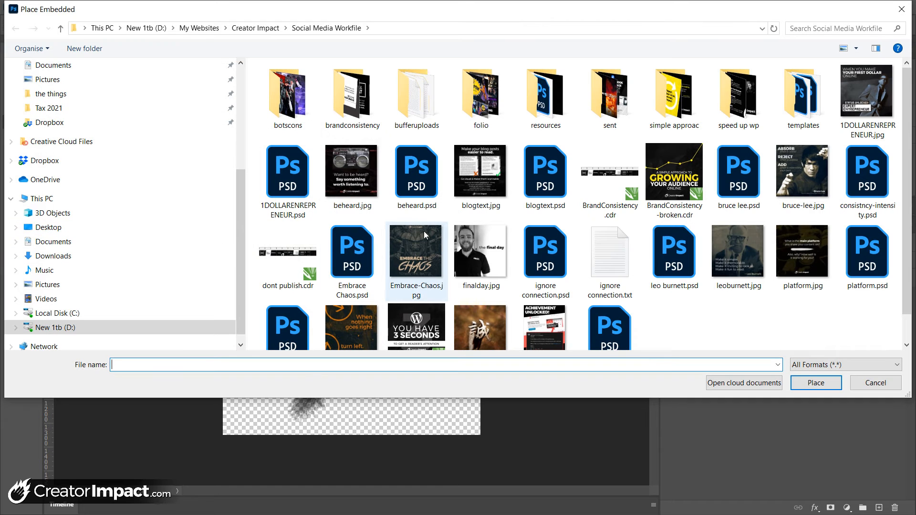
pyautogui.doubleClick(468, 319)
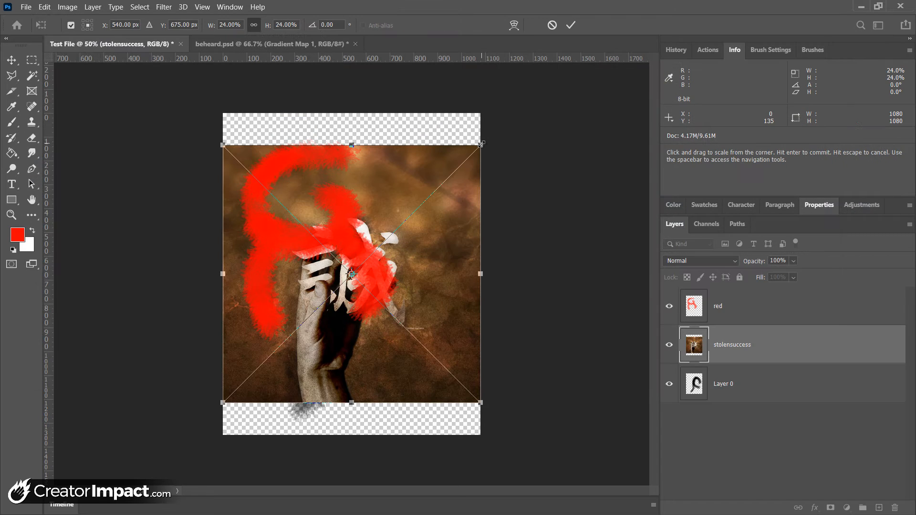
pyautogui.press('Return')
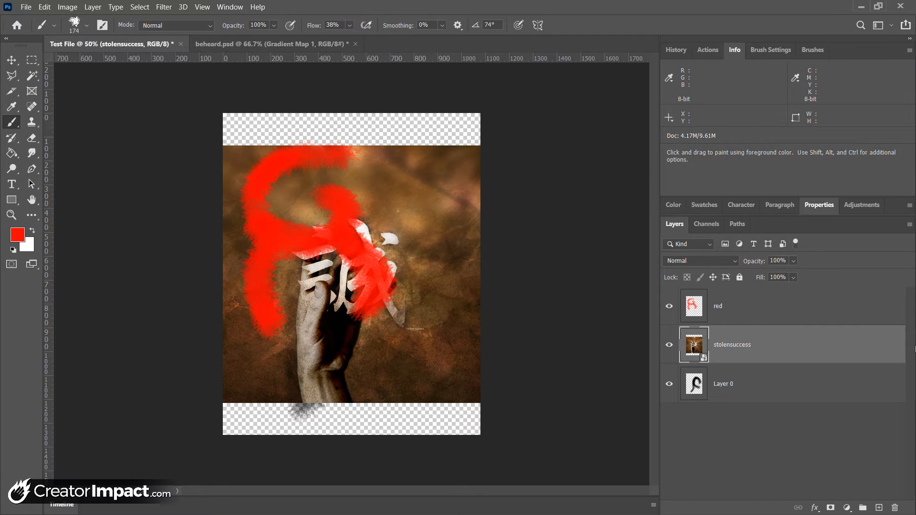
pyautogui.moveTo(747, 350); pyautogui.dragTo(753, 397)
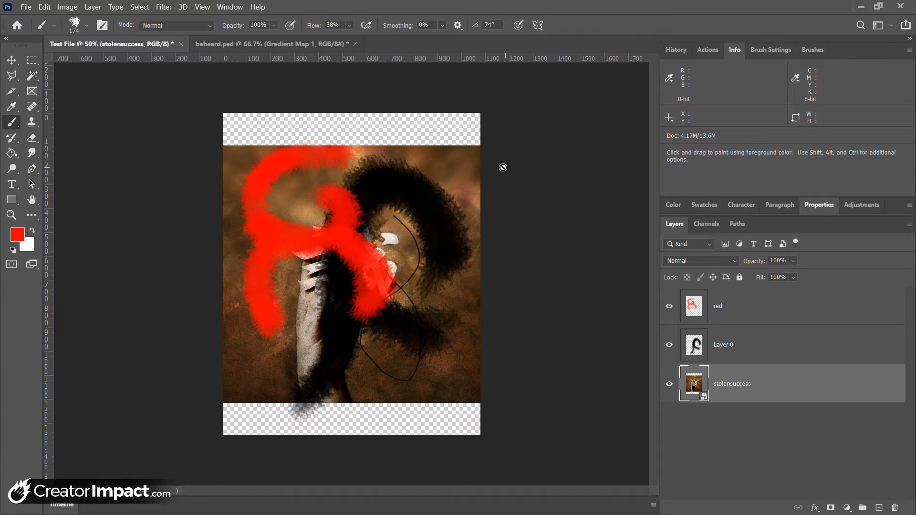
# Step: On the red layer, select a rectangle about 361 by 367 px over the central strokes and move its pixels to the right
pyautogui.click(726, 349)
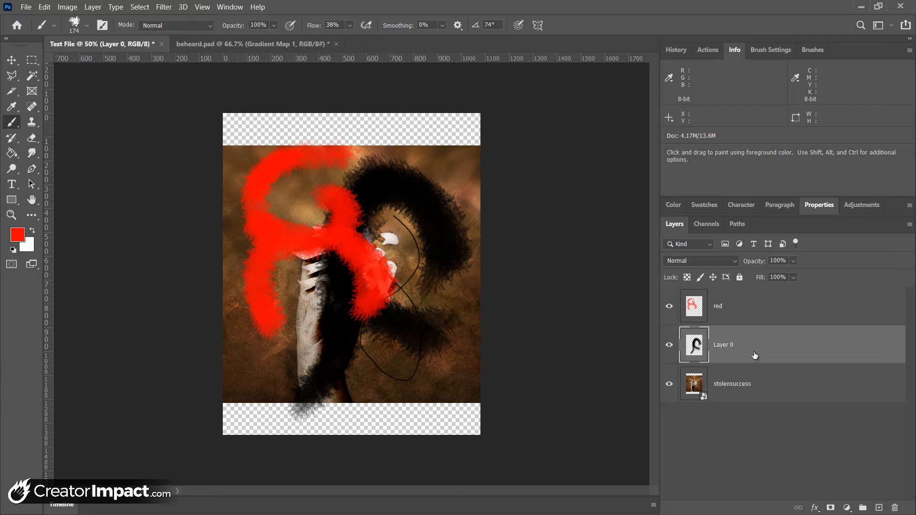
pyautogui.click(768, 377)
pyautogui.click(803, 308)
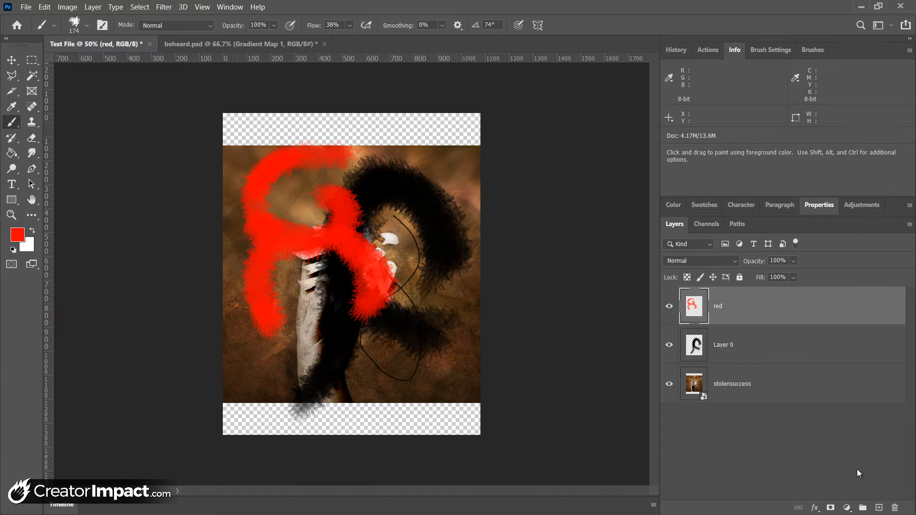
pyautogui.click(33, 65)
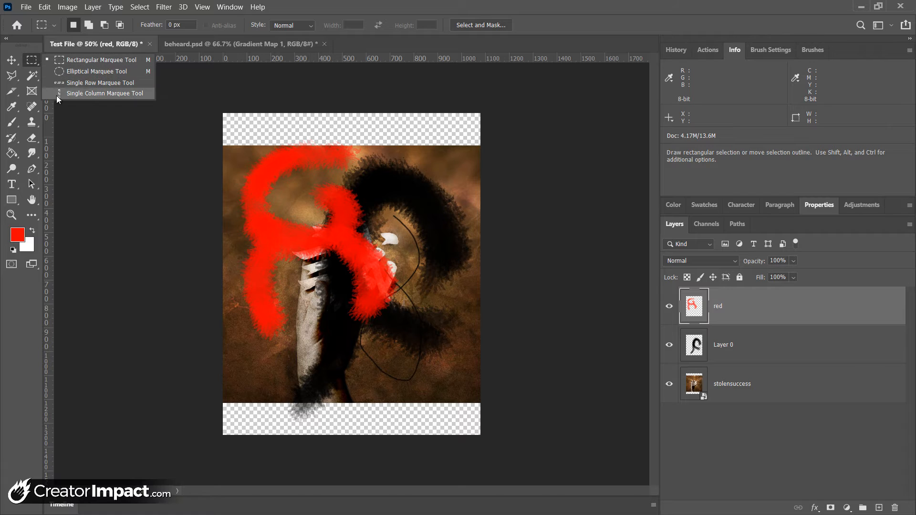
pyautogui.click(32, 62)
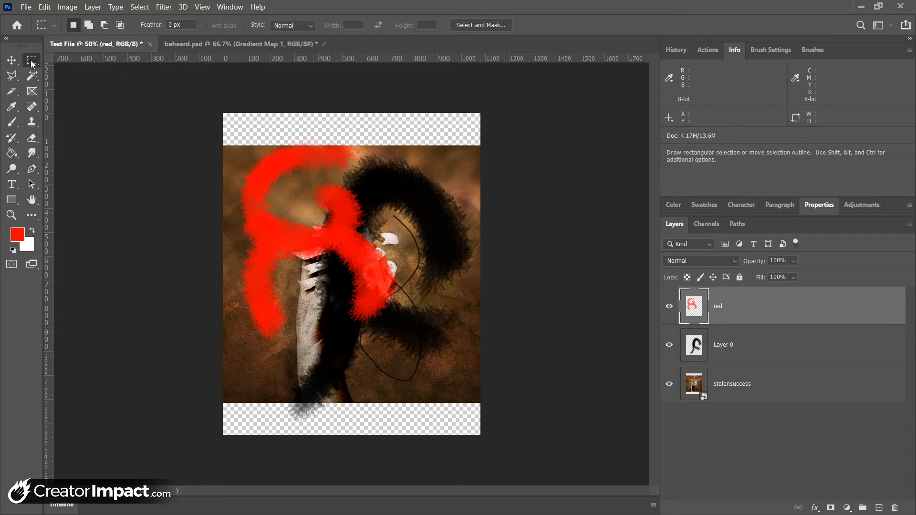
pyautogui.rightClick(32, 63)
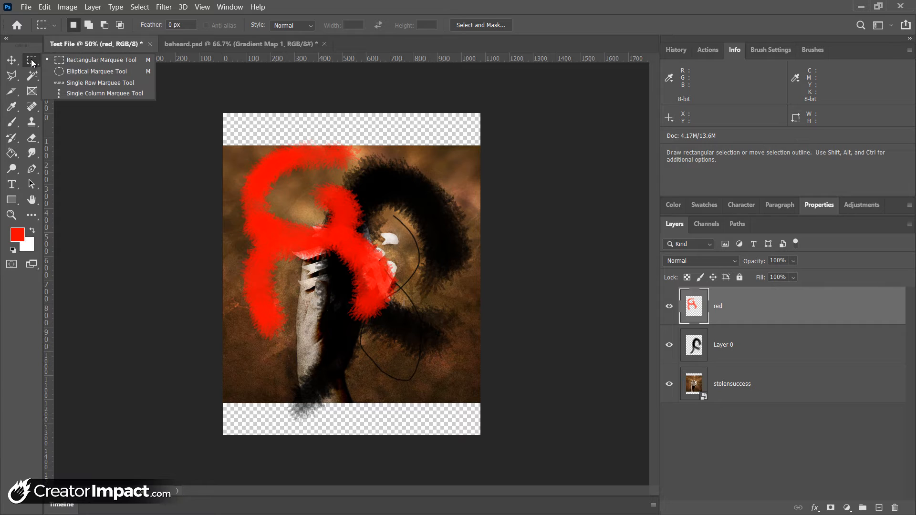
pyautogui.click(60, 61)
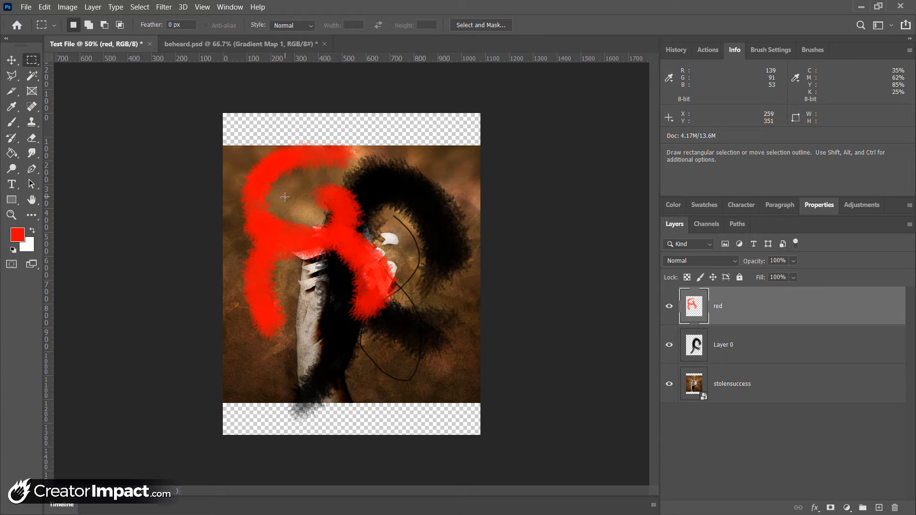
pyautogui.moveTo(282, 187)
pyautogui.mouseDown()
pyautogui.moveTo(352, 209)
pyautogui.moveTo(368, 275)
pyautogui.mouseUp()
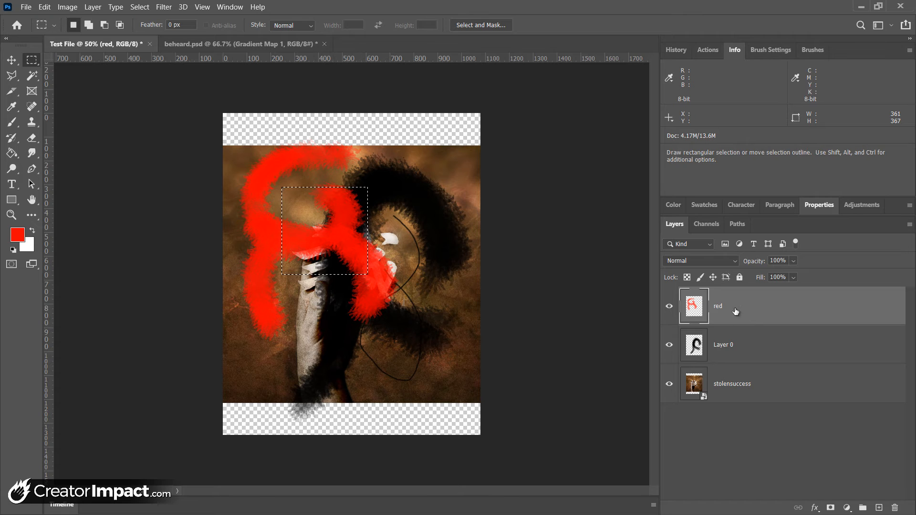
pyautogui.moveTo(329, 231); pyautogui.dragTo(433, 221)
# Step: Delete a narrow rectangular patch from the left red stroke and marquee an area about 179 by 157 px around its upper curve
pyautogui.moveTo(299, 226); pyautogui.dragTo(240, 248)
pyautogui.press('Delete')
pyautogui.hotkey('ctrl', 'd')
pyautogui.moveTo(247, 151); pyautogui.dragTo(290, 187)
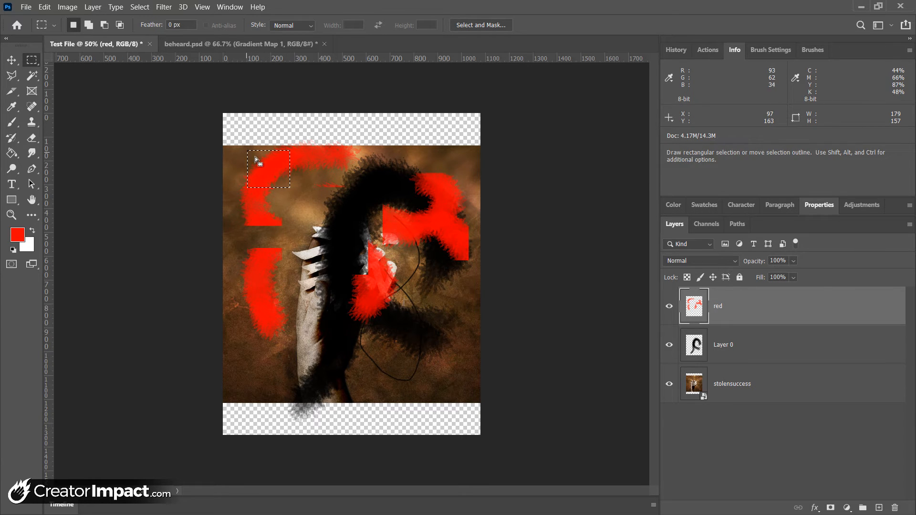
# Step: Select an elliptical area over the right-hand red strokes with the Elliptical Marquee and move its pixels to the left
pyautogui.rightClick(33, 62)
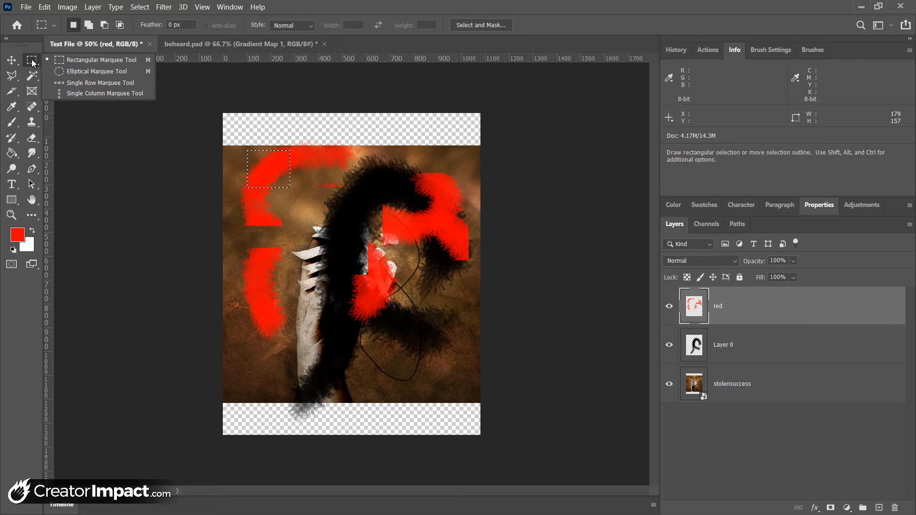
pyautogui.click(78, 73)
pyautogui.moveTo(334, 196); pyautogui.dragTo(442, 282)
pyautogui.moveTo(406, 241); pyautogui.dragTo(333, 234)
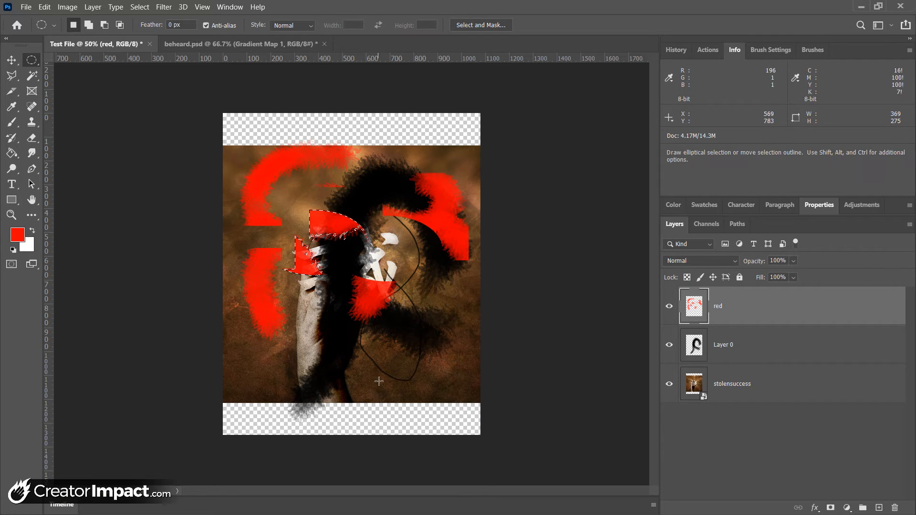
# Step: Shift the selected red piece slightly downward, deselect it, and make single-row selections across the canvas with the Single Row Marquee
pyautogui.rightClick(33, 60)
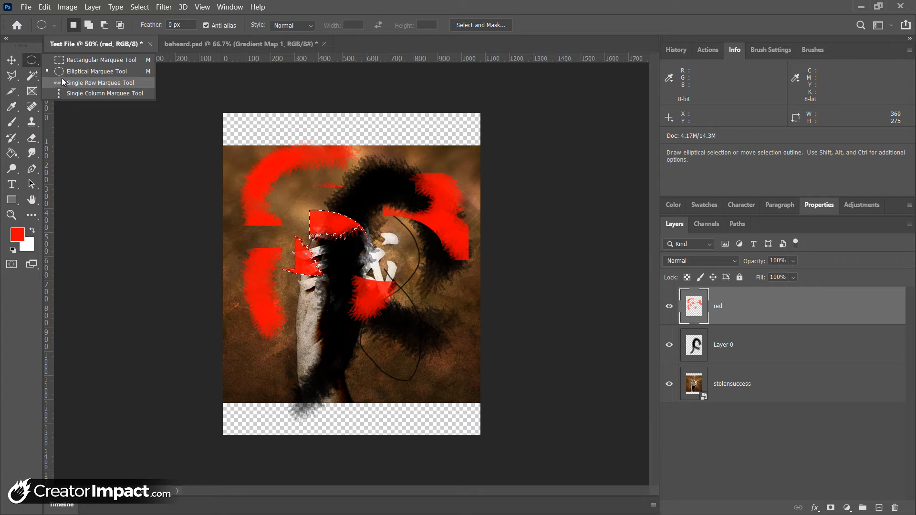
pyautogui.click(73, 83)
pyautogui.moveTo(317, 221); pyautogui.dragTo(326, 253)
pyautogui.hotkey('ctrl', 'd')
pyautogui.moveTo(324, 199)
pyautogui.mouseDown()
pyautogui.moveTo(331, 230)
pyautogui.moveTo(333, 136)
pyautogui.moveTo(336, 212)
pyautogui.mouseUp()
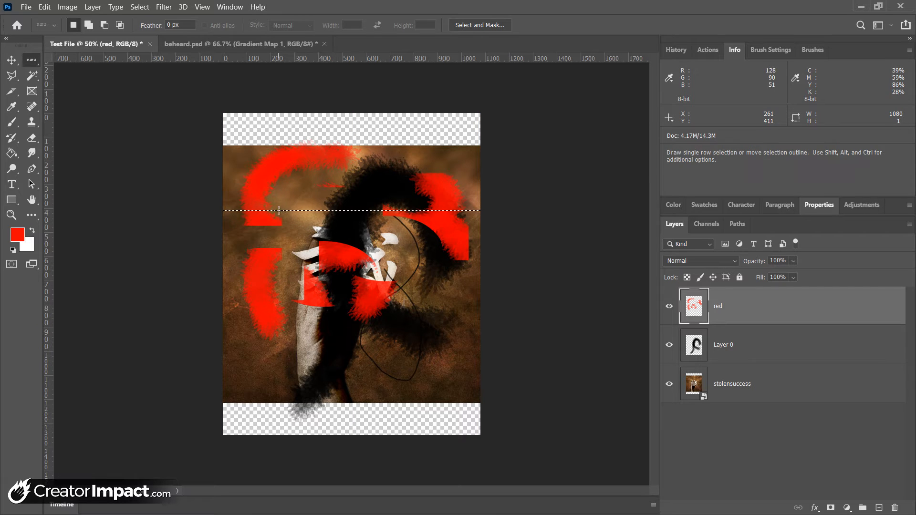
pyautogui.moveTo(240, 238); pyautogui.dragTo(314, 270)
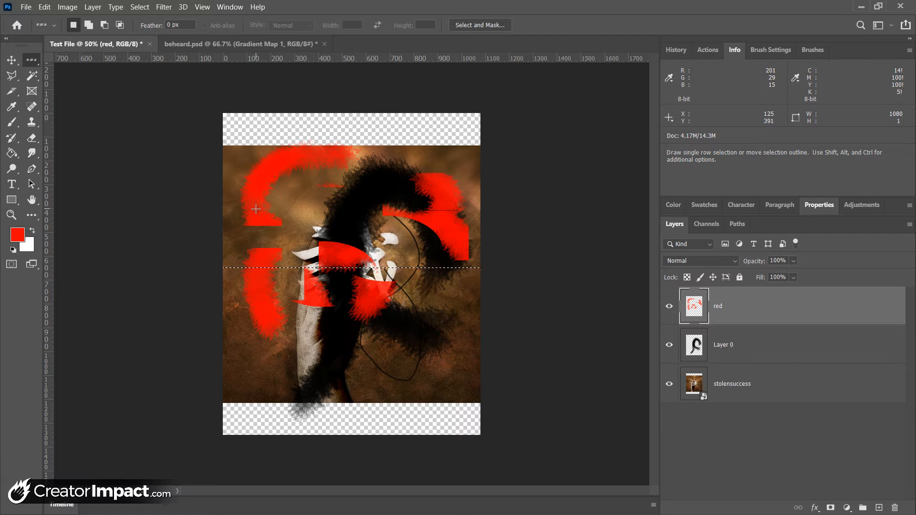
# Step: Make a one-pixel-wide vertical selection through the red strokes with the Single Column Marquee and clear it
pyautogui.click(53, 25)
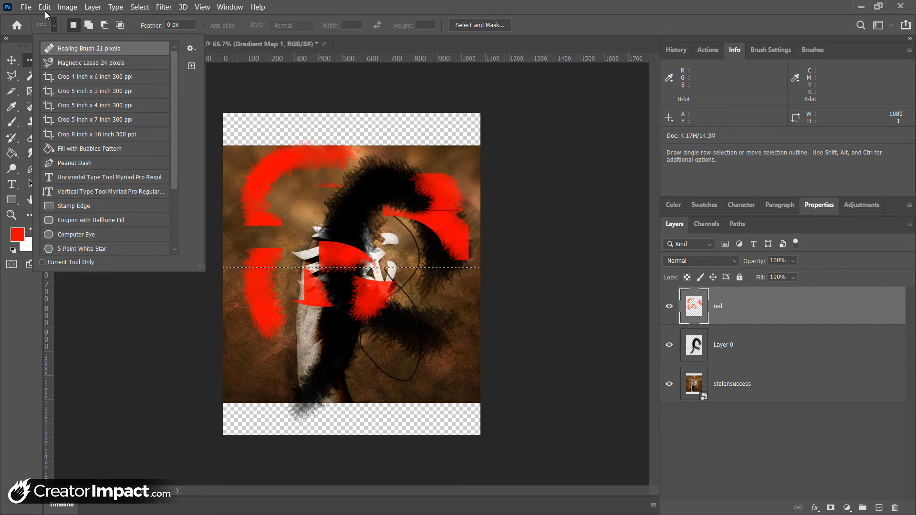
pyautogui.click(67, 7)
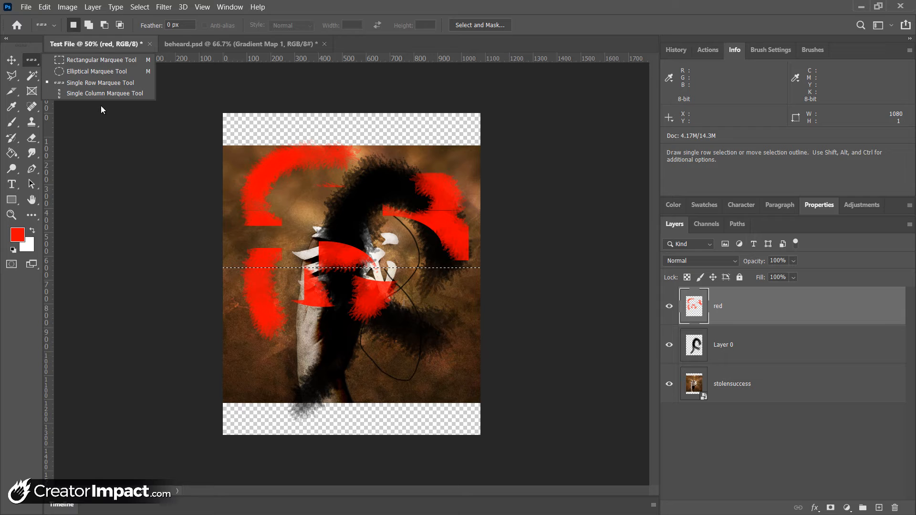
pyautogui.click(102, 94)
pyautogui.click(277, 190)
pyautogui.hotkey('ctrl', 'd')
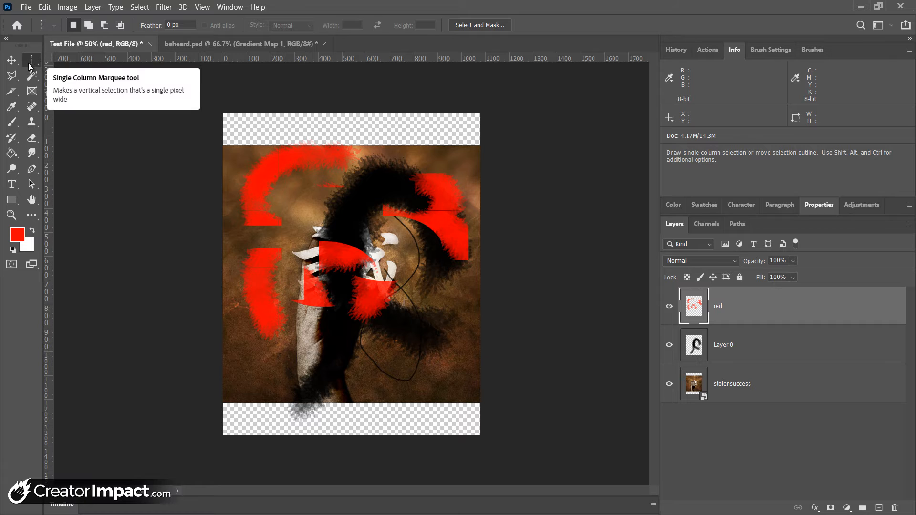
# Step: Draw a freehand selection about 913 by 413 px across the upper strokes with the Lasso tool
pyautogui.click(12, 77)
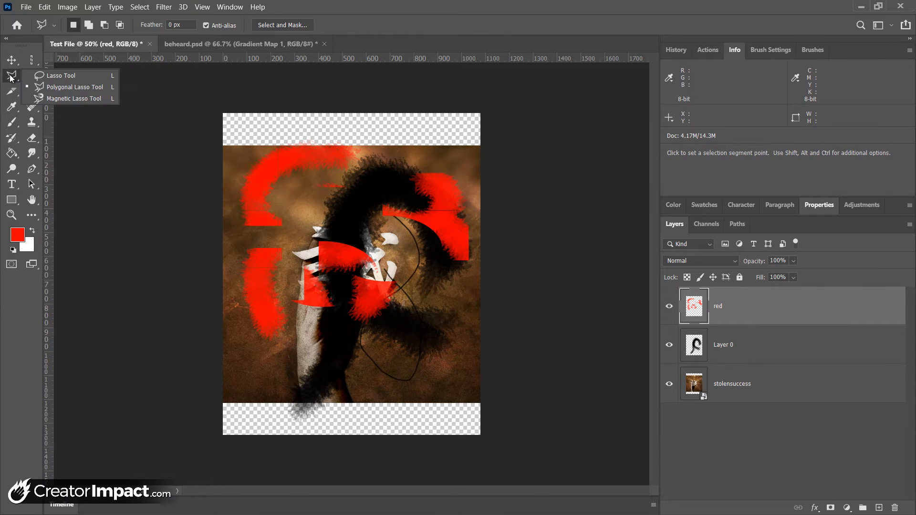
pyautogui.click(68, 78)
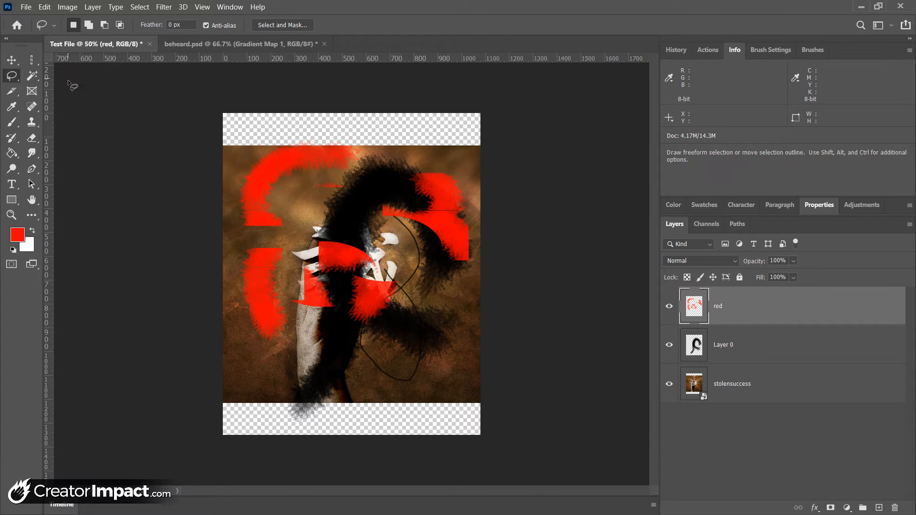
pyautogui.moveTo(349, 206)
pyautogui.mouseDown()
pyautogui.moveTo(278, 177)
pyautogui.moveTo(260, 221)
pyautogui.moveTo(347, 250)
pyautogui.moveTo(410, 198)
pyautogui.moveTo(473, 242)
pyautogui.moveTo(431, 270)
pyautogui.moveTo(345, 213)
pyautogui.mouseUp()
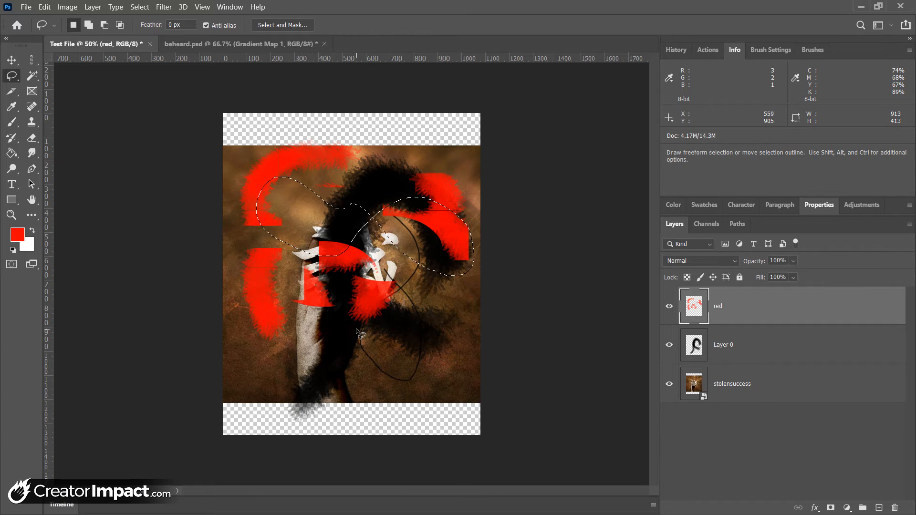
# Step: Outline a closed selection about 815 by 781 px around the central strokes with the Polygonal Lasso tool
pyautogui.rightClick(12, 77)
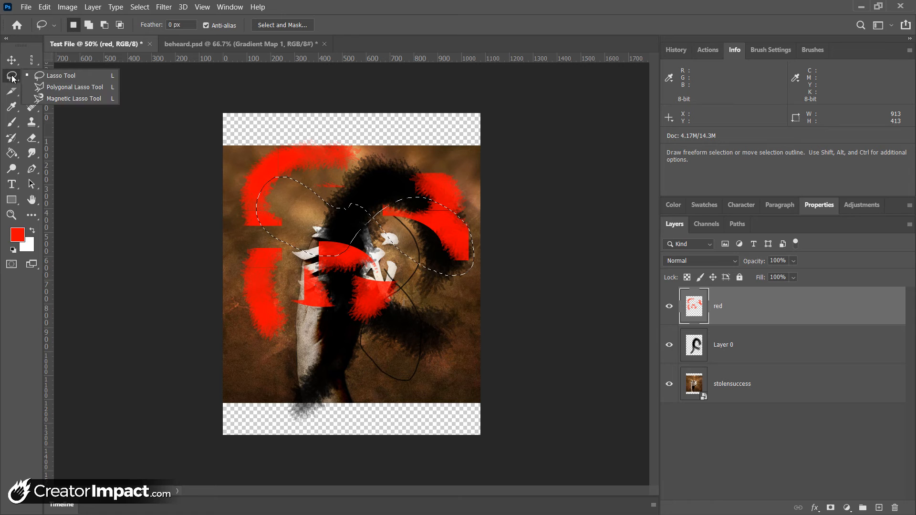
pyautogui.click(67, 87)
pyautogui.click(336, 154)
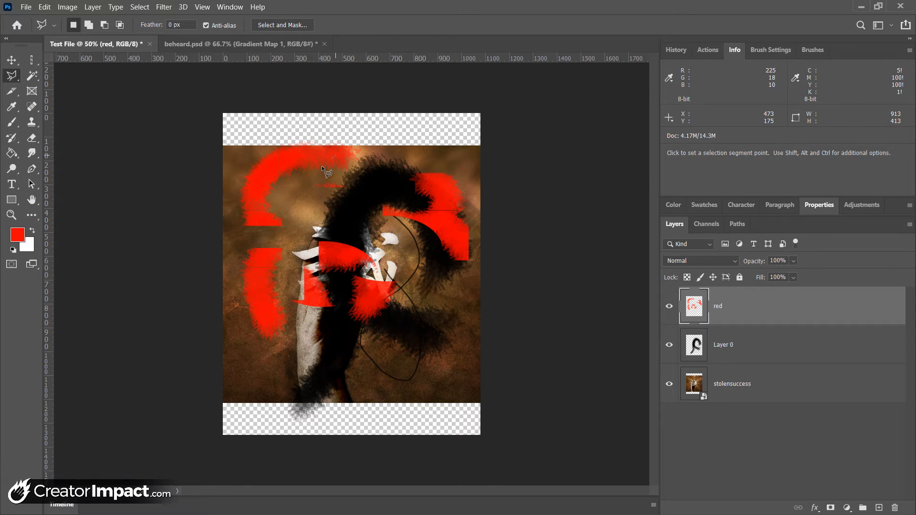
pyautogui.click(253, 203)
pyautogui.click(256, 275)
pyautogui.click(332, 333)
pyautogui.click(429, 328)
pyautogui.click(447, 171)
pyautogui.click(370, 161)
pyautogui.moveTo(367, 165)
pyautogui.mouseDown()
pyautogui.moveTo(363, 188)
pyautogui.moveTo(347, 147)
pyautogui.mouseUp()
pyautogui.click(336, 154)
# Step: Invert the polygonal selection and smooth it with a sample radius of 10 pixels
pyautogui.click(141, 8)
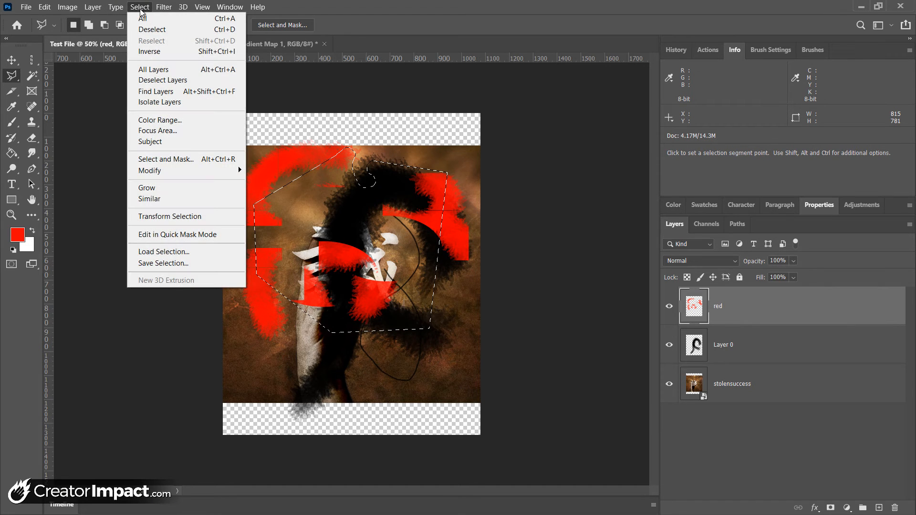
pyautogui.click(151, 52)
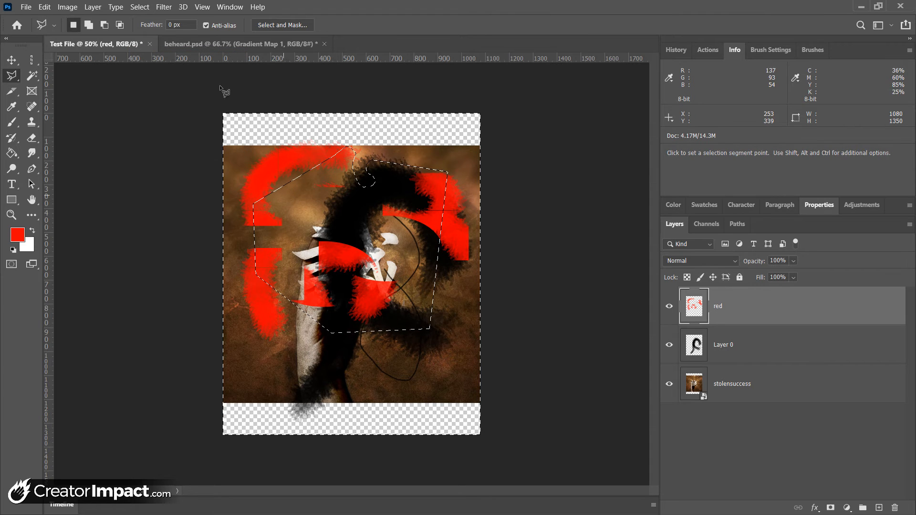
pyautogui.click(139, 7)
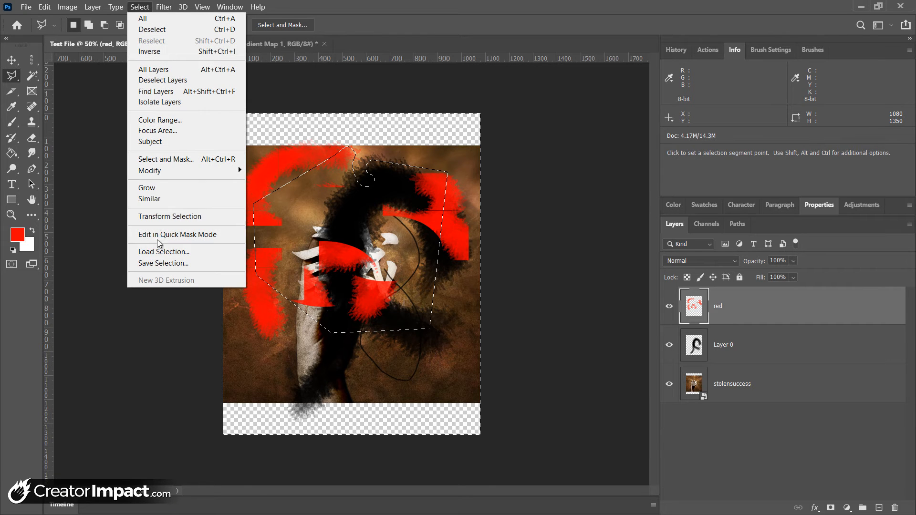
pyautogui.moveTo(167, 172)
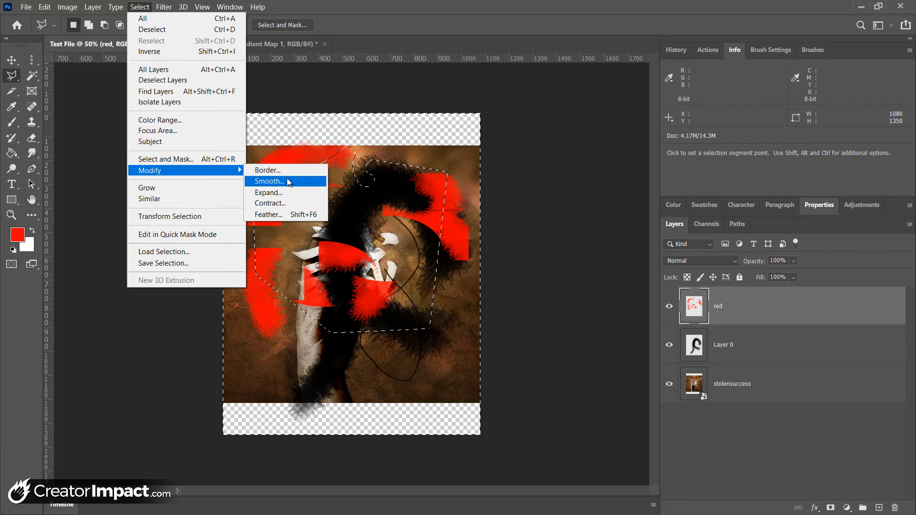
pyautogui.click(269, 182)
pyautogui.write('10')
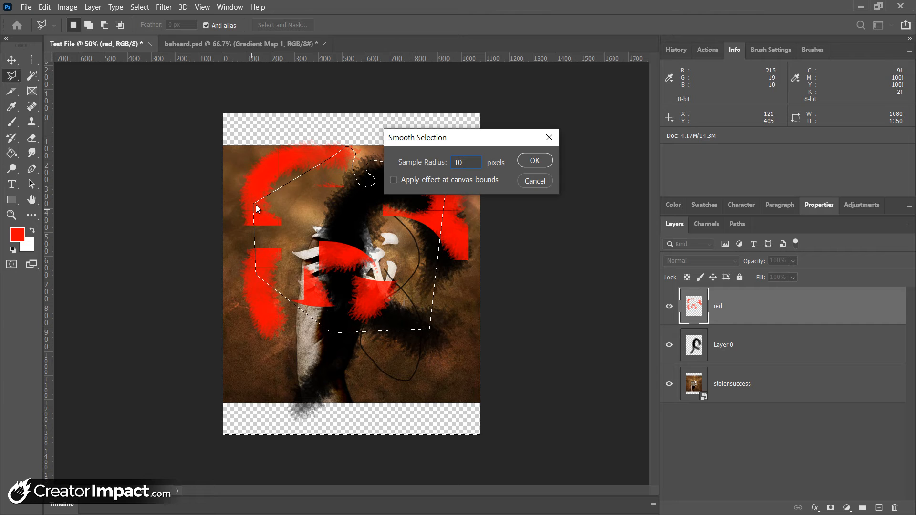
pyautogui.click(531, 160)
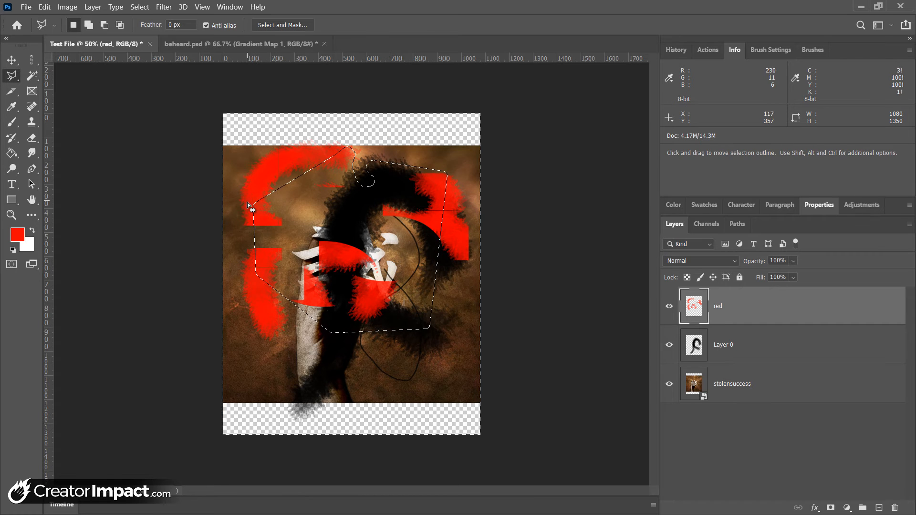
pyautogui.scroll(4, 253, 205)
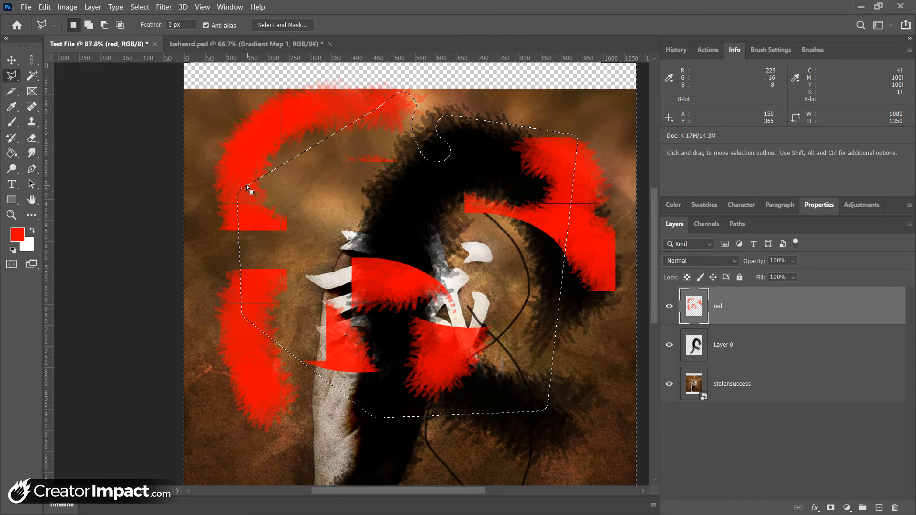
pyautogui.click(140, 7)
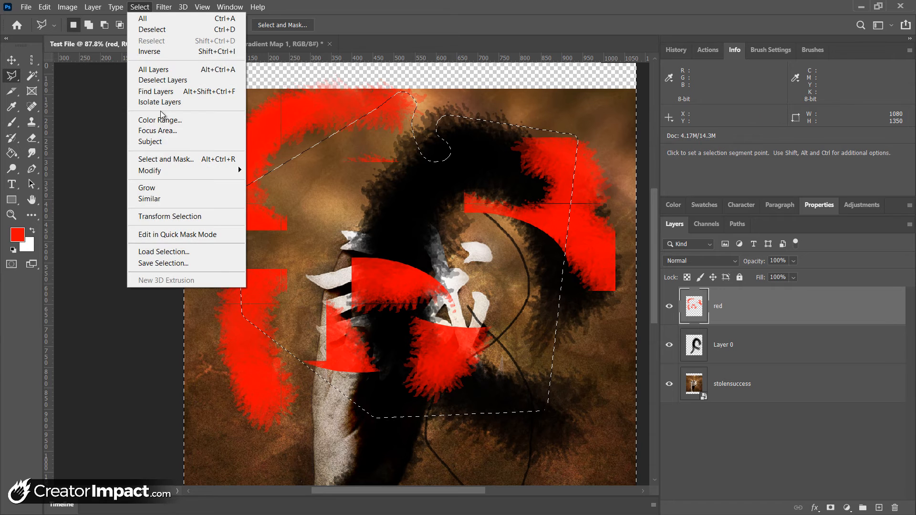
pyautogui.moveTo(176, 169)
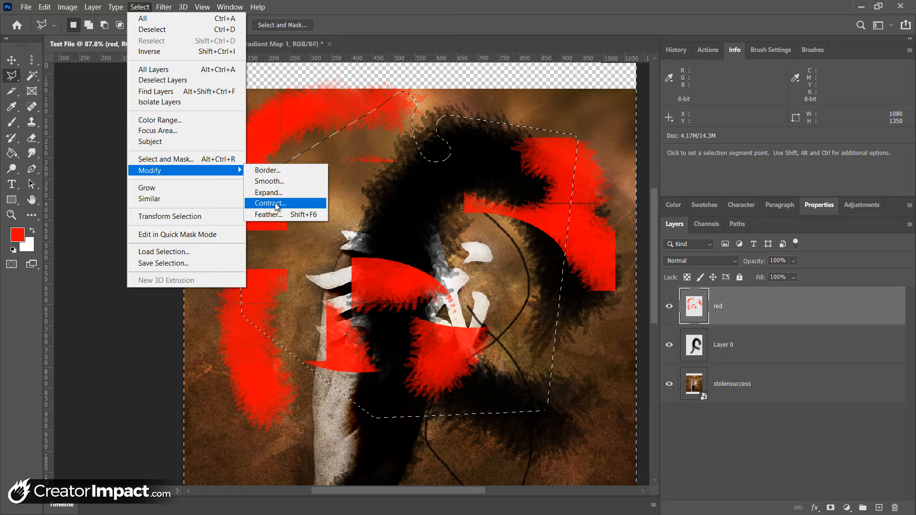
pyautogui.click(416, 4)
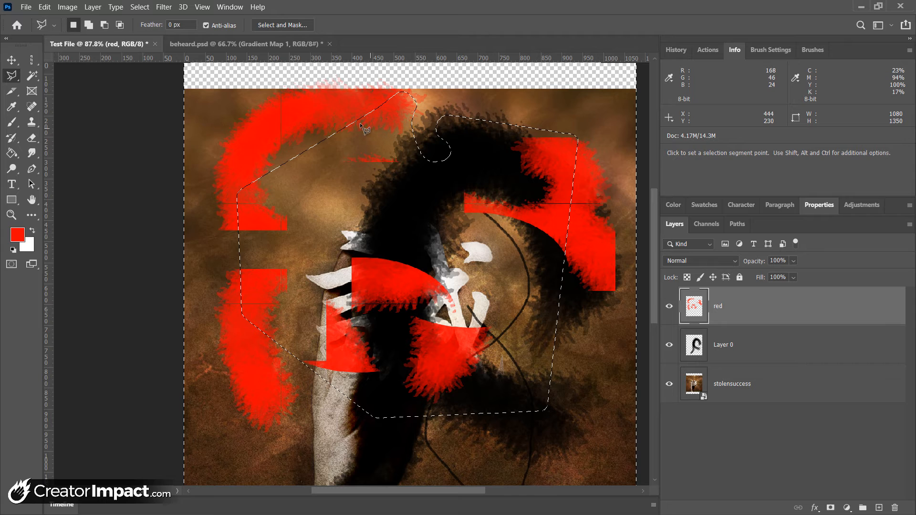
# Step: Delete the red pixels inside the inverted selection and deselect, then undo both actions
pyautogui.press('Delete')
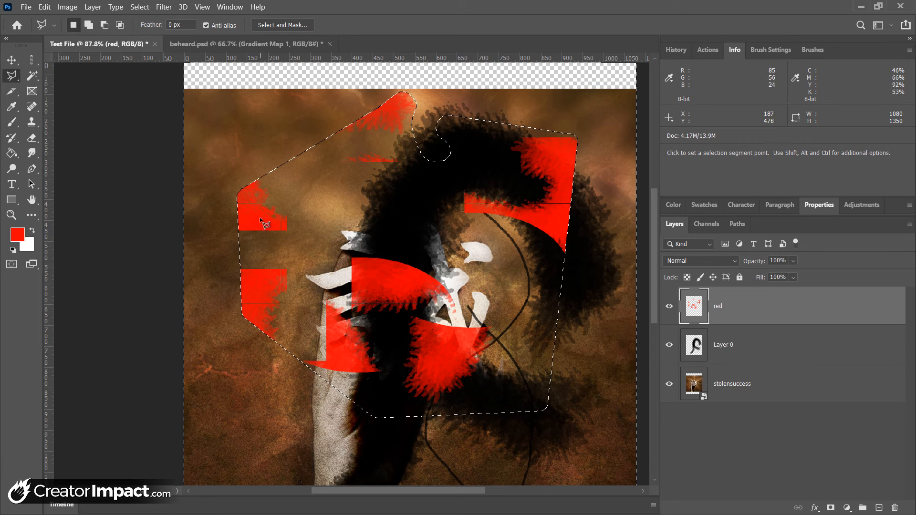
pyautogui.hotkey('ctrl', 'd')
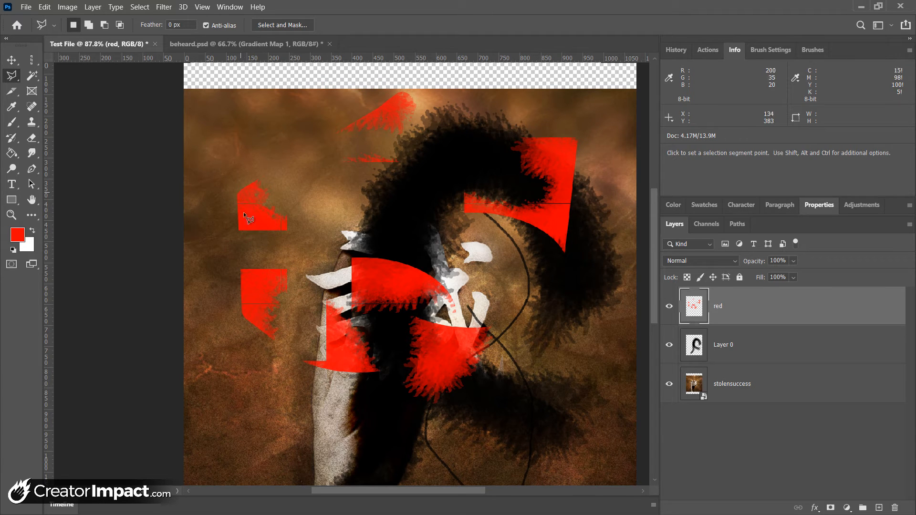
pyautogui.hotkey('ctrl', 'z')
pyautogui.hotkey('ctrl', 'z')
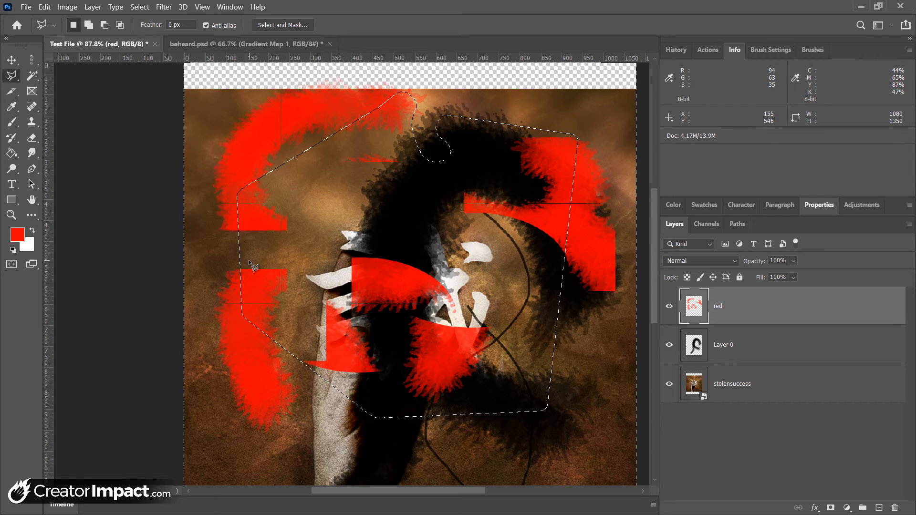
# Step: Feather the inverted selection by 20 pixels, delete the red pixels inside it and deselect
pyautogui.click(140, 6)
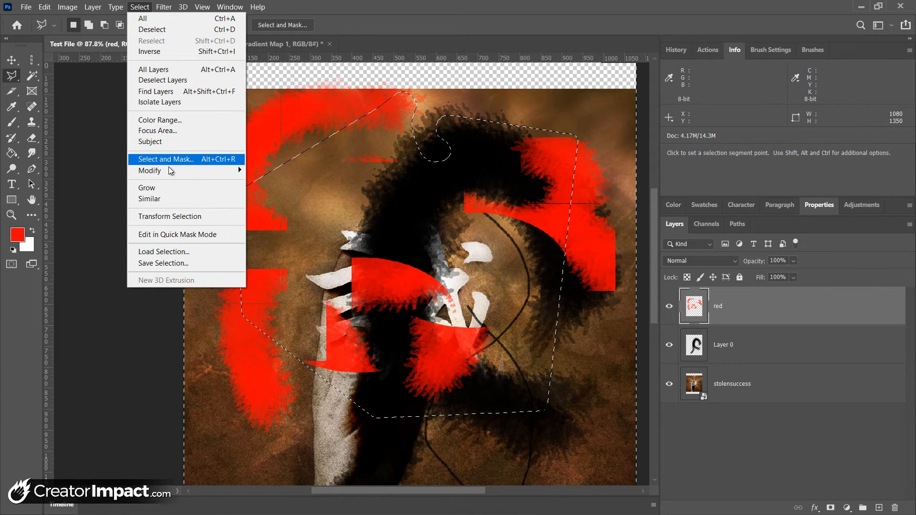
pyautogui.click(279, 209)
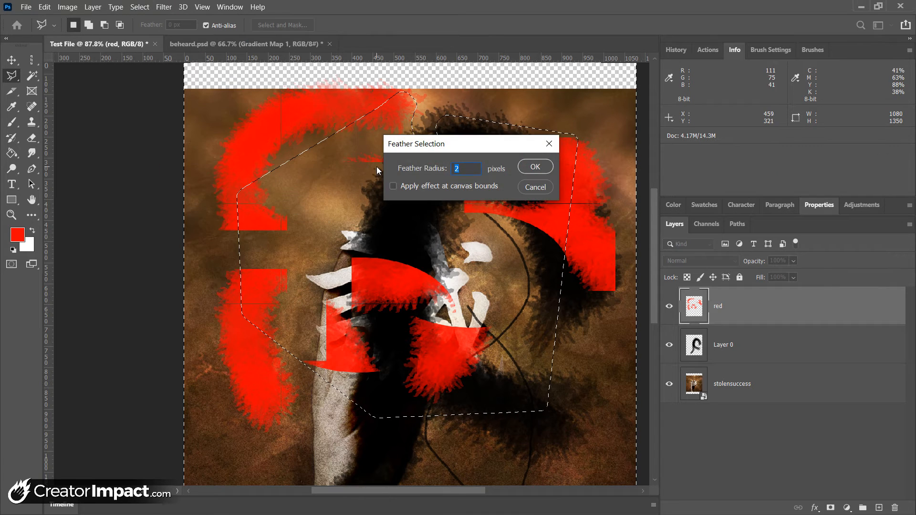
pyautogui.write('20')
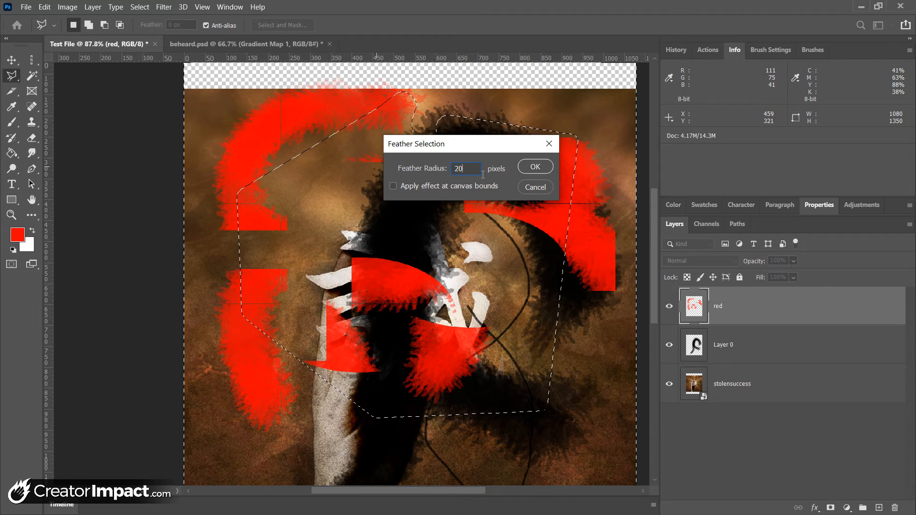
pyautogui.click(525, 167)
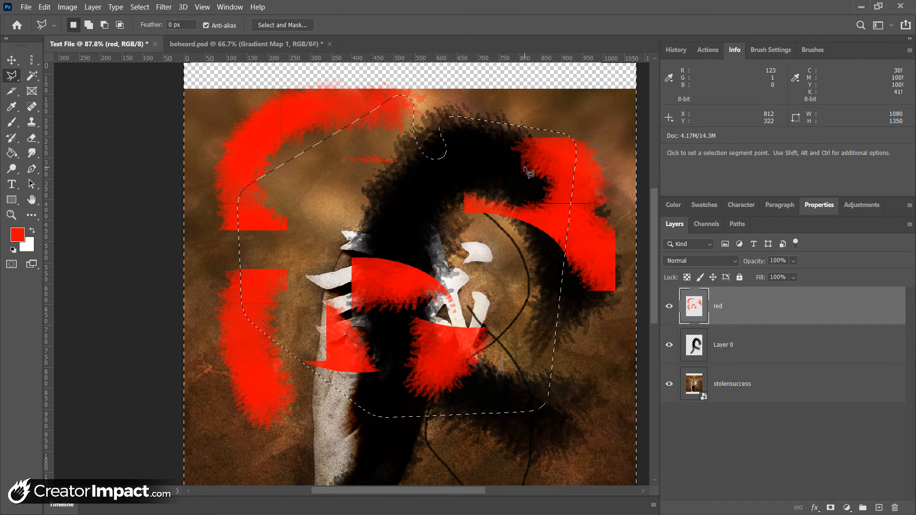
pyautogui.press('Delete')
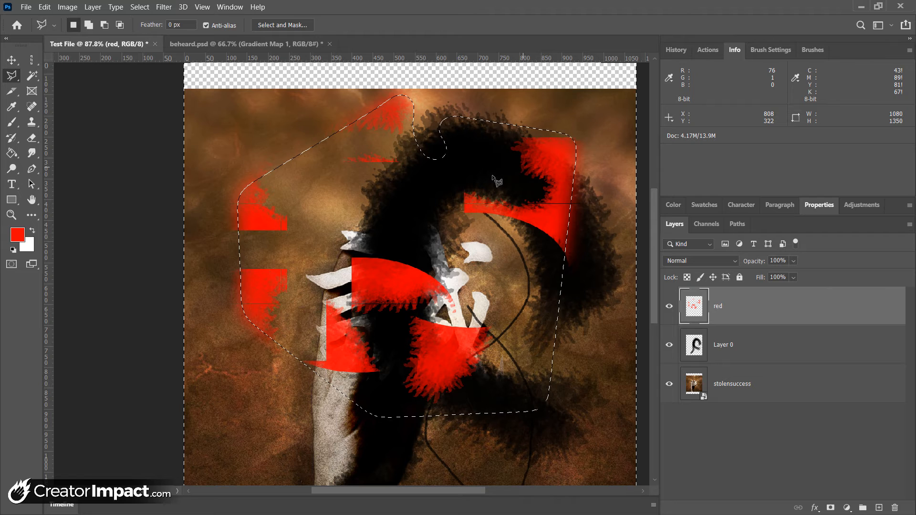
pyautogui.hotkey('ctrl', 'd')
# Step: Examine the feathered outer edges of the left red patches up close, and return to the full canvas view
pyautogui.press('z')
pyautogui.moveTo(216, 170); pyautogui.dragTo(258, 210)
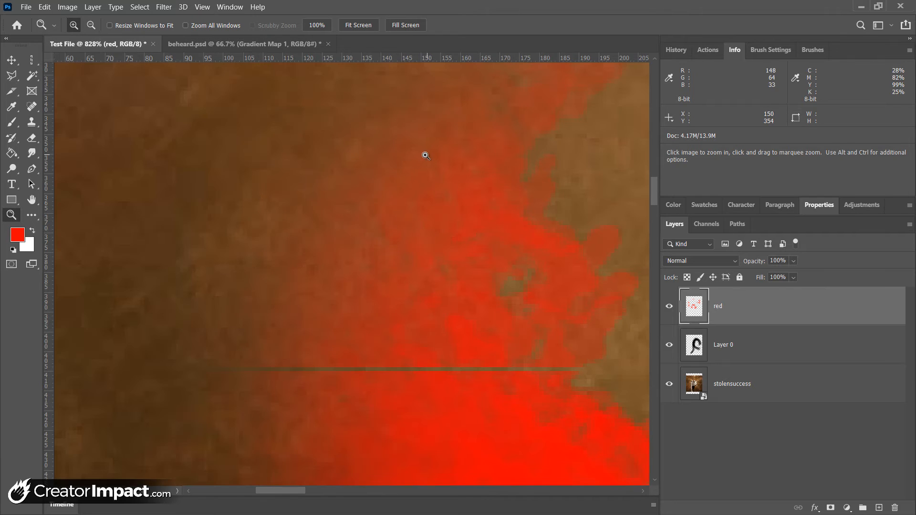
pyautogui.keyDown('alt'); pyautogui.click(364, 195); pyautogui.keyUp('alt')
pyautogui.keyDown('alt'); pyautogui.click(365, 195); pyautogui.keyUp('alt')
pyautogui.keyDown('alt'); pyautogui.click(364, 195); pyautogui.keyUp('alt')
pyautogui.keyDown('alt'); pyautogui.click(364, 196); pyautogui.keyUp('alt')
pyautogui.keyDown('alt'); pyautogui.click(364, 196); pyautogui.keyUp('alt')
pyautogui.keyDown('alt'); pyautogui.click(364, 196); pyautogui.keyUp('alt')
pyautogui.keyDown('alt'); pyautogui.click(364, 197); pyautogui.keyUp('alt')
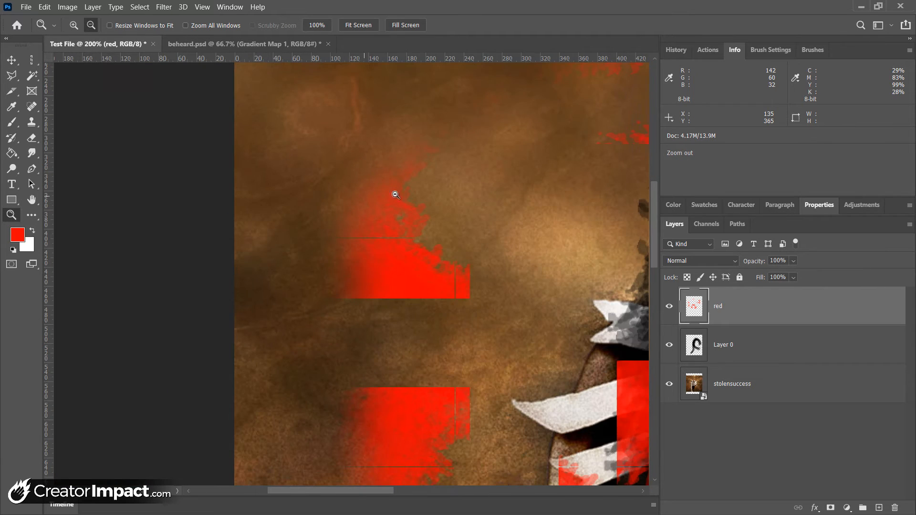
pyautogui.keyDown('alt'); pyautogui.click(423, 178); pyautogui.keyUp('alt')
pyautogui.keyDown('alt'); pyautogui.click(424, 178); pyautogui.keyUp('alt')
pyautogui.keyDown('alt'); pyautogui.click(423, 178); pyautogui.keyUp('alt')
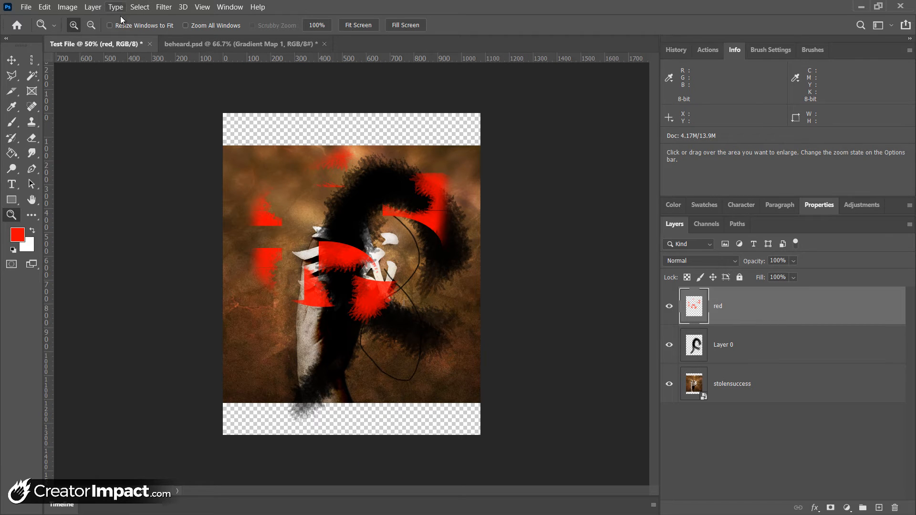
# Step: Select a rectangle about 523 by 525 px over the middle of the artwork with the Rectangular Marquee
pyautogui.click(31, 60)
pyautogui.press('m')
pyautogui.moveTo(281, 166); pyautogui.dragTo(405, 291)
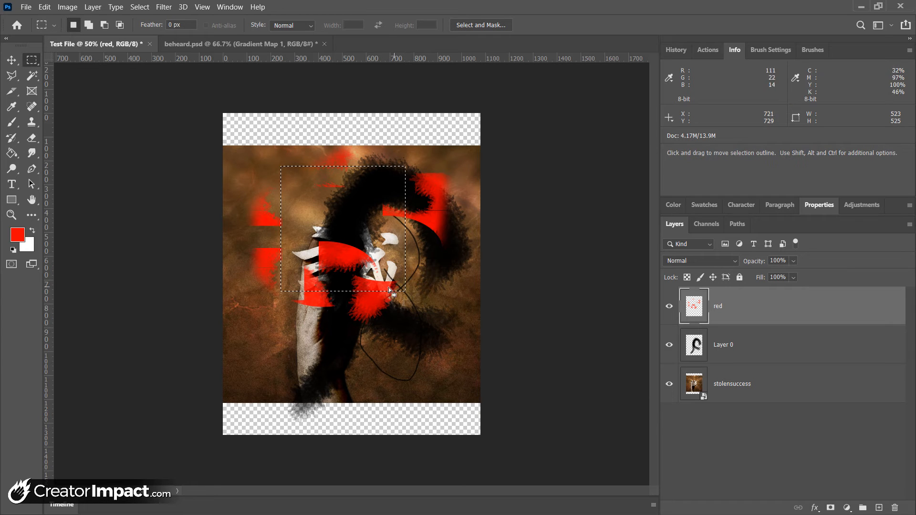
# Step: Extend the rectangular selection over the right-hand red stroke by brushing white in Quick Mask mode, and return to standard mode
pyautogui.click(11, 265)
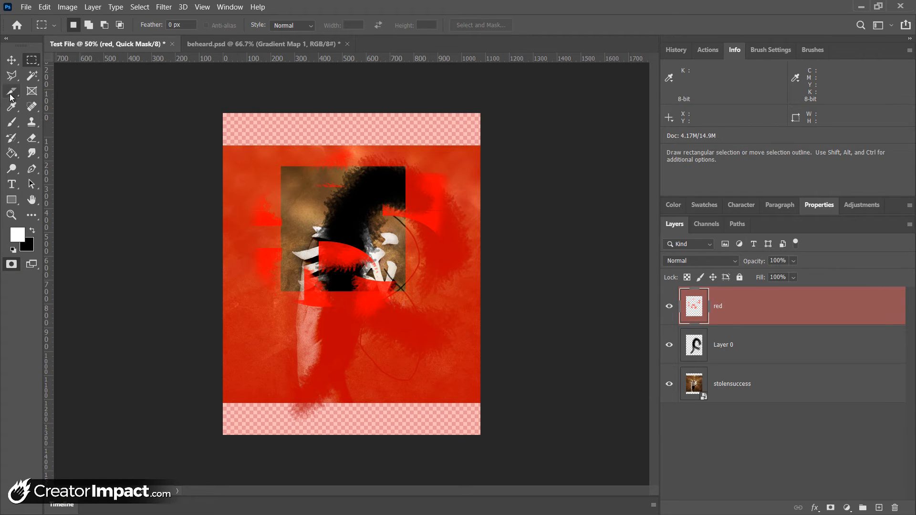
pyautogui.click(12, 122)
pyautogui.moveTo(434, 240)
pyautogui.mouseDown()
pyautogui.moveTo(392, 228)
pyautogui.moveTo(415, 235)
pyautogui.moveTo(424, 222)
pyautogui.moveTo(393, 233)
pyautogui.moveTo(431, 190)
pyautogui.moveTo(407, 231)
pyautogui.moveTo(443, 197)
pyautogui.mouseUp()
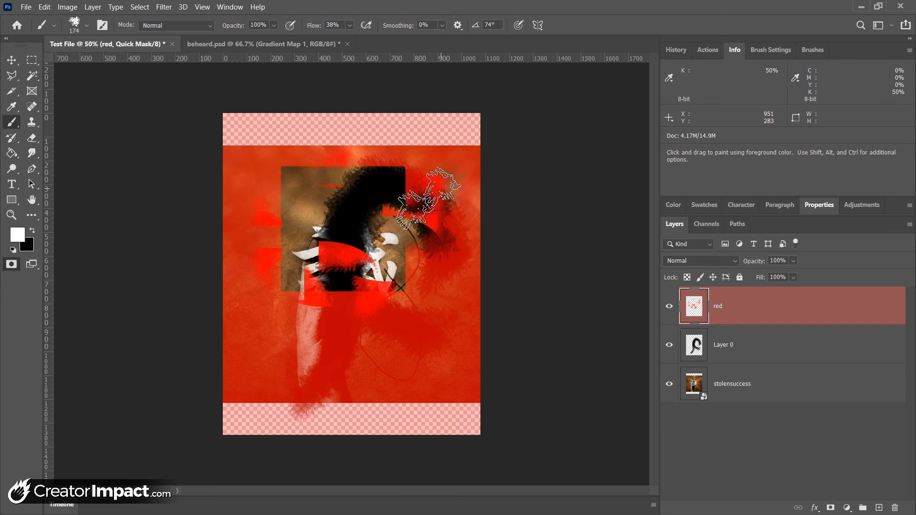
pyautogui.click(12, 264)
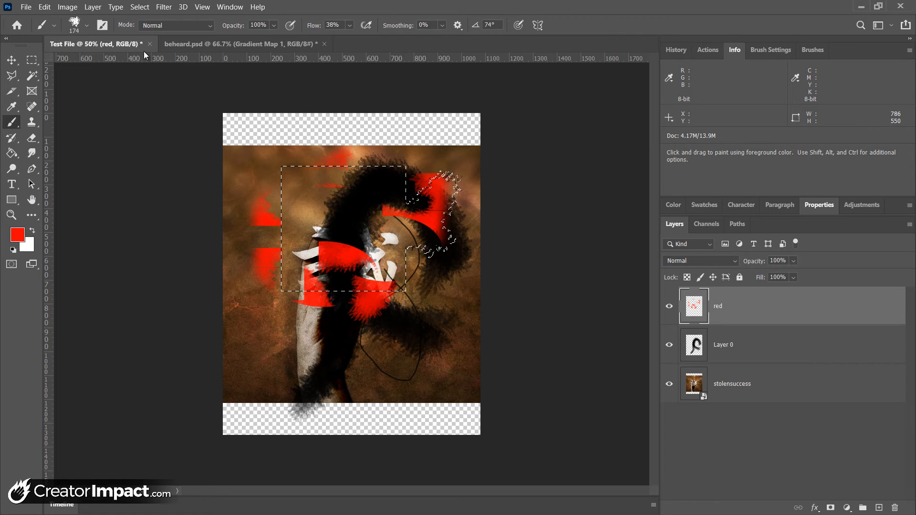
# Step: Deselect the brush-extended selection on the red layer
pyautogui.click(140, 7)
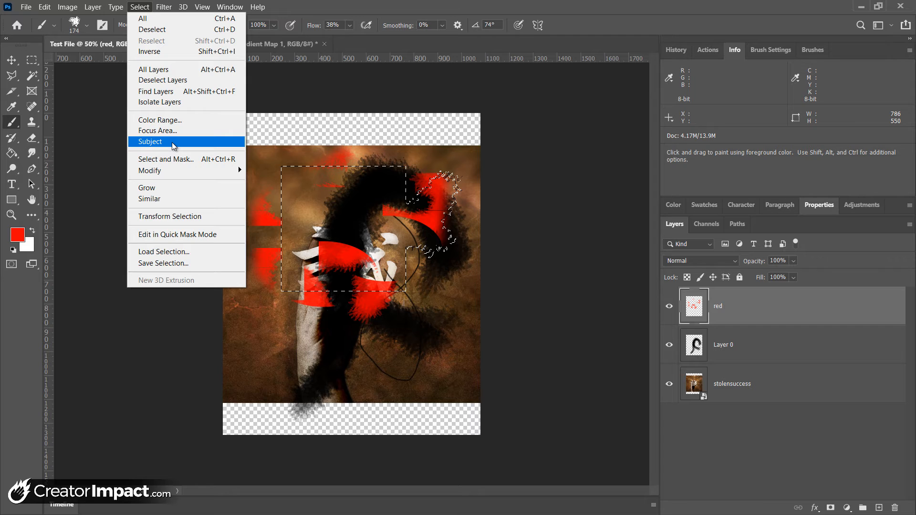
pyautogui.click(444, 3)
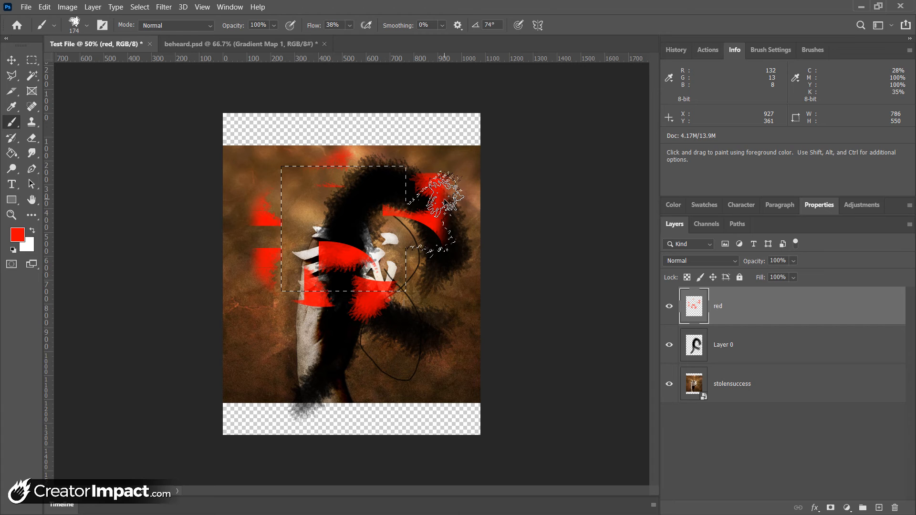
pyautogui.hotkey('ctrl', 'd')
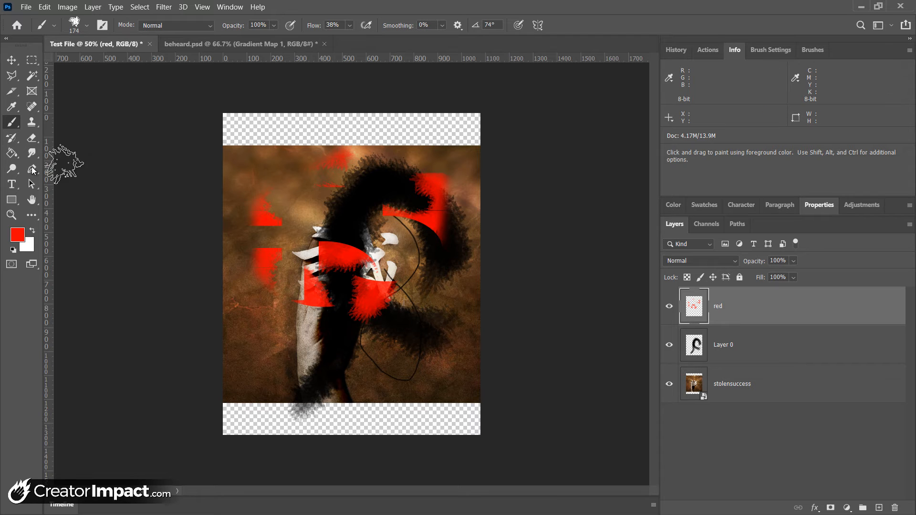
# Step: Erase part of the central red patch on the red layer with the Eraser, and check its Soft Round brush preset
pyautogui.click(10, 185)
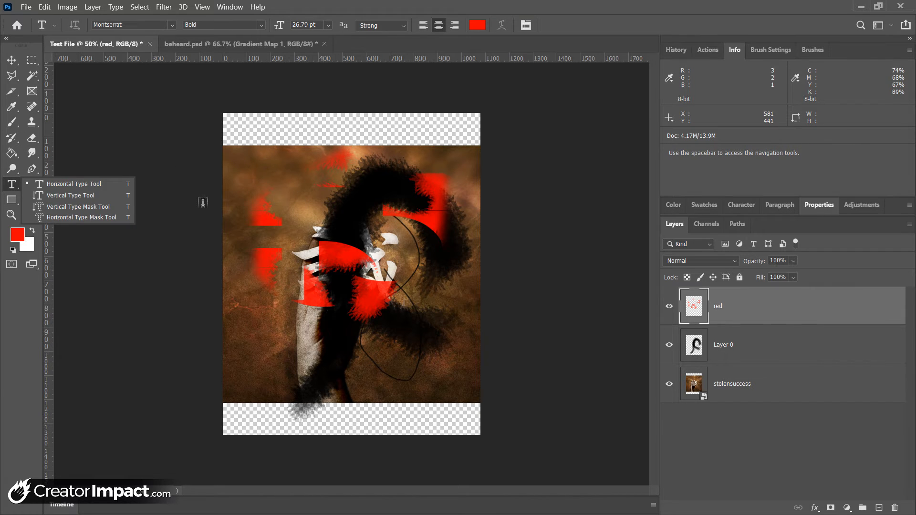
pyautogui.click(6, 187)
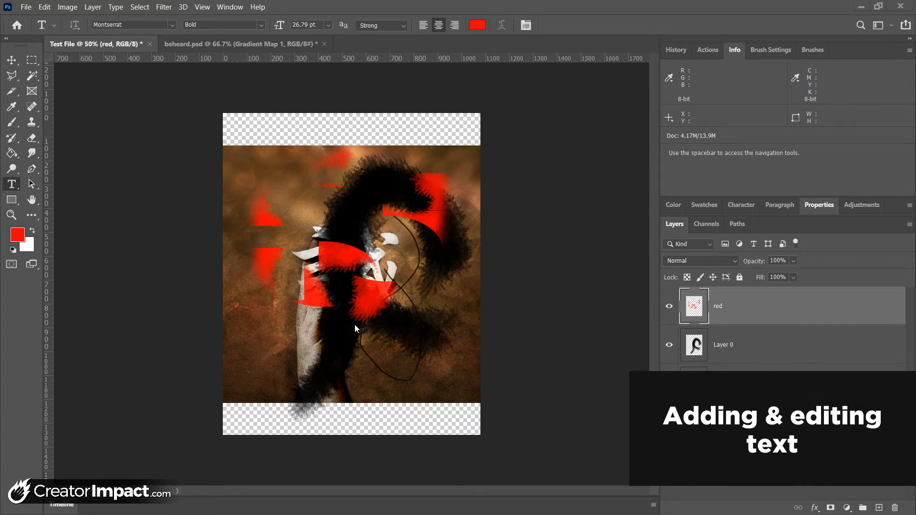
pyautogui.moveTo(336, 243); pyautogui.dragTo(343, 277)
pyautogui.click(30, 140)
pyautogui.moveTo(330, 240)
pyautogui.mouseDown()
pyautogui.moveTo(335, 264)
pyautogui.moveTo(347, 241)
pyautogui.mouseUp()
pyautogui.click(87, 26)
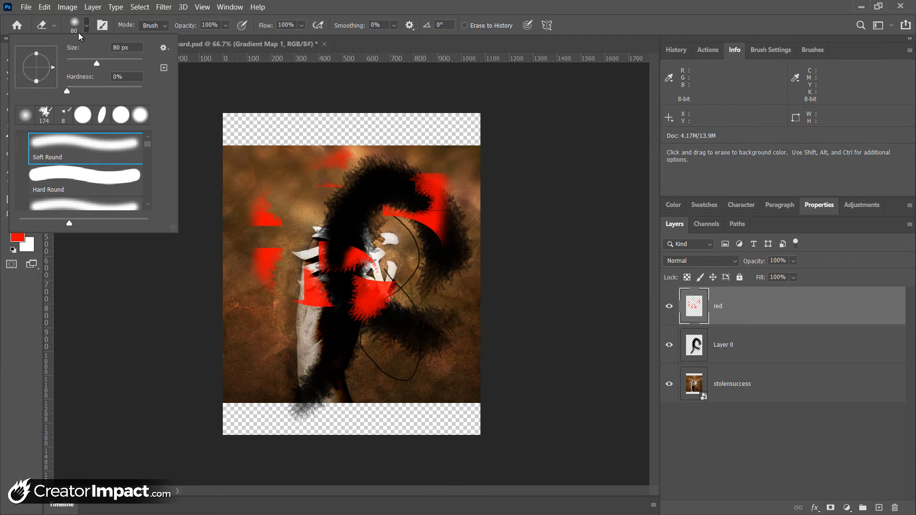
pyautogui.moveTo(149, 147)
pyautogui.mouseDown()
pyautogui.moveTo(149, 172)
pyautogui.moveTo(148, 139)
pyautogui.mouseUp()
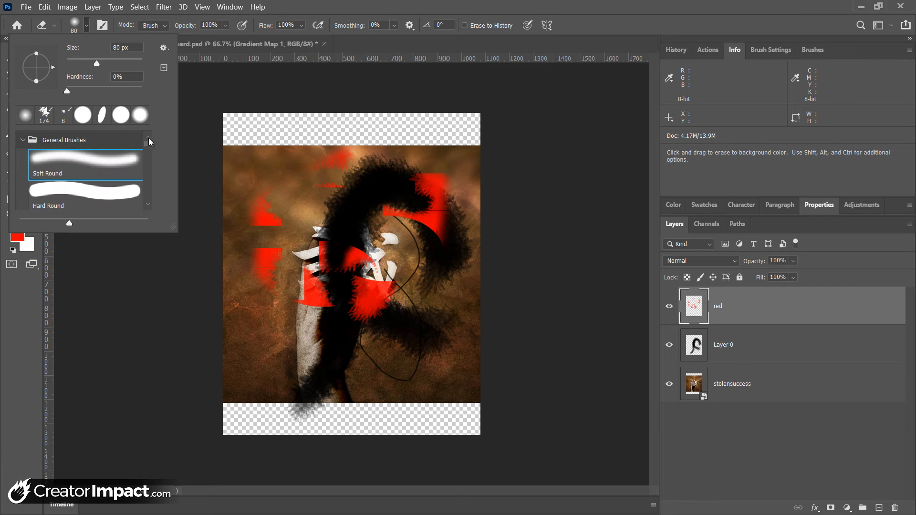
pyautogui.click(400, 4)
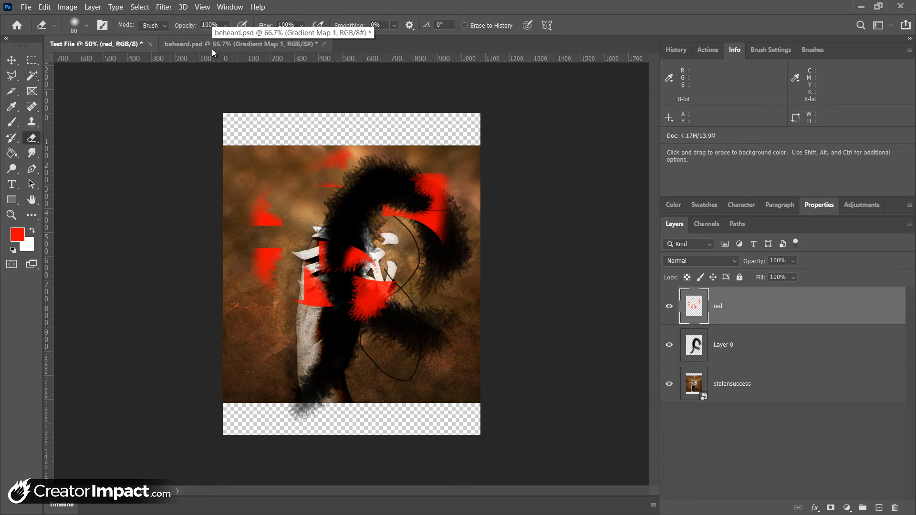
# Step: Try out a horizontal paragraph text box about 838 by 645 px over the artwork, and delete its layer
pyautogui.click(11, 185)
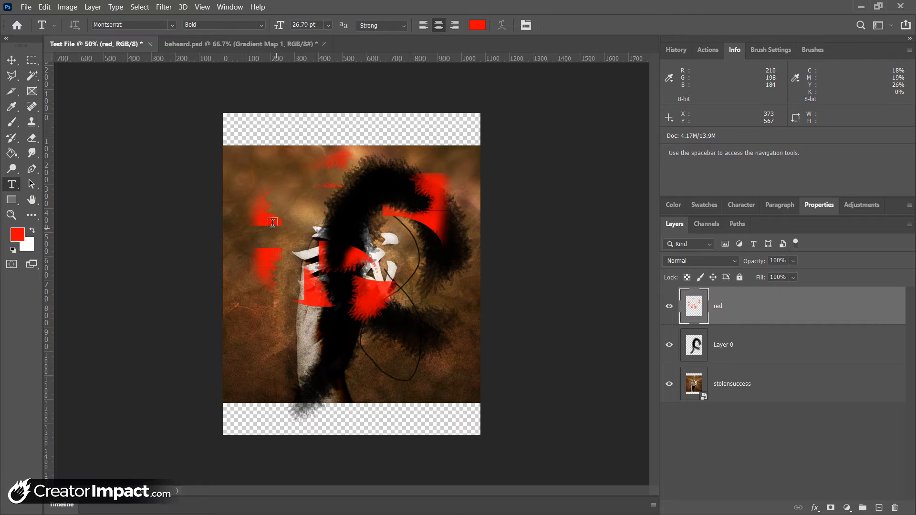
pyautogui.moveTo(251, 171); pyautogui.dragTo(444, 325)
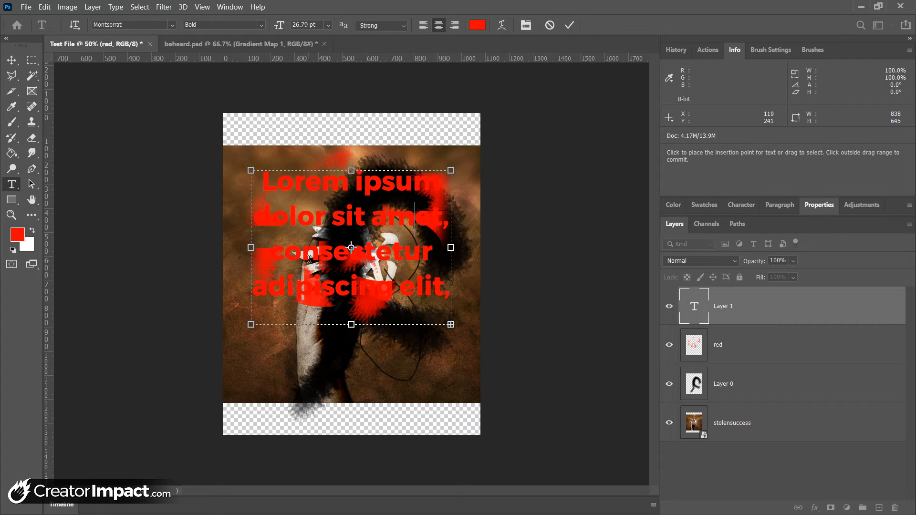
pyautogui.hotkey('ctrl', 'Return')
pyautogui.press('Delete')
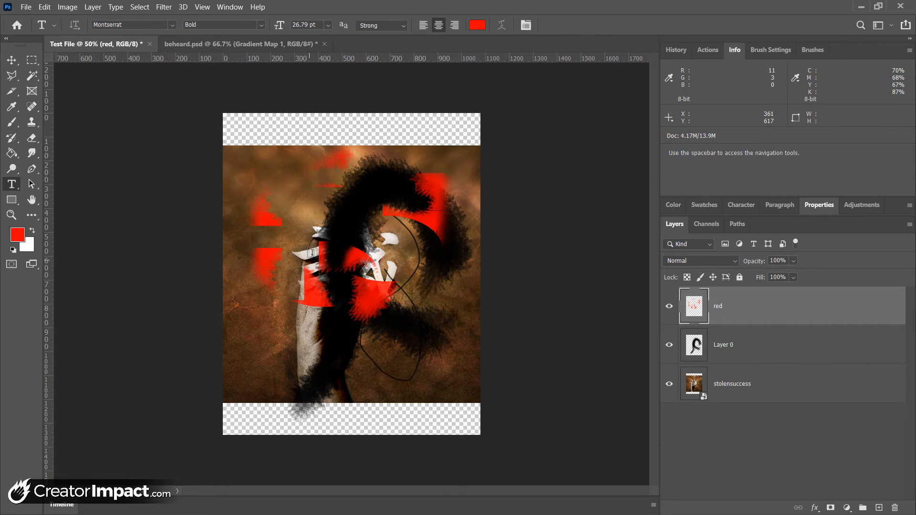
# Step: Add the point text "Here are my words" across the upper part of the artwork, and move it right into view
pyautogui.click(256, 166)
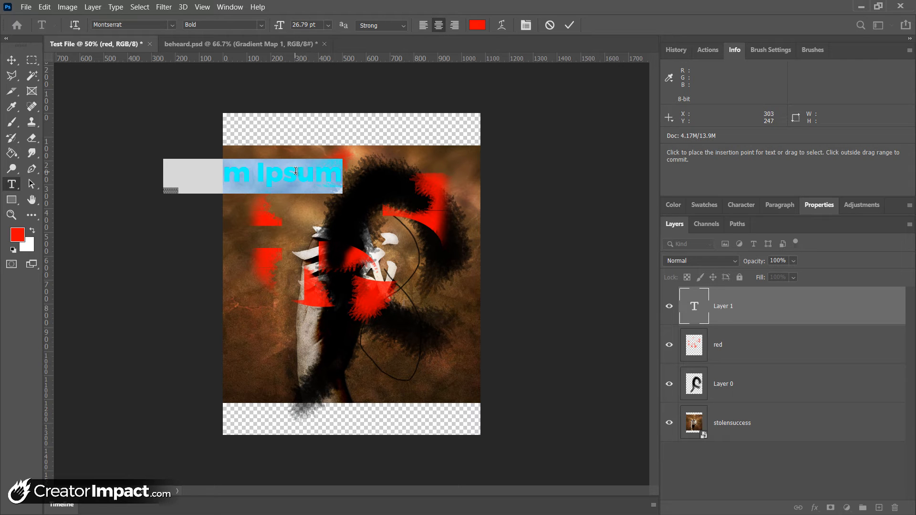
pyautogui.write('HERE ARE')
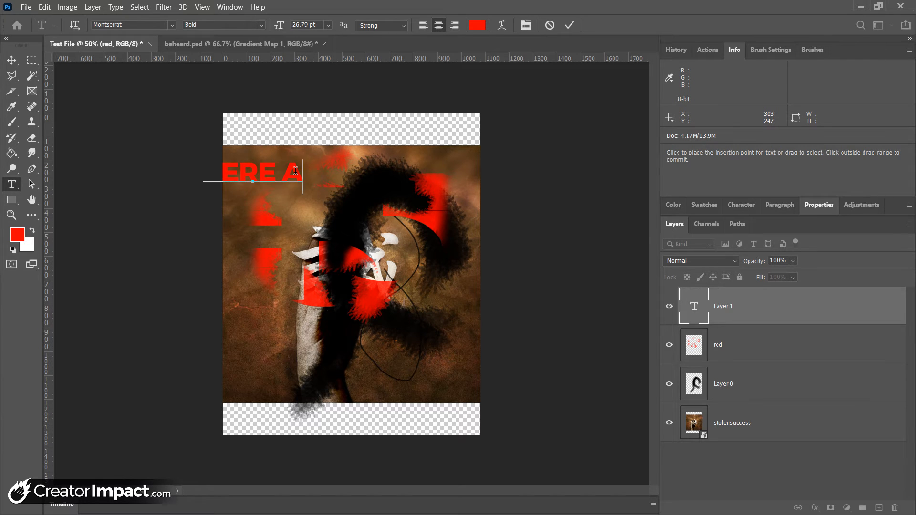
pyautogui.hotkey('ctrl', 'a')
pyautogui.write('Here are my wo')
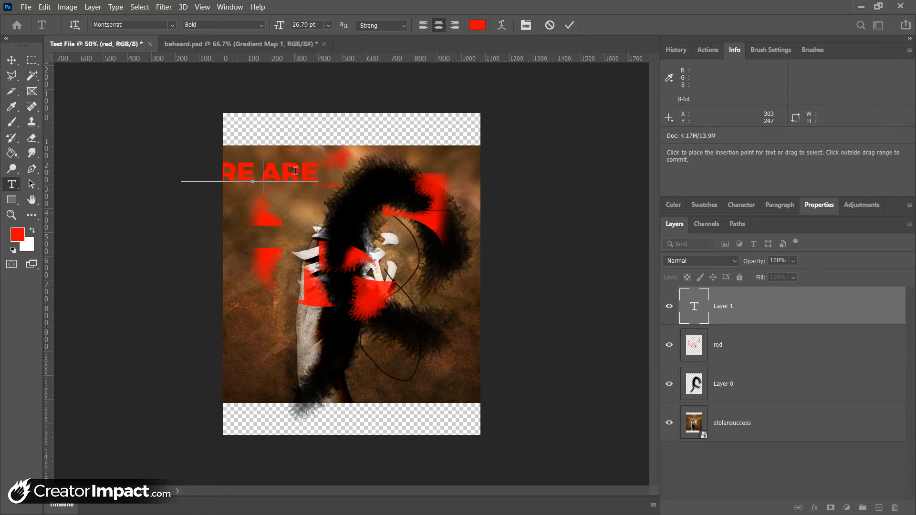
pyautogui.write('rds')
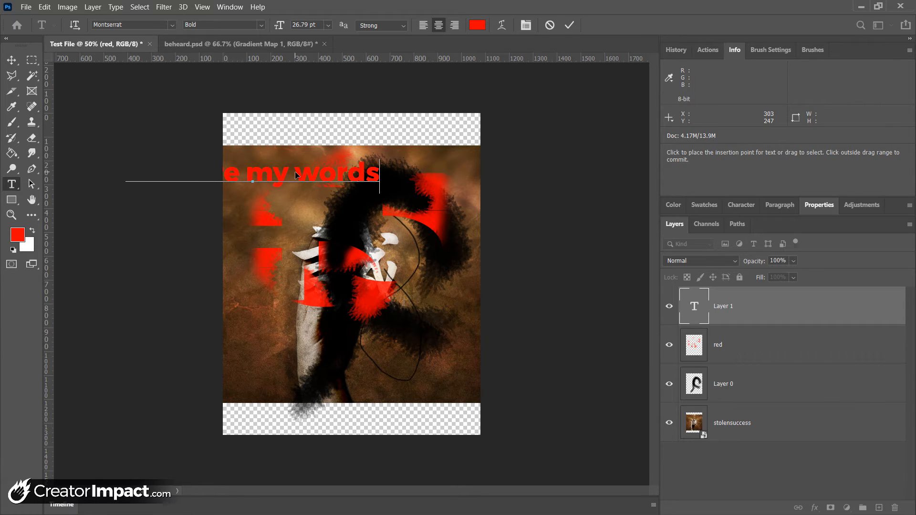
pyautogui.hotkey('ctrl', 'Return')
pyautogui.moveTo(304, 181); pyautogui.dragTo(408, 191)
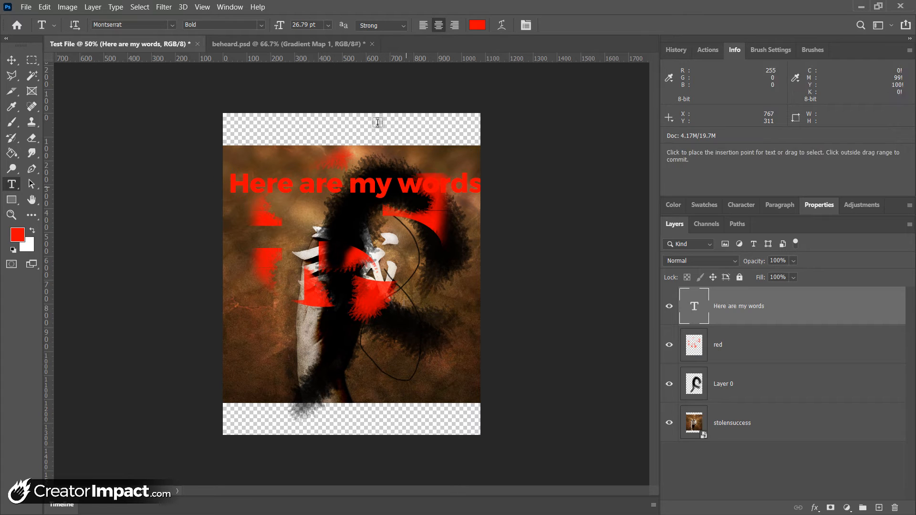
# Step: Scale the "Here are my words" text down to about 20.86 pt with Free Transform, within the artwork's width
pyautogui.click(44, 7)
pyautogui.click(523, 3)
pyautogui.hotkey('ctrl', 't')
pyautogui.moveTo(482, 170); pyautogui.dragTo(358, 200)
pyautogui.press('Return')
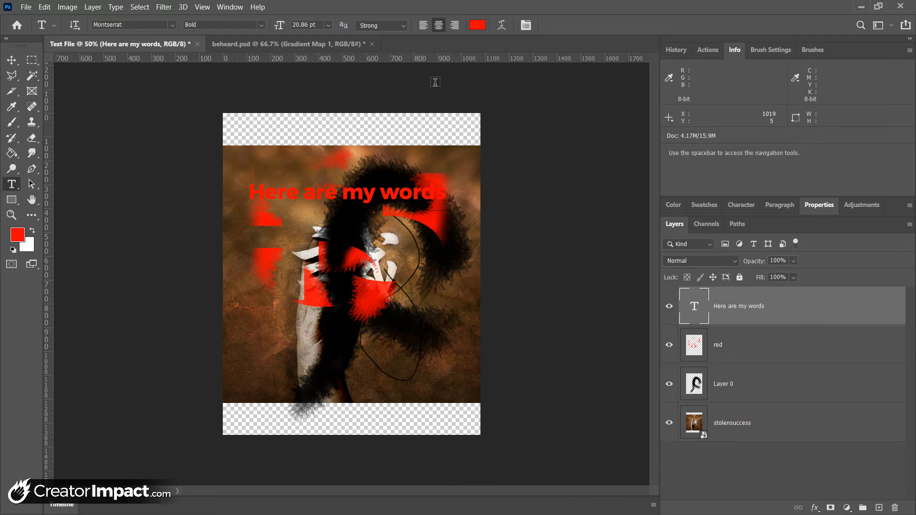
# Step: Add a new layer above the red layer and fill it with a black-to-white linear gradient running from top to bottom
pyautogui.click(767, 351)
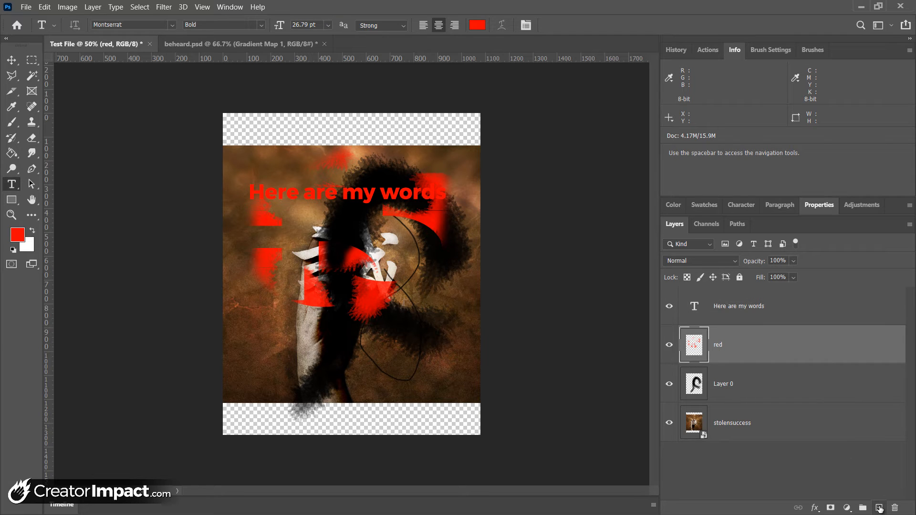
pyautogui.click(880, 509)
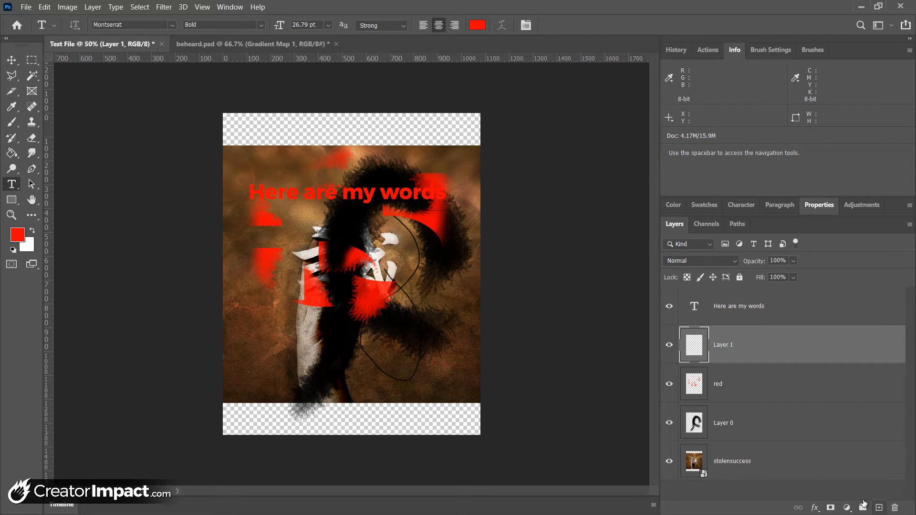
pyautogui.click(11, 153)
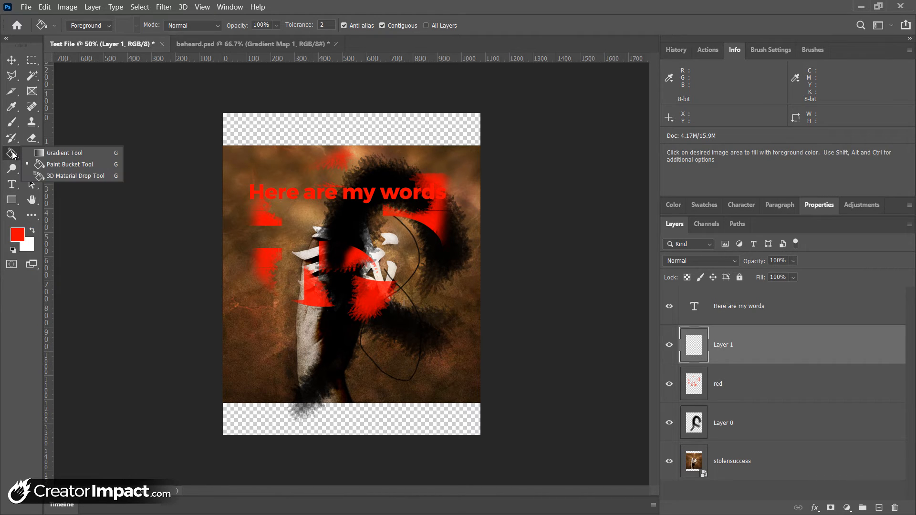
pyautogui.click(12, 154)
pyautogui.click(13, 155)
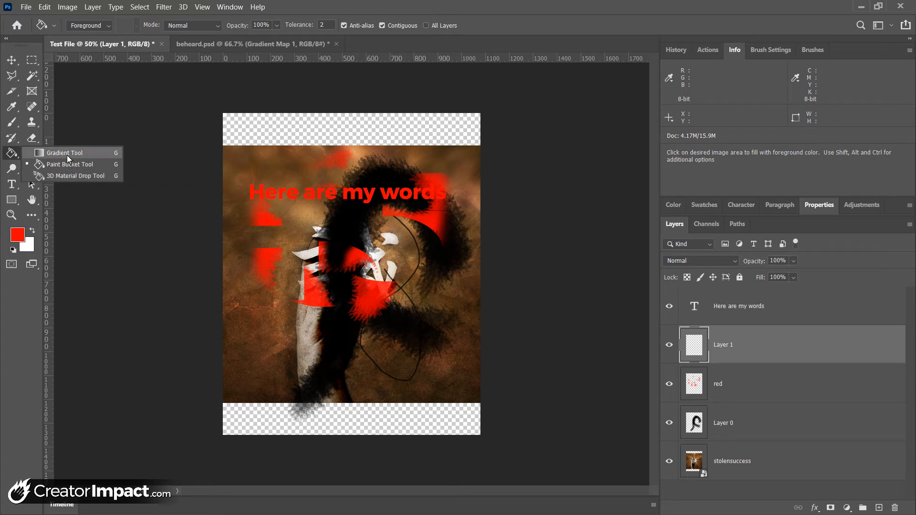
pyautogui.click(65, 154)
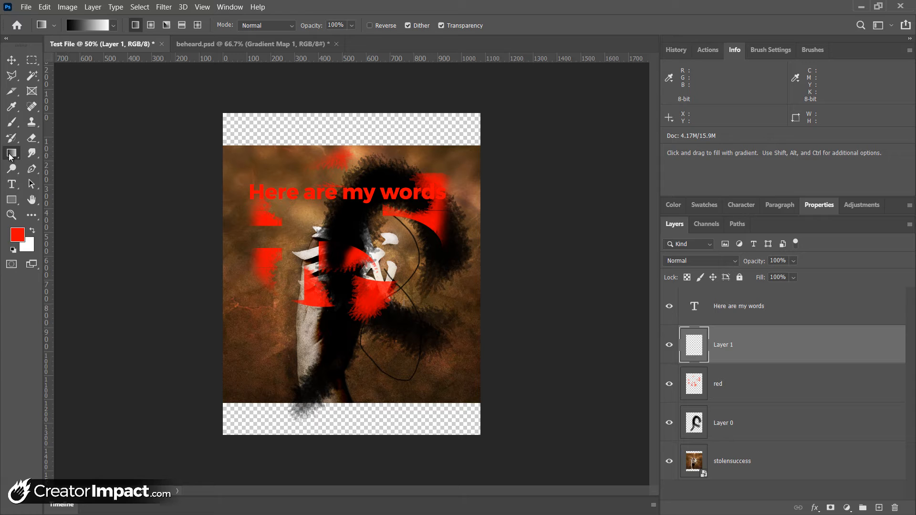
pyautogui.rightClick(13, 153)
pyautogui.click(50, 153)
pyautogui.rightClick(12, 158)
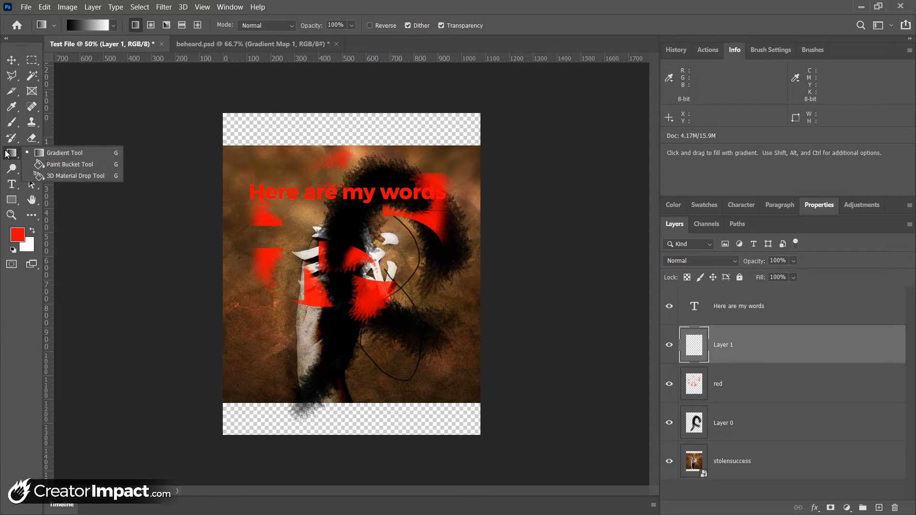
pyautogui.click(57, 152)
pyautogui.moveTo(299, 135); pyautogui.dragTo(335, 428)
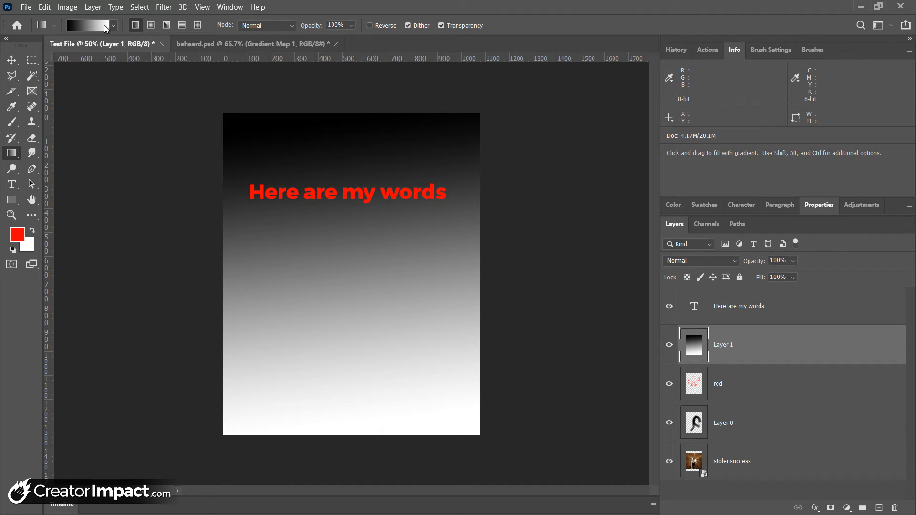
# Step: Refill Layer 1 with the red-to-white Basics gradient, white at the canvas top and red at the bottom
pyautogui.click(113, 26)
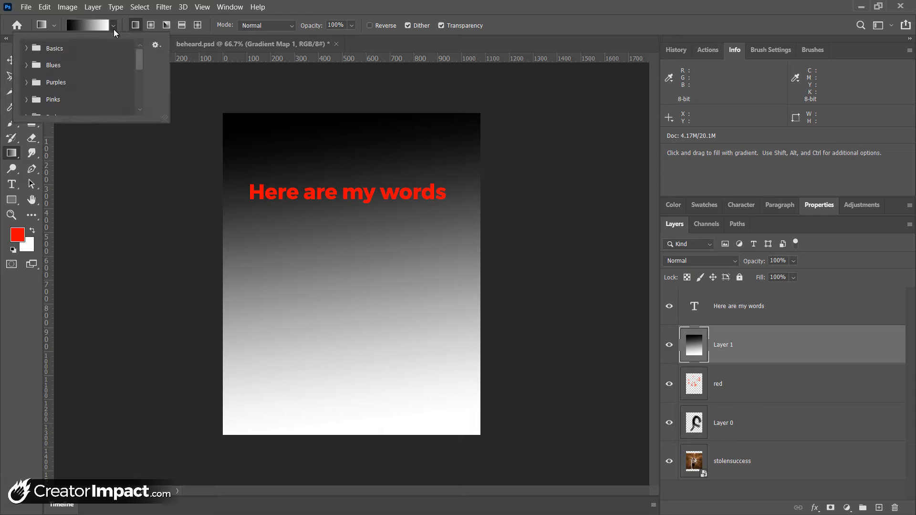
pyautogui.click(26, 49)
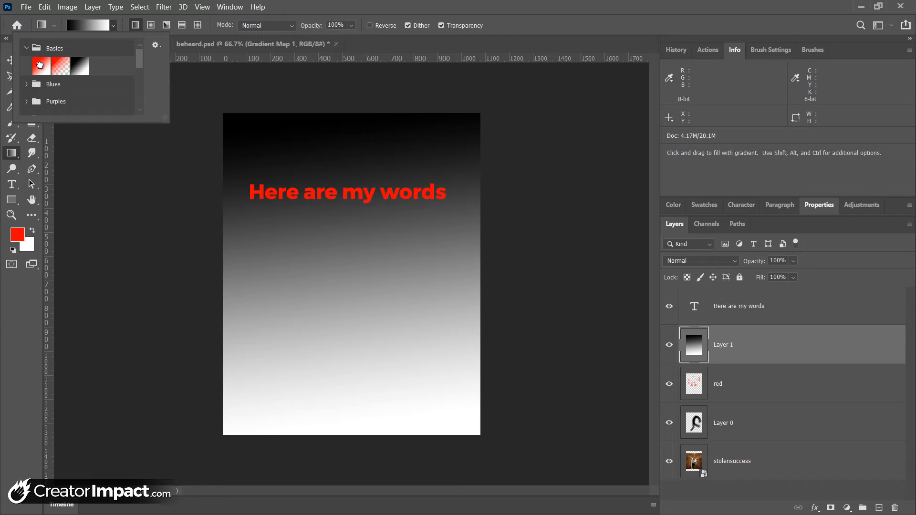
pyautogui.click(38, 67)
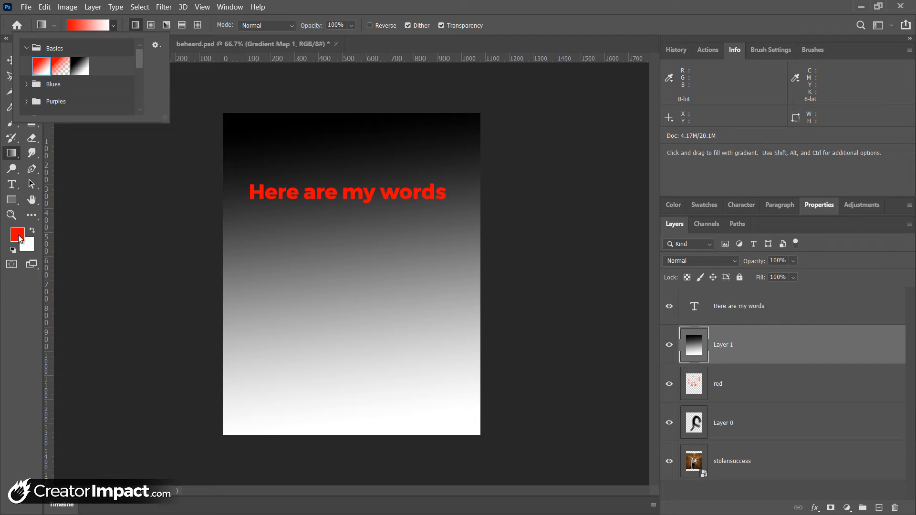
pyautogui.moveTo(311, 135); pyautogui.dragTo(294, 111)
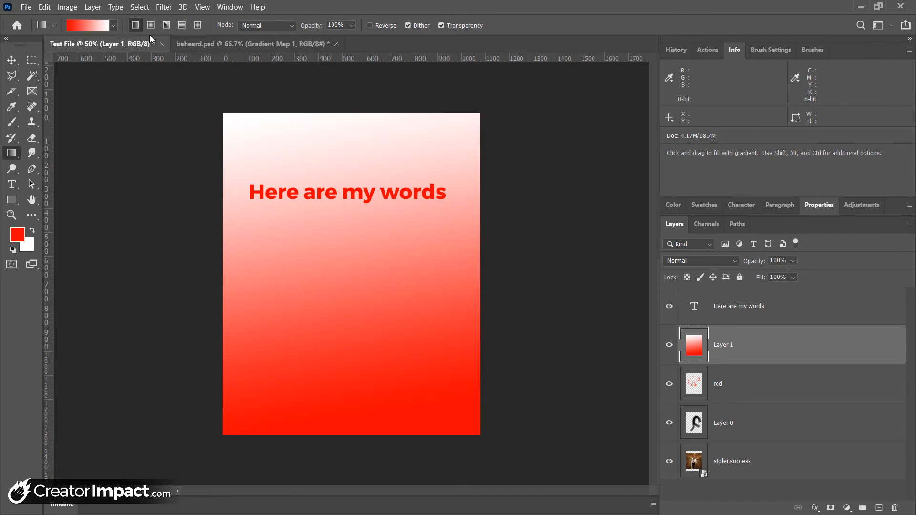
# Step: Replace Layer 1's contents with the red-to-transparent Basics gradient, running diagonally from the canvas's upper left, and deselect
pyautogui.click(113, 25)
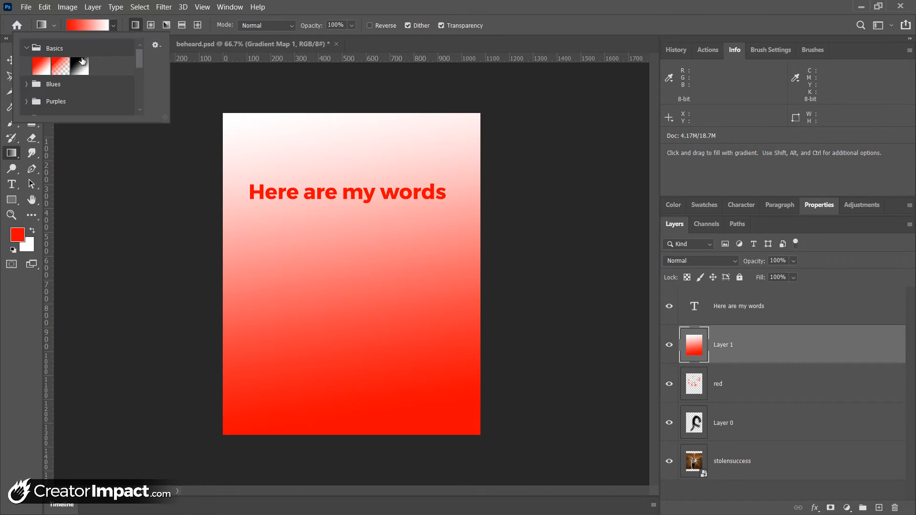
pyautogui.click(26, 86)
pyautogui.moveTo(137, 63); pyautogui.dragTo(128, 39)
pyautogui.click(26, 84)
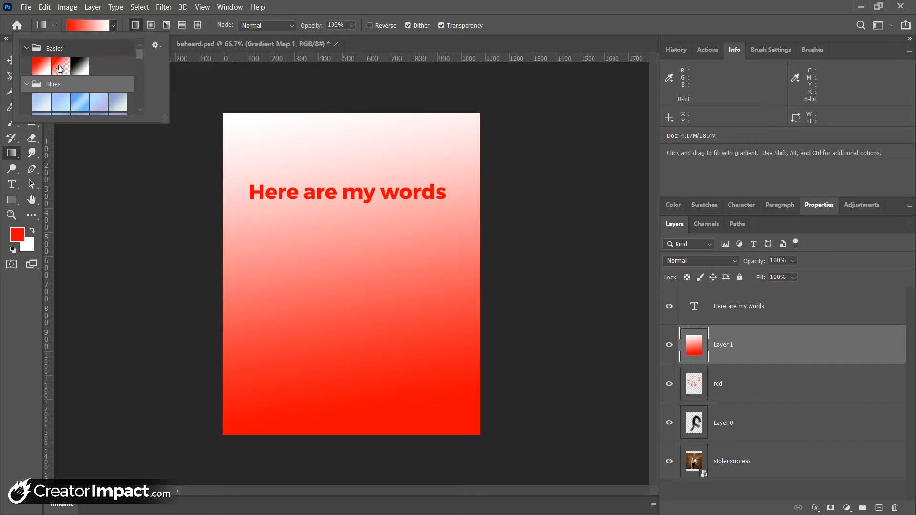
pyautogui.click(65, 71)
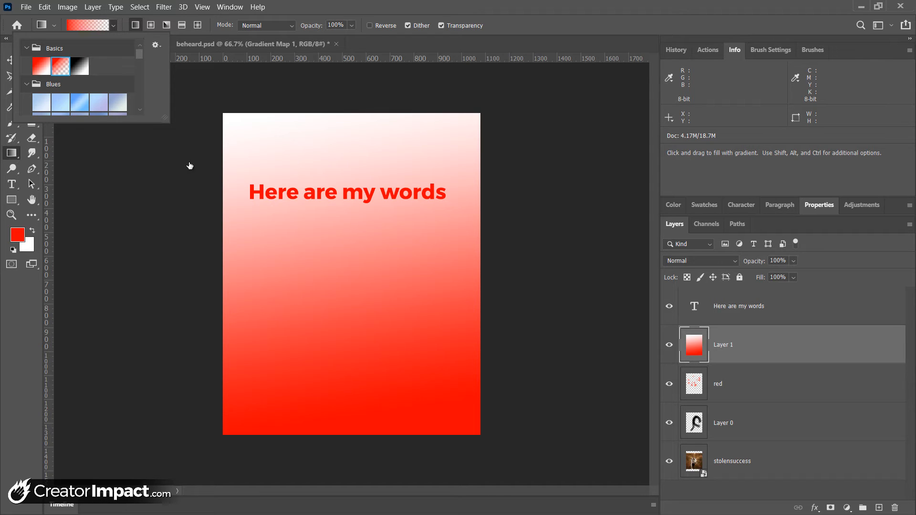
pyautogui.click(748, 349)
pyautogui.hotkey('ctrl', 'a')
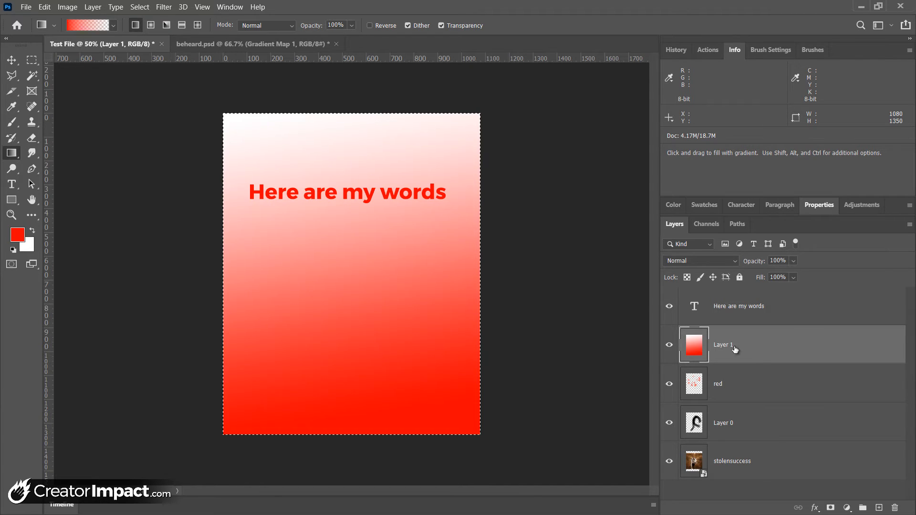
pyautogui.press('Delete')
pyautogui.moveTo(263, 129); pyautogui.dragTo(369, 397)
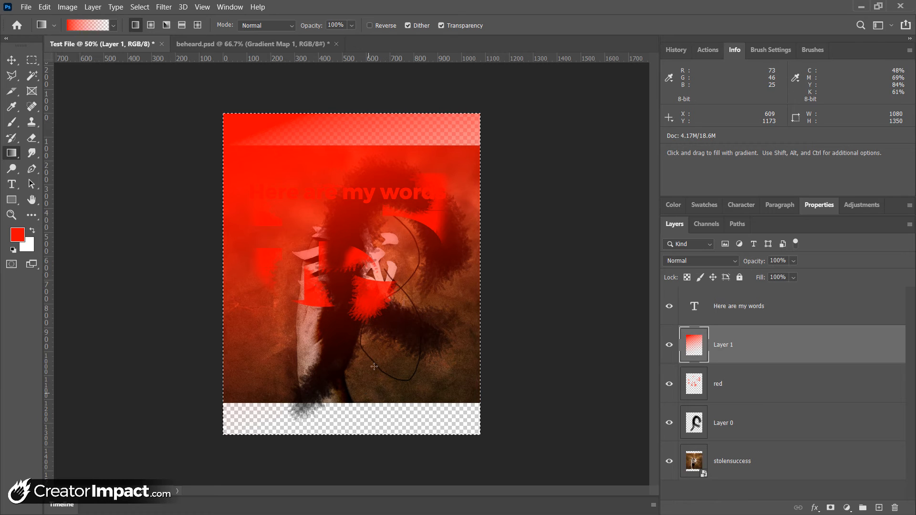
pyautogui.hotkey('ctrl', 'd')
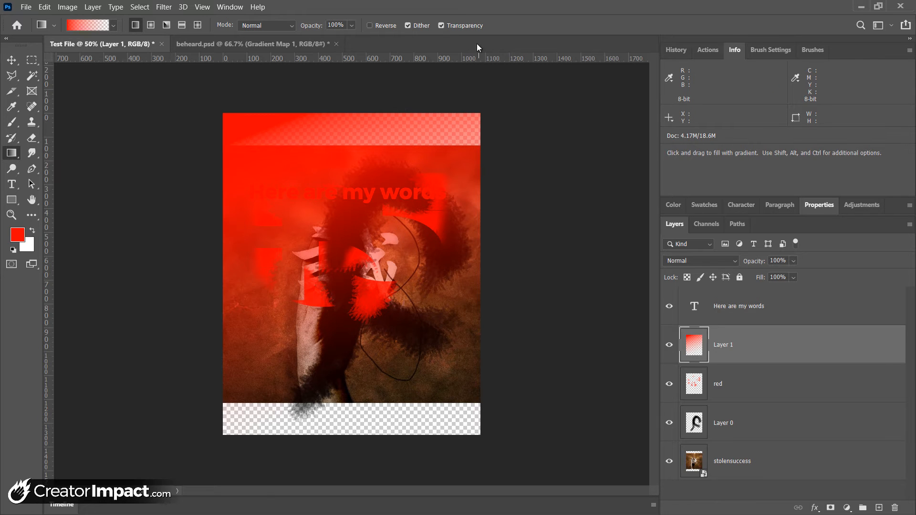
# Step: Select the whole canvas, clear the gradient from Layer 1, and switch to the Paint Bucket tool
pyautogui.hotkey('ctrl', 'a')
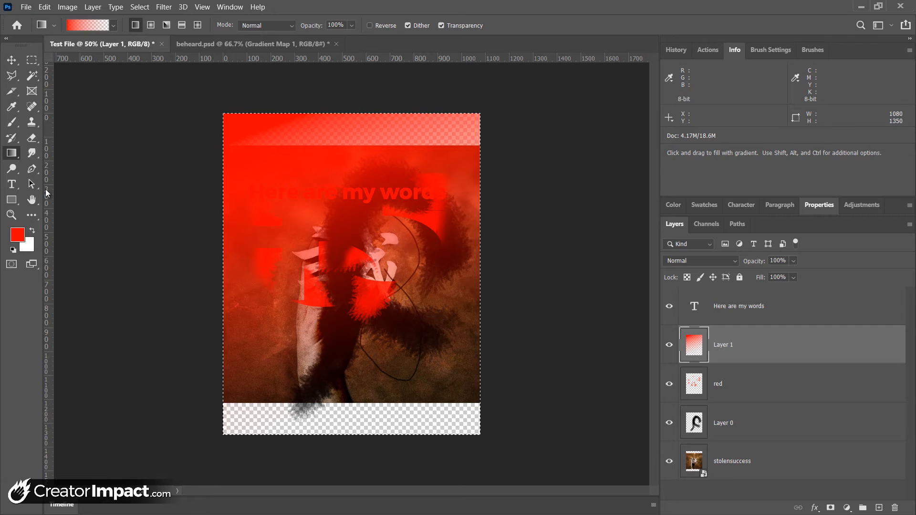
pyautogui.press('Delete')
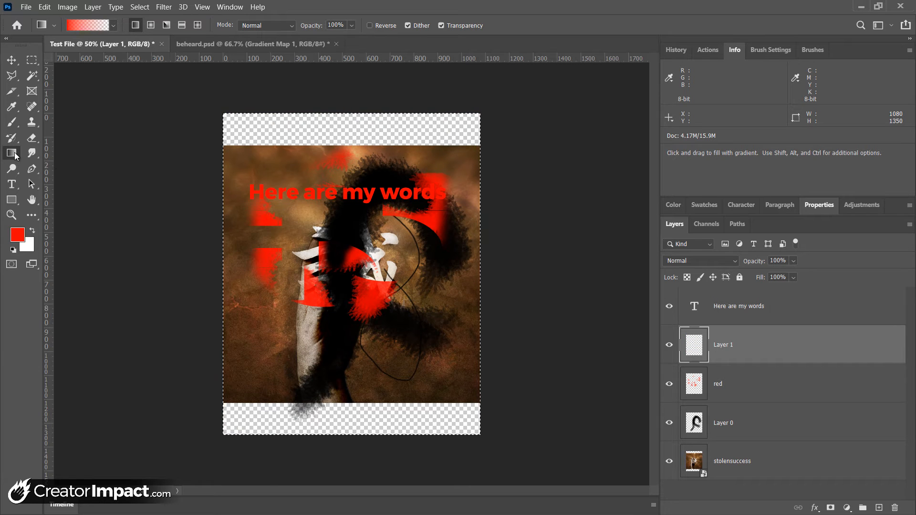
pyautogui.rightClick(14, 152)
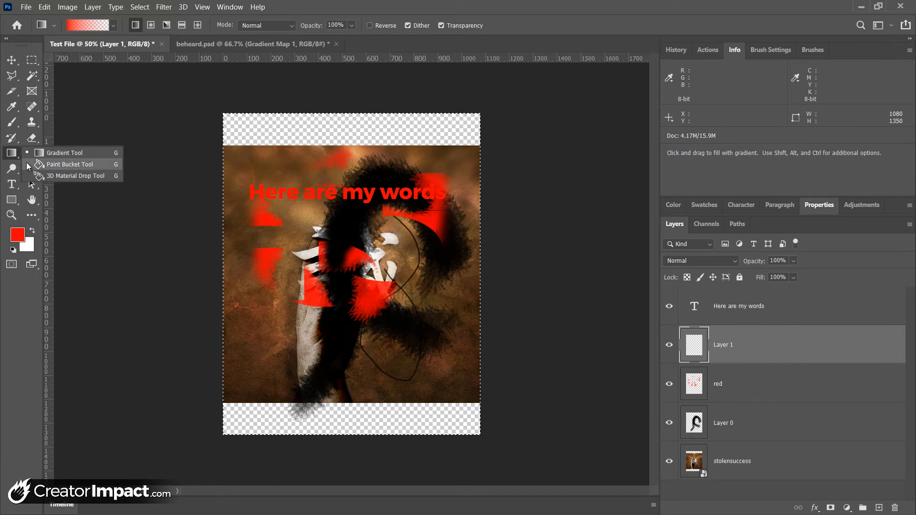
pyautogui.click(69, 165)
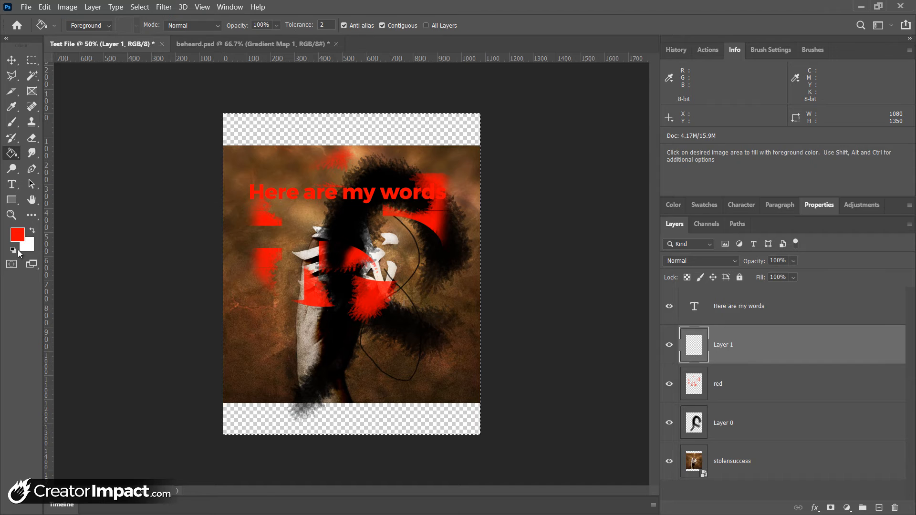
# Step: Fill Layer 1 with the default black foreground colour, lower the layer's Fill to 70%, and deselect
pyautogui.click(13, 251)
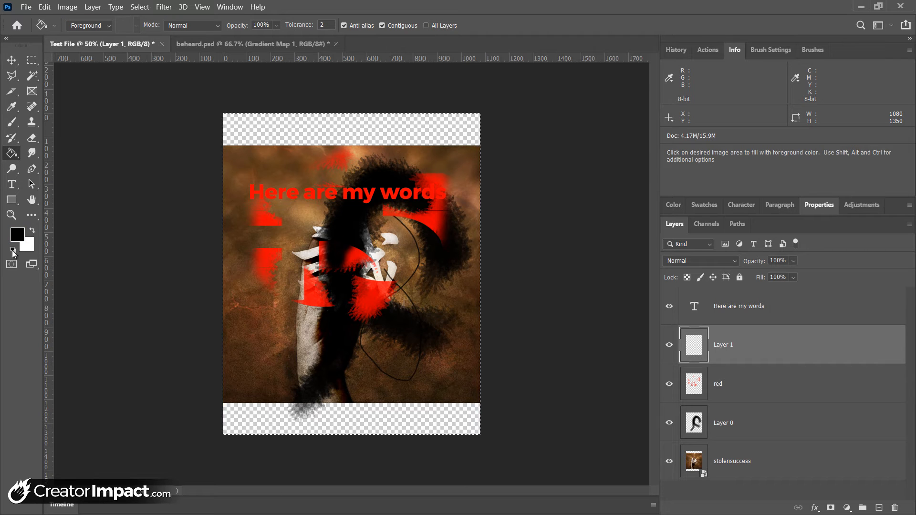
pyautogui.click(386, 223)
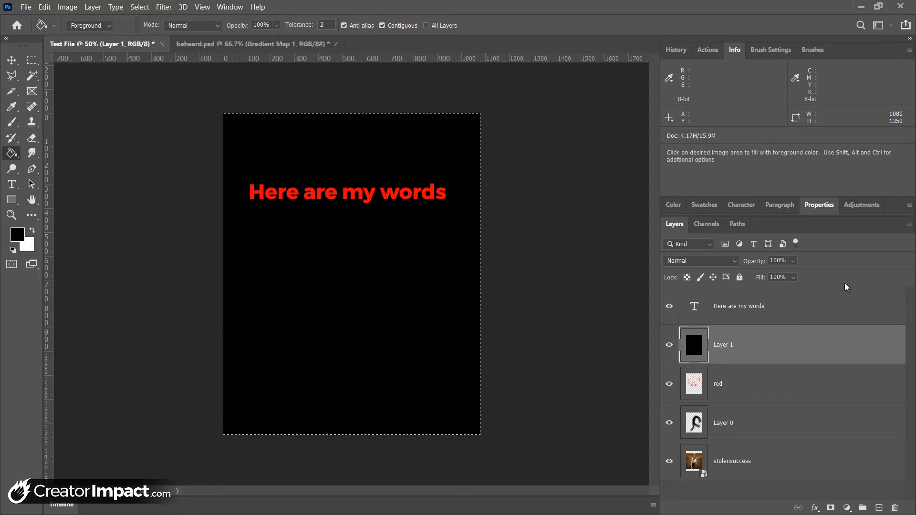
pyautogui.click(794, 277)
pyautogui.click(783, 291)
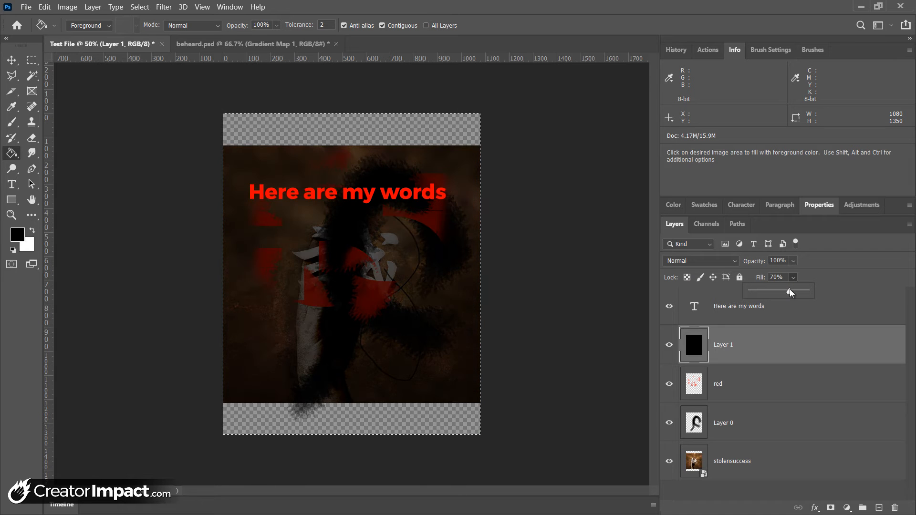
pyautogui.hotkey('ctrl', 'd')
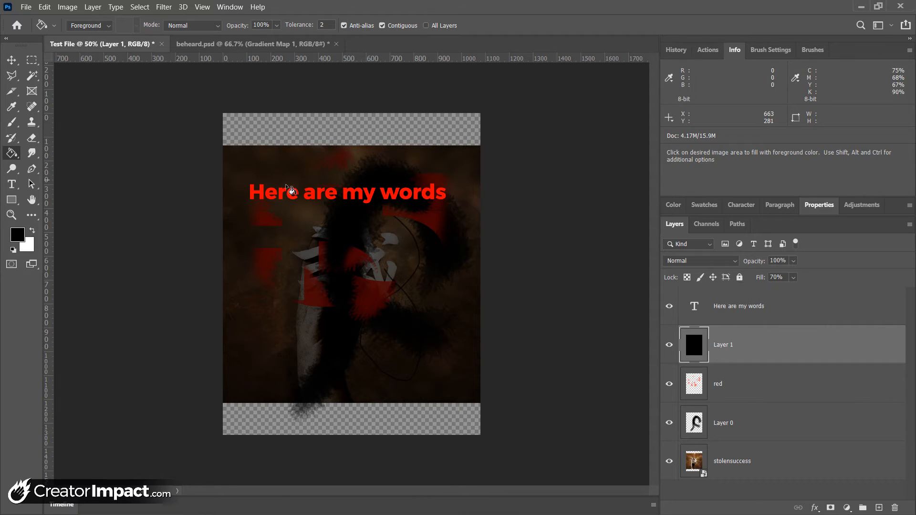
# Step: Select the "Here are my words" layer, try the Vertical Type Mask Tool, load and drop the letter-shaped selection, and return to the Horizontal Type Tool
pyautogui.click(748, 314)
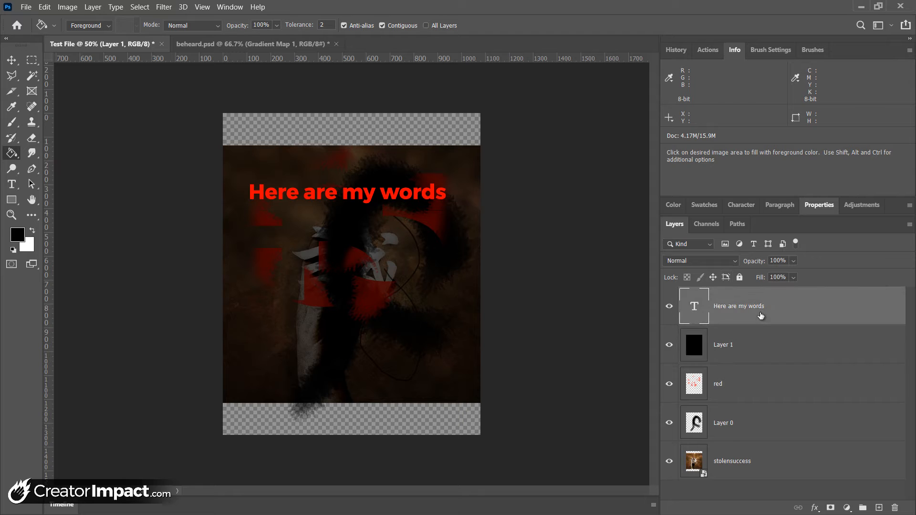
pyautogui.click(12, 186)
pyautogui.click(12, 186)
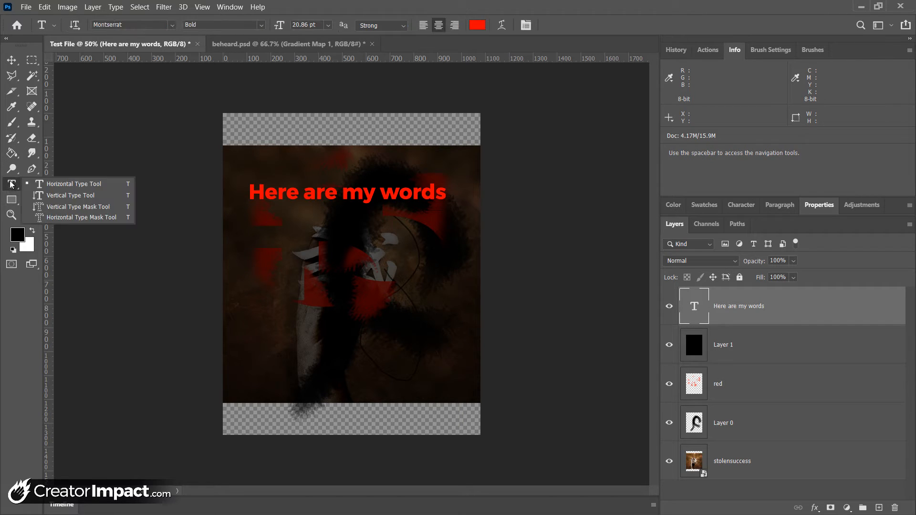
pyautogui.click(91, 210)
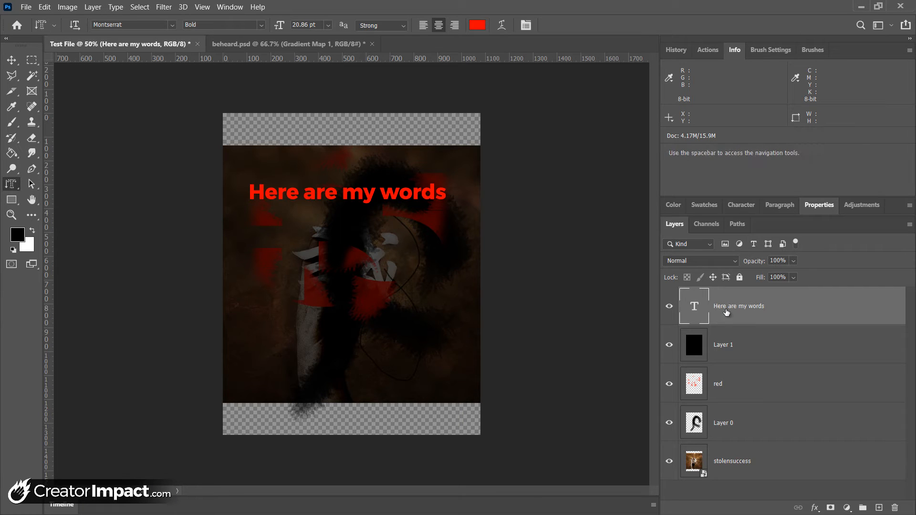
pyautogui.keyDown('ctrl'); pyautogui.click(695, 304); pyautogui.keyUp('ctrl')
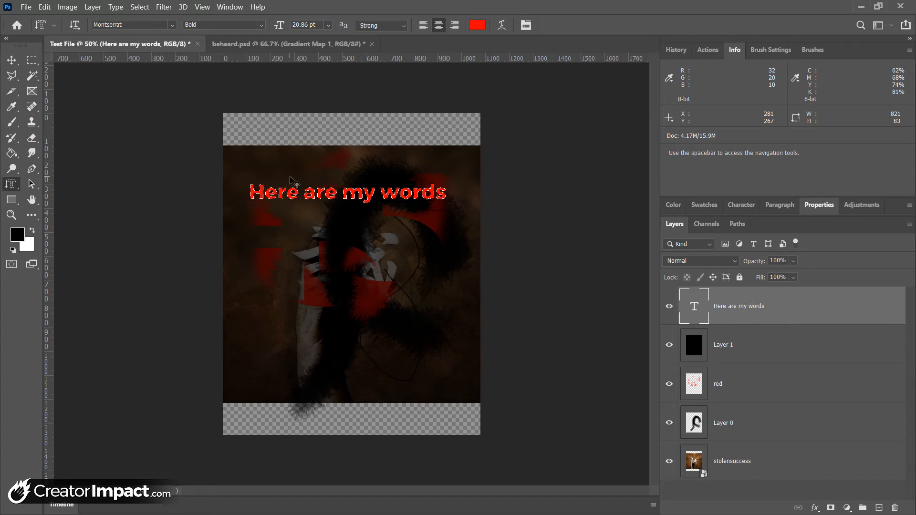
pyautogui.hotkey('ctrl', 'd')
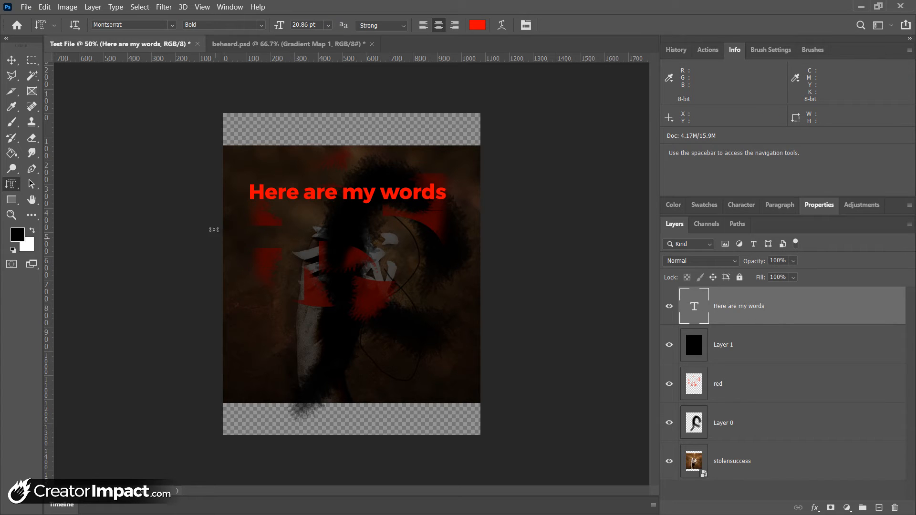
pyautogui.rightClick(8, 186)
pyautogui.click(49, 183)
# Step: Try the text in the A Love of Thunder font and in Abadi MT Condensed Extra Bold
pyautogui.click(174, 24)
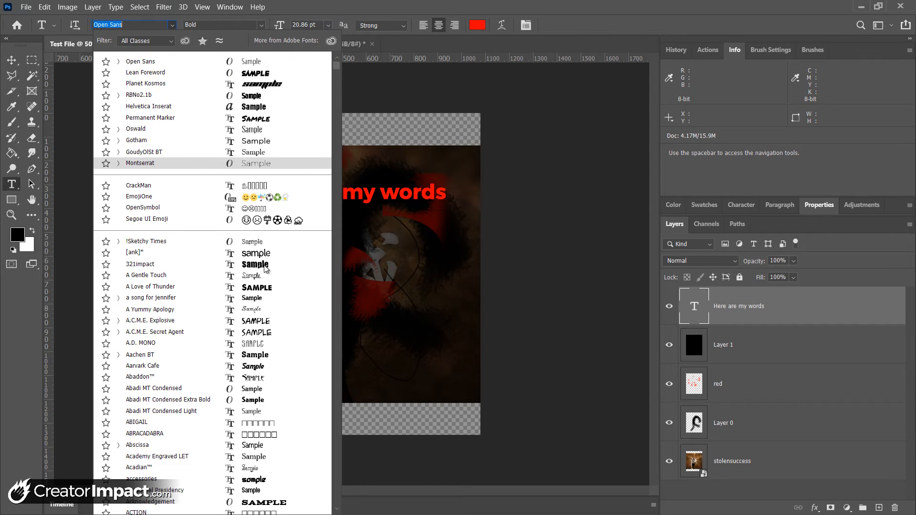
pyautogui.click(263, 286)
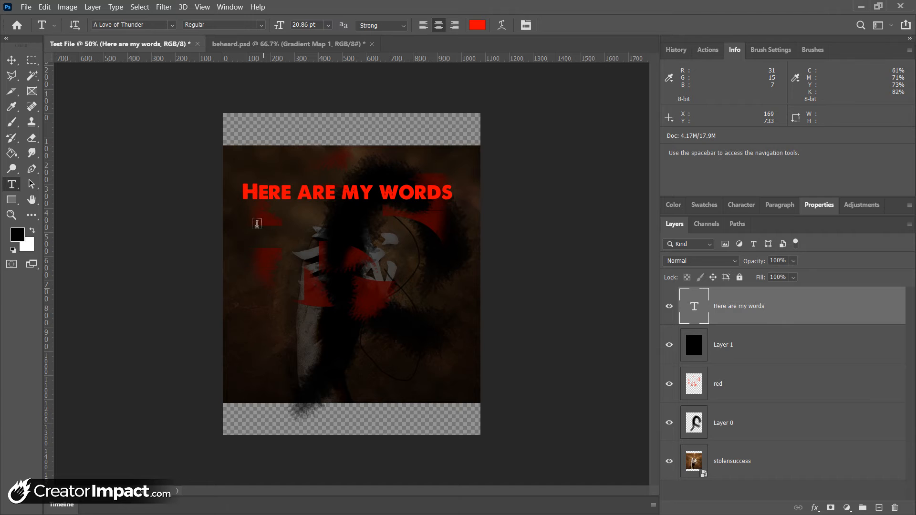
pyautogui.click(172, 26)
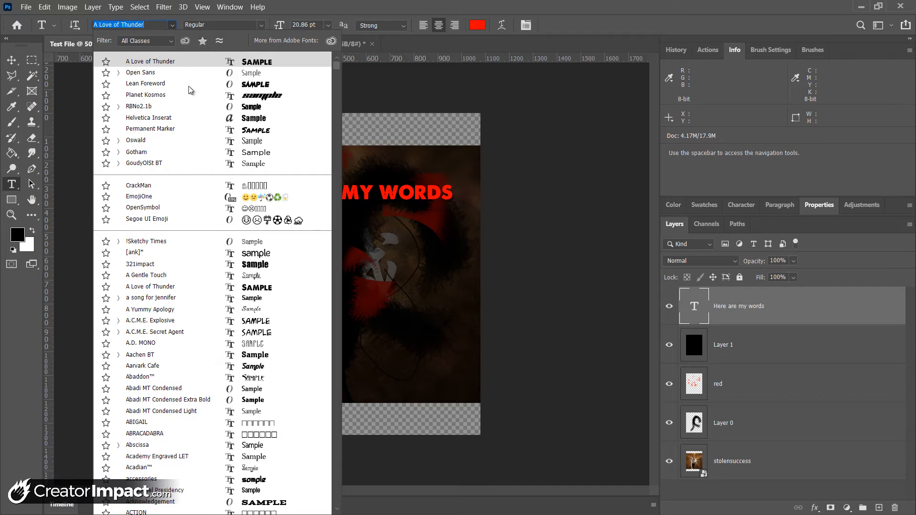
pyautogui.click(260, 400)
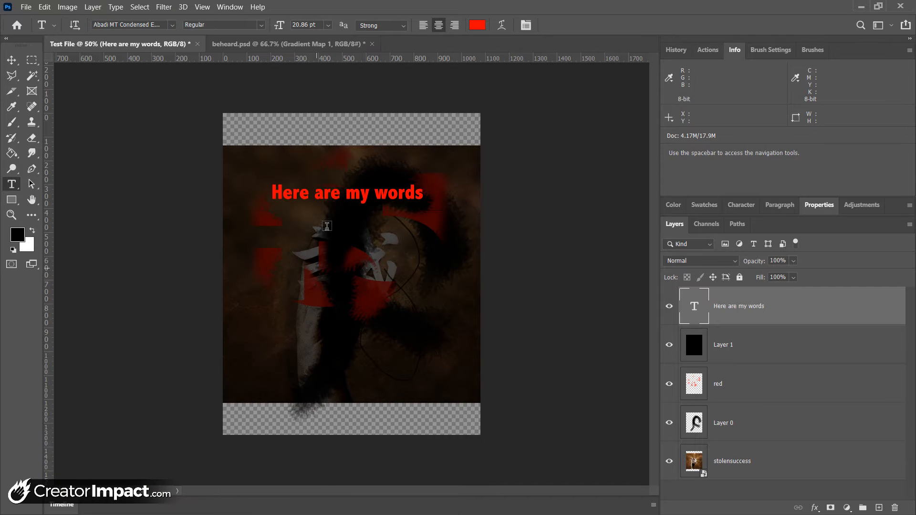
# Step: Switch the text to vertical orientation and back to horizontal, and look at the tool presets
pyautogui.click(74, 25)
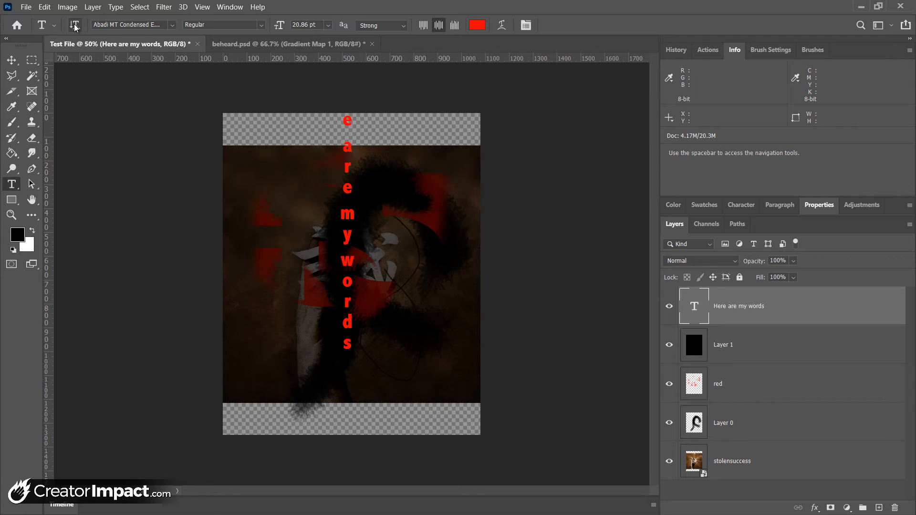
pyautogui.click(74, 25)
pyautogui.click(55, 26)
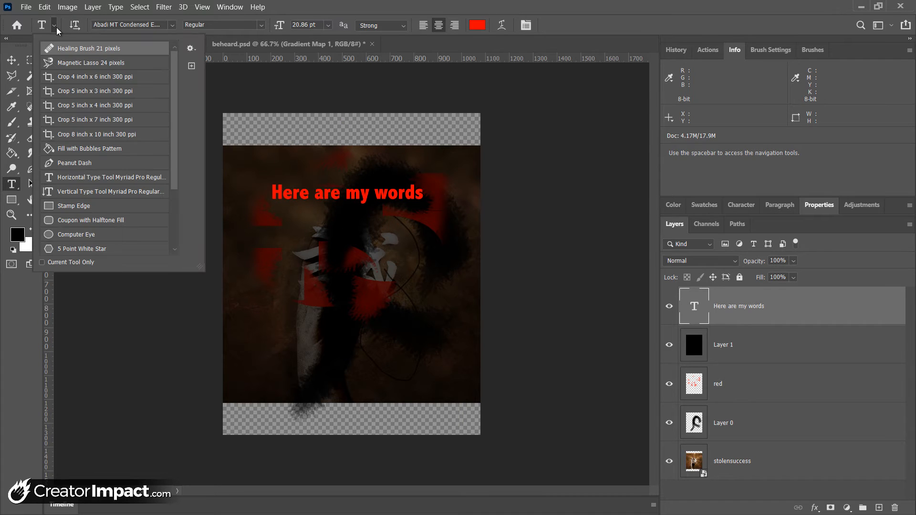
pyautogui.click(74, 24)
pyautogui.click(94, 7)
pyautogui.click(263, 5)
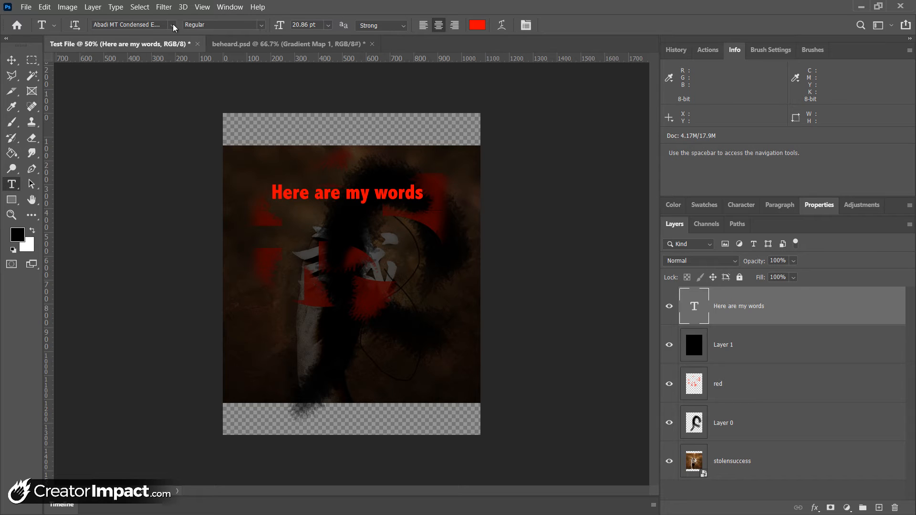
# Step: Check the current font's available styles, and change the text to Oswald in the Bold style
pyautogui.click(261, 24)
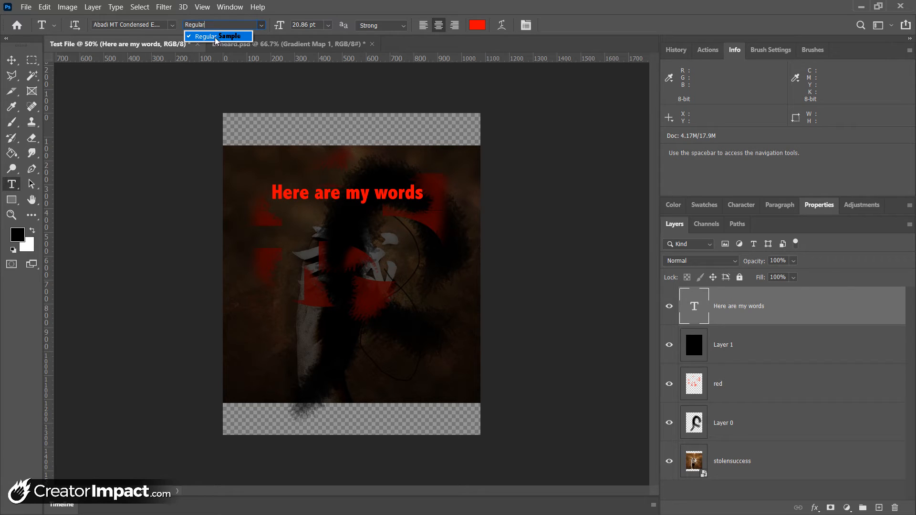
pyautogui.click(171, 28)
pyautogui.click(173, 26)
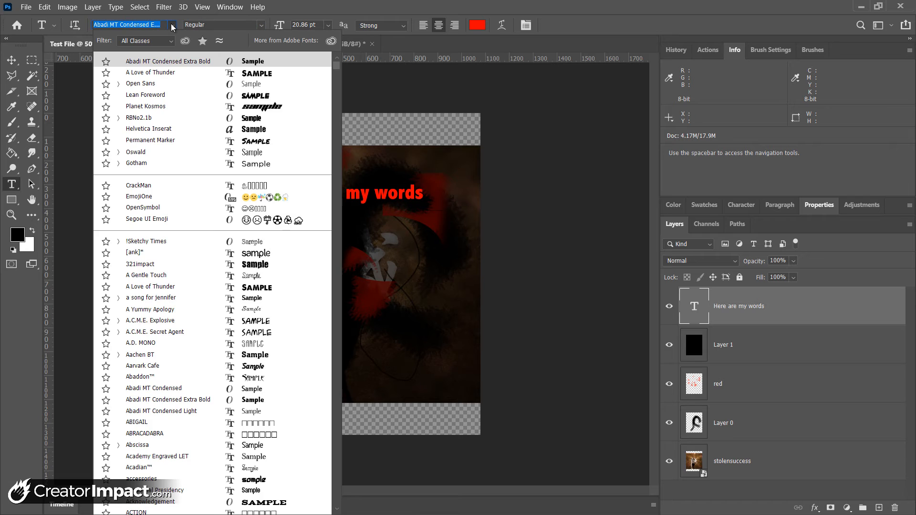
pyautogui.click(262, 153)
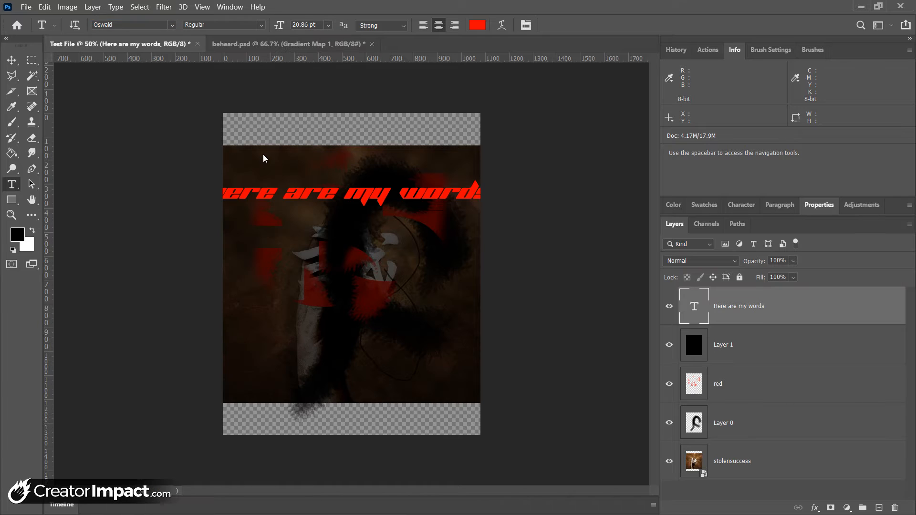
pyautogui.click(262, 25)
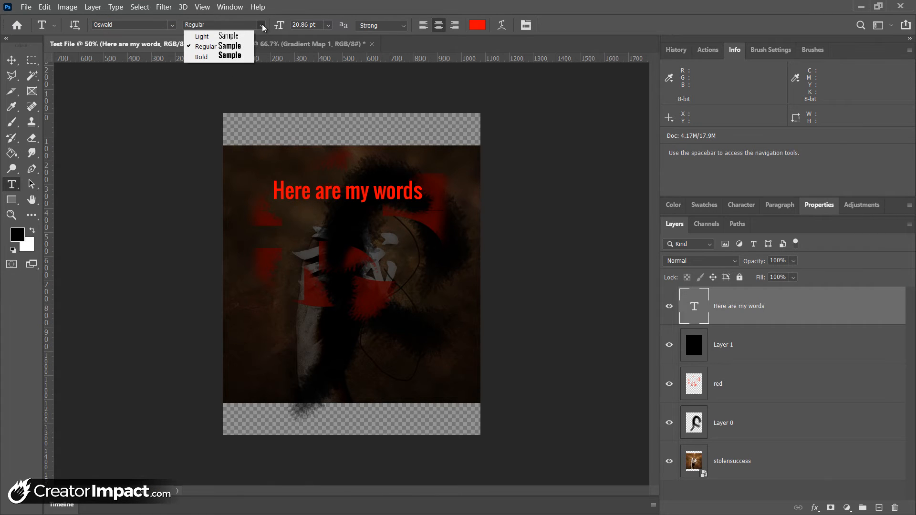
pyautogui.click(238, 58)
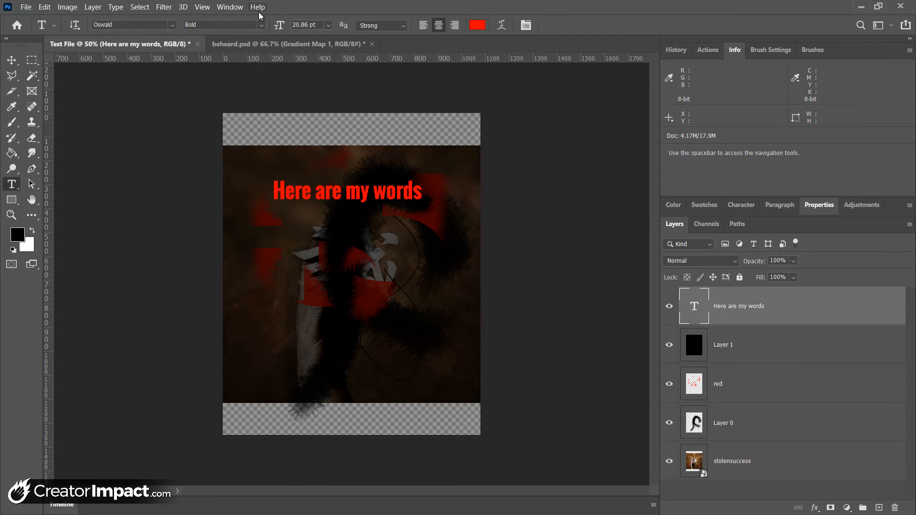
# Step: Browse the font list, search it for "arial", and apply Arial Regular to the text
pyautogui.click(172, 26)
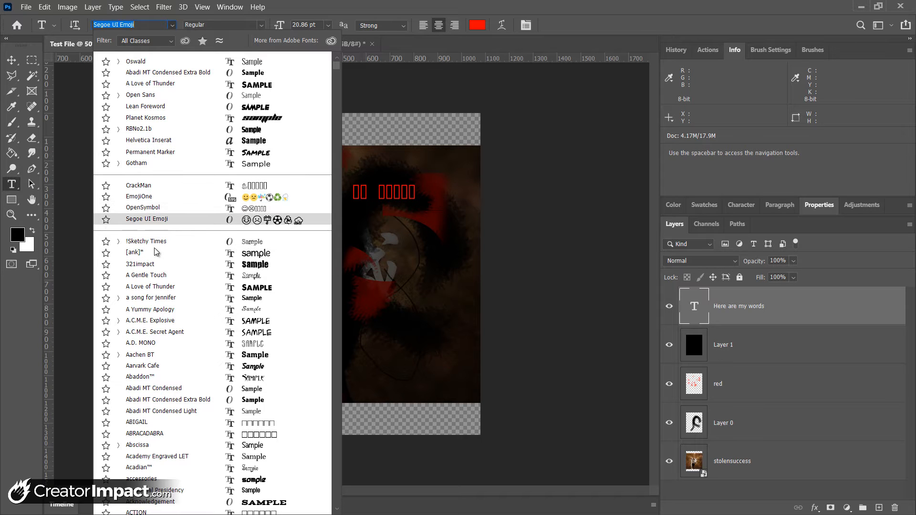
pyautogui.scroll(-8, 286, 429)
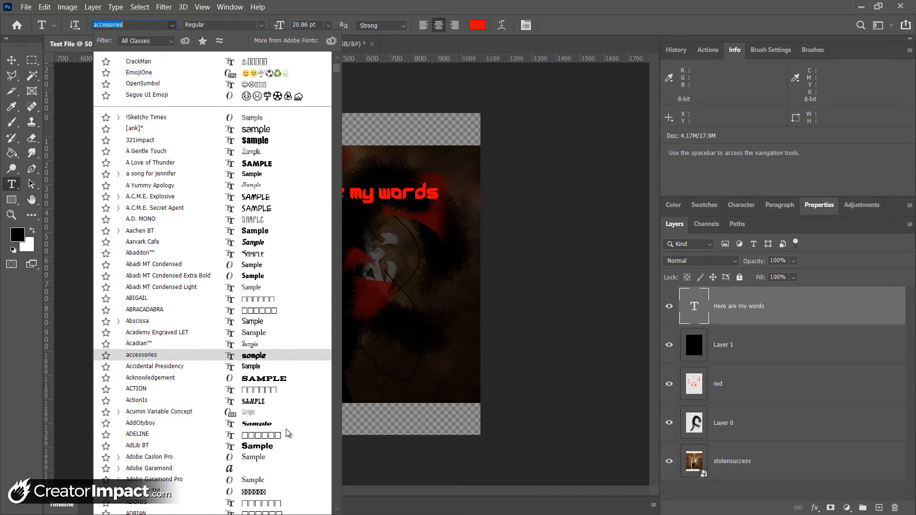
pyautogui.write('arial')
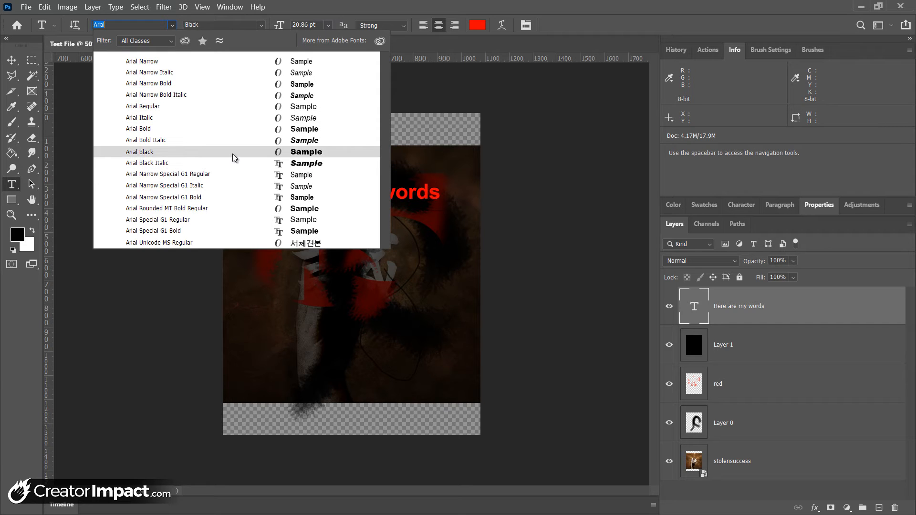
pyautogui.click(228, 104)
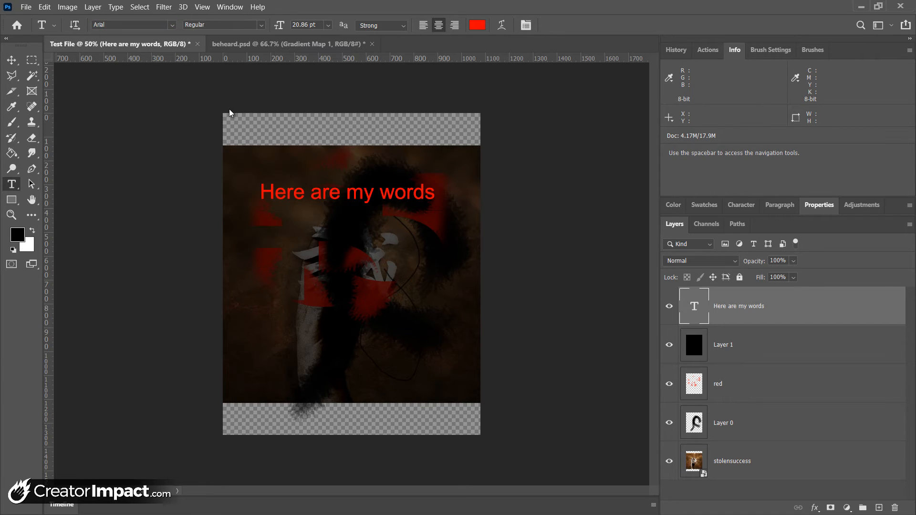
# Step: Try the Black style on the Arial text and set its style to Bold Italic
pyautogui.click(262, 24)
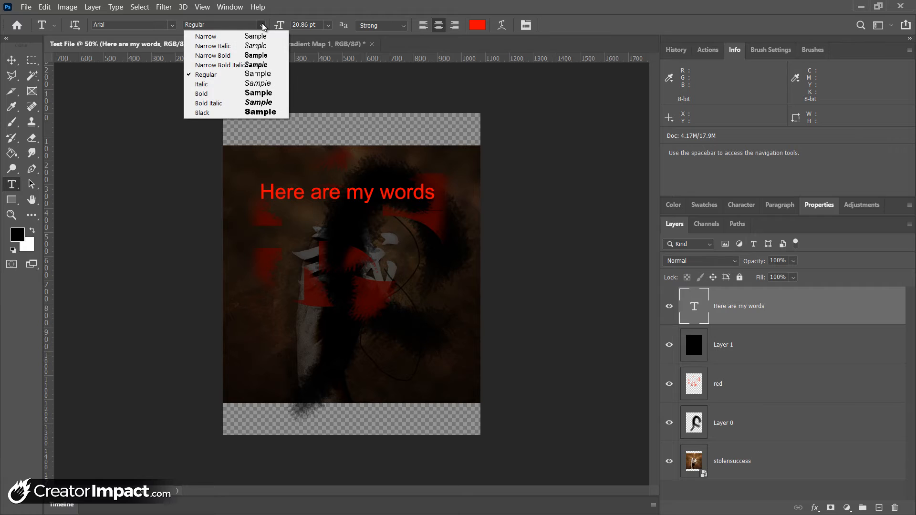
pyautogui.click(266, 112)
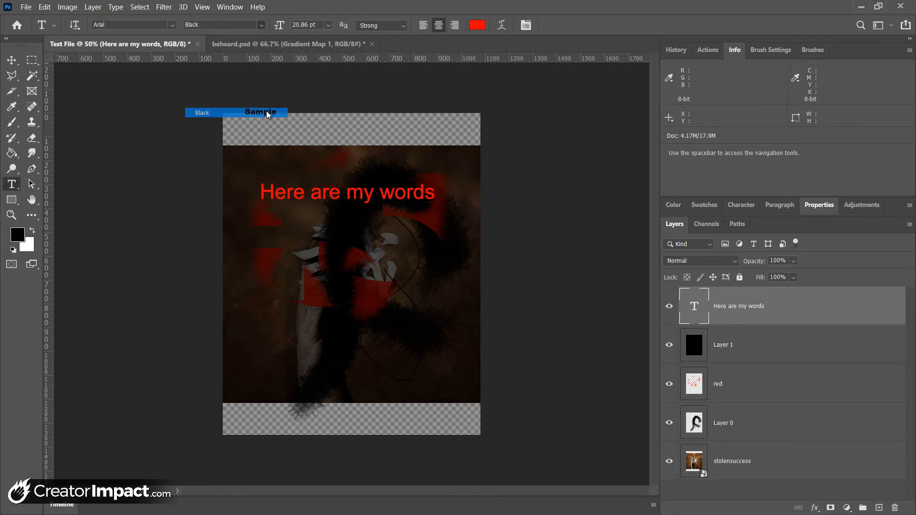
pyautogui.click(262, 25)
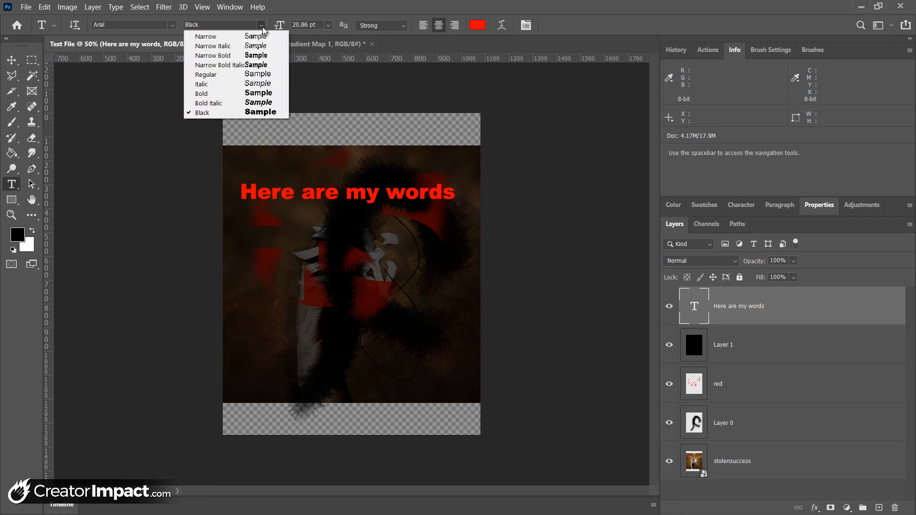
pyautogui.click(256, 104)
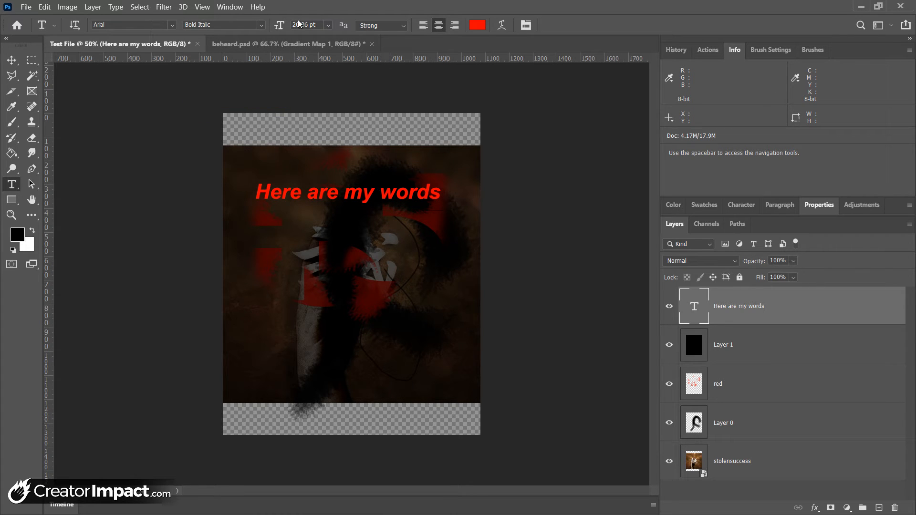
# Step: Try a font size of 16 pt on the text and set it to 60 pt
pyautogui.click(330, 26)
pyautogui.click(314, 117)
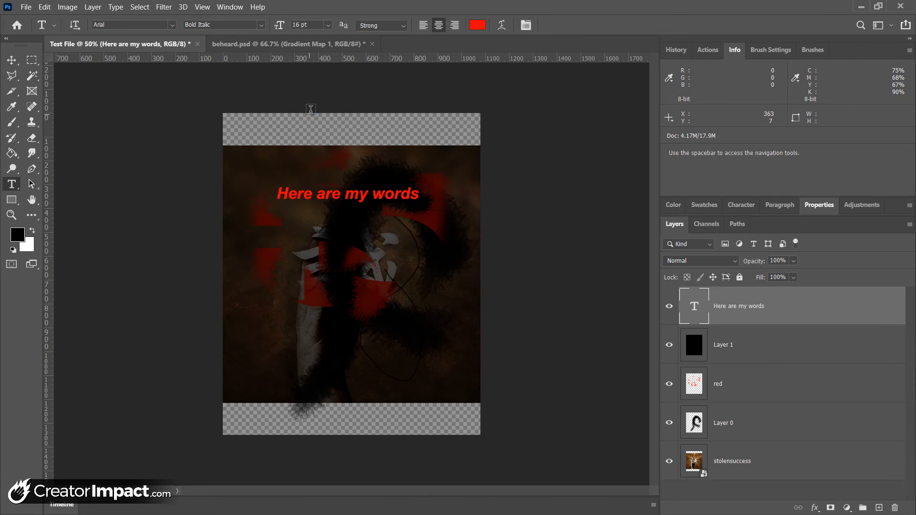
pyautogui.click(329, 24)
pyautogui.click(321, 173)
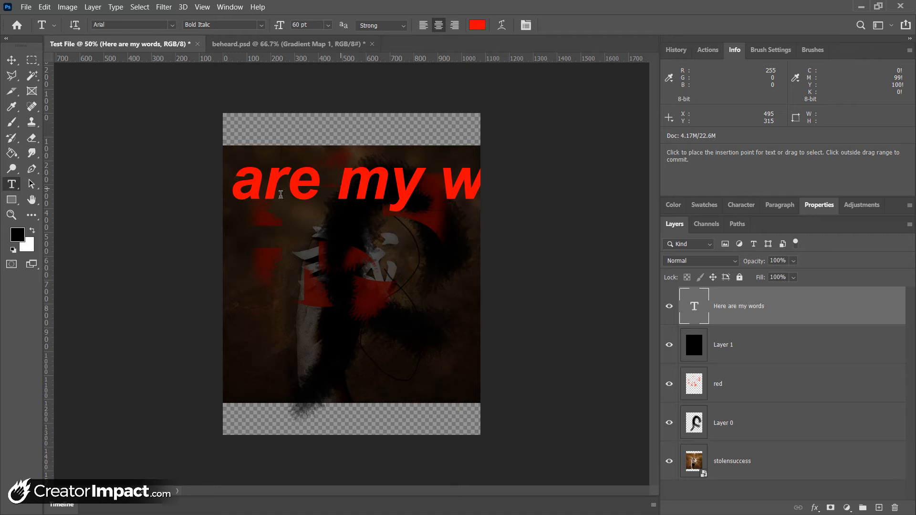
# Step: Insert a line break and the letter "t" before "my" in the text, and commit the edit
pyautogui.click(341, 176)
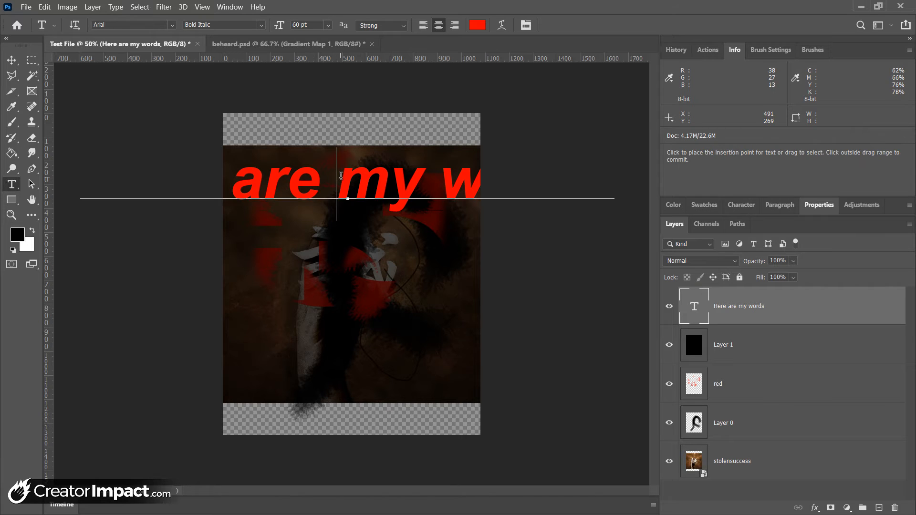
pyautogui.press('Return')
pyautogui.write('t')
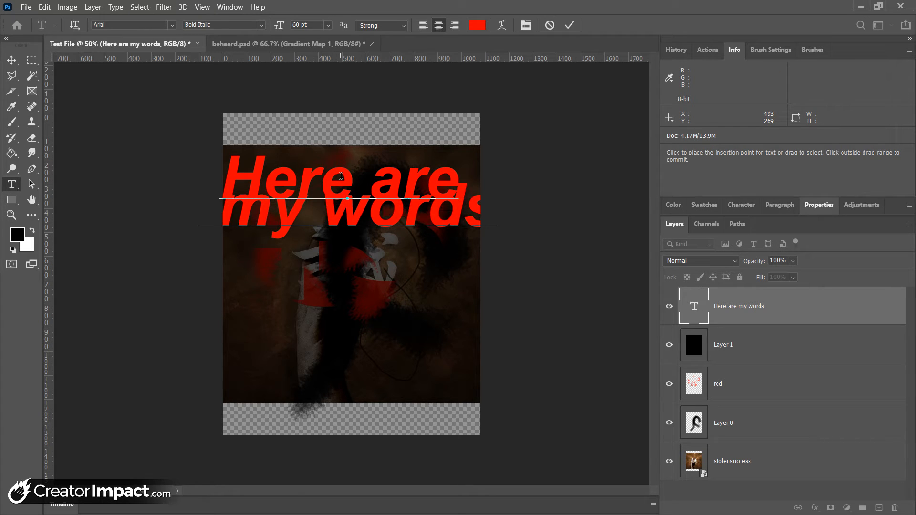
pyautogui.hotkey('ctrl', 'Return')
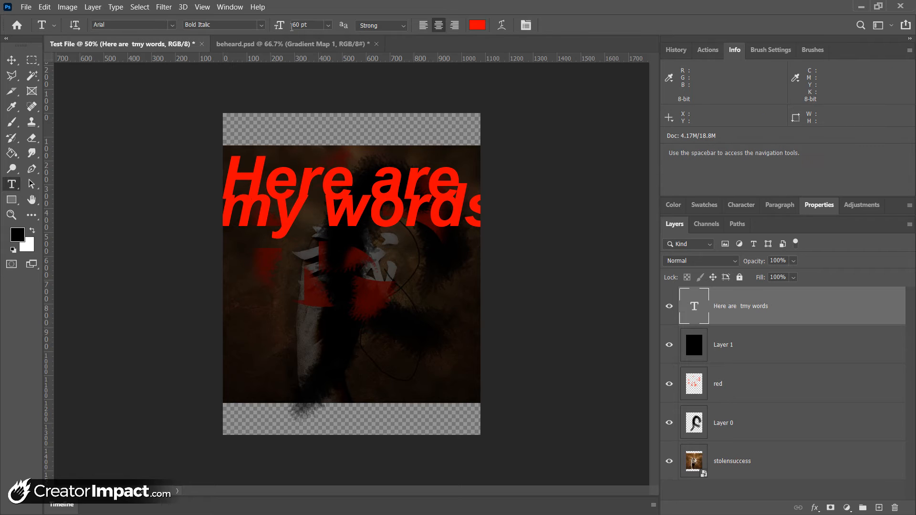
# Step: Set the font size of the text to 18 pt and view the available anti-aliasing methods
pyautogui.click(328, 25)
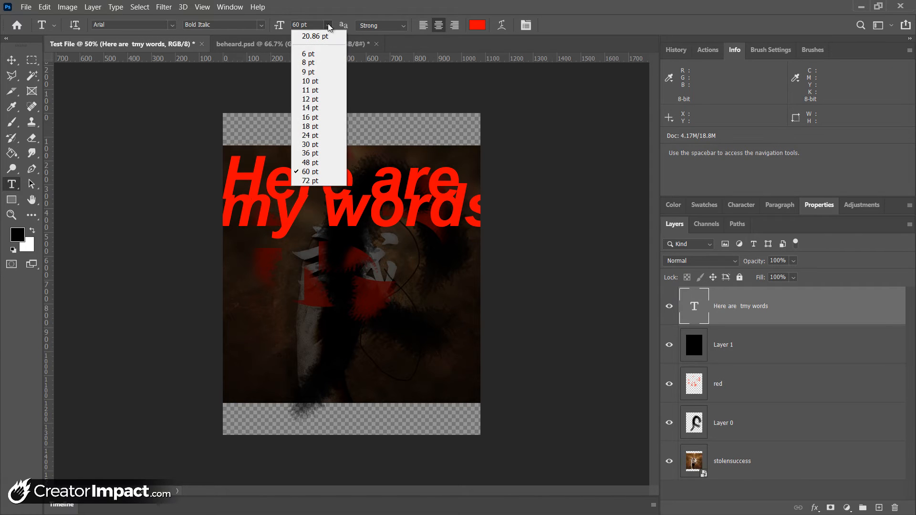
pyautogui.click(328, 126)
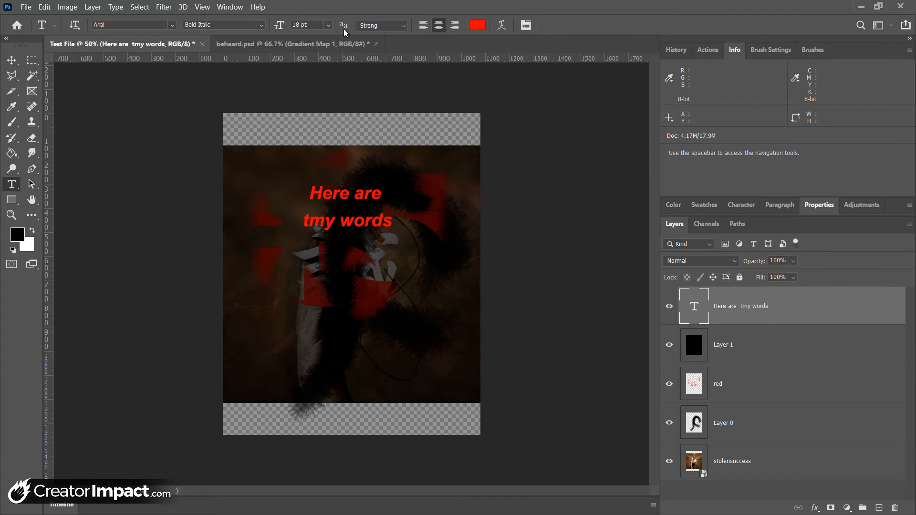
pyautogui.click(396, 27)
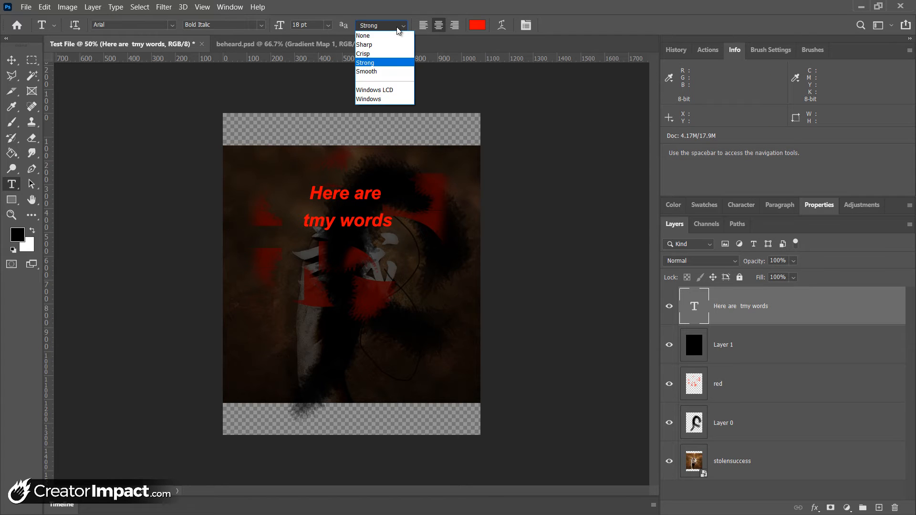
pyautogui.click(400, 29)
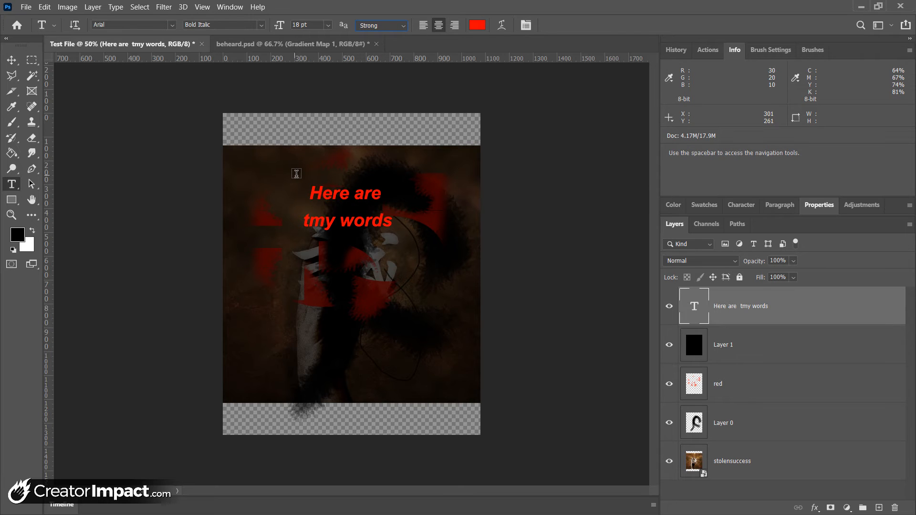
# Step: Examine the Strong anti-aliasing on the letter edges of "are" up close and look over the available methods
pyautogui.click(11, 215)
pyautogui.moveTo(291, 166); pyautogui.dragTo(407, 258)
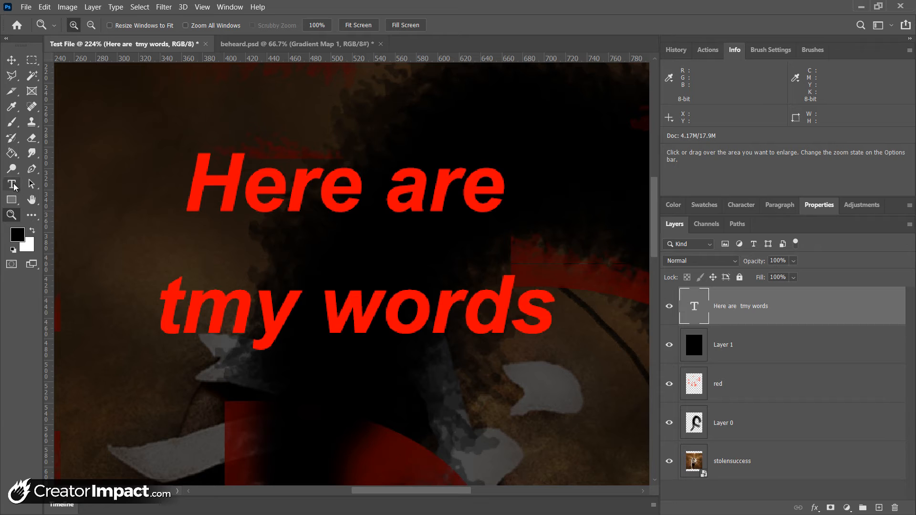
pyautogui.click(12, 185)
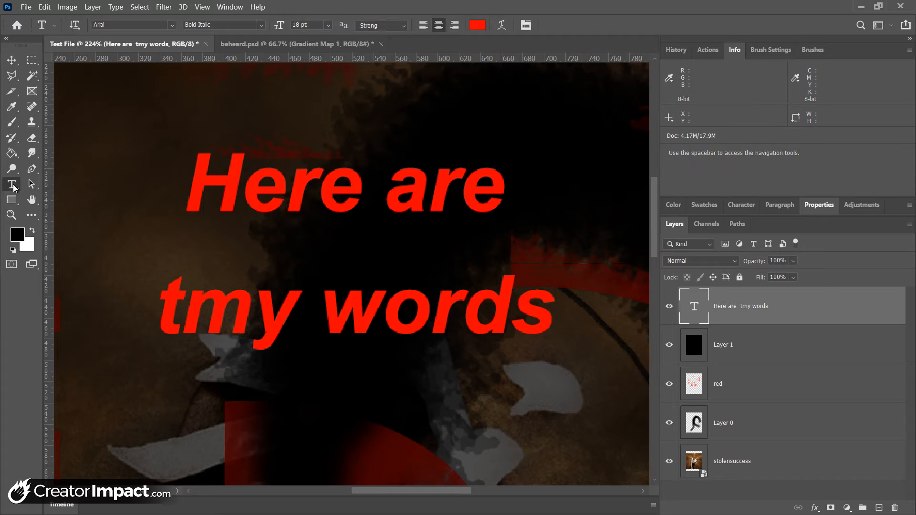
pyautogui.click(404, 26)
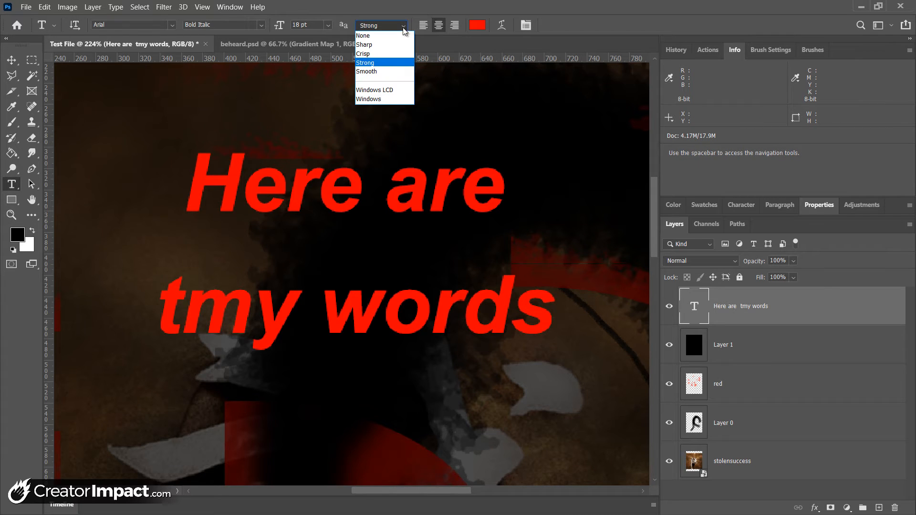
pyautogui.click(424, 176)
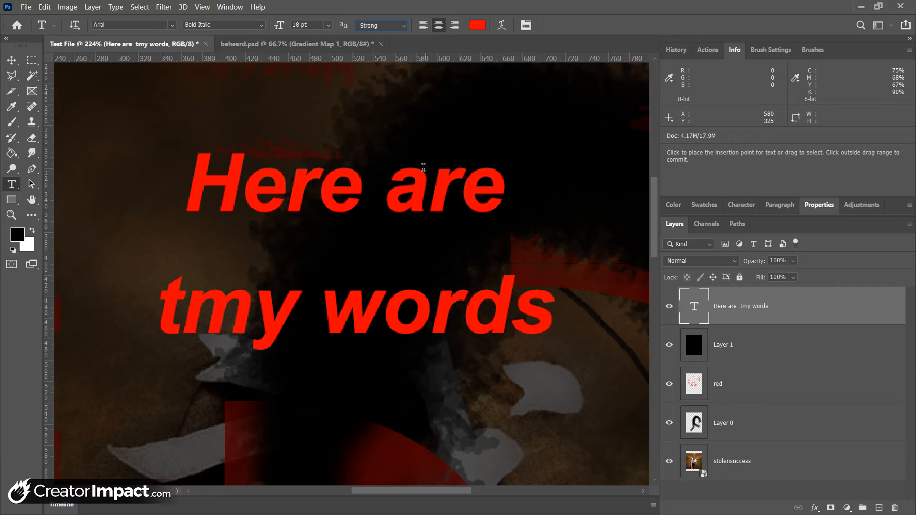
pyautogui.press('z')
pyautogui.moveTo(415, 161); pyautogui.dragTo(429, 188)
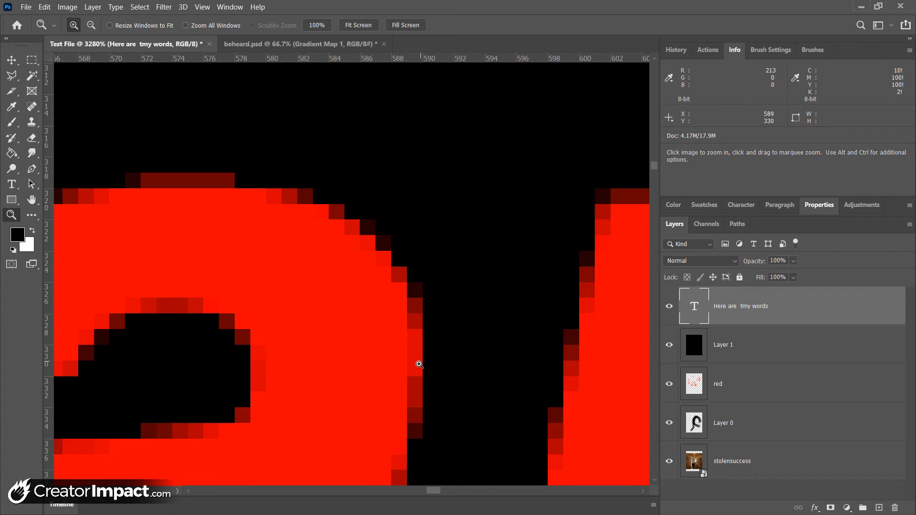
pyautogui.keyDown('alt'); pyautogui.click(378, 242); pyautogui.keyUp('alt')
pyautogui.keyDown('alt'); pyautogui.click(378, 242); pyautogui.keyUp('alt')
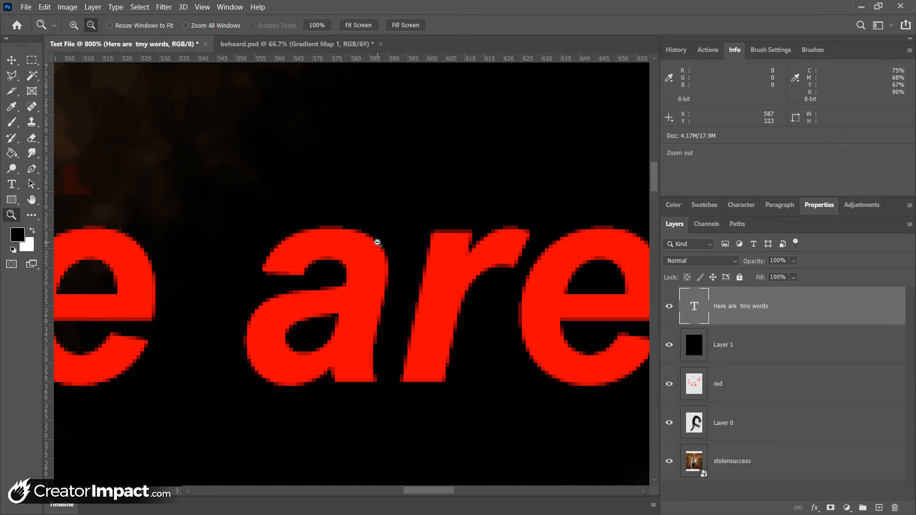
pyautogui.keyDown('alt'); pyautogui.click(378, 242); pyautogui.keyUp('alt')
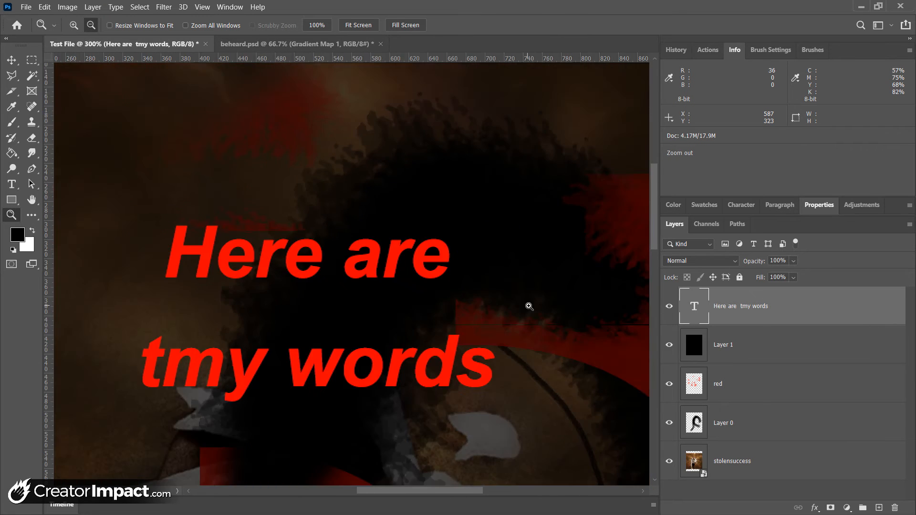
# Step: Try the None anti-aliasing method on the text and inspect the letter edges of "are" up close
pyautogui.click(10, 184)
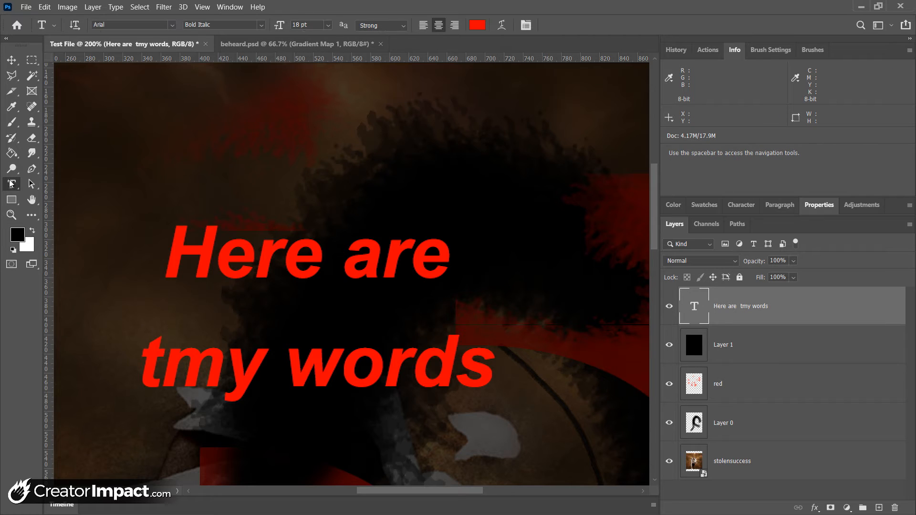
pyautogui.click(404, 28)
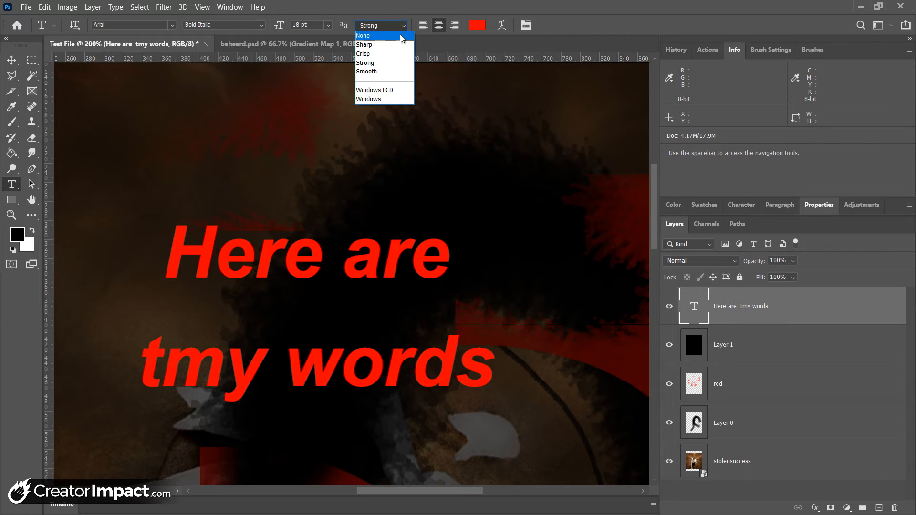
pyautogui.click(400, 34)
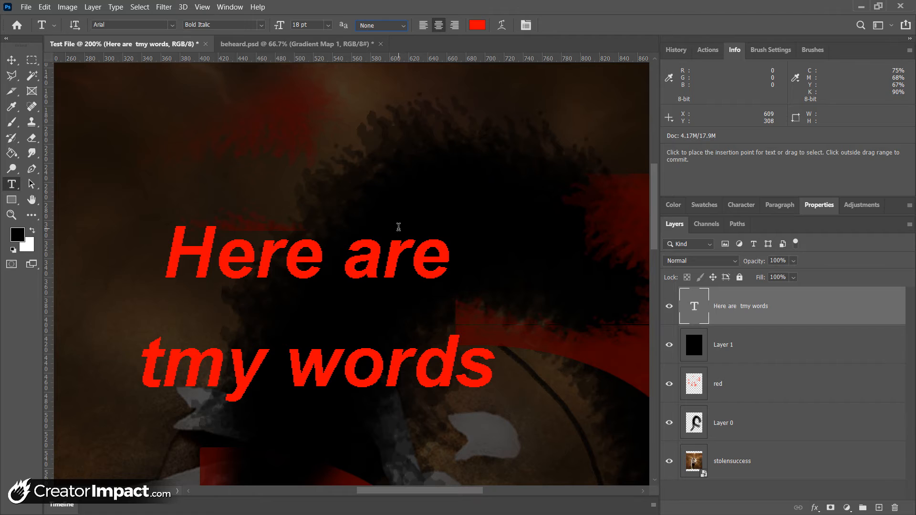
pyautogui.click(11, 215)
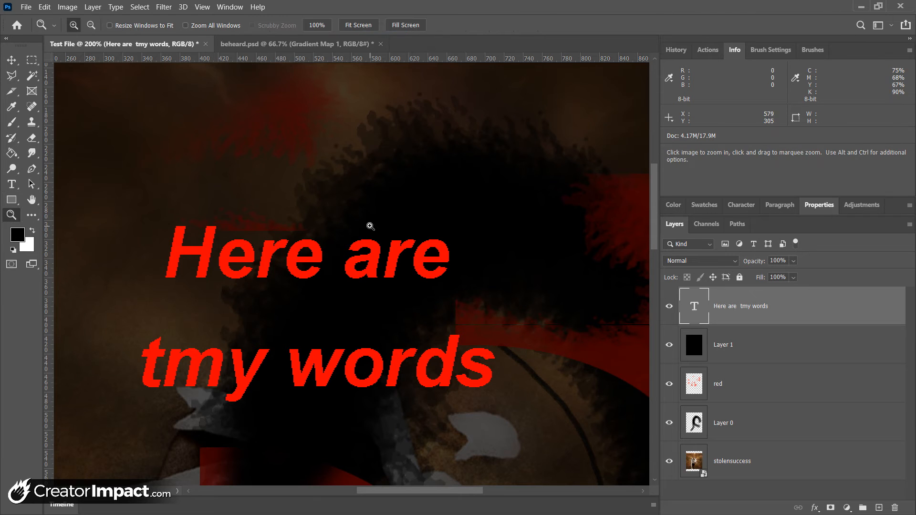
pyautogui.moveTo(370, 227); pyautogui.dragTo(414, 257)
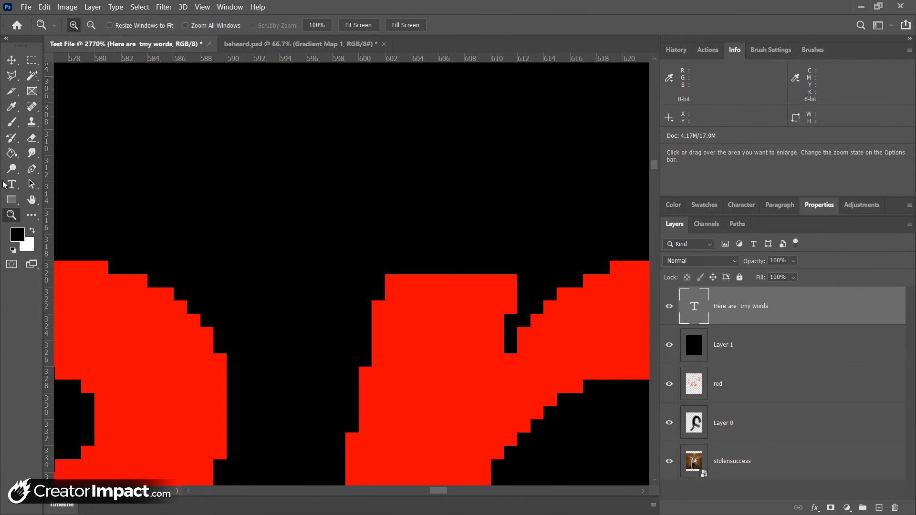
# Step: Try the Sharp and Crisp anti-aliasing methods on the text and return it to Strong
pyautogui.click(11, 184)
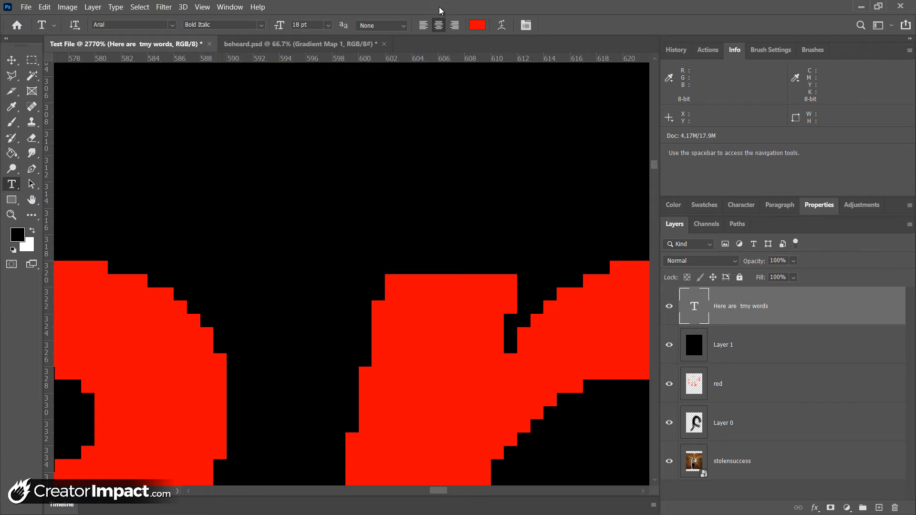
pyautogui.click(405, 26)
pyautogui.click(365, 45)
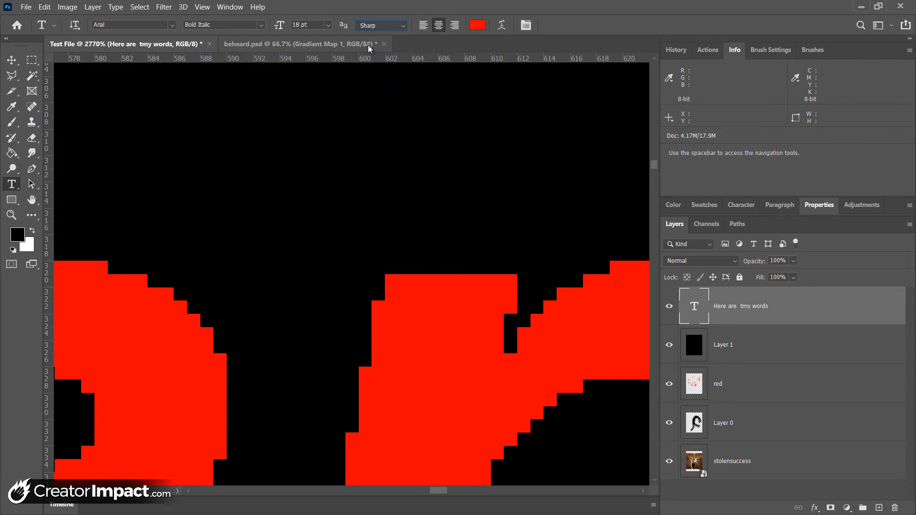
pyautogui.click(404, 25)
pyautogui.click(387, 55)
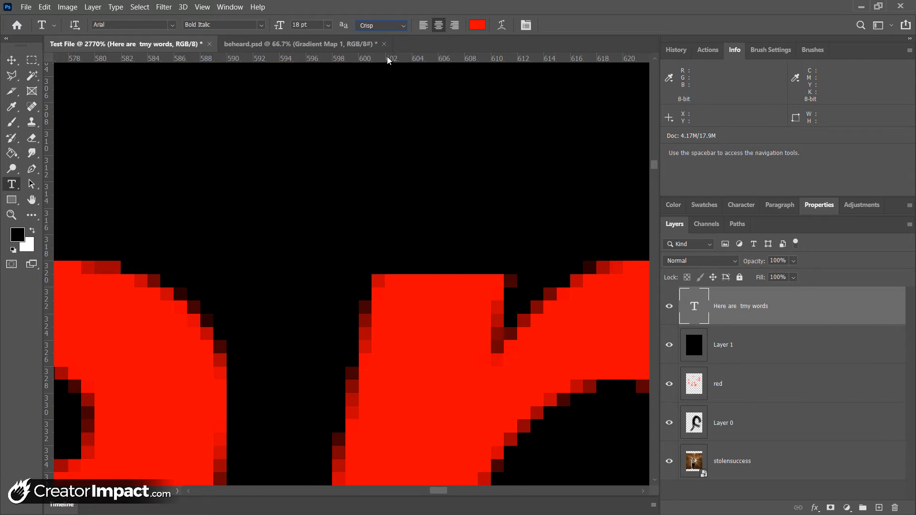
pyautogui.click(404, 29)
pyautogui.click(386, 63)
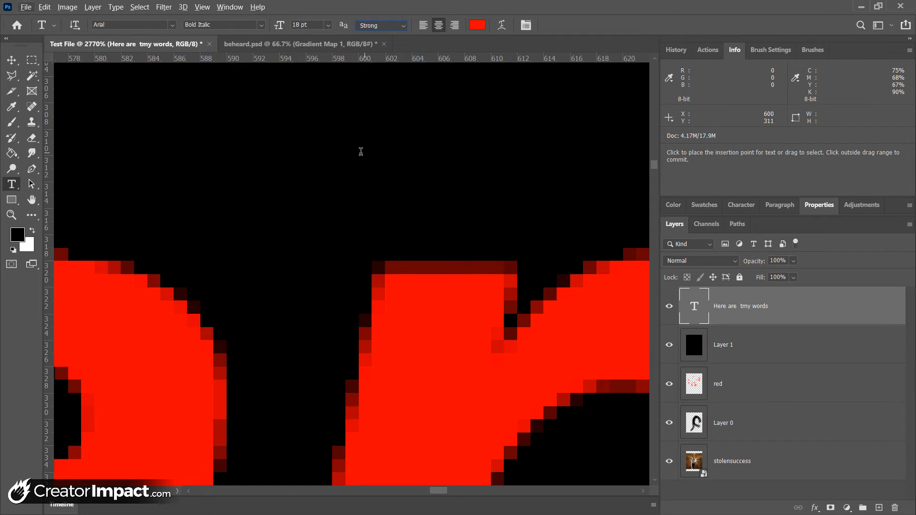
# Step: Compare the Smooth and Windows LCD anti-aliasing methods on the word "are" and set the text back to Strong
pyautogui.click(12, 215)
pyautogui.keyDown('alt'); pyautogui.click(227, 223); pyautogui.keyUp('alt')
pyautogui.keyDown('alt'); pyautogui.click(228, 222); pyautogui.keyUp('alt')
pyautogui.keyDown('alt'); pyautogui.click(239, 163); pyautogui.keyUp('alt')
pyautogui.press('v')
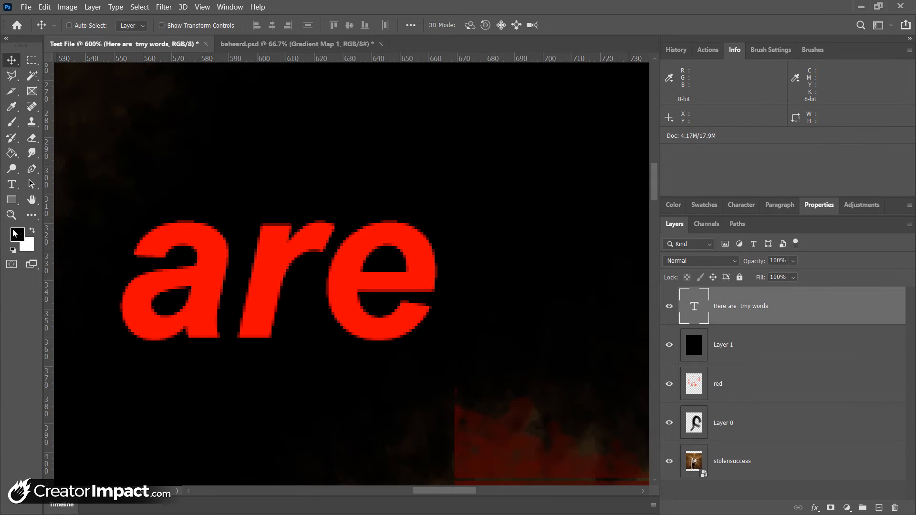
pyautogui.click(11, 184)
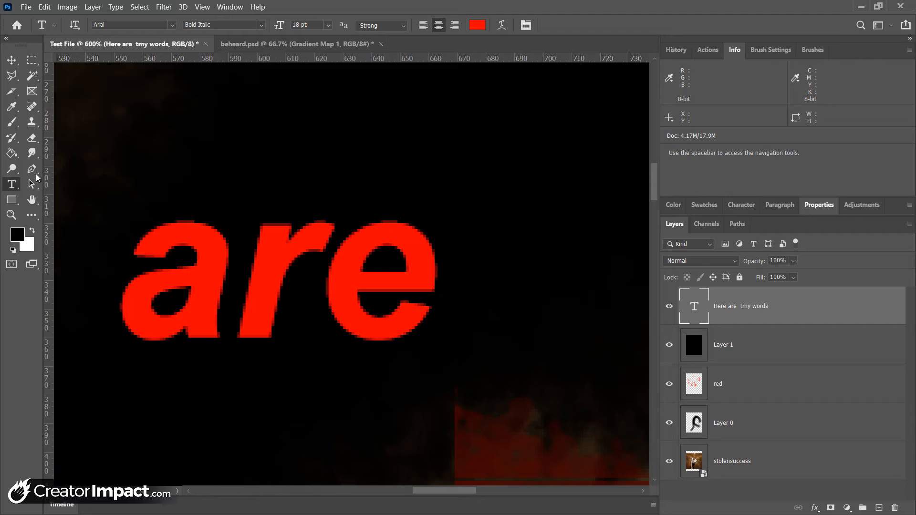
pyautogui.click(386, 71)
pyautogui.click(392, 26)
pyautogui.click(385, 98)
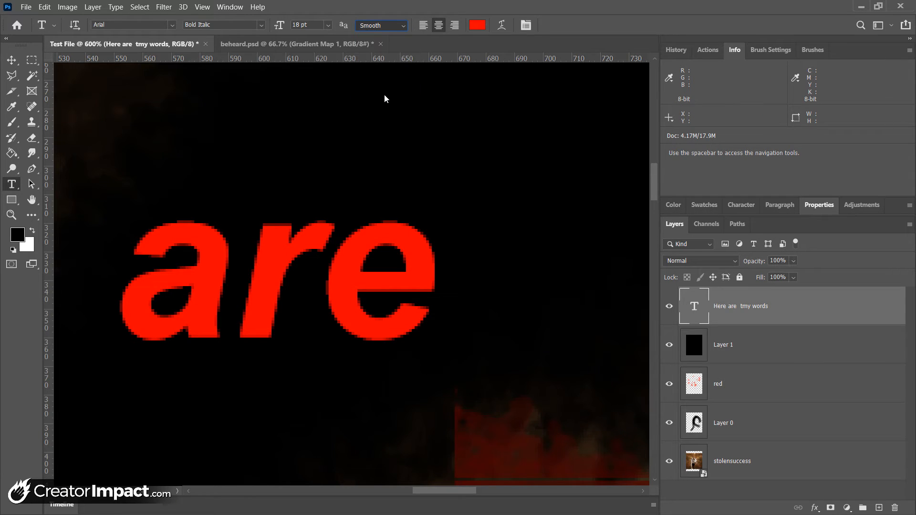
pyautogui.click(402, 26)
pyautogui.click(380, 90)
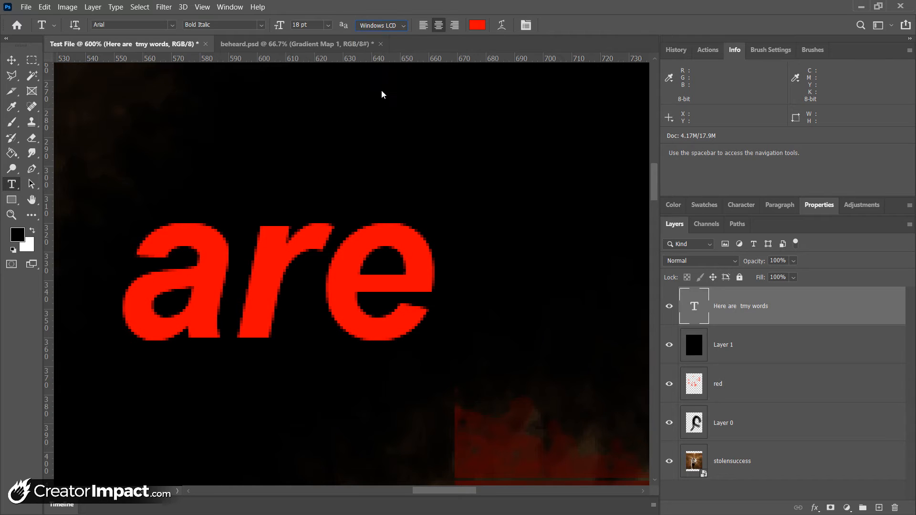
pyautogui.click(404, 25)
pyautogui.click(391, 63)
# Step: Try left and right alignment on the two-line text and set it back to centered
pyautogui.click(11, 215)
pyautogui.keyDown('alt'); pyautogui.click(300, 235); pyautogui.keyUp('alt')
pyautogui.keyDown('alt'); pyautogui.click(310, 235); pyautogui.keyUp('alt')
pyautogui.keyDown('alt'); pyautogui.click(313, 235); pyautogui.keyUp('alt')
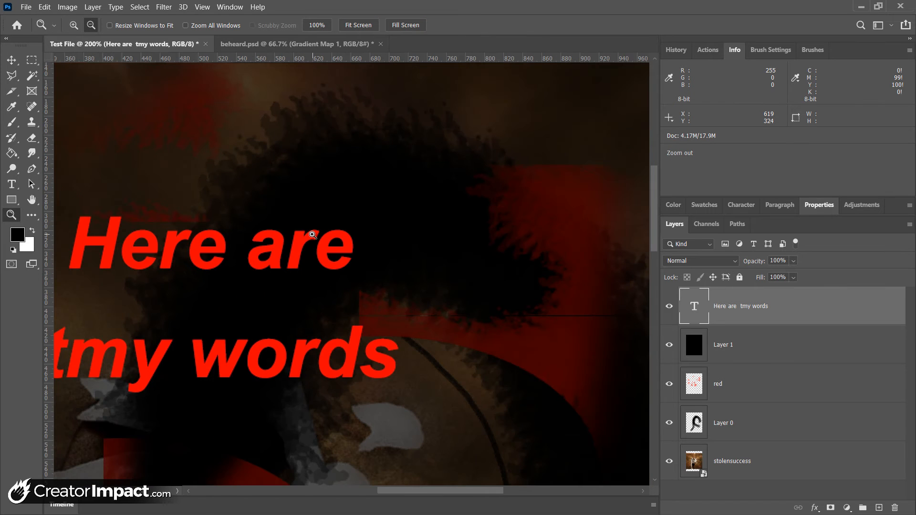
pyautogui.keyDown('alt'); pyautogui.click(375, 236); pyautogui.keyUp('alt')
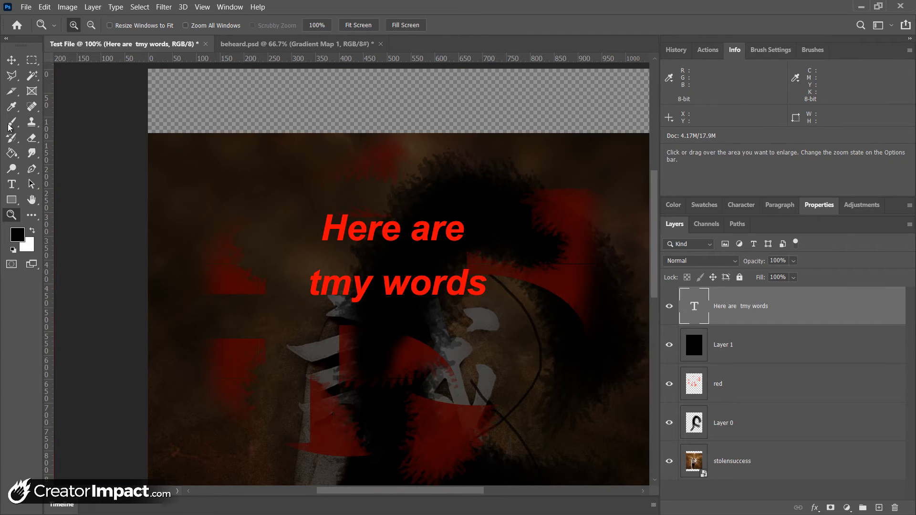
pyautogui.click(11, 184)
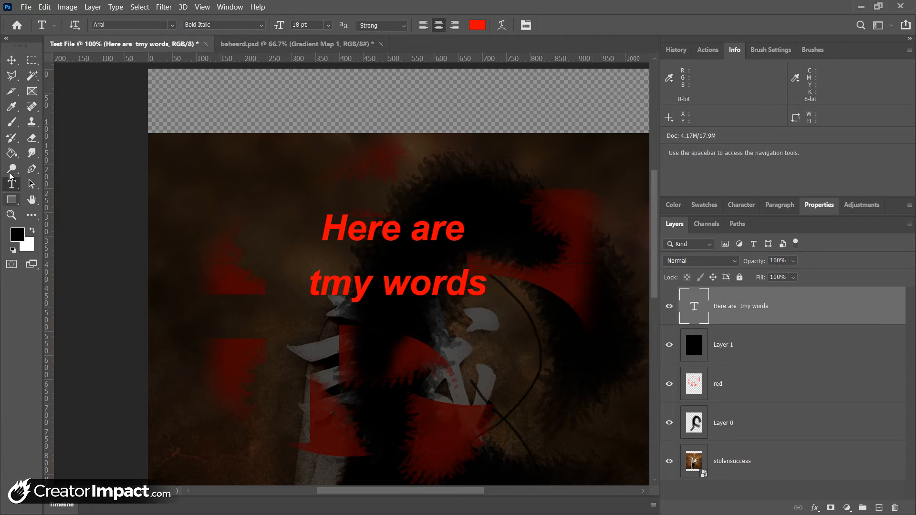
pyautogui.click(423, 25)
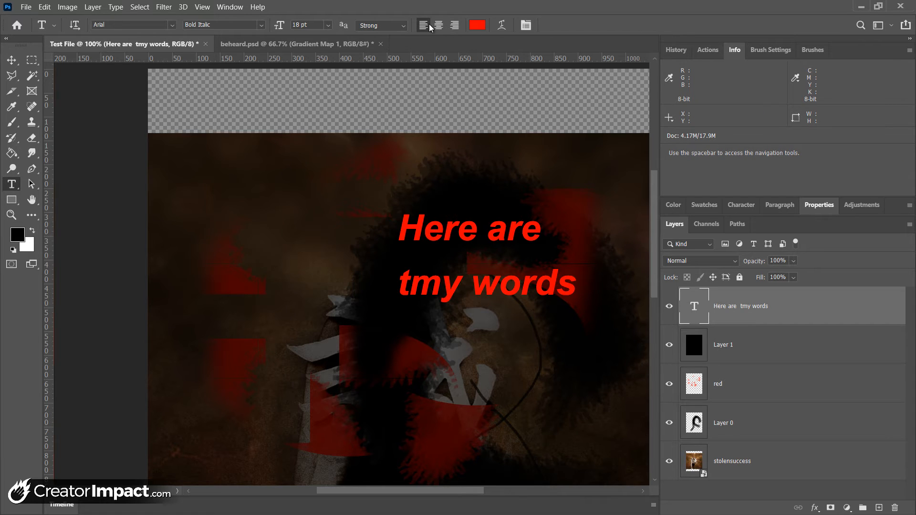
pyautogui.click(439, 26)
pyautogui.click(455, 25)
pyautogui.click(441, 27)
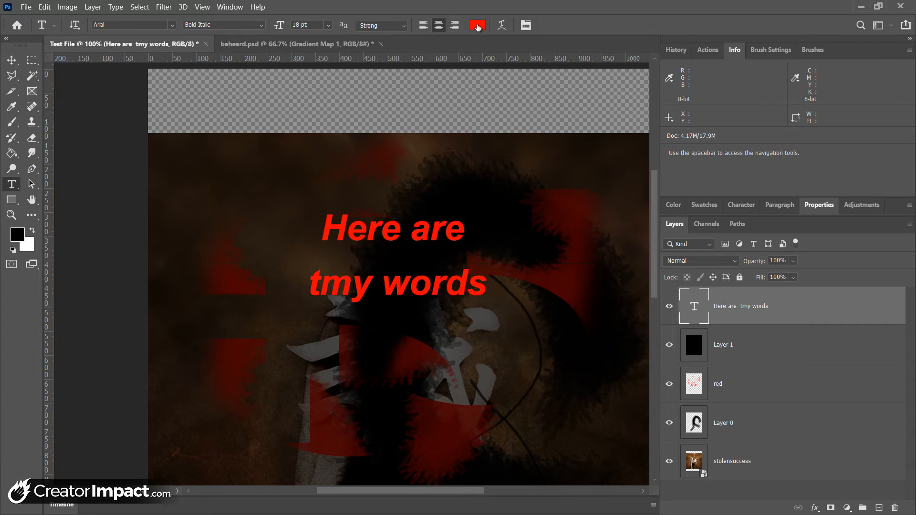
# Step: Change the text color to white (ffffff)
pyautogui.click(478, 25)
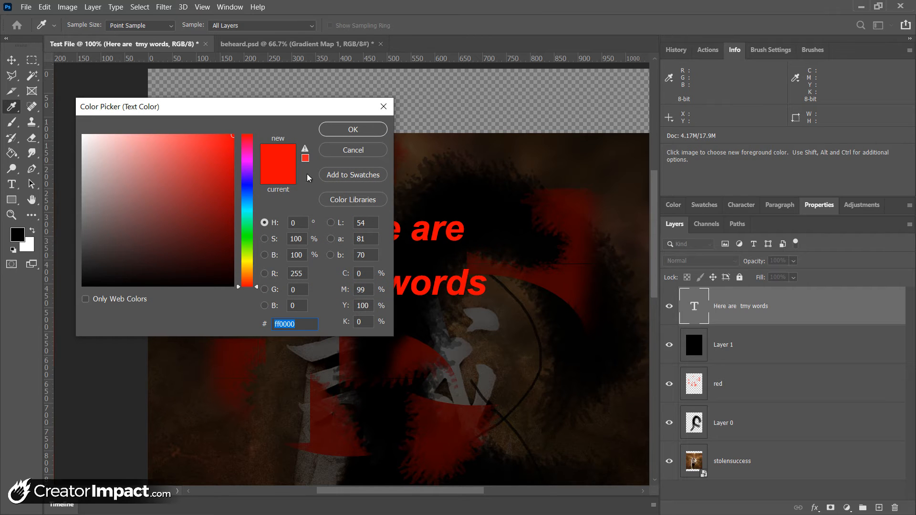
pyautogui.moveTo(202, 229); pyautogui.dragTo(82, 132)
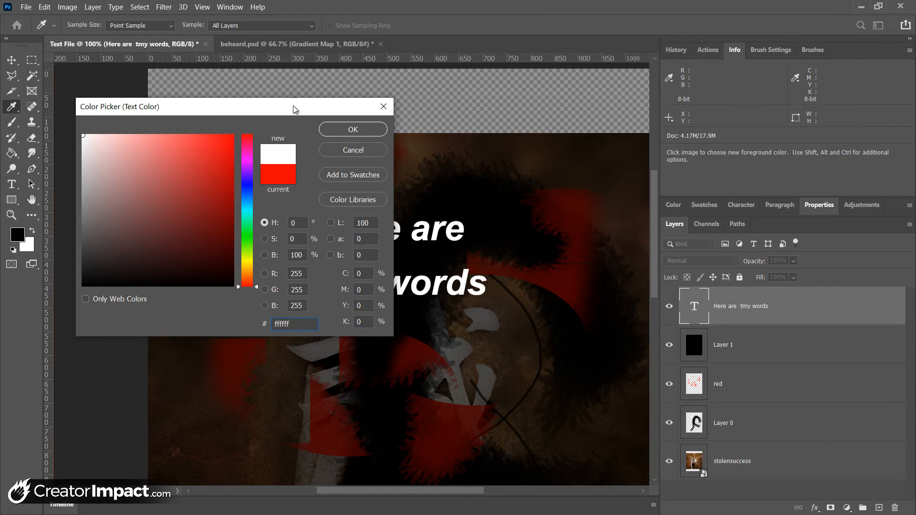
pyautogui.click(353, 129)
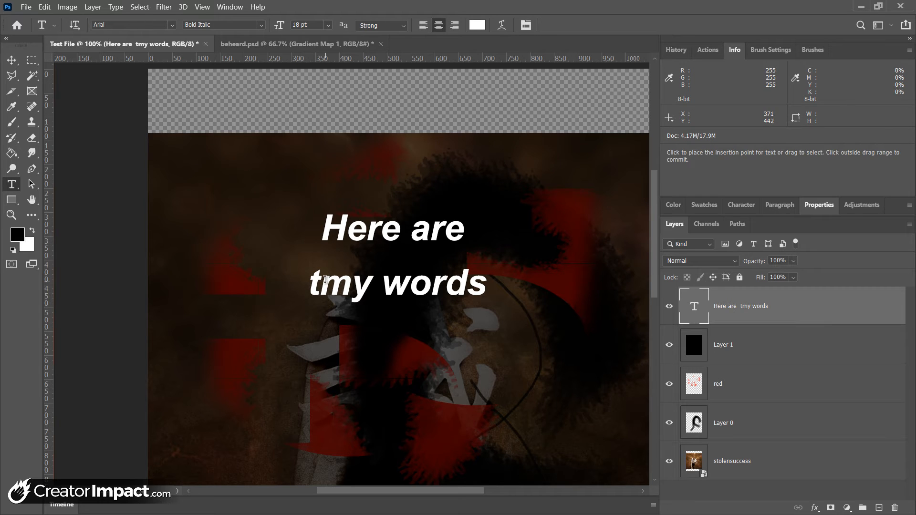
# Step: Delete the extra "t" before "my" in the second line of text and commit the edit
pyautogui.click(325, 279)
pyautogui.press('BackSpace')
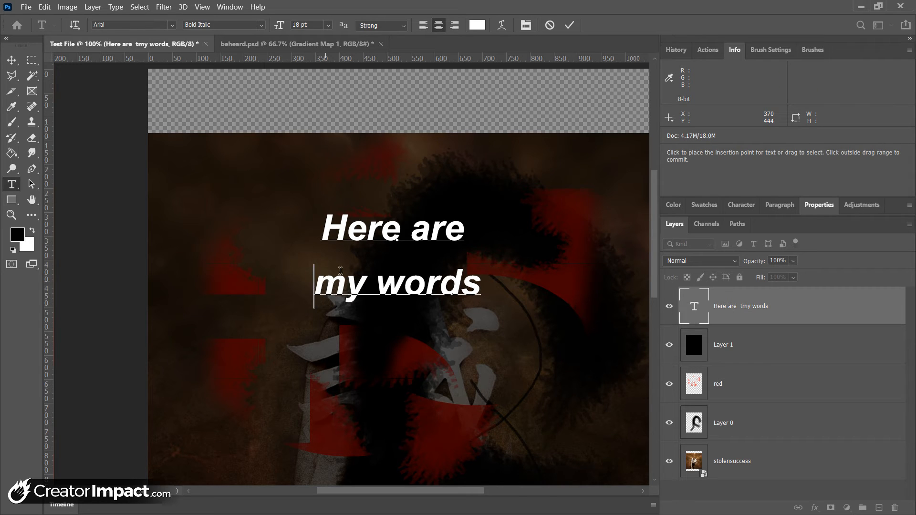
pyautogui.hotkey('ctrl', 'Return')
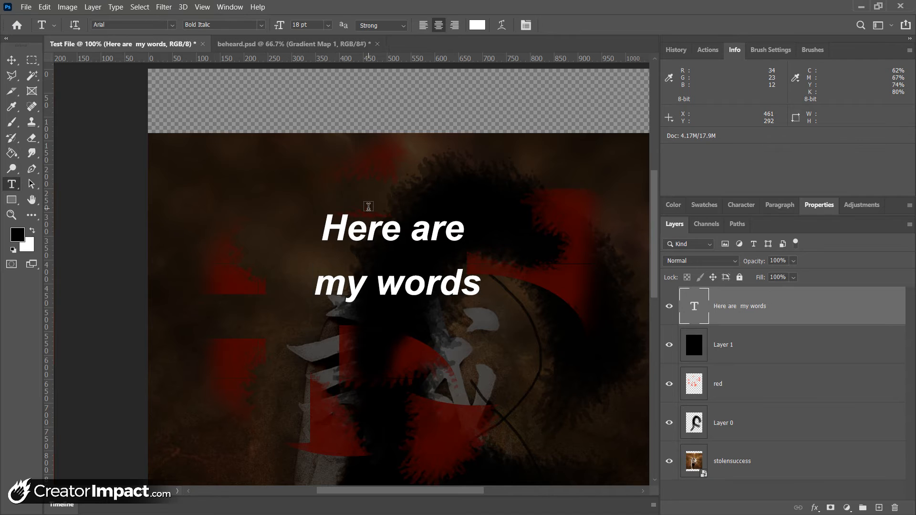
# Step: Try inserting a "P" before "are" in the first line of text and cancel the edit
pyautogui.click(371, 210)
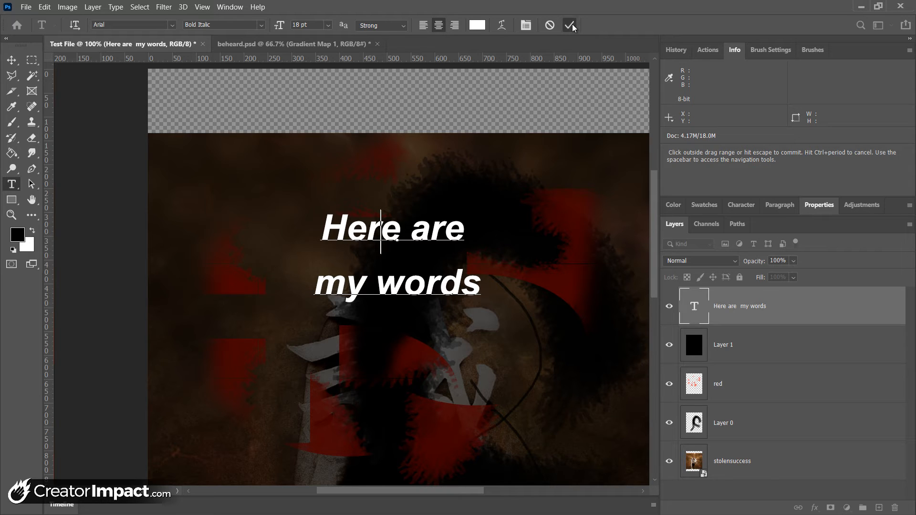
pyautogui.click(571, 25)
pyautogui.click(419, 231)
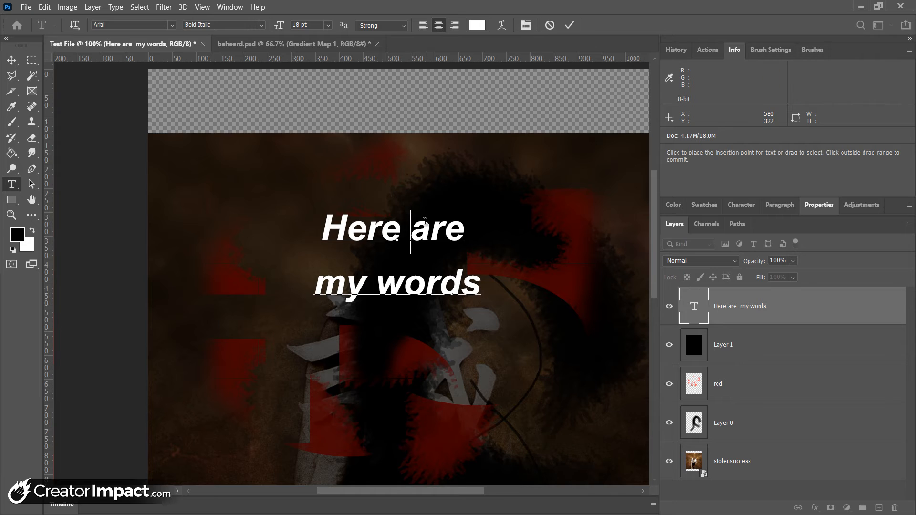
pyautogui.write('P')
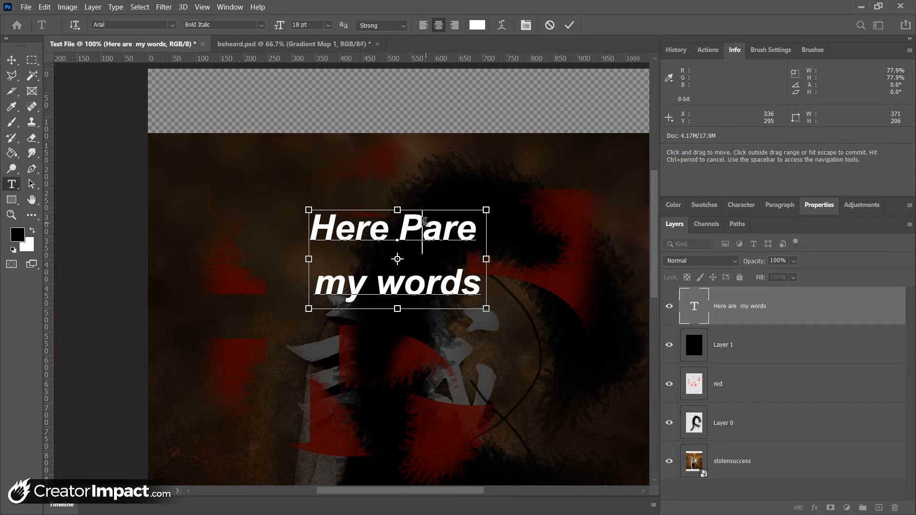
pyautogui.click(550, 25)
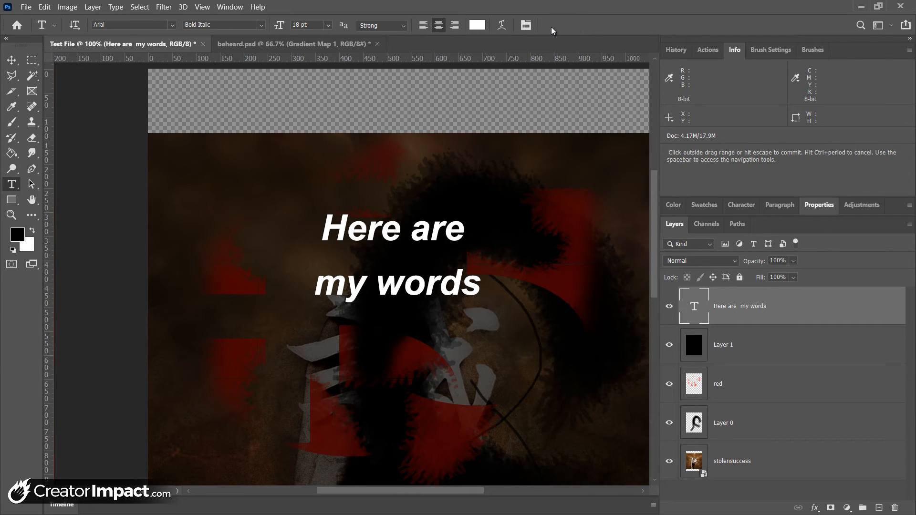
# Step: Preview the Arc, Shell Lower and Fish warp styles on the text and cancel the warp
pyautogui.click(502, 28)
pyautogui.click(609, 133)
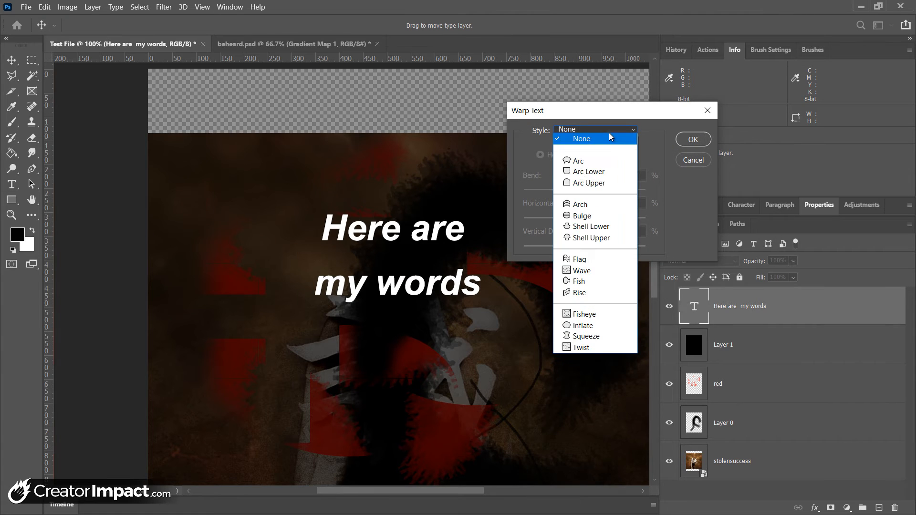
pyautogui.click(606, 158)
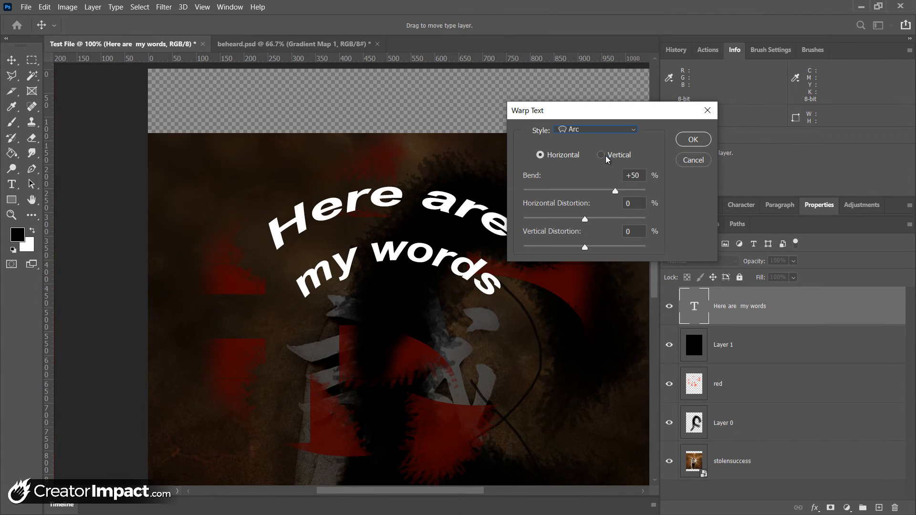
pyautogui.click(575, 130)
pyautogui.click(589, 234)
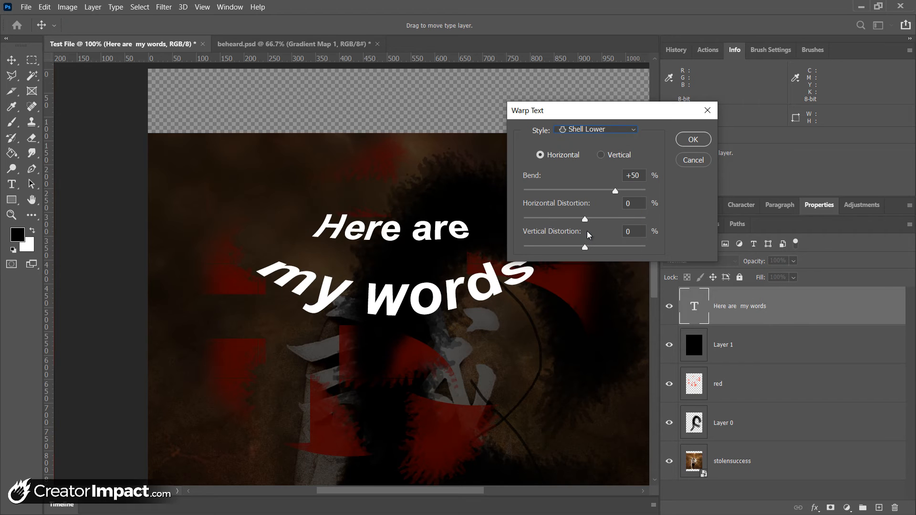
pyautogui.click(599, 130)
pyautogui.click(588, 281)
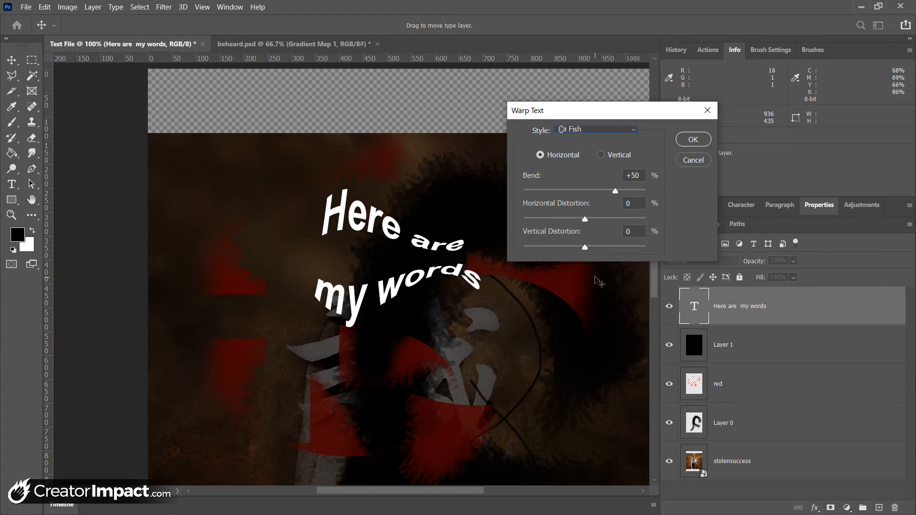
pyautogui.click(698, 163)
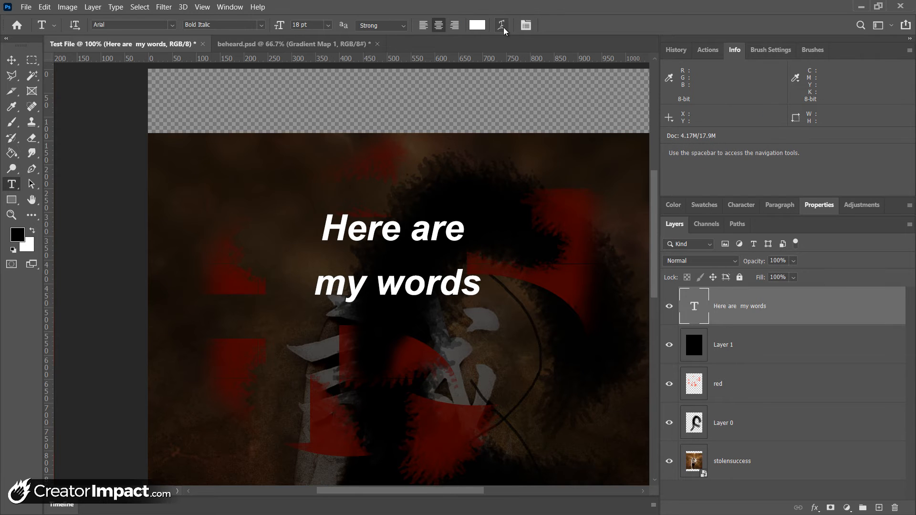
# Step: Try the Arch warp style on the text with a reduced bend and cancel the warp
pyautogui.click(502, 26)
pyautogui.click(576, 129)
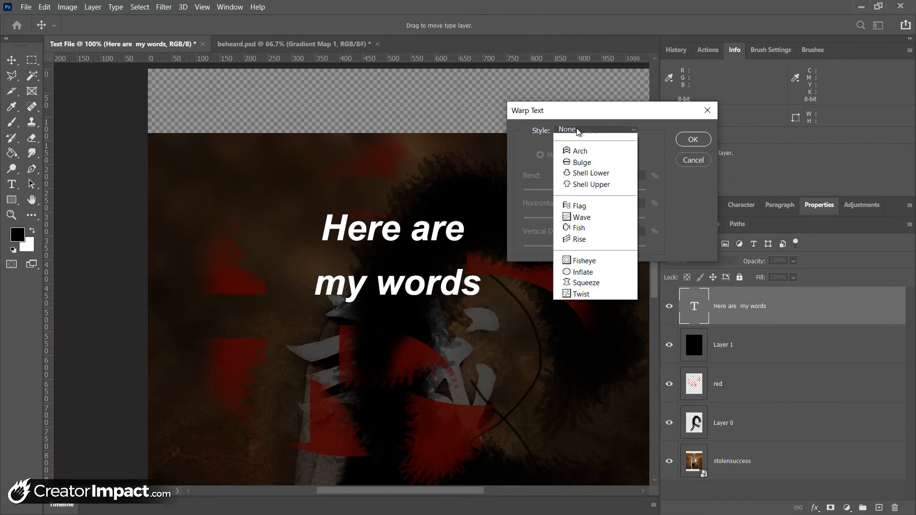
pyautogui.click(580, 204)
pyautogui.moveTo(614, 190)
pyautogui.mouseDown()
pyautogui.moveTo(588, 191)
pyautogui.moveTo(597, 193)
pyautogui.mouseUp()
pyautogui.click(698, 159)
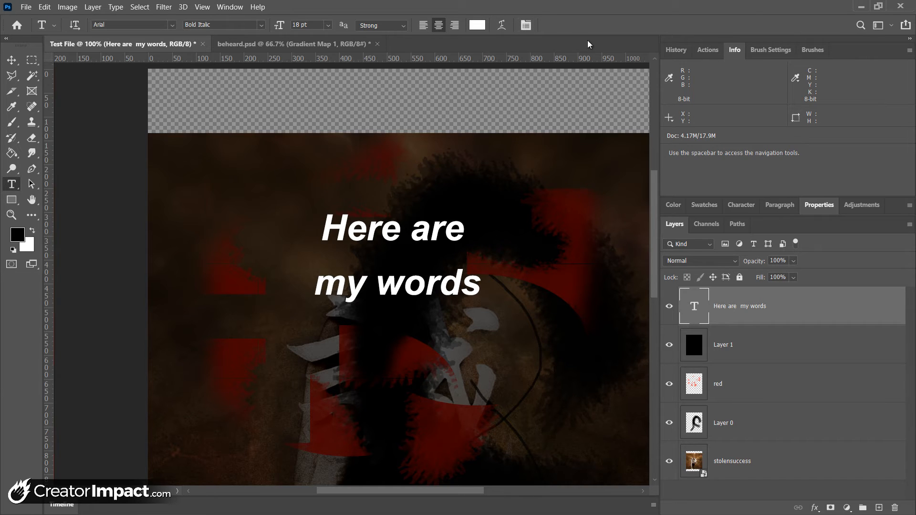
# Step: Display the Character settings for the text layer and look through the font family and font style choices
pyautogui.click(526, 25)
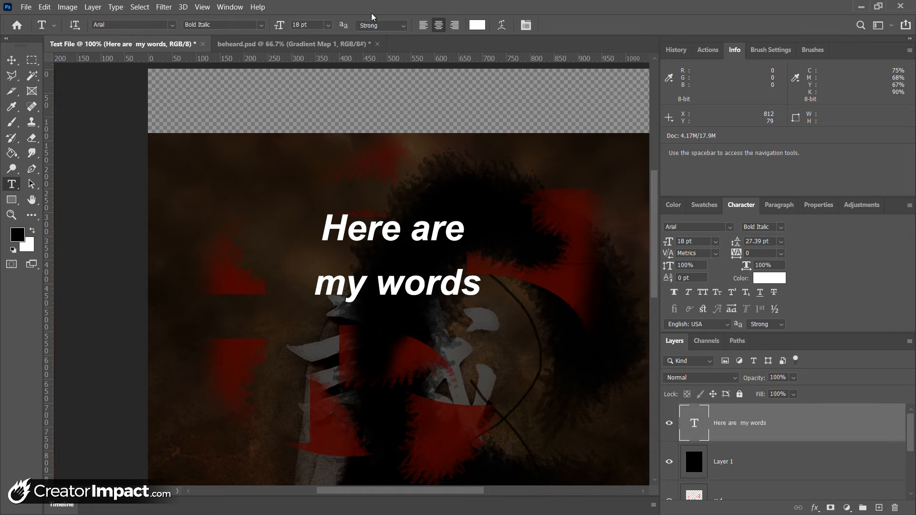
pyautogui.click(230, 9)
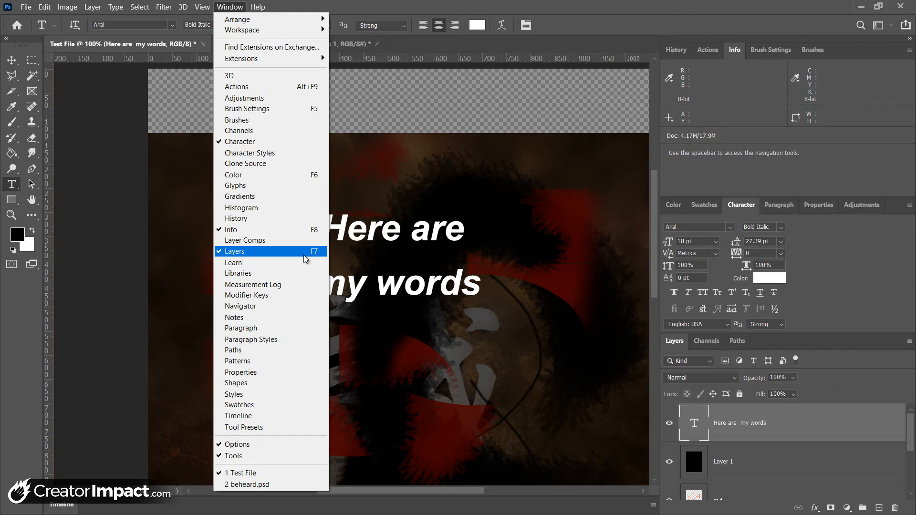
pyautogui.click(520, 3)
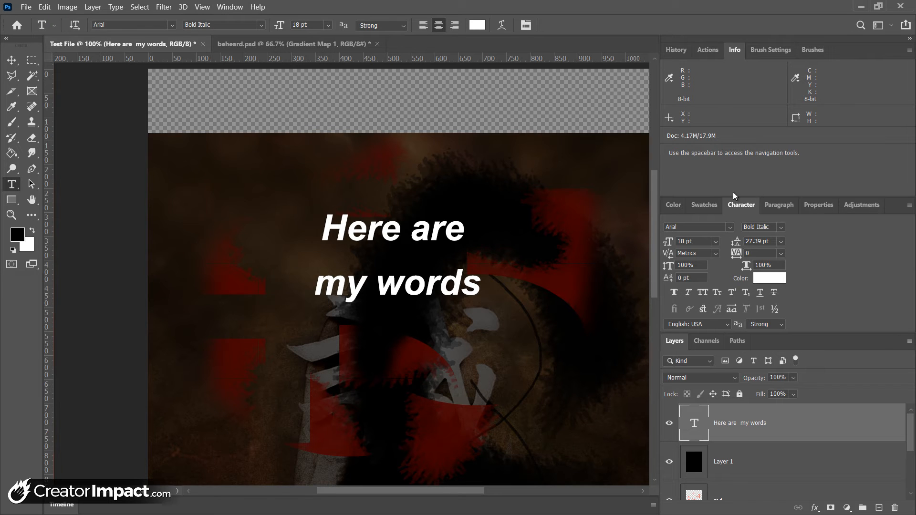
pyautogui.click(528, 25)
pyautogui.click(528, 26)
pyautogui.click(729, 228)
pyautogui.click(730, 228)
pyautogui.click(781, 228)
pyautogui.click(782, 228)
# Step: Try Optical kerning on the text and set the kerning back to Metrics
pyautogui.click(715, 254)
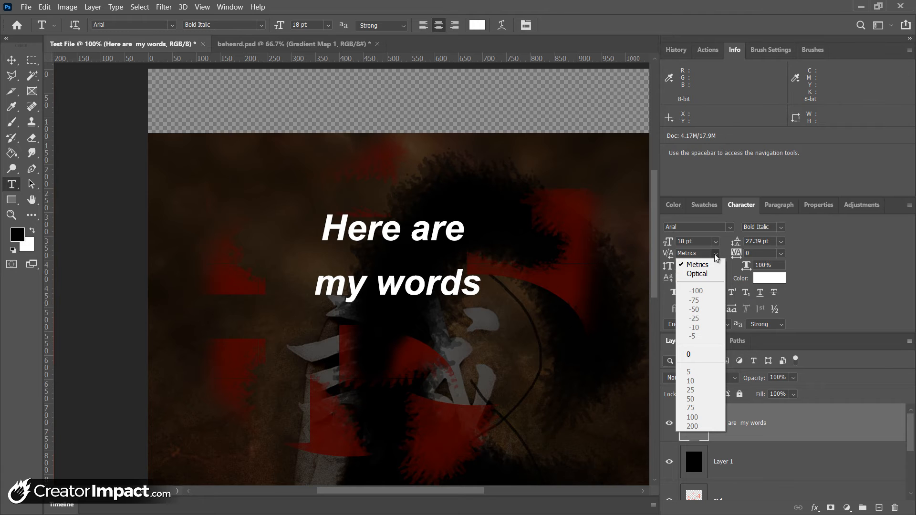
pyautogui.click(697, 275)
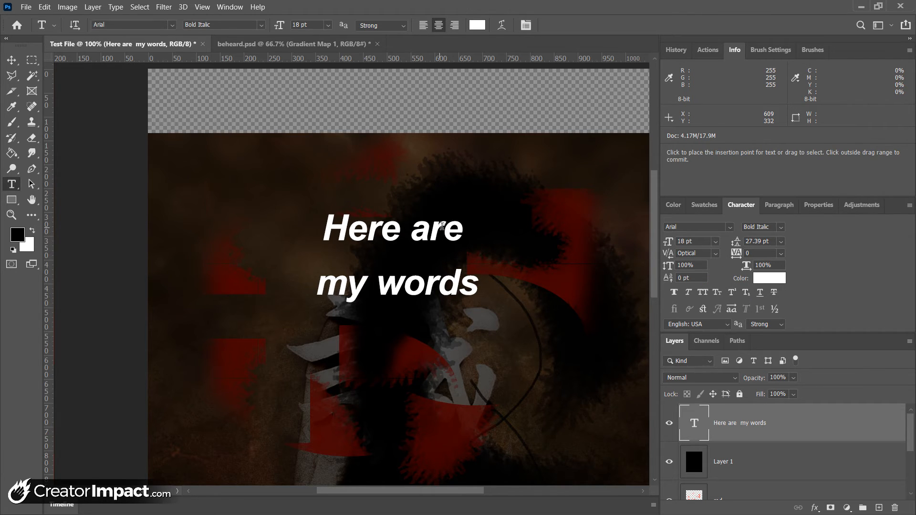
pyautogui.click(714, 254)
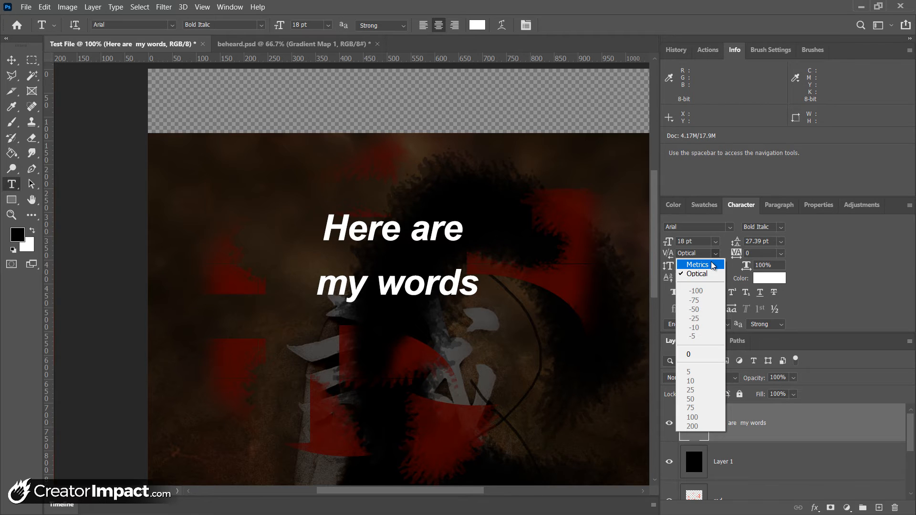
pyautogui.click(711, 262)
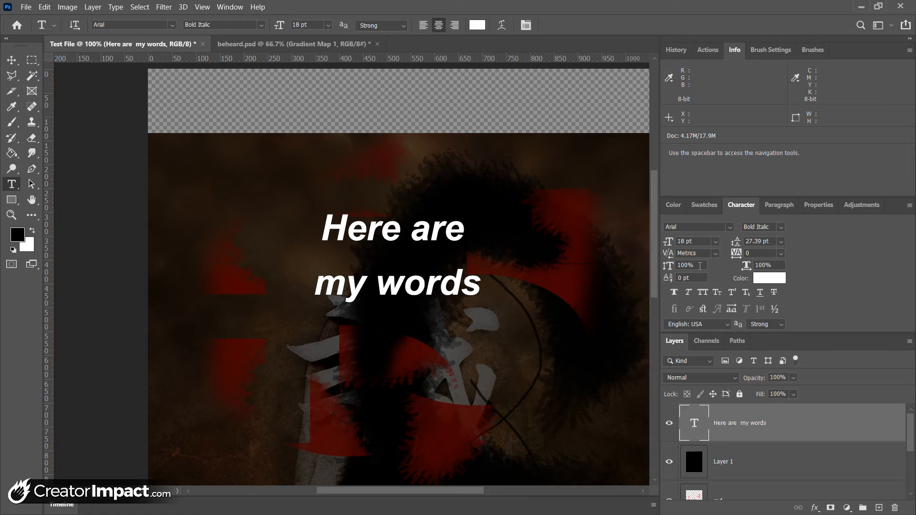
# Step: Try a vertical scale of 50% on the text and set it back to 100%
pyautogui.click(686, 266)
pyautogui.write('50')
pyautogui.click(706, 278)
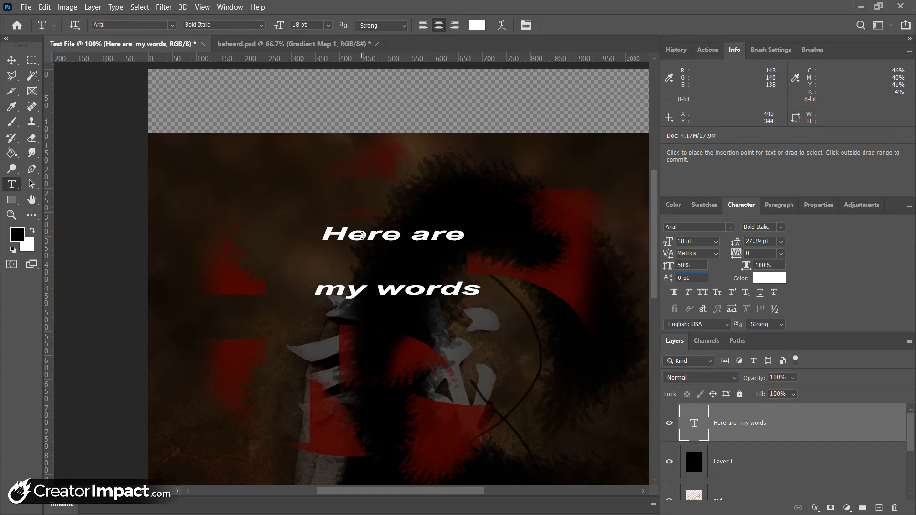
pyautogui.click(699, 265)
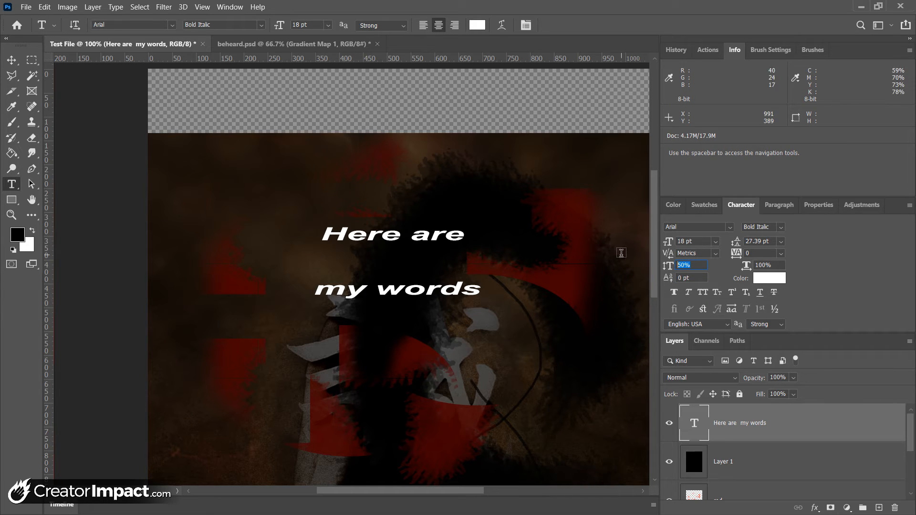
pyautogui.write('10')
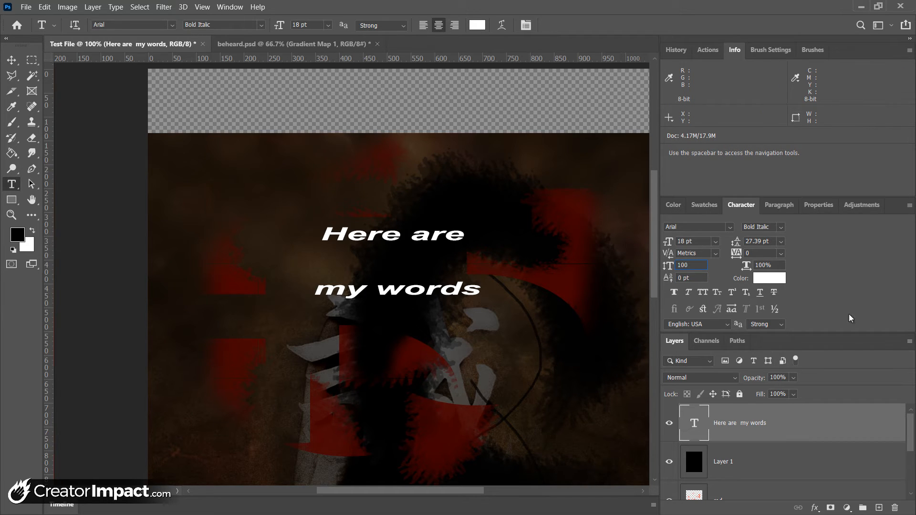
pyautogui.press('Tab')
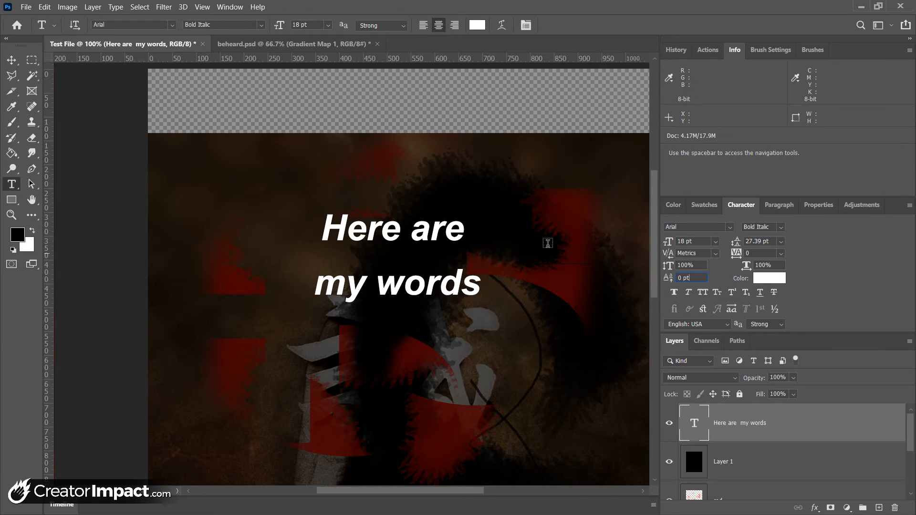
# Step: Try a 20 pt baseline shift on the letter "m" of "my" and set the shift to 5 pt
pyautogui.moveTo(349, 274); pyautogui.dragTo(314, 282)
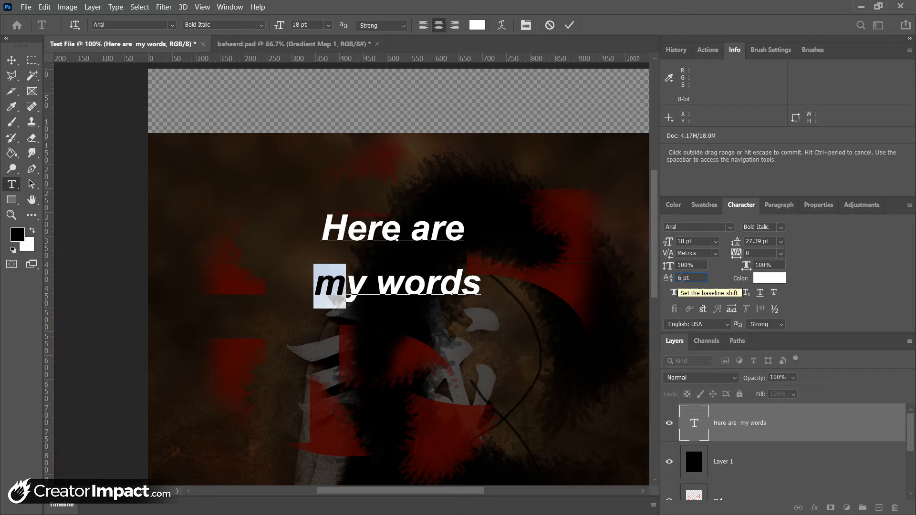
pyautogui.moveTo(684, 278); pyautogui.dragTo(675, 280)
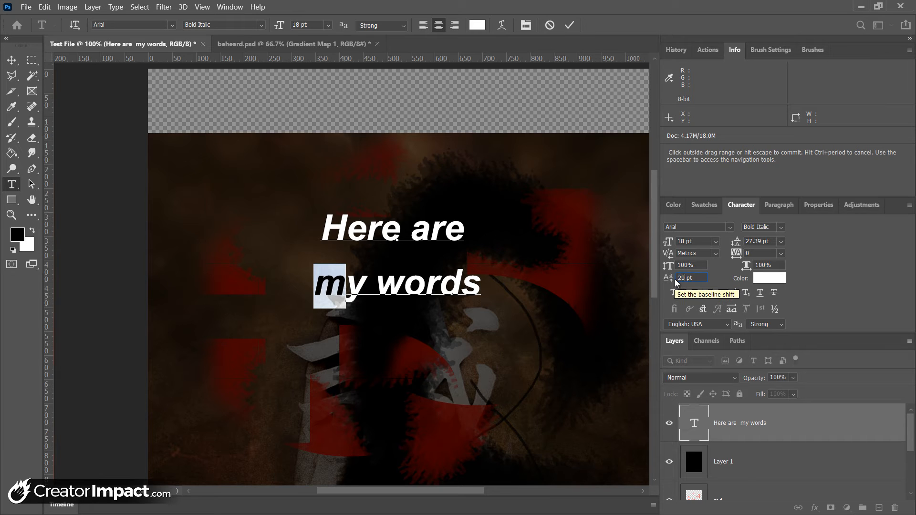
pyautogui.write('20')
pyautogui.press('Return')
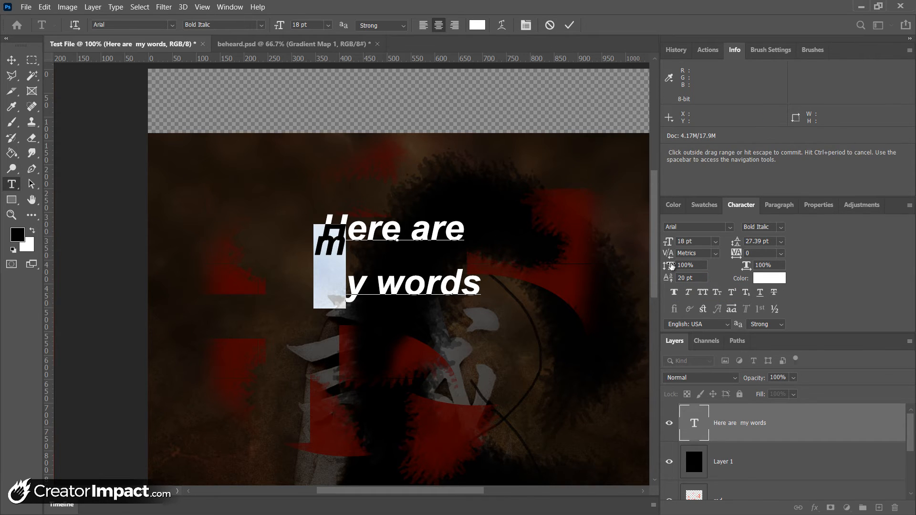
pyautogui.write('0')
pyautogui.press('Return')
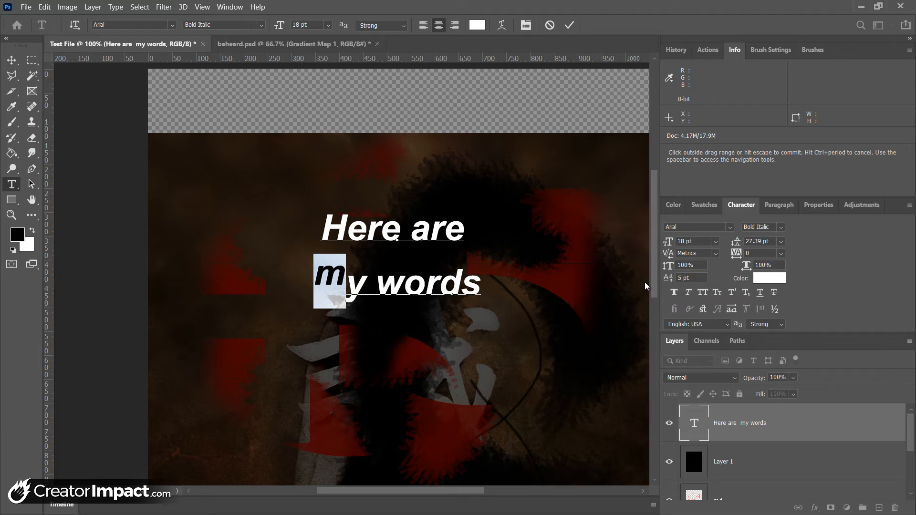
pyautogui.click(404, 284)
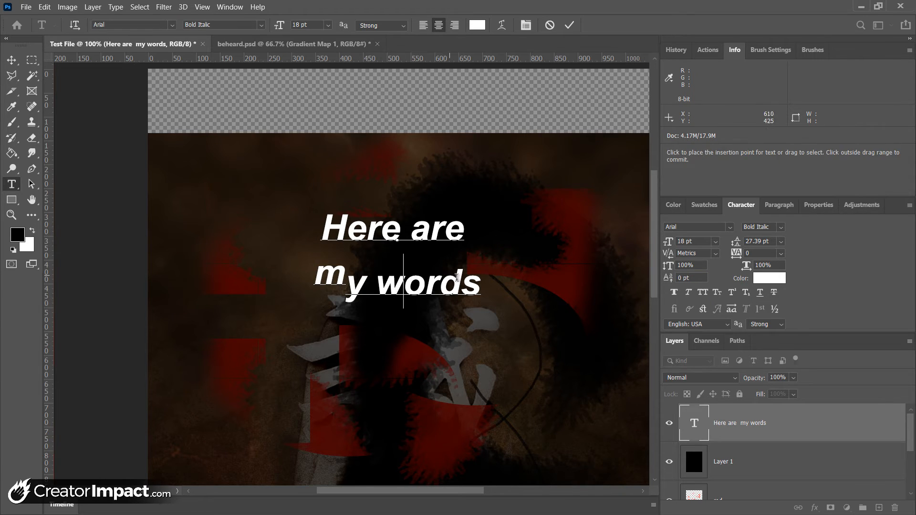
# Step: Select both lines of text, try leading values of 60, 10 and 14 pt, and set the leading to 18 pt
pyautogui.moveTo(484, 287); pyautogui.dragTo(306, 223)
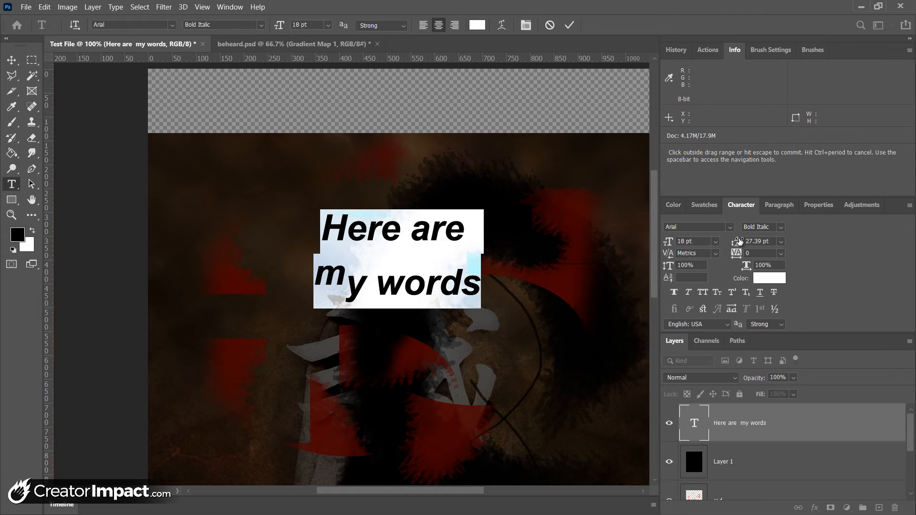
pyautogui.click(783, 242)
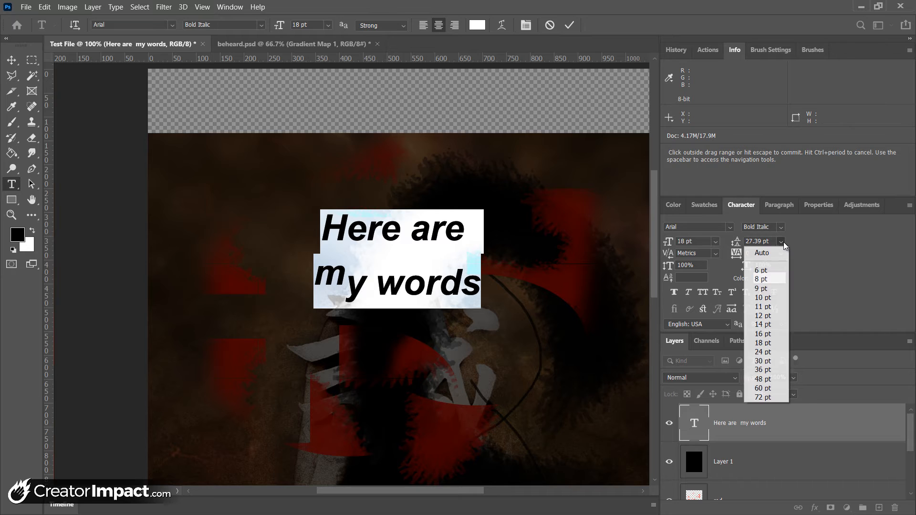
pyautogui.click(766, 388)
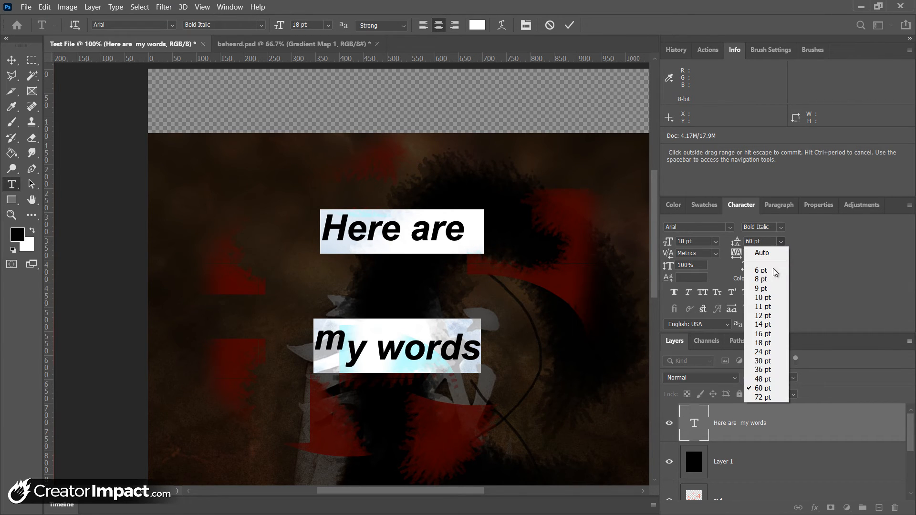
pyautogui.click(771, 299)
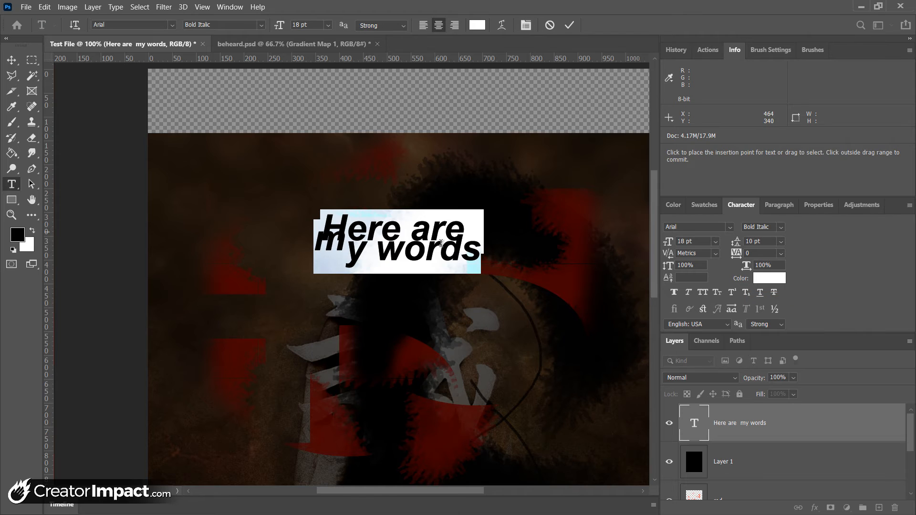
pyautogui.click(782, 241)
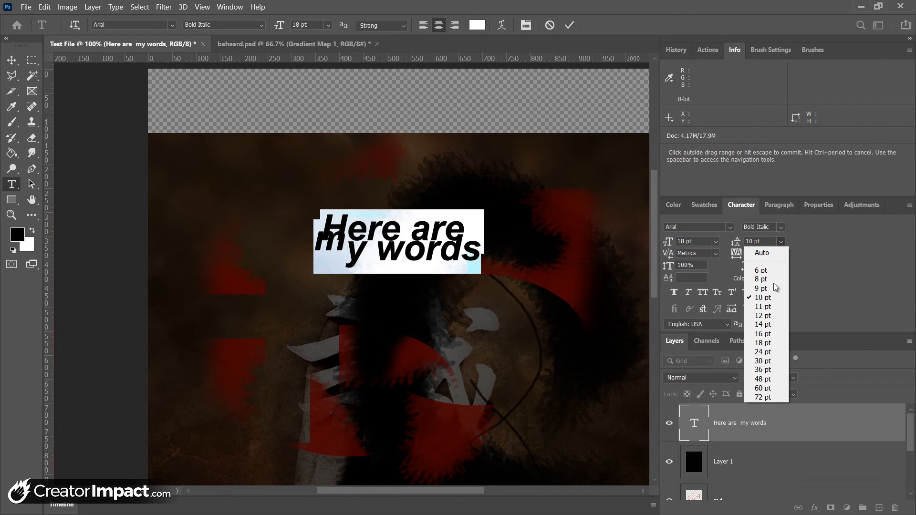
pyautogui.click(766, 324)
pyautogui.click(781, 241)
pyautogui.click(759, 344)
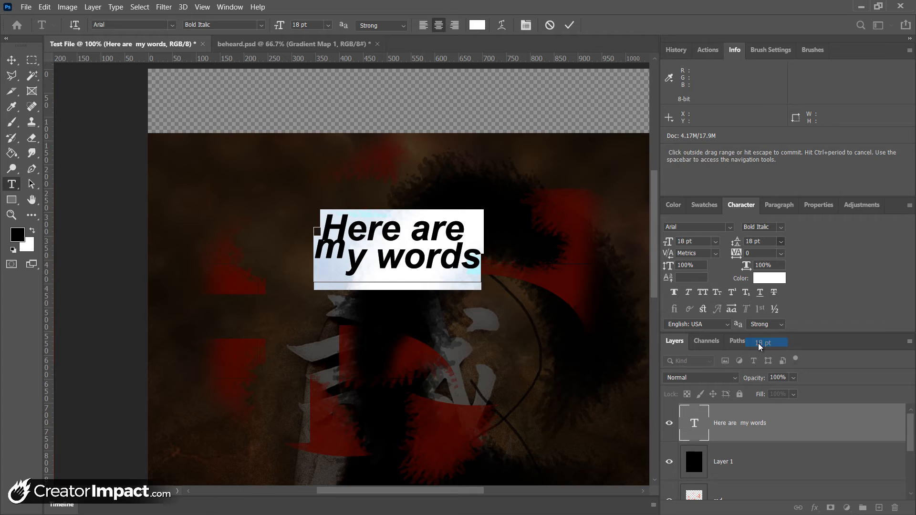
# Step: Try tracking values of -100 and 200 on the text and set the tracking back to 0
pyautogui.click(738, 256)
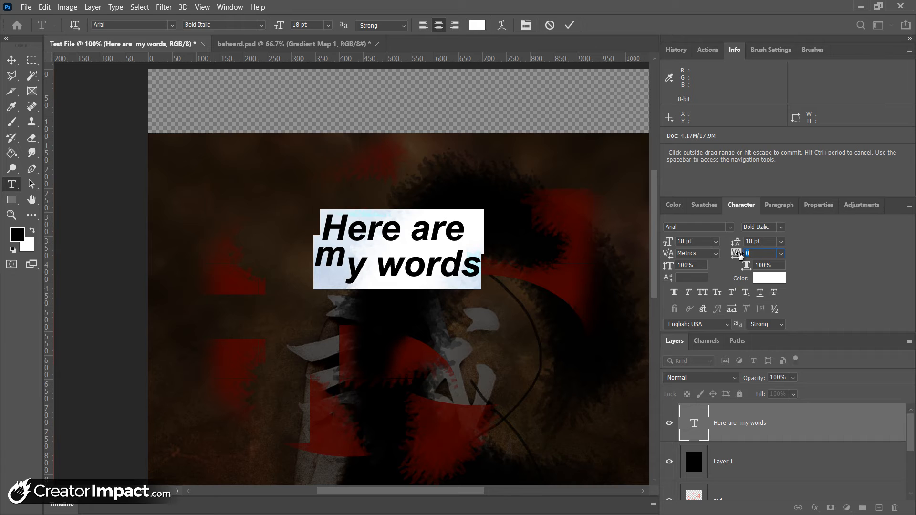
pyautogui.click(783, 256)
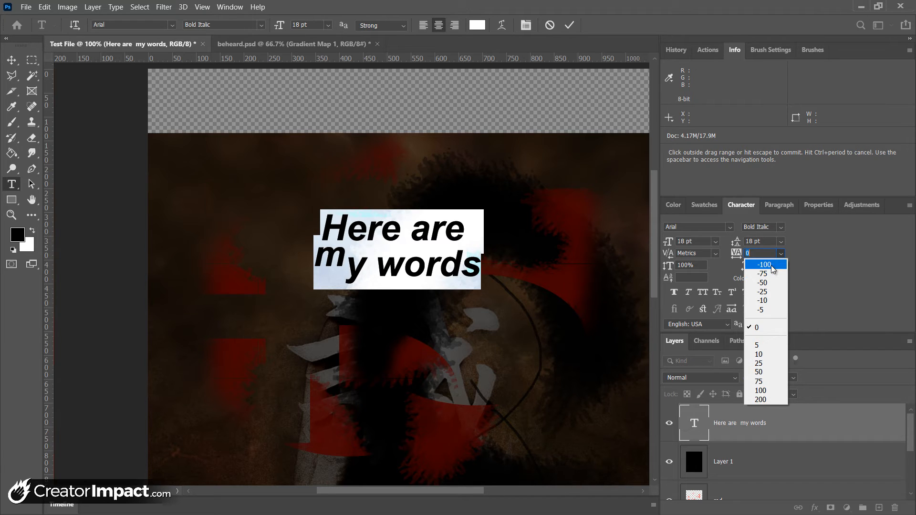
pyautogui.click(770, 269)
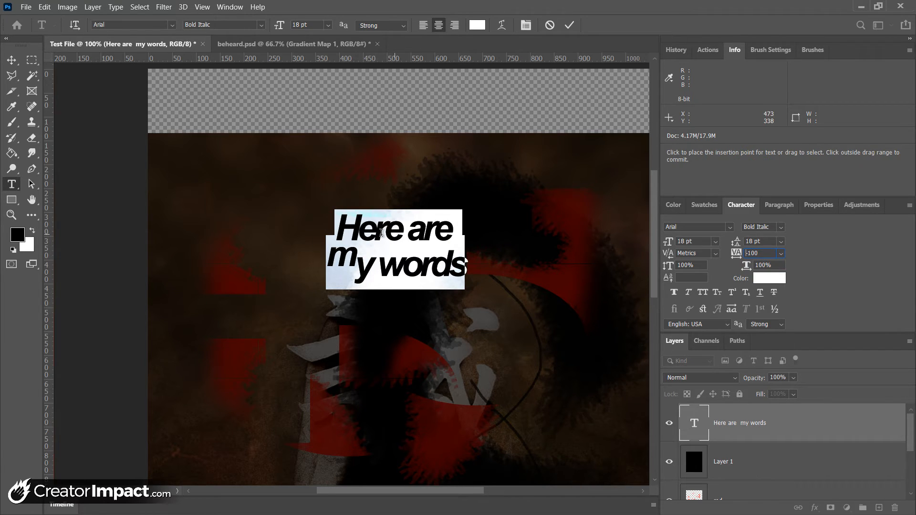
pyautogui.click(780, 253)
pyautogui.click(765, 398)
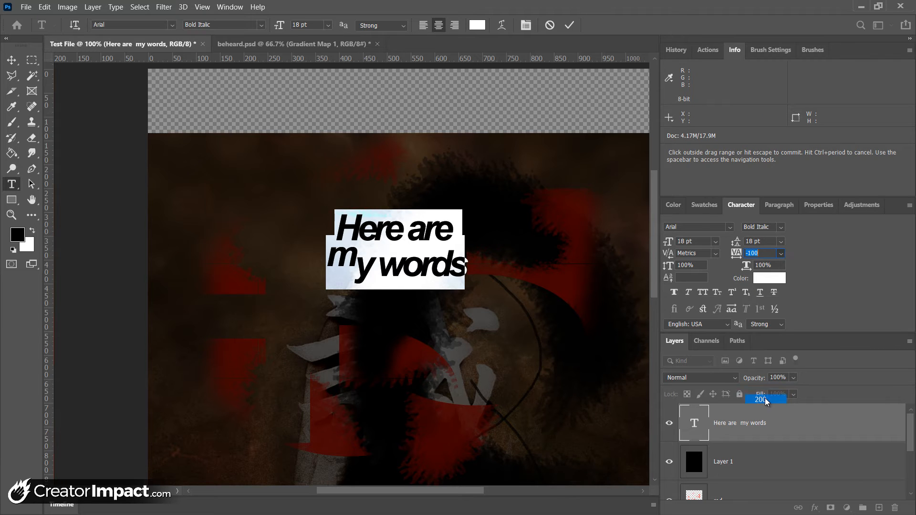
pyautogui.click(782, 254)
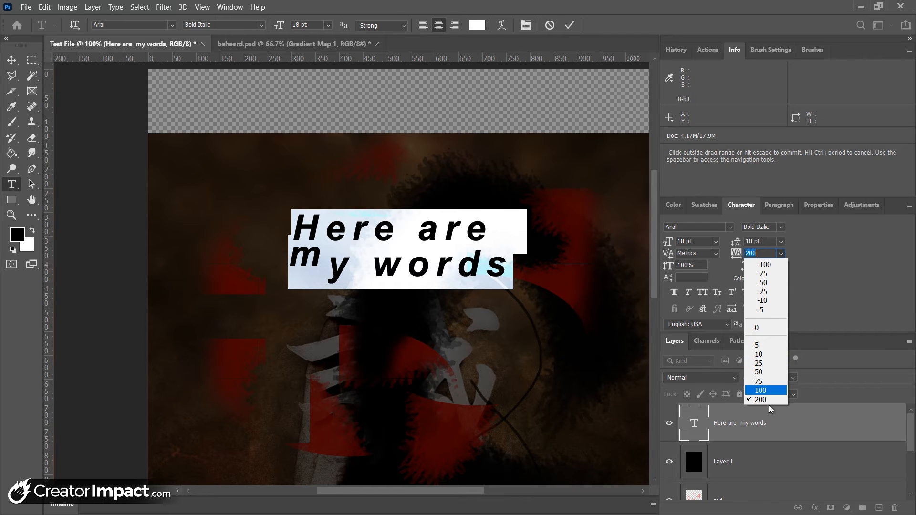
pyautogui.click(764, 328)
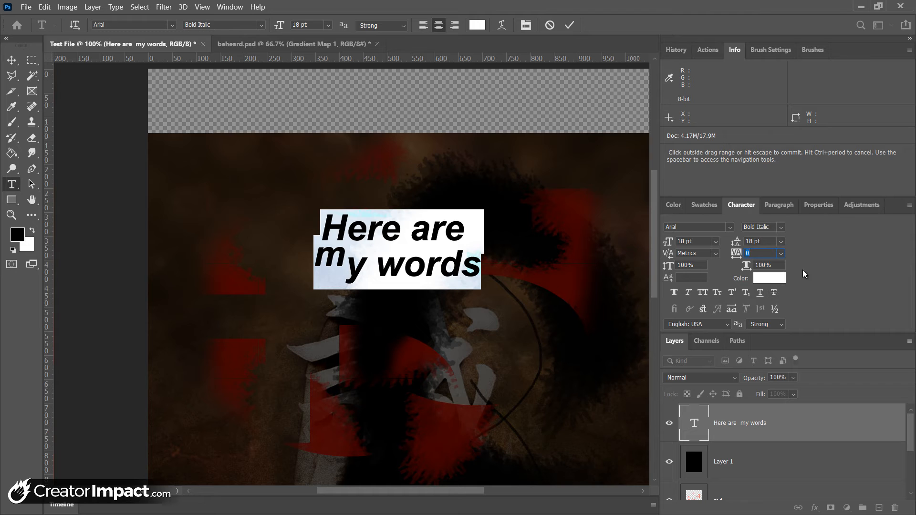
# Step: Try a horizontal scale of 200% on the text and set it back to 100%
pyautogui.click(768, 265)
pyautogui.write('2')
pyautogui.click(769, 278)
pyautogui.click(331, 149)
pyautogui.click(774, 266)
pyautogui.write('10')
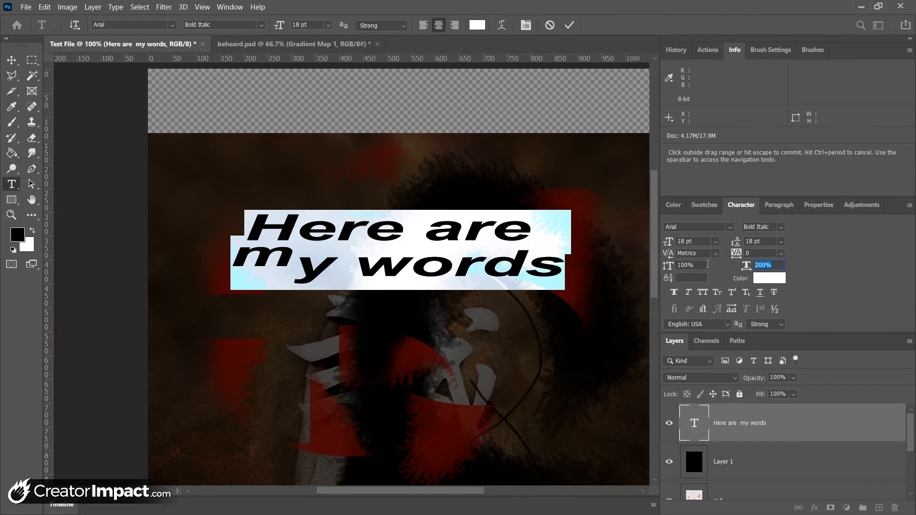
pyautogui.click(689, 279)
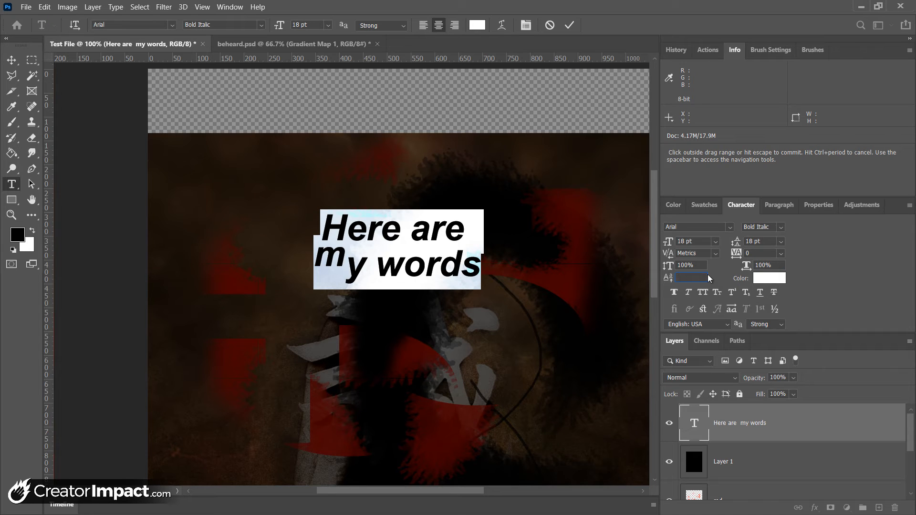
# Step: Try the All Caps, Small Caps and Superscript styles on the text, switching each one off again
pyautogui.click(687, 293)
pyautogui.click(704, 293)
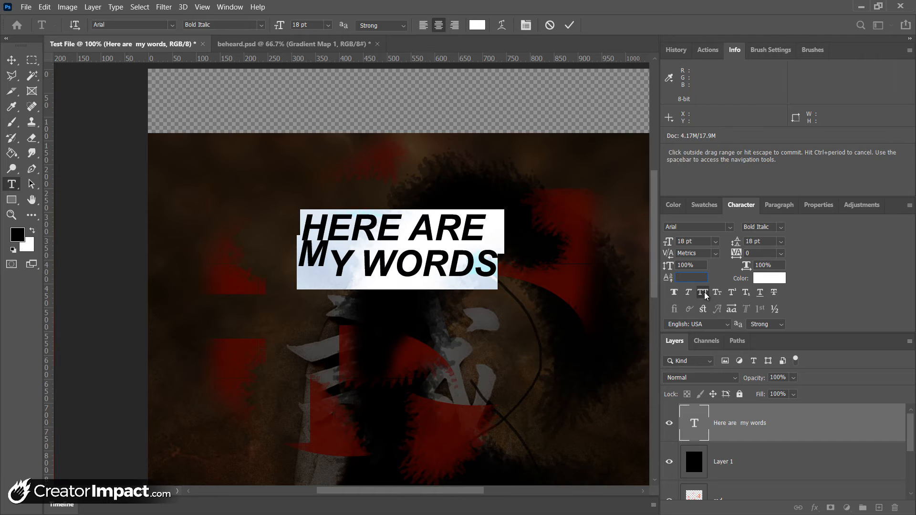
pyautogui.click(704, 293)
pyautogui.click(717, 292)
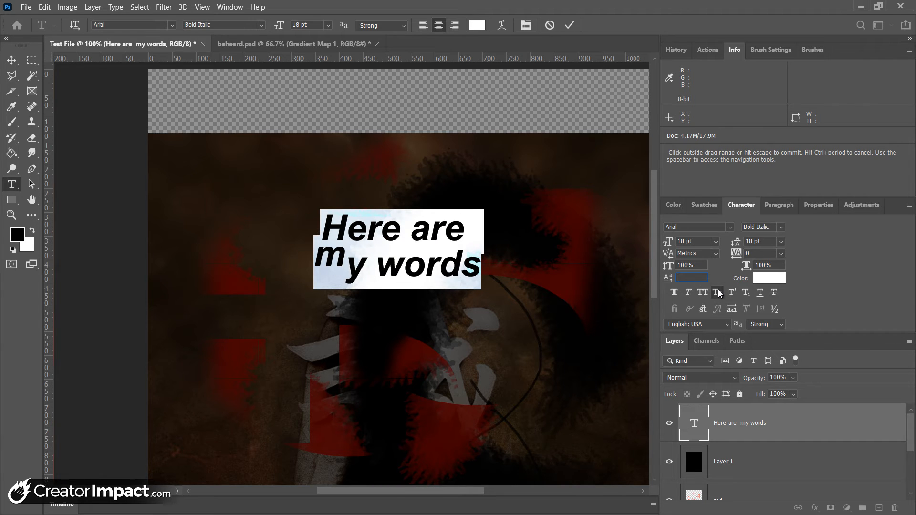
pyautogui.click(718, 293)
pyautogui.click(733, 293)
pyautogui.click(733, 293)
# Step: Try the Subscript, Underline and Strikethrough styles on the text, switching each one off again
pyautogui.click(747, 292)
pyautogui.click(747, 293)
pyautogui.click(761, 292)
pyautogui.click(761, 292)
pyautogui.click(774, 292)
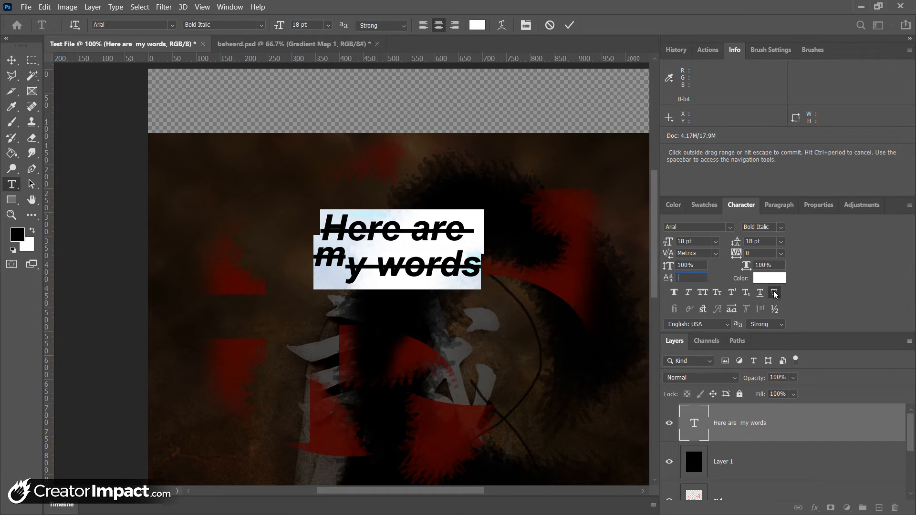
pyautogui.click(774, 292)
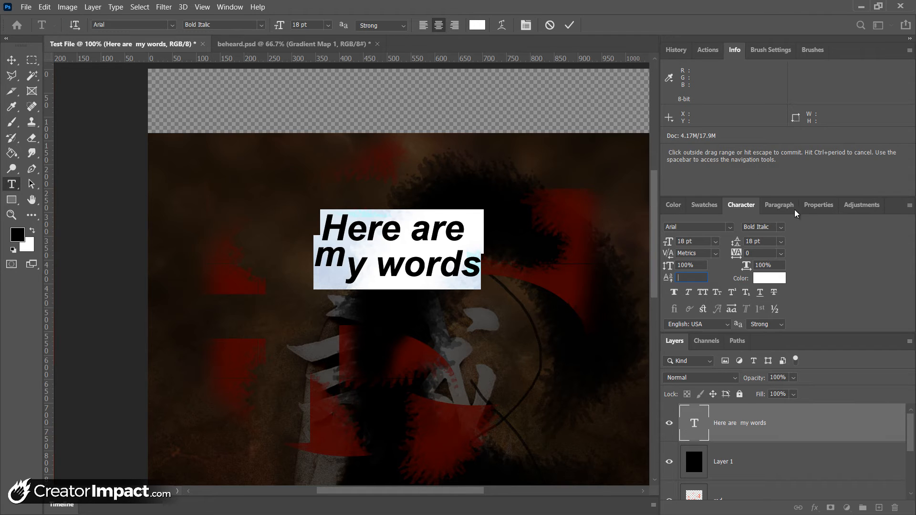
# Step: Try right alignment on the two lines of text and set the paragraph to left alignment
pyautogui.click(231, 6)
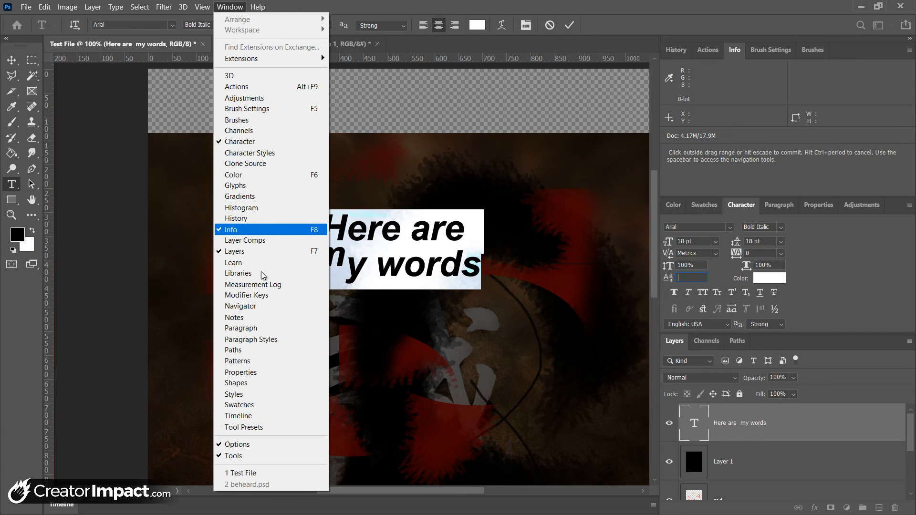
pyautogui.click(471, 4)
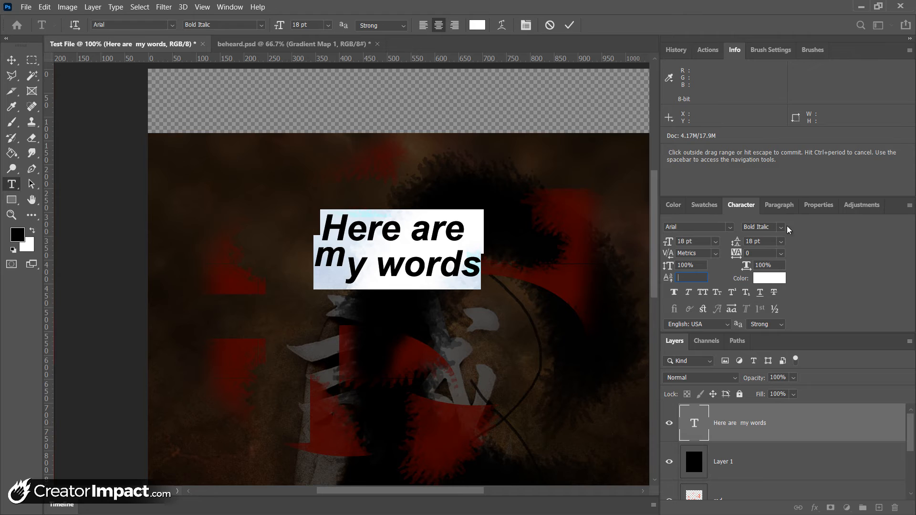
pyautogui.click(783, 208)
pyautogui.click(705, 228)
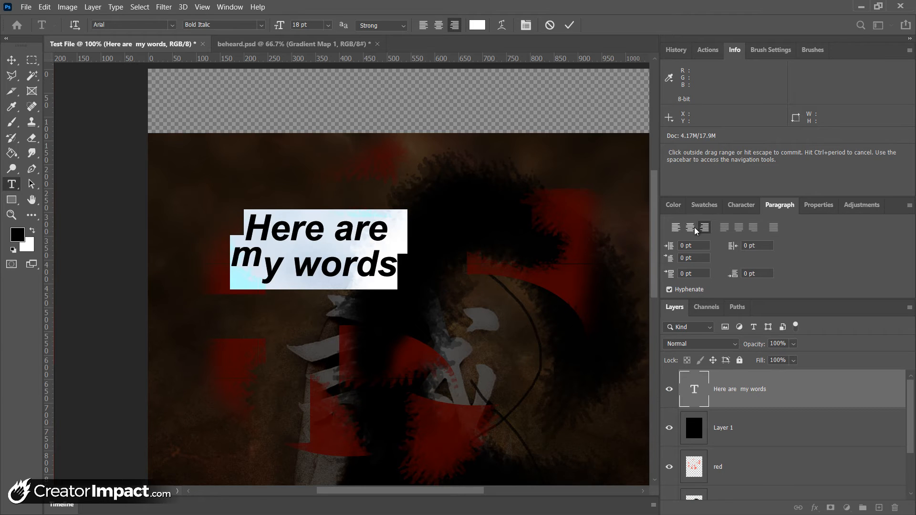
pyautogui.click(676, 228)
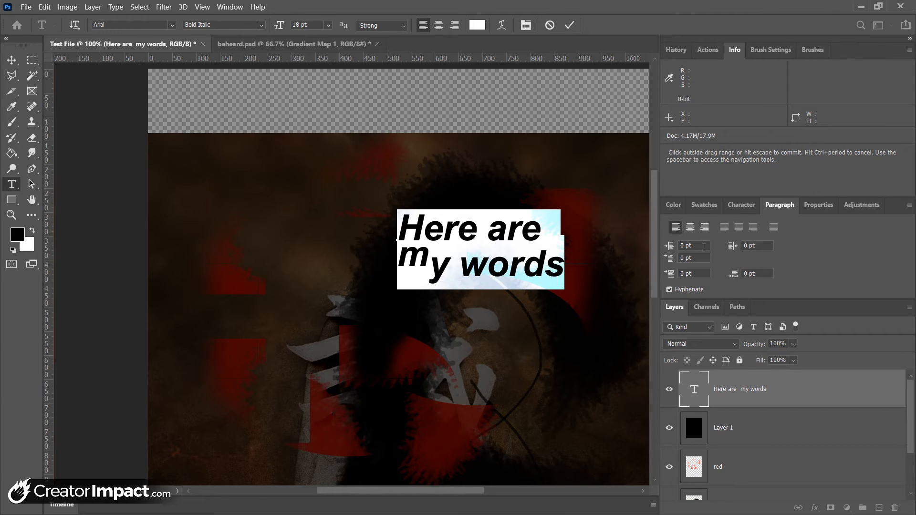
pyautogui.click(776, 228)
pyautogui.click(763, 246)
# Step: Draw a paragraph text box of about 620 by 461 px over the image and enter a long run of capital D's
pyautogui.click(214, 197)
pyautogui.moveTo(214, 162); pyautogui.dragTo(511, 382)
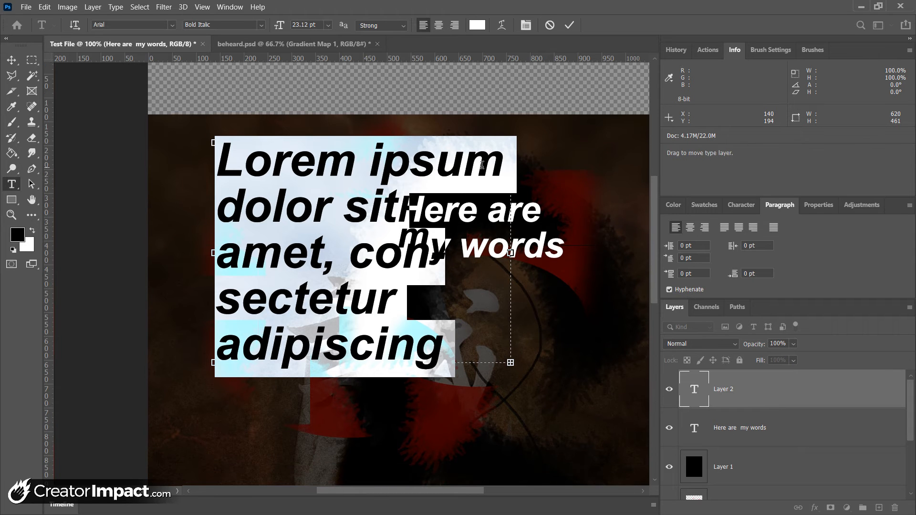
pyautogui.write('DDDDDDDDD')
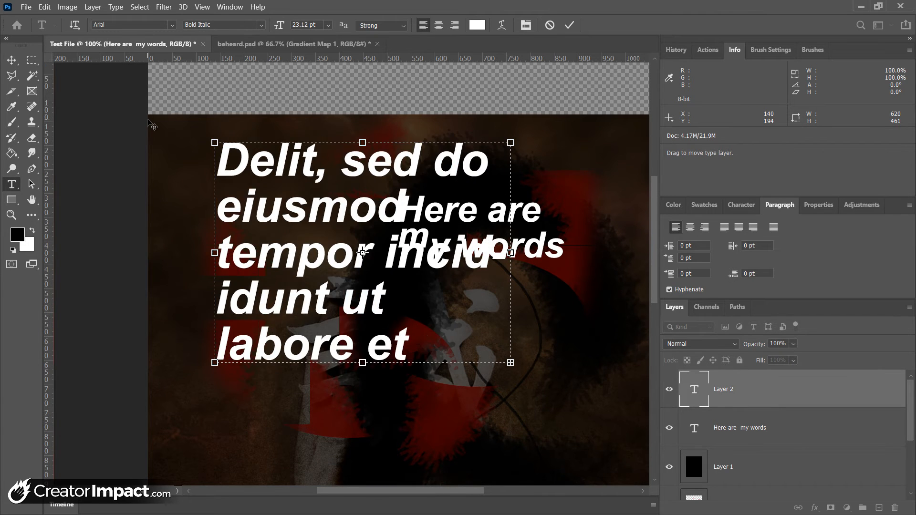
pyautogui.write('DDDDDDDDDDDDDDDDDDDDDDDDDDDDDD')
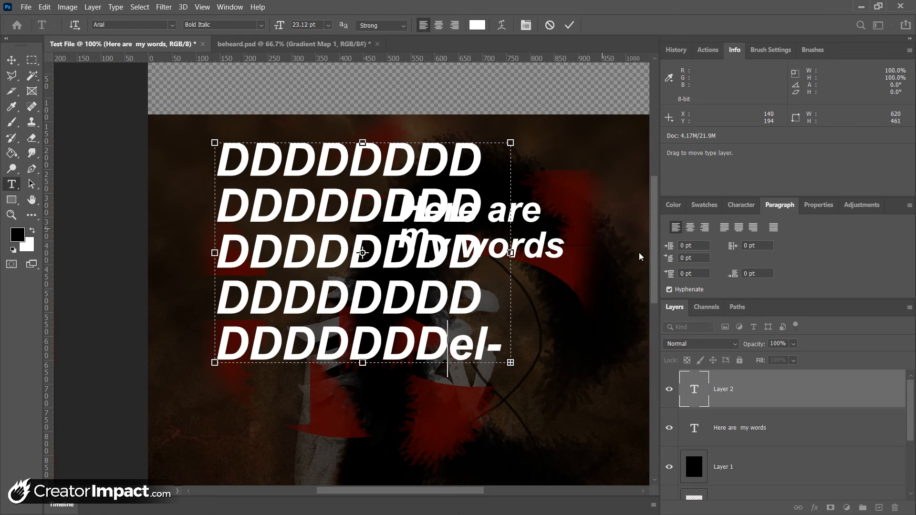
pyautogui.click(676, 292)
pyautogui.click(676, 292)
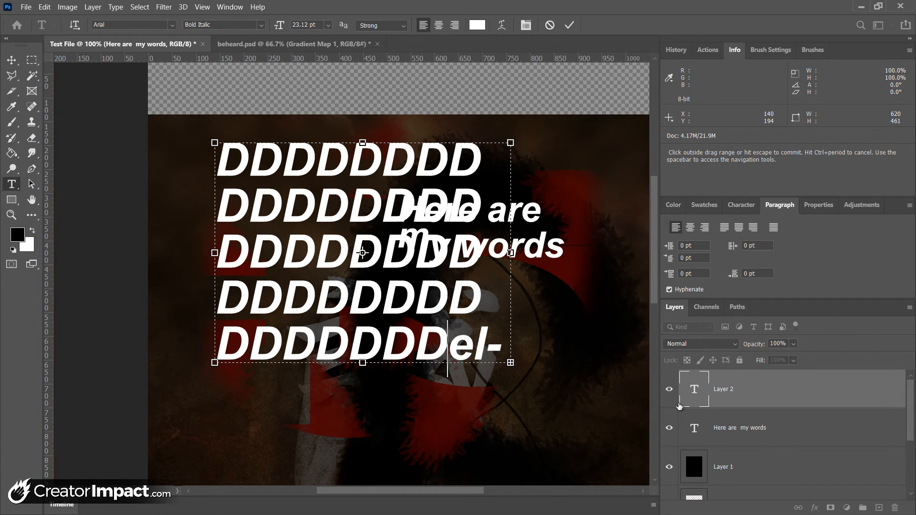
# Step: Commit the paragraph text and delete its layer, leaving the "Here are my words" text
pyautogui.click(747, 391)
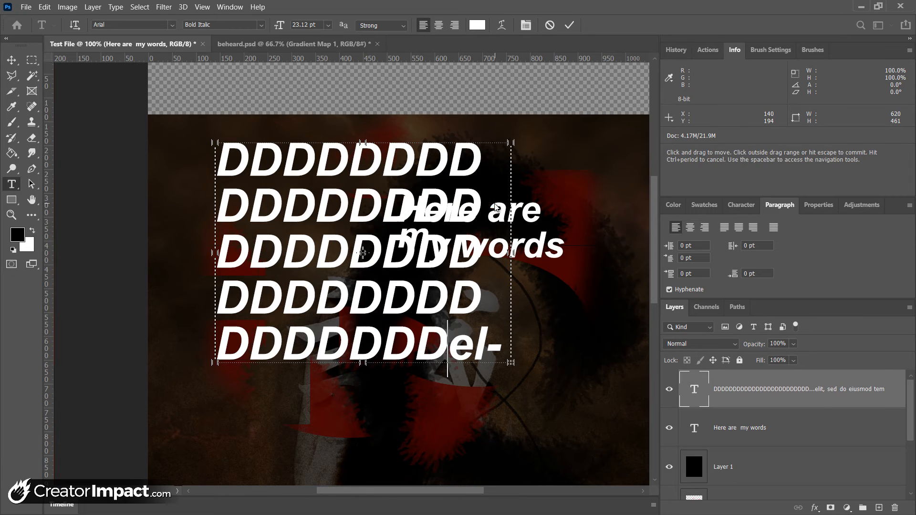
pyautogui.rightClick(745, 389)
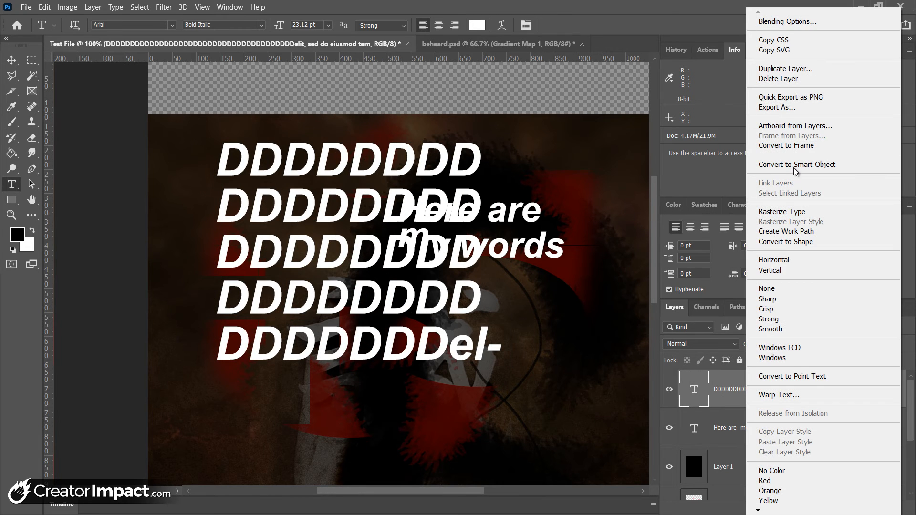
pyautogui.click(764, 76)
pyautogui.click(462, 219)
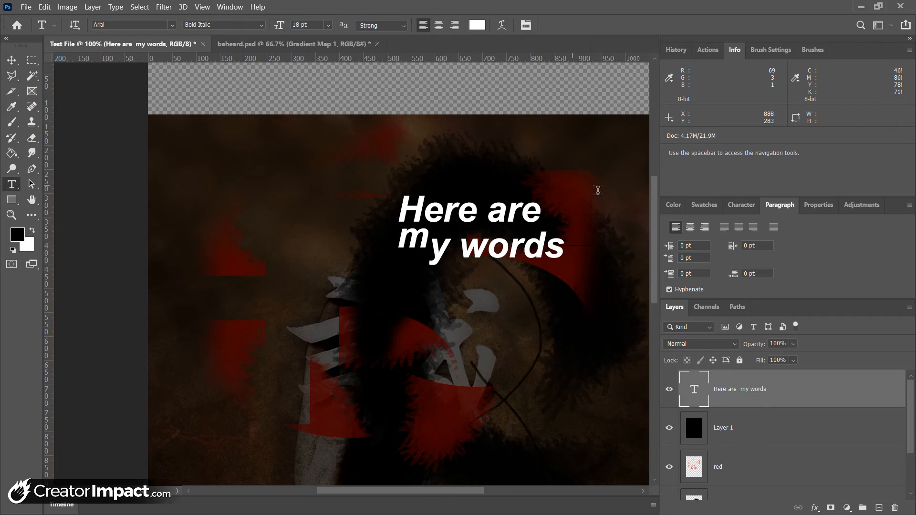
pyautogui.click(741, 206)
pyautogui.click(780, 205)
pyautogui.click(742, 207)
pyautogui.click(772, 206)
pyautogui.click(741, 205)
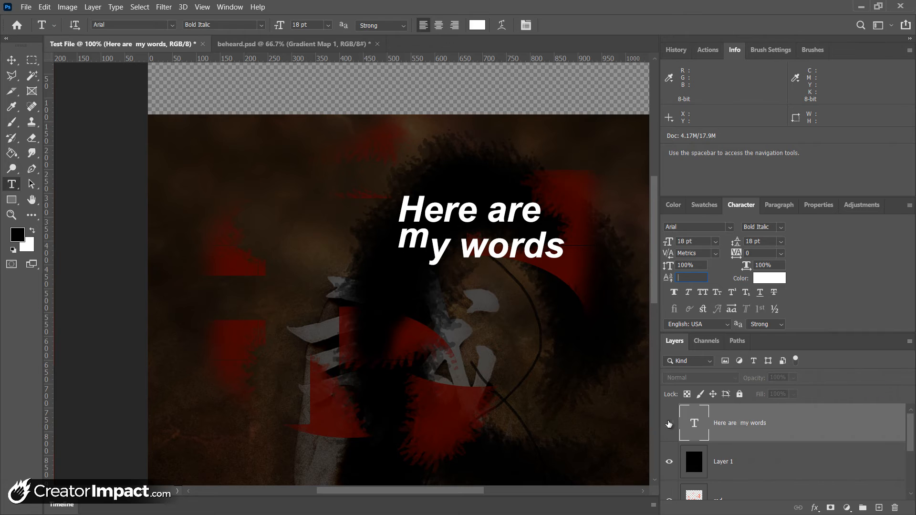
# Step: Hide the text layer, Layer 1, red and Layer 0 so only stolensuccess shows, and select the stolensuccess layer
pyautogui.click(669, 425)
pyautogui.scroll(-2, 669, 426)
pyautogui.click(668, 428)
pyautogui.click(669, 463)
pyautogui.scroll(-1, 674, 425)
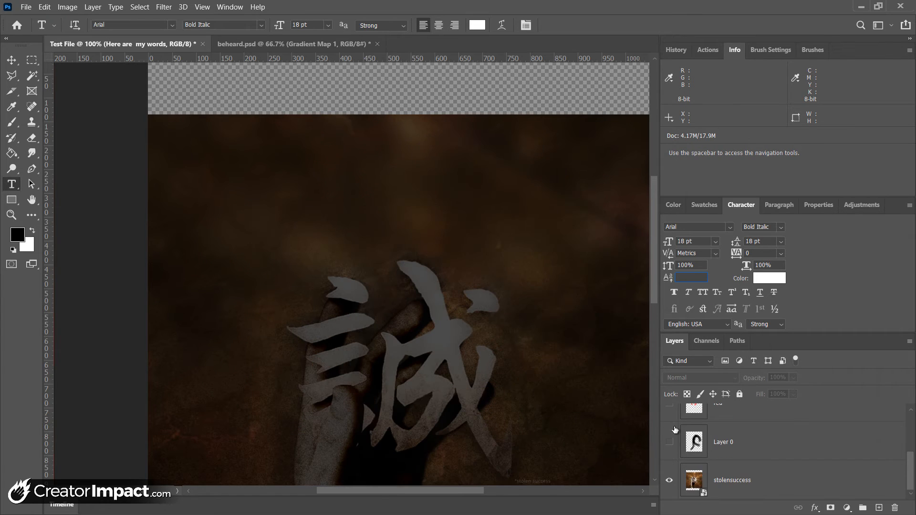
pyautogui.click(770, 490)
pyautogui.scroll(2, 681, 447)
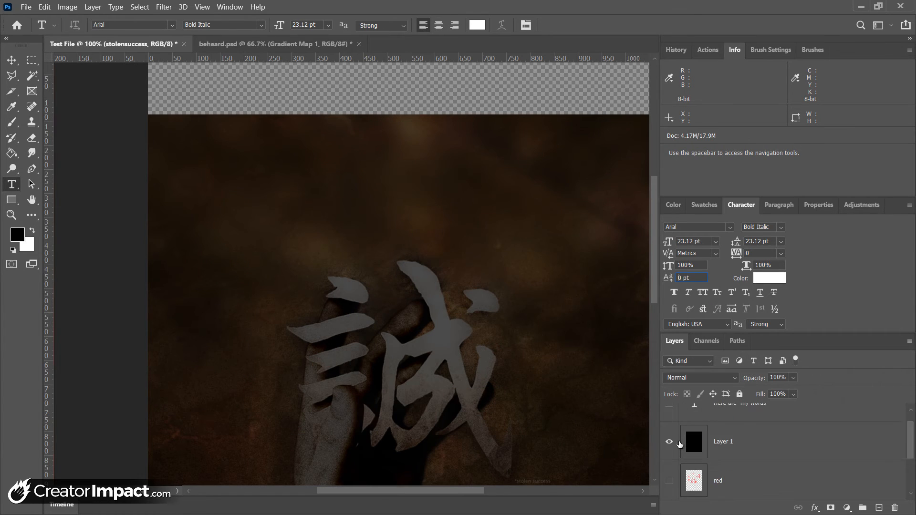
pyautogui.click(669, 442)
pyautogui.moveTo(509, 324); pyautogui.dragTo(497, 225)
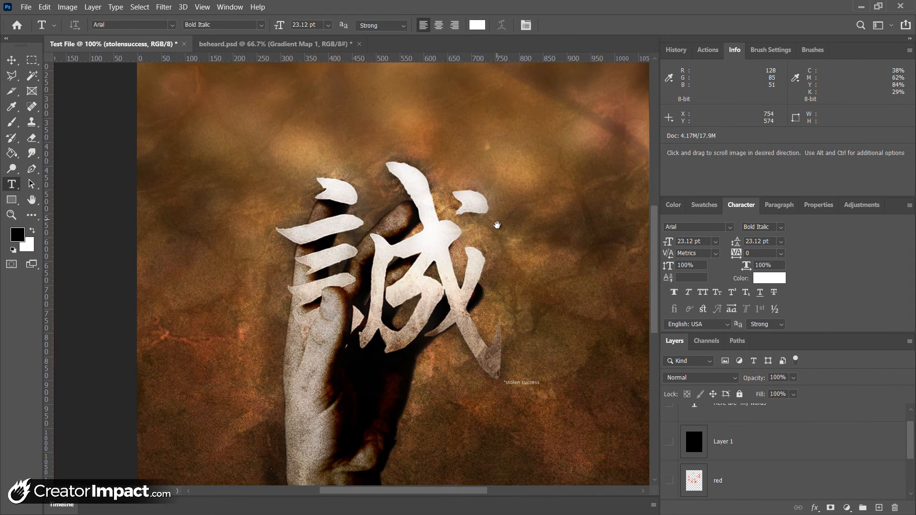
# Step: View the thumbnail options of the stolensuccess layer and of the "Here are my words" layer, and select the text layer
pyautogui.scroll(-2, 753, 478)
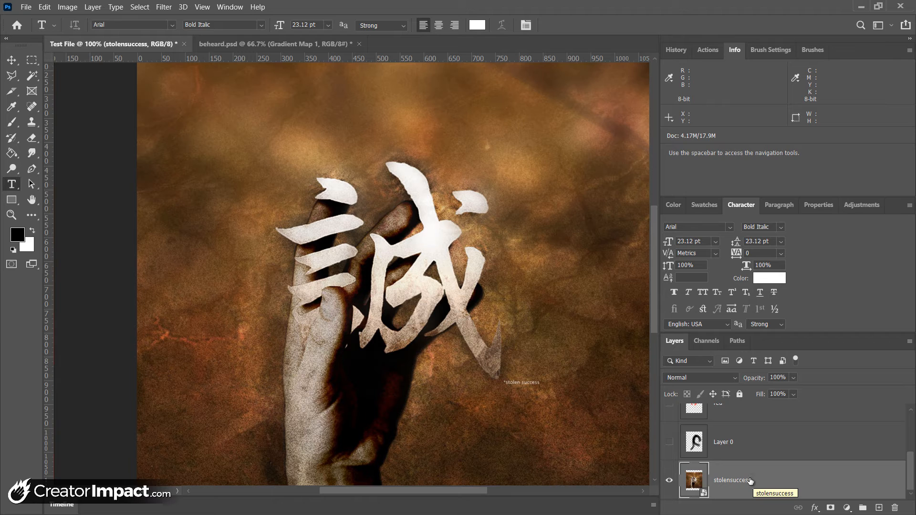
pyautogui.rightClick(697, 480)
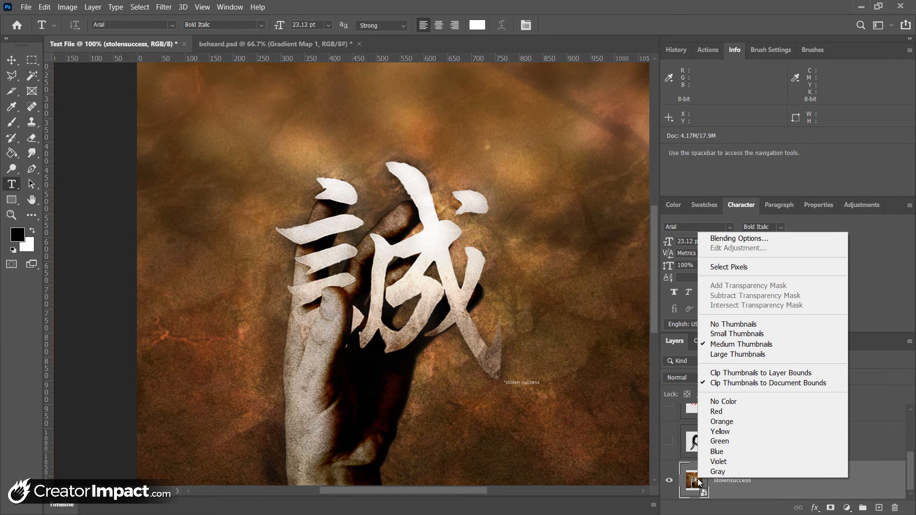
pyautogui.press('Escape')
pyautogui.scroll(2, 727, 464)
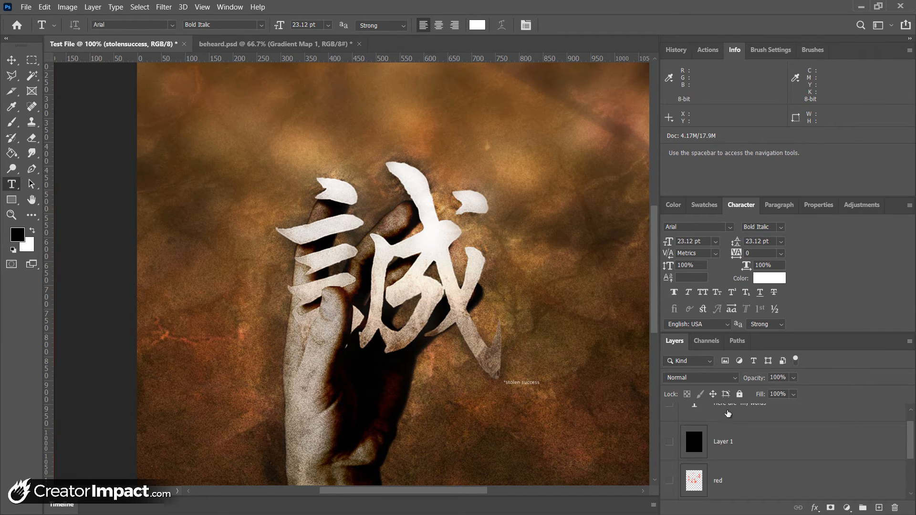
pyautogui.rightClick(694, 408)
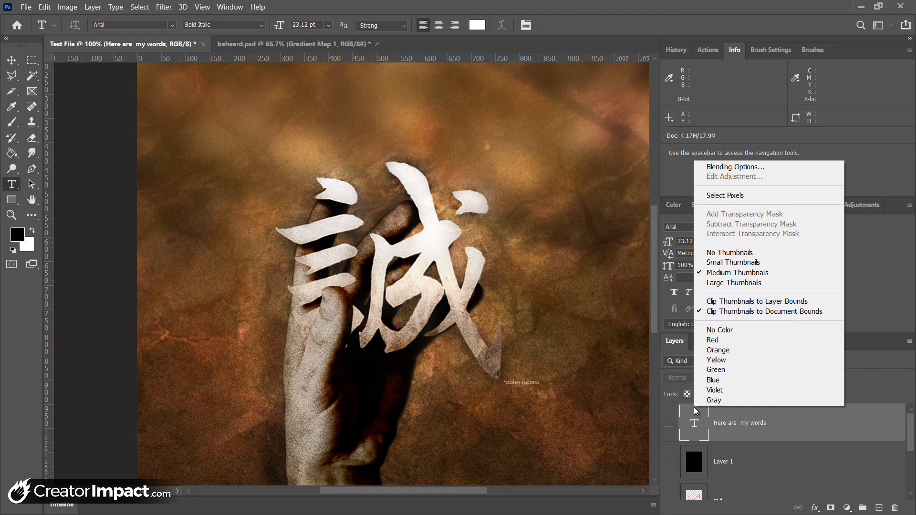
pyautogui.click(737, 433)
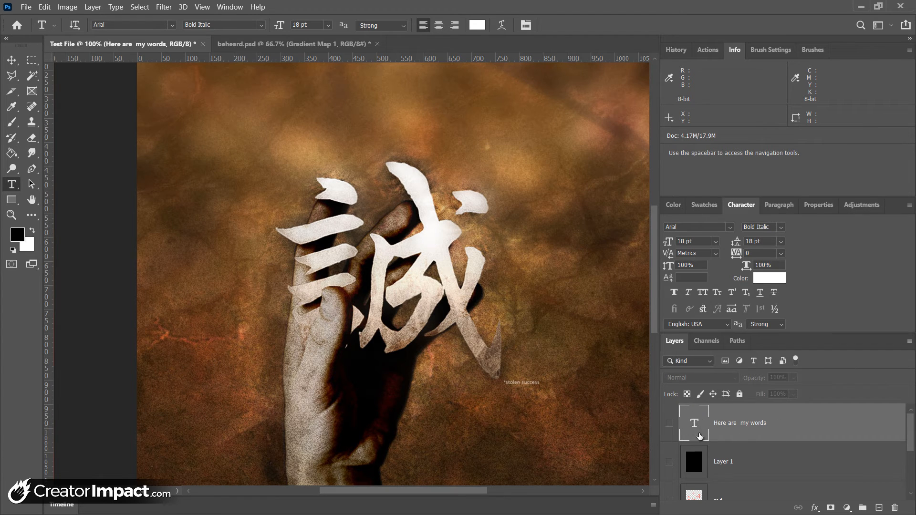
# Step: Collapse the character settings to reveal the full layer list and view the commands available for the text layer
pyautogui.doubleClick(743, 204)
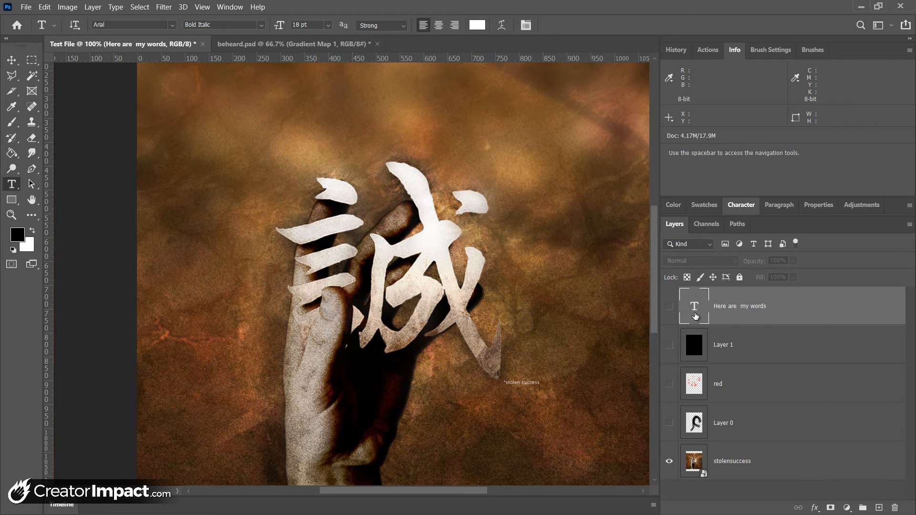
pyautogui.rightClick(800, 308)
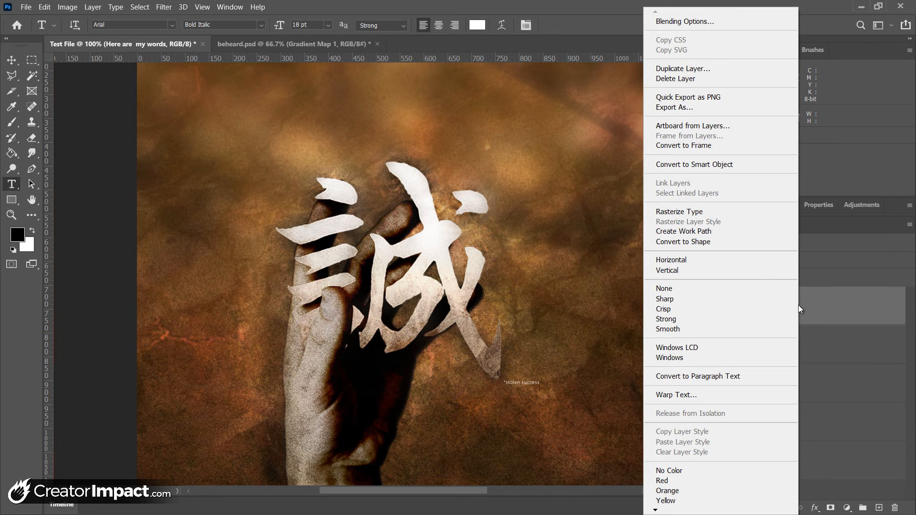
pyautogui.press('Escape')
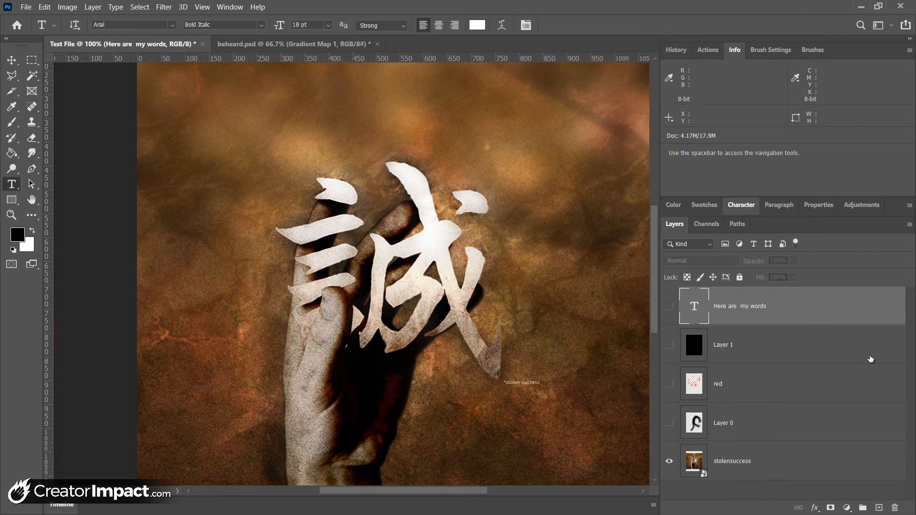
# Step: Select the stolensuccess layer, choose the Brush tool, and turn the layer's smart object into a regular pixel layer
pyautogui.click(769, 465)
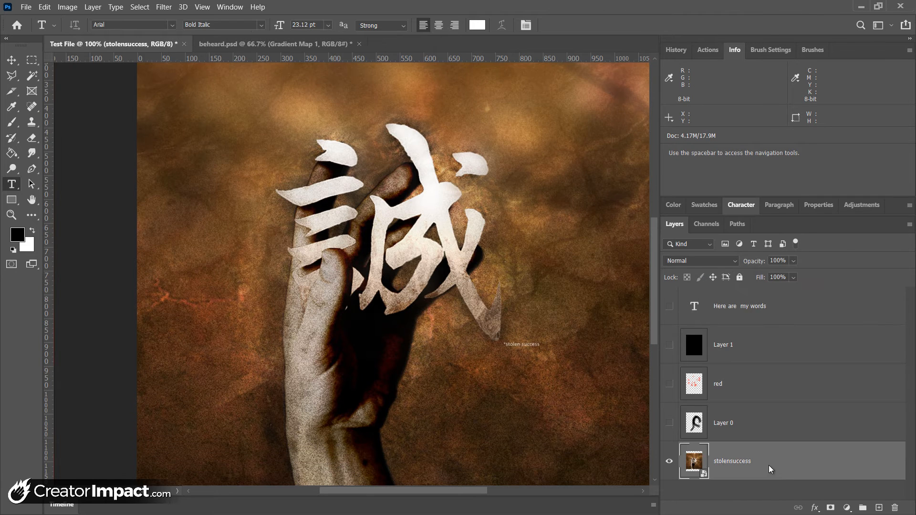
pyautogui.rightClick(768, 466)
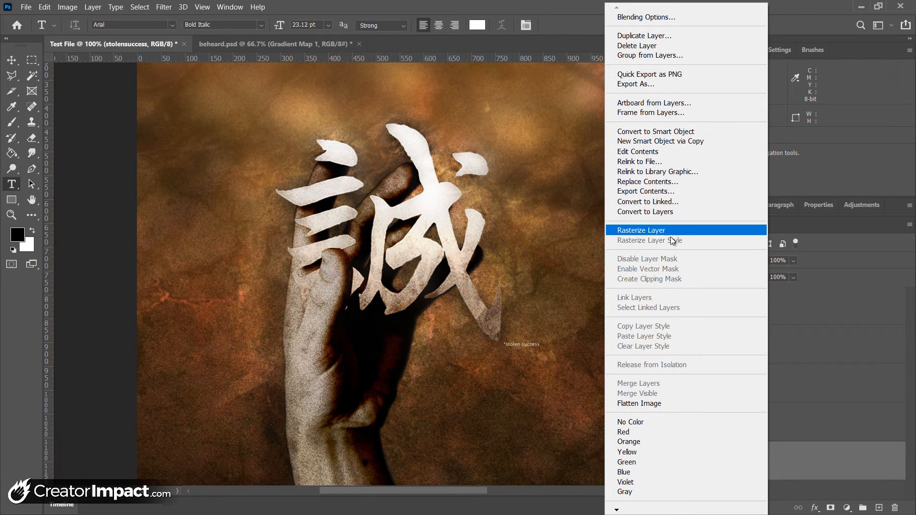
pyautogui.click(824, 465)
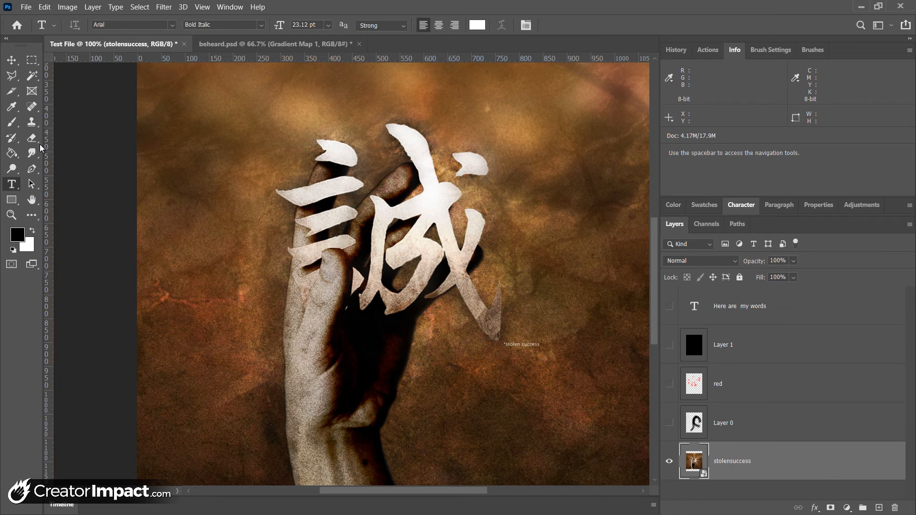
pyautogui.click(13, 123)
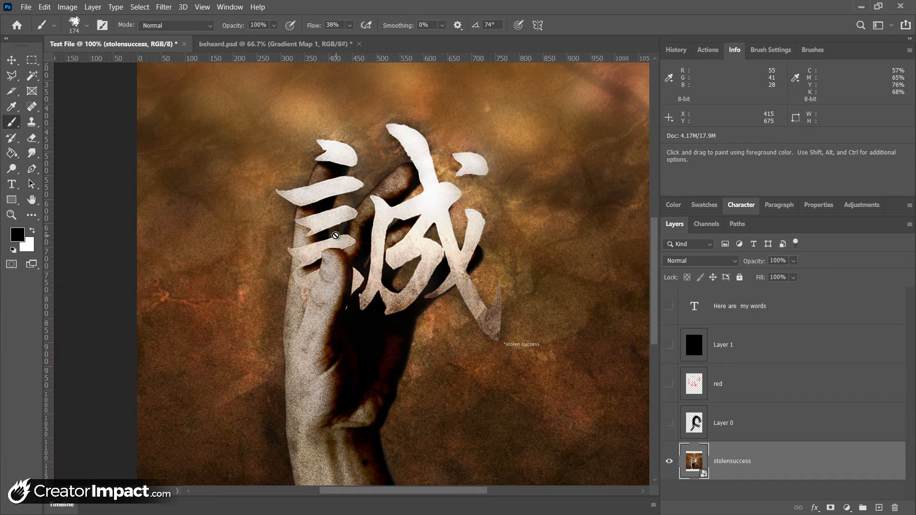
pyautogui.rightClick(831, 473)
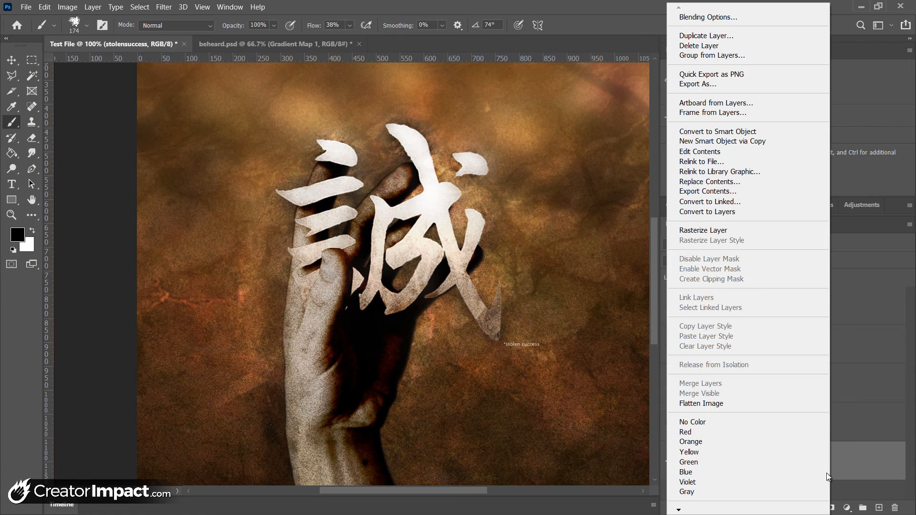
pyautogui.click(707, 212)
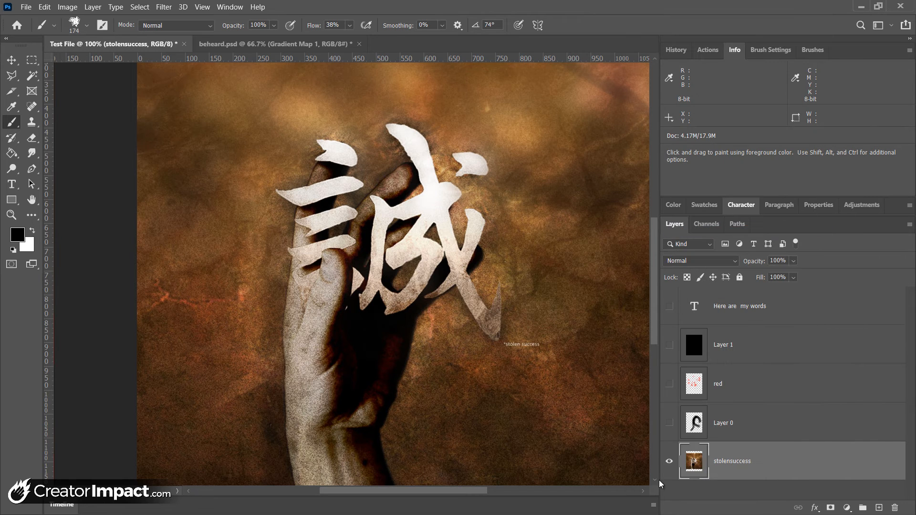
# Step: Paint a black brush stroke over the fingers and white character on the stolensuccess layer, and undo it
pyautogui.click(11, 138)
pyautogui.click(13, 123)
pyautogui.moveTo(340, 179); pyautogui.dragTo(441, 307)
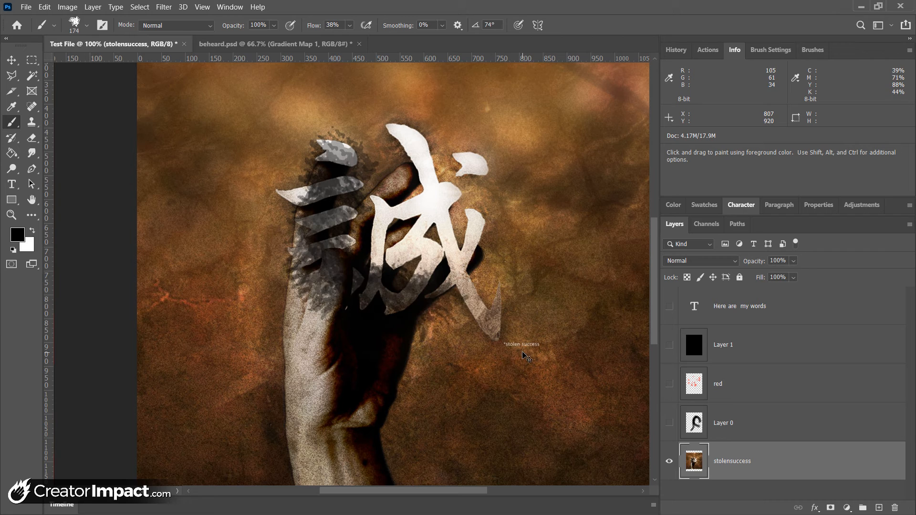
pyautogui.hotkey('ctrl', 'z')
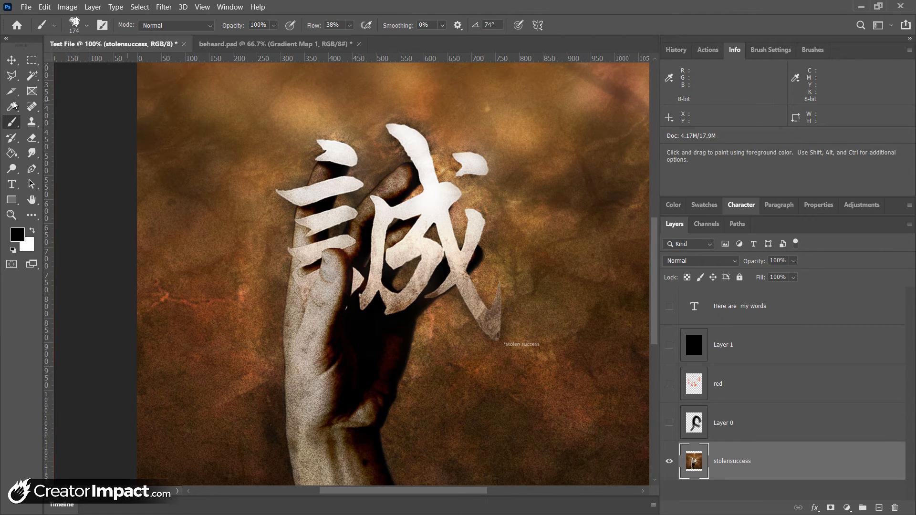
# Step: Select the dark shadow areas of the hand using the Magic Wand tool with a tolerance of 20
pyautogui.click(15, 63)
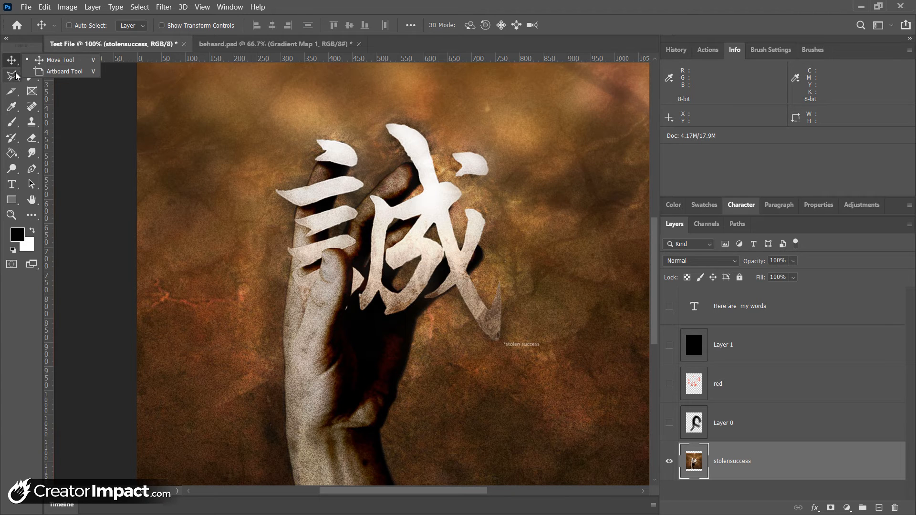
pyautogui.click(32, 60)
pyautogui.click(34, 78)
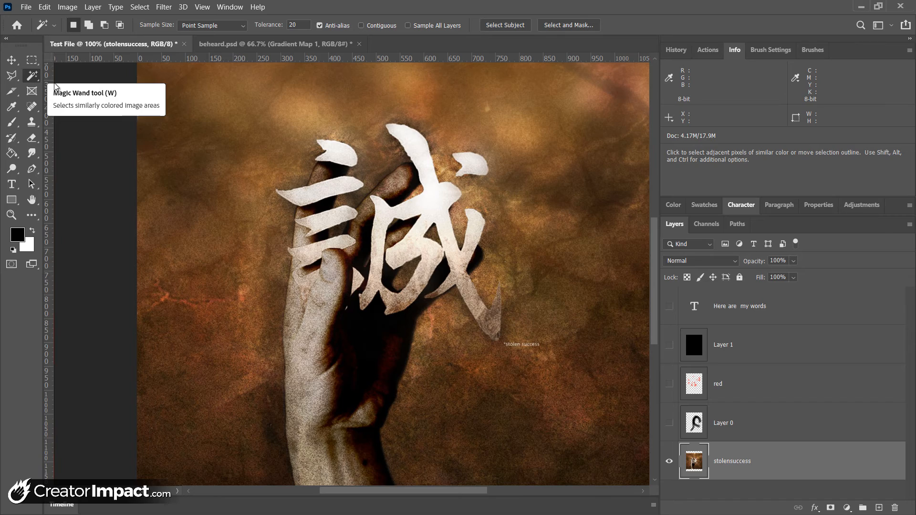
pyautogui.click(285, 119)
pyautogui.click(238, 138)
pyautogui.click(322, 234)
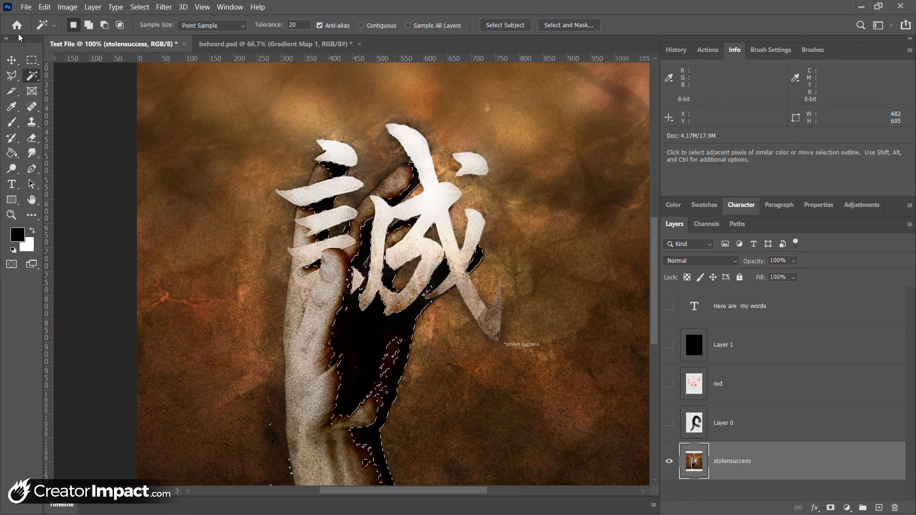
# Step: Clear the shadow selection and select two of the white character's horizontal strokes with the Quick Selection tool
pyautogui.rightClick(36, 78)
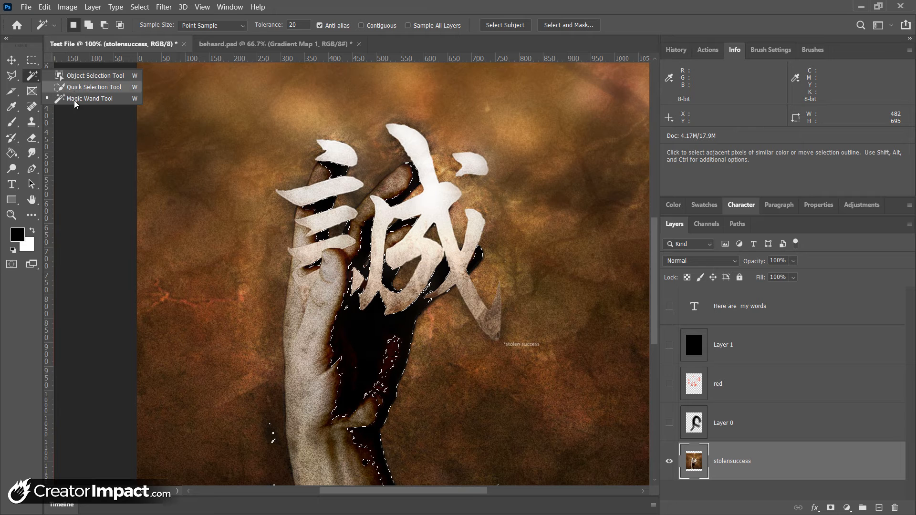
pyautogui.click(89, 77)
pyautogui.hotkey('ctrl', 'd')
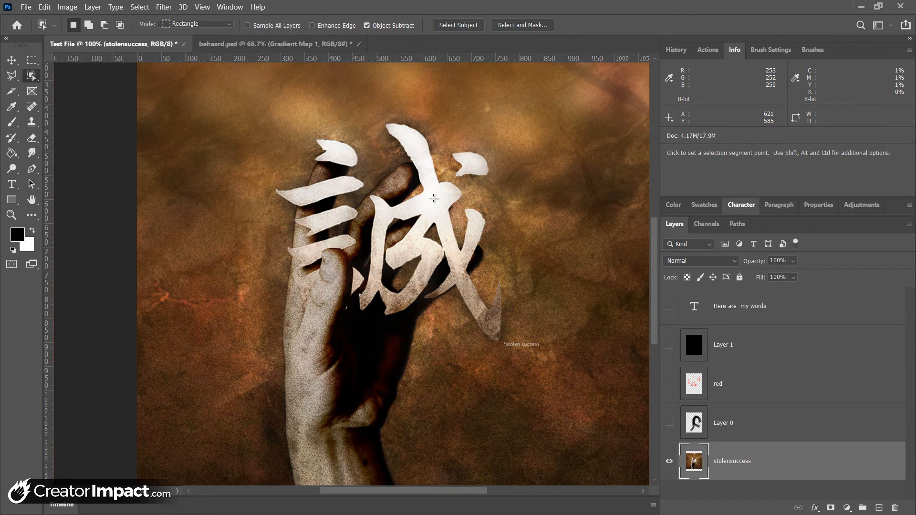
pyautogui.rightClick(32, 77)
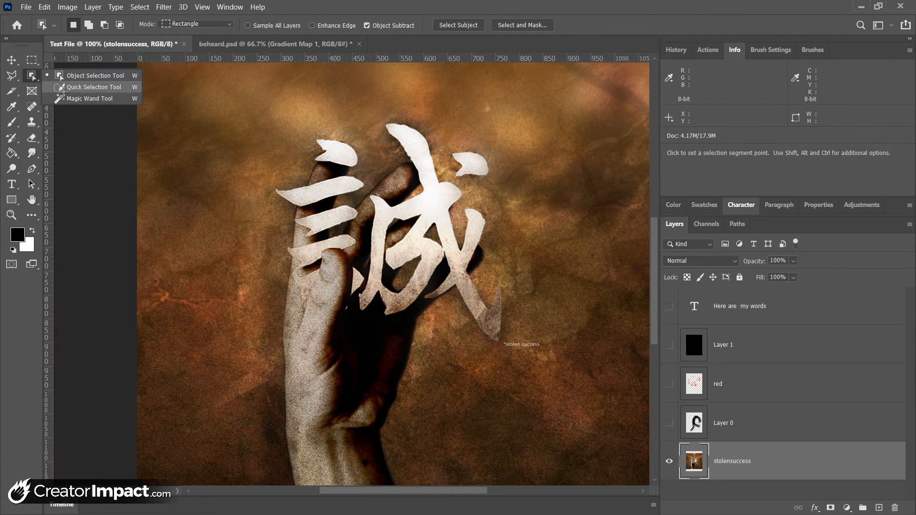
pyautogui.click(88, 87)
pyautogui.click(343, 186)
pyautogui.click(318, 221)
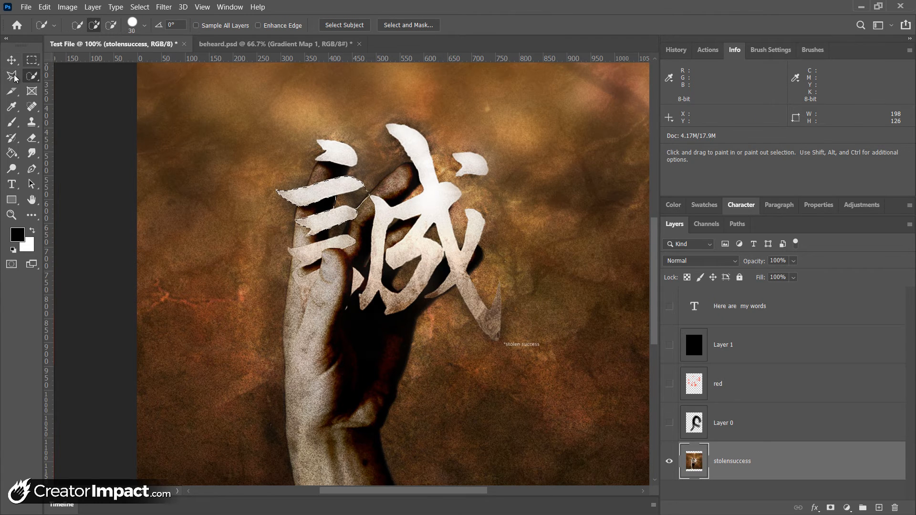
# Step: Select the bright areas of the white character with the Magic Wand tool, and clear the selection
pyautogui.rightClick(39, 76)
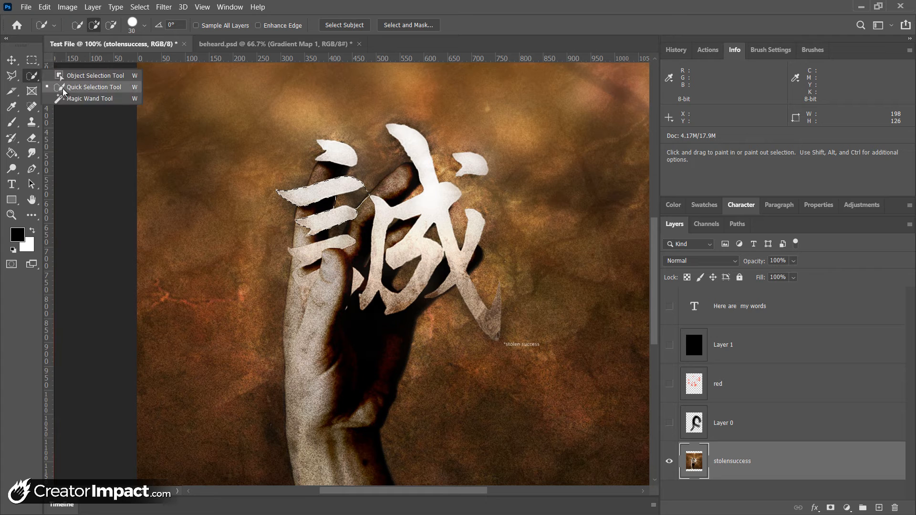
pyautogui.click(70, 99)
pyautogui.click(375, 191)
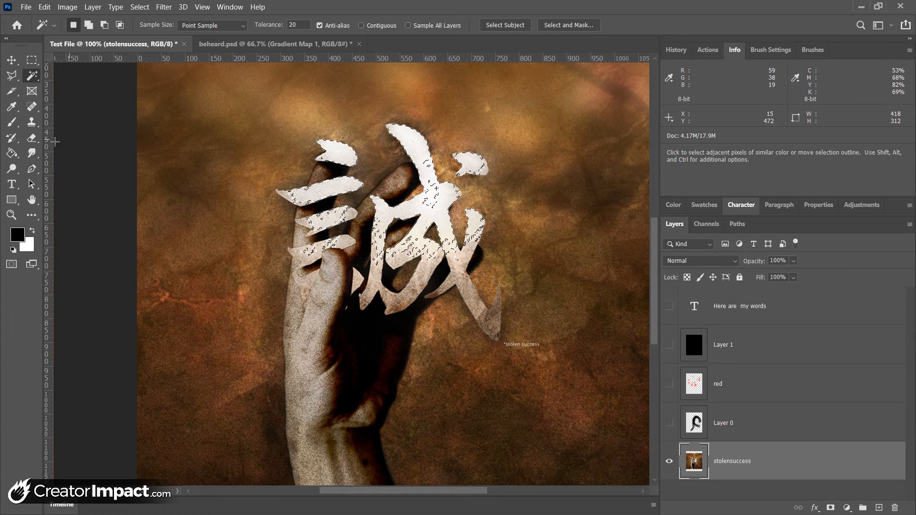
pyautogui.hotkey('ctrl', 'd')
# Step: Choose the Slice tool and view the crop and slice tools grouped with it
pyautogui.click(18, 96)
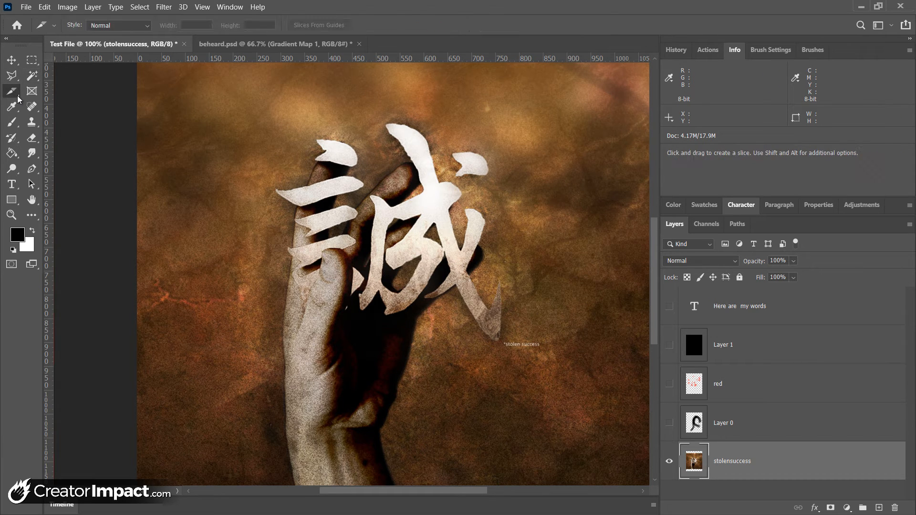
pyautogui.rightClick(19, 99)
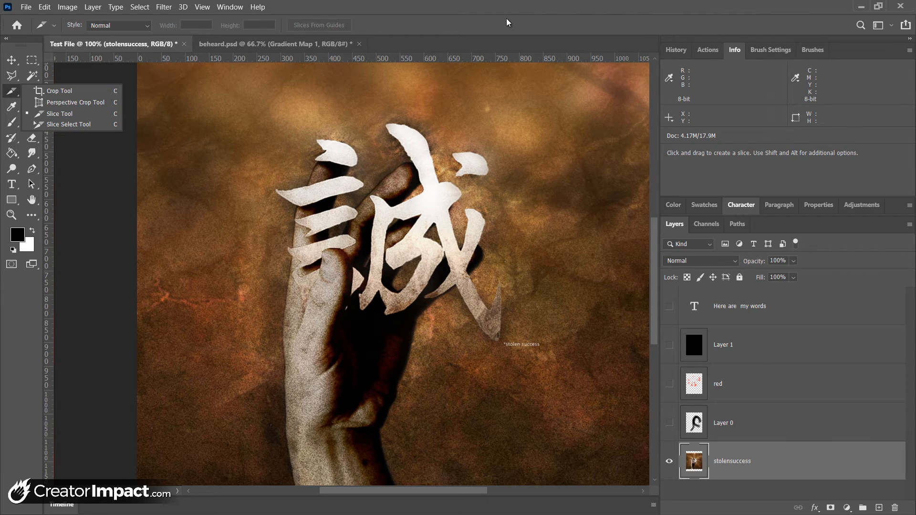
pyautogui.click(347, 4)
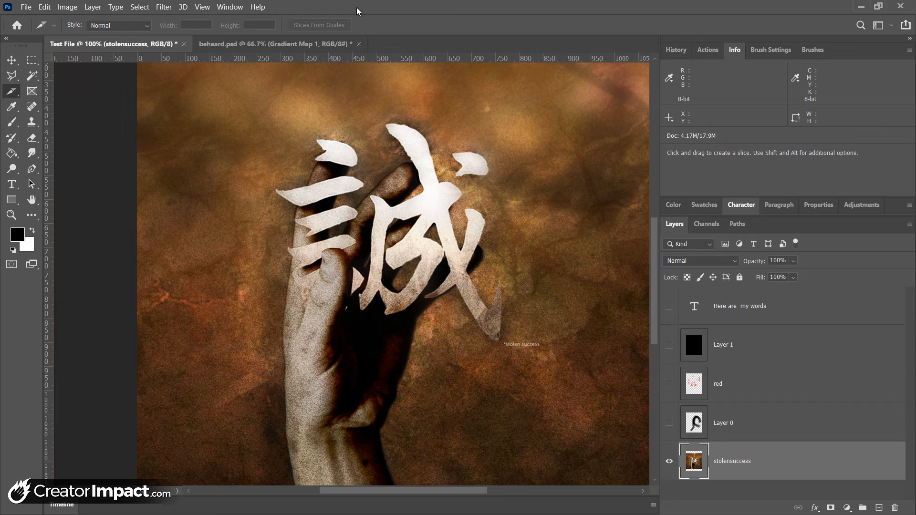
# Step: Marquee-select the picture between the transparent bands, about 1080 × 1067 px, and crop the canvas to it before deselecting
pyautogui.scroll(-4, 421, 170)
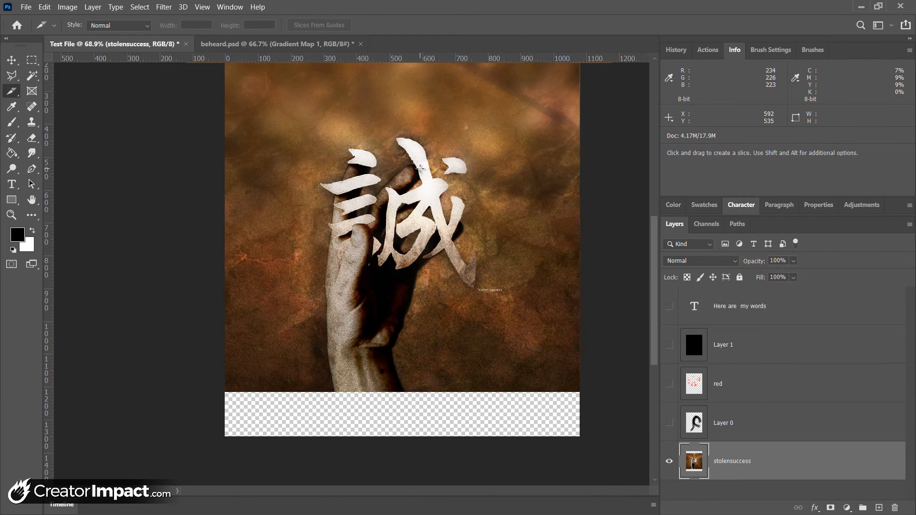
pyautogui.hotkey('ctrl', '0')
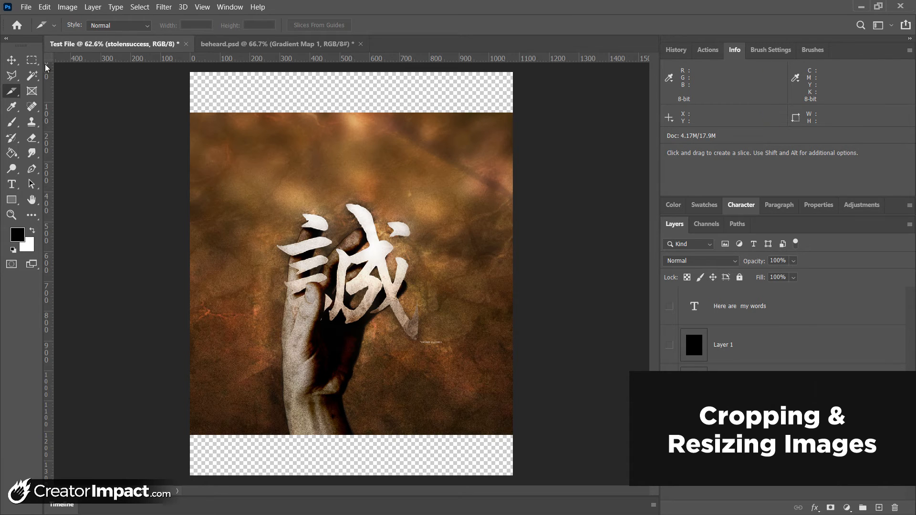
pyautogui.click(32, 60)
pyautogui.moveTo(185, 121); pyautogui.dragTo(553, 413)
pyautogui.click(67, 7)
pyautogui.click(90, 127)
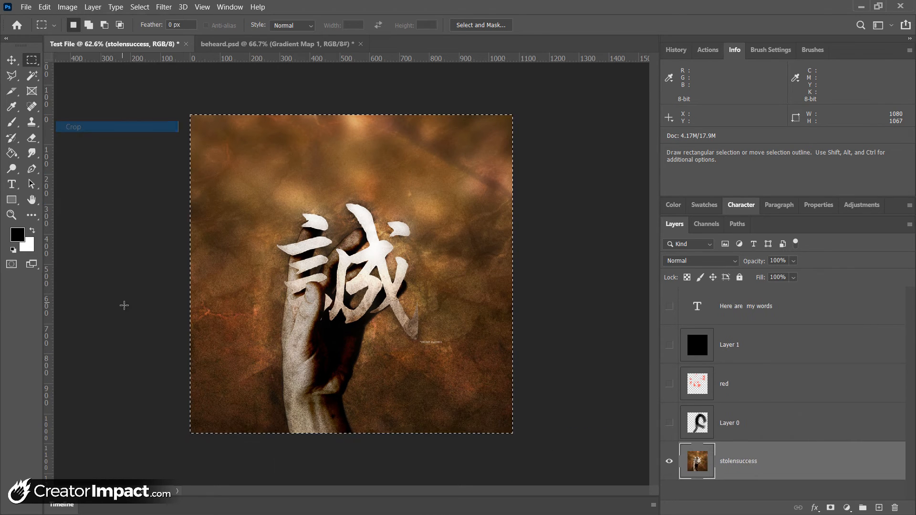
pyautogui.click(554, 274)
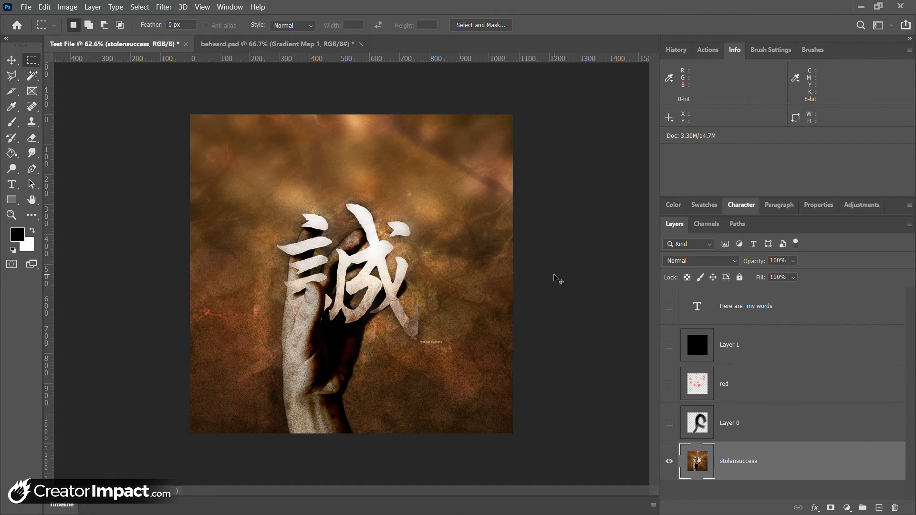
# Step: Undo the deselection and the canvas crop, and start the Crop tool with its frame on the selected picture area
pyautogui.hotkey('ctrl', 'z')
pyautogui.hotkey('ctrl', 'z')
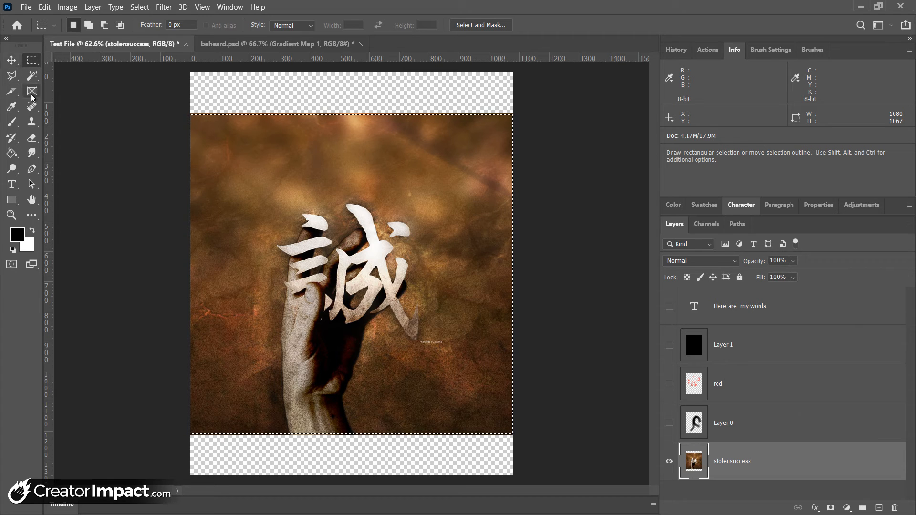
pyautogui.click(11, 91)
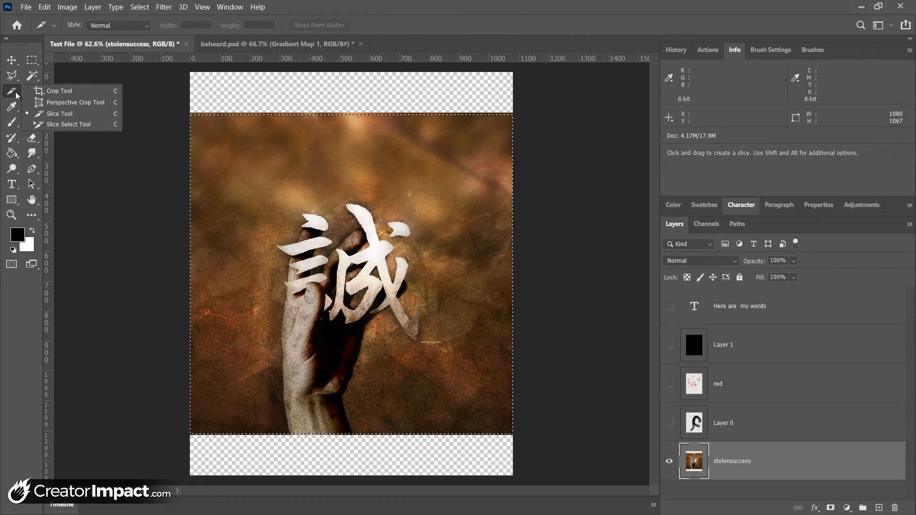
pyautogui.click(60, 91)
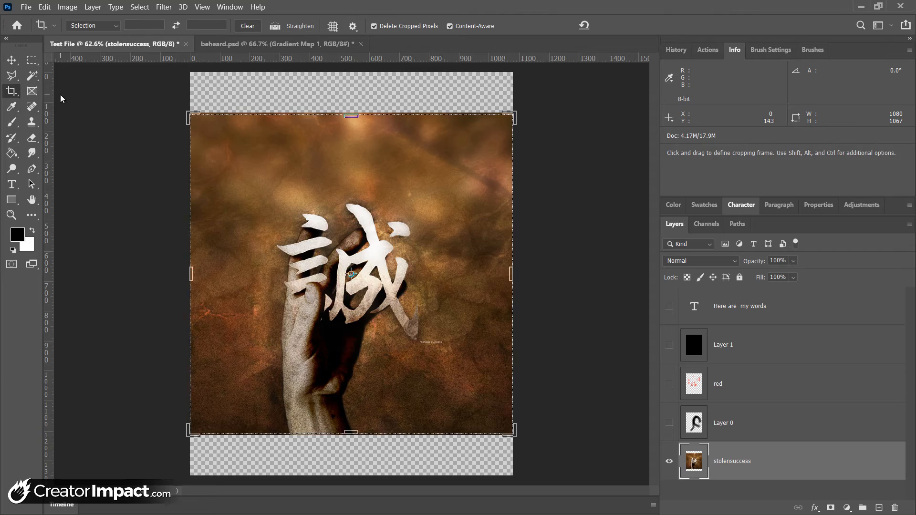
# Step: Rotate the picture in the crop frame to about -6.3° and shrink the frame to about 758 × 786 px around the character
pyautogui.moveTo(218, 97); pyautogui.dragTo(315, 57)
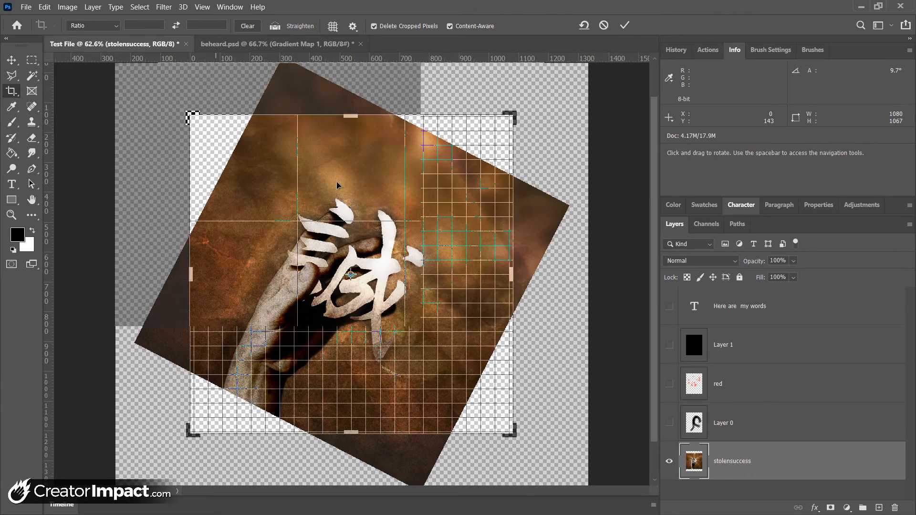
pyautogui.moveTo(194, 85); pyautogui.dragTo(157, 154)
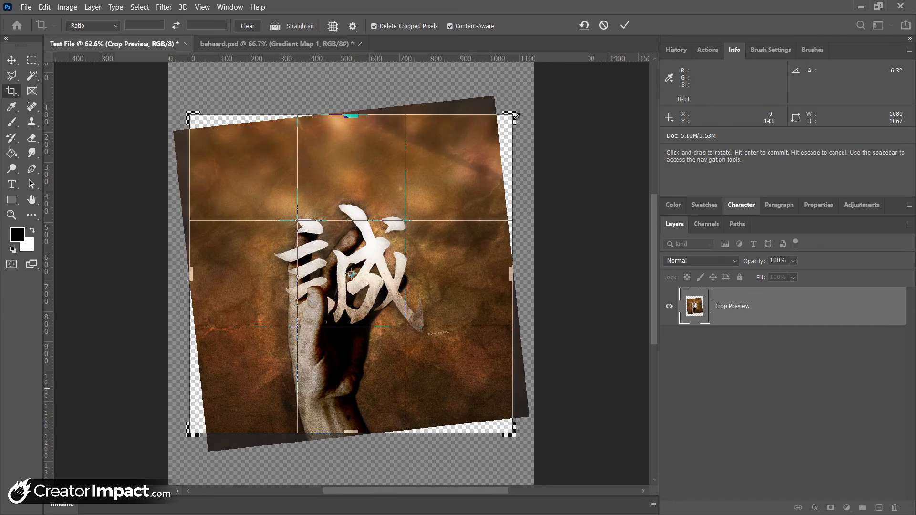
pyautogui.moveTo(512, 116); pyautogui.dragTo(464, 158)
pyautogui.moveTo(343, 292); pyautogui.dragTo(313, 324)
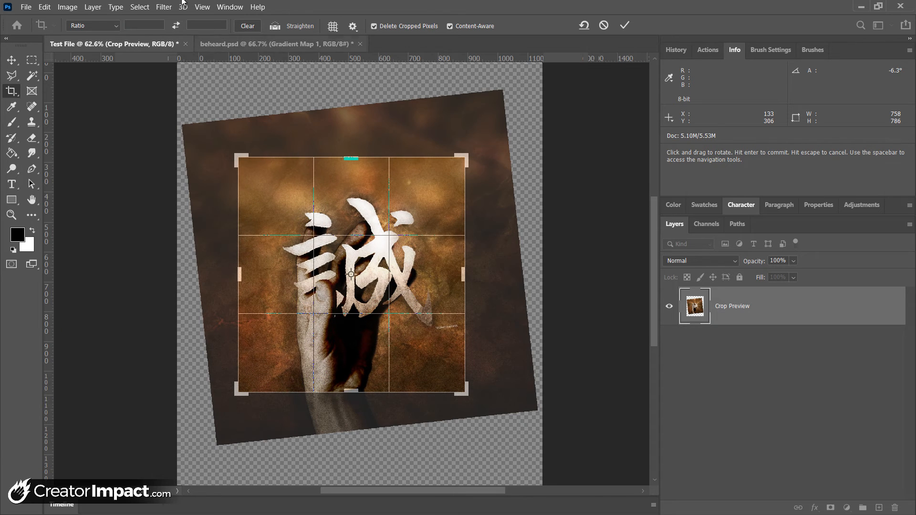
# Step: Try the 1 : 1 (Square) crop ratio, switch to 5 : 7, and enlarge the frame to about 599 × 839 px
pyautogui.click(116, 26)
pyautogui.click(120, 71)
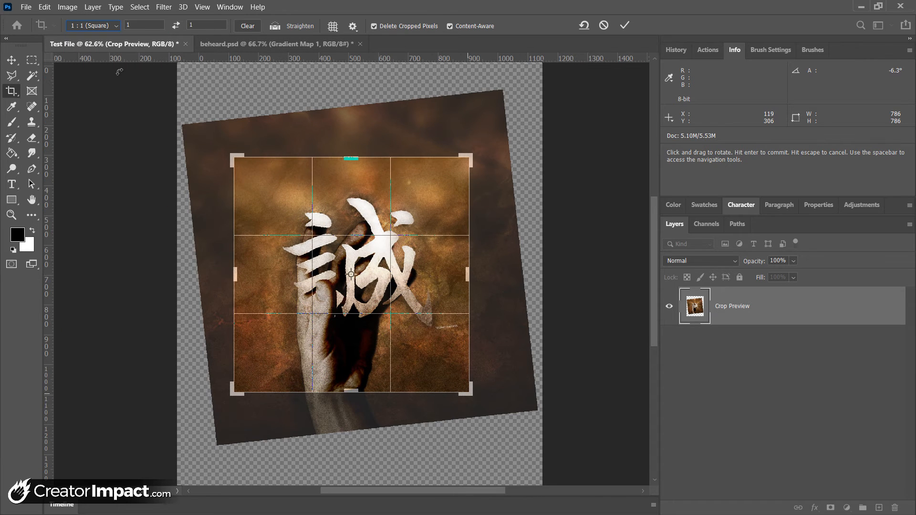
pyautogui.click(113, 26)
pyautogui.click(115, 86)
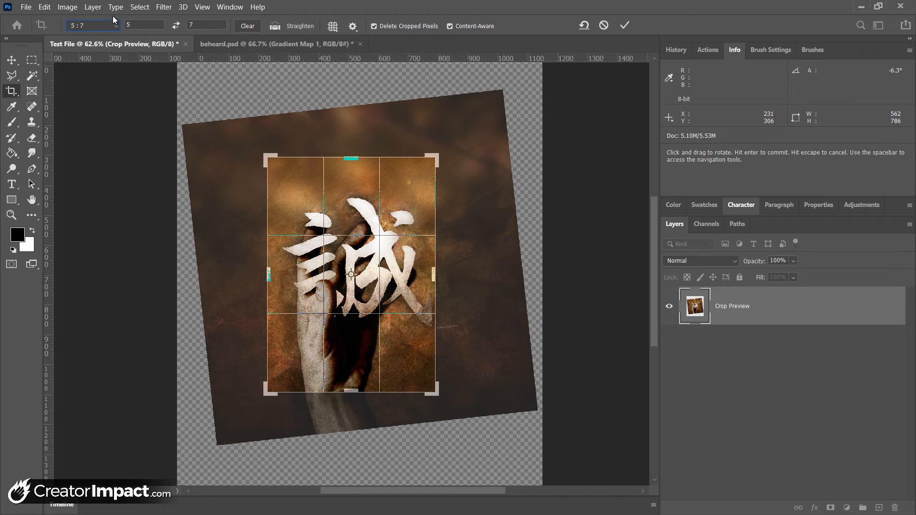
pyautogui.moveTo(267, 157)
pyautogui.mouseDown()
pyautogui.moveTo(221, 94)
pyautogui.moveTo(320, 217)
pyautogui.moveTo(249, 138)
pyautogui.moveTo(261, 148)
pyautogui.mouseUp()
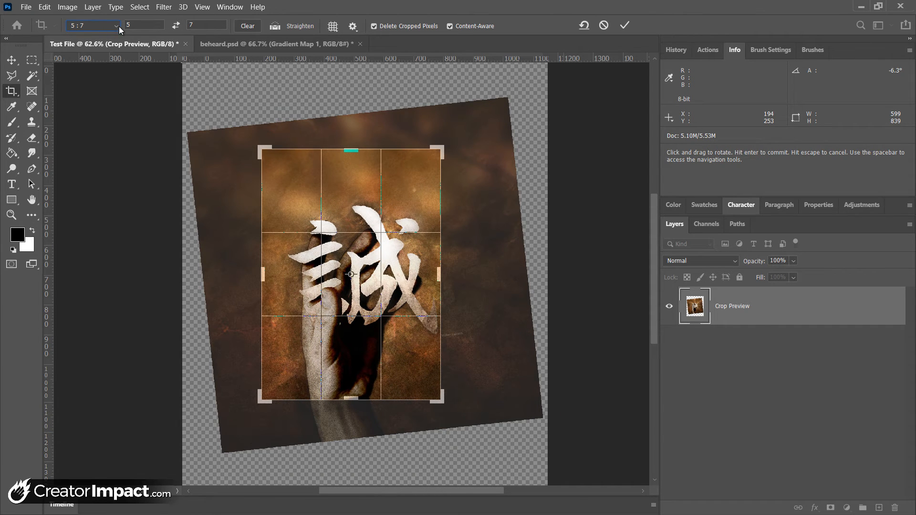
# Step: Set the crop ratio to 1 : 1 (Square), turn off Delete Cropped Pixels, and crop the picture to the 839 × 839 px frame
pyautogui.click(115, 26)
pyautogui.click(118, 72)
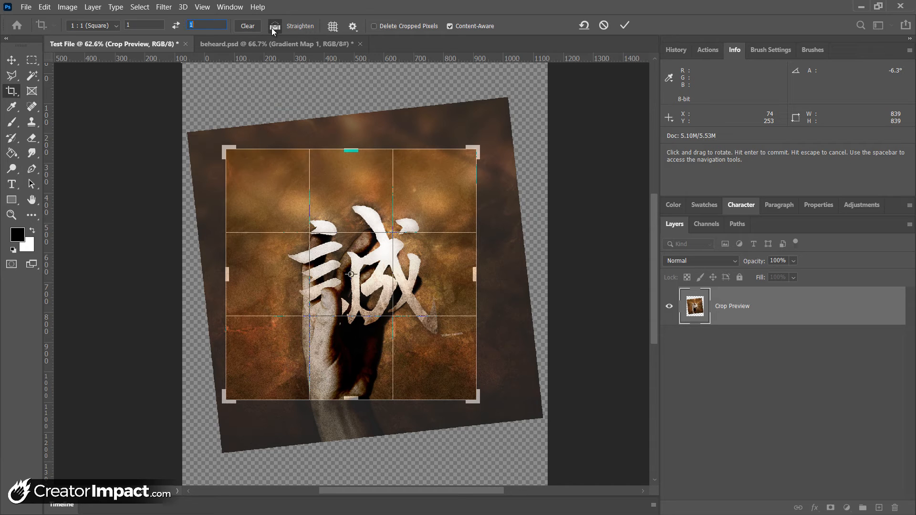
pyautogui.click(334, 28)
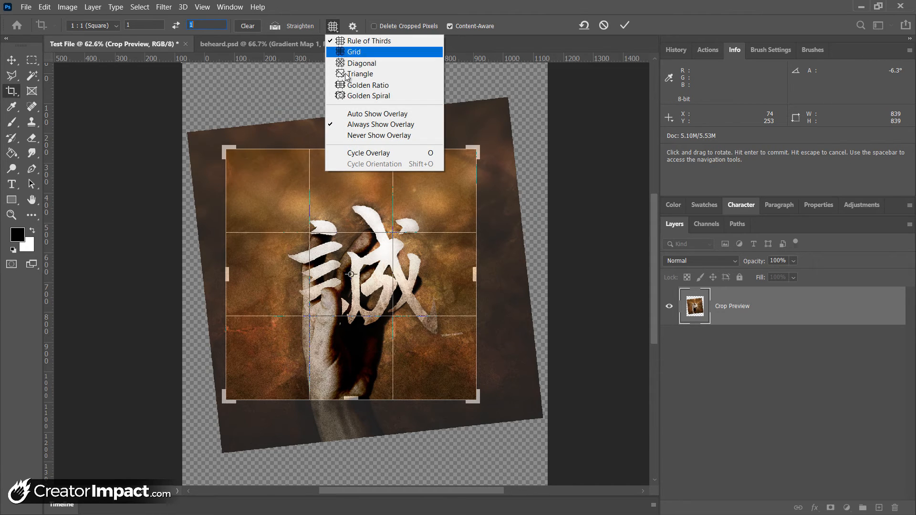
pyautogui.click(355, 2)
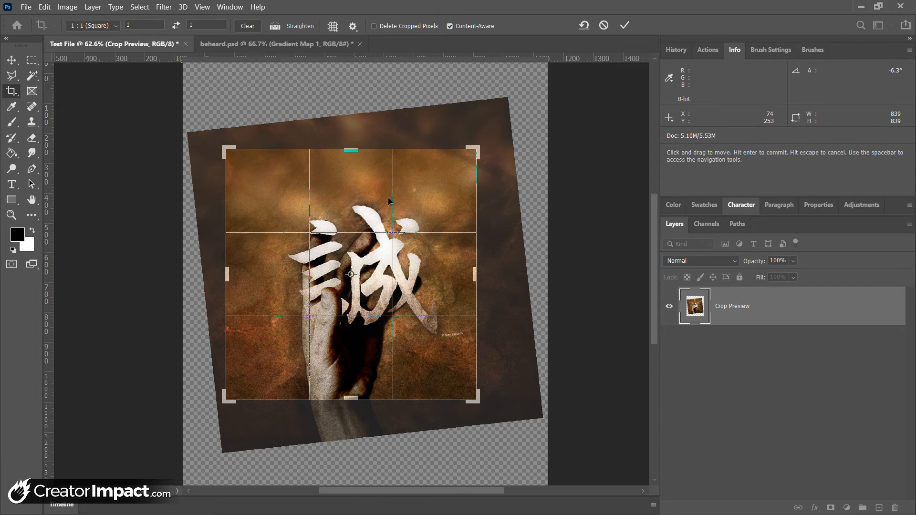
pyautogui.press('Return')
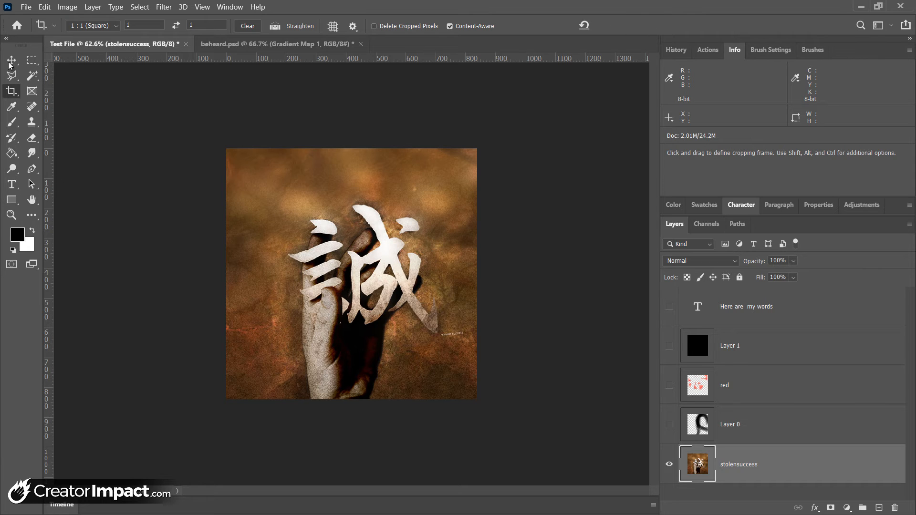
# Step: Try shrinking the crop frame to about 686 × 686 px around the character
pyautogui.click(11, 91)
pyautogui.moveTo(226, 146); pyautogui.dragTo(249, 173)
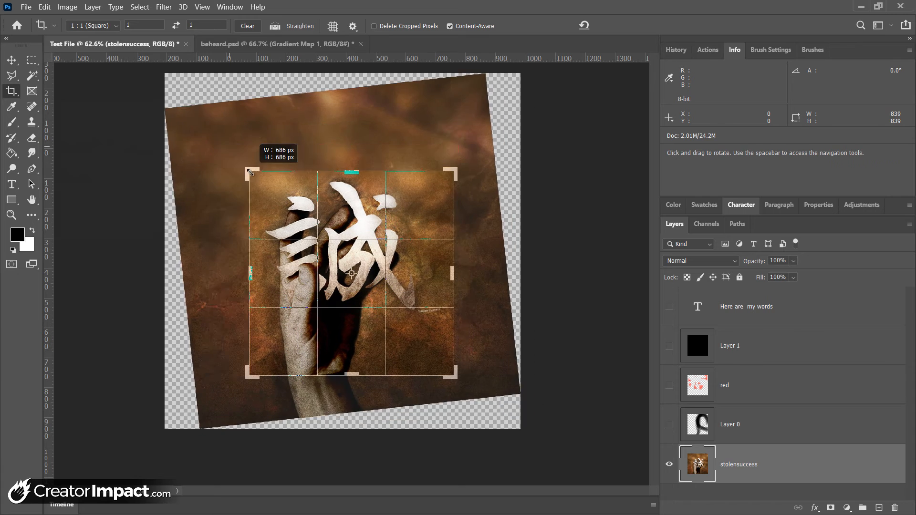
pyautogui.click(625, 25)
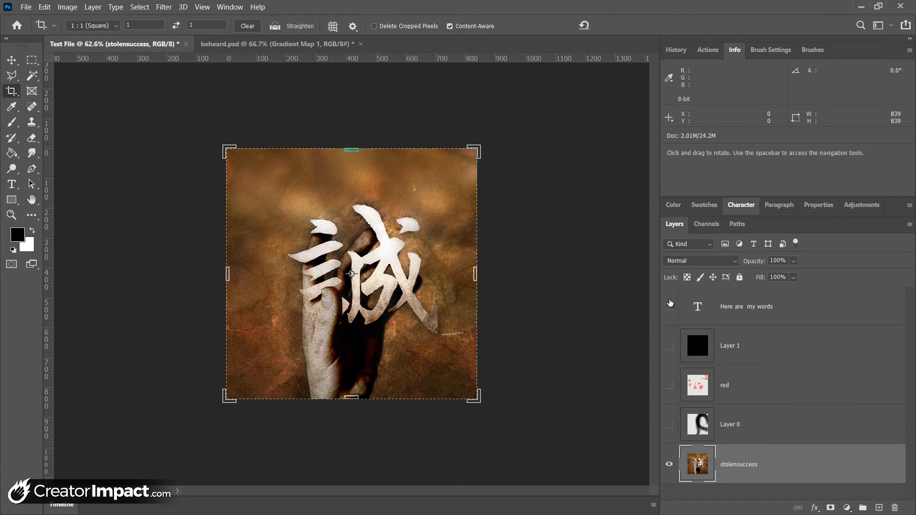
# Step: Move the stolensuccess picture slightly up and to the left within the cropped canvas
pyautogui.click(11, 60)
pyautogui.moveTo(324, 264)
pyautogui.mouseDown()
pyautogui.moveTo(350, 291)
pyautogui.moveTo(310, 268)
pyautogui.moveTo(343, 285)
pyautogui.moveTo(321, 264)
pyautogui.mouseUp()
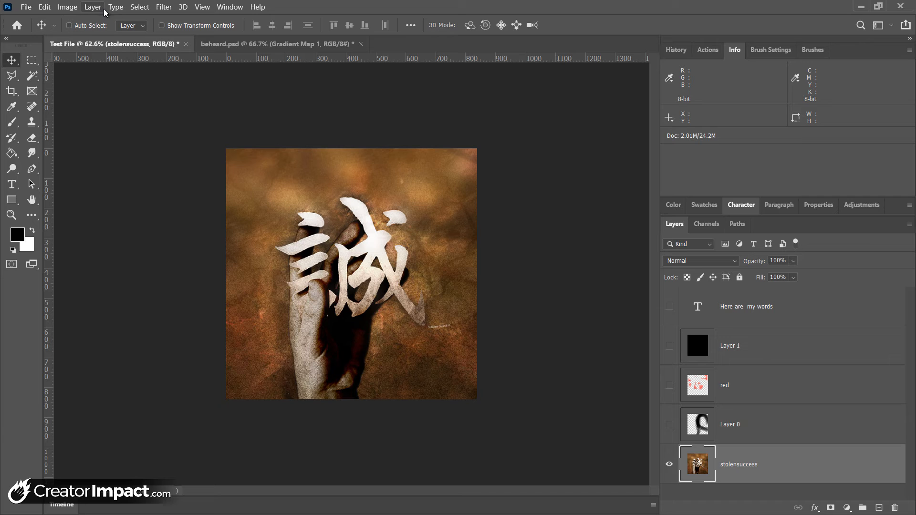
# Step: Start resizing the image with Image Size, setting its width to 600 px
pyautogui.click(69, 7)
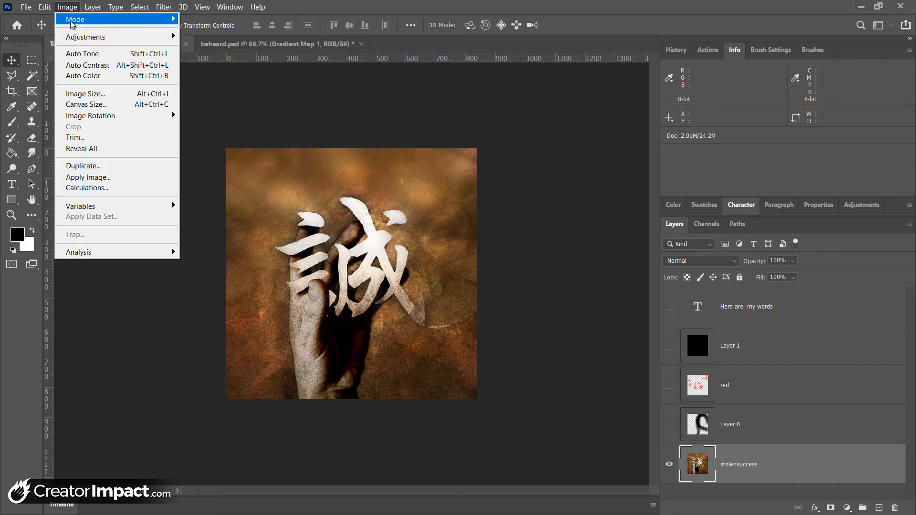
pyautogui.click(87, 95)
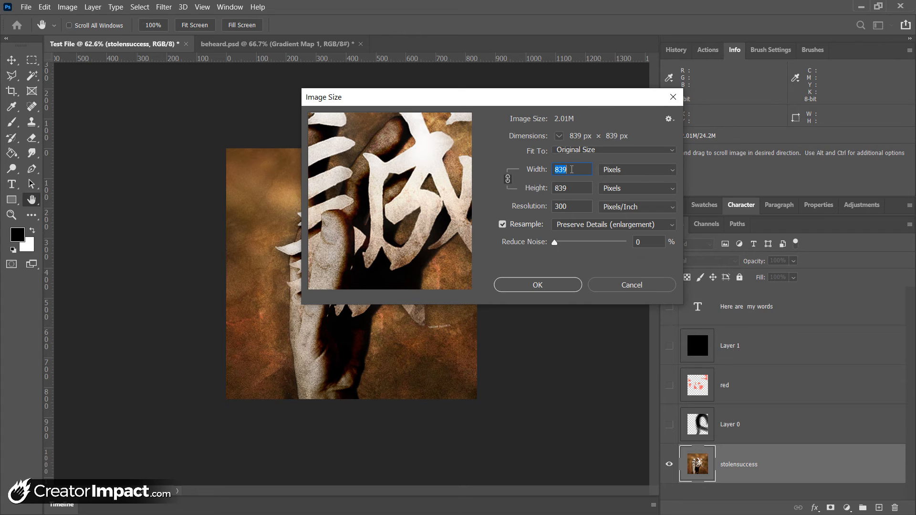
pyautogui.write('60')
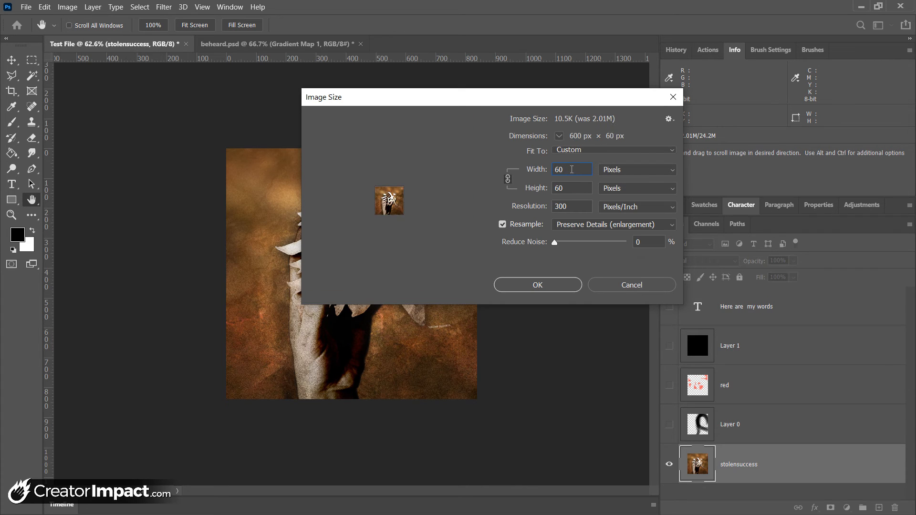
# Step: Try an image size of 600 by 500 pixels with the width and height unlinked
pyautogui.write('0')
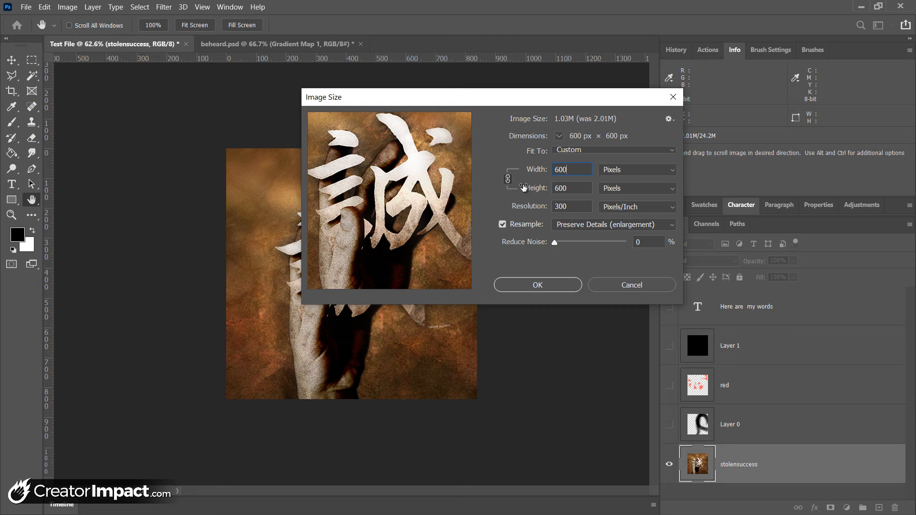
pyautogui.click(507, 180)
pyautogui.doubleClick(573, 187)
pyautogui.write('500')
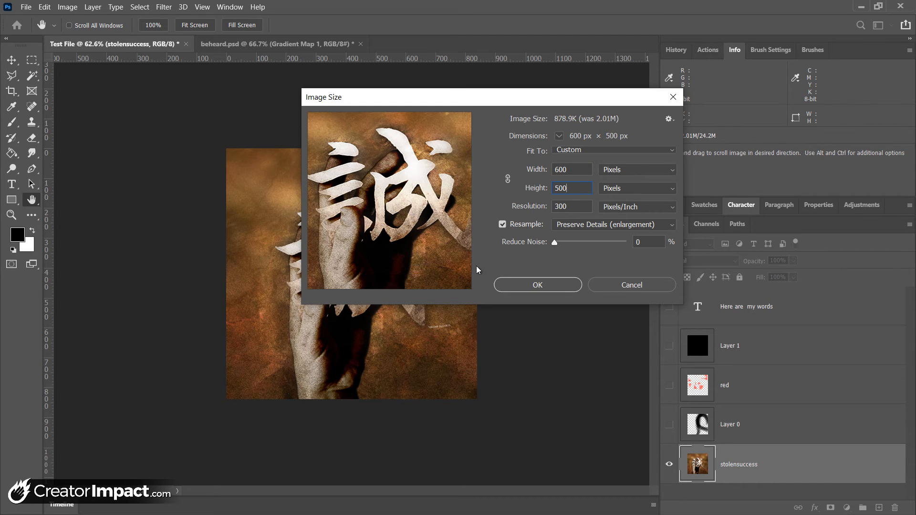
pyautogui.click(509, 180)
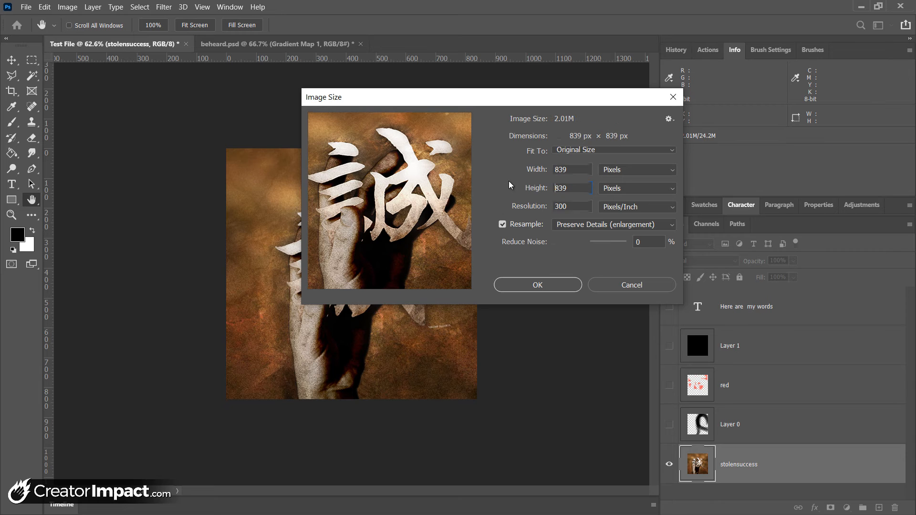
# Step: Set the image width to 600 pixels with the proportions linked
pyautogui.hotkey('shift', 'Tab')
pyautogui.write('6')
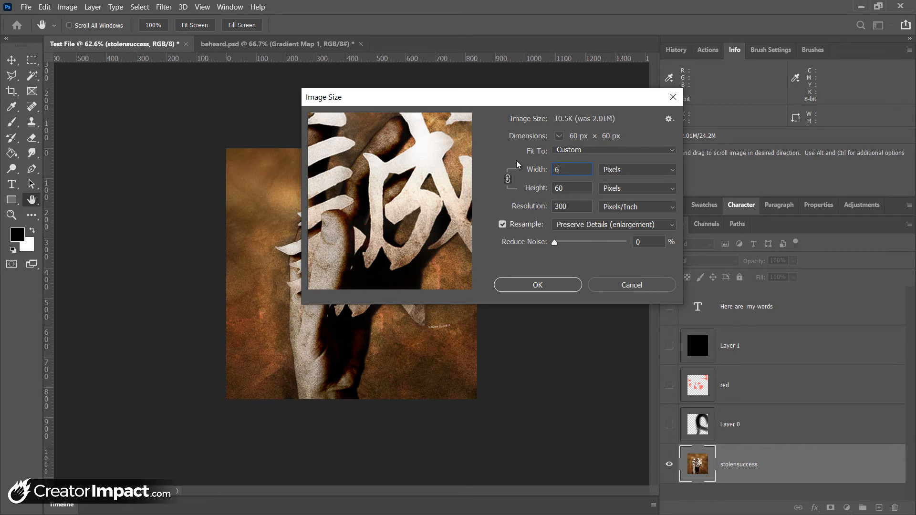
pyautogui.write('00')
pyautogui.moveTo(554, 243)
pyautogui.mouseDown()
pyautogui.moveTo(603, 243)
pyautogui.moveTo(553, 243)
pyautogui.mouseUp()
pyautogui.click(636, 244)
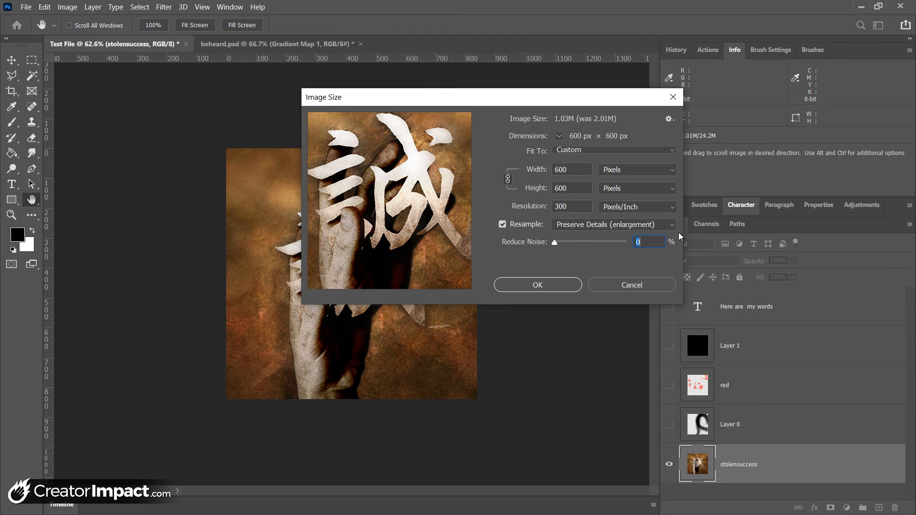
# Step: Keep Preserve Details (enlargement) resampling, try inches as the dimension unit, and apply the new image size
pyautogui.click(623, 226)
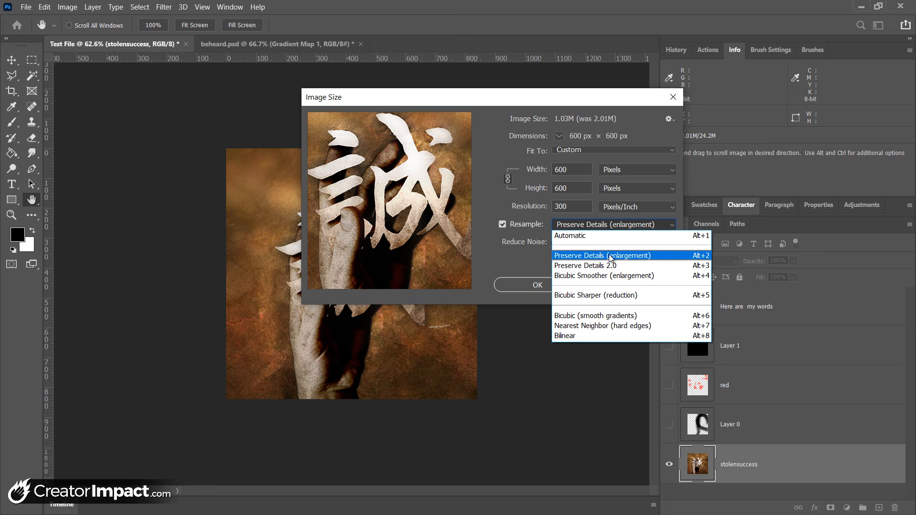
pyautogui.click(487, 200)
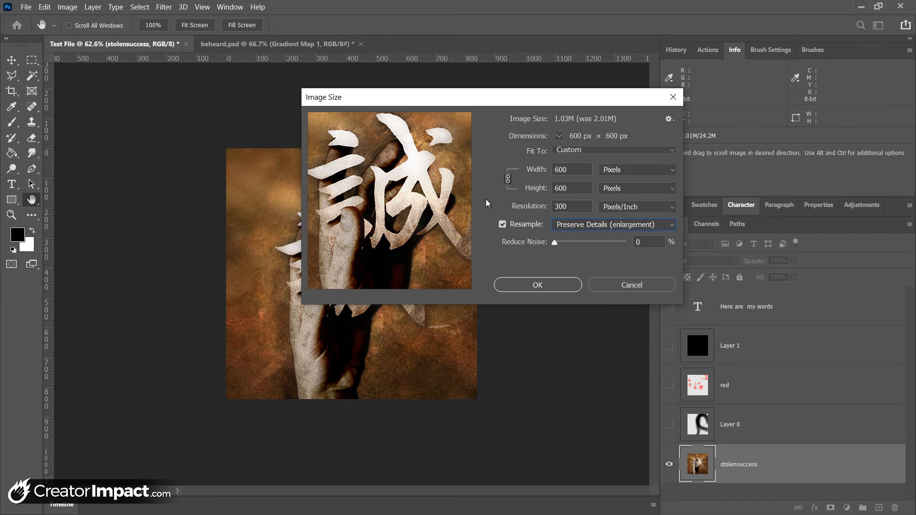
pyautogui.click(623, 173)
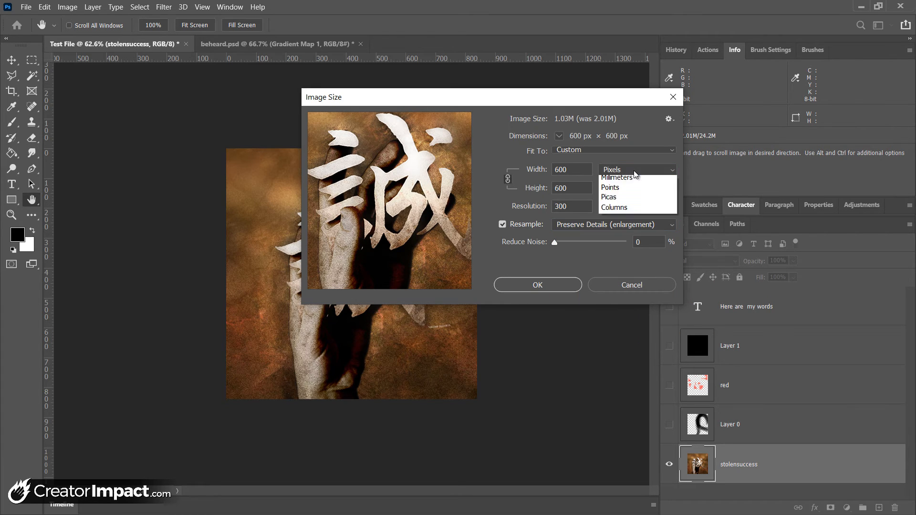
pyautogui.click(632, 201)
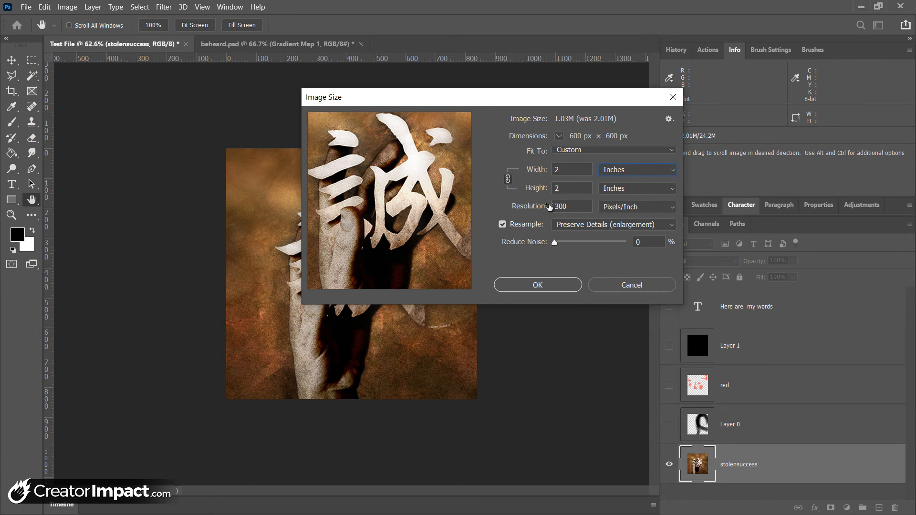
pyautogui.click(624, 172)
pyautogui.click(626, 190)
pyautogui.click(547, 283)
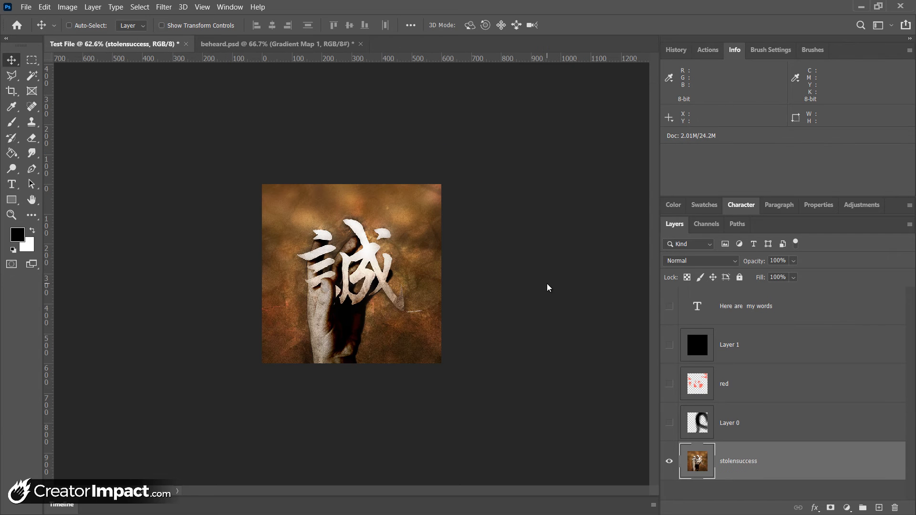
# Step: Enlarge the canvas to 650 by 650 pixels, keeping the anchor centred
pyautogui.press('z')
pyautogui.click(347, 249)
pyautogui.click(346, 249)
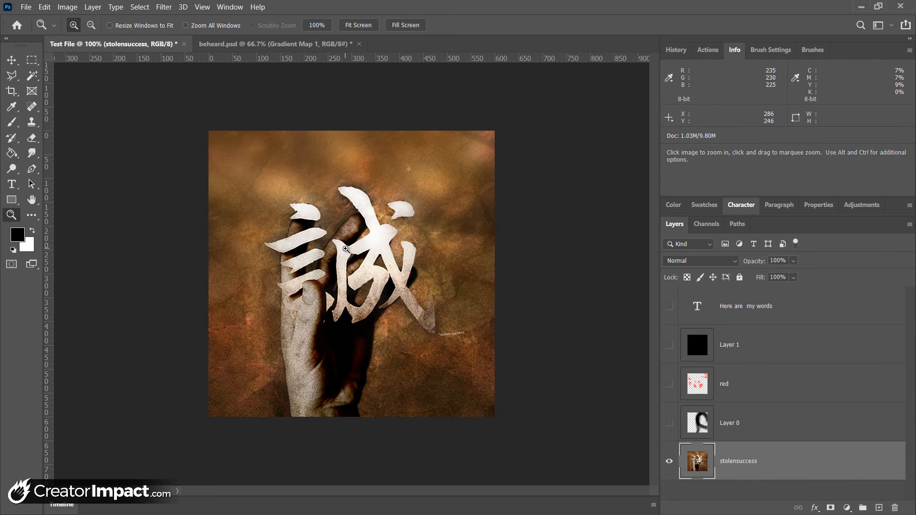
pyautogui.click(67, 7)
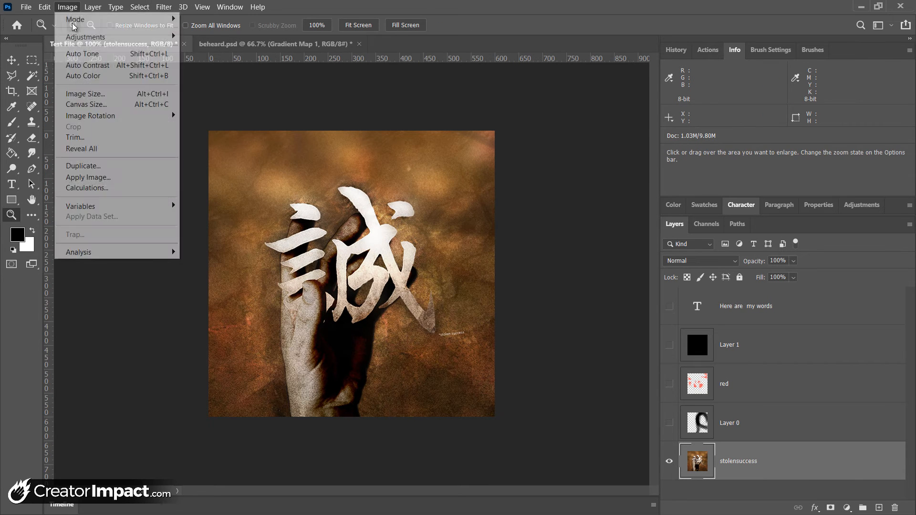
pyautogui.click(98, 105)
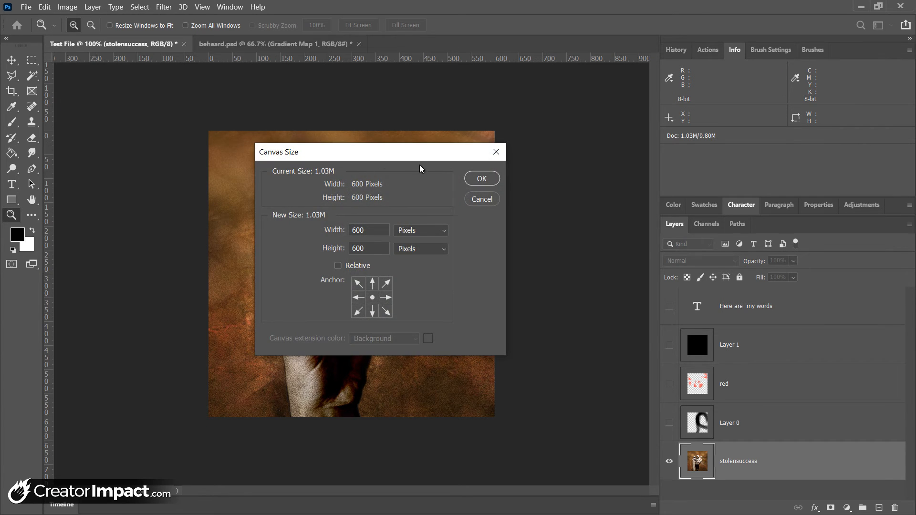
pyautogui.moveTo(365, 156); pyautogui.dragTo(638, 158)
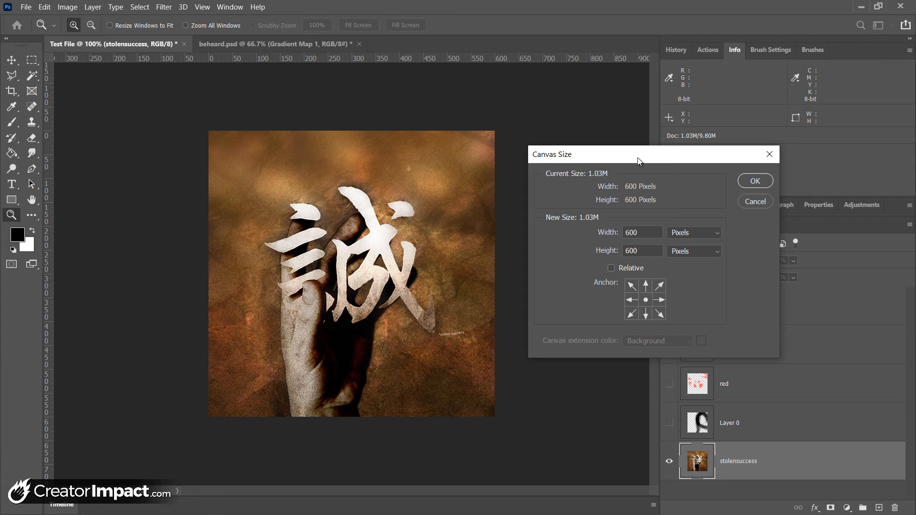
pyautogui.doubleClick(654, 232)
pyautogui.write('650')
pyautogui.press('Tab')
pyautogui.write('650')
pyautogui.click(748, 181)
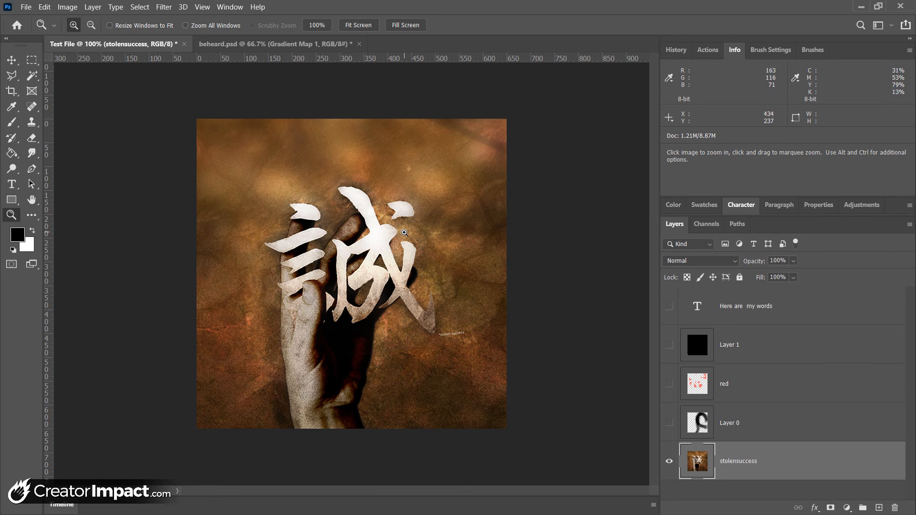
# Step: Rotate the whole image 180°, and rotate it another 180° back upright
pyautogui.click(67, 7)
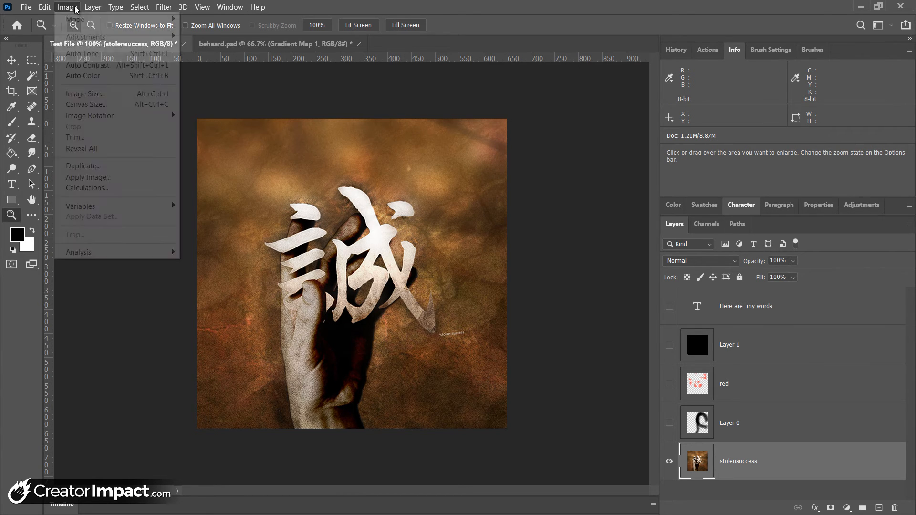
pyautogui.moveTo(109, 115)
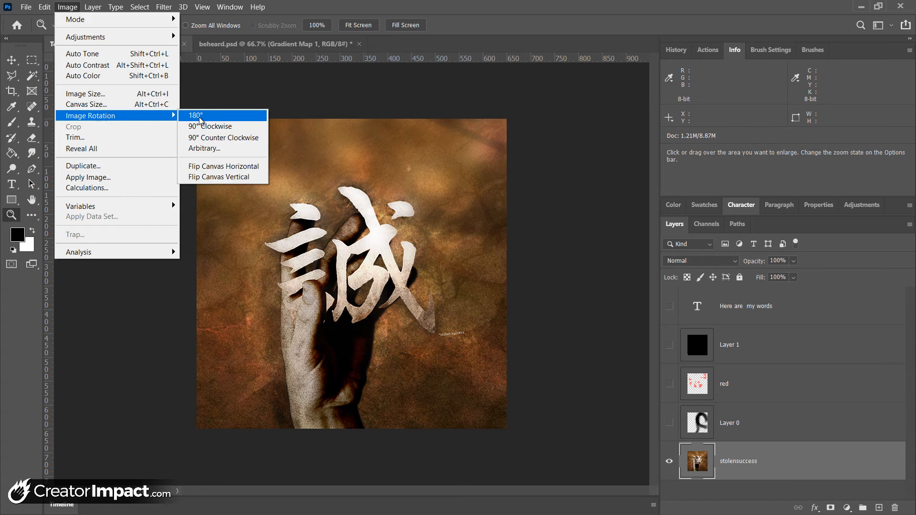
pyautogui.click(195, 116)
pyautogui.click(67, 7)
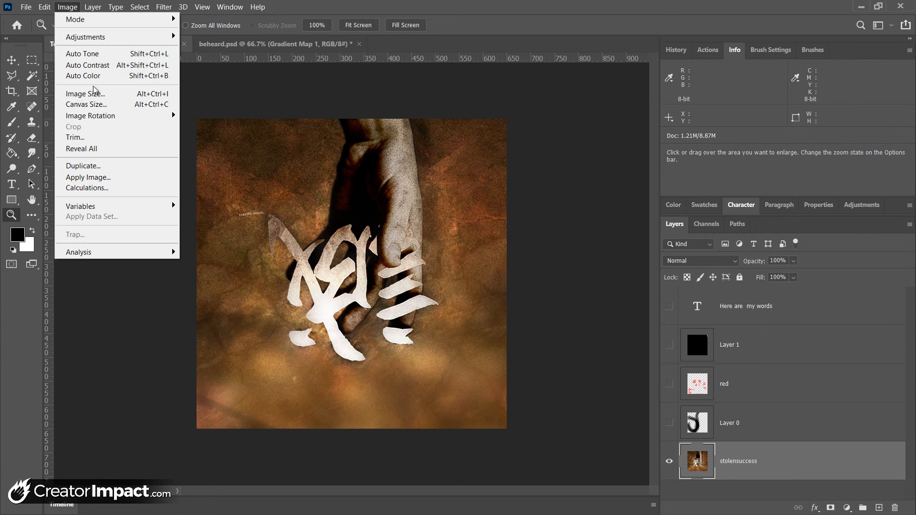
pyautogui.moveTo(106, 119)
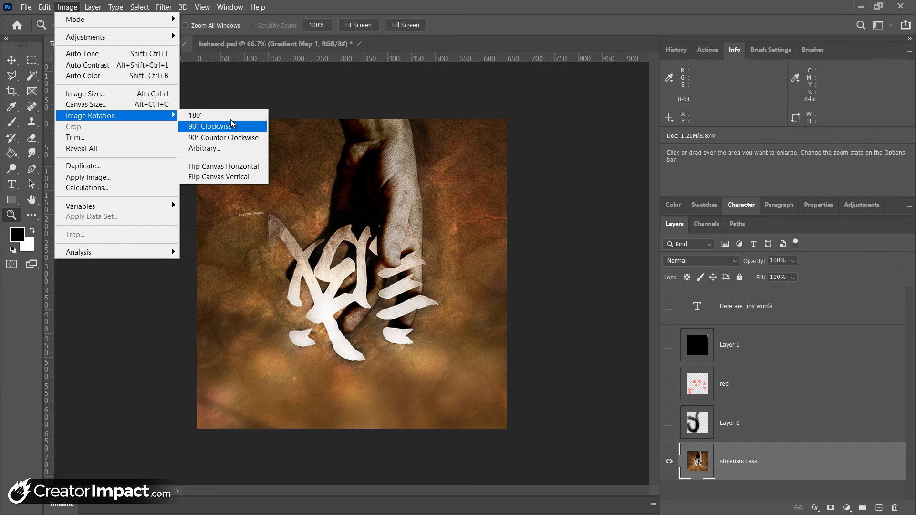
pyautogui.click(194, 115)
pyautogui.click(68, 7)
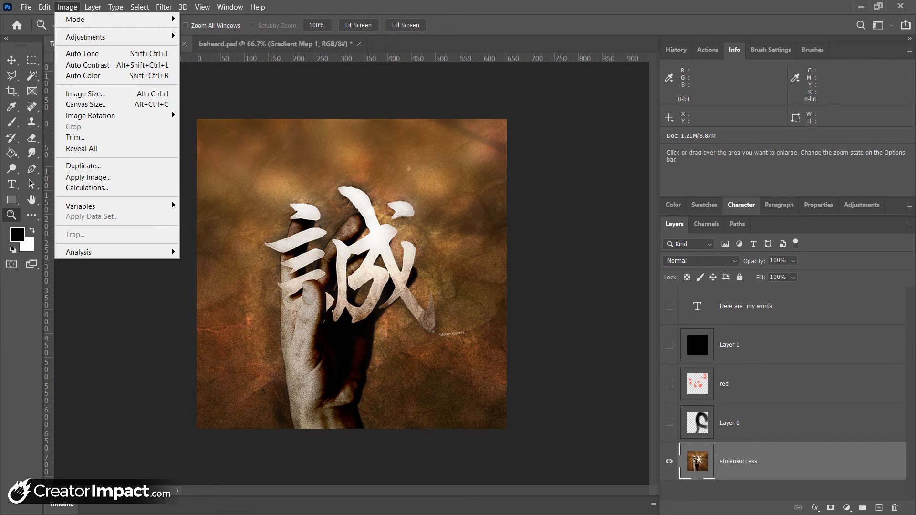
pyautogui.click(446, 35)
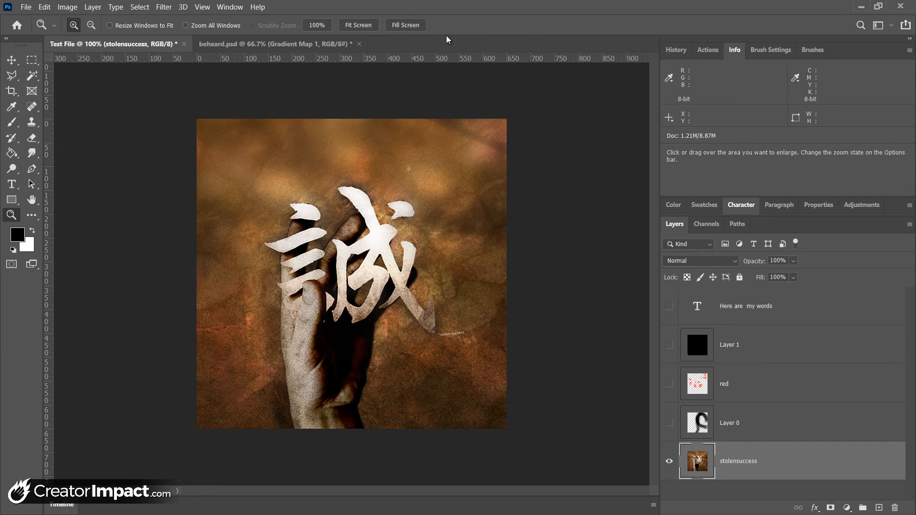
# Step: Sample brown from the image's upper-right background as the foreground colour and paint over the upper-left background with the Brush Tool
pyautogui.click(30, 92)
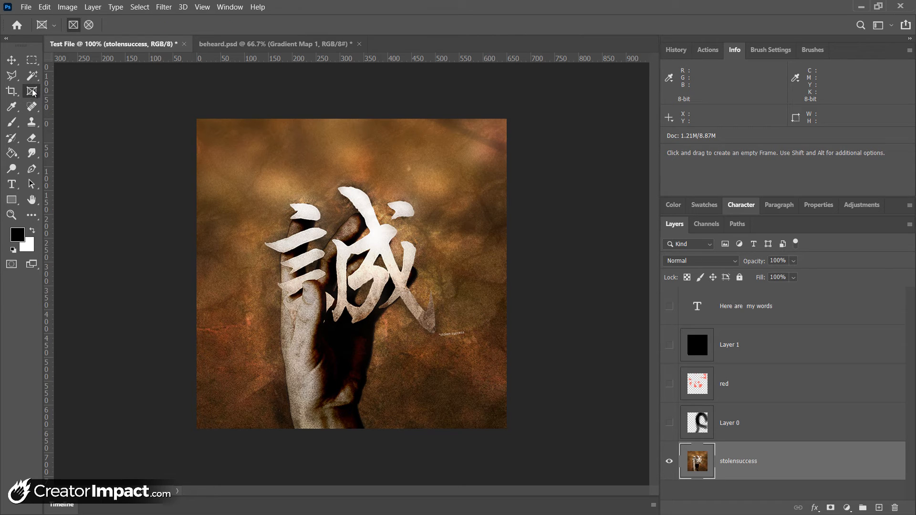
pyautogui.click(12, 110)
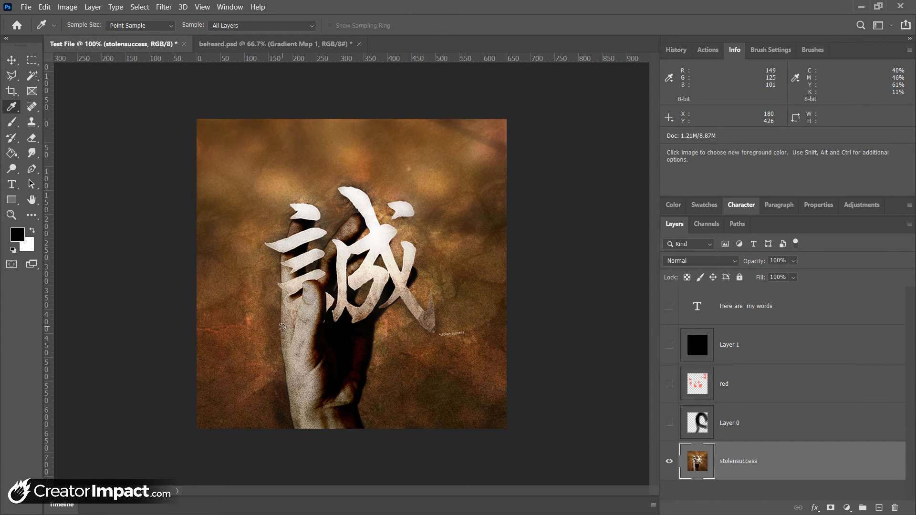
pyautogui.click(471, 152)
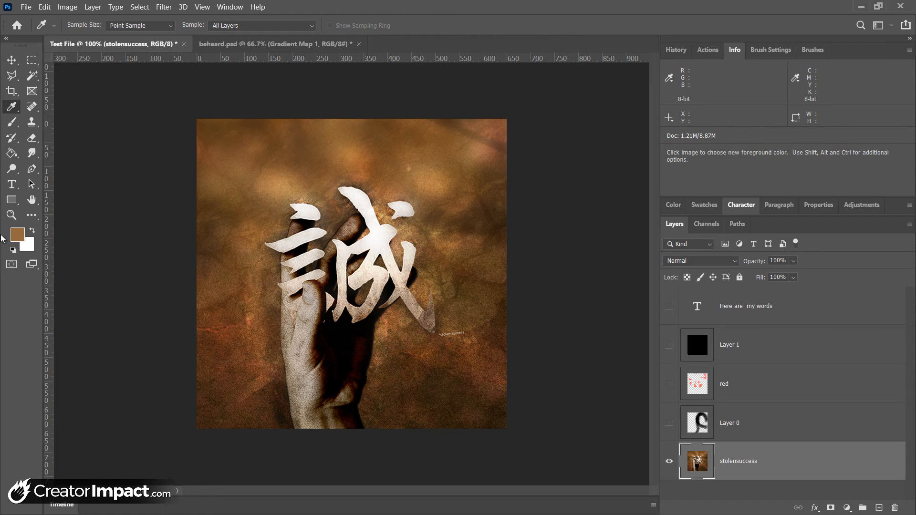
pyautogui.click(11, 122)
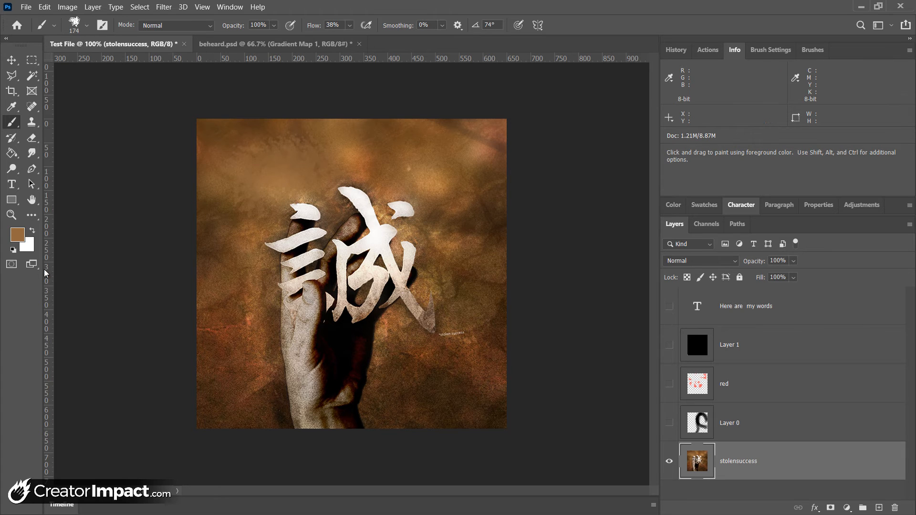
pyautogui.click(12, 108)
pyautogui.rightClick(12, 109)
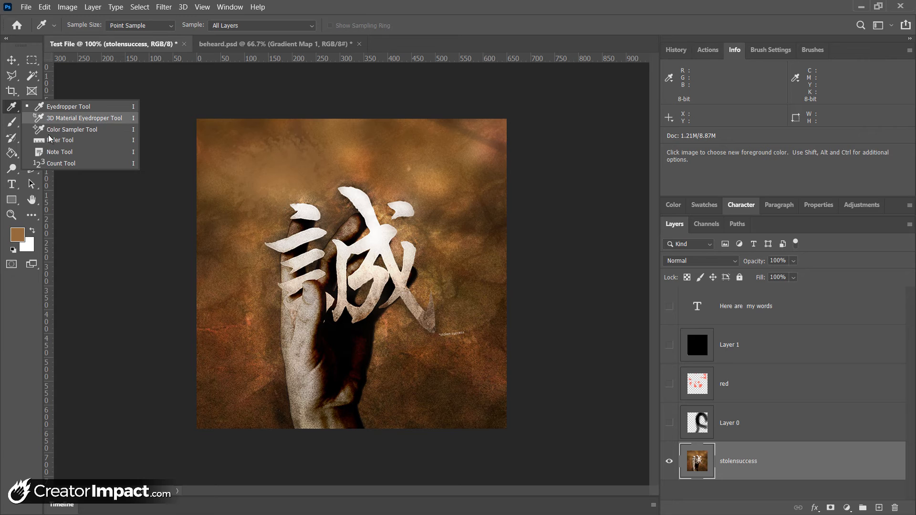
pyautogui.click(15, 112)
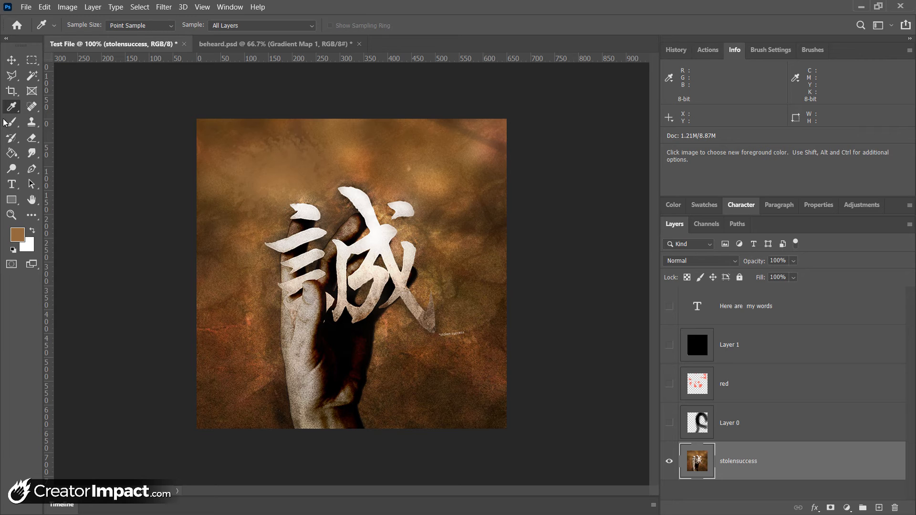
# Step: Using the Healing Brush Tool, sample clean background and paint out the white character's upper-right dot and lower-right tail
pyautogui.click(30, 108)
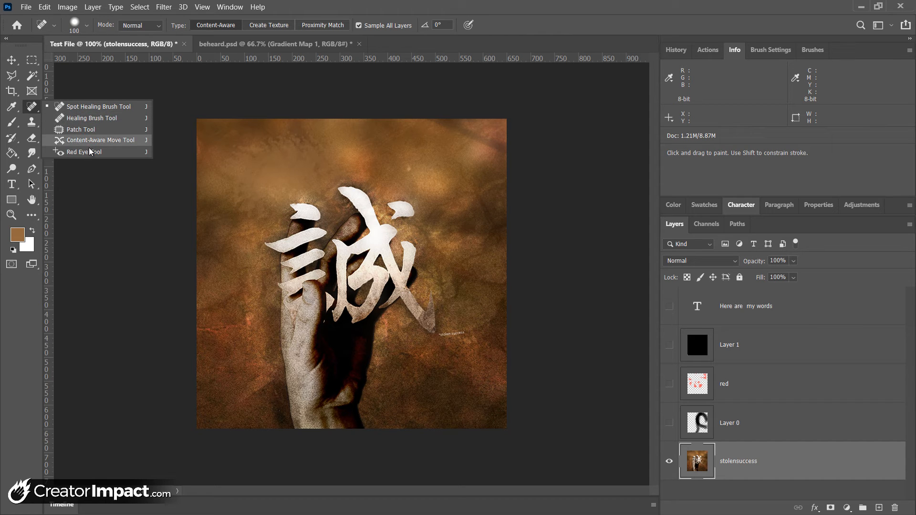
pyautogui.click(88, 119)
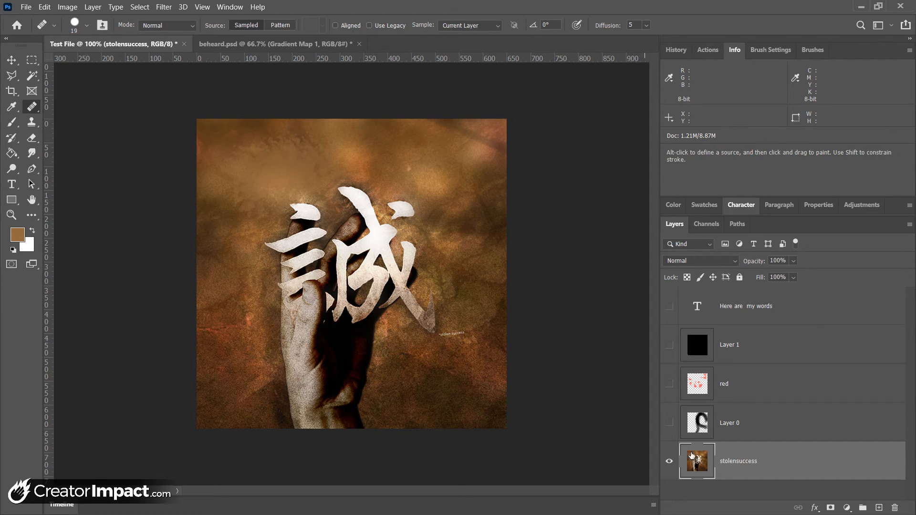
pyautogui.click(399, 204)
pyautogui.click(468, 207)
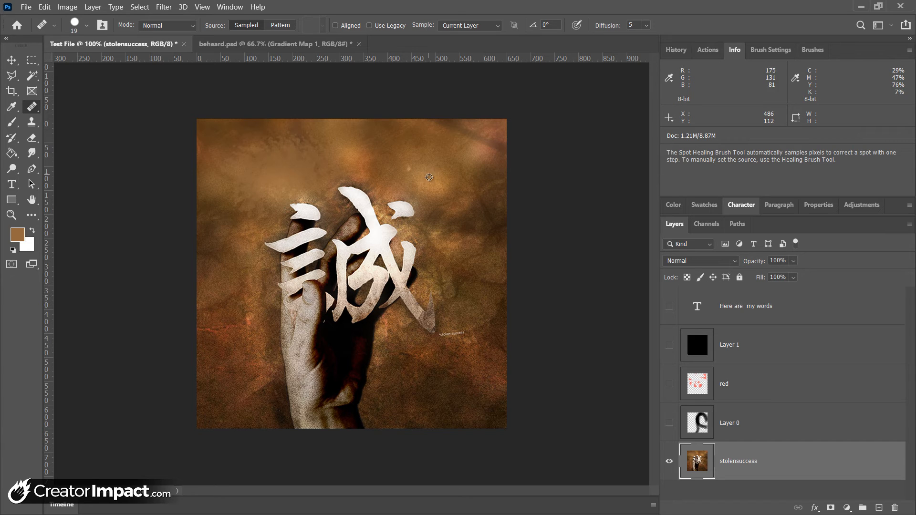
pyautogui.keyDown('alt'); pyautogui.click(430, 174); pyautogui.keyUp('alt')
pyautogui.moveTo(388, 203)
pyautogui.mouseDown()
pyautogui.moveTo(412, 213)
pyautogui.moveTo(399, 215)
pyautogui.moveTo(402, 205)
pyautogui.mouseUp()
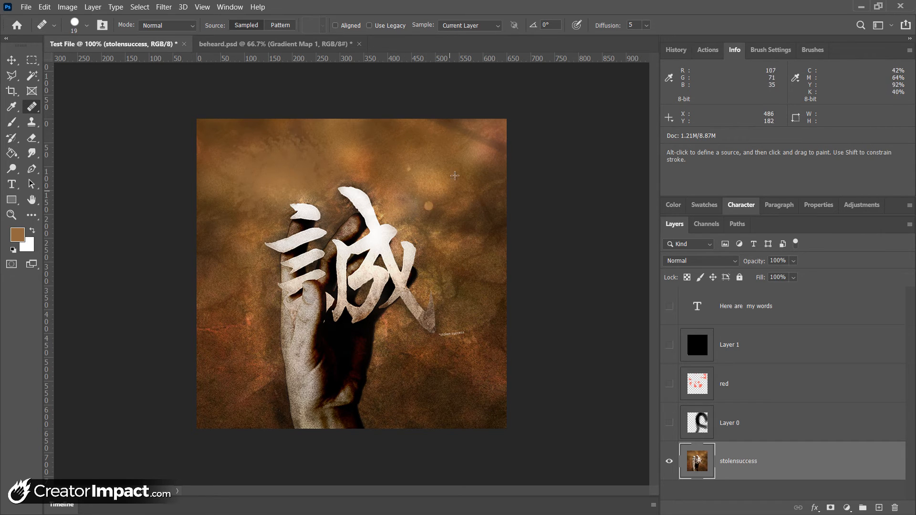
pyautogui.moveTo(436, 350)
pyautogui.mouseDown()
pyautogui.moveTo(467, 332)
pyautogui.moveTo(435, 335)
pyautogui.mouseUp()
pyautogui.moveTo(436, 299)
pyautogui.mouseDown()
pyautogui.moveTo(428, 332)
pyautogui.moveTo(425, 305)
pyautogui.moveTo(413, 324)
pyautogui.moveTo(415, 311)
pyautogui.moveTo(406, 309)
pyautogui.moveTo(408, 286)
pyautogui.moveTo(398, 304)
pyautogui.mouseUp()
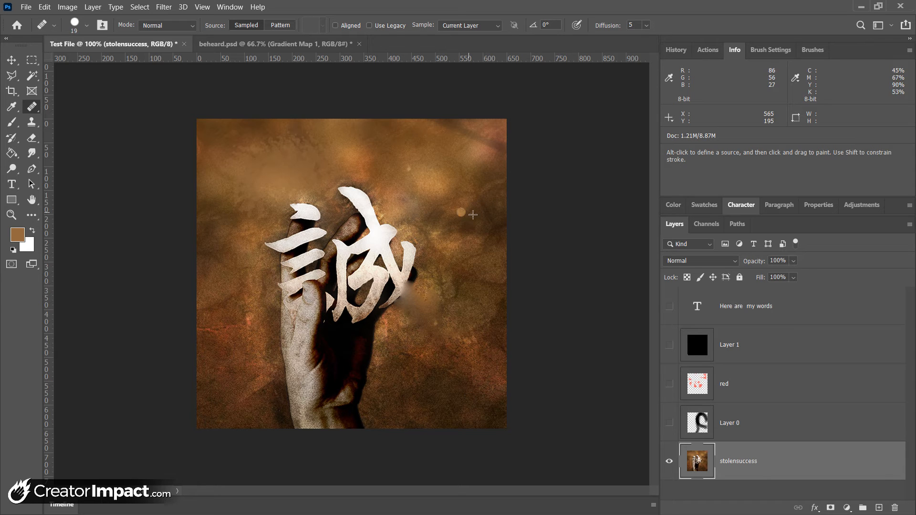
pyautogui.rightClick(32, 111)
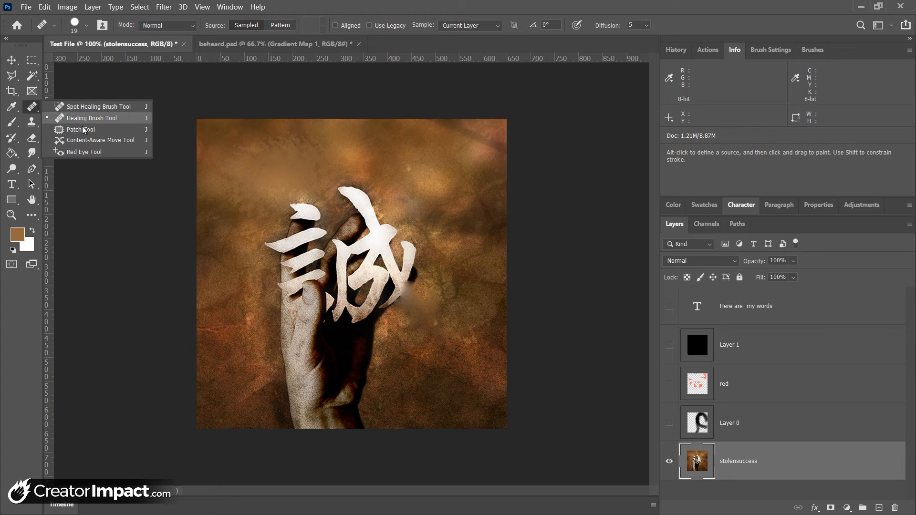
pyautogui.click(13, 127)
pyautogui.click(13, 128)
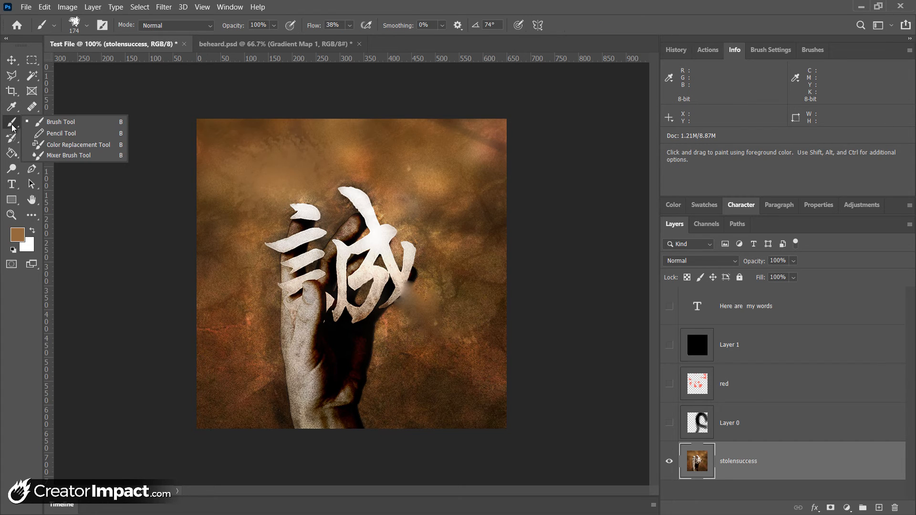
pyautogui.click(80, 134)
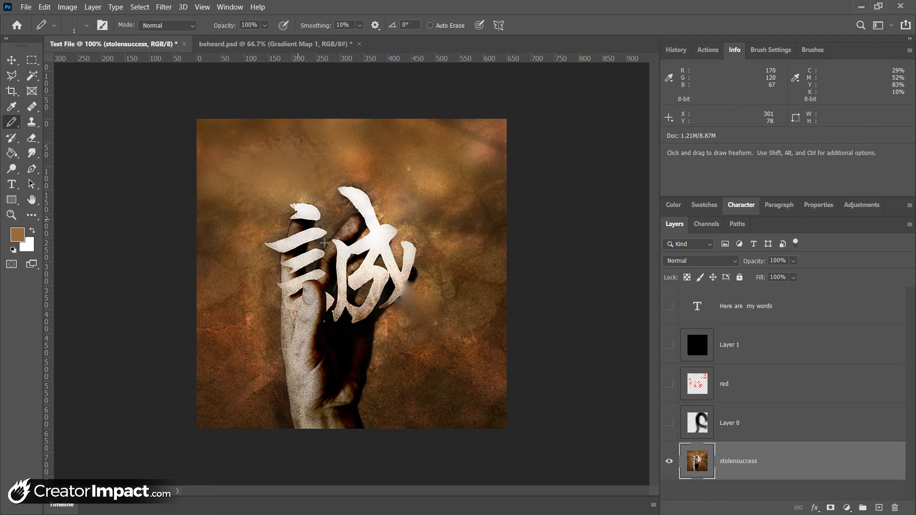
pyautogui.click(83, 27)
pyautogui.click(317, 2)
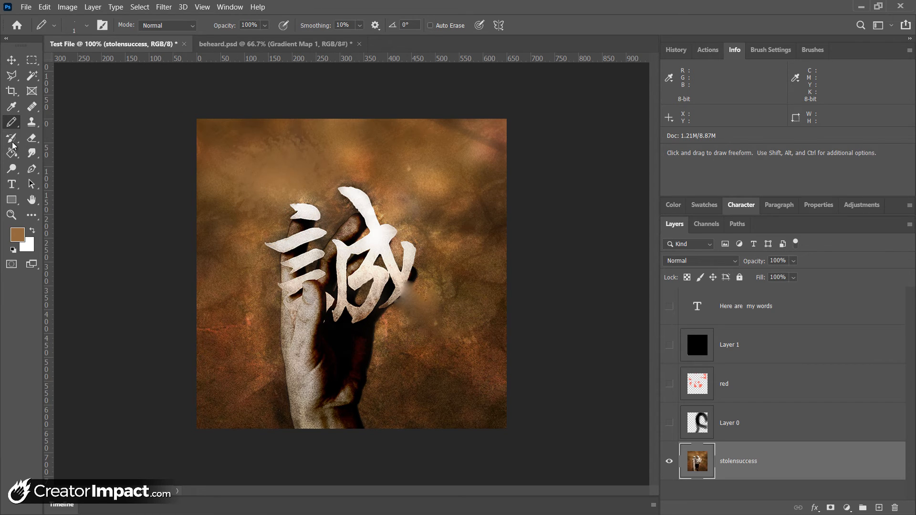
pyautogui.rightClick(12, 123)
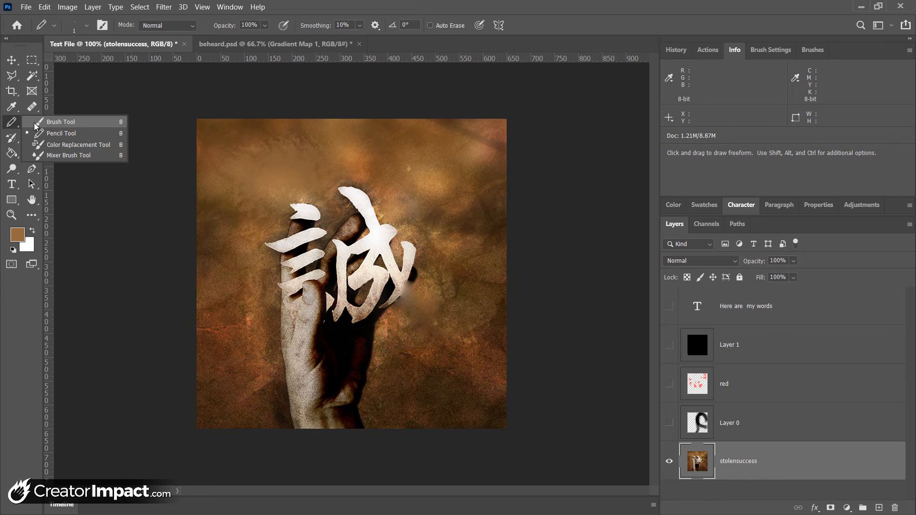
pyautogui.click(8, 127)
pyautogui.rightClick(8, 127)
pyautogui.click(39, 125)
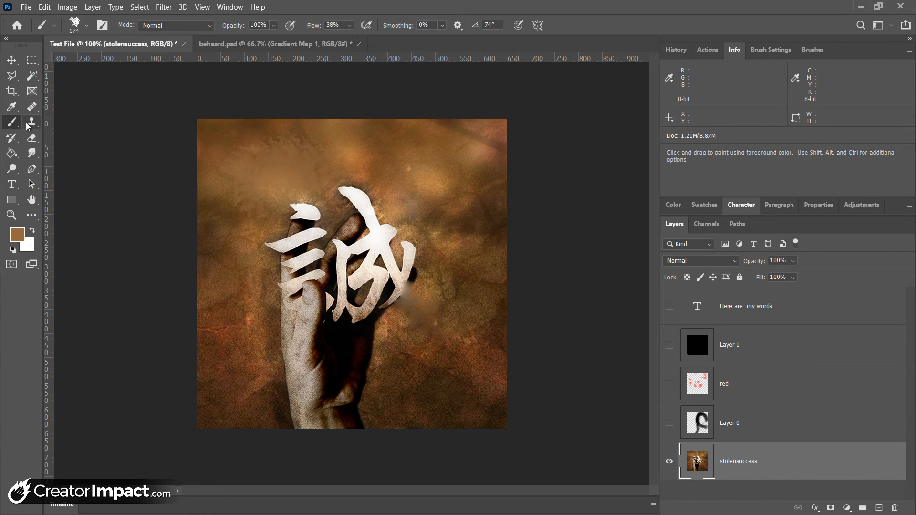
# Step: Using the Clone Stamp Tool, sample the orange-brown background above the character and stamp it over the light speck to the right
pyautogui.click(30, 124)
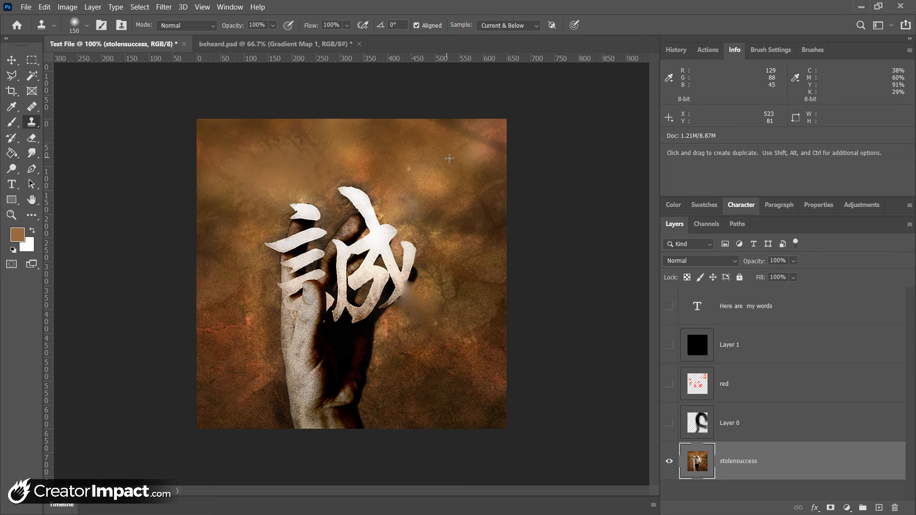
pyautogui.press('z')
pyautogui.moveTo(424, 158); pyautogui.dragTo(396, 192)
pyautogui.keyDown('alt'); pyautogui.click(420, 209); pyautogui.keyUp('alt')
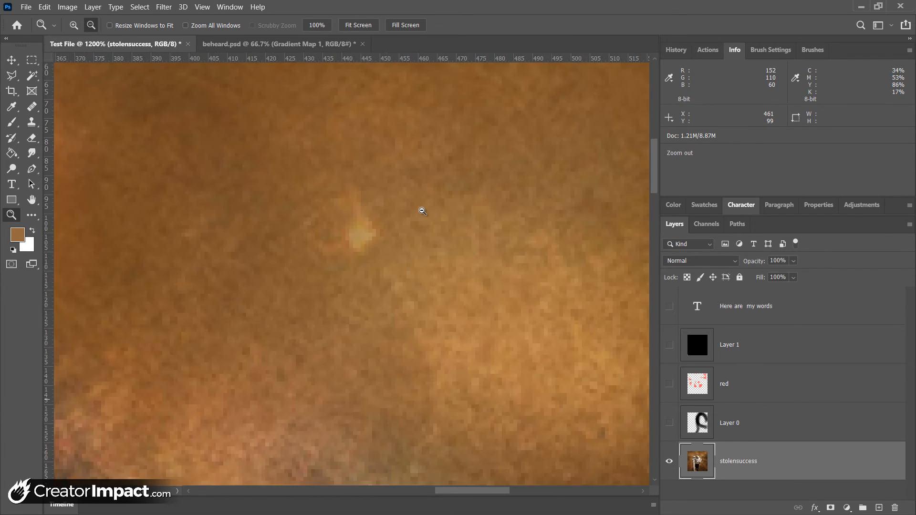
pyautogui.keyDown('alt'); pyautogui.click(421, 209); pyautogui.keyUp('alt')
pyautogui.keyDown('alt'); pyautogui.click(420, 210); pyautogui.keyUp('alt')
pyautogui.keyDown('alt'); pyautogui.click(442, 248); pyautogui.keyUp('alt')
pyautogui.click(31, 122)
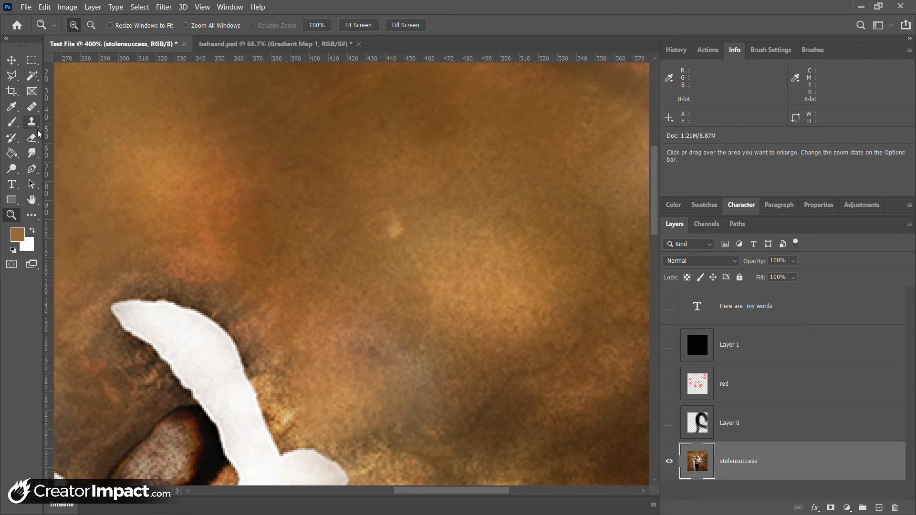
pyautogui.keyDown('alt'); pyautogui.click(214, 158); pyautogui.keyUp('alt')
pyautogui.click(408, 234)
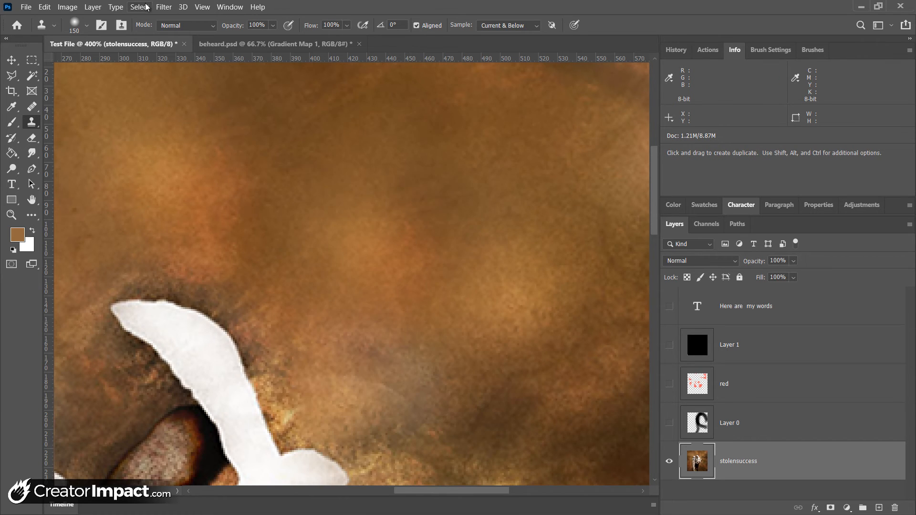
# Step: Set the Clone Stamp brush size to 44 px
pyautogui.click(80, 28)
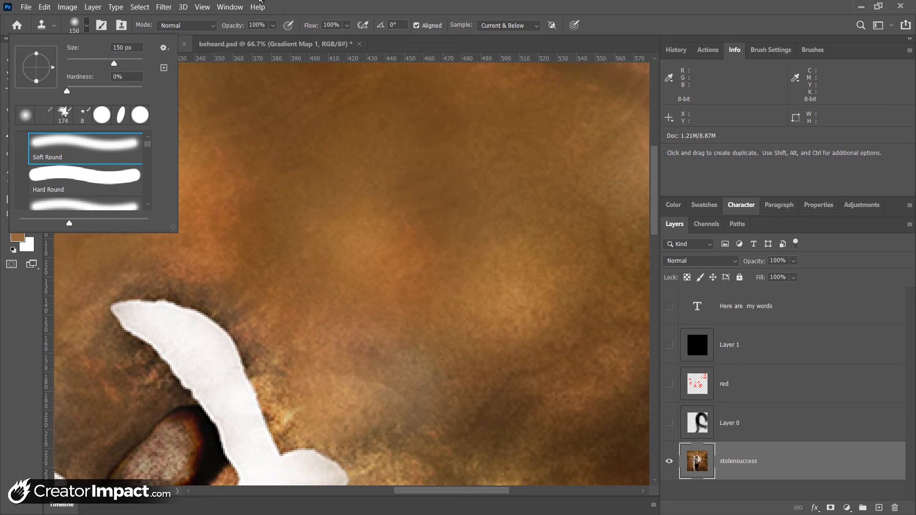
pyautogui.click(285, 3)
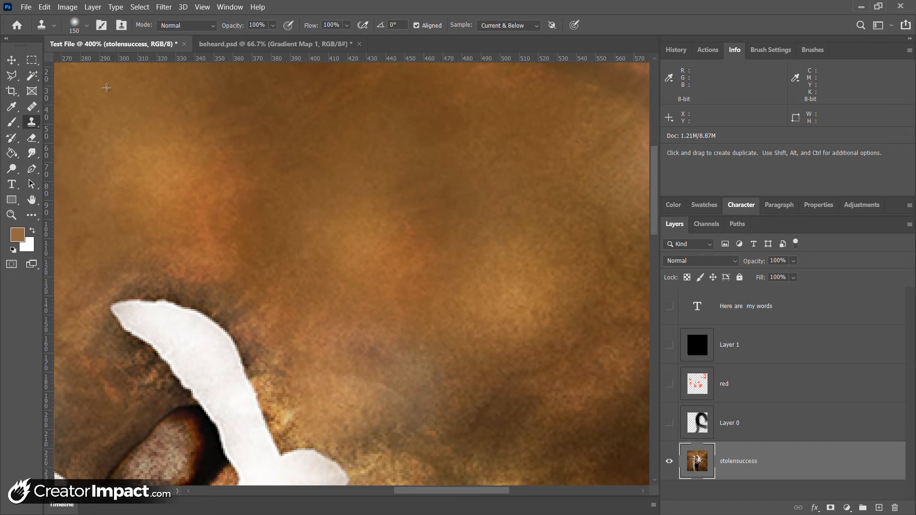
pyautogui.click(87, 26)
pyautogui.click(84, 62)
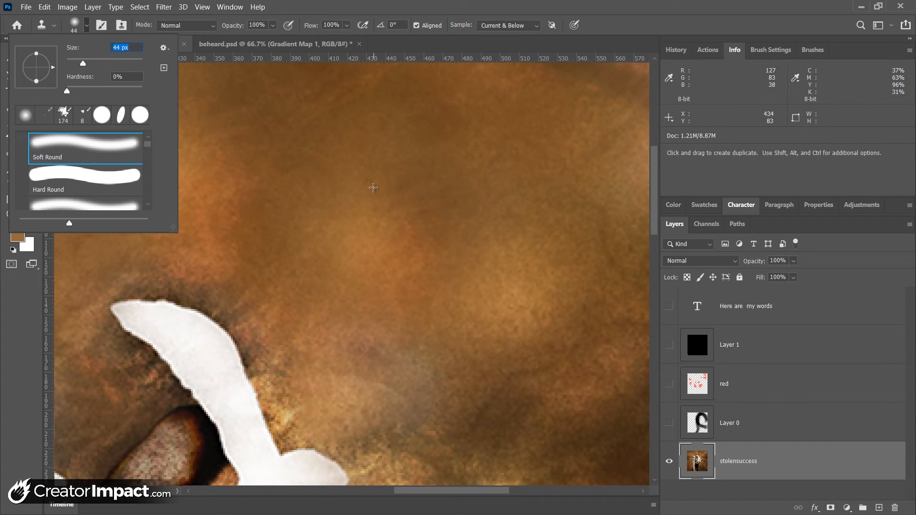
pyautogui.click(380, 215)
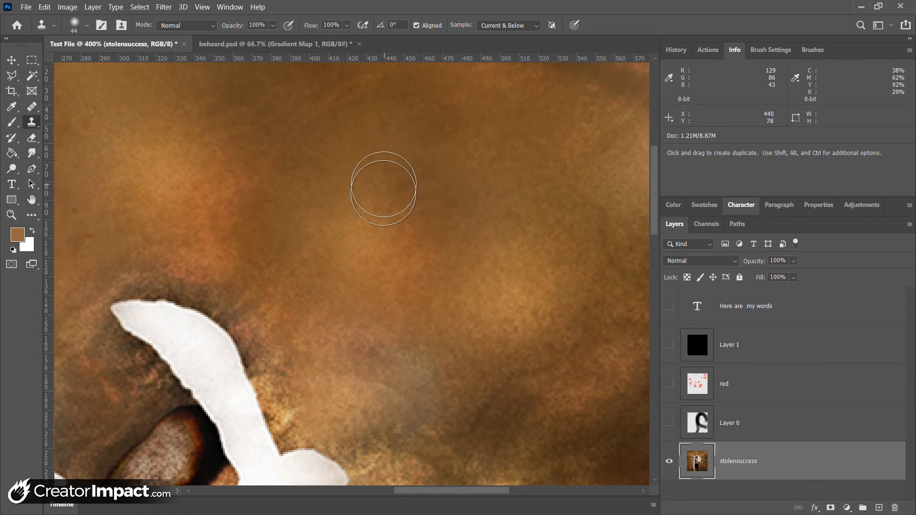
# Step: Sample the white tip of the character's tall upper stroke and clone it onto the short upper-left stroke with the Clone Stamp Tool
pyautogui.scroll(-4, 390, 195)
pyautogui.press('space')
pyautogui.moveTo(484, 211); pyautogui.dragTo(522, 174)
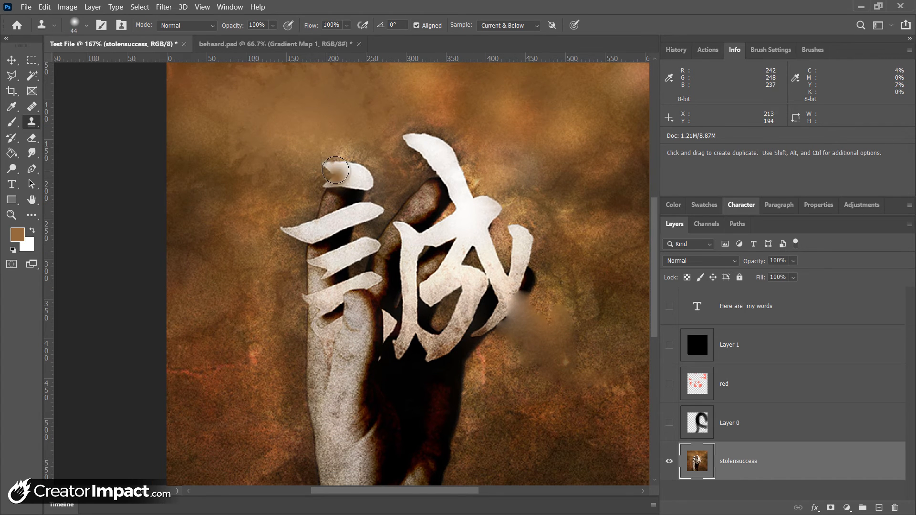
pyautogui.keyDown('alt'); pyautogui.click(415, 140); pyautogui.keyUp('alt')
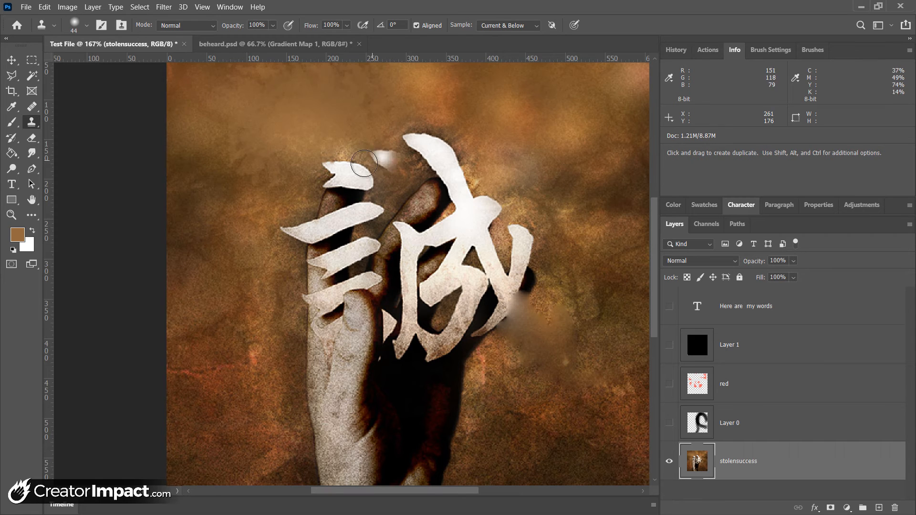
pyautogui.moveTo(317, 167)
pyautogui.mouseDown()
pyautogui.moveTo(420, 199)
pyautogui.moveTo(343, 168)
pyautogui.moveTo(427, 250)
pyautogui.moveTo(358, 248)
pyautogui.moveTo(394, 234)
pyautogui.moveTo(361, 177)
pyautogui.moveTo(426, 131)
pyautogui.moveTo(351, 141)
pyautogui.moveTo(332, 172)
pyautogui.moveTo(347, 173)
pyautogui.moveTo(330, 165)
pyautogui.moveTo(360, 187)
pyautogui.moveTo(326, 161)
pyautogui.moveTo(341, 162)
pyautogui.moveTo(323, 163)
pyautogui.moveTo(351, 175)
pyautogui.moveTo(357, 171)
pyautogui.mouseUp()
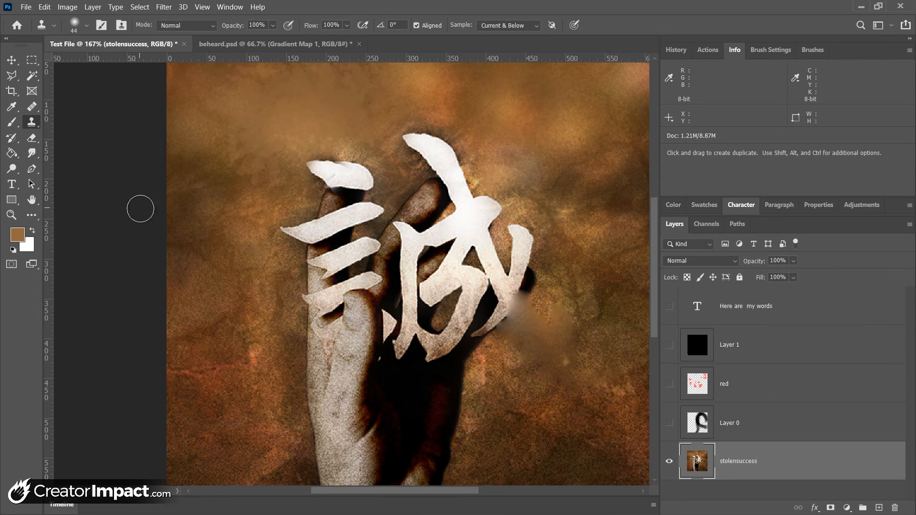
pyautogui.keyDown('alt'); pyautogui.click(345, 177); pyautogui.keyUp('alt')
# Step: Switch from the History Brush Tool to the Eraser Tool and display the document's history states
pyautogui.click(16, 142)
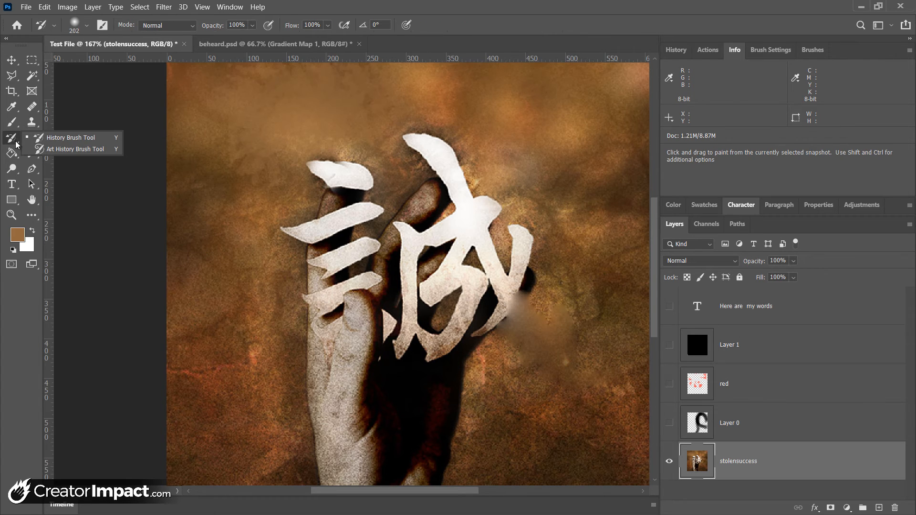
pyautogui.click(16, 145)
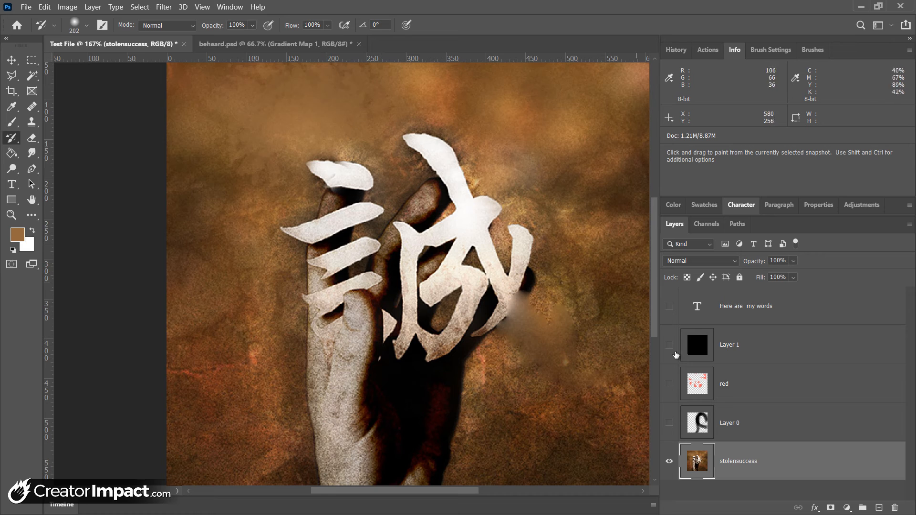
pyautogui.press('e')
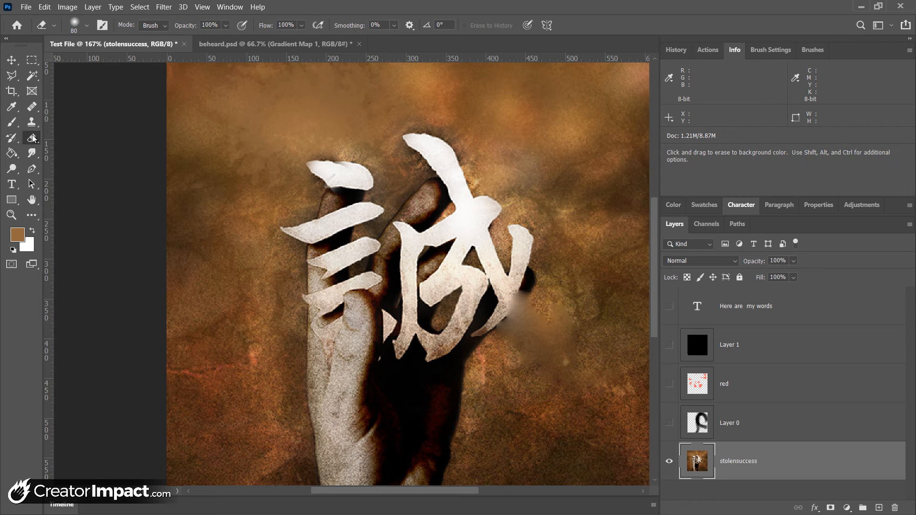
pyautogui.click(674, 52)
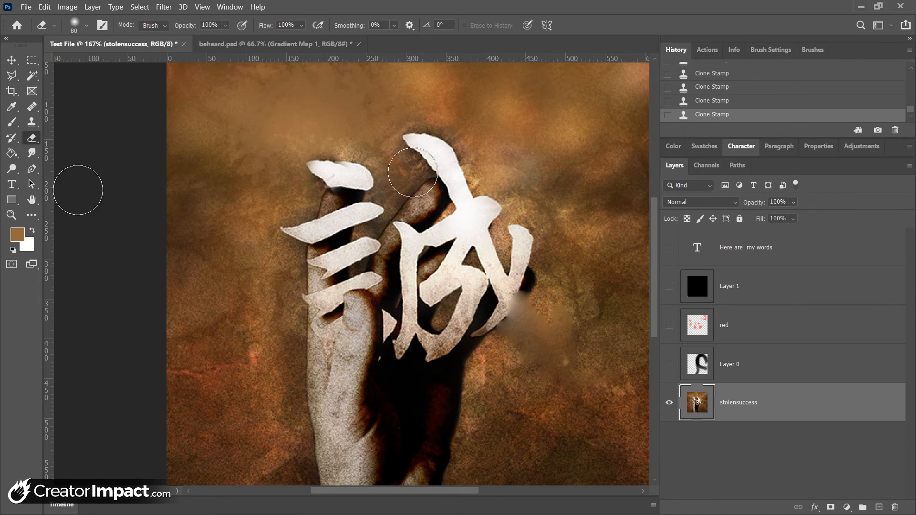
# Step: Try to erase the brown background left of the hand with the Background Eraser Tool at 23% tolerance, and undo the stroke
pyautogui.rightClick(35, 138)
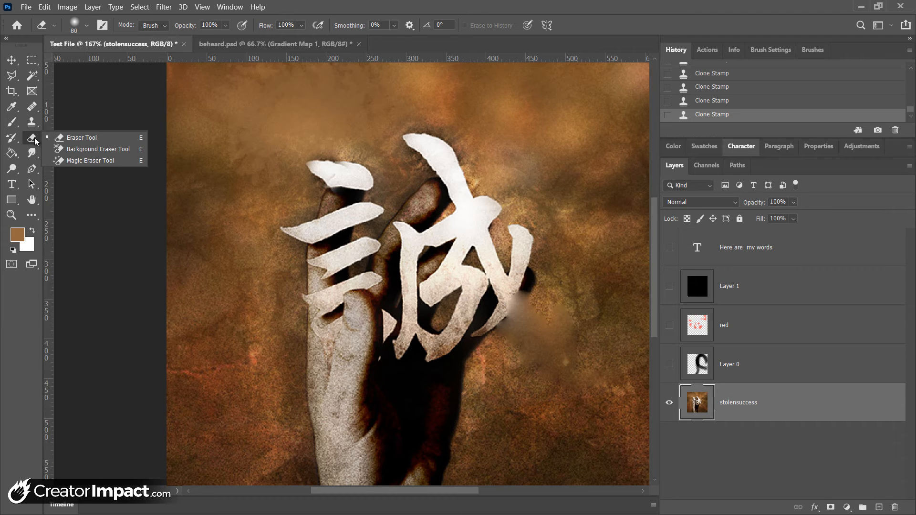
pyautogui.click(98, 149)
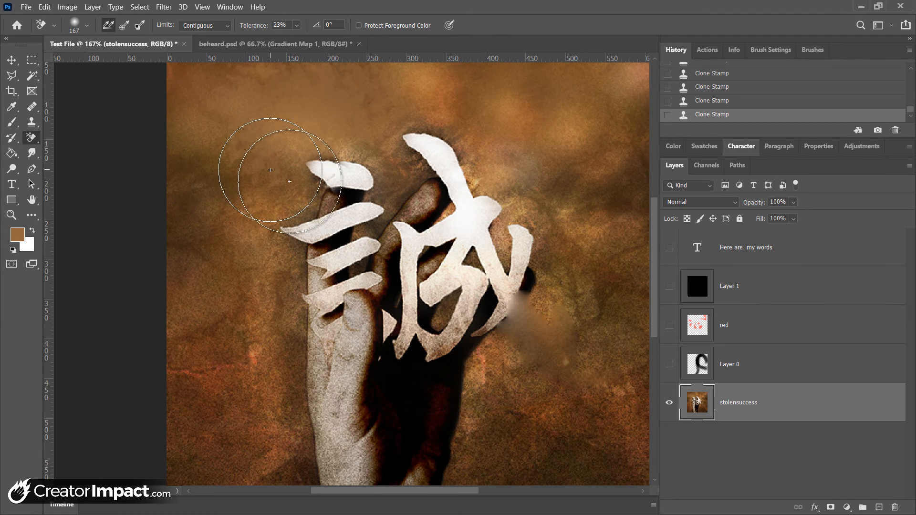
pyautogui.moveTo(300, 184)
pyautogui.mouseDown()
pyautogui.moveTo(286, 196)
pyautogui.moveTo(287, 244)
pyautogui.moveTo(246, 337)
pyautogui.moveTo(256, 164)
pyautogui.moveTo(283, 186)
pyautogui.moveTo(316, 107)
pyautogui.moveTo(273, 193)
pyautogui.moveTo(290, 192)
pyautogui.mouseUp()
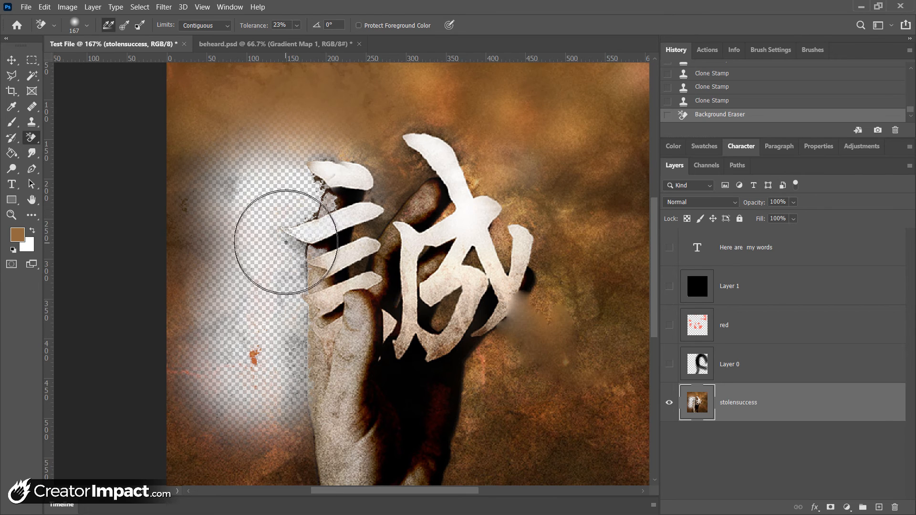
pyautogui.hotkey('ctrl', 'z')
# Step: Try erasing the background left of and above the hand with the Background Eraser at 17% tolerance, and undo the last stroke
pyautogui.click(298, 25)
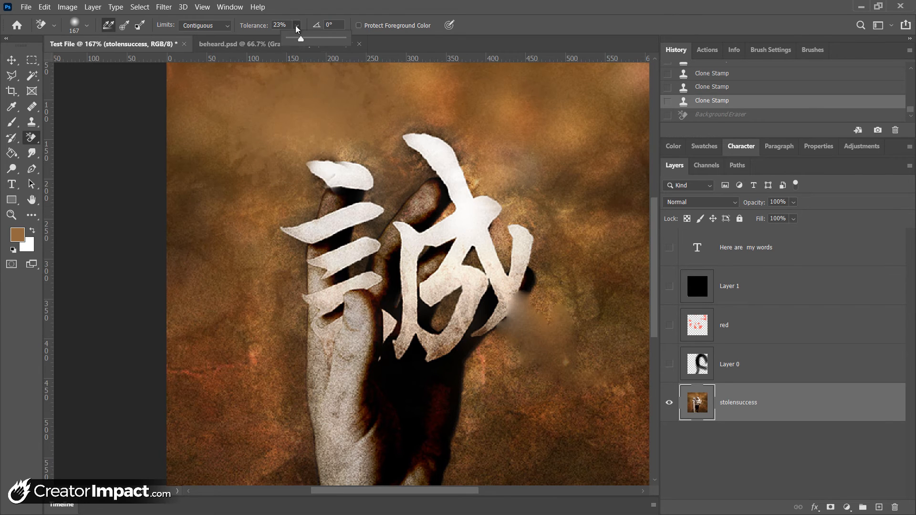
pyautogui.moveTo(286, 174)
pyautogui.mouseDown()
pyautogui.moveTo(262, 180)
pyautogui.moveTo(263, 267)
pyautogui.moveTo(267, 157)
pyautogui.mouseUp()
pyautogui.click(298, 25)
pyautogui.moveTo(302, 39); pyautogui.dragTo(306, 38)
pyautogui.moveTo(286, 164)
pyautogui.mouseDown()
pyautogui.moveTo(266, 158)
pyautogui.moveTo(264, 339)
pyautogui.moveTo(266, 162)
pyautogui.moveTo(315, 105)
pyautogui.moveTo(388, 190)
pyautogui.moveTo(415, 143)
pyautogui.moveTo(439, 139)
pyautogui.mouseUp()
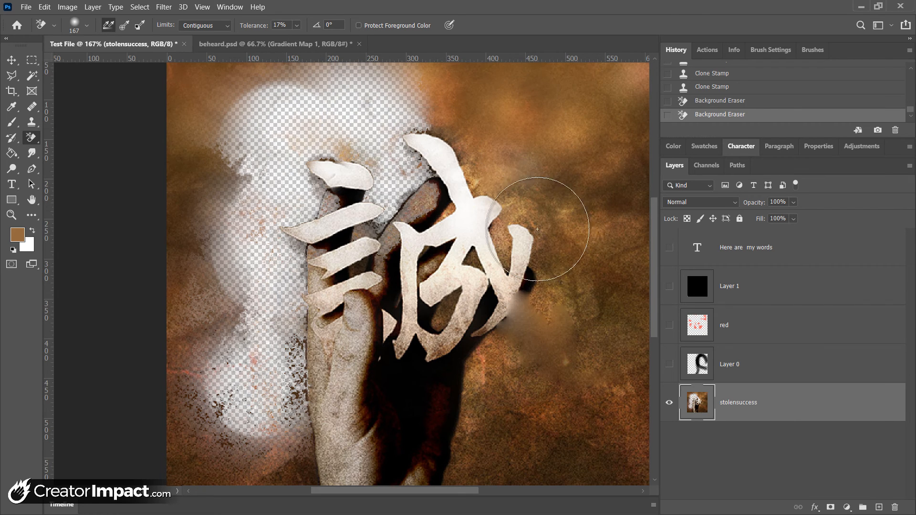
pyautogui.hotkey('ctrl', 'z')
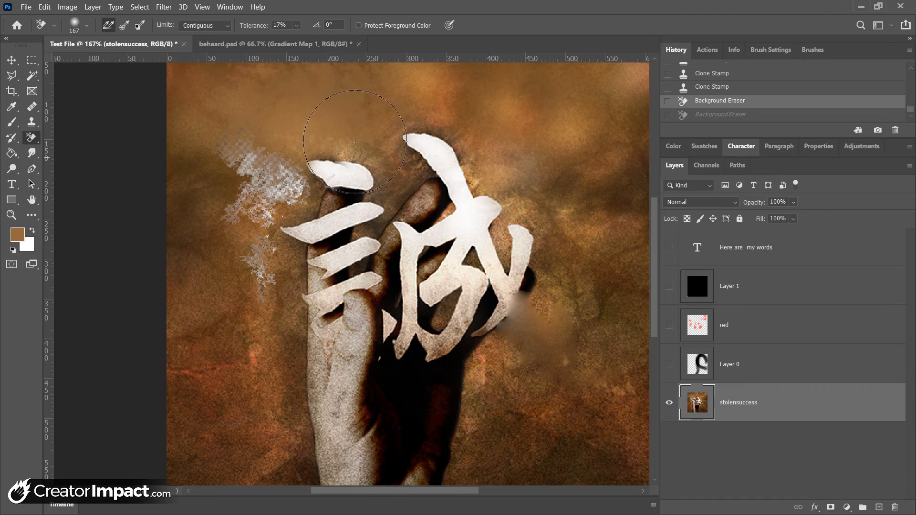
# Step: Try to erase the background regions around the character and hand with the Magic Eraser Tool at tolerance 32
pyautogui.rightClick(39, 135)
pyautogui.click(60, 161)
pyautogui.click(398, 157)
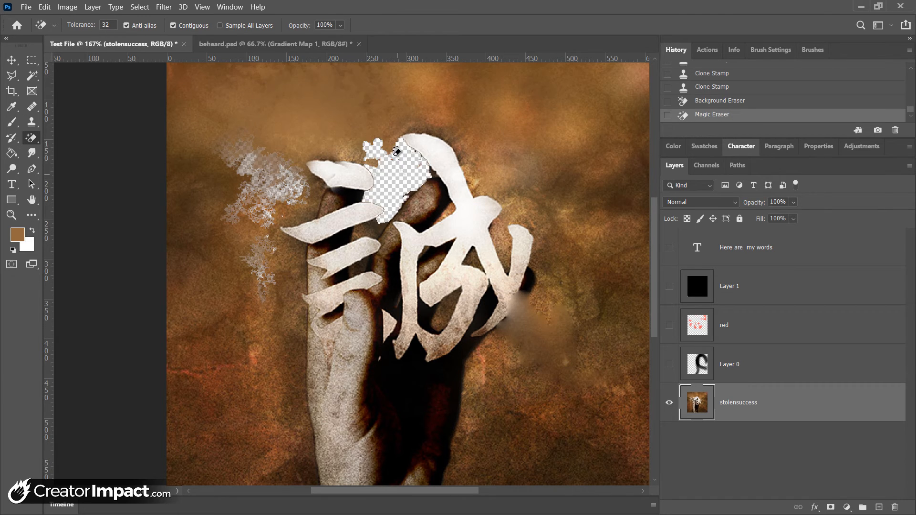
pyautogui.click(380, 127)
pyautogui.click(462, 377)
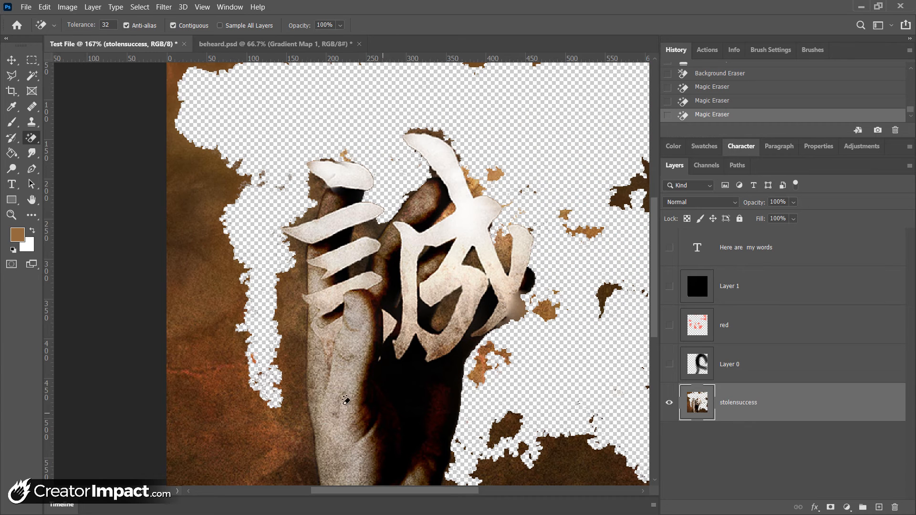
pyautogui.click(282, 424)
pyautogui.click(292, 329)
pyautogui.click(313, 217)
# Step: Undo all the Magic Eraser edits and the remaining Background Eraser stroke
pyautogui.hotkey('ctrl', 'z')
pyautogui.hotkey('ctrl', 'z')
pyautogui.hotkey('ctrl', 'z')
pyautogui.hotkey('ctrl', 'z')
pyautogui.hotkey('ctrl', 'z')
pyautogui.hotkey('ctrl', 'z')
pyautogui.hotkey('ctrl', 'z')
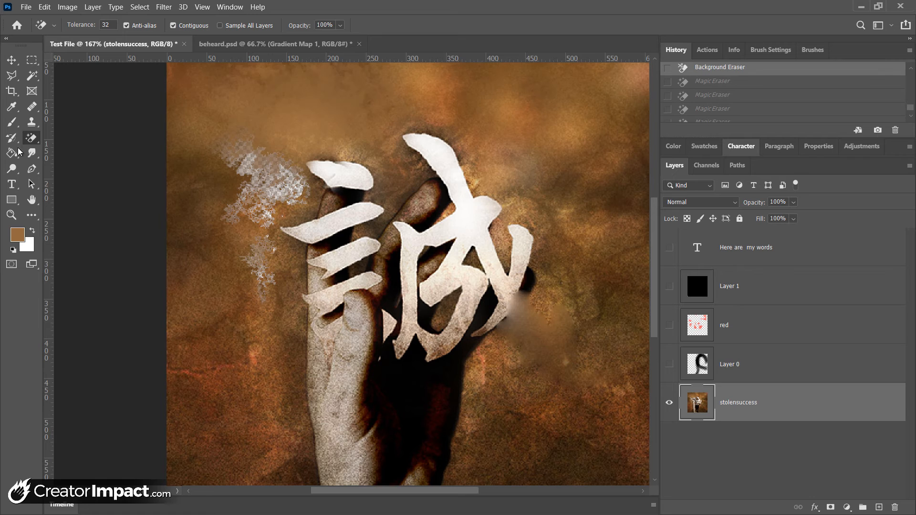
pyautogui.hotkey('ctrl', 'z')
# Step: Switch back to the standard Eraser Tool, and change the Paint Bucket Tool to the Gradient Tool
pyautogui.rightClick(38, 138)
pyautogui.click(57, 143)
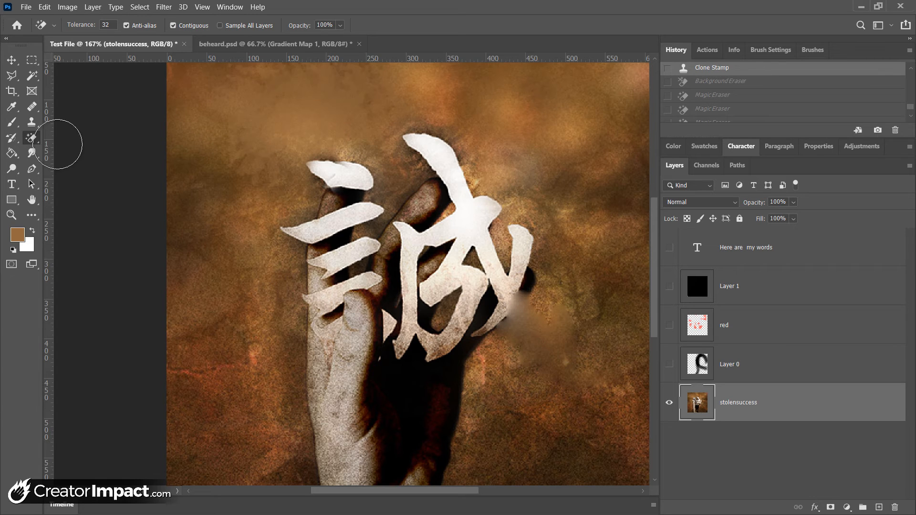
pyautogui.click(11, 153)
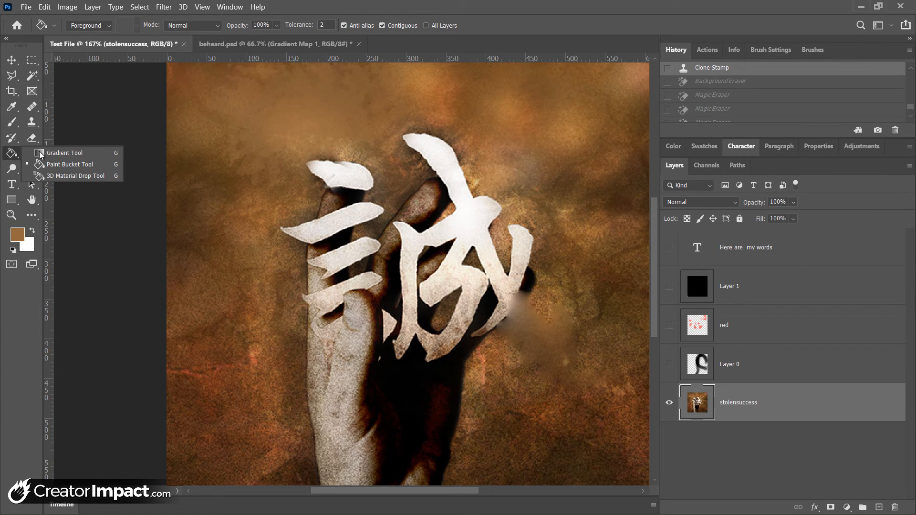
pyautogui.click(41, 155)
# Step: Try to smear the character's left strokes into the lower-left background with the Smudge Tool and a 100 px soft round brush, and undo it
pyautogui.click(33, 156)
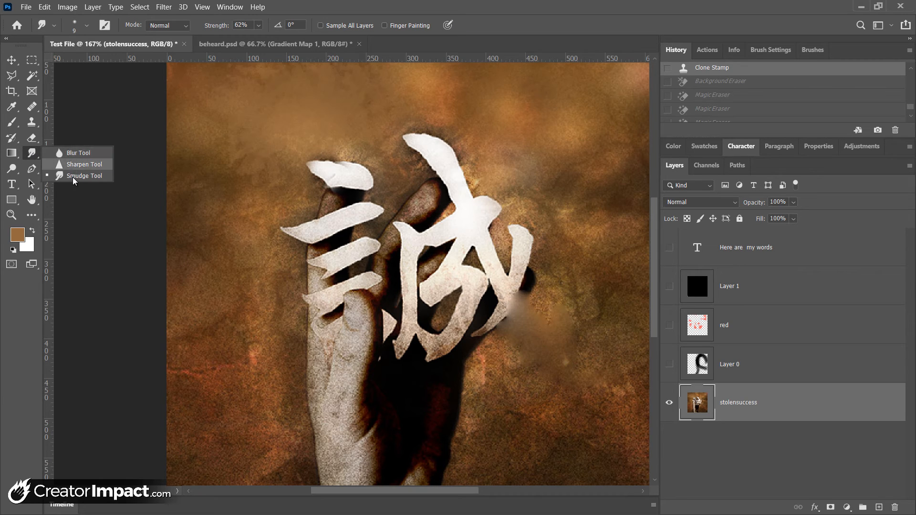
pyautogui.click(89, 27)
pyautogui.click(86, 28)
pyautogui.click(105, 60)
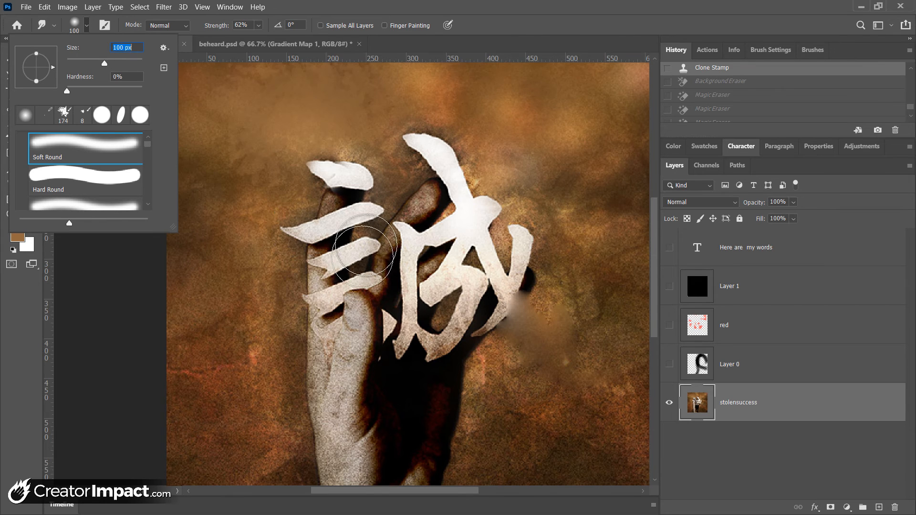
pyautogui.moveTo(308, 234)
pyautogui.mouseDown()
pyautogui.moveTo(260, 319)
pyautogui.moveTo(183, 338)
pyautogui.mouseUp()
pyautogui.hotkey('ctrl', 'z')
# Step: Smear the character's left strokes toward the lower-left background with the Smudge Tool at 11% strength and a 59 px brush
pyautogui.click(258, 25)
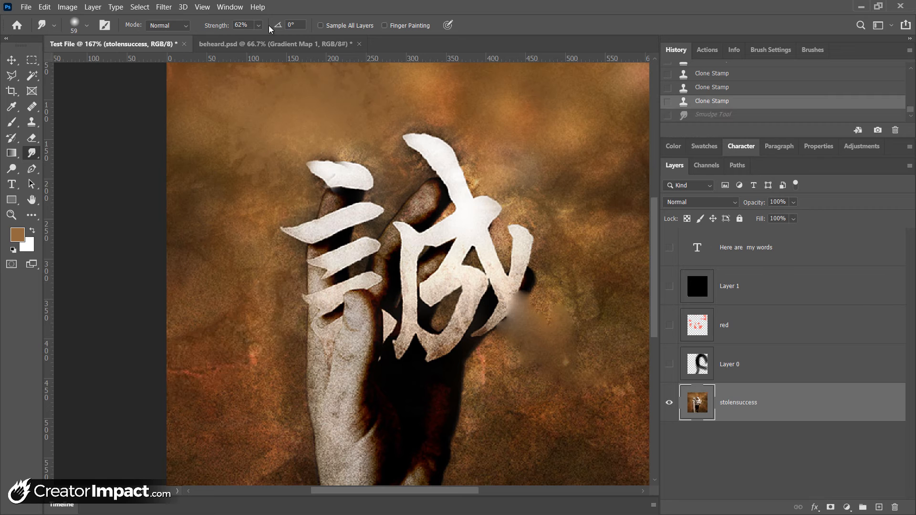
pyautogui.moveTo(308, 230); pyautogui.dragTo(236, 320)
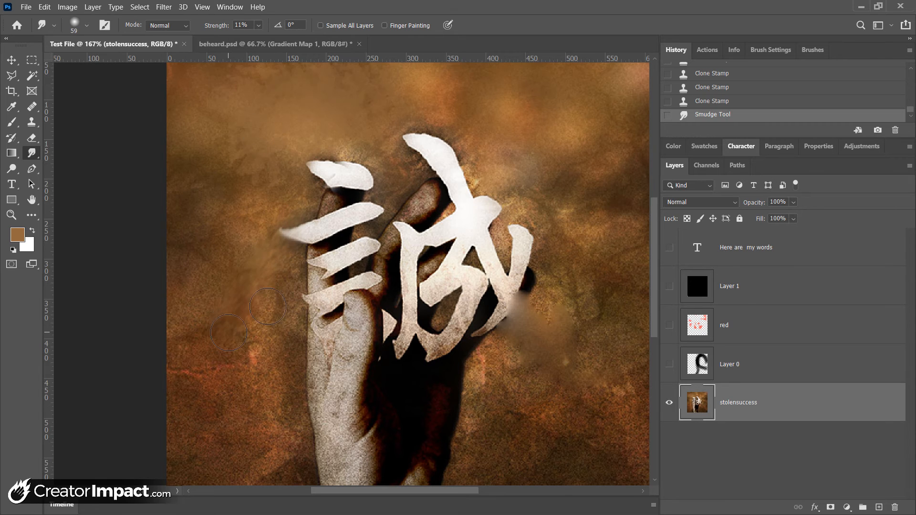
pyautogui.moveTo(318, 215); pyautogui.dragTo(236, 322)
pyautogui.moveTo(292, 227)
pyautogui.mouseDown()
pyautogui.moveTo(259, 267)
pyautogui.moveTo(270, 260)
pyautogui.mouseUp()
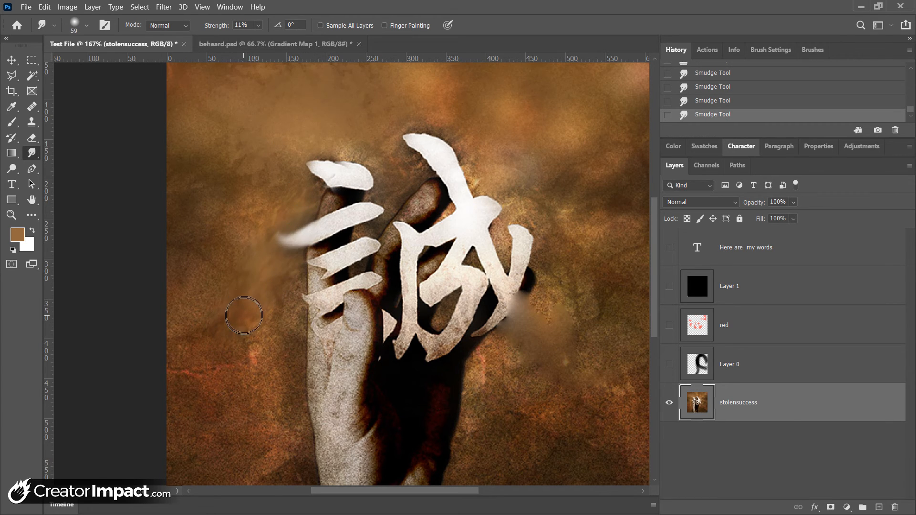
# Step: Blur the junction at the centre of the character's right half with the Blur Tool, using a 125 px brush at 100% strength
pyautogui.rightClick(38, 161)
pyautogui.click(74, 153)
pyautogui.press('[')
pyautogui.press('[')
pyautogui.press('[')
pyautogui.press('[')
pyautogui.press('[')
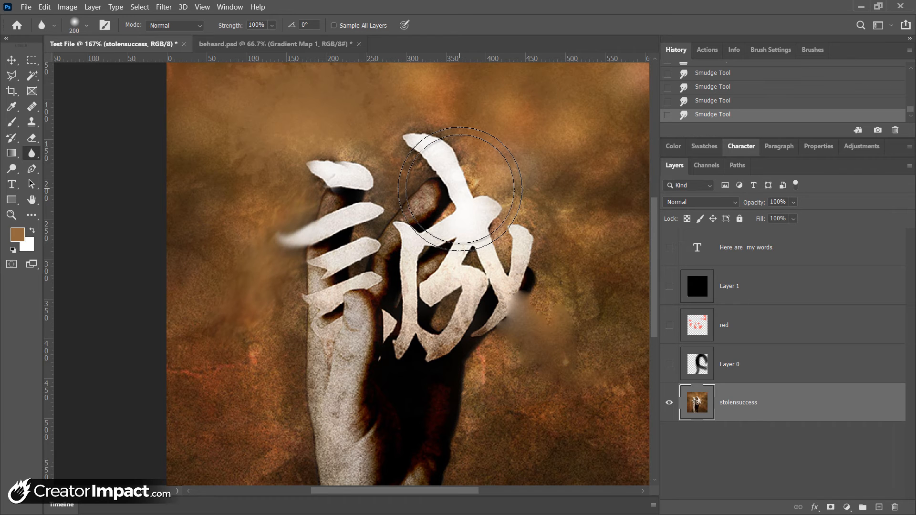
pyautogui.press('[')
pyautogui.press('[')
pyautogui.press('[')
pyautogui.moveTo(475, 213); pyautogui.dragTo(474, 212)
pyautogui.moveTo(474, 211); pyautogui.dragTo(471, 209)
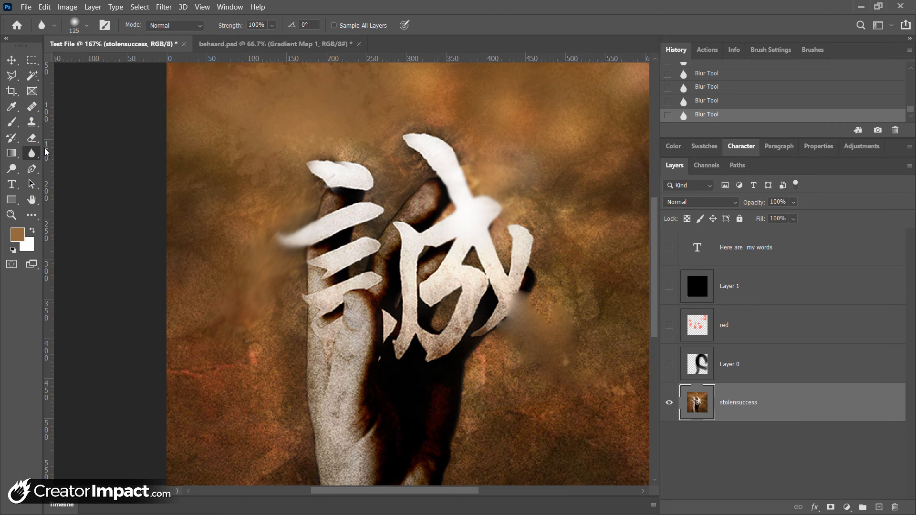
# Step: Sharpen areas of the image with the Sharpen Tool, using a 13 px brush at 50% strength and Protect Detail
pyautogui.rightClick(35, 157)
pyautogui.click(86, 162)
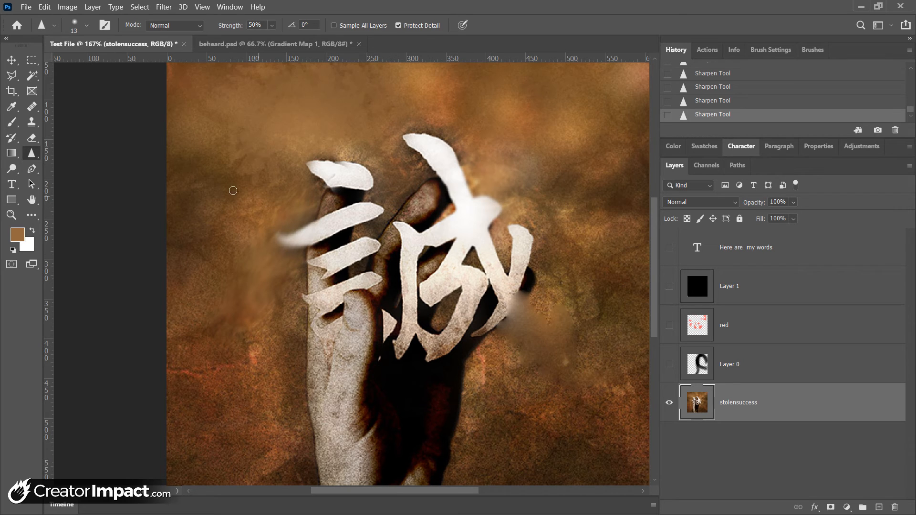
# Step: Lighten the background between the character's two upper strokes with the Dodge Tool, using a 20 px brush on midtones at 100% exposure
pyautogui.click(11, 169)
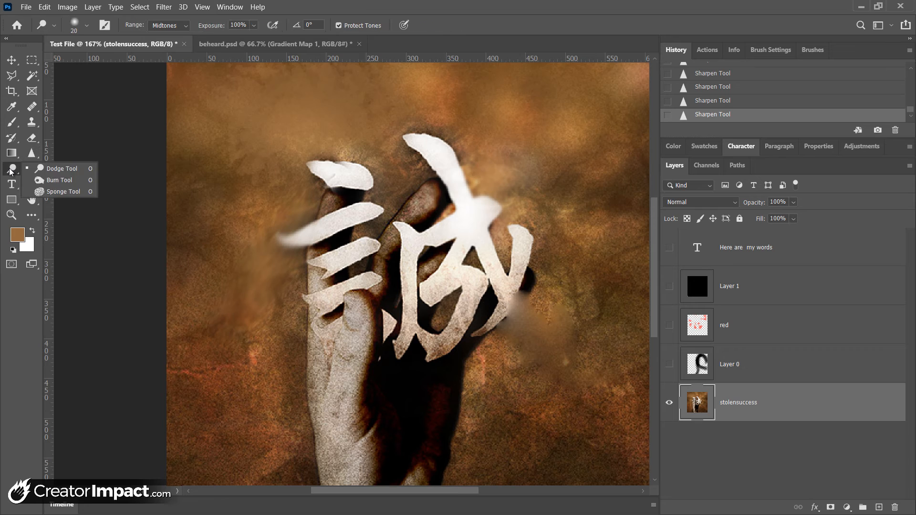
pyautogui.click(436, 223)
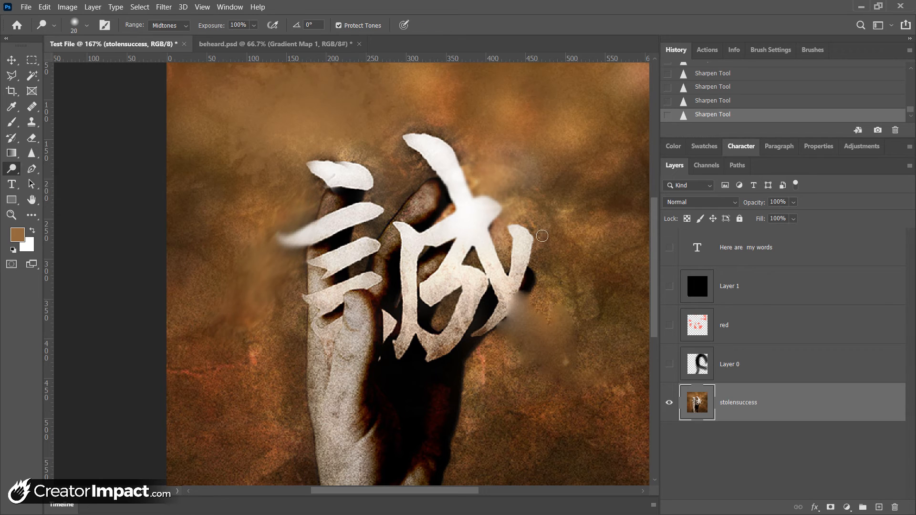
pyautogui.click(725, 202)
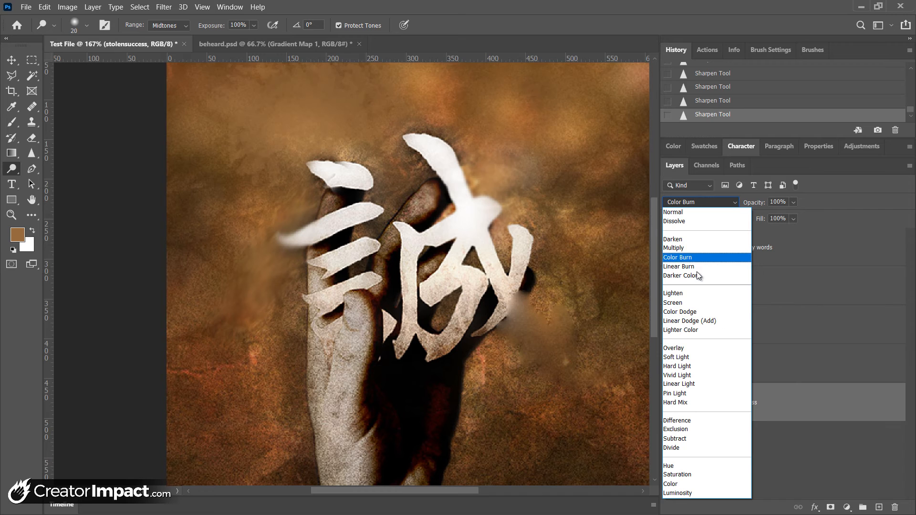
pyautogui.click(750, 173)
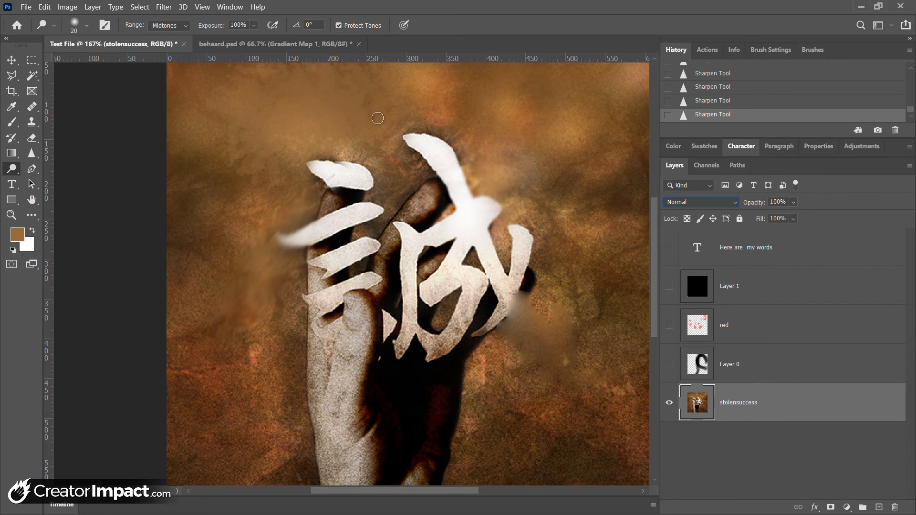
pyautogui.moveTo(388, 181); pyautogui.dragTo(364, 144)
pyautogui.moveTo(385, 181); pyautogui.dragTo(360, 138)
pyautogui.moveTo(386, 181)
pyautogui.mouseDown()
pyautogui.moveTo(366, 138)
pyautogui.moveTo(385, 172)
pyautogui.moveTo(374, 141)
pyautogui.moveTo(385, 182)
pyautogui.moveTo(384, 133)
pyautogui.moveTo(384, 184)
pyautogui.moveTo(403, 117)
pyautogui.moveTo(381, 164)
pyautogui.moveTo(412, 99)
pyautogui.moveTo(383, 149)
pyautogui.moveTo(352, 114)
pyautogui.moveTo(389, 178)
pyautogui.moveTo(351, 121)
pyautogui.moveTo(323, 129)
pyautogui.mouseUp()
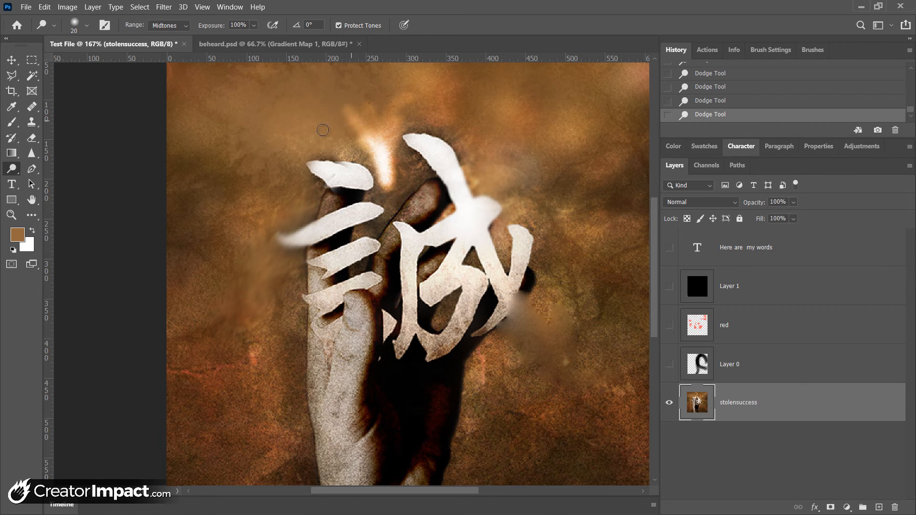
# Step: Darken a vertical patch in the upper-left background with the Burn Tool, using a 65 px brush on midtones at 50% exposure
pyautogui.click(14, 170)
pyautogui.click(55, 181)
pyautogui.moveTo(287, 114)
pyautogui.mouseDown()
pyautogui.moveTo(267, 174)
pyautogui.moveTo(276, 135)
pyautogui.moveTo(266, 164)
pyautogui.moveTo(270, 185)
pyautogui.moveTo(279, 117)
pyautogui.moveTo(273, 171)
pyautogui.mouseUp()
pyautogui.moveTo(272, 147)
pyautogui.mouseDown()
pyautogui.moveTo(275, 99)
pyautogui.moveTo(273, 181)
pyautogui.moveTo(266, 109)
pyautogui.moveTo(272, 197)
pyautogui.mouseUp()
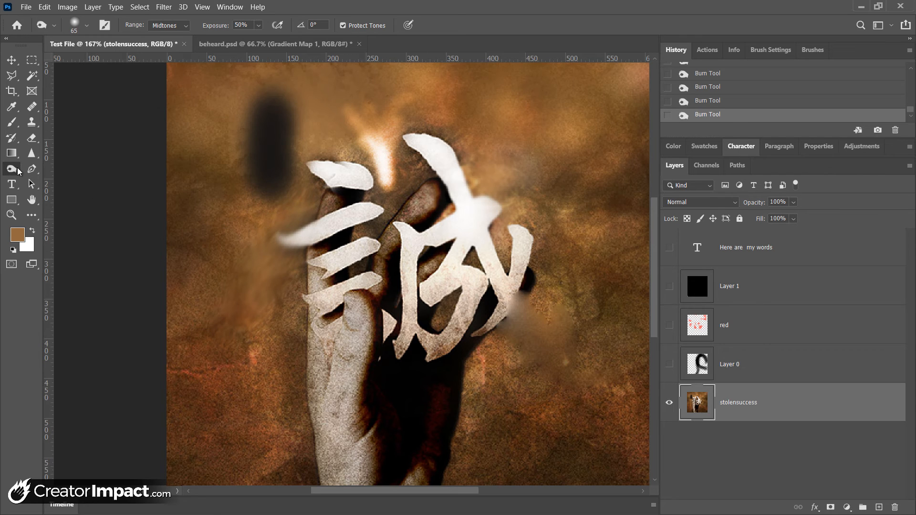
# Step: Desaturate a band across the character's upper part and the background with the Sponge Tool, using a 65 px brush at 50% flow
pyautogui.rightClick(19, 170)
pyautogui.click(48, 189)
pyautogui.moveTo(213, 199)
pyautogui.mouseDown()
pyautogui.moveTo(285, 205)
pyautogui.moveTo(229, 205)
pyautogui.moveTo(214, 222)
pyautogui.moveTo(254, 184)
pyautogui.moveTo(451, 180)
pyautogui.moveTo(505, 166)
pyautogui.moveTo(406, 213)
pyautogui.moveTo(418, 164)
pyautogui.mouseUp()
pyautogui.moveTo(418, 163); pyautogui.dragTo(492, 131)
# Step: Saturate the background beside the character's upper-right stroke with the Sponge Tool, and return the tool's mode to Desaturate
pyautogui.click(167, 25)
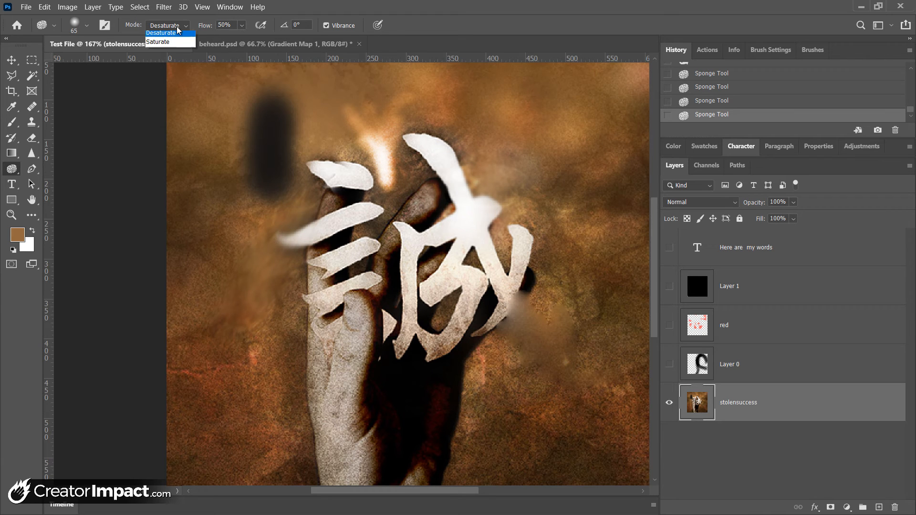
pyautogui.click(162, 40)
pyautogui.moveTo(441, 144)
pyautogui.mouseDown()
pyautogui.moveTo(511, 135)
pyautogui.moveTo(409, 164)
pyautogui.moveTo(536, 127)
pyautogui.moveTo(468, 160)
pyautogui.moveTo(315, 174)
pyautogui.moveTo(477, 129)
pyautogui.moveTo(348, 134)
pyautogui.moveTo(453, 114)
pyautogui.mouseUp()
pyautogui.click(154, 26)
pyautogui.click(161, 36)
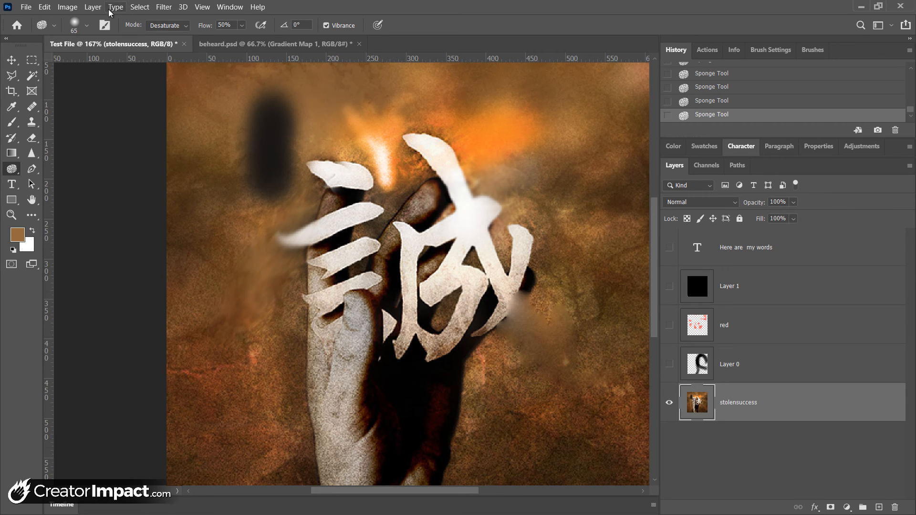
pyautogui.click(49, 29)
pyautogui.click(87, 26)
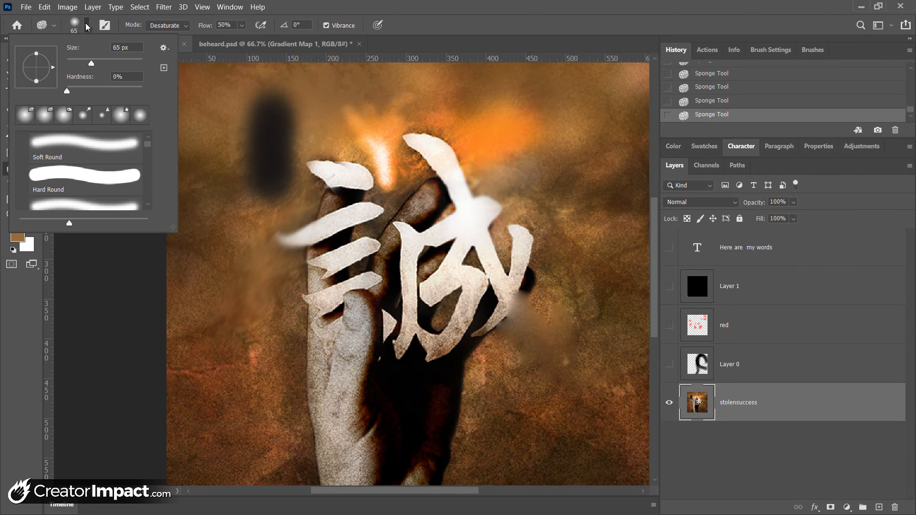
pyautogui.click(140, 6)
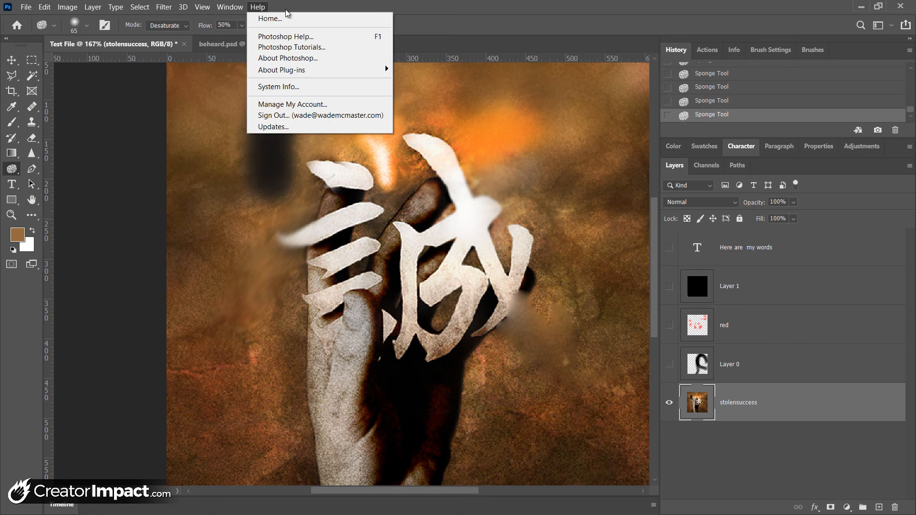
pyautogui.click(432, 3)
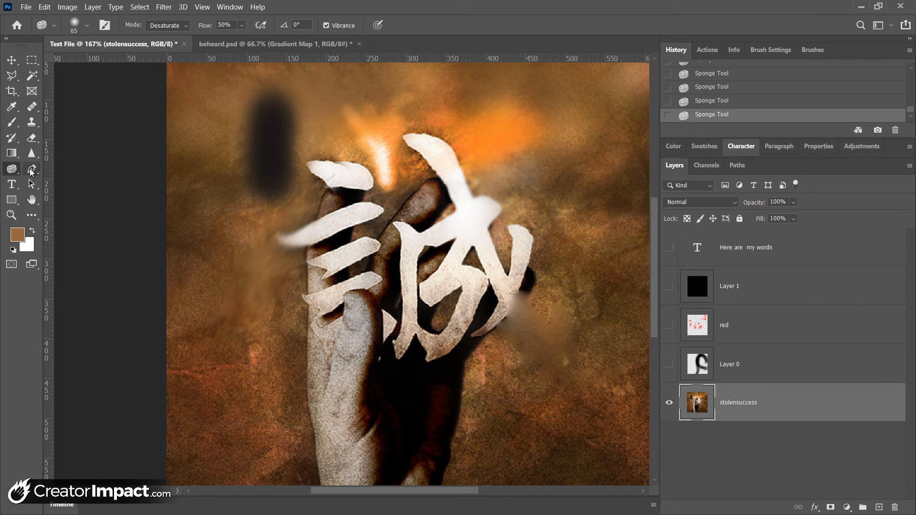
# Step: Draw a closed curved path with the Pen Tool, looping through the left background and over the character's left strokes
pyautogui.click(31, 172)
pyautogui.click(264, 112)
pyautogui.moveTo(213, 162); pyautogui.dragTo(215, 225)
pyautogui.moveTo(225, 267); pyautogui.dragTo(267, 310)
pyautogui.moveTo(298, 258); pyautogui.dragTo(292, 222)
pyautogui.moveTo(275, 176); pyautogui.dragTo(288, 154)
pyautogui.moveTo(343, 124); pyautogui.dragTo(376, 132)
pyautogui.moveTo(398, 185); pyautogui.dragTo(382, 198)
pyautogui.moveTo(329, 244); pyautogui.dragTo(334, 280)
pyautogui.moveTo(335, 315); pyautogui.dragTo(323, 330)
pyautogui.moveTo(263, 333); pyautogui.dragTo(209, 313)
pyautogui.moveTo(184, 276); pyautogui.dragTo(183, 253)
pyautogui.moveTo(186, 200); pyautogui.dragTo(191, 167)
pyautogui.moveTo(197, 133)
pyautogui.mouseDown()
pyautogui.moveTo(202, 99)
pyautogui.moveTo(237, 84)
pyautogui.mouseUp()
pyautogui.click(264, 113)
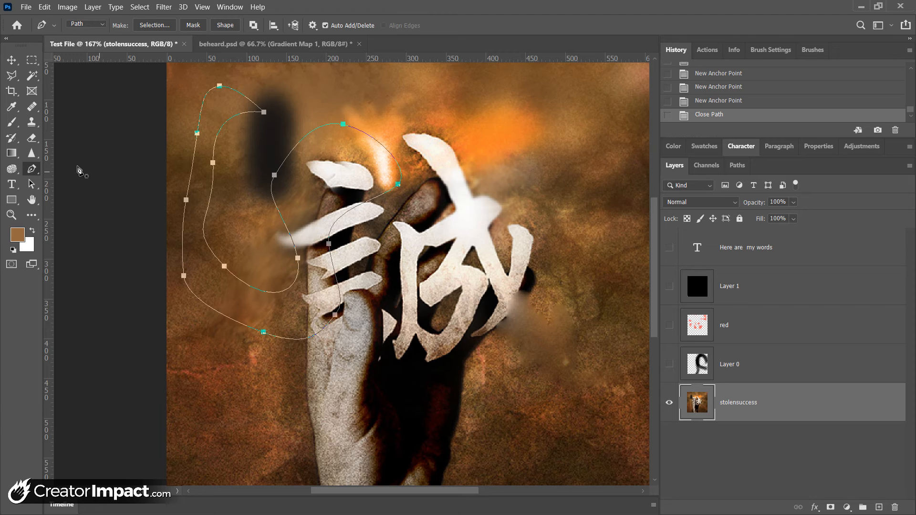
pyautogui.rightClick(36, 170)
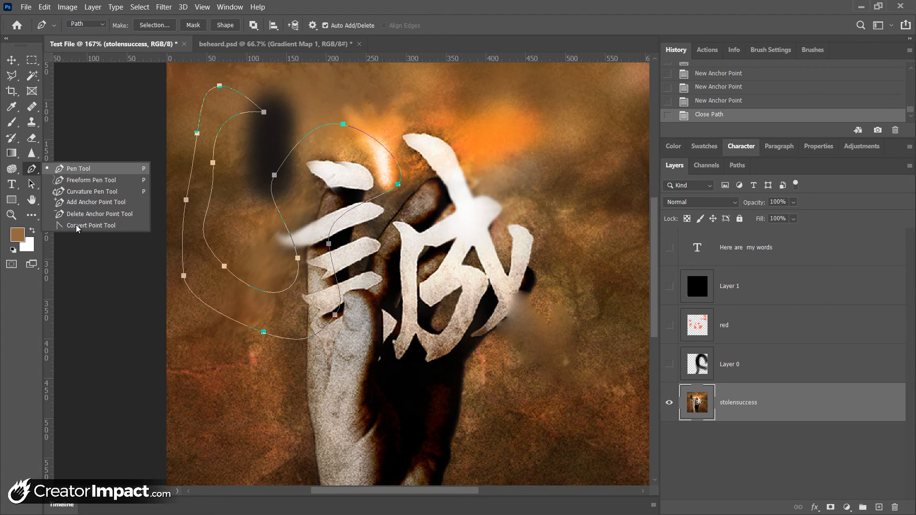
pyautogui.click(543, 4)
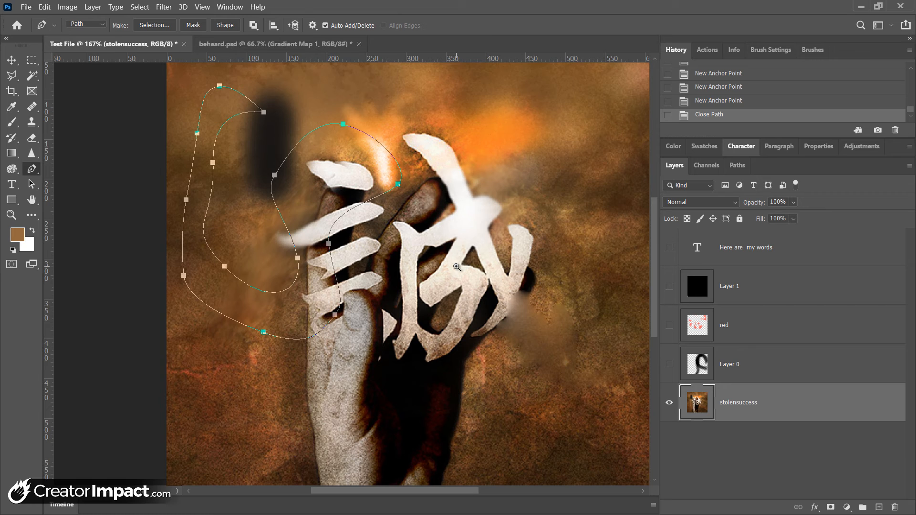
# Step: Examine the path and surrounding pixels beside the character's left strokes at high magnification with the Zoom Tool, and return to 100% view
pyautogui.press('z')
pyautogui.moveTo(388, 211); pyautogui.dragTo(419, 237)
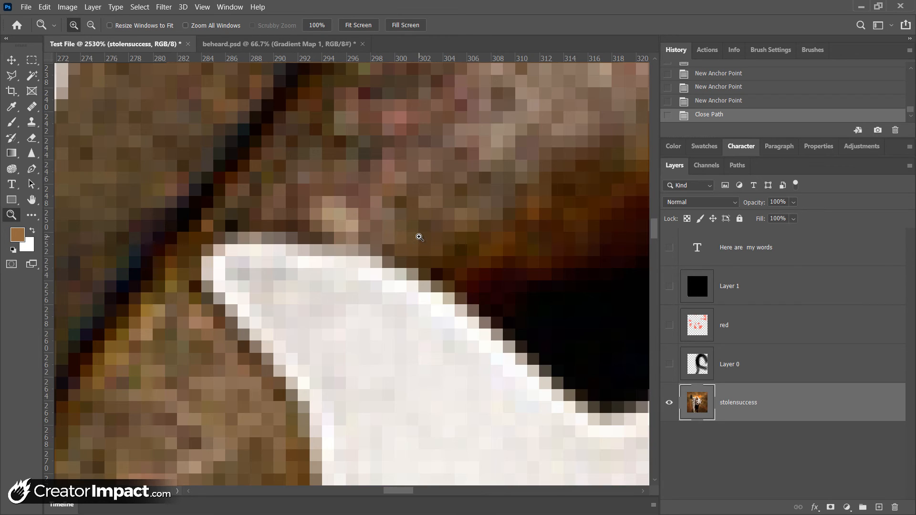
pyautogui.moveTo(246, 247); pyautogui.dragTo(547, 355)
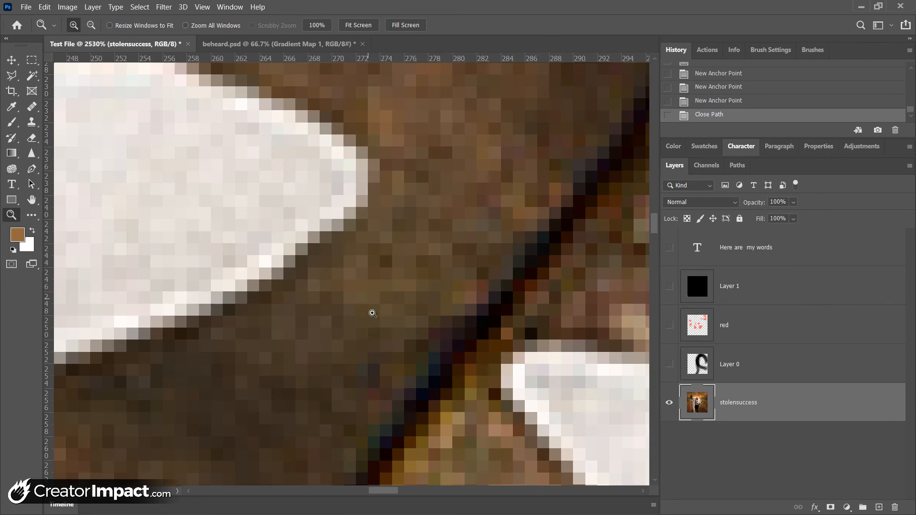
pyautogui.keyDown('alt'); pyautogui.click(377, 332); pyautogui.keyUp('alt')
pyautogui.moveTo(370, 272); pyautogui.dragTo(430, 315)
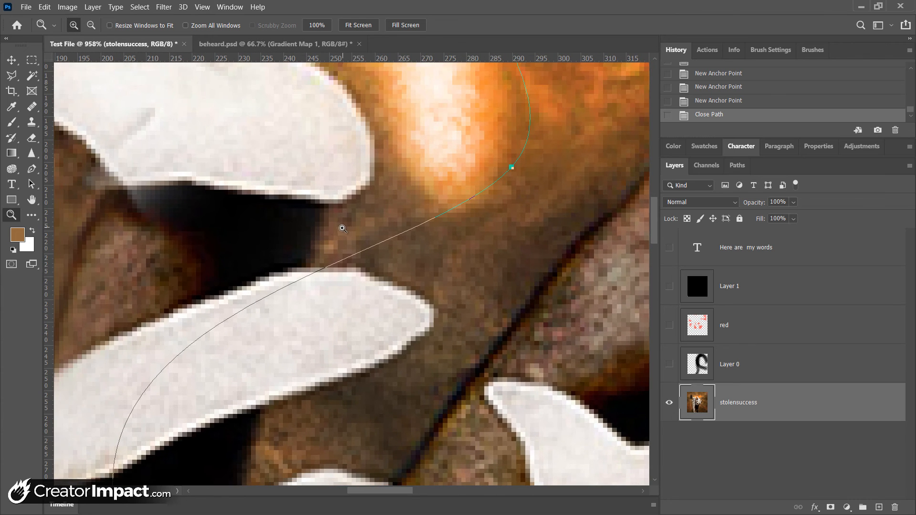
pyautogui.moveTo(349, 224); pyautogui.dragTo(406, 262)
pyautogui.moveTo(482, 227); pyautogui.dragTo(236, 332)
pyautogui.moveTo(458, 267); pyautogui.dragTo(201, 382)
pyautogui.moveTo(565, 192); pyautogui.dragTo(200, 409)
pyautogui.moveTo(639, 143); pyautogui.dragTo(250, 436)
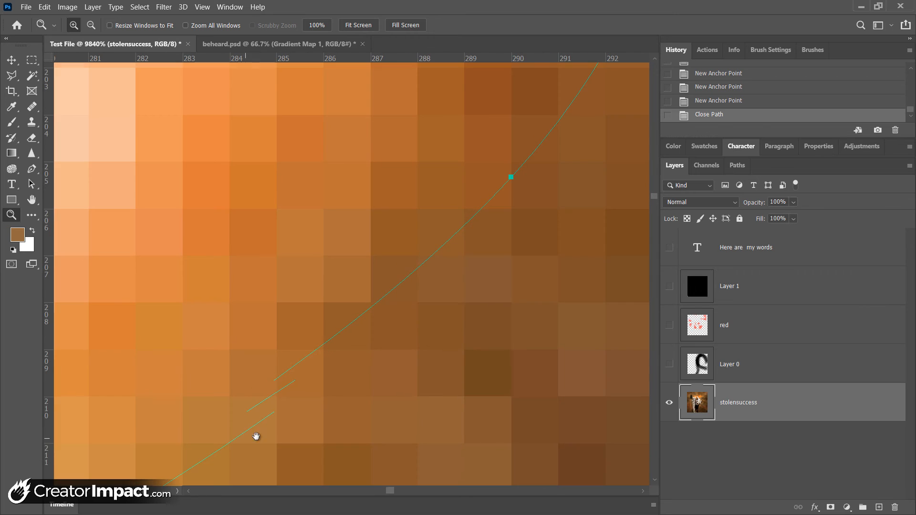
pyautogui.moveTo(557, 123); pyautogui.dragTo(405, 331)
pyautogui.keyDown('alt'); pyautogui.click(493, 272); pyautogui.keyUp('alt')
pyautogui.keyDown('alt'); pyautogui.click(493, 272); pyautogui.keyUp('alt')
pyautogui.keyDown('alt'); pyautogui.click(493, 272); pyautogui.keyUp('alt')
pyautogui.keyDown('alt'); pyautogui.click(493, 272); pyautogui.keyUp('alt')
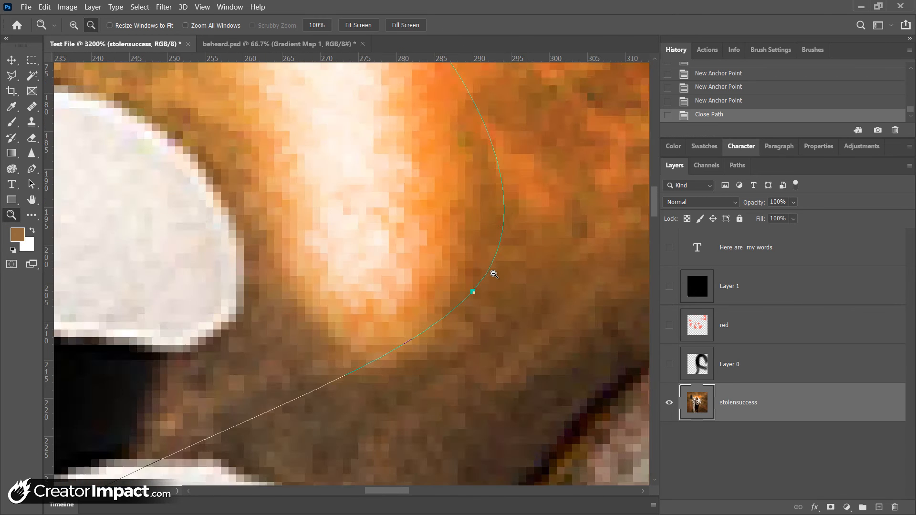
pyautogui.keyDown('alt'); pyautogui.click(493, 274); pyautogui.keyUp('alt')
pyautogui.keyDown('alt'); pyautogui.click(493, 274); pyautogui.keyUp('alt')
pyautogui.keyDown('alt'); pyautogui.click(493, 274); pyautogui.keyUp('alt')
pyautogui.keyDown('alt'); pyautogui.click(494, 274); pyautogui.keyUp('alt')
pyautogui.keyDown('alt'); pyautogui.click(493, 274); pyautogui.keyUp('alt')
pyautogui.keyDown('alt'); pyautogui.click(494, 274); pyautogui.keyUp('alt')
pyautogui.keyDown('alt'); pyautogui.click(494, 274); pyautogui.keyUp('alt')
pyautogui.keyDown('alt'); pyautogui.click(494, 274); pyautogui.keyUp('alt')
pyautogui.keyDown('alt'); pyautogui.click(494, 274); pyautogui.keyUp('alt')
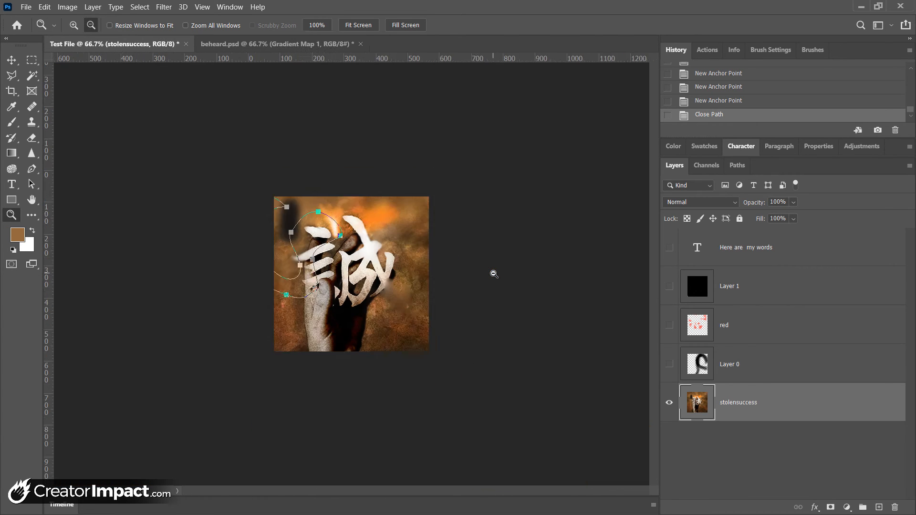
pyautogui.keyDown('alt'); pyautogui.click(494, 274); pyautogui.keyUp('alt')
pyautogui.click(405, 320)
pyautogui.click(366, 325)
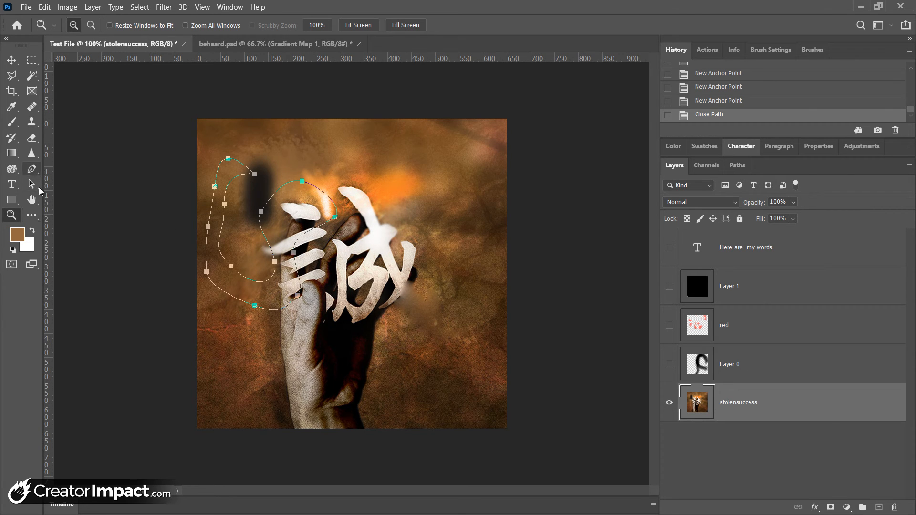
pyautogui.click(10, 183)
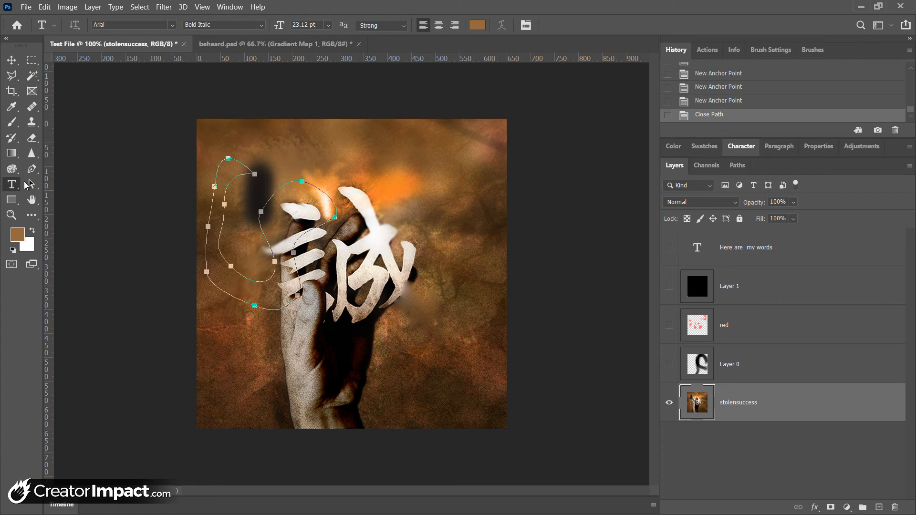
pyautogui.click(33, 184)
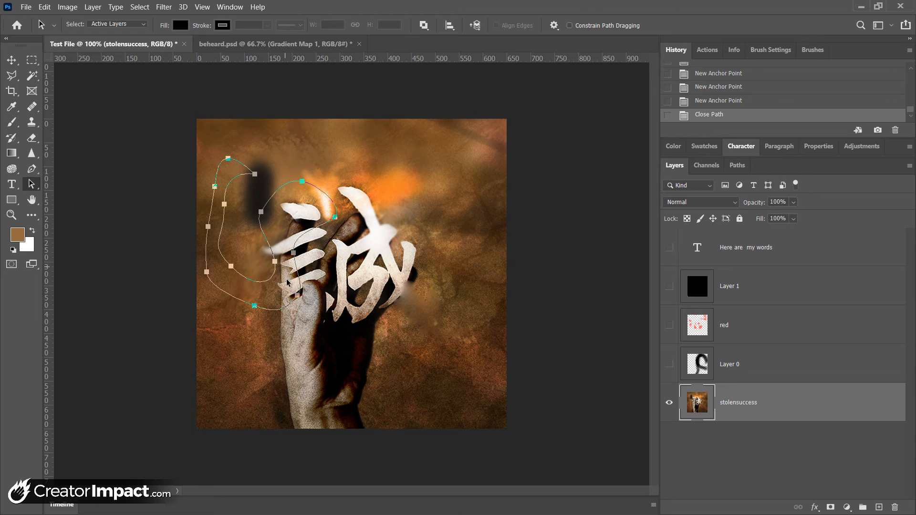
pyautogui.rightClick(33, 184)
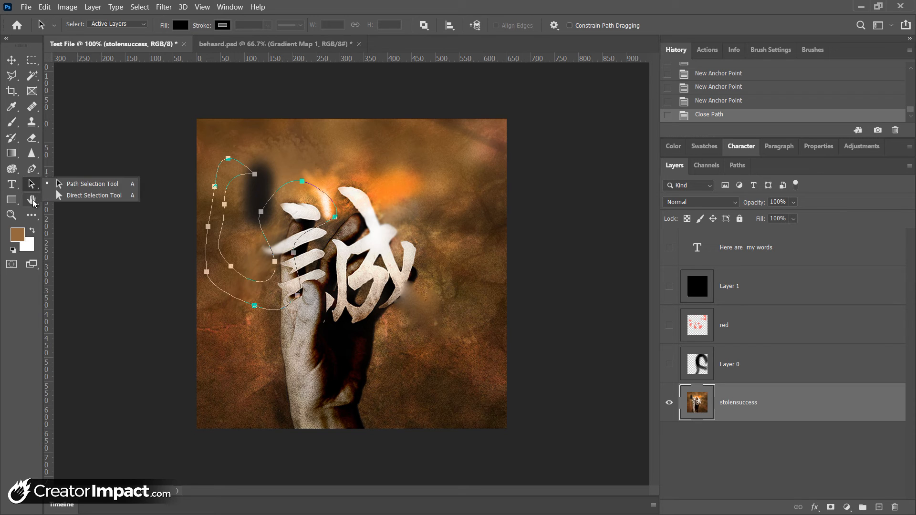
pyautogui.click(32, 200)
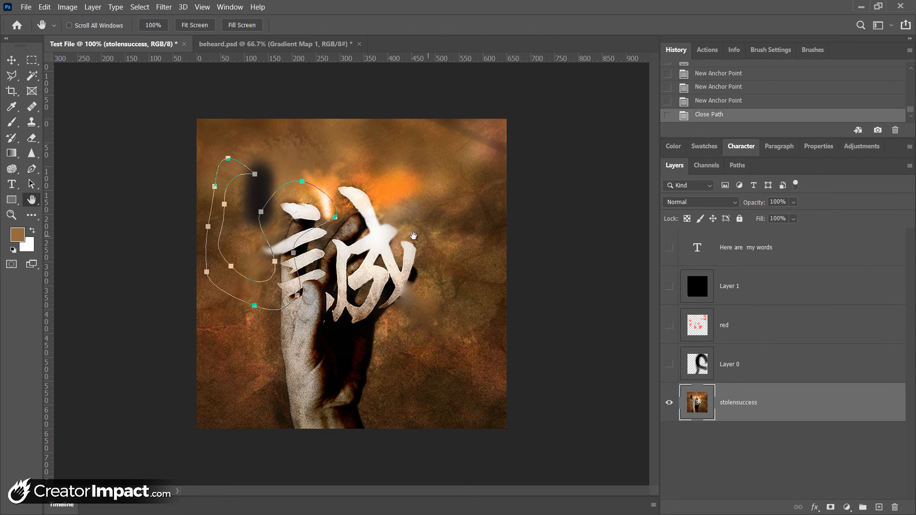
pyautogui.keyDown('ctrl'); pyautogui.click(407, 300); pyautogui.keyUp('ctrl')
pyautogui.scroll(5, 407, 301)
pyautogui.moveTo(401, 240); pyautogui.dragTo(597, 179)
# Step: Draw a brown filled rectangle of 125 by 117 px over the lower part of the character's right half
pyautogui.click(11, 202)
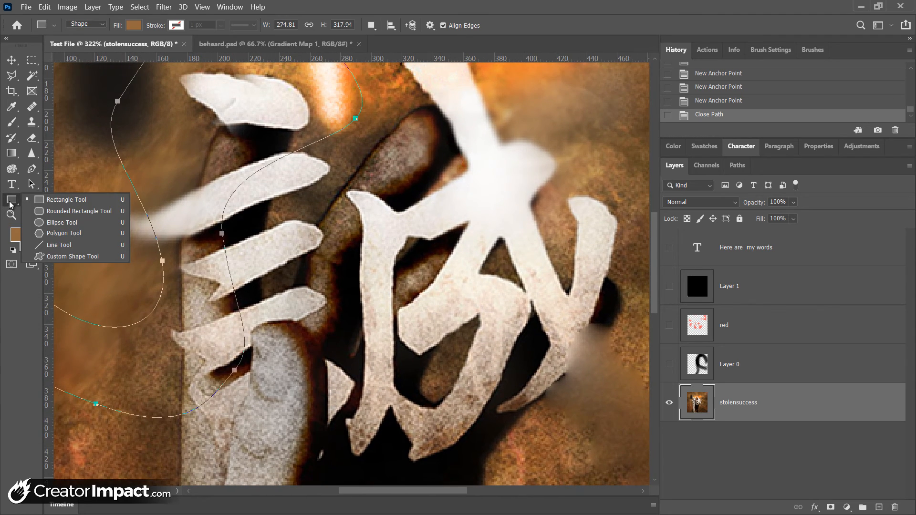
pyautogui.click(67, 199)
pyautogui.scroll(-5, 288, 193)
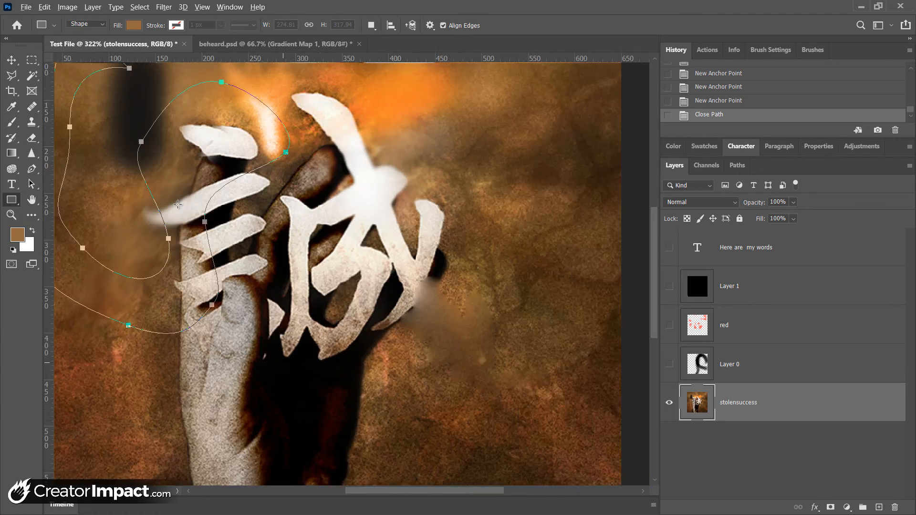
pyautogui.moveTo(288, 193)
pyautogui.mouseDown()
pyautogui.moveTo(377, 253)
pyautogui.moveTo(369, 270)
pyautogui.mouseUp()
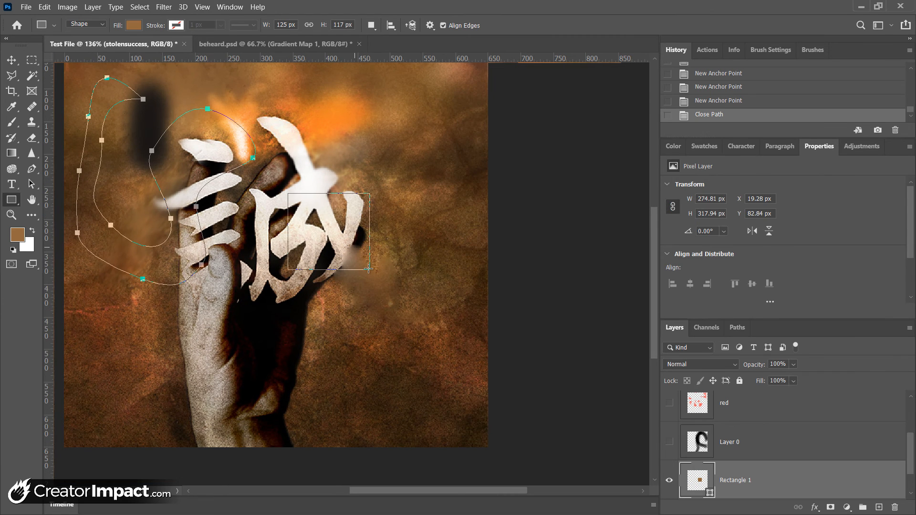
# Step: Draw a brown filled ellipse of 144 by 139 px in the background to the upper right of the rectangle
pyautogui.click(11, 202)
pyautogui.click(66, 222)
pyautogui.moveTo(343, 125); pyautogui.dragTo(435, 213)
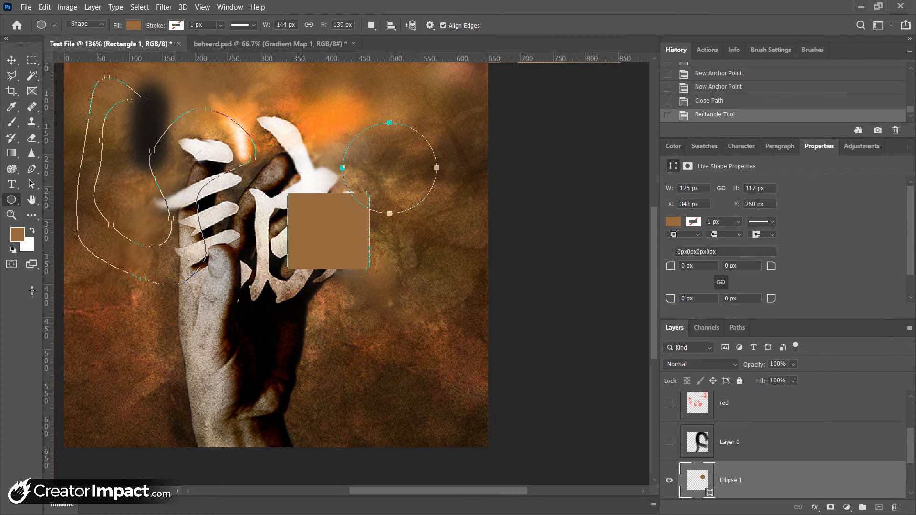
# Step: Draw a brown filled five-sided polygon of about 272 by 268 px over the character's right half with the Polygon Tool
pyautogui.click(13, 201)
pyautogui.click(71, 234)
pyautogui.moveTo(317, 264); pyautogui.dragTo(382, 333)
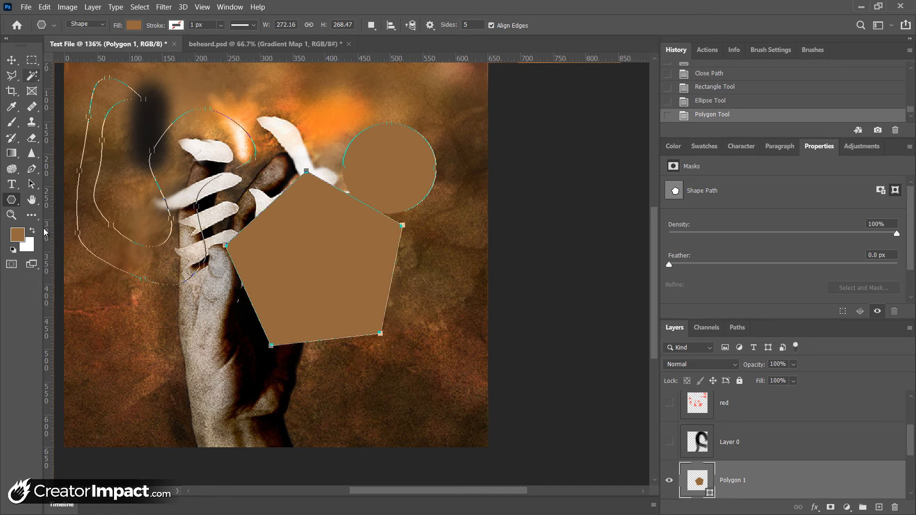
pyautogui.scroll(-3, 307, 249)
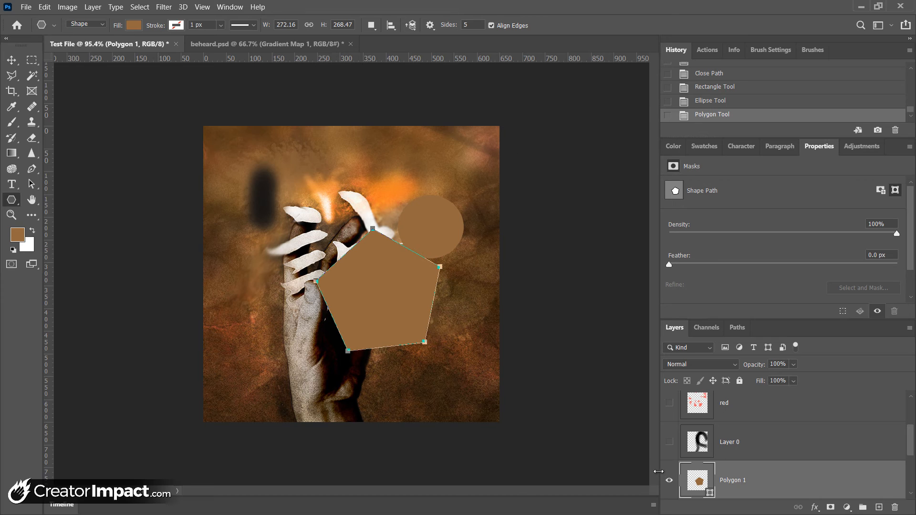
pyautogui.scroll(2, 663, 475)
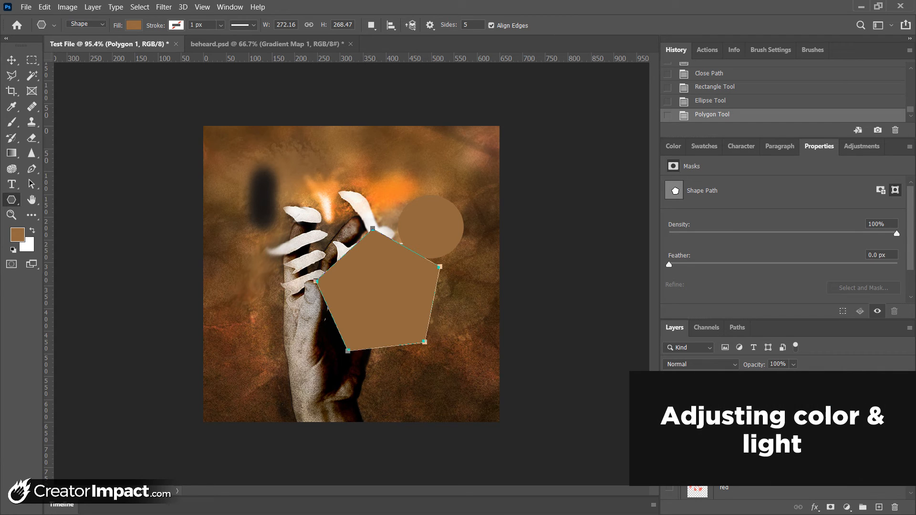
# Step: Hide the polygon, ellipse and rectangle shape layers, and select the stolensuccess layer
pyautogui.scroll(-3, 783, 429)
pyautogui.scroll(3, 782, 430)
pyautogui.doubleClick(820, 148)
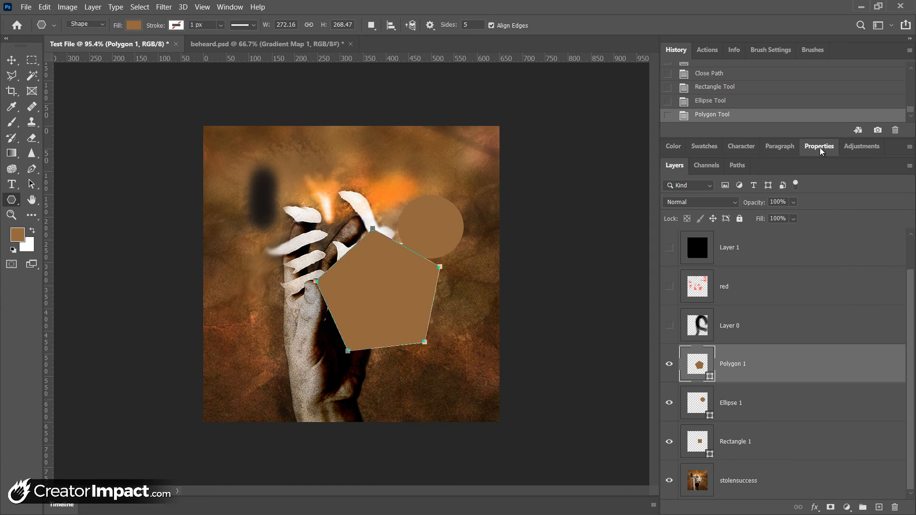
pyautogui.click(669, 365)
pyautogui.click(669, 403)
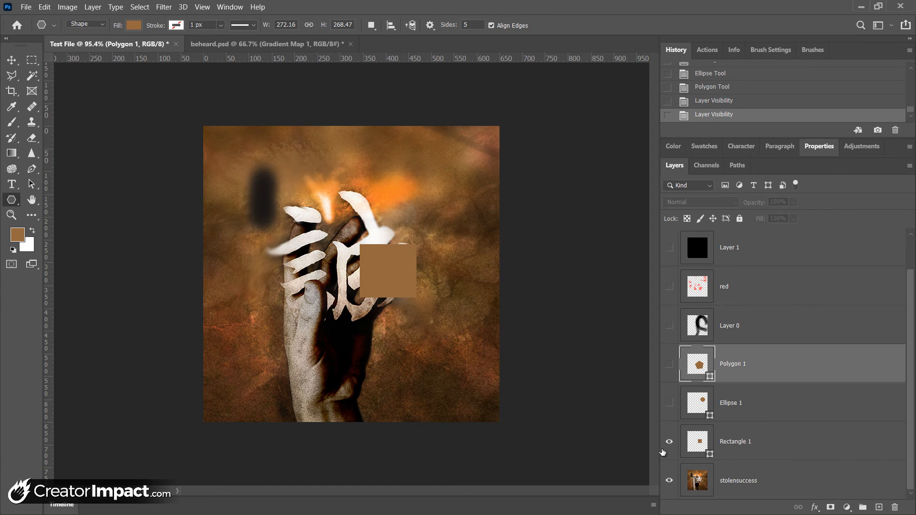
pyautogui.click(669, 442)
pyautogui.click(755, 489)
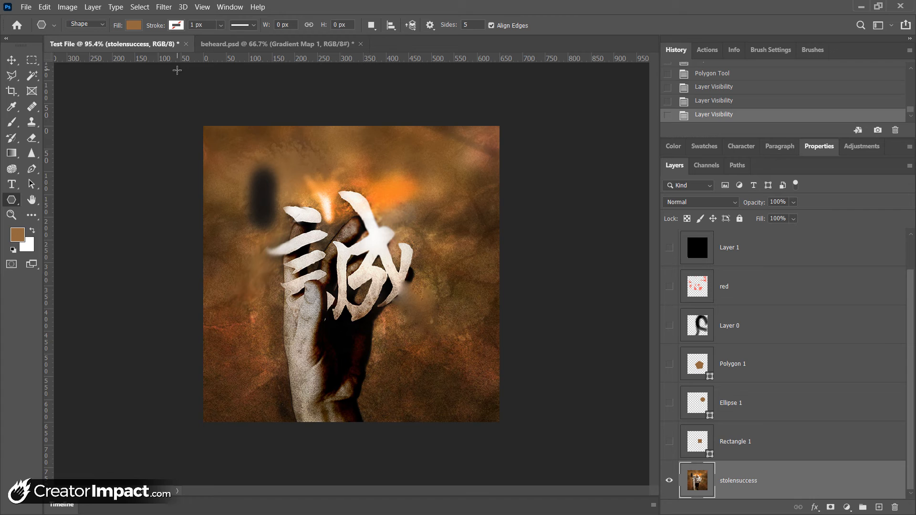
# Step: Try a Brightness/Contrast adjustment on the stolensuccess layer with brightness at 118, followed by brightness -138 with contrast 100
pyautogui.click(45, 7)
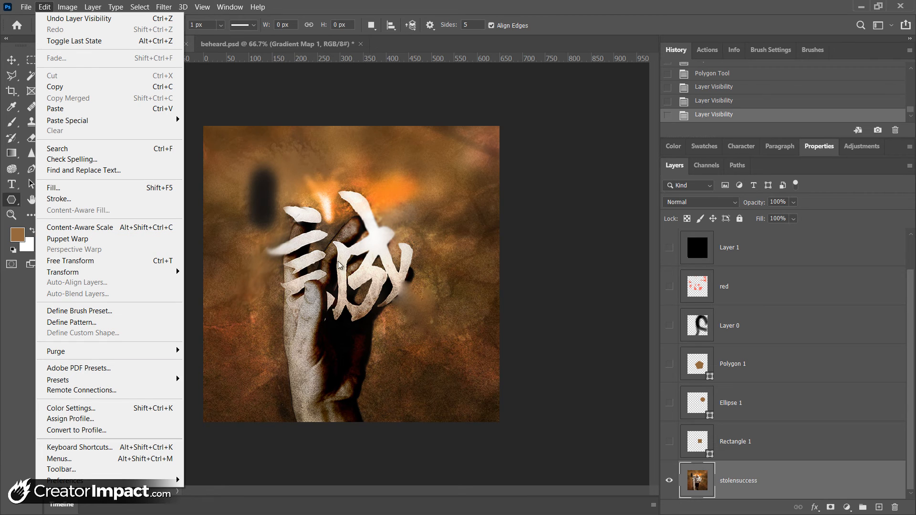
pyautogui.click(67, 7)
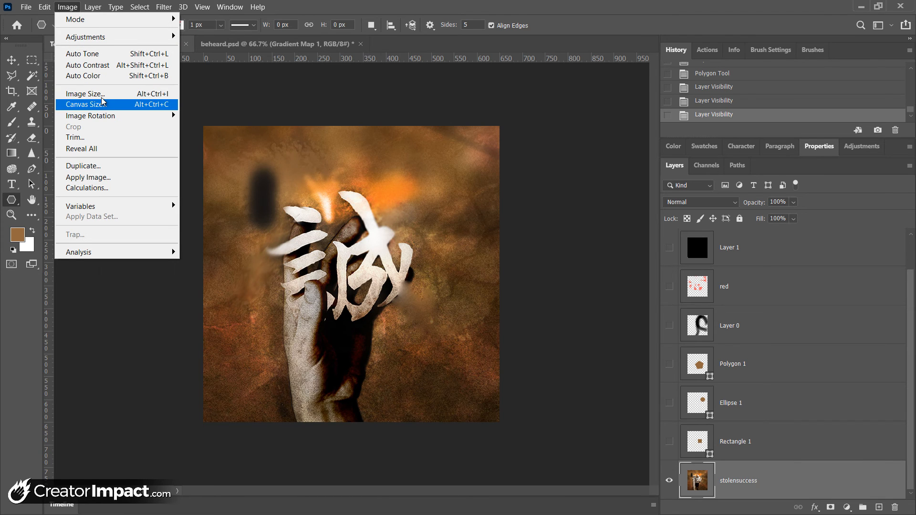
pyautogui.moveTo(102, 119)
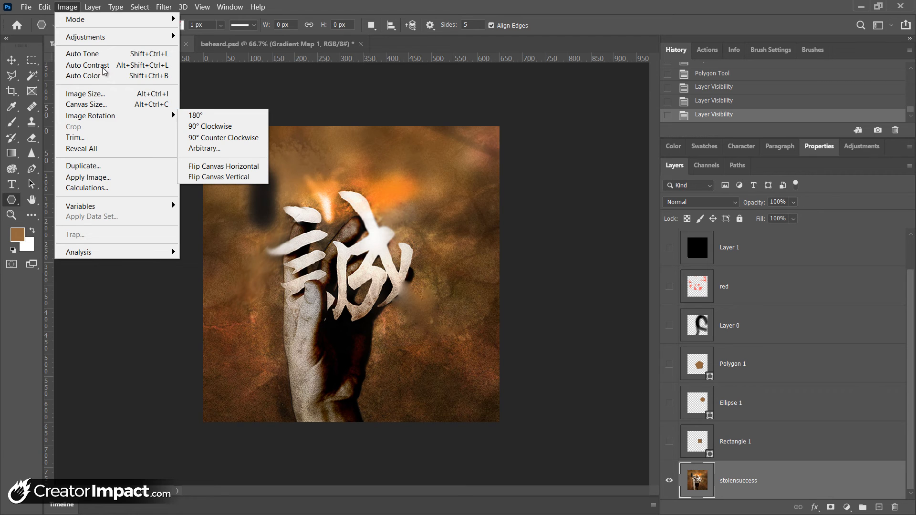
pyautogui.moveTo(102, 37)
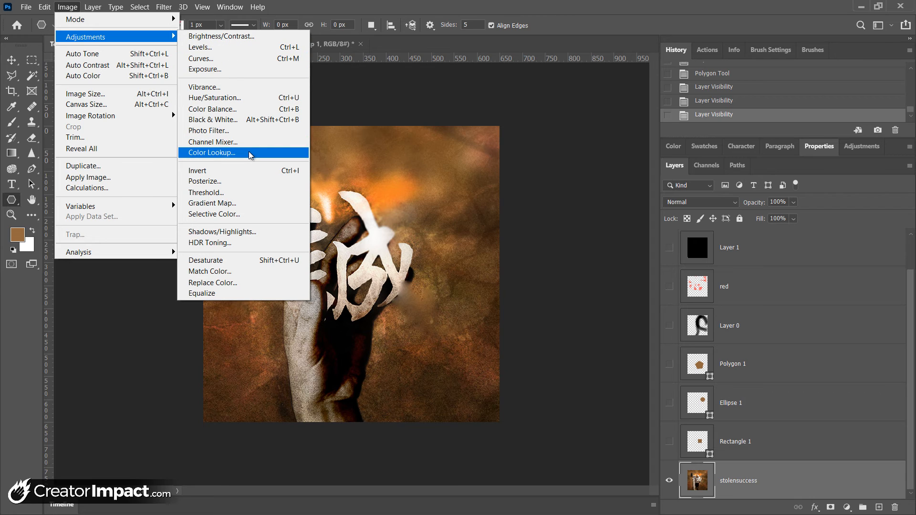
pyautogui.click(241, 39)
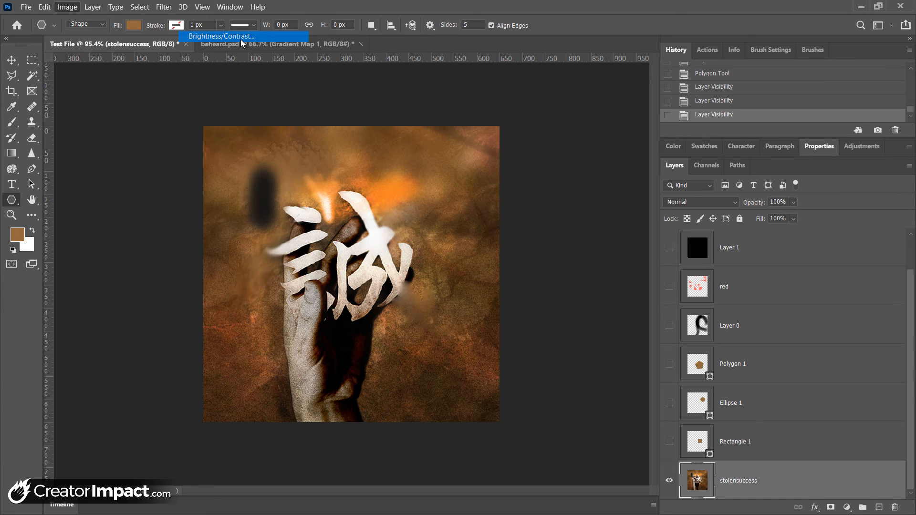
pyautogui.moveTo(423, 159); pyautogui.dragTo(473, 159)
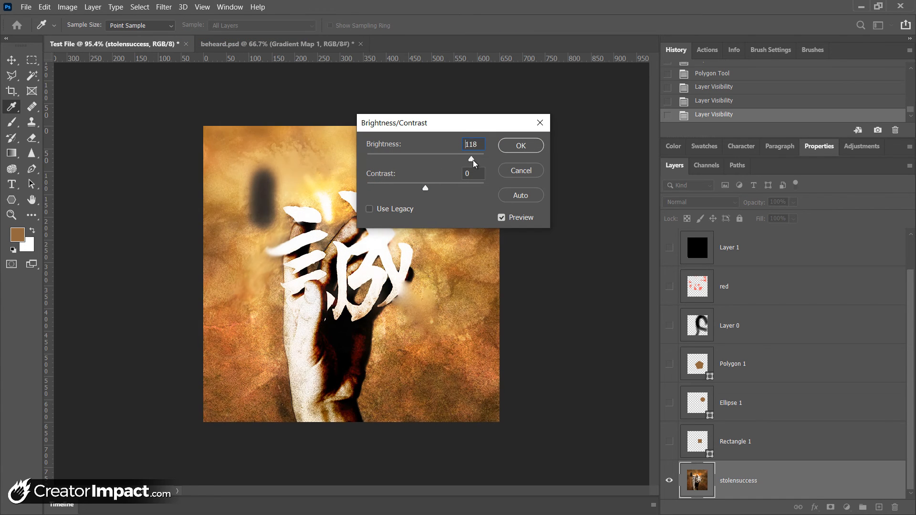
pyautogui.moveTo(423, 192); pyautogui.dragTo(372, 155)
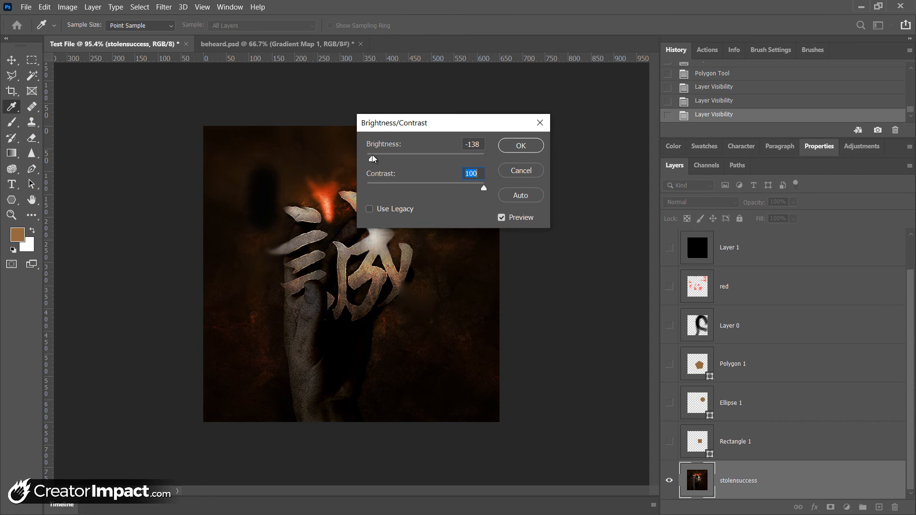
# Step: Try brightness values of 67 and 55 with contrast at 100, and cancel the Brightness/Contrast adjustment
pyautogui.moveTo(481, 190); pyautogui.dragTo(432, 188)
pyautogui.moveTo(370, 160); pyautogui.dragTo(494, 187)
pyautogui.click(432, 186)
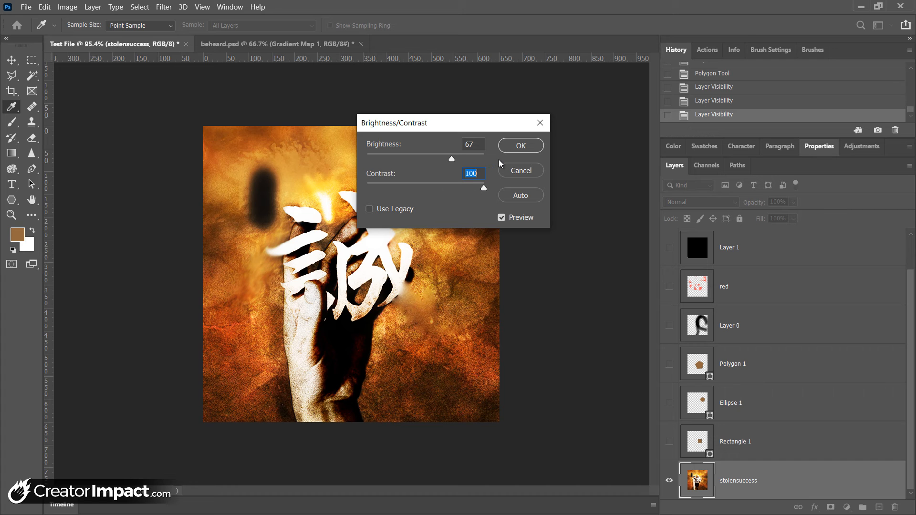
pyautogui.moveTo(447, 159)
pyautogui.mouseDown()
pyautogui.moveTo(407, 154)
pyautogui.moveTo(453, 157)
pyautogui.mouseUp()
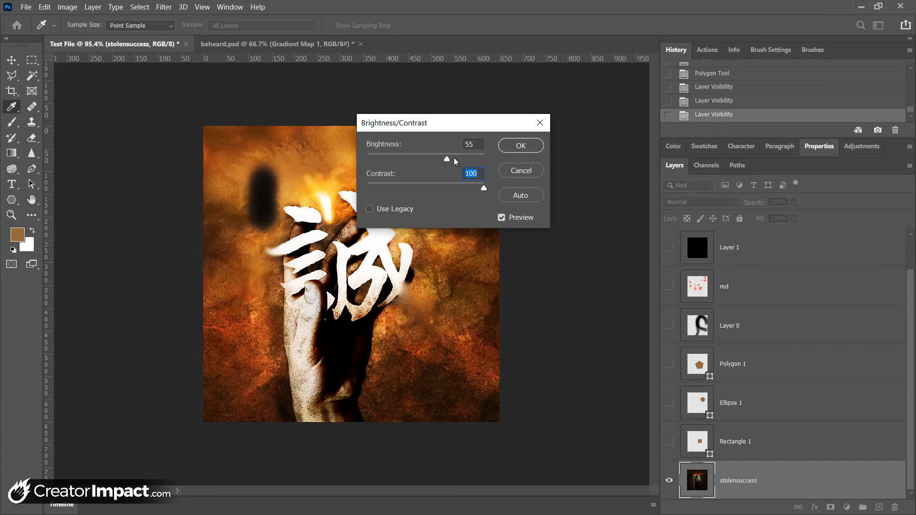
pyautogui.click(450, 189)
pyautogui.click(528, 171)
# Step: Try a Curves adjustment on the stolensuccess layer, pulling a highlight point down to input 237, output 199
pyautogui.click(73, 10)
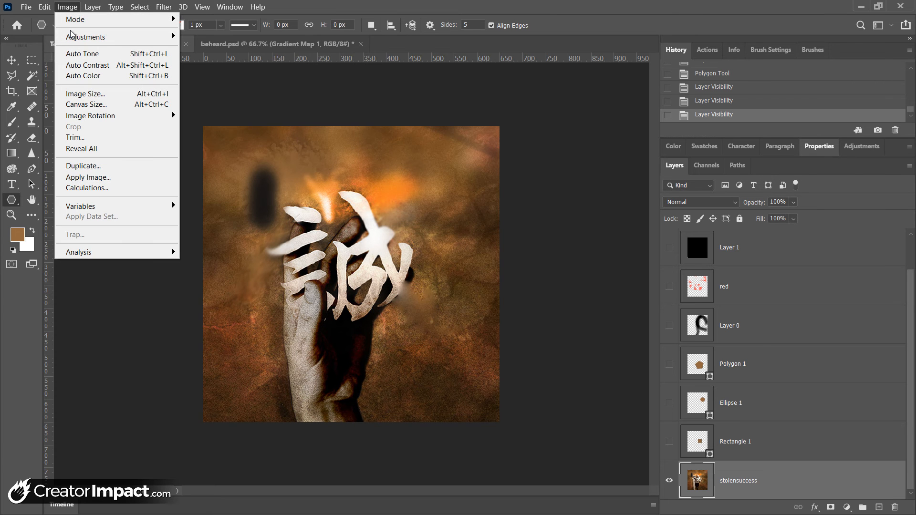
pyautogui.moveTo(73, 26)
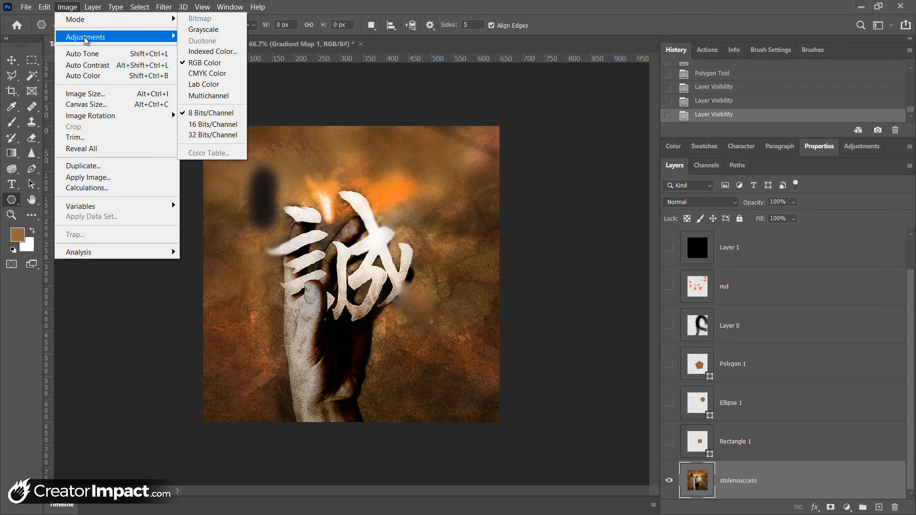
pyautogui.click(209, 60)
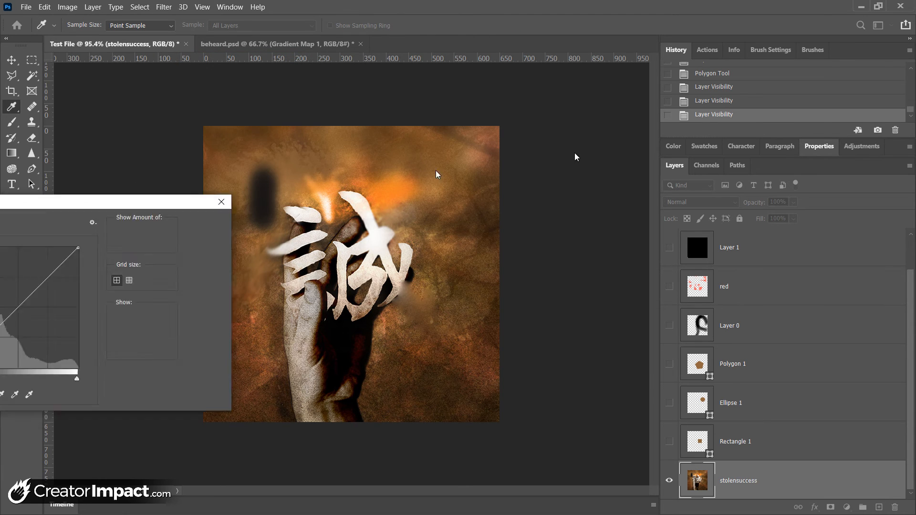
pyautogui.moveTo(256, 198); pyautogui.dragTo(750, 108)
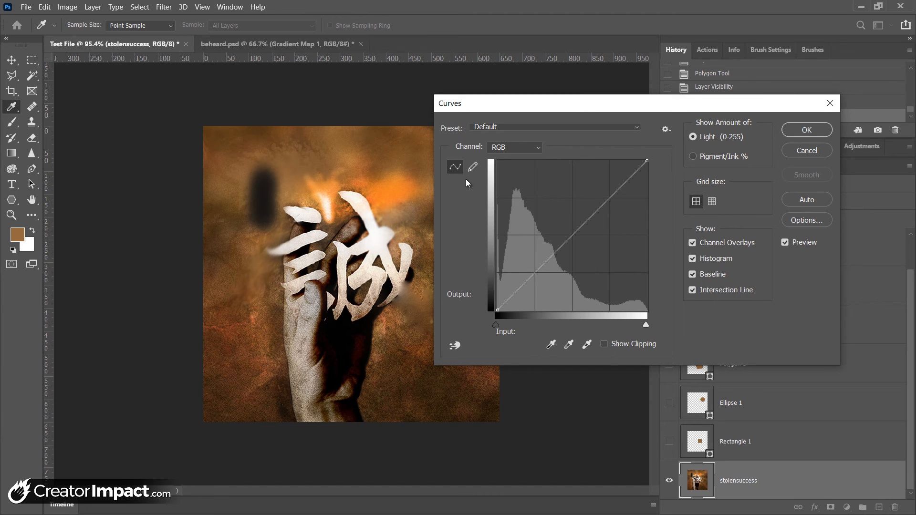
pyautogui.click(497, 308)
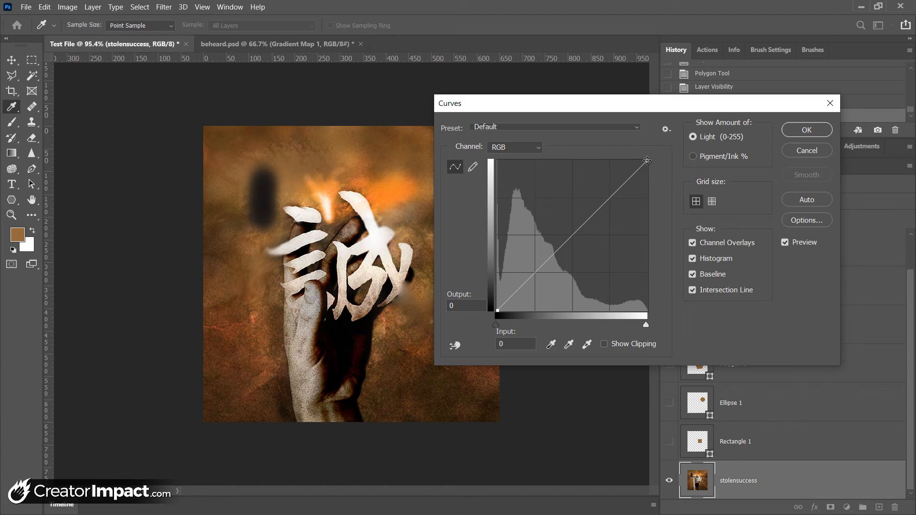
pyautogui.moveTo(648, 160)
pyautogui.mouseDown()
pyautogui.moveTo(651, 208)
pyautogui.moveTo(647, 161)
pyautogui.mouseUp()
pyautogui.click(635, 173)
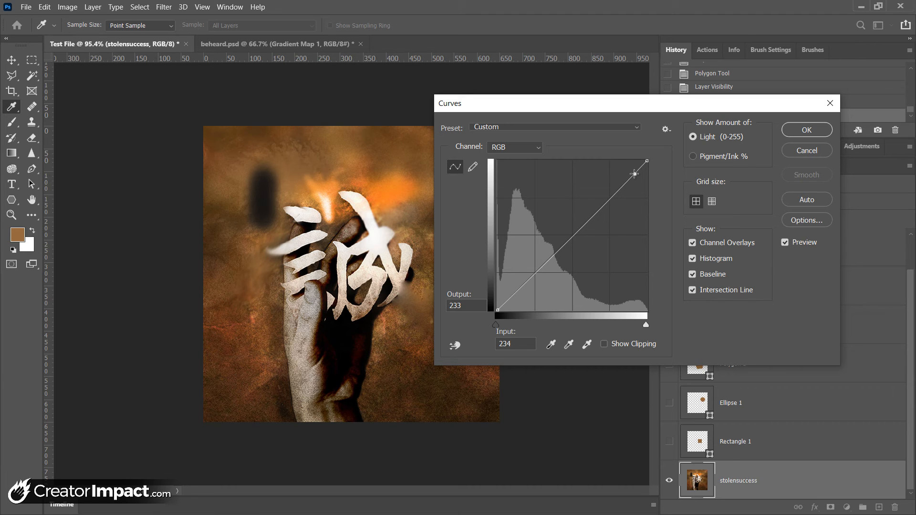
pyautogui.moveTo(634, 174); pyautogui.dragTo(637, 194)
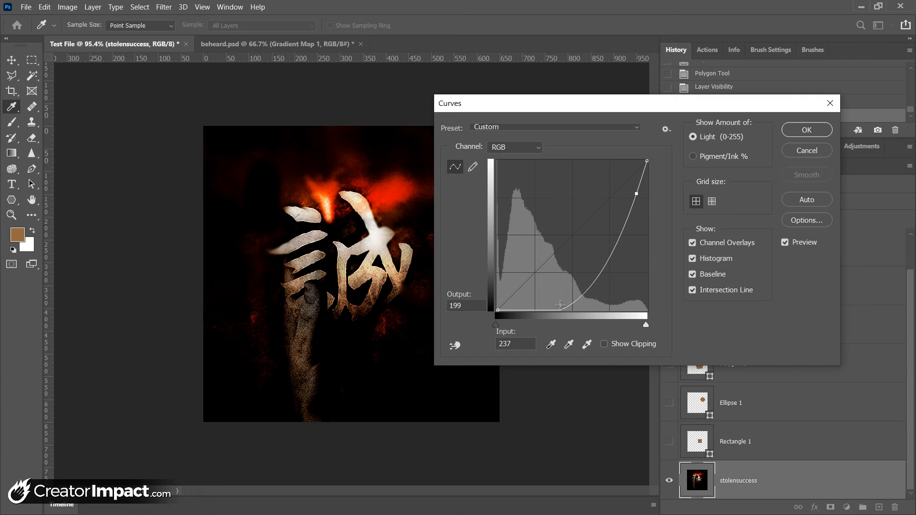
# Step: Try additional shadow and midtone curve points plus one at input 197, output 147, and cancel the Curves adjustment
pyautogui.moveTo(571, 306); pyautogui.dragTo(541, 306)
pyautogui.moveTo(515, 107); pyautogui.dragTo(605, 92)
pyautogui.moveTo(638, 291); pyautogui.dragTo(628, 276)
pyautogui.click(683, 237)
pyautogui.moveTo(683, 237); pyautogui.dragTo(705, 209)
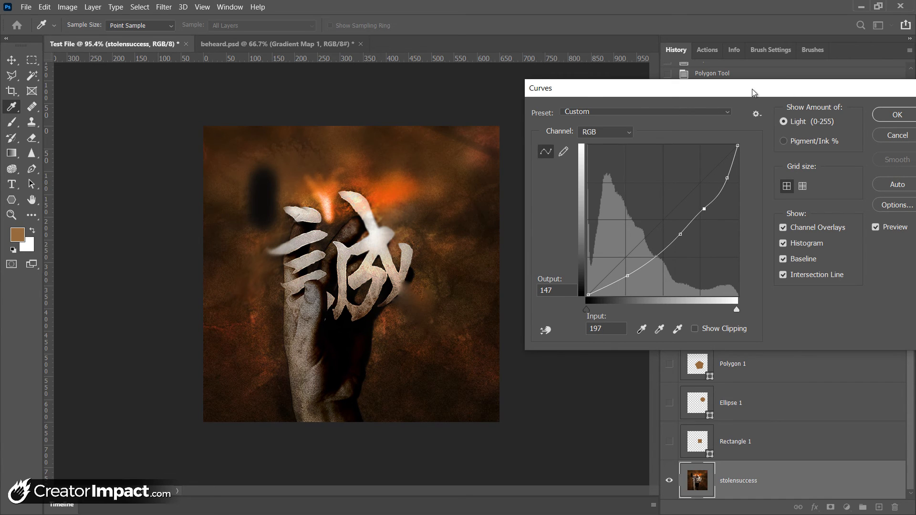
pyautogui.moveTo(774, 91); pyautogui.dragTo(640, 101)
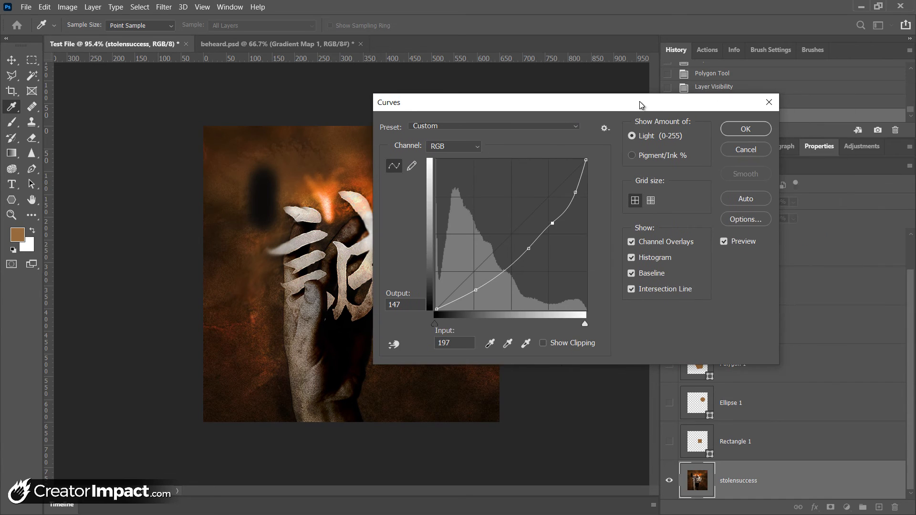
pyautogui.click(747, 149)
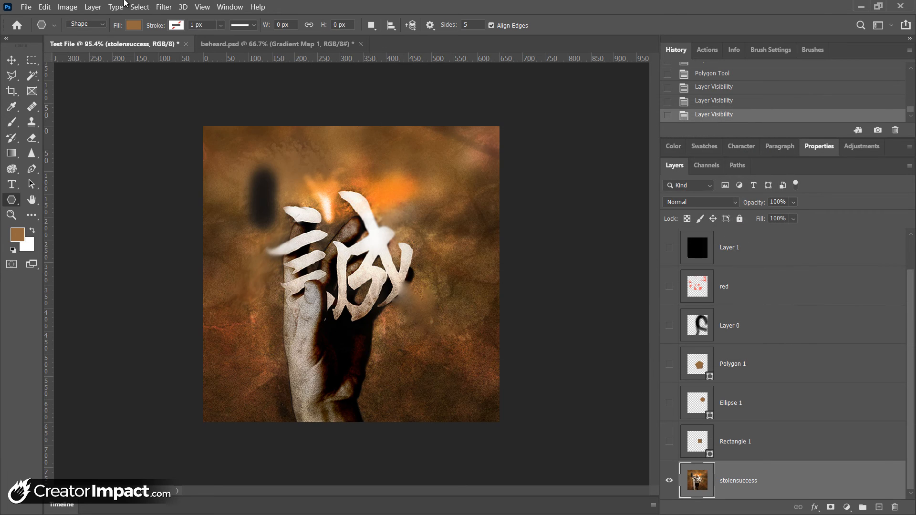
# Step: Try a Hue/Saturation adjustment on the stolensuccess layer with the hue at -180
pyautogui.click(69, 9)
pyautogui.moveTo(80, 38)
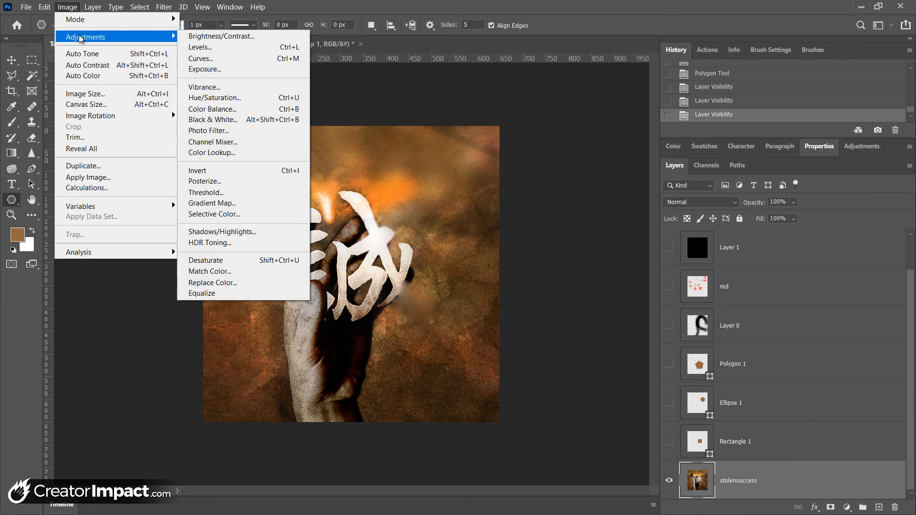
pyautogui.click(237, 98)
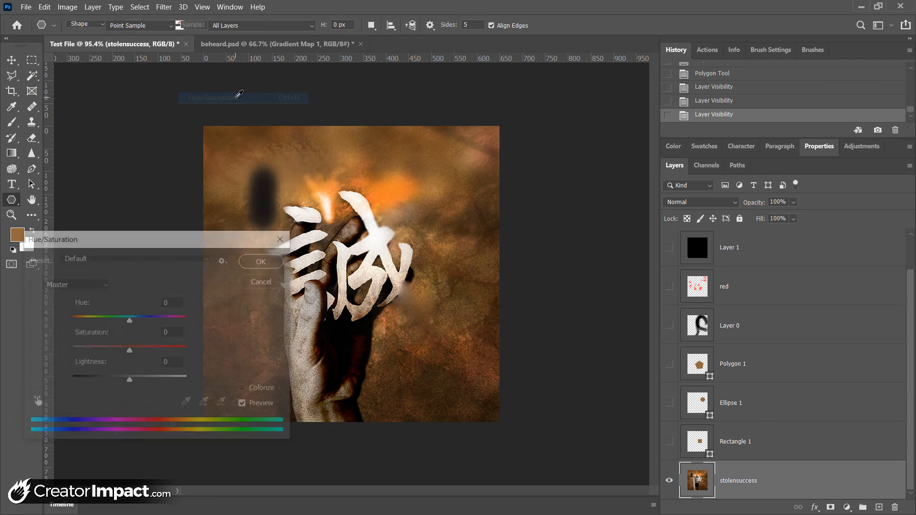
pyautogui.moveTo(189, 242); pyautogui.dragTo(648, 176)
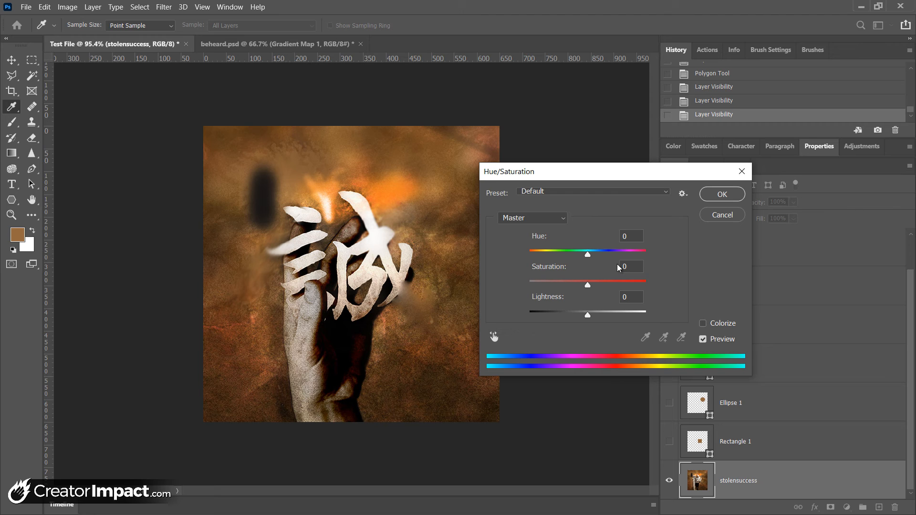
pyautogui.moveTo(589, 255); pyautogui.dragTo(530, 253)
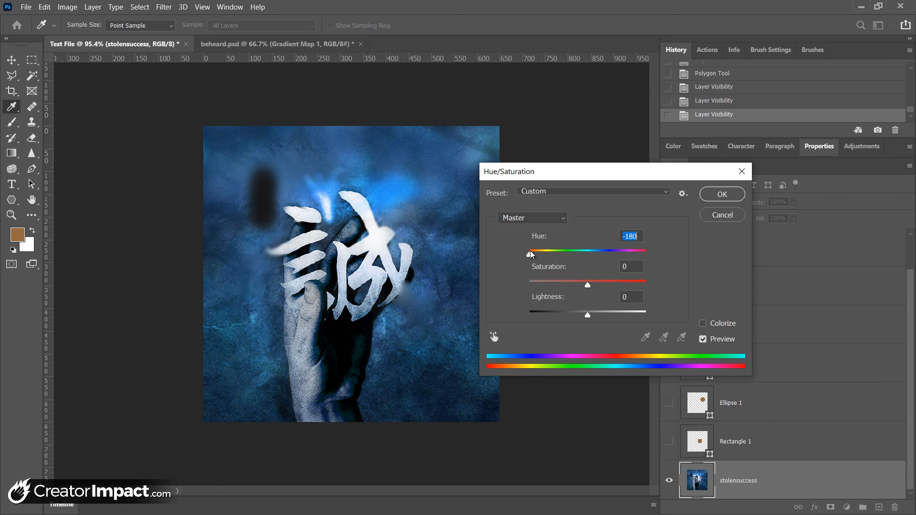
# Step: Try tinting the image with Colorize at hue values of 242 and 70, and turn Colorize off
pyautogui.click(703, 326)
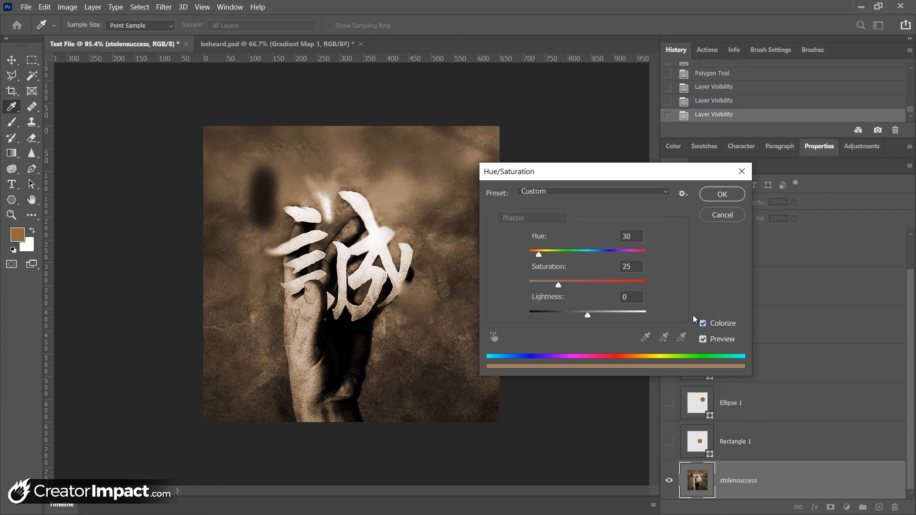
pyautogui.click(610, 257)
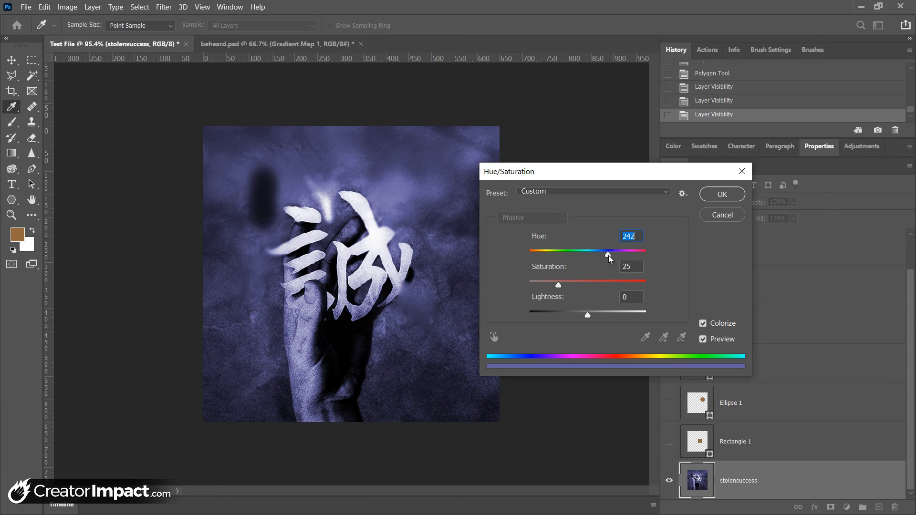
pyautogui.click(576, 255)
pyautogui.click(553, 256)
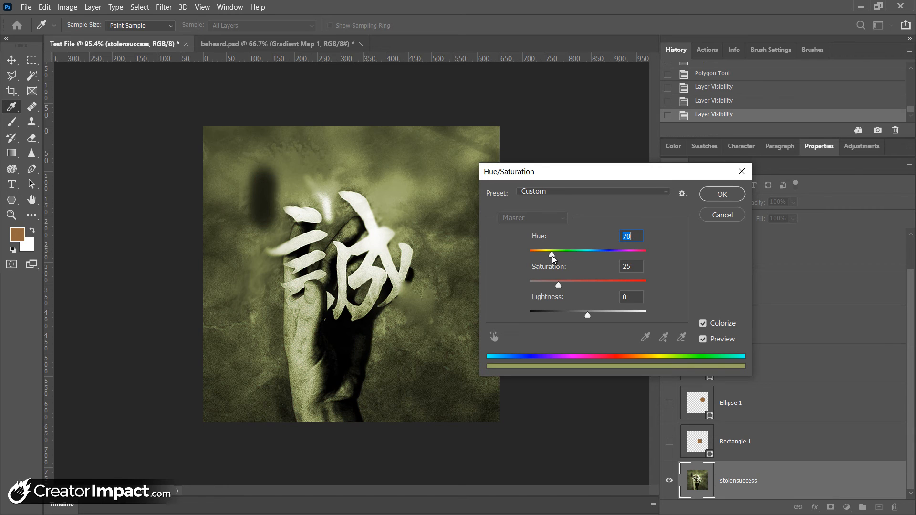
pyautogui.click(704, 325)
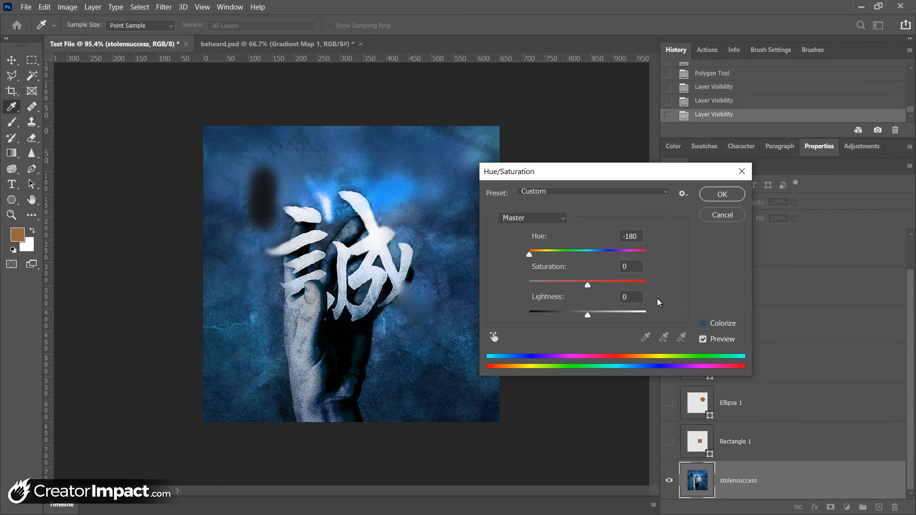
# Step: Shift the master hue to +2, and cancel the Hue/Saturation adjustment
pyautogui.click(556, 257)
pyautogui.click(577, 257)
pyautogui.moveTo(577, 256)
pyautogui.mouseDown()
pyautogui.moveTo(599, 257)
pyautogui.moveTo(564, 255)
pyautogui.moveTo(610, 256)
pyautogui.moveTo(531, 263)
pyautogui.moveTo(589, 260)
pyautogui.mouseUp()
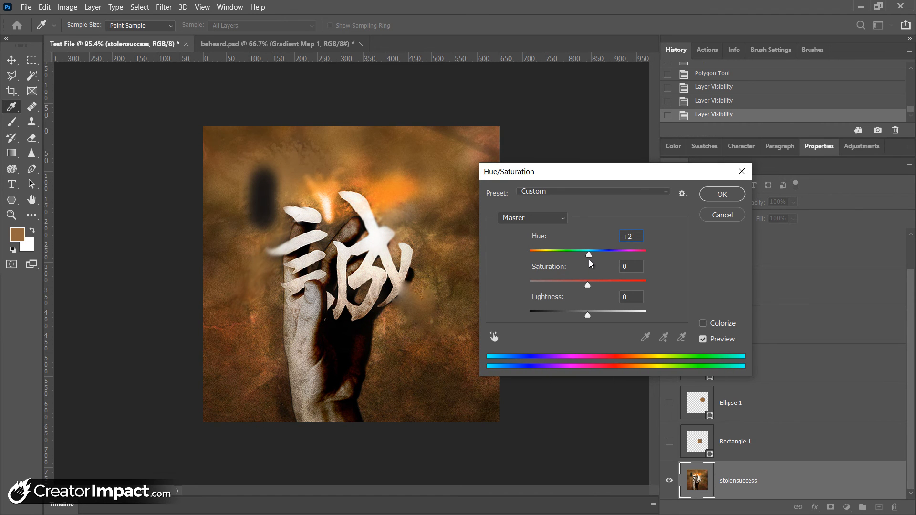
pyautogui.click(718, 215)
# Step: Switch to the beheard.psd document
pyautogui.click(289, 46)
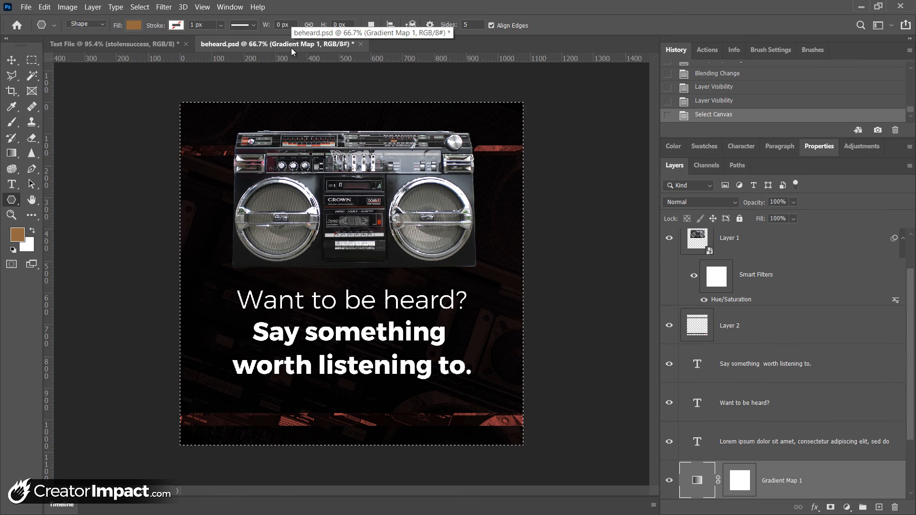
# Step: Create a new document from the Test File window and paste the copied portrait photo into it
pyautogui.click(130, 46)
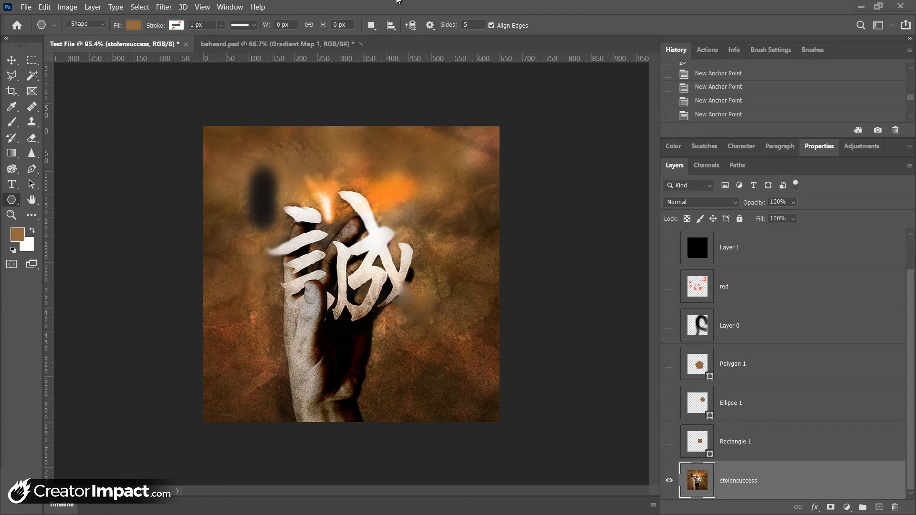
pyautogui.hotkey('ctrl', 'n')
pyautogui.press('Return')
pyautogui.hotkey('ctrl', 'v')
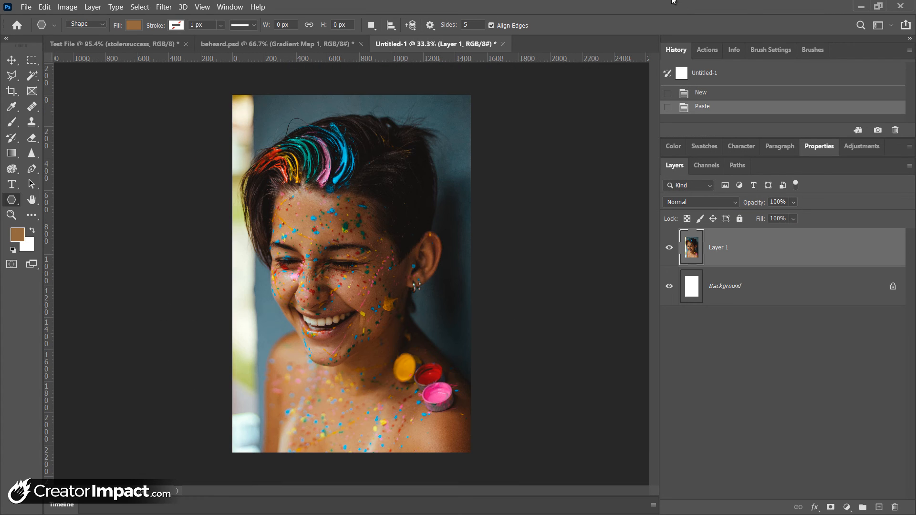
# Step: Try a Hue/Saturation adjustment on the pasted portrait layer with the hue at -130
pyautogui.click(68, 6)
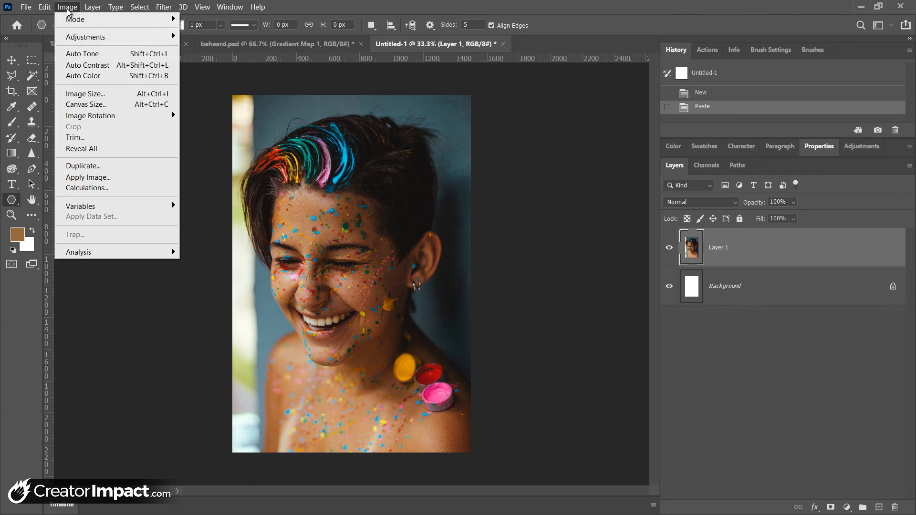
pyautogui.moveTo(82, 43)
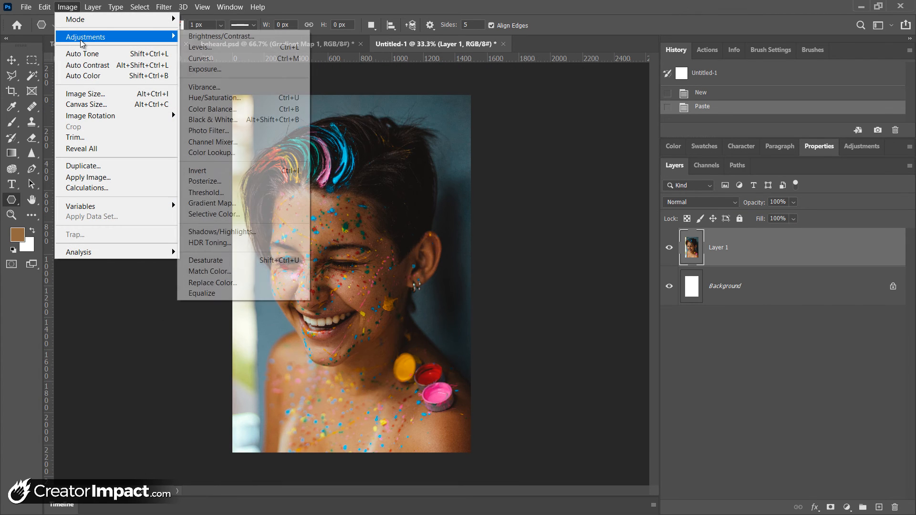
pyautogui.click(263, 97)
pyautogui.moveTo(588, 254); pyautogui.dragTo(542, 259)
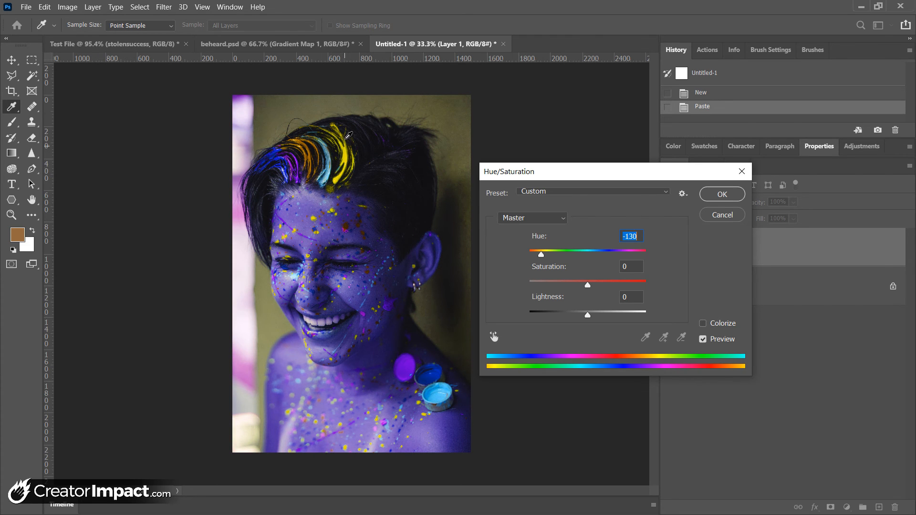
# Step: Try hue values of -15 and +1 with the saturation at +100, and cancel the Hue/Saturation adjustment
pyautogui.moveTo(541, 257); pyautogui.dragTo(673, 285)
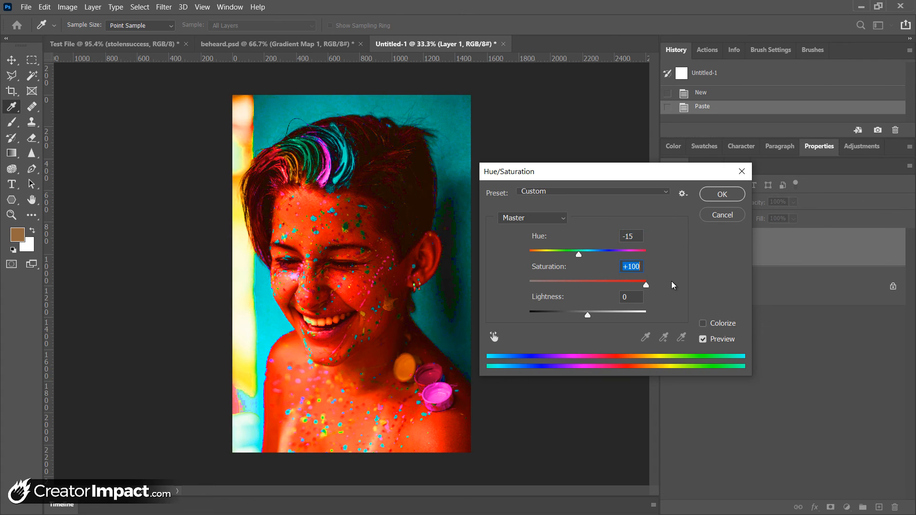
pyautogui.moveTo(580, 254); pyautogui.dragTo(589, 254)
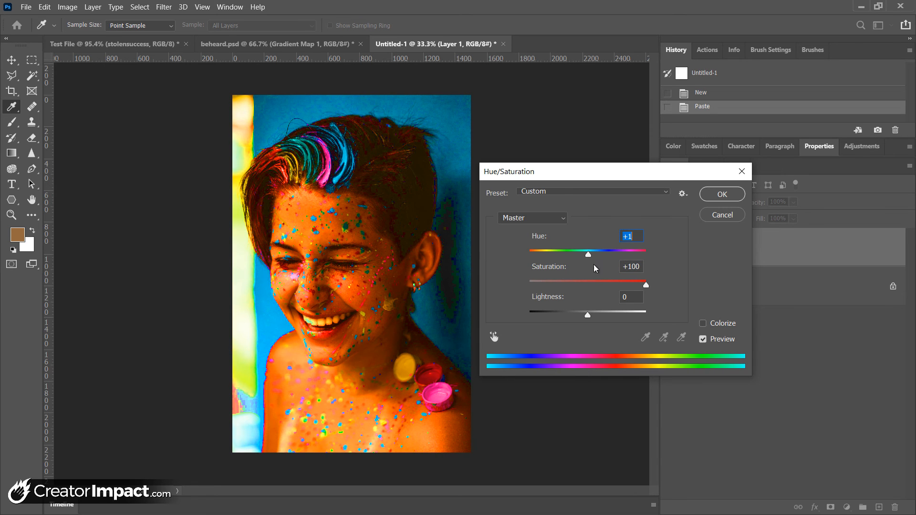
pyautogui.moveTo(588, 313)
pyautogui.mouseDown()
pyautogui.moveTo(559, 316)
pyautogui.moveTo(586, 317)
pyautogui.mouseUp()
pyautogui.moveTo(602, 281); pyautogui.dragTo(589, 286)
pyautogui.click(723, 215)
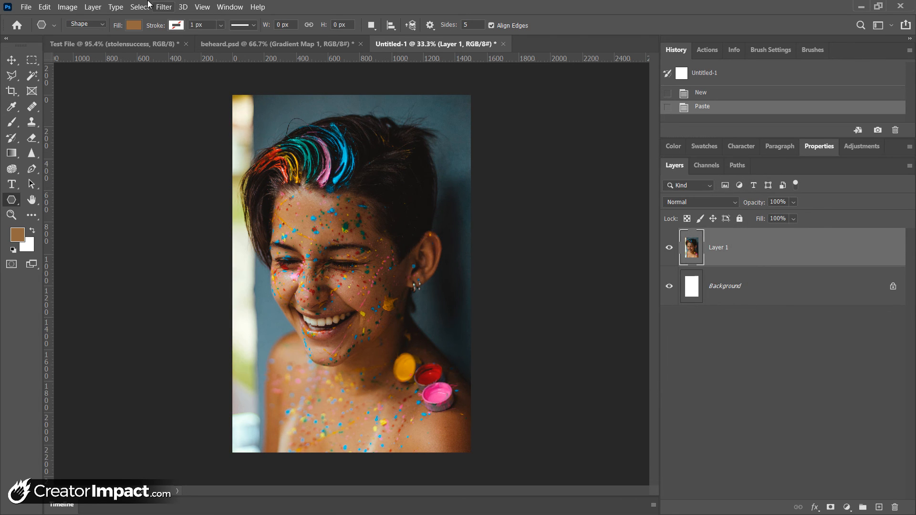
# Step: Try inverting the portrait layer's colors, and undo the inversion
pyautogui.click(67, 7)
pyautogui.moveTo(78, 41)
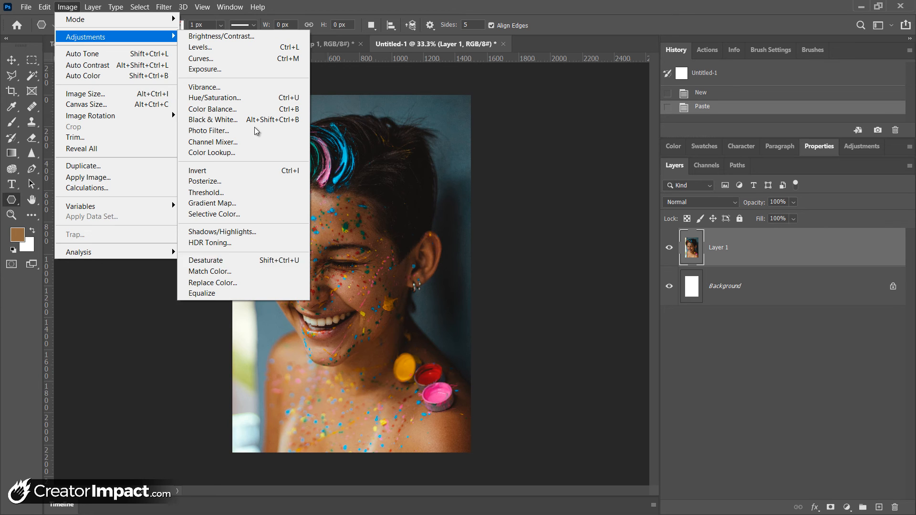
pyautogui.click(68, 7)
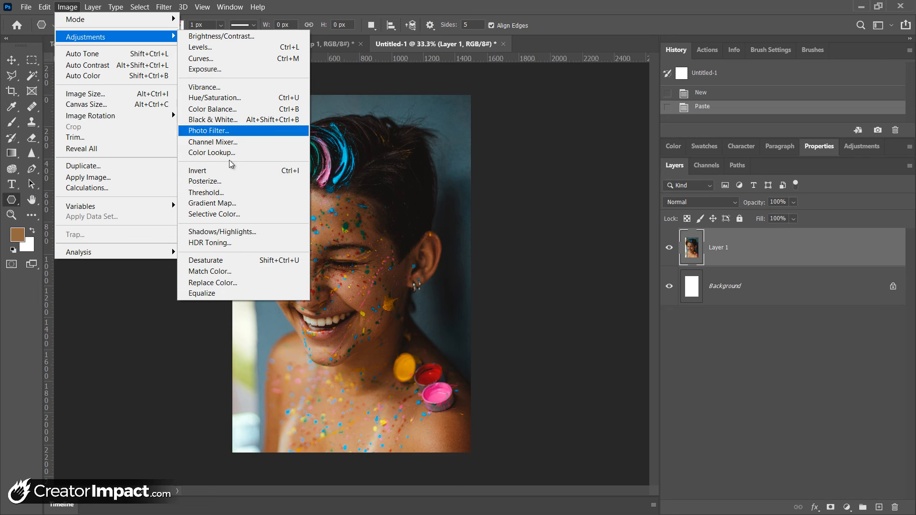
pyautogui.click(198, 171)
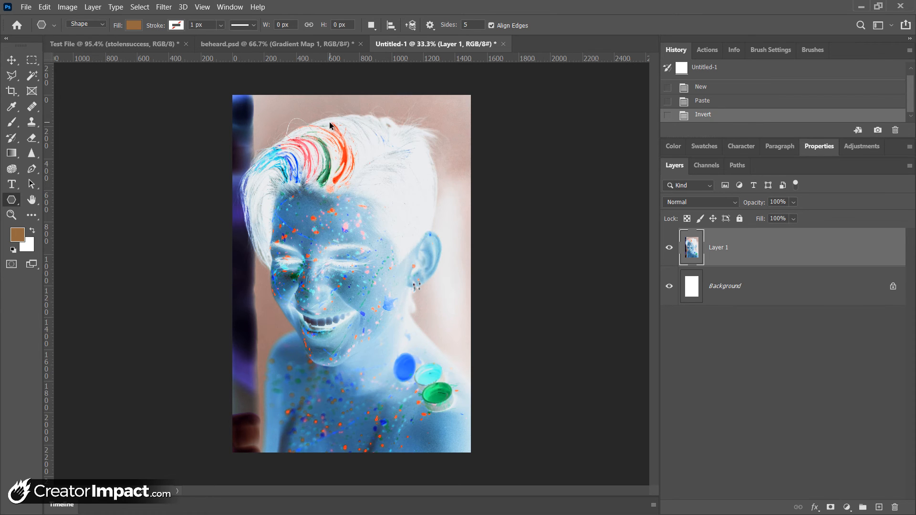
pyautogui.hotkey('ctrl', 'z')
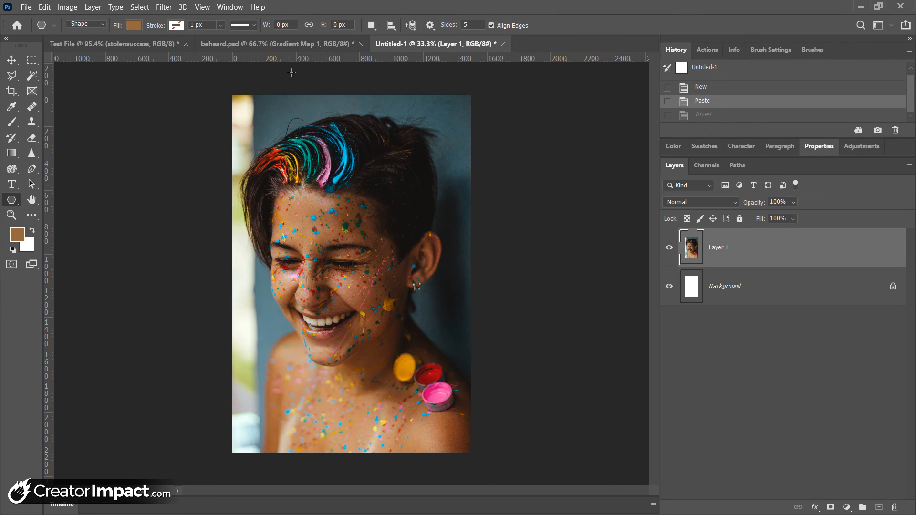
# Step: Apply Auto Contrast and Auto Color to the portrait layer
pyautogui.click(67, 6)
pyautogui.moveTo(94, 43)
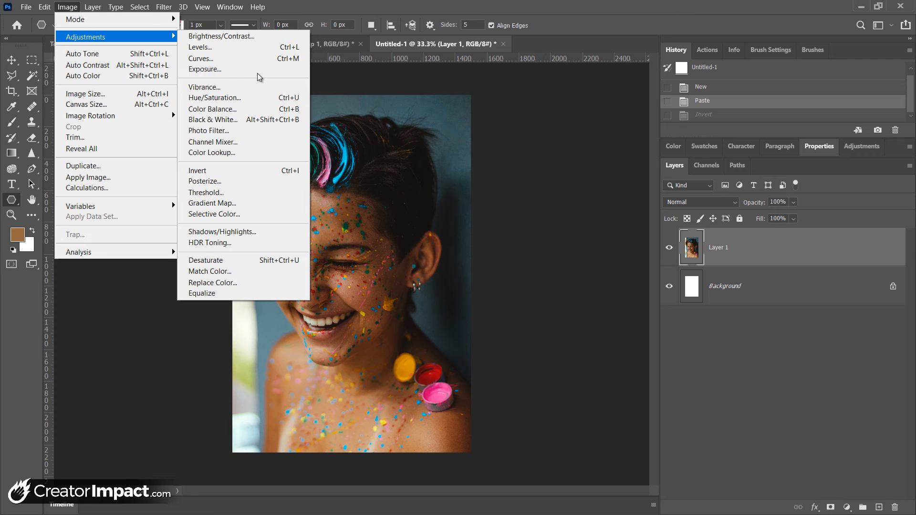
pyautogui.click(101, 65)
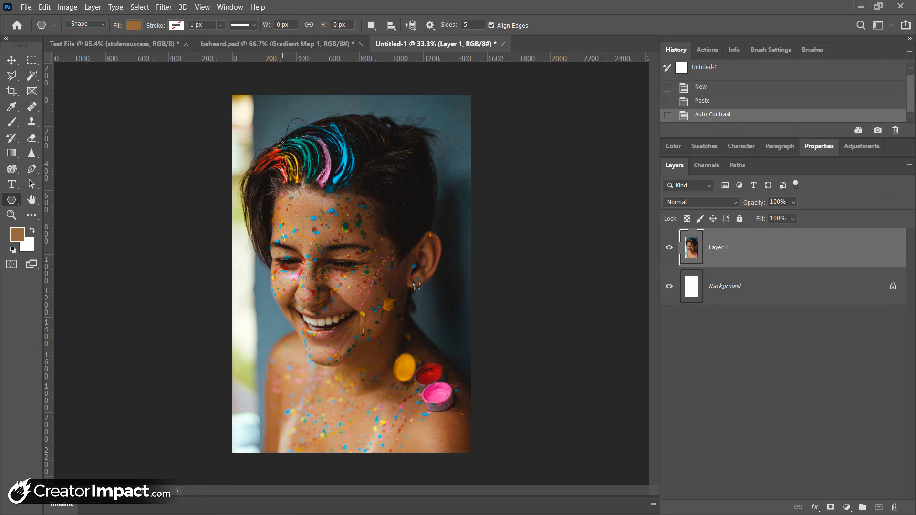
pyautogui.click(67, 7)
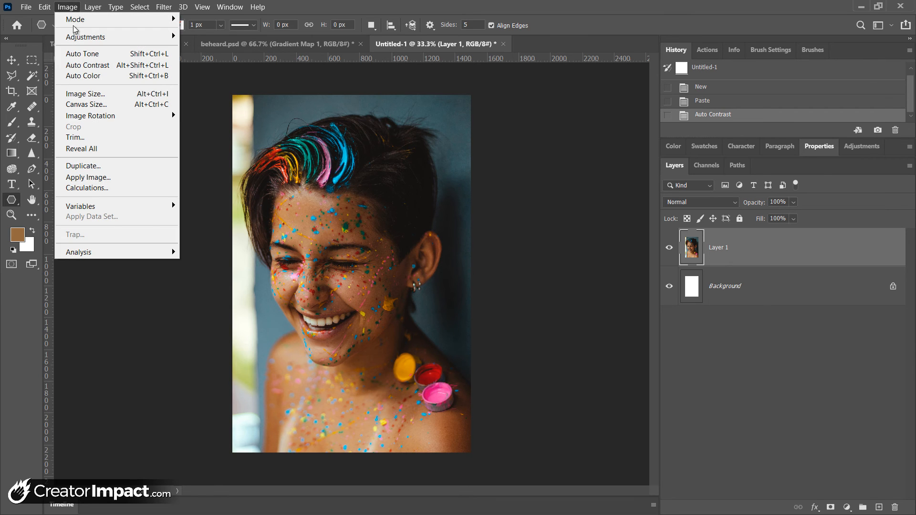
pyautogui.click(90, 75)
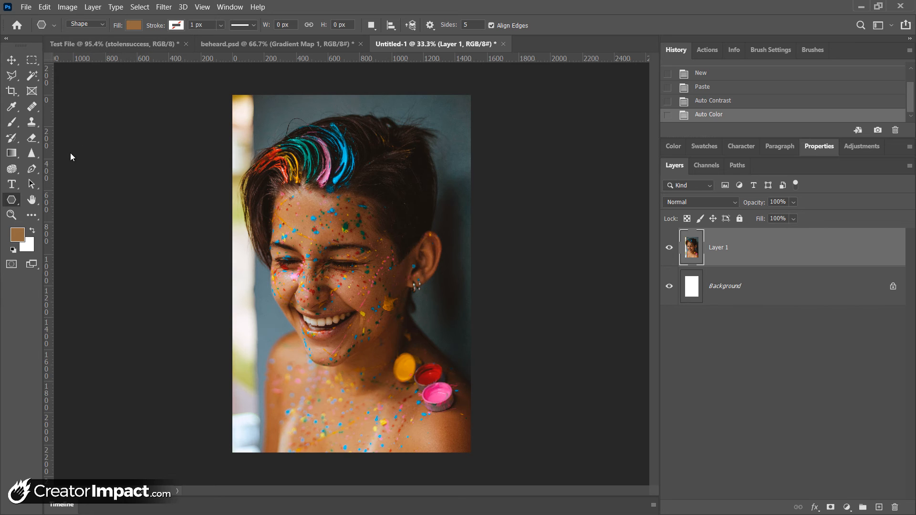
pyautogui.click(118, 8)
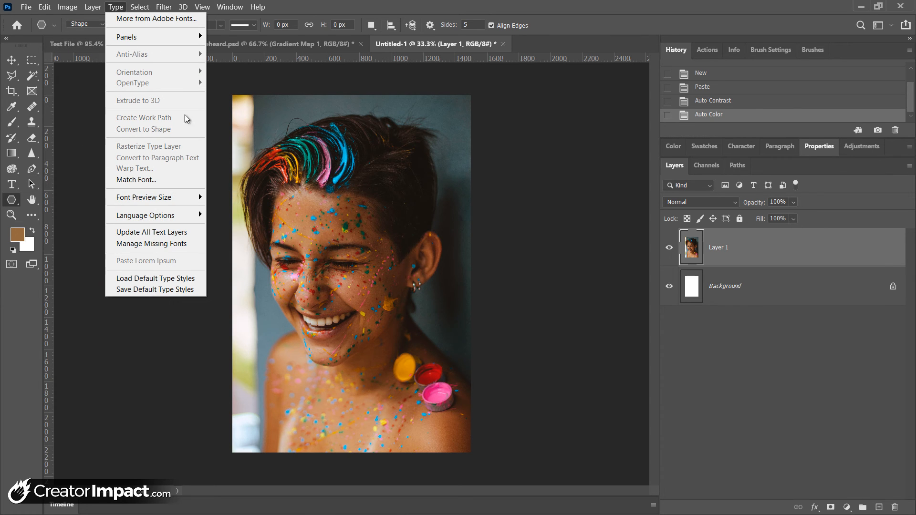
pyautogui.click(152, 8)
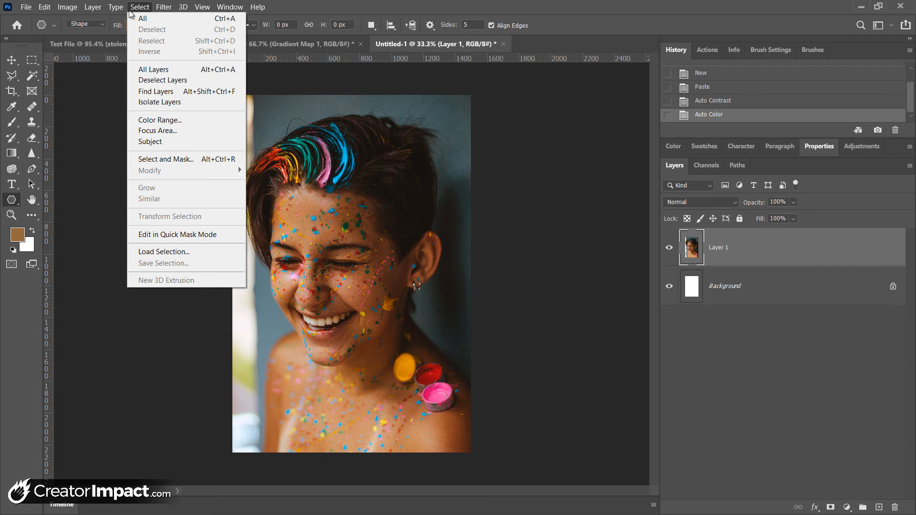
pyautogui.moveTo(116, 7)
pyautogui.click(160, 8)
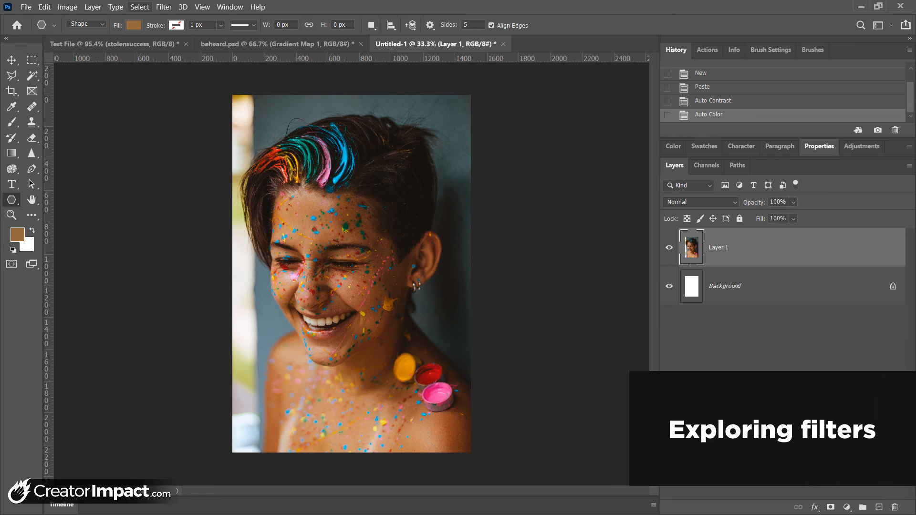
pyautogui.click(161, 7)
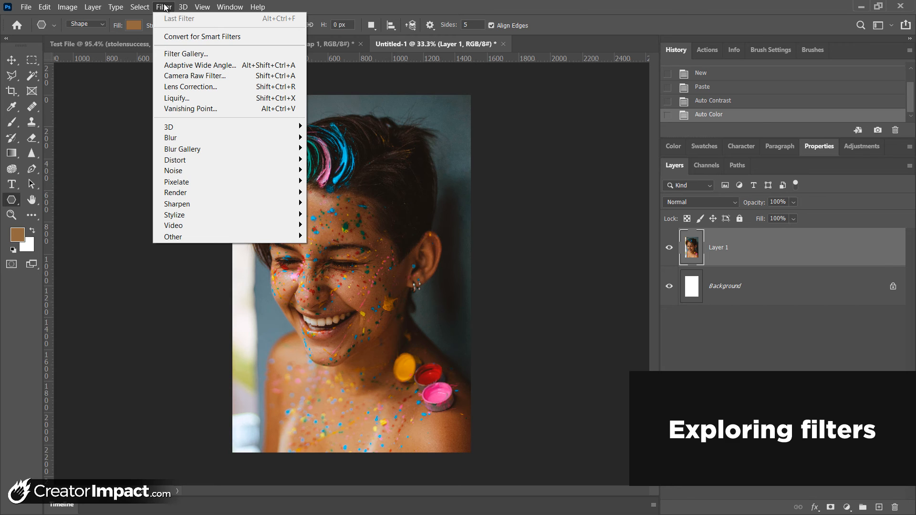
pyautogui.click(165, 7)
# Step: Try to generate a bump (height) map from the portrait layer with the 3D filter
pyautogui.click(164, 7)
pyautogui.moveTo(206, 128)
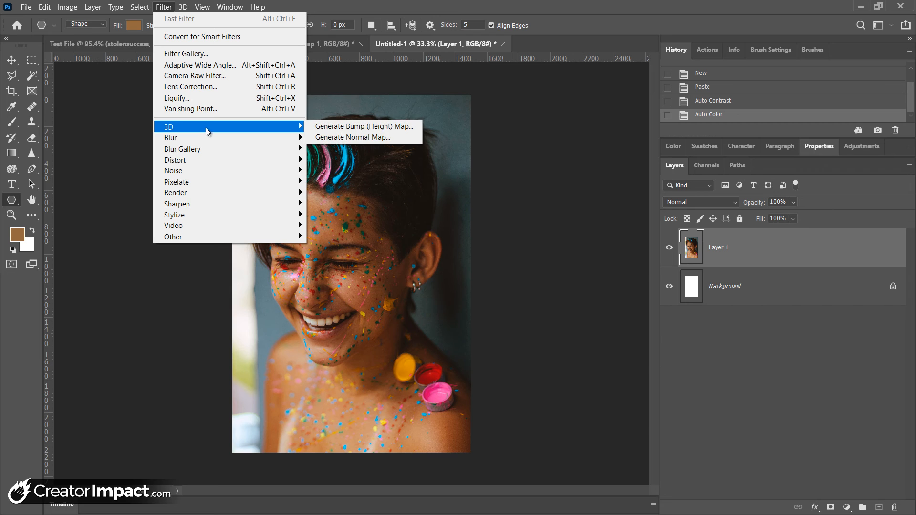
pyautogui.click(388, 127)
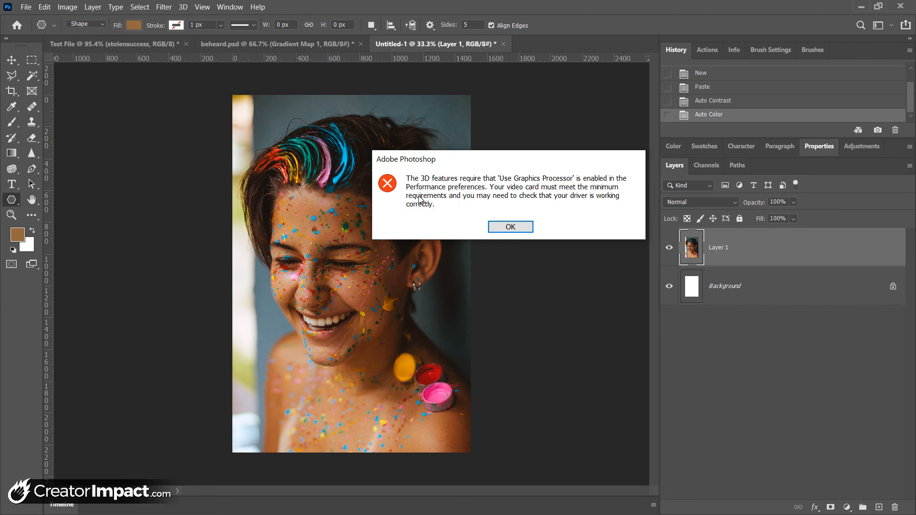
pyautogui.click(517, 229)
# Step: Try a Gaussian Blur with a radius of 30.4 pixels on the portrait layer, and cancel it
pyautogui.click(157, 7)
pyautogui.moveTo(197, 137)
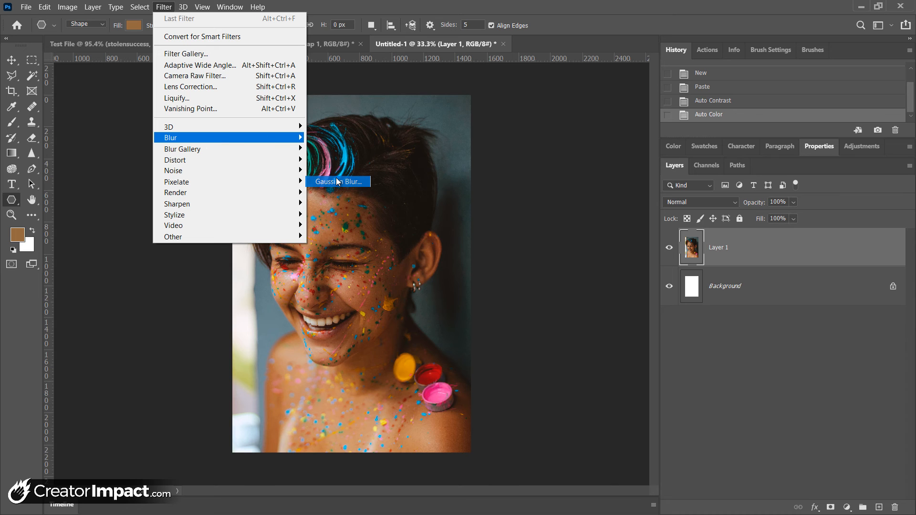
pyautogui.click(334, 182)
pyautogui.moveTo(599, 385); pyautogui.dragTo(577, 381)
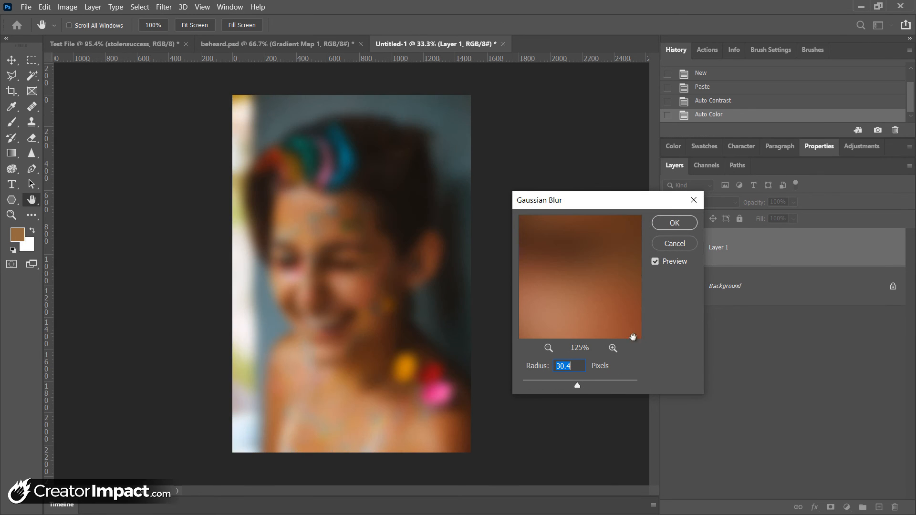
pyautogui.click(674, 244)
# Step: Try a 15 px Tilt-Shift blur with a horizontal focus band across the portrait's face, and undo it
pyautogui.click(164, 7)
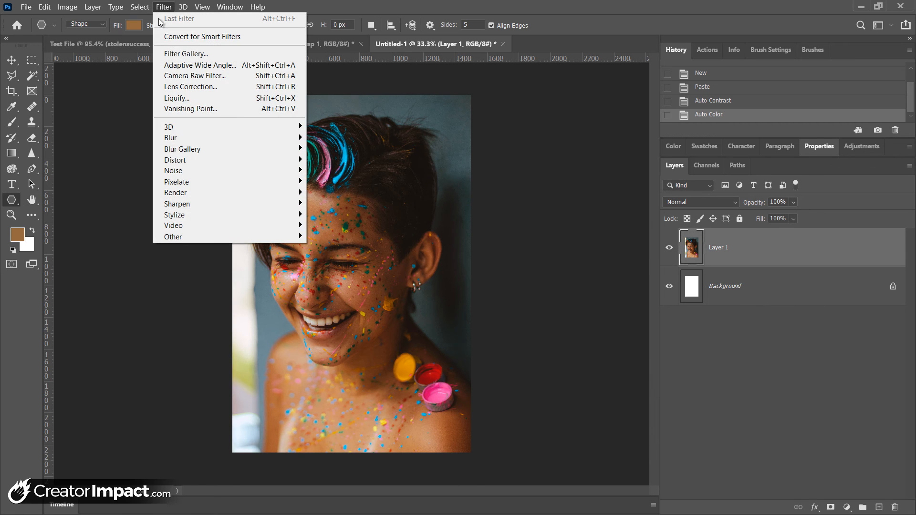
pyautogui.moveTo(183, 150)
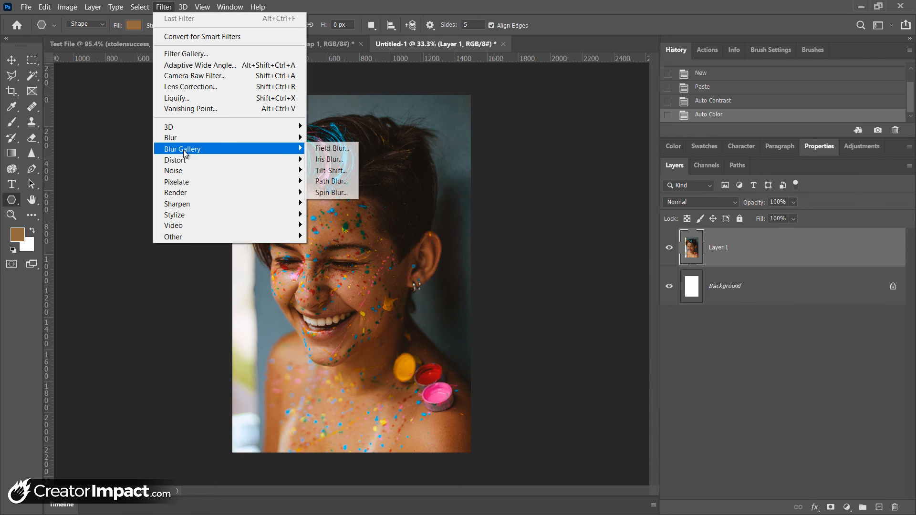
pyautogui.click(348, 172)
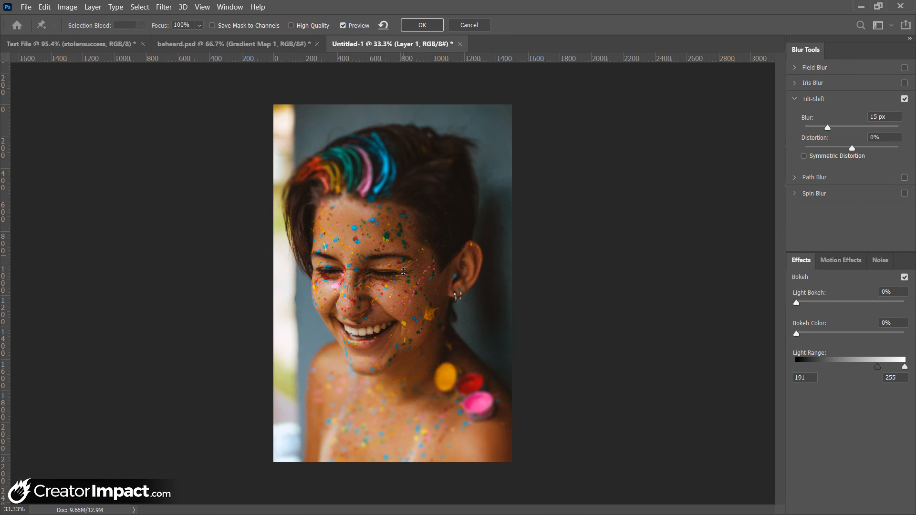
pyautogui.moveTo(405, 283); pyautogui.dragTo(406, 228)
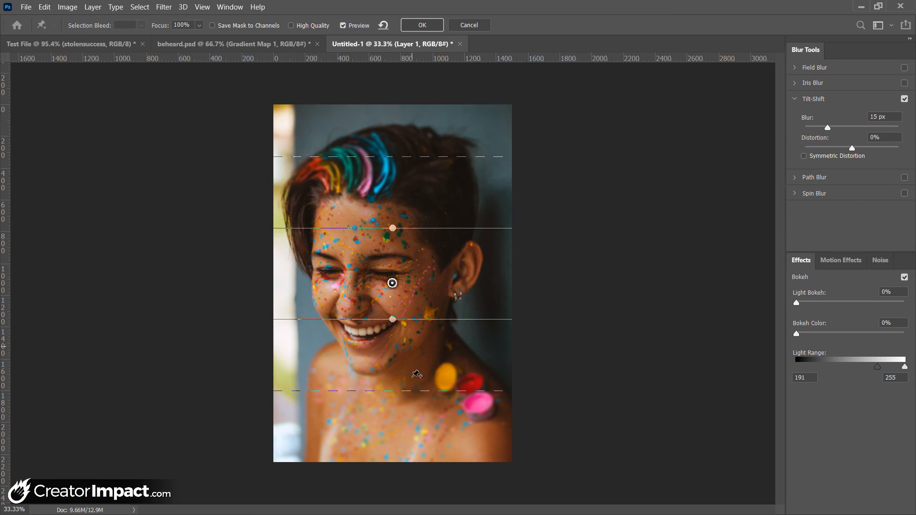
pyautogui.moveTo(409, 386); pyautogui.dragTo(408, 356)
pyautogui.press('Escape')
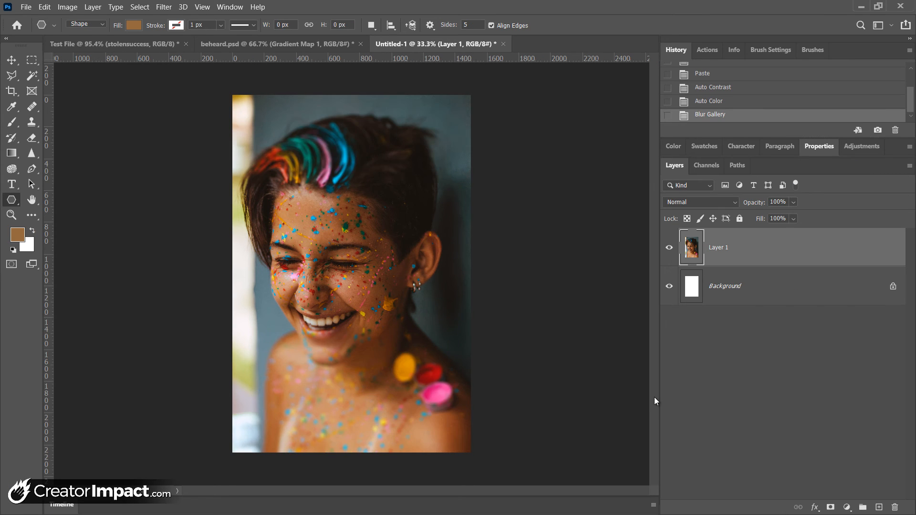
pyautogui.hotkey('ctrl', 'z')
# Step: Try the Displace filter on the portrait with ignore connection.psd as the displacement map, and undo it
pyautogui.click(163, 7)
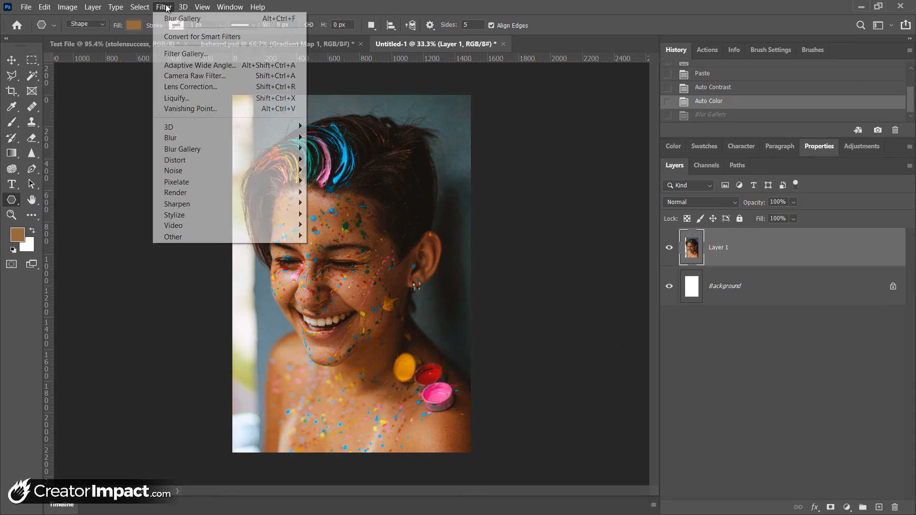
pyautogui.moveTo(189, 157)
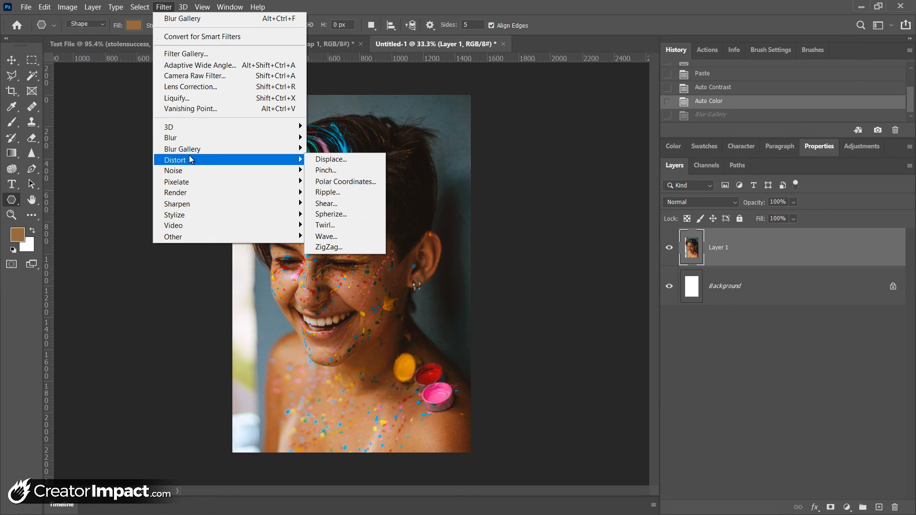
pyautogui.click(308, 157)
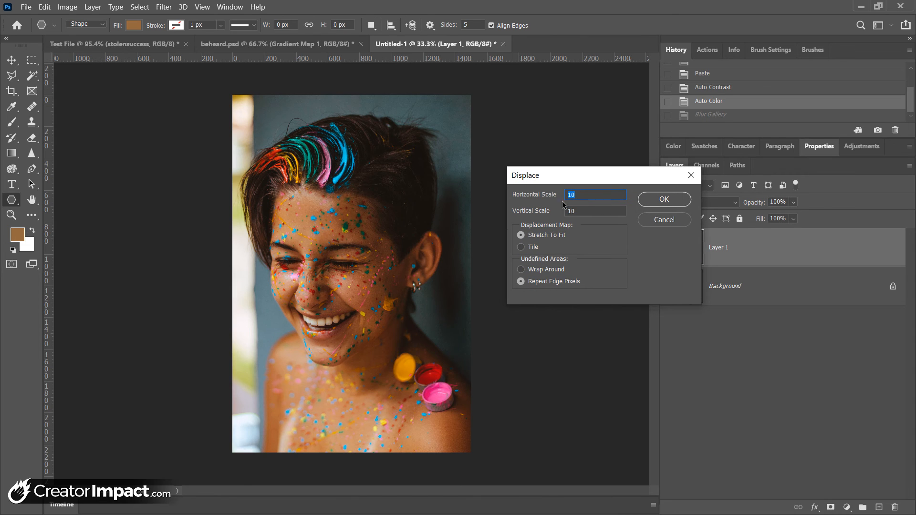
pyautogui.write('1')
pyautogui.click(587, 211)
pyautogui.write('0')
pyautogui.click(658, 203)
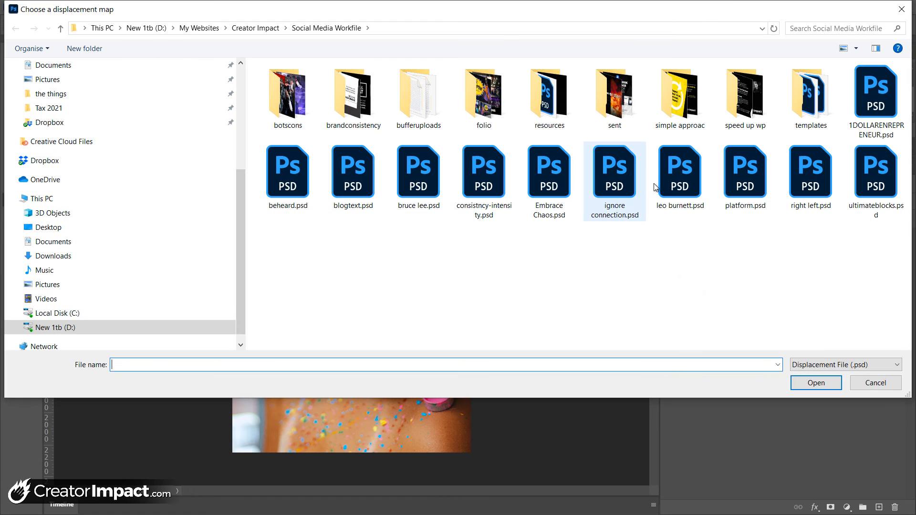
pyautogui.doubleClick(612, 199)
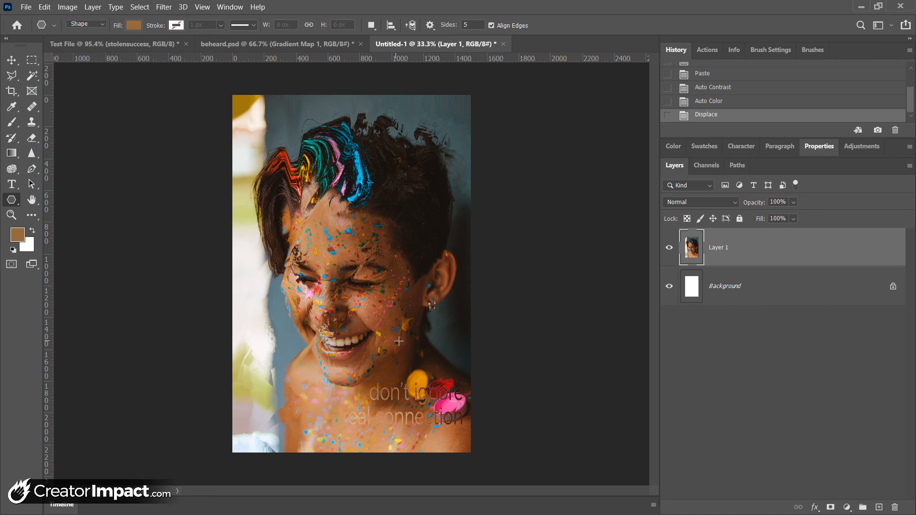
pyautogui.hotkey('ctrl', 'z')
# Step: Try the Ripple filter on the portrait layer with an amount of 975% and medium size, and undo it
pyautogui.click(164, 11)
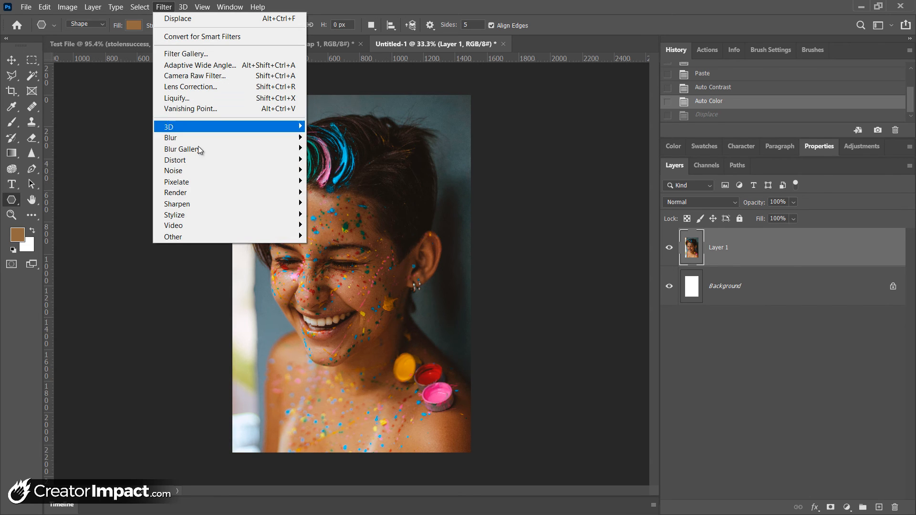
pyautogui.moveTo(199, 165)
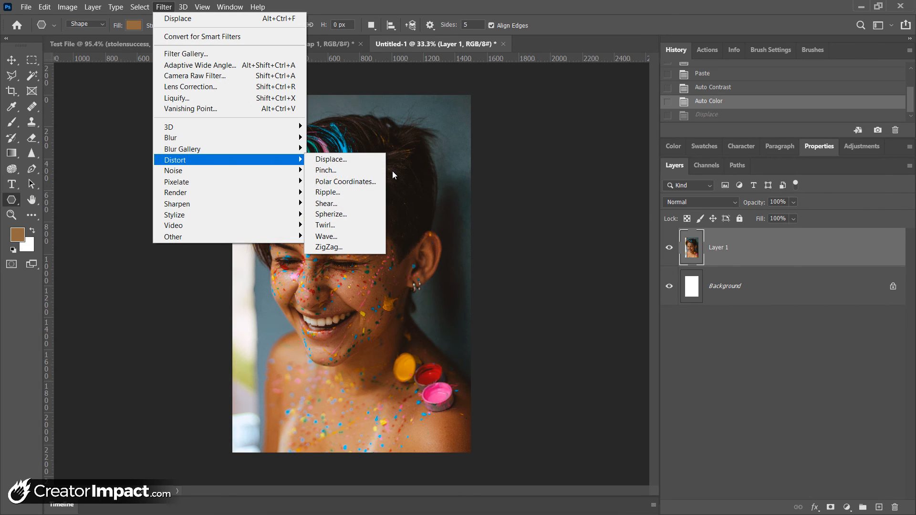
pyautogui.click(368, 194)
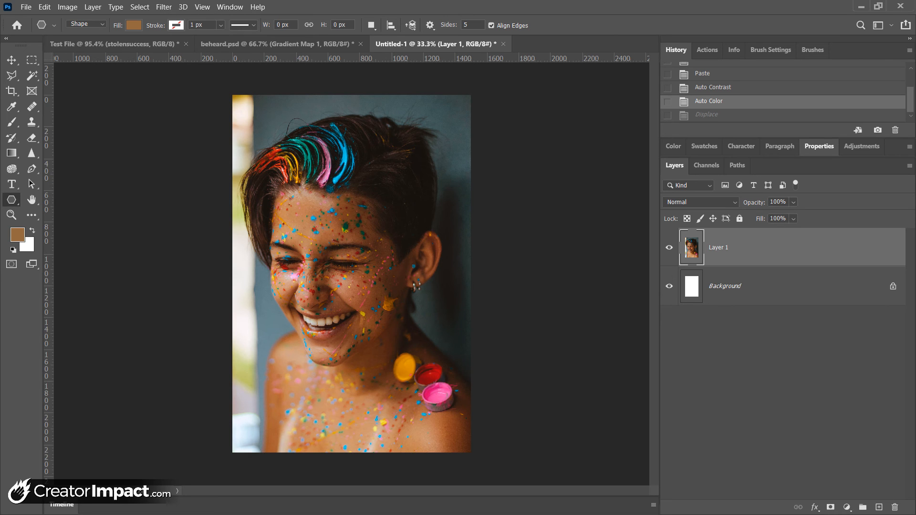
pyautogui.moveTo(0, 122); pyautogui.dragTo(511, 143)
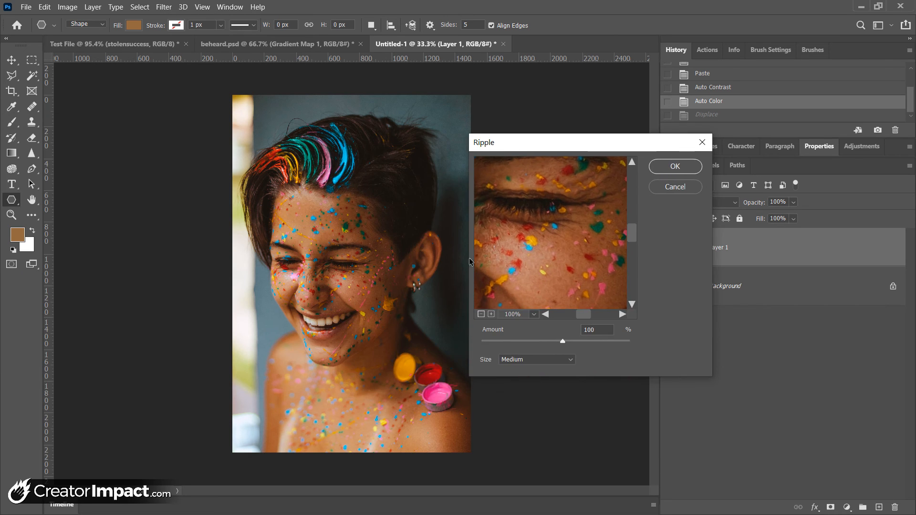
pyautogui.click(482, 315)
pyautogui.click(482, 314)
pyautogui.moveTo(563, 342); pyautogui.dragTo(627, 345)
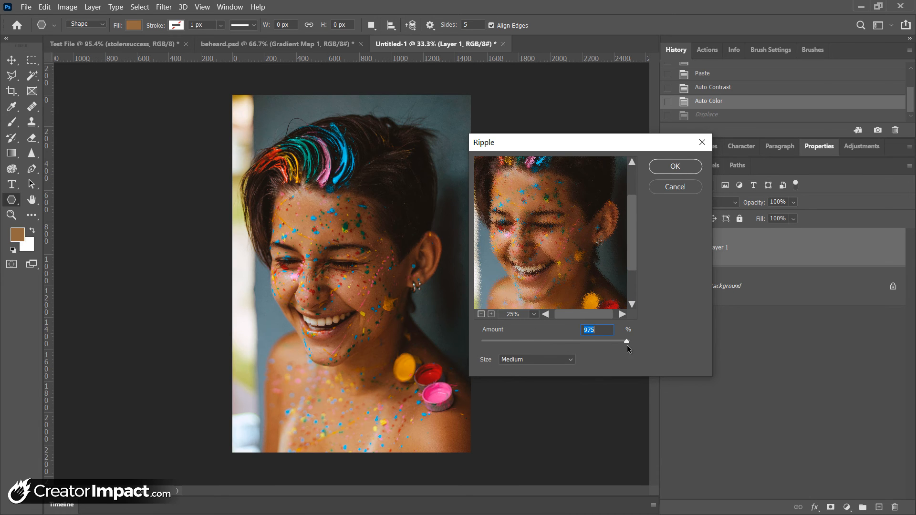
pyautogui.click(492, 313)
pyautogui.click(491, 312)
pyautogui.click(491, 312)
pyautogui.click(492, 312)
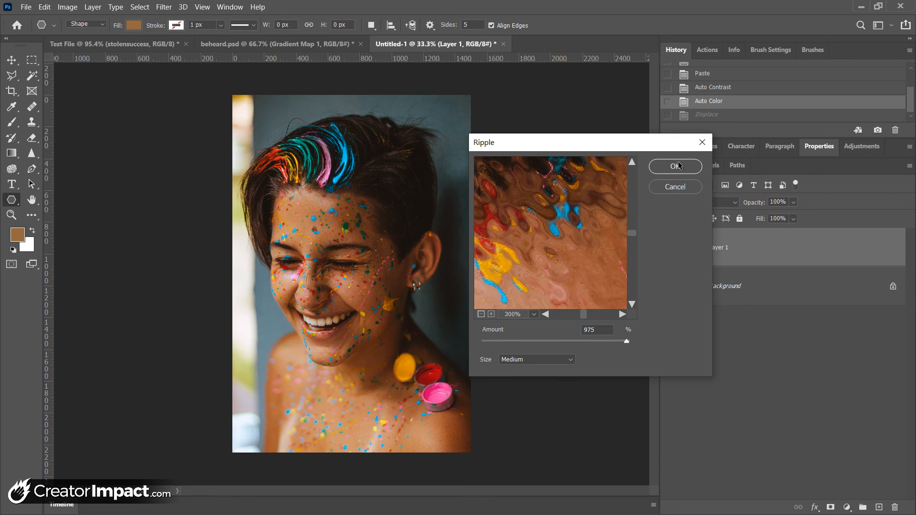
pyautogui.click(676, 166)
pyautogui.hotkey('ctrl', 'z')
# Step: Try the Twirl filter on the portrait layer with its angle raised above 50°, and undo it
pyautogui.click(147, 8)
pyautogui.moveTo(160, 7)
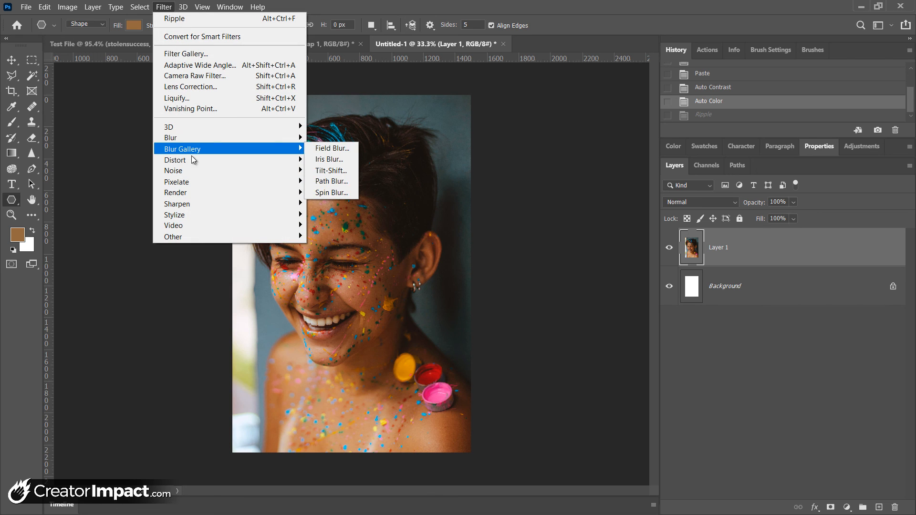
pyautogui.moveTo(193, 163)
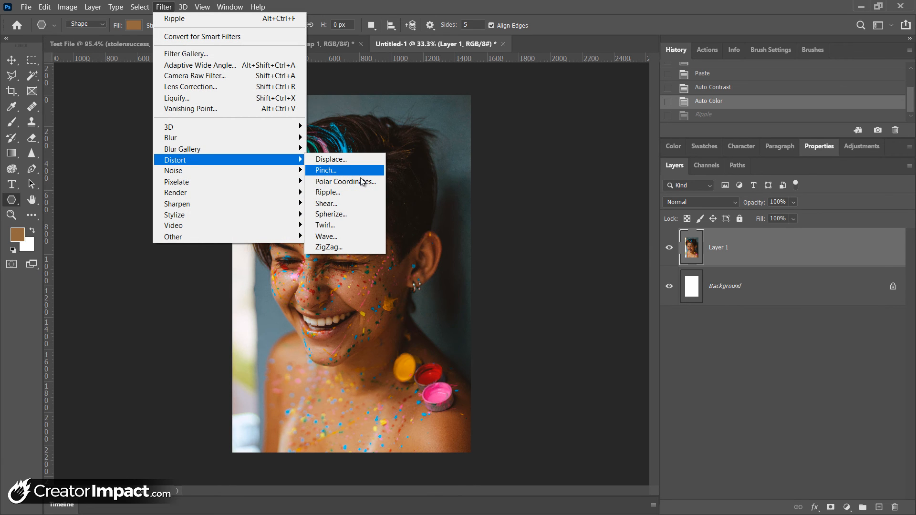
pyautogui.click(351, 225)
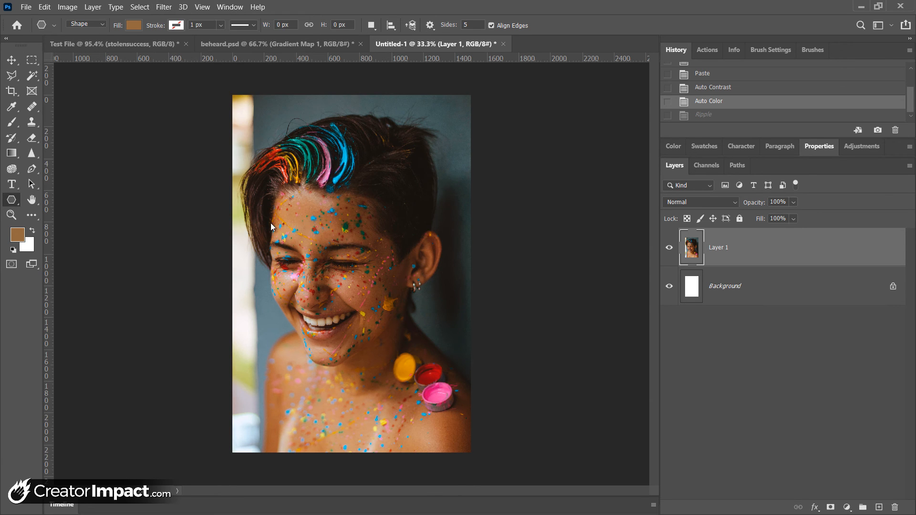
pyautogui.moveTo(458, 164); pyautogui.dragTo(651, 149)
pyautogui.click(482, 319)
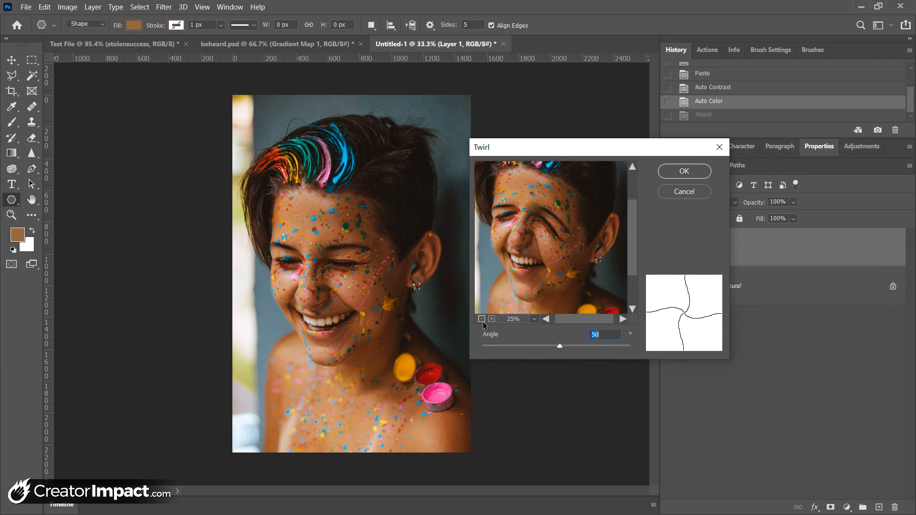
pyautogui.click(482, 319)
pyautogui.click(492, 319)
pyautogui.click(491, 319)
pyautogui.moveTo(560, 345)
pyautogui.mouseDown()
pyautogui.moveTo(625, 347)
pyautogui.moveTo(572, 345)
pyautogui.mouseUp()
pyautogui.click(683, 173)
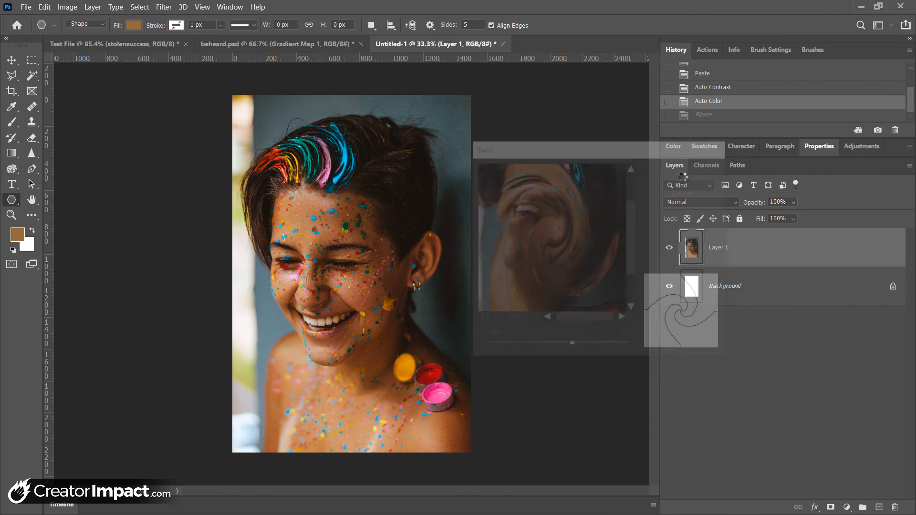
pyautogui.hotkey('ctrl', 'z')
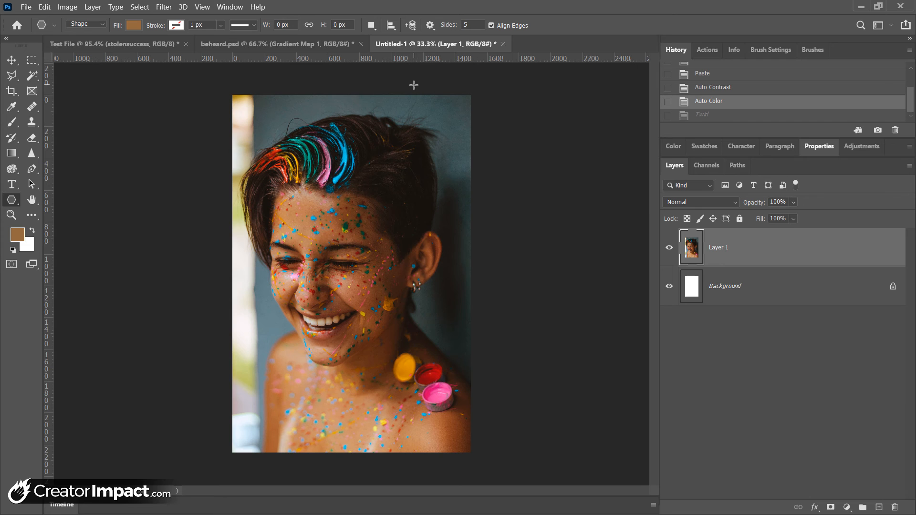
# Step: Try the Diffuse filter in Anisotropic mode on the portrait layer, and cancel it
pyautogui.click(165, 7)
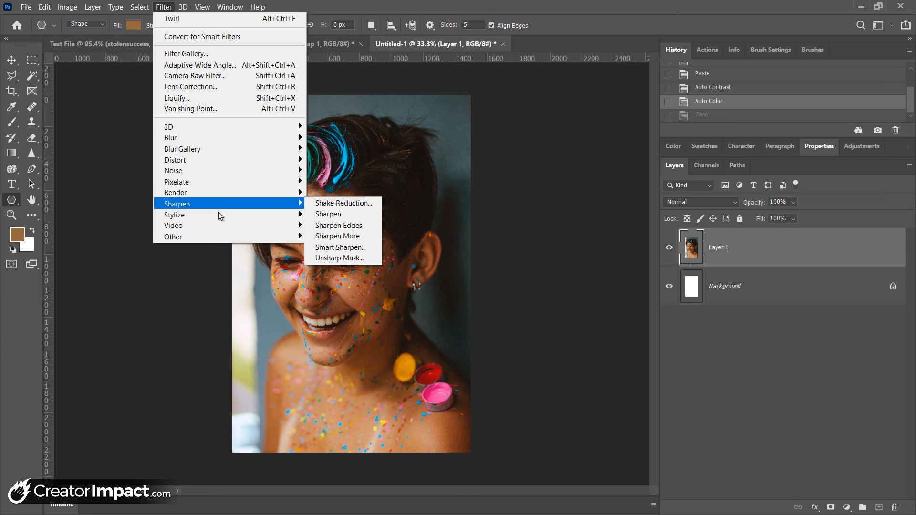
pyautogui.moveTo(219, 215)
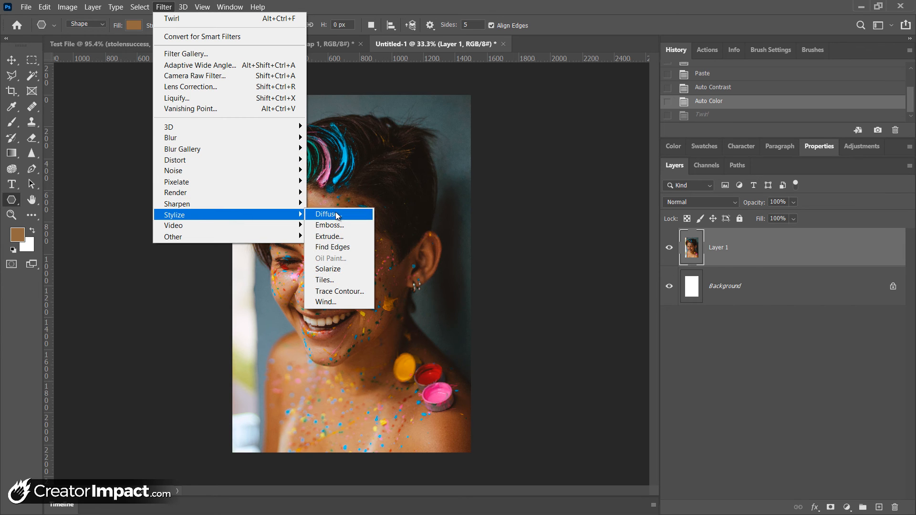
pyautogui.click(336, 214)
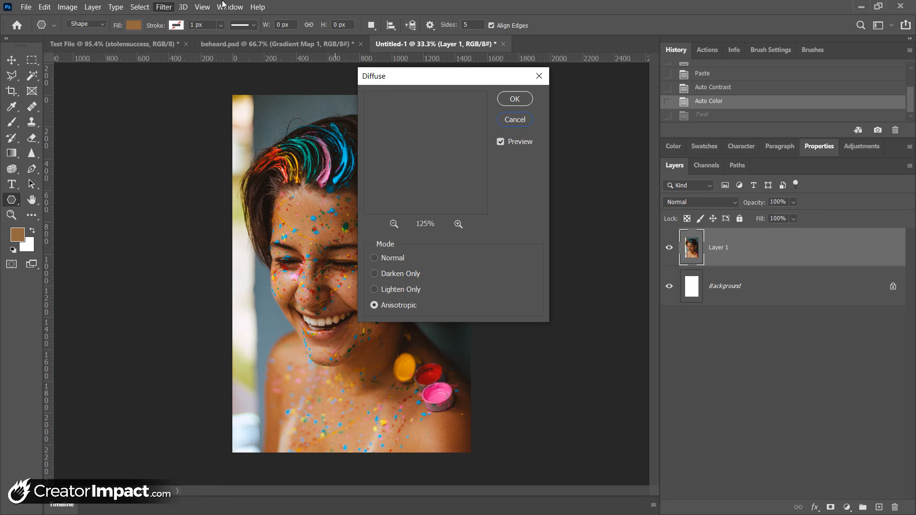
pyautogui.click(517, 123)
pyautogui.click(517, 124)
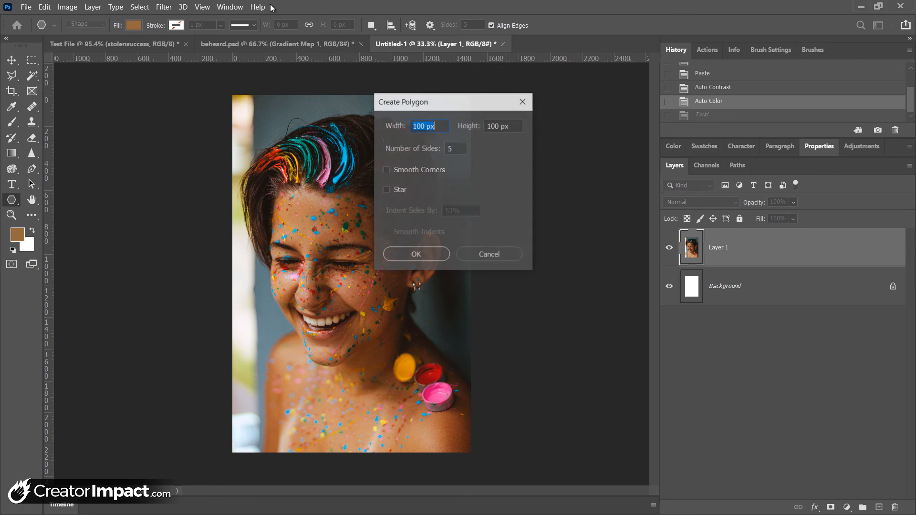
pyautogui.press('Escape')
# Step: Try rendering Clouds over the portrait layer, and undo it
pyautogui.click(164, 7)
pyautogui.moveTo(218, 200)
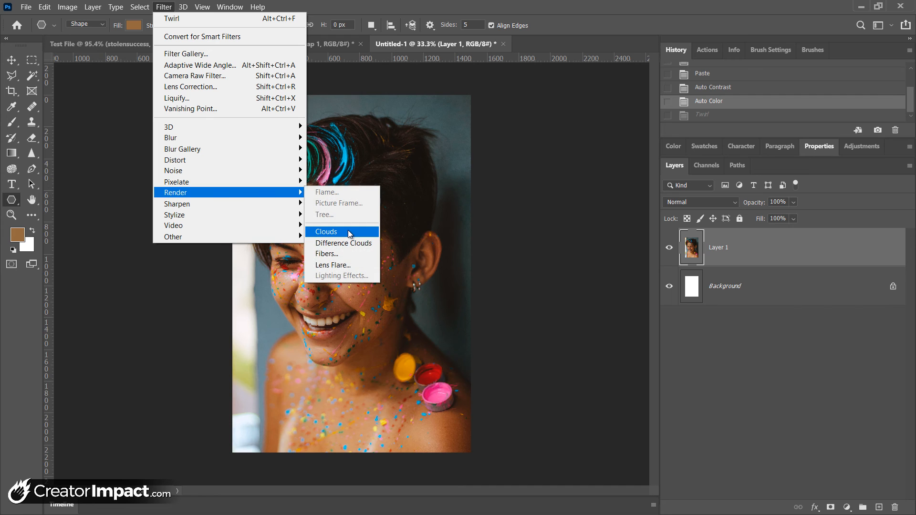
pyautogui.click(348, 230)
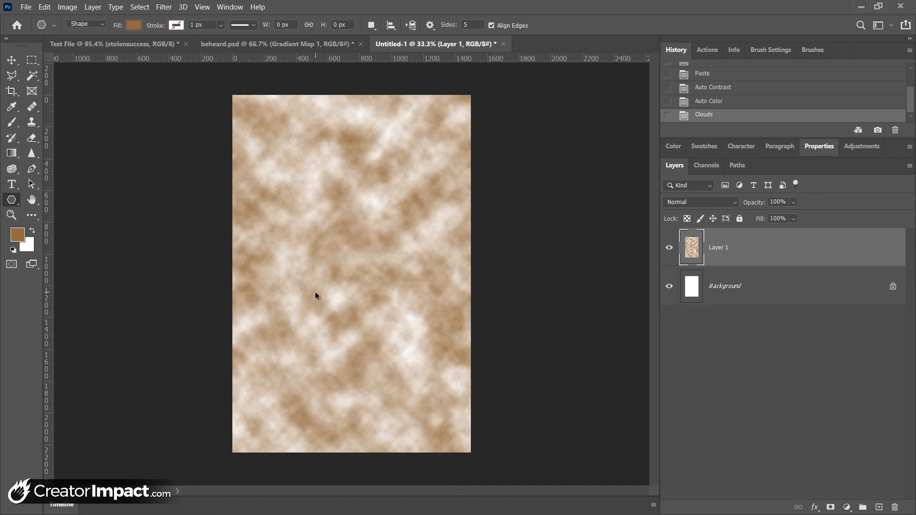
pyautogui.hotkey('ctrl', 'z')
# Step: Try the Mosaic filter on the whole portrait with a cell size of 48 square, and cancel it
pyautogui.click(170, 7)
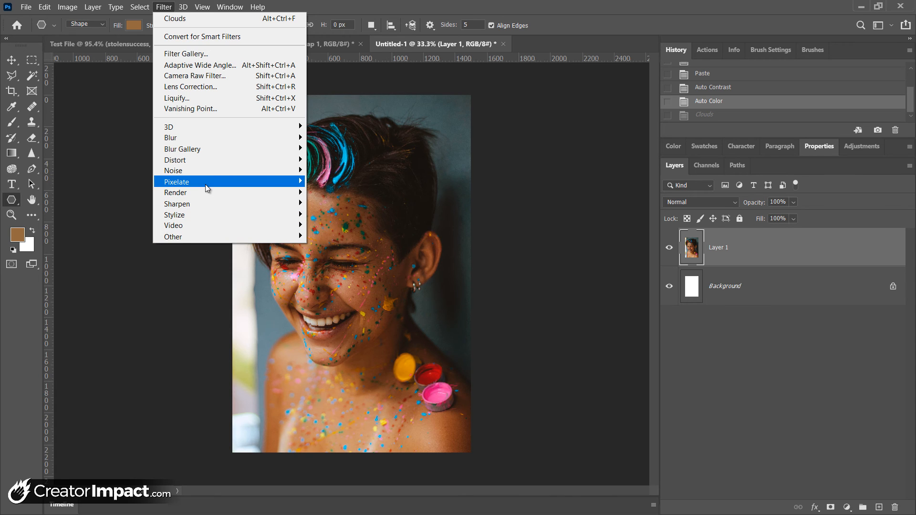
pyautogui.moveTo(208, 187)
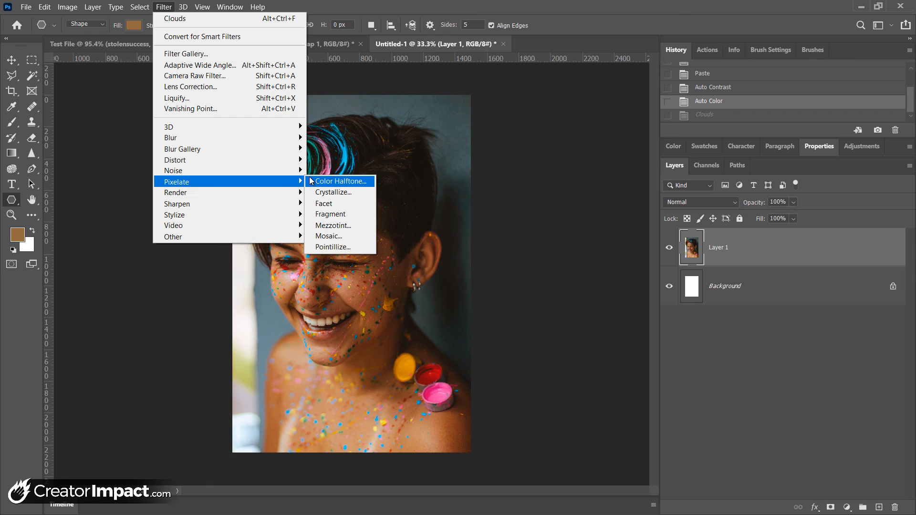
pyautogui.click(329, 236)
pyautogui.moveTo(370, 280); pyautogui.dragTo(392, 279)
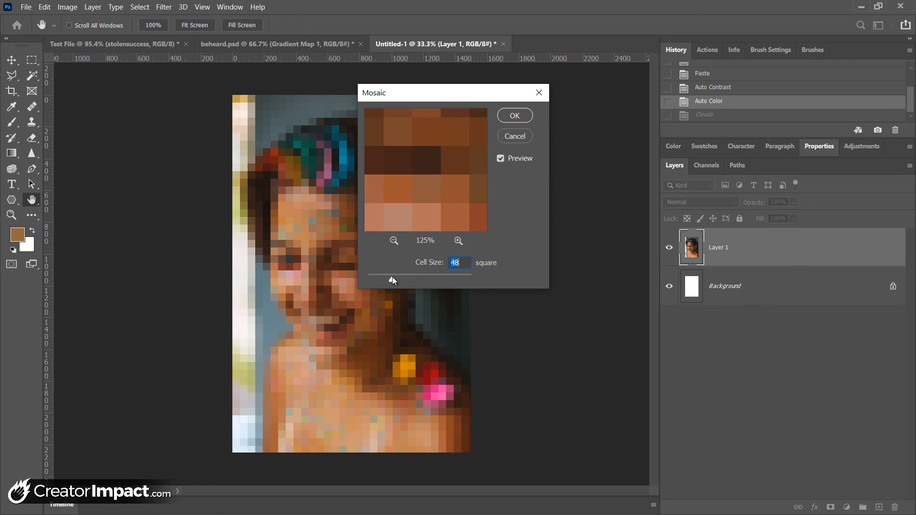
pyautogui.click(515, 136)
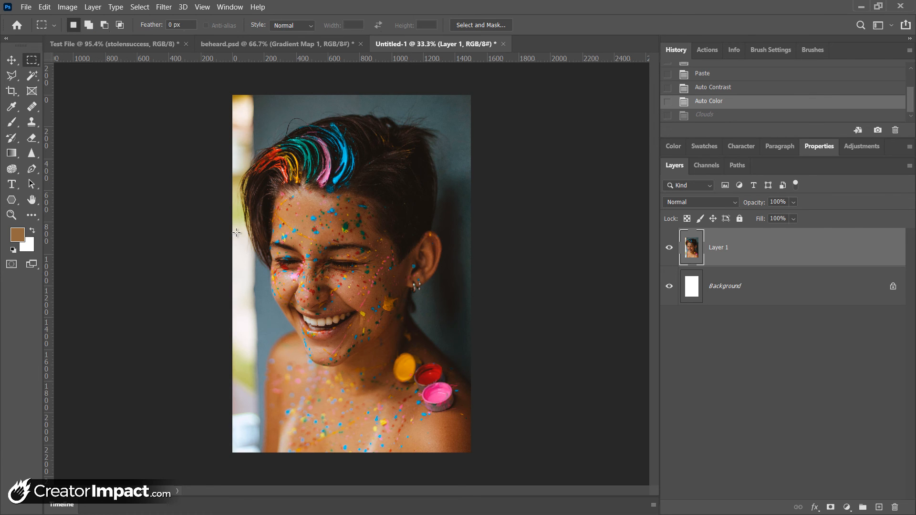
# Step: Try the Mosaic filter on a rectangular selection around the face, undo it and clear the selection
pyautogui.moveTo(260, 166); pyautogui.dragTo(409, 361)
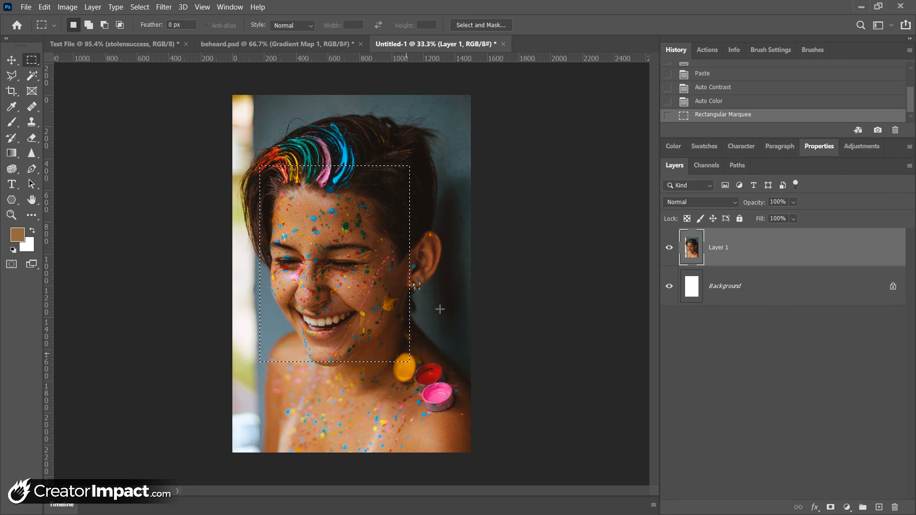
pyautogui.click(164, 6)
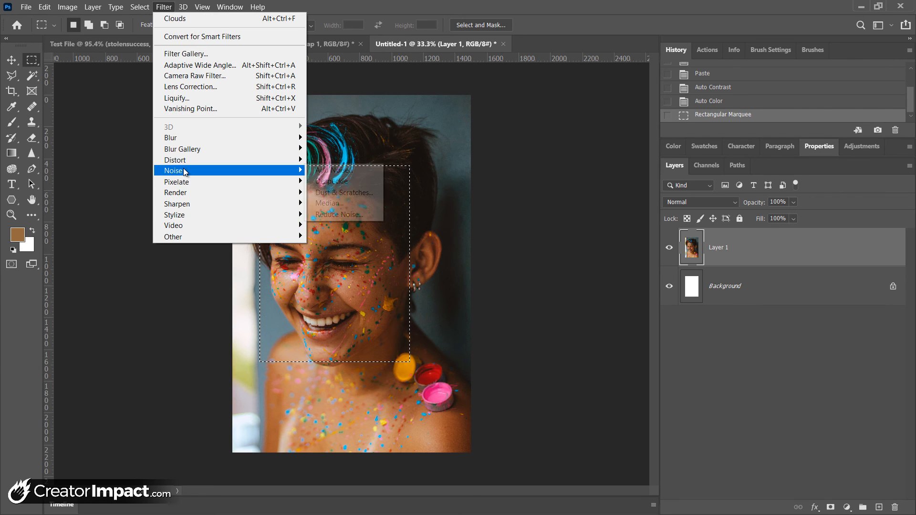
pyautogui.moveTo(226, 182)
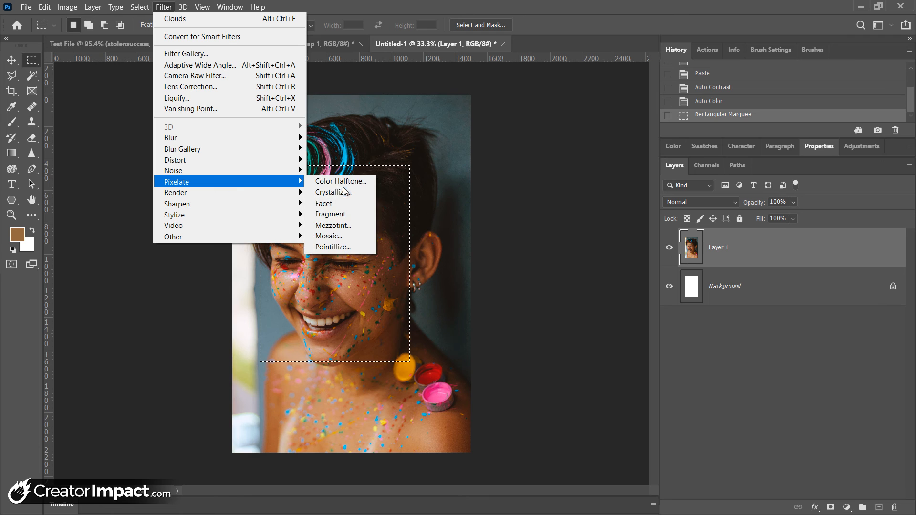
pyautogui.click(334, 237)
pyautogui.click(389, 278)
pyautogui.click(515, 115)
pyautogui.hotkey('ctrl', 'd')
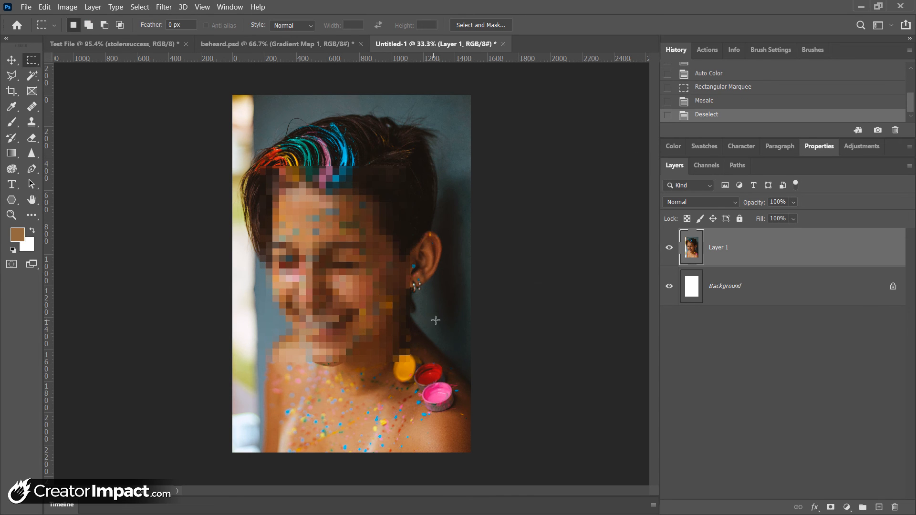
pyautogui.hotkey('ctrl', 'z')
pyautogui.hotkey('ctrl', 'z')
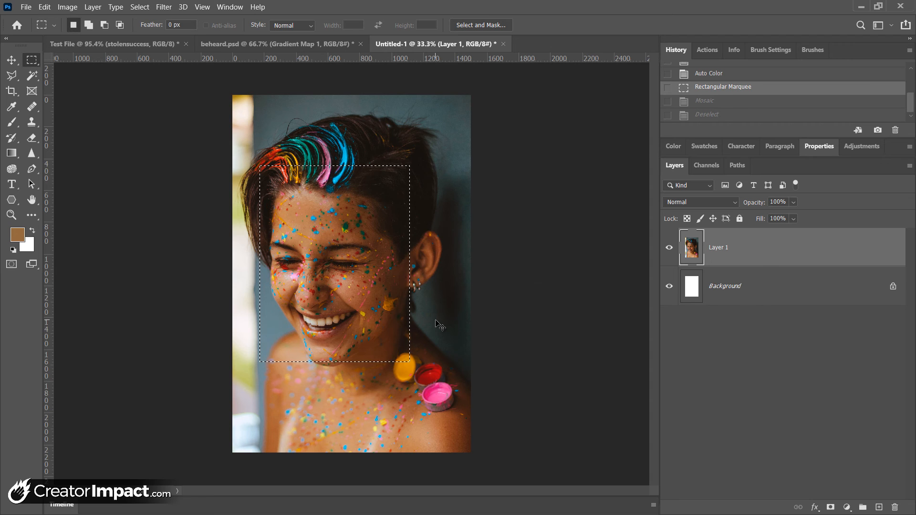
pyautogui.hotkey('ctrl', 'd')
pyautogui.click(164, 7)
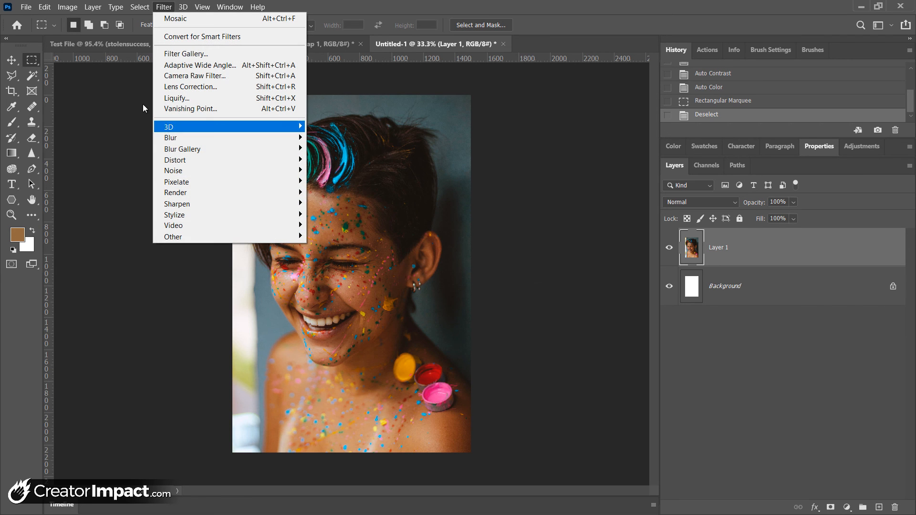
pyautogui.moveTo(196, 181)
pyautogui.moveTo(221, 214)
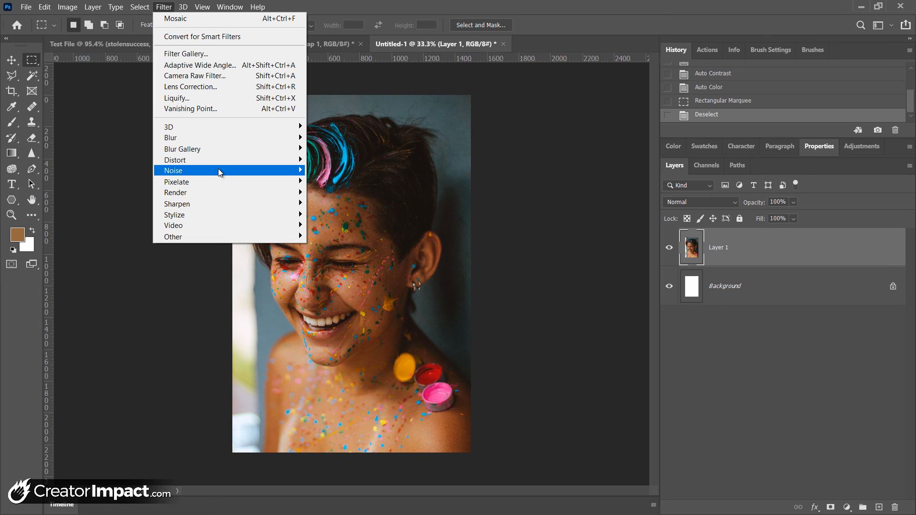
pyautogui.moveTo(219, 168)
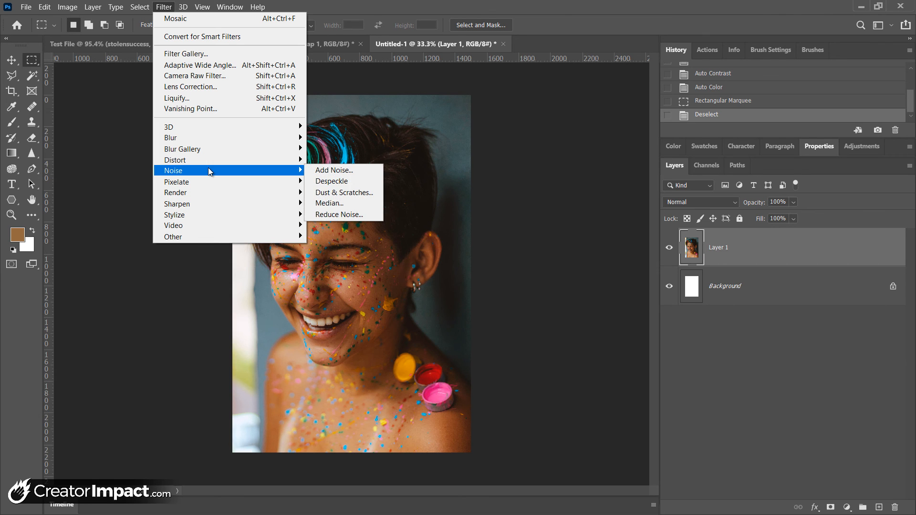
pyautogui.click(583, 3)
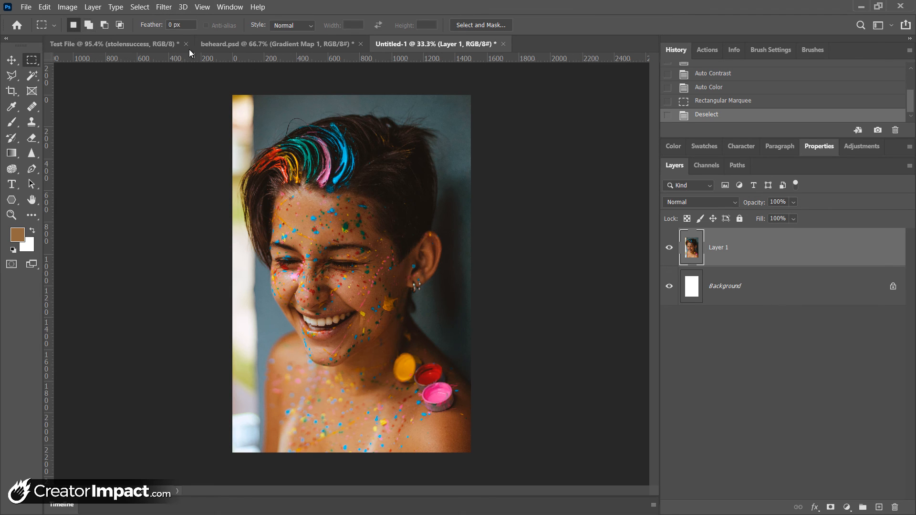
pyautogui.click(168, 8)
pyautogui.click(168, 8)
pyautogui.click(184, 8)
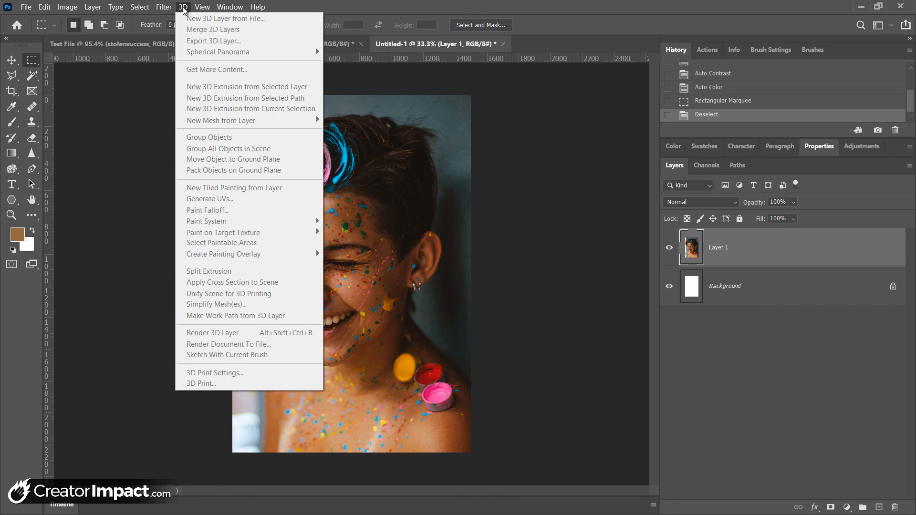
# Step: Turn on Proof Colors to preview the portrait document in CMYK
pyautogui.moveTo(196, 9)
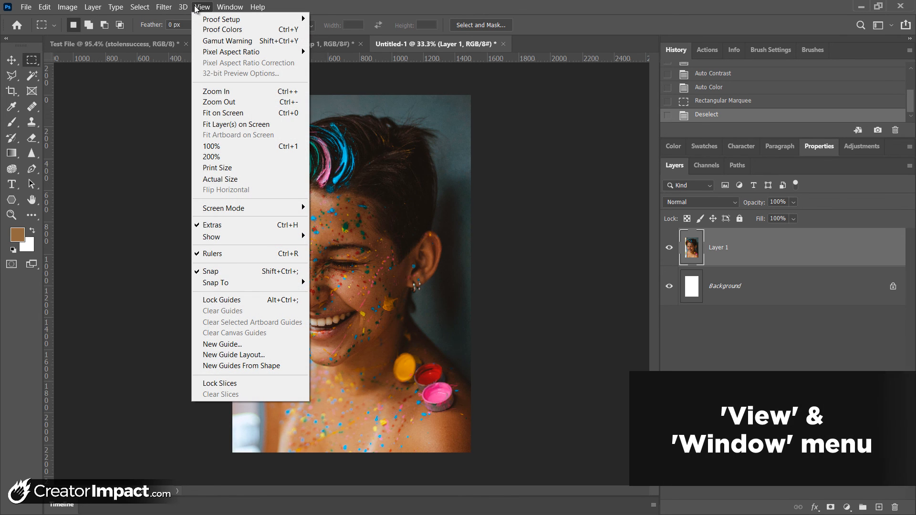
pyautogui.click(196, 9)
pyautogui.click(203, 8)
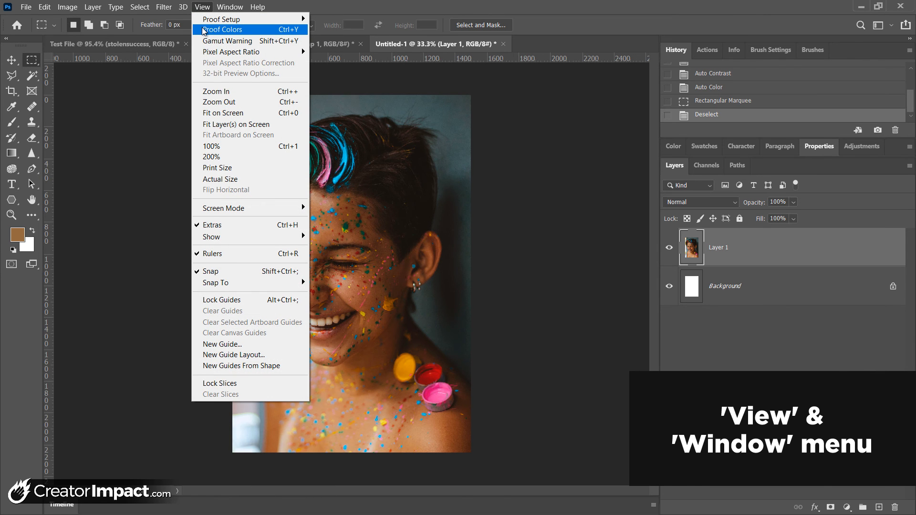
pyautogui.click(210, 31)
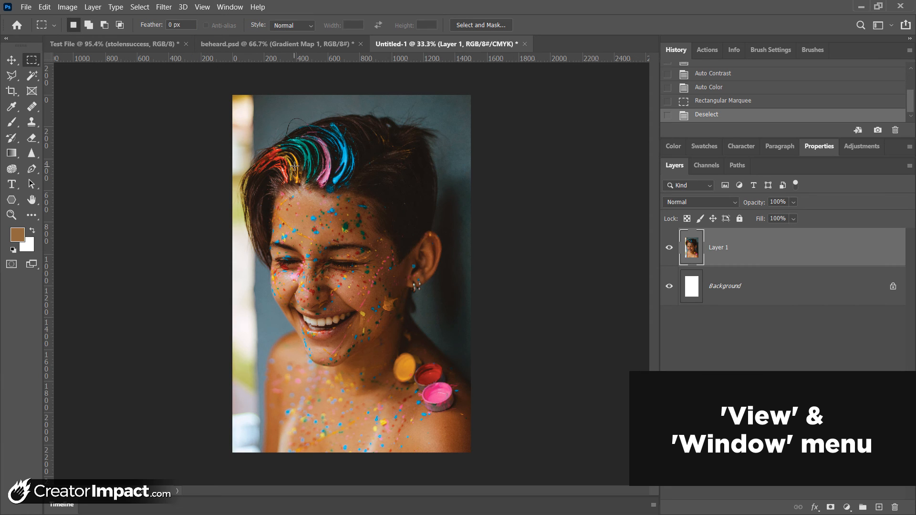
# Step: Turn off the Proof Colors preview and fit the whole portrait document on screen
pyautogui.click(203, 7)
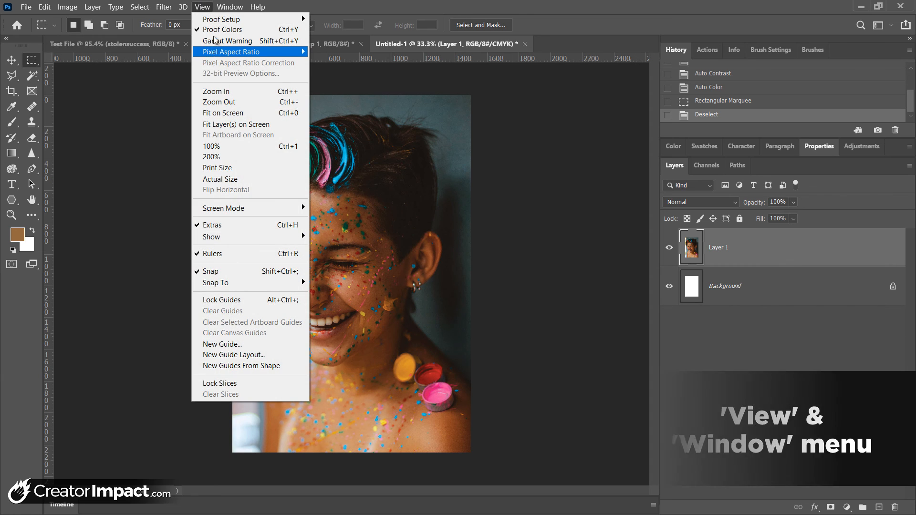
pyautogui.click(215, 30)
pyautogui.click(203, 6)
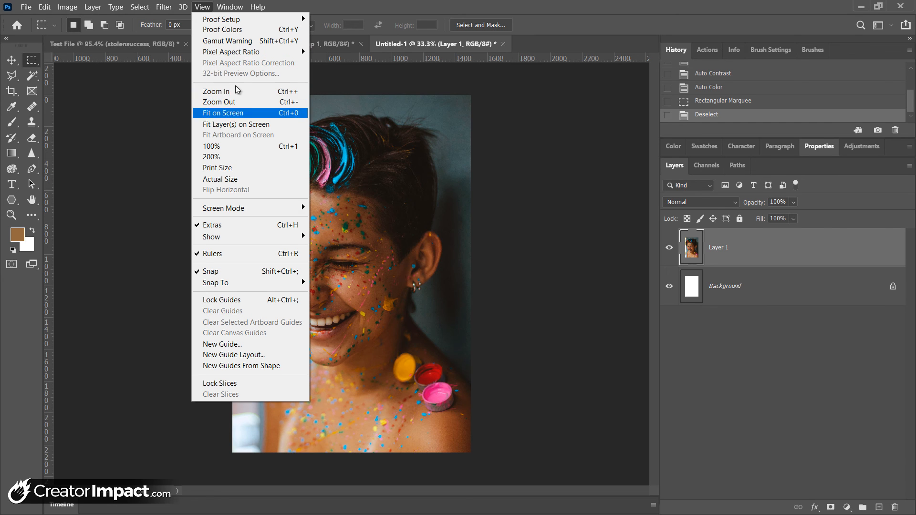
pyautogui.click(236, 114)
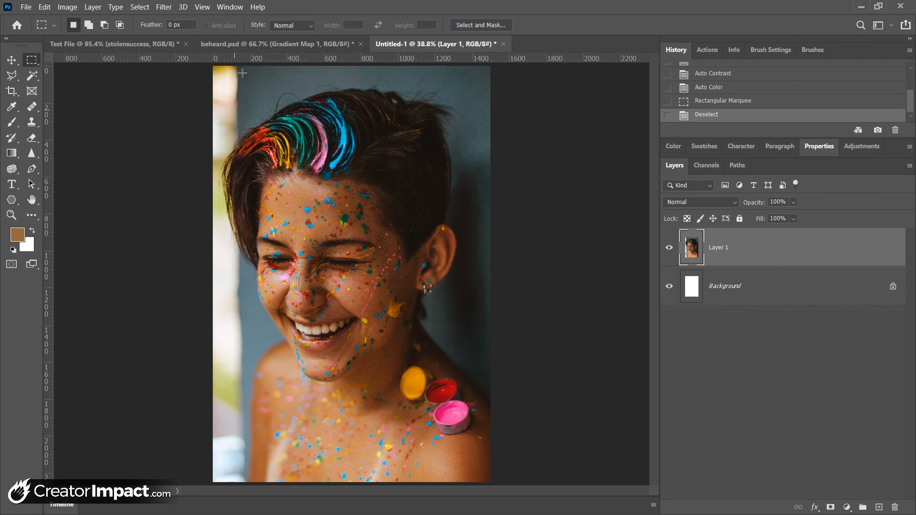
# Step: Try duplicating the portrait layer, undo the copy, and add a new empty layer above it
pyautogui.click(202, 7)
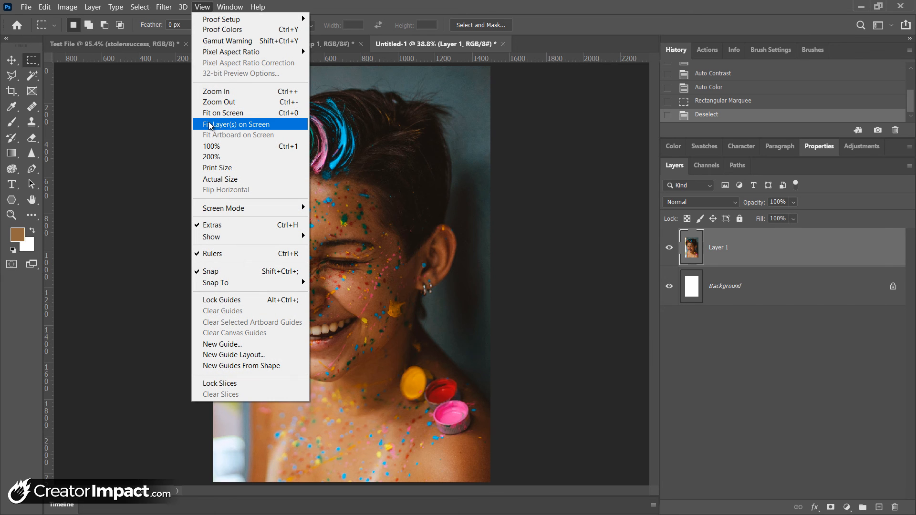
pyautogui.click(730, 253)
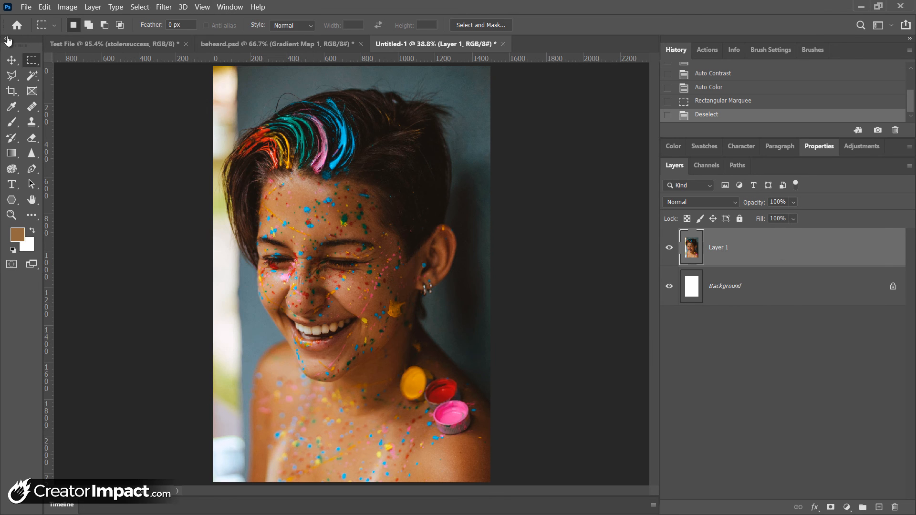
pyautogui.moveTo(813, 311); pyautogui.dragTo(879, 508)
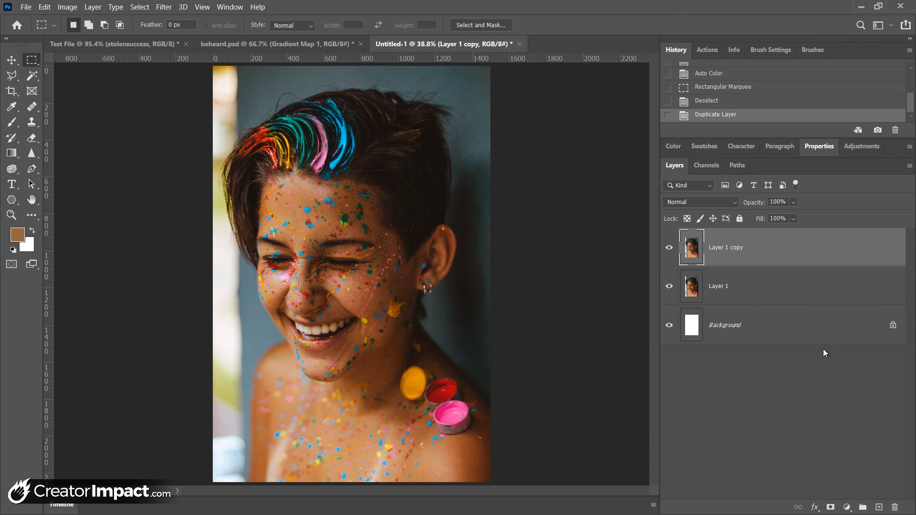
pyautogui.hotkey('ctrl', 'z')
pyautogui.click(880, 508)
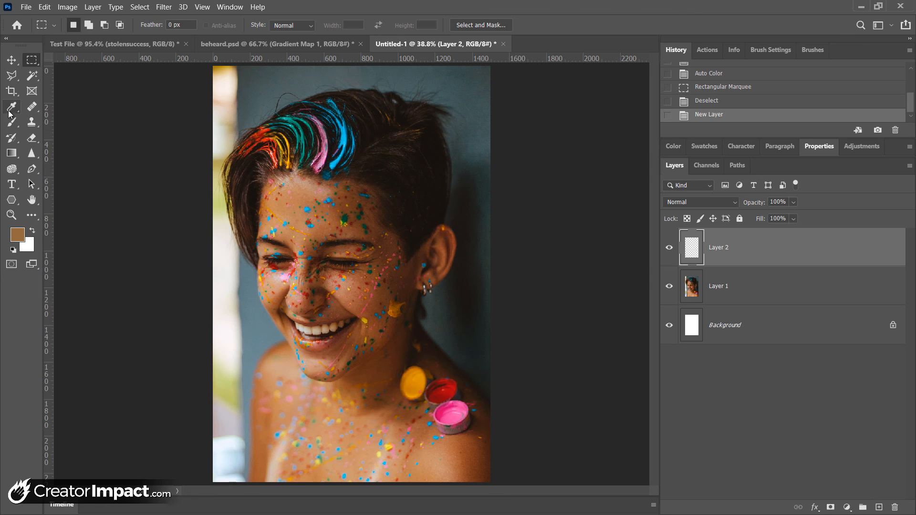
# Step: Fill a small rectangular selection between the forehead and ear with the brown-to-transparent gradient on Layer 2, and deselect
pyautogui.moveTo(370, 196); pyautogui.dragTo(432, 259)
pyautogui.click(13, 152)
pyautogui.moveTo(408, 228); pyautogui.dragTo(410, 261)
pyautogui.hotkey('ctrl', 'd')
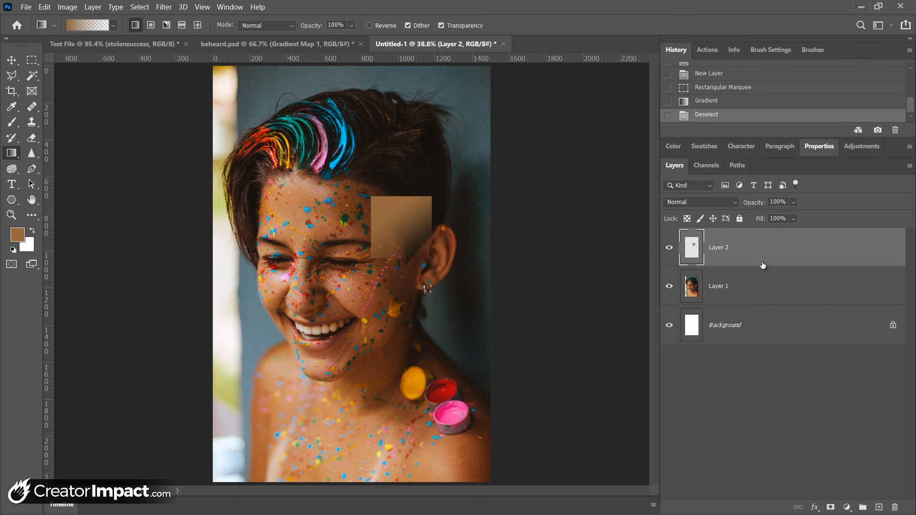
# Step: Fit Layer 2's gradient patch on screen, and zoom back out to see most of the portrait
pyautogui.click(202, 7)
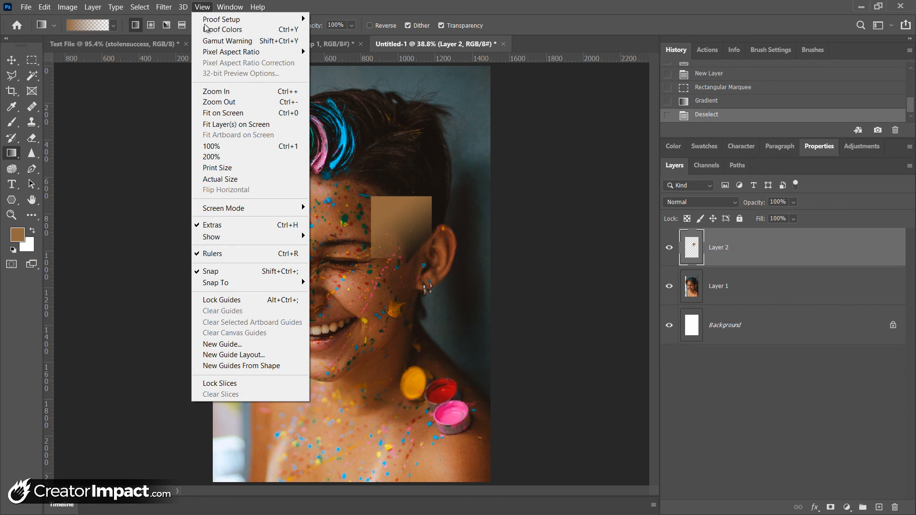
pyautogui.click(233, 124)
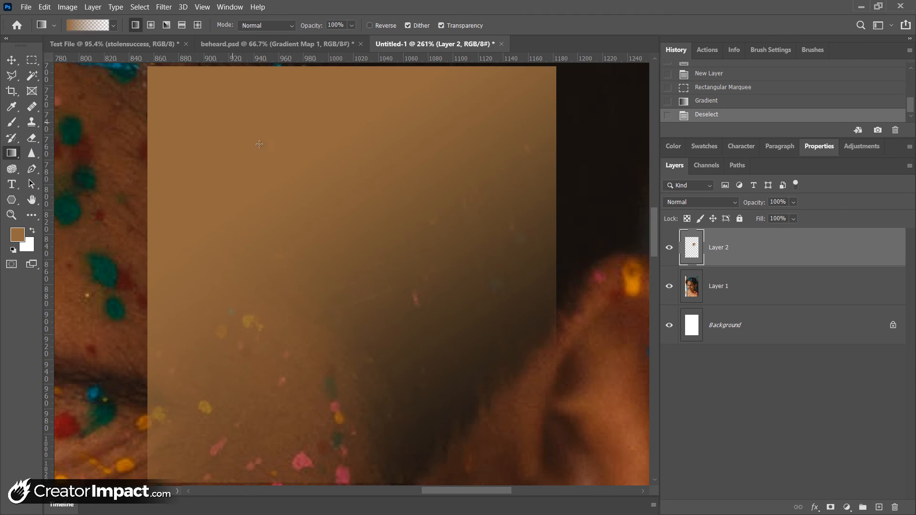
pyautogui.scroll(-6, 357, 206)
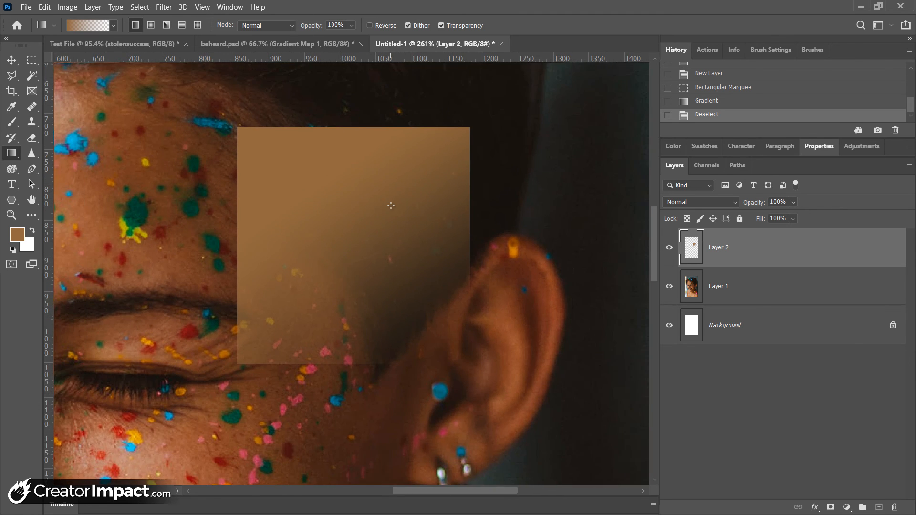
pyautogui.scroll(-5, 305, 152)
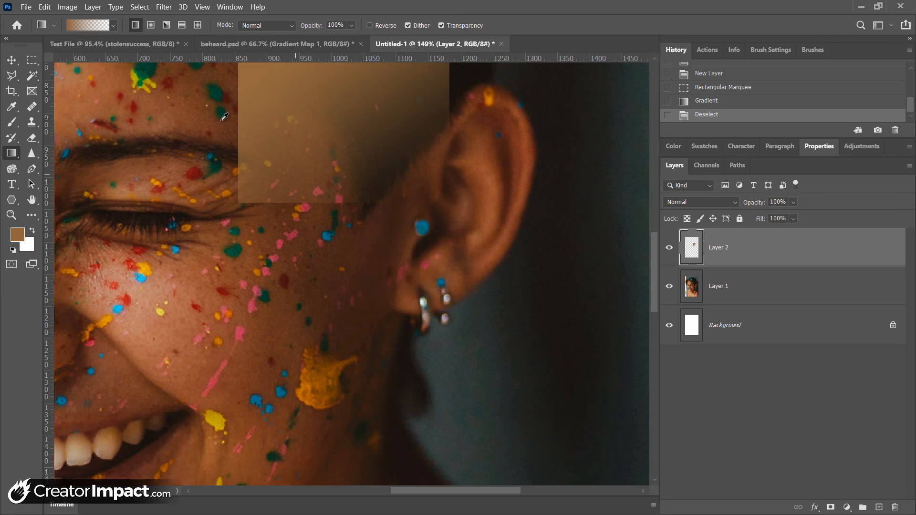
pyautogui.scroll(-6, 306, 152)
# Step: Turn on Layer Edges to outline the gradient patch, and turn them off again
pyautogui.click(183, 7)
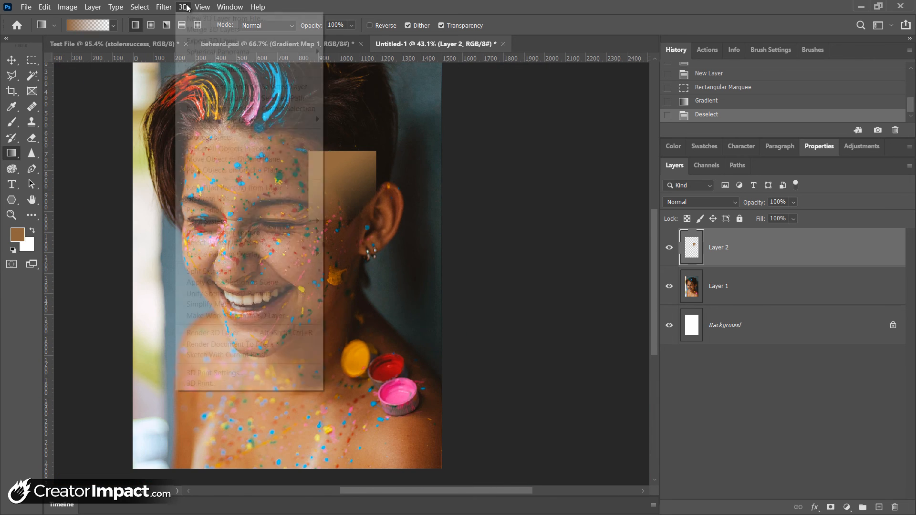
pyautogui.click(202, 7)
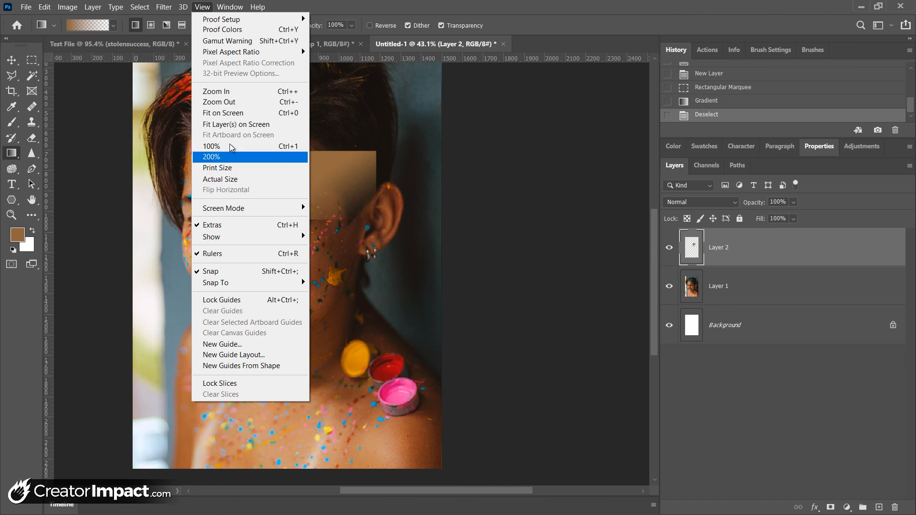
pyautogui.moveTo(236, 208)
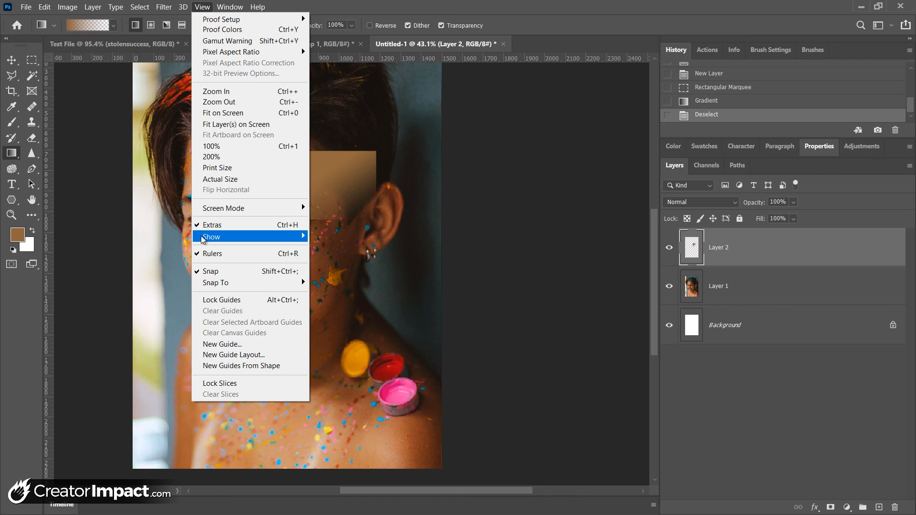
pyautogui.moveTo(207, 241)
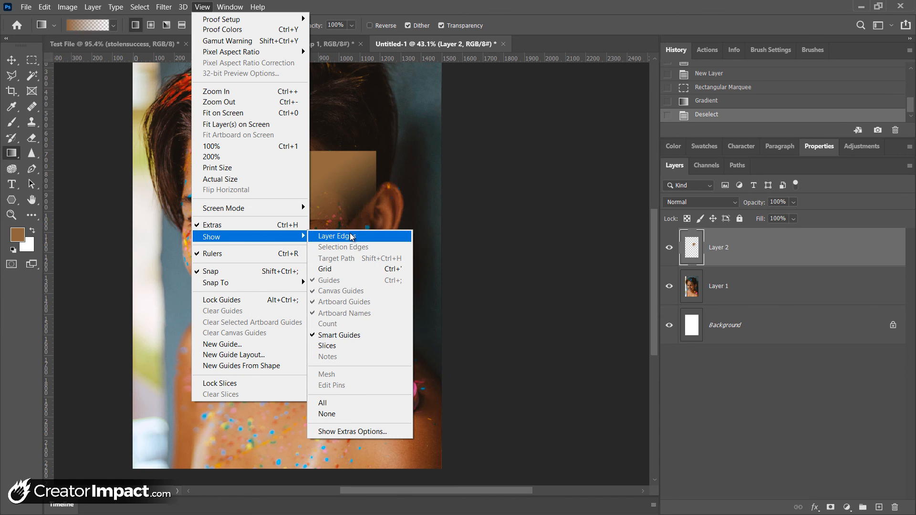
pyautogui.click(352, 237)
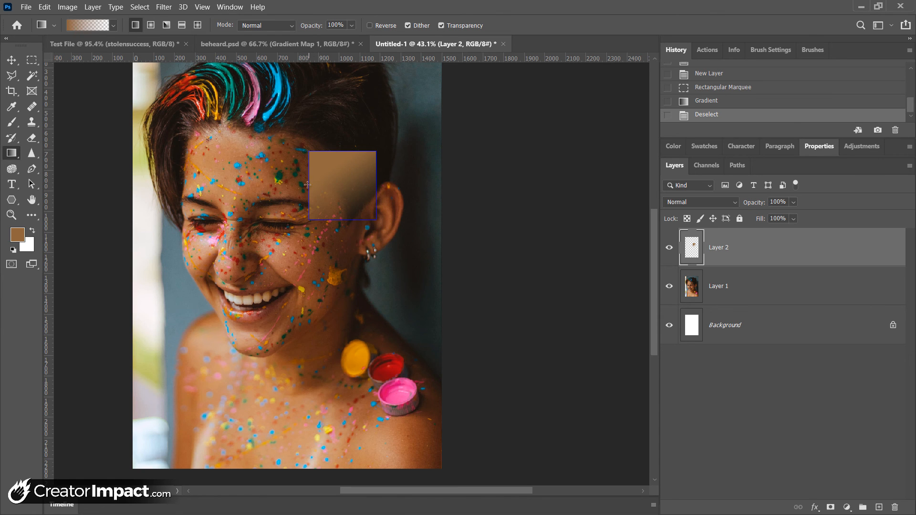
pyautogui.click(183, 7)
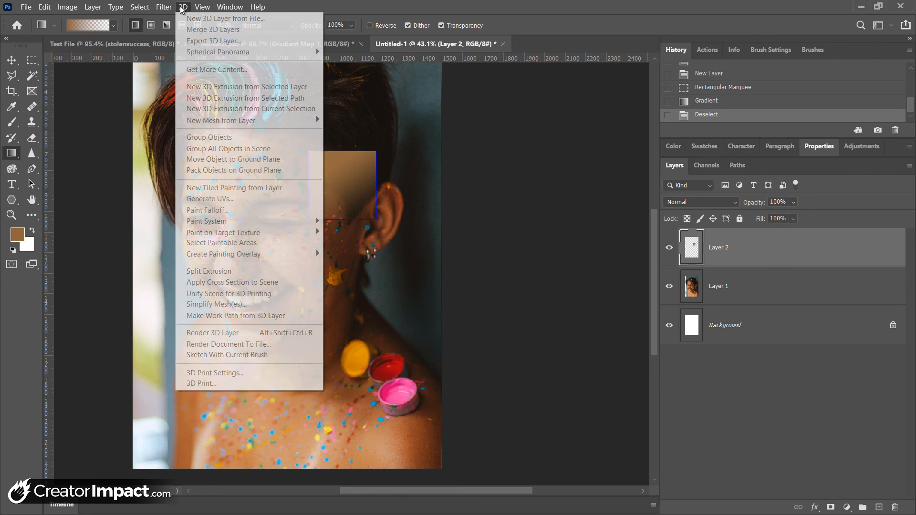
pyautogui.moveTo(262, 237)
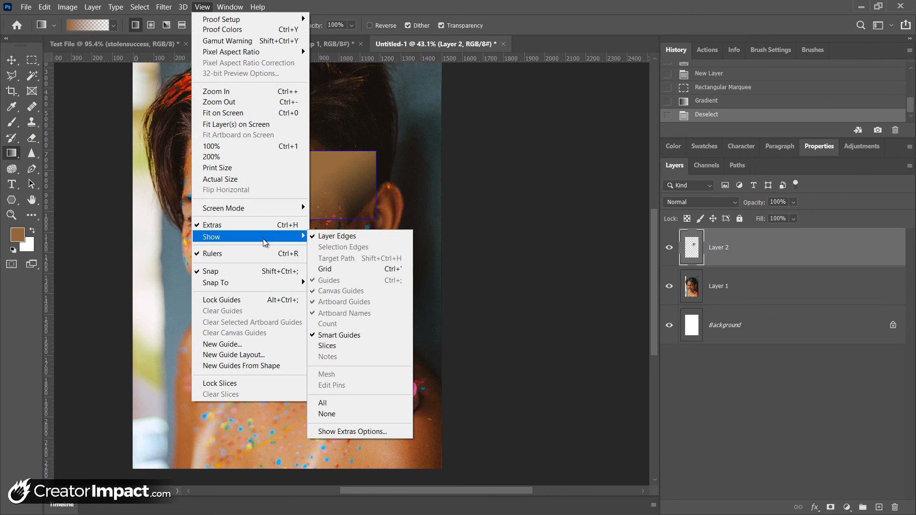
pyautogui.click(349, 237)
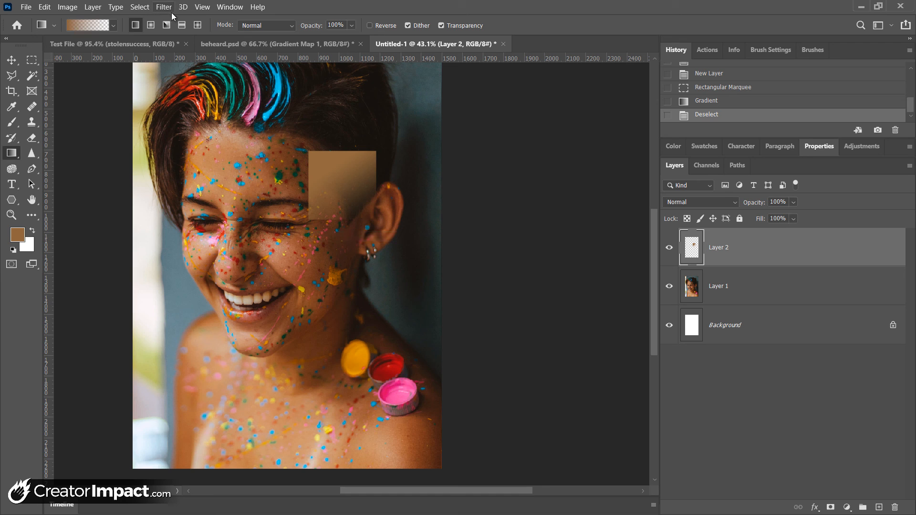
pyautogui.click(202, 7)
pyautogui.moveTo(264, 239)
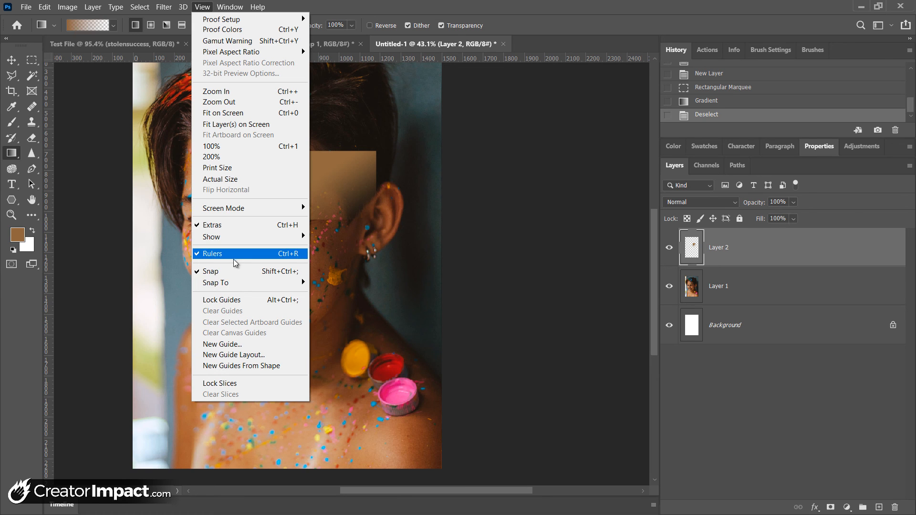
pyautogui.moveTo(238, 286)
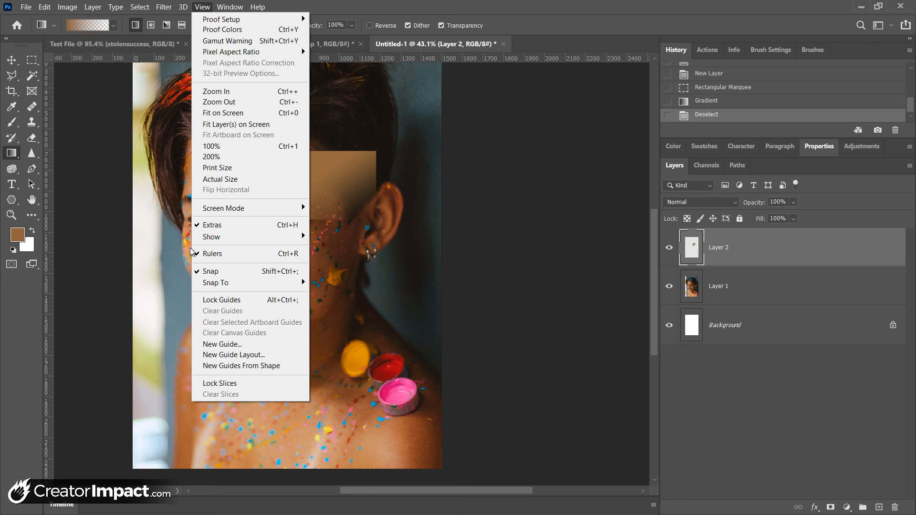
pyautogui.press('Escape')
# Step: Hide the Layers panel and show it again
pyautogui.click(233, 7)
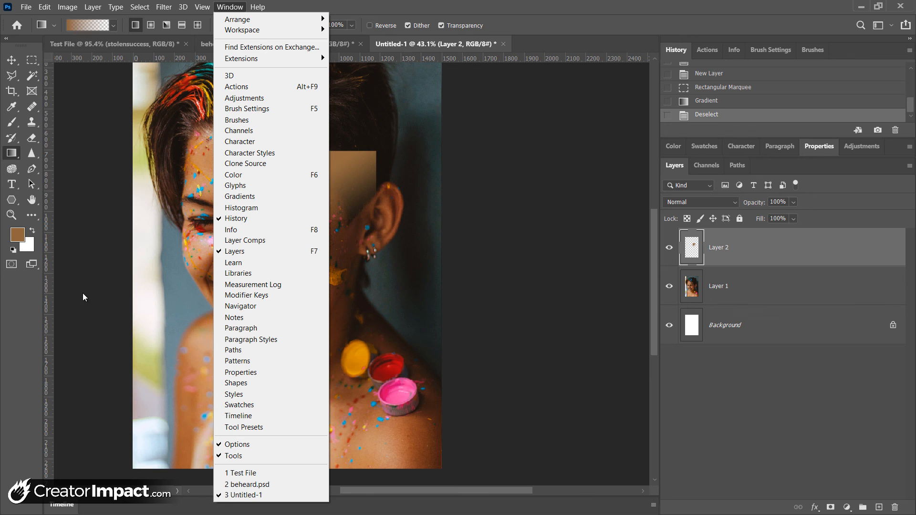
pyautogui.click(241, 257)
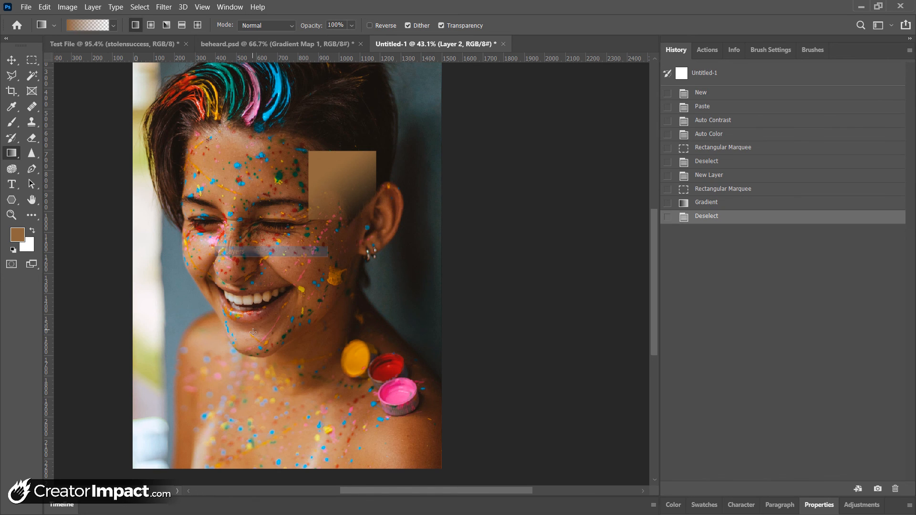
pyautogui.click(231, 7)
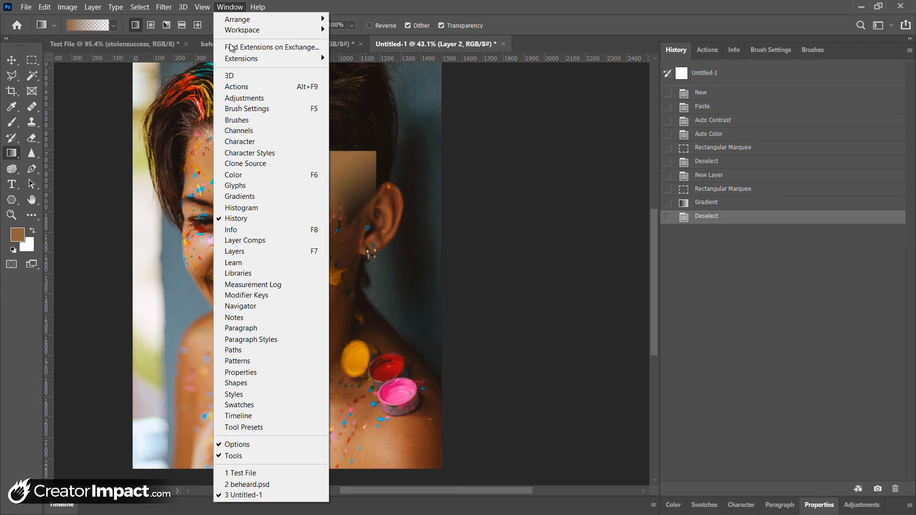
pyautogui.click(267, 250)
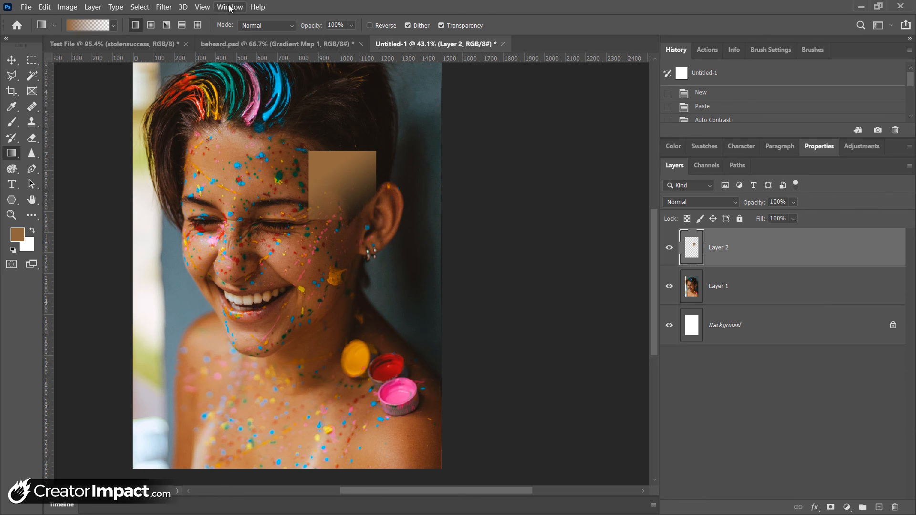
# Step: Collapse the Layers panel to give the History list more room
pyautogui.click(202, 7)
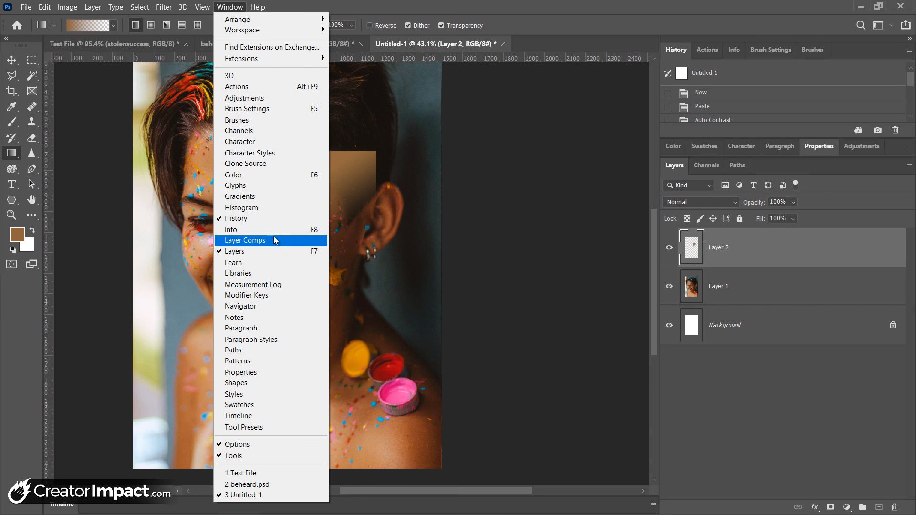
pyautogui.click(236, 219)
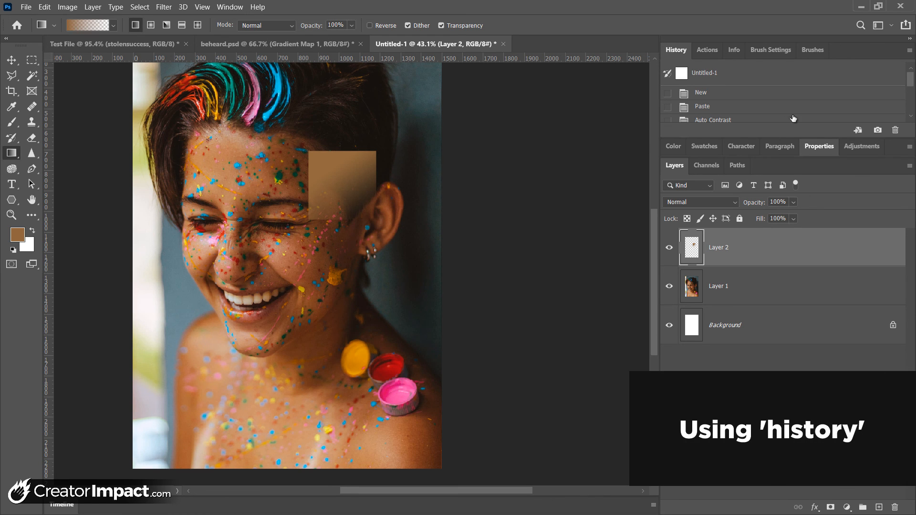
pyautogui.doubleClick(680, 166)
# Step: Step through the history states from New to the first Deselect, and return to the first Rectangular Marquee state
pyautogui.click(682, 164)
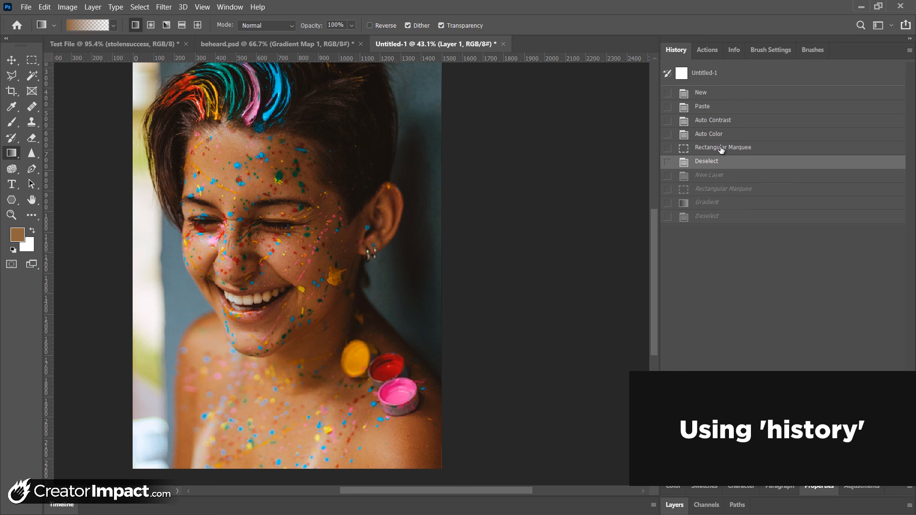
pyautogui.click(707, 94)
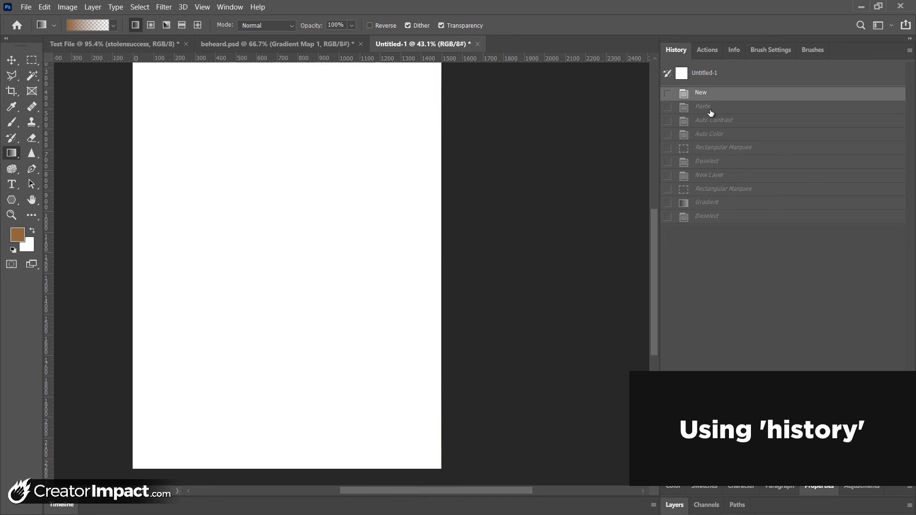
pyautogui.click(711, 113)
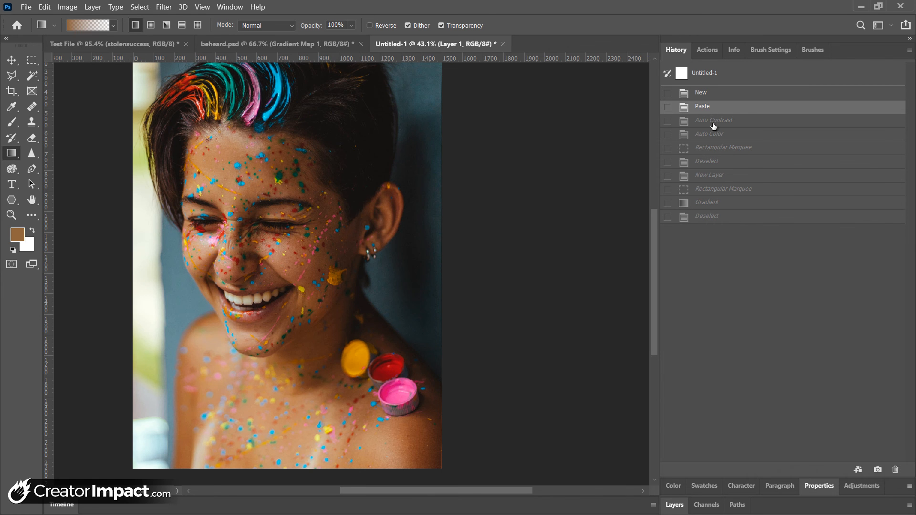
pyautogui.click(714, 124)
pyautogui.click(718, 136)
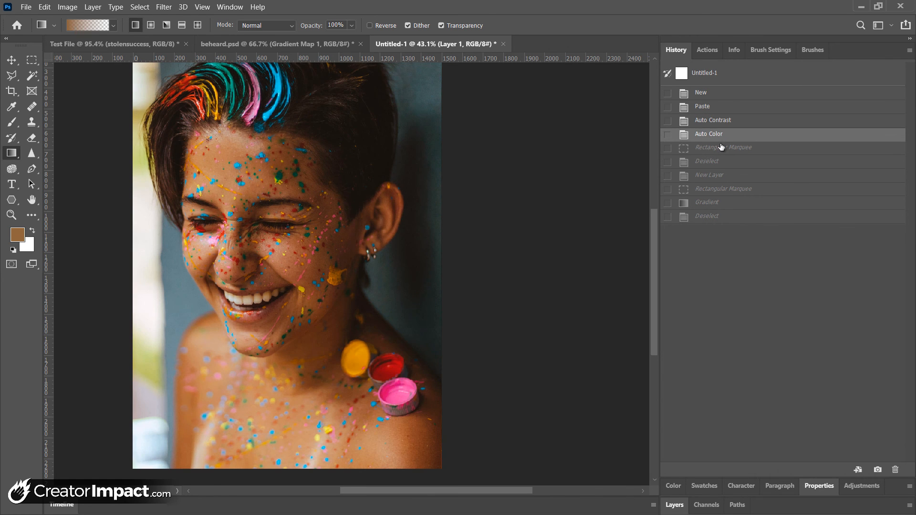
pyautogui.click(723, 148)
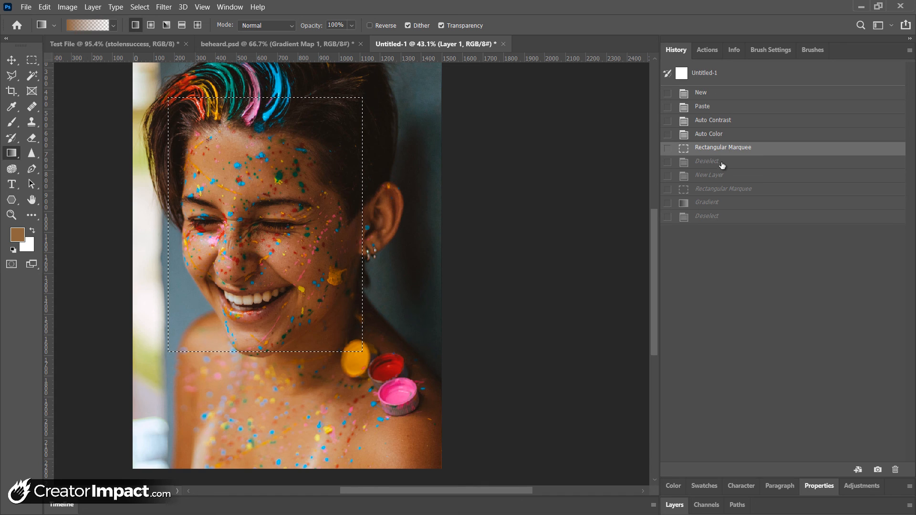
pyautogui.click(721, 165)
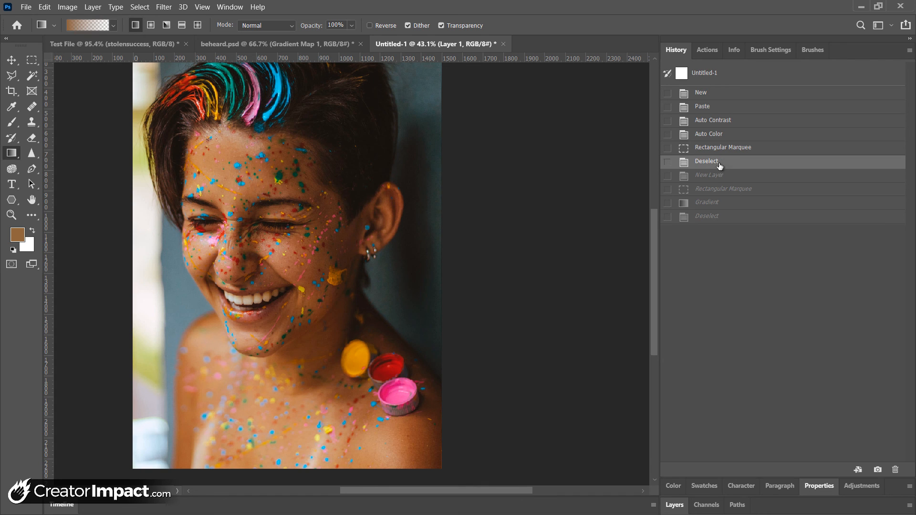
pyautogui.click(720, 149)
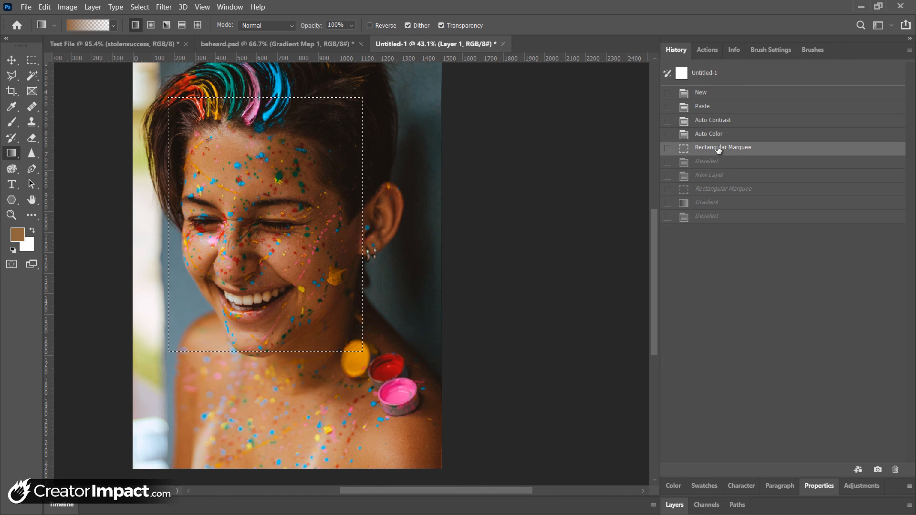
# Step: From the last Deselect history state, paint brown brush strokes over the face and undo them
pyautogui.click(721, 217)
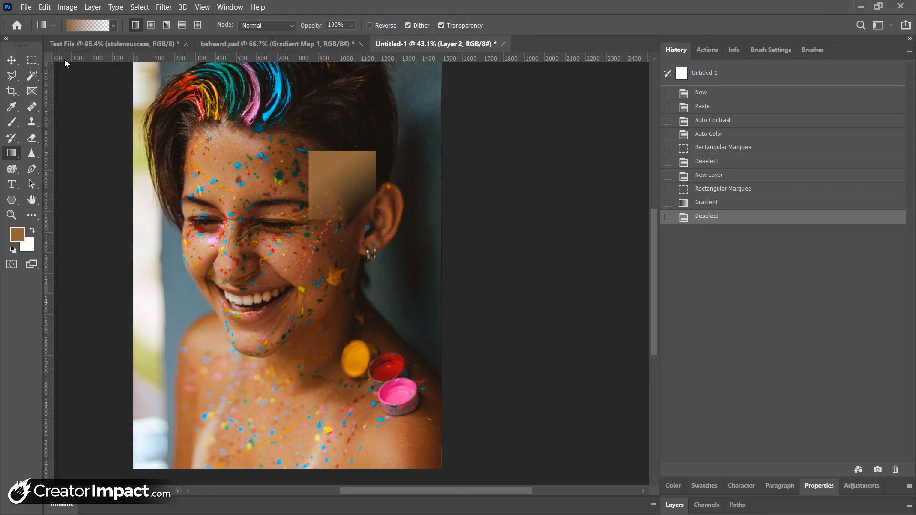
pyautogui.click(12, 123)
pyautogui.moveTo(203, 153)
pyautogui.mouseDown()
pyautogui.moveTo(337, 246)
pyautogui.moveTo(268, 334)
pyautogui.moveTo(172, 229)
pyautogui.moveTo(208, 262)
pyautogui.mouseUp()
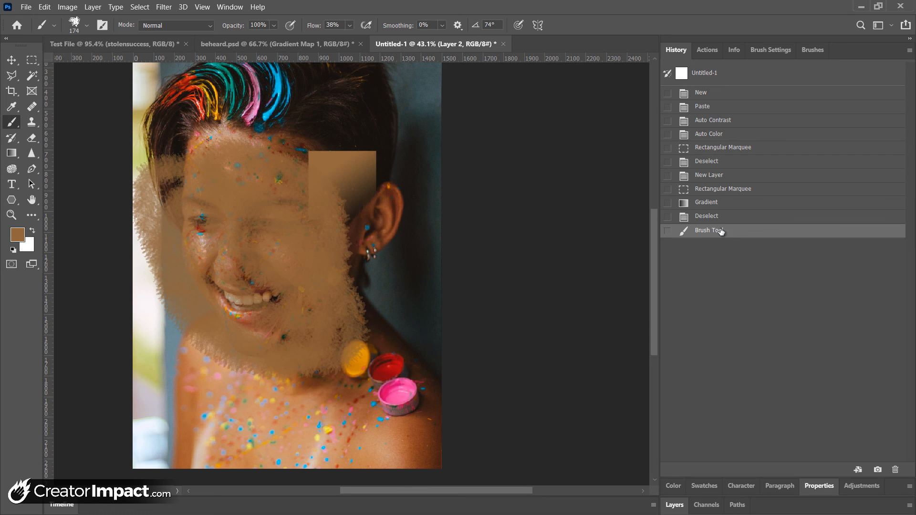
pyautogui.click(44, 6)
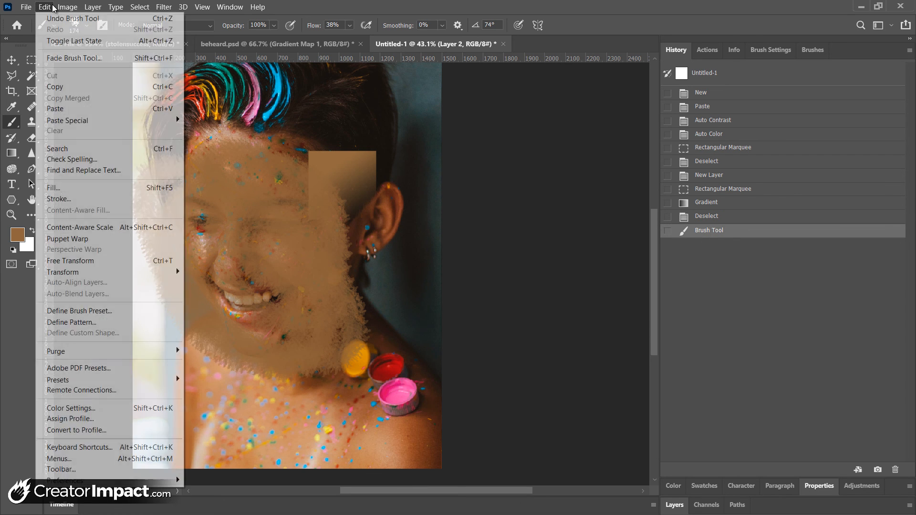
pyautogui.click(53, 18)
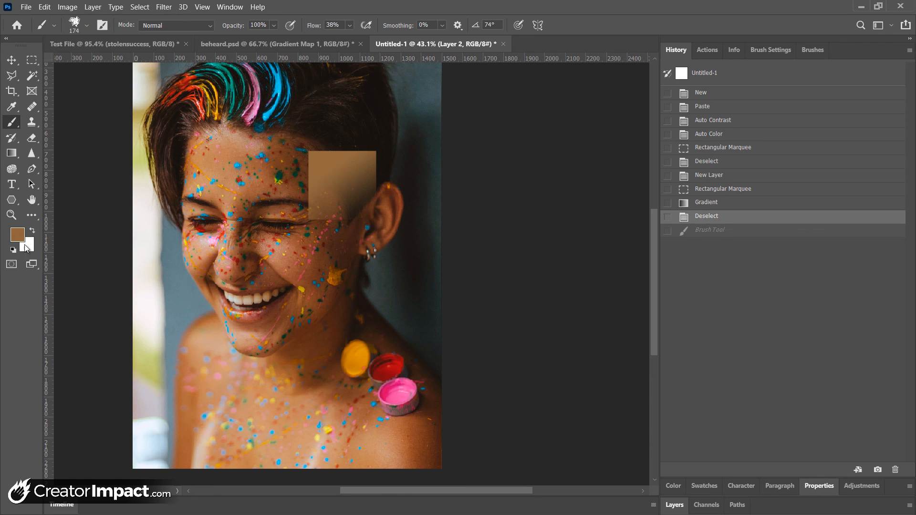
# Step: Swap the foreground and background colors and erase part of the gradient patch on Layer 2
pyautogui.click(32, 231)
pyautogui.click(32, 138)
pyautogui.moveTo(334, 203)
pyautogui.mouseDown()
pyautogui.moveTo(337, 231)
pyautogui.moveTo(305, 192)
pyautogui.moveTo(305, 213)
pyautogui.mouseUp()
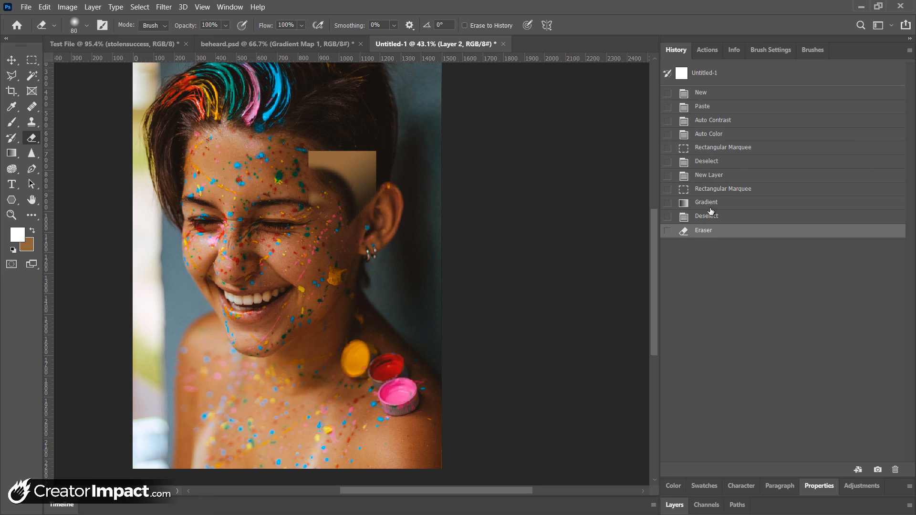
# Step: Step back and forth through the history states between Paste and Eraser, and finish on the Paste state
pyautogui.click(712, 164)
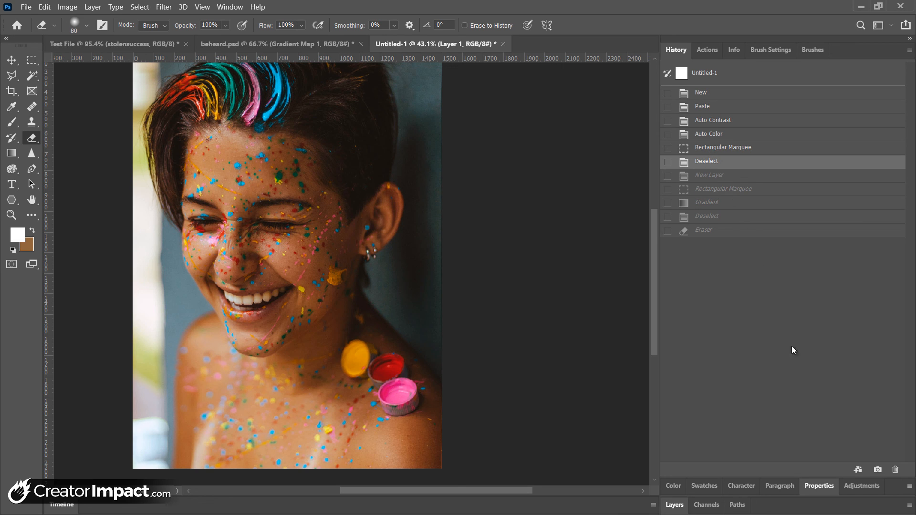
pyautogui.click(728, 134)
pyautogui.click(728, 107)
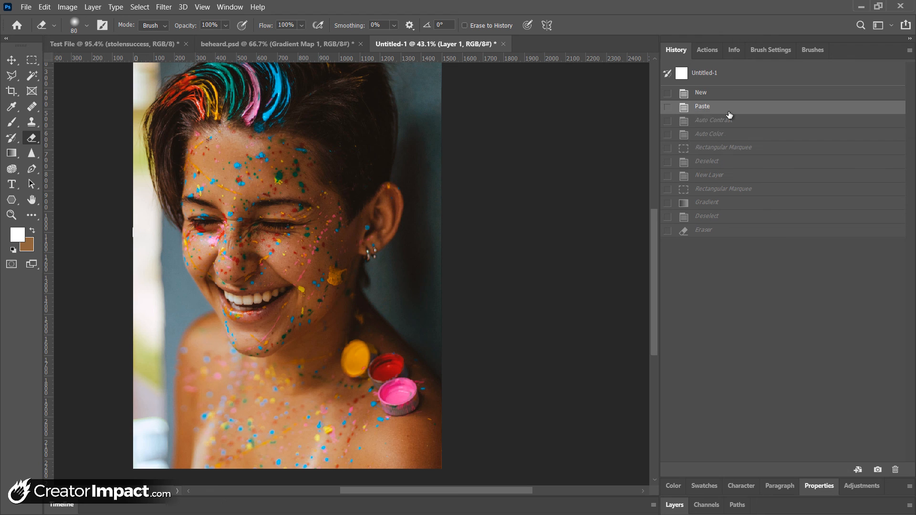
pyautogui.click(723, 190)
pyautogui.click(716, 122)
pyautogui.click(724, 232)
pyautogui.click(719, 121)
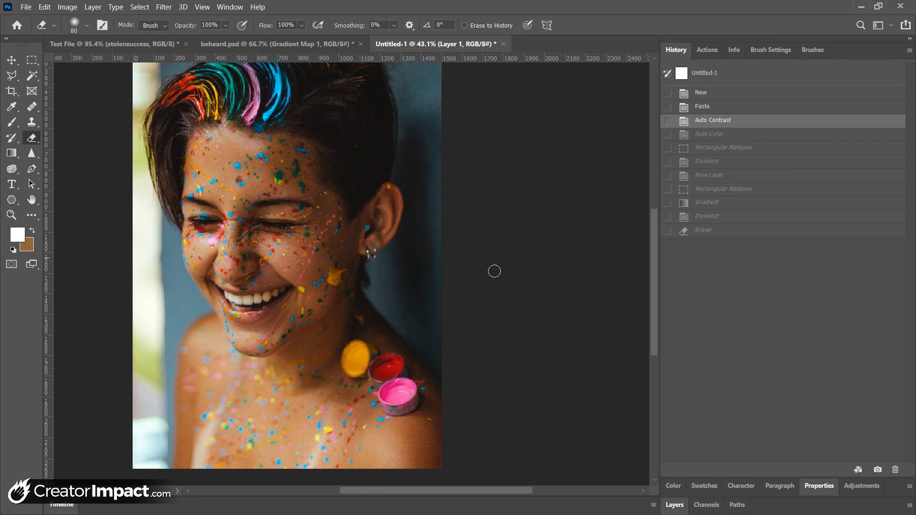
pyautogui.click(767, 231)
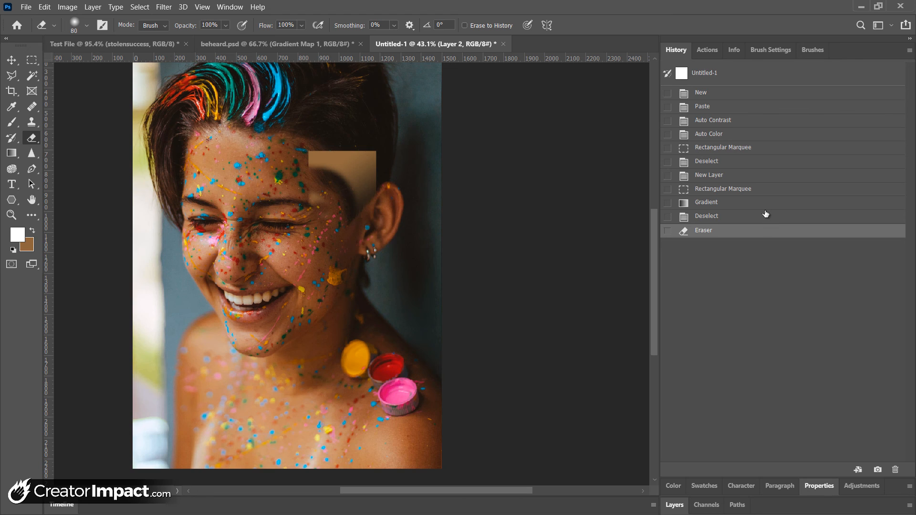
pyautogui.click(701, 108)
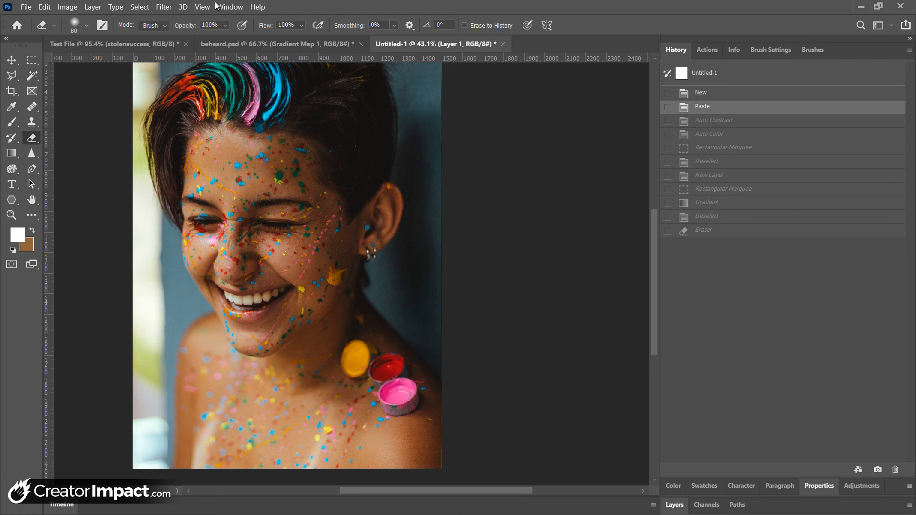
# Step: Check the available Undo and Redo commands, and expand the Layers panel again
pyautogui.click(44, 7)
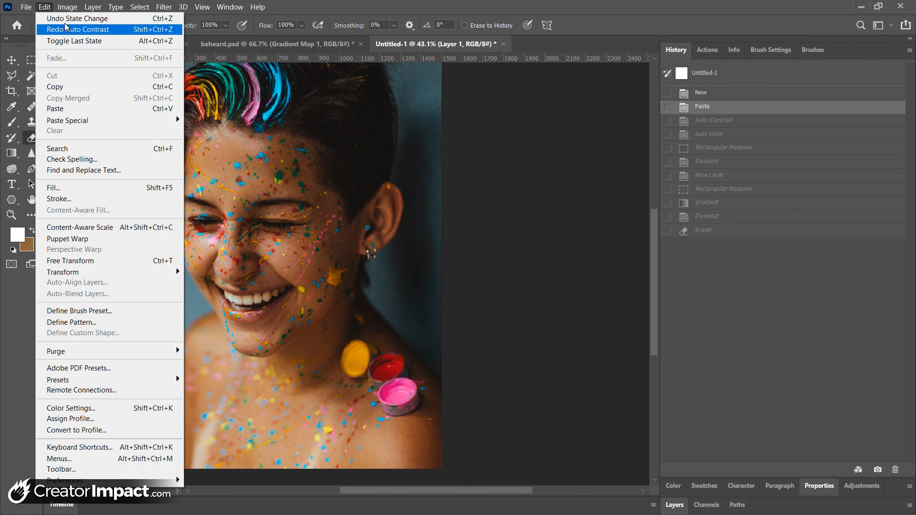
pyautogui.press('Escape')
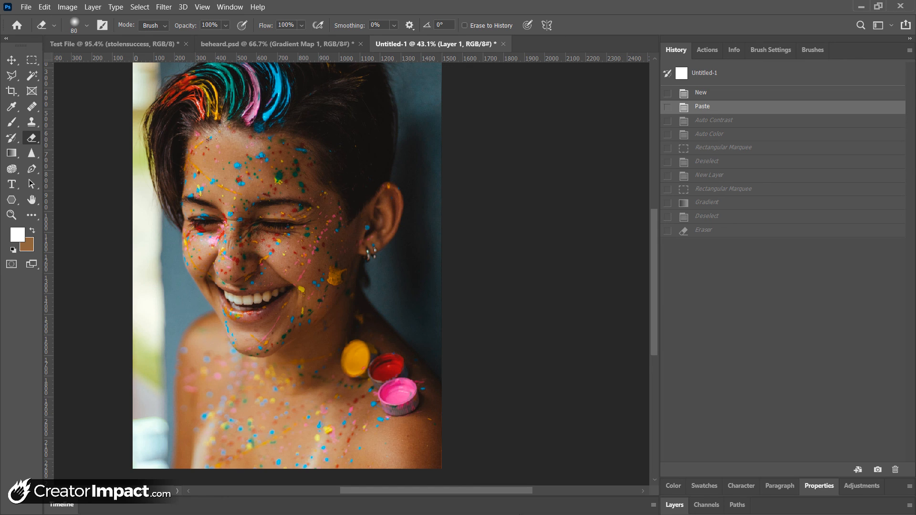
pyautogui.click(668, 507)
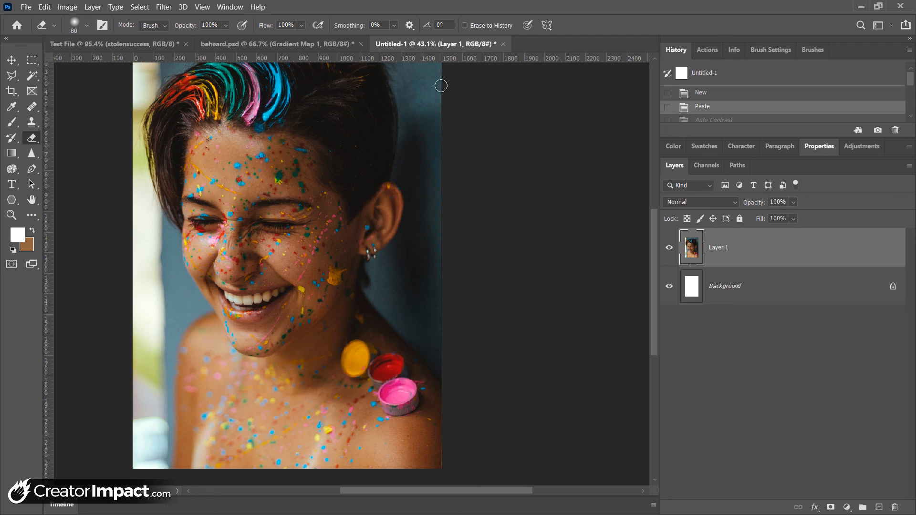
# Step: Bring the Test File document to the front and save it as Test File.psd with Maximize Compatibility on
pyautogui.click(259, 45)
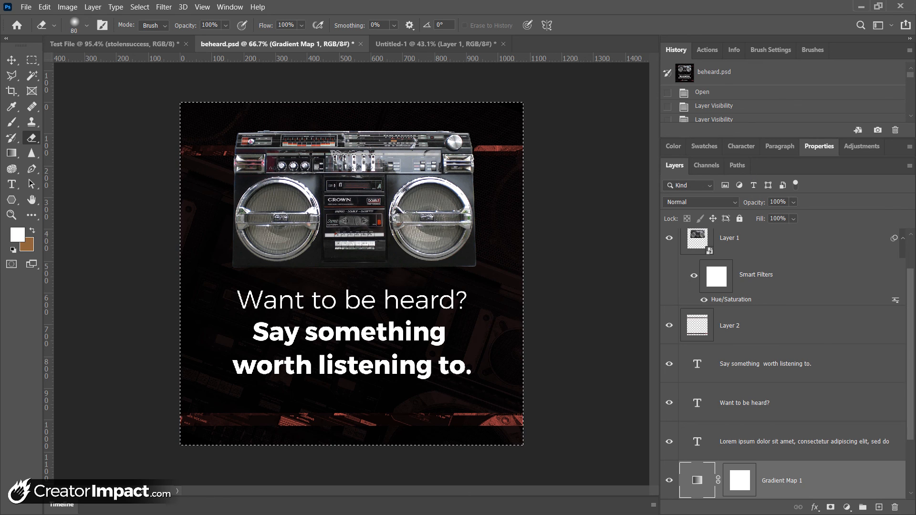
pyautogui.click(128, 44)
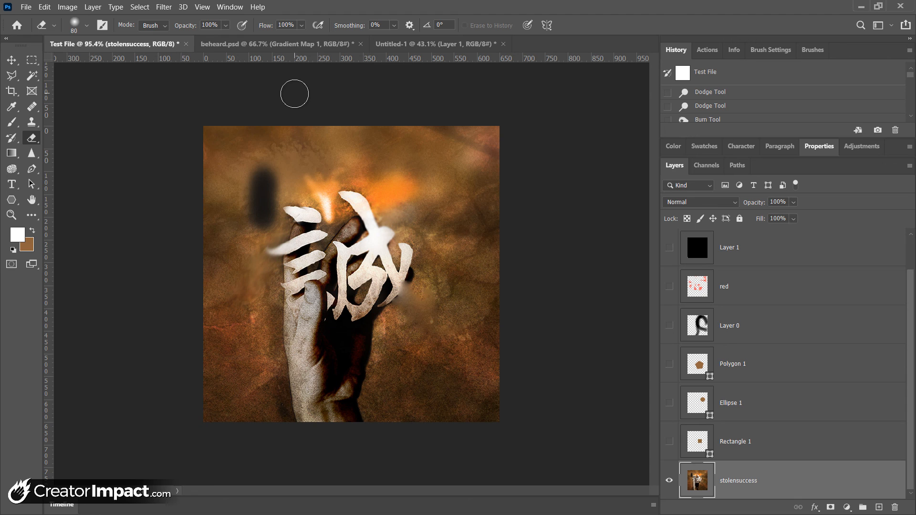
pyautogui.click(33, 7)
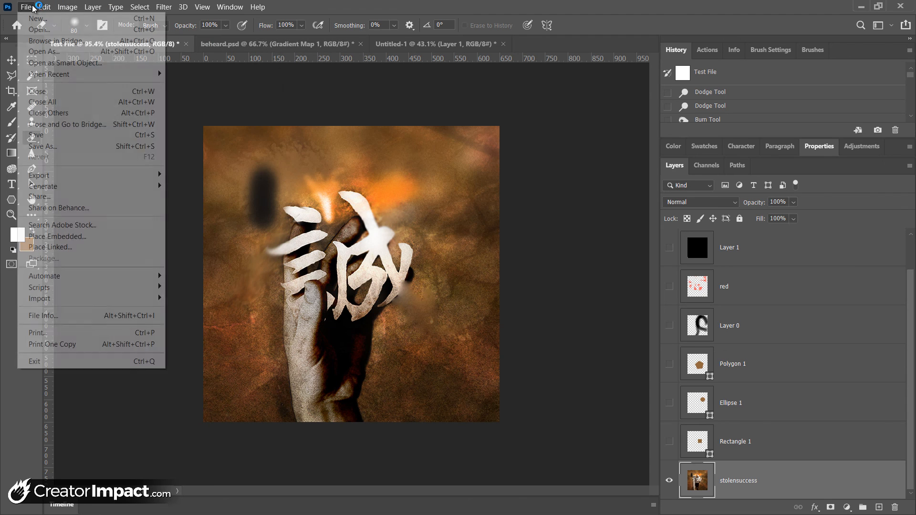
pyautogui.click(42, 146)
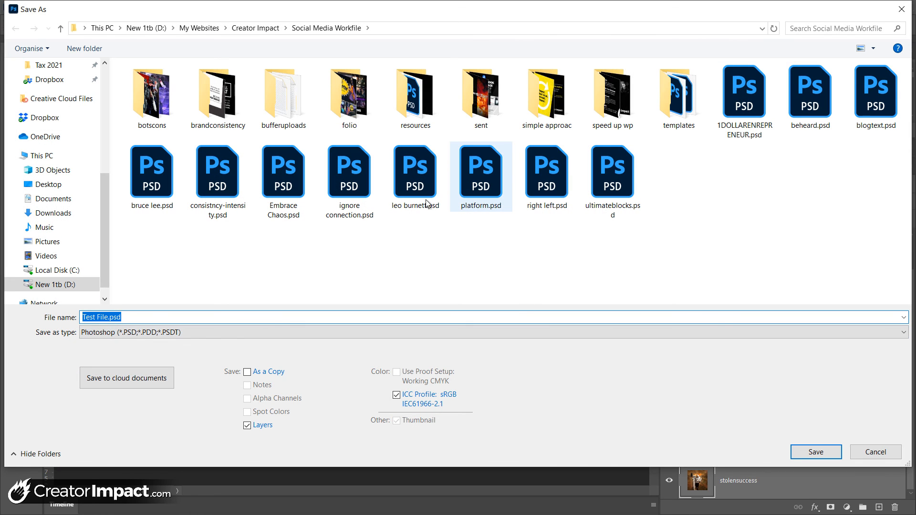
pyautogui.click(96, 335)
pyautogui.click(95, 335)
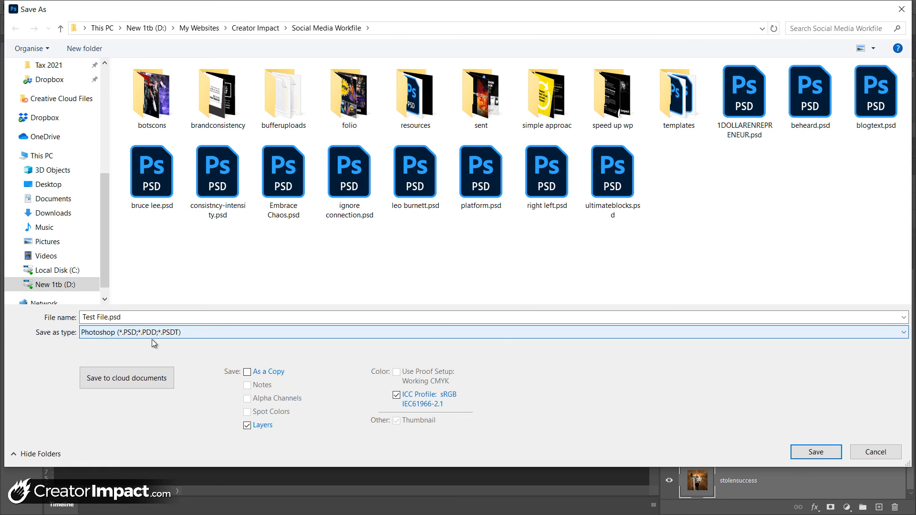
pyautogui.click(133, 318)
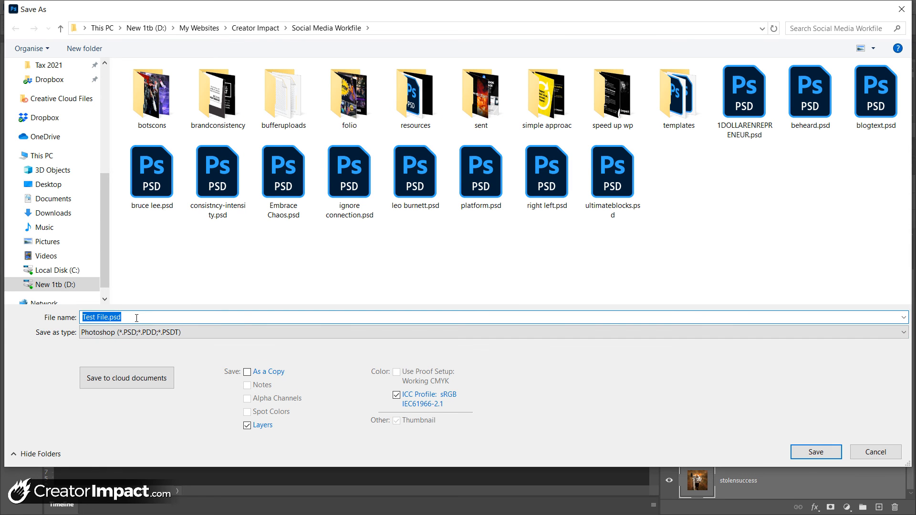
pyautogui.click(816, 452)
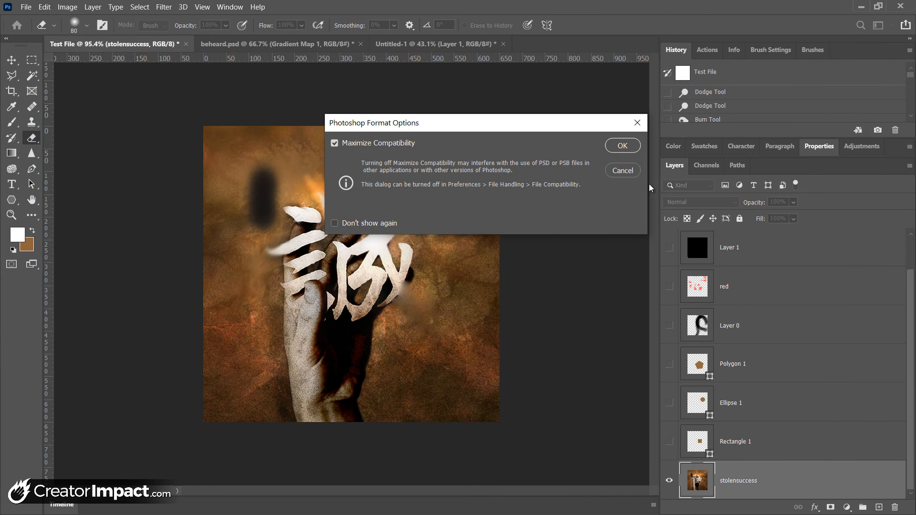
pyautogui.click(622, 145)
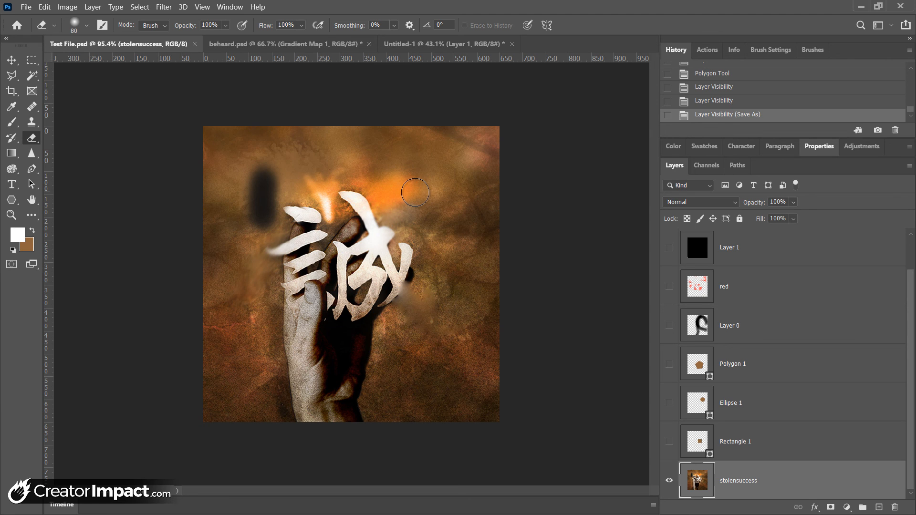
# Step: Look through the file formats offered by Save As for Test File.psd and cancel the save
pyautogui.click(31, 7)
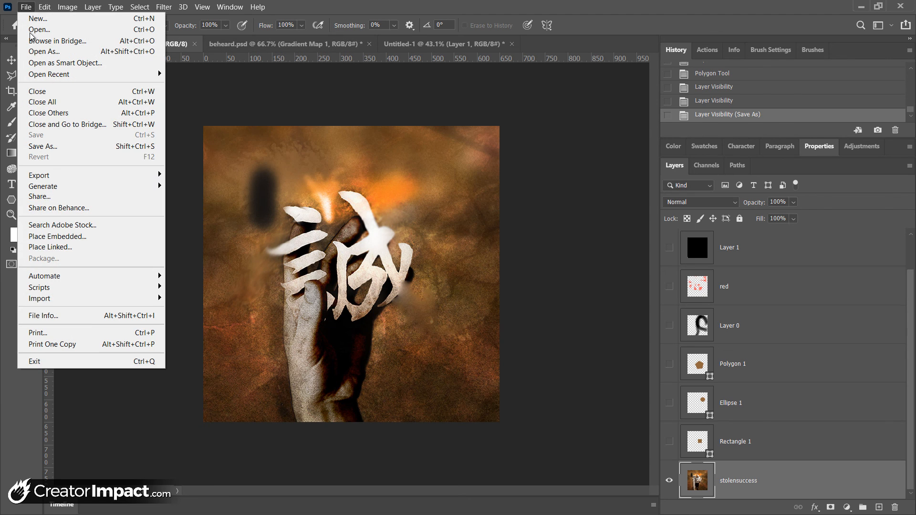
pyautogui.click(68, 147)
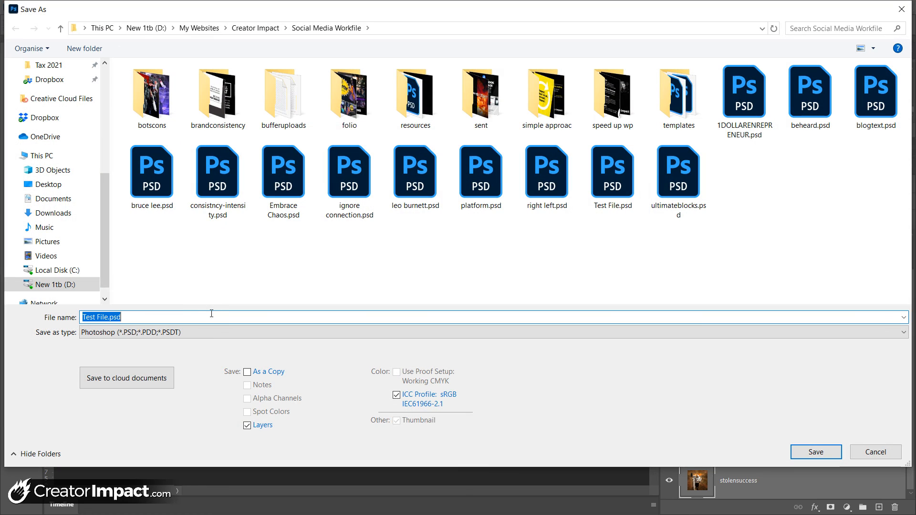
pyautogui.click(210, 331)
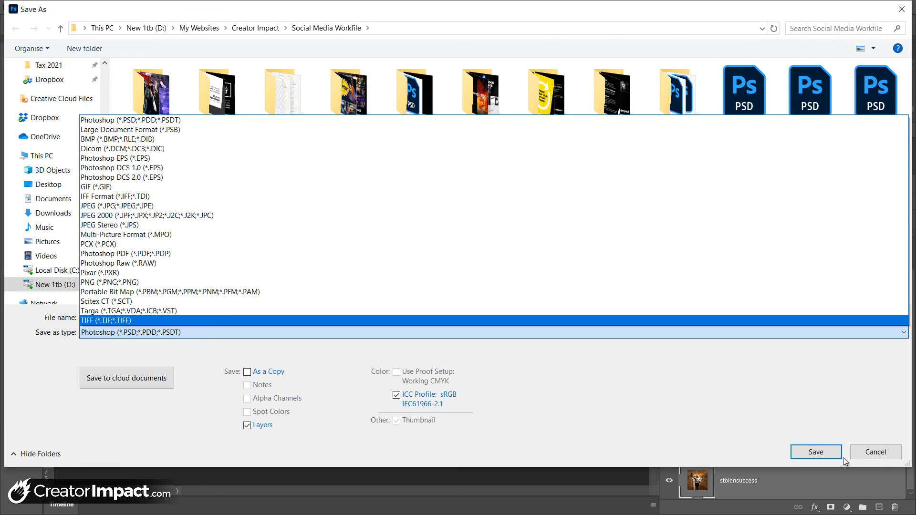
pyautogui.click(891, 454)
pyautogui.click(890, 454)
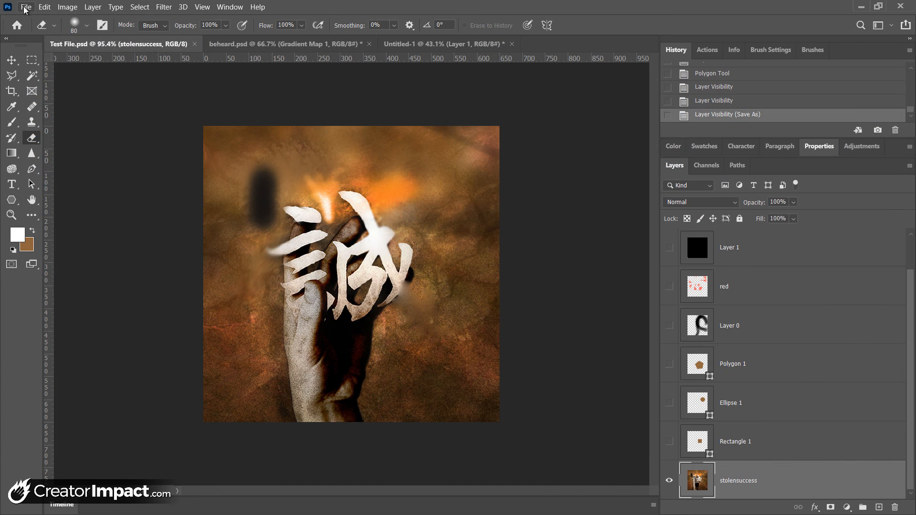
# Step: Start a Save for Web (Legacy) export of the image and reposition its window so all of it is in view
pyautogui.click(26, 7)
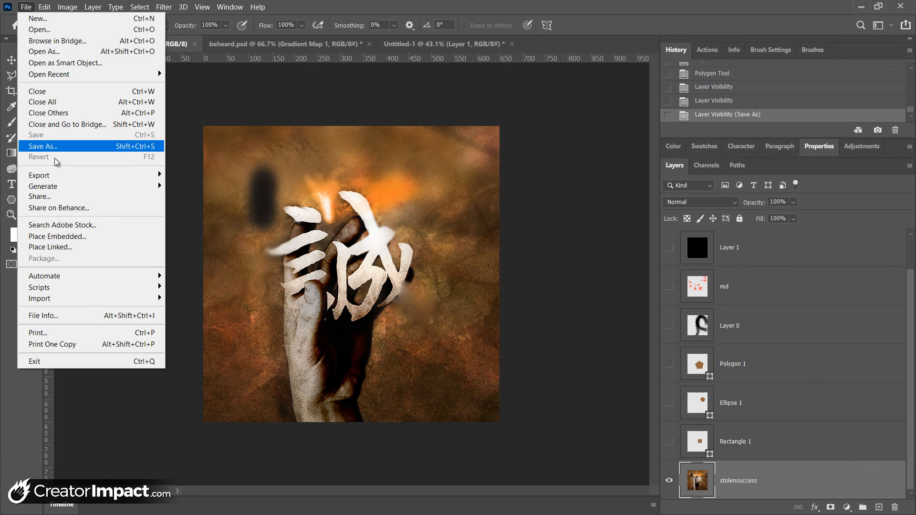
pyautogui.moveTo(61, 179)
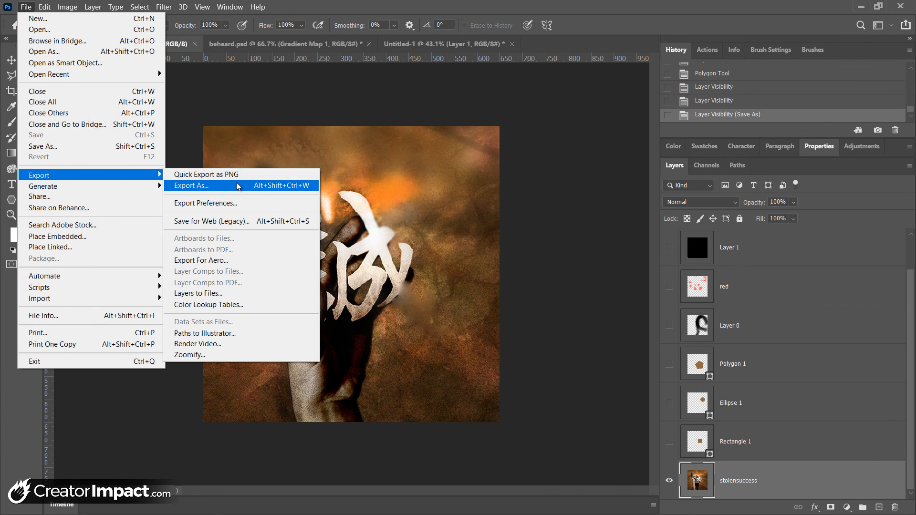
pyautogui.click(239, 222)
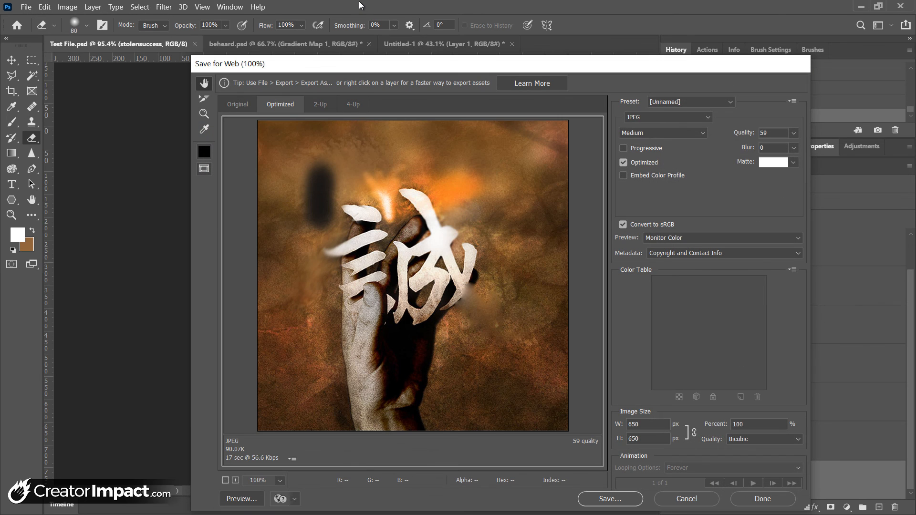
pyautogui.moveTo(417, 66); pyautogui.dragTo(383, 39)
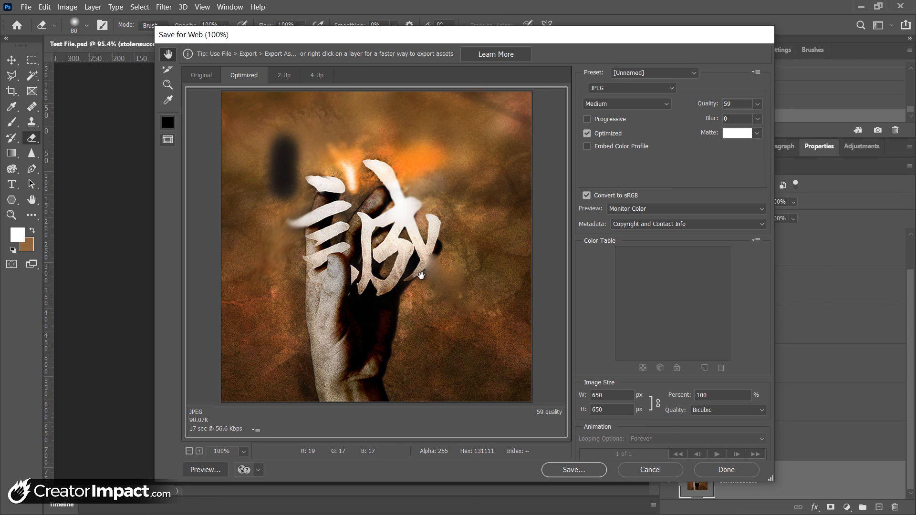
# Step: Look through the export's file format choices and keep JPEG as the format
pyautogui.click(653, 88)
pyautogui.click(620, 118)
pyautogui.click(624, 88)
pyautogui.click(595, 108)
# Step: Compare JPEG quality 0 and 100 in the preview enlarged to 240%, and set the quality to 54
pyautogui.click(758, 103)
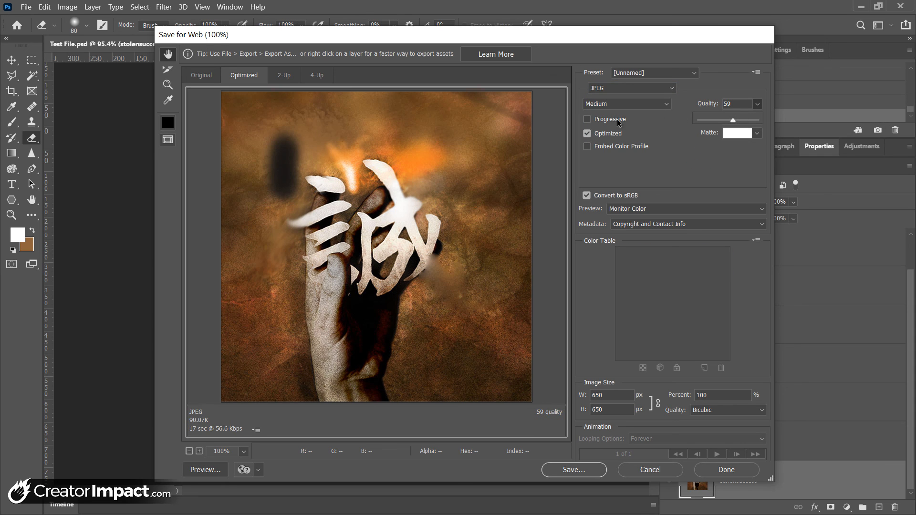
pyautogui.moveTo(734, 119); pyautogui.dragTo(692, 121)
pyautogui.press('alt')
pyautogui.scroll(5, 416, 230)
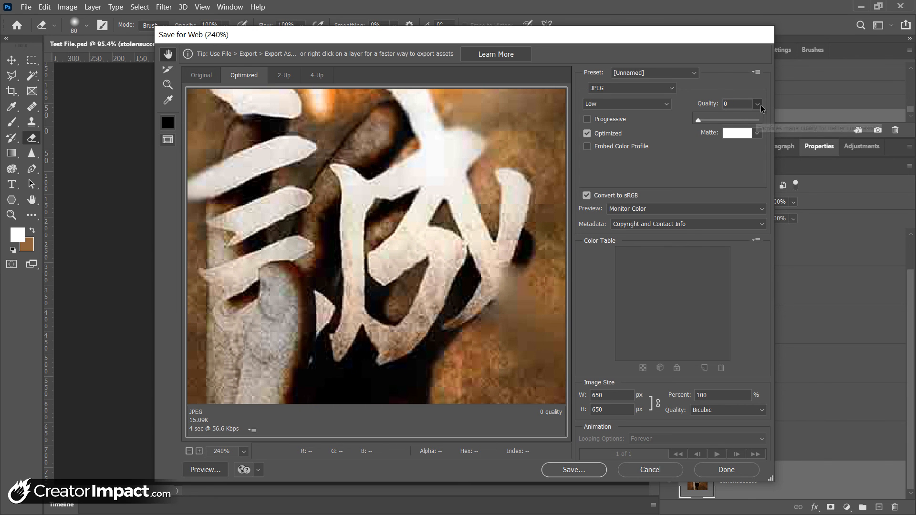
pyautogui.moveTo(696, 121); pyautogui.dragTo(808, 120)
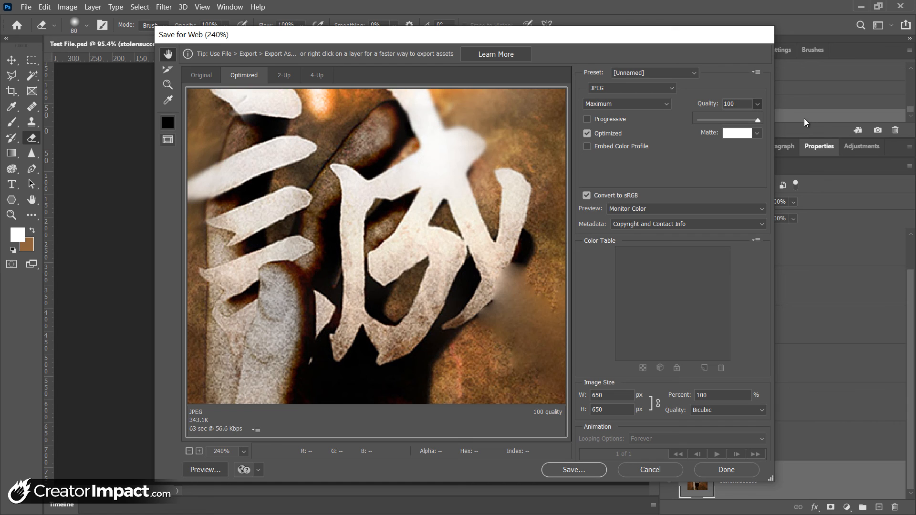
pyautogui.moveTo(757, 121); pyautogui.dragTo(730, 121)
# Step: Start saving the optimized JPEG, cancel the file save, and close Save for Web keeping its settings
pyautogui.click(572, 470)
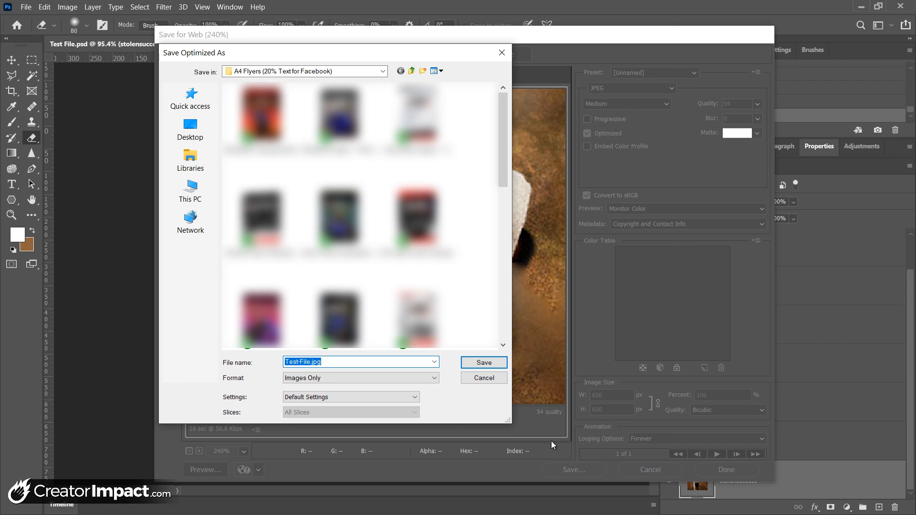
pyautogui.click(493, 380)
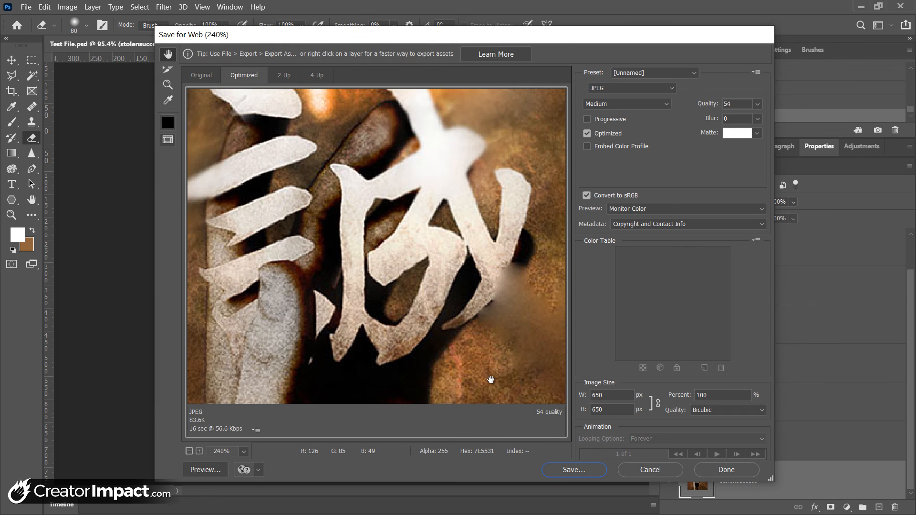
pyautogui.click(740, 472)
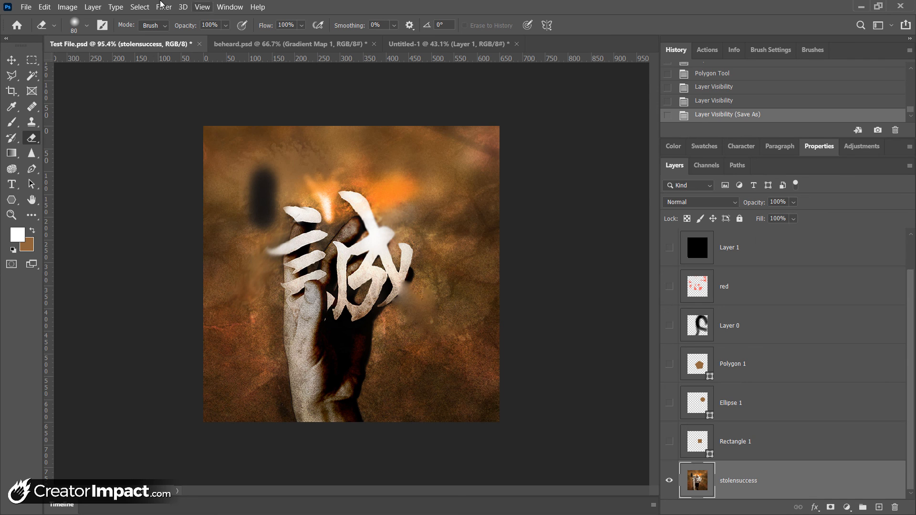
# Step: Look over the Export options, and try Photoshop PDF as the Save As format before cancelling the save
pyautogui.click(26, 6)
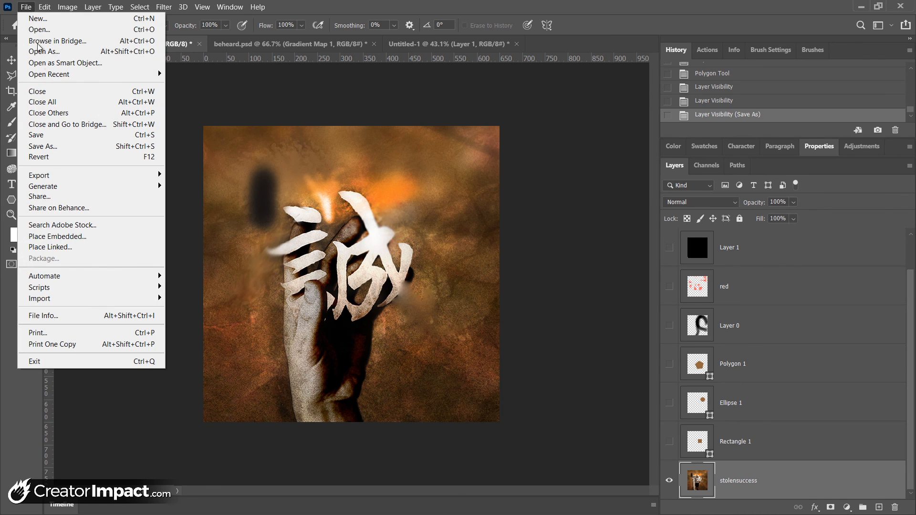
pyautogui.moveTo(63, 179)
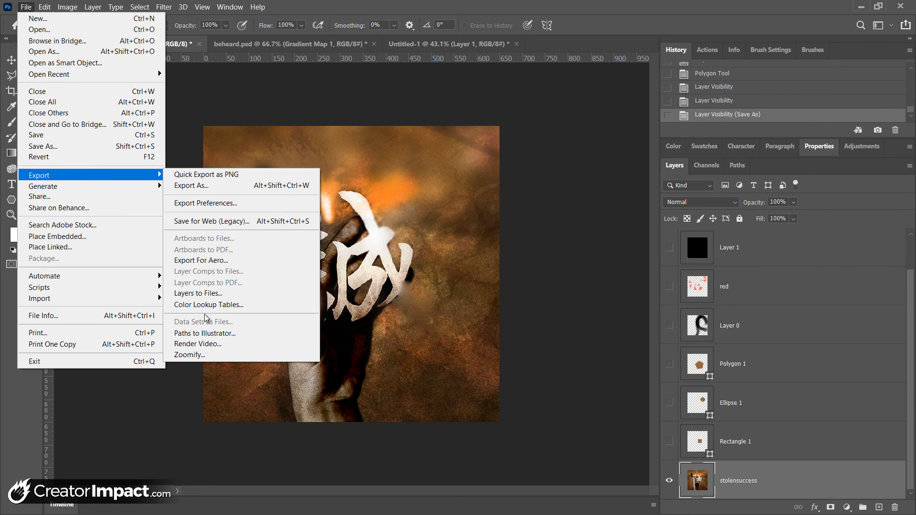
pyautogui.click(71, 146)
pyautogui.click(257, 333)
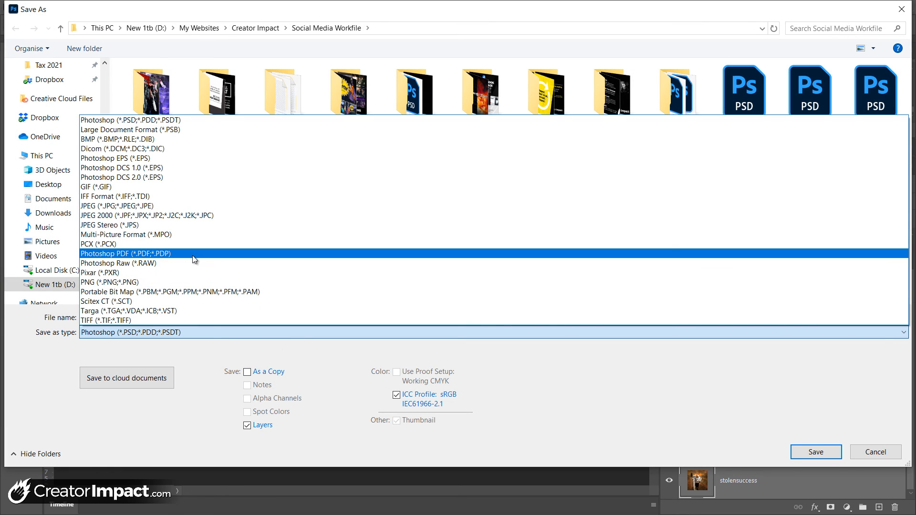
pyautogui.click(193, 254)
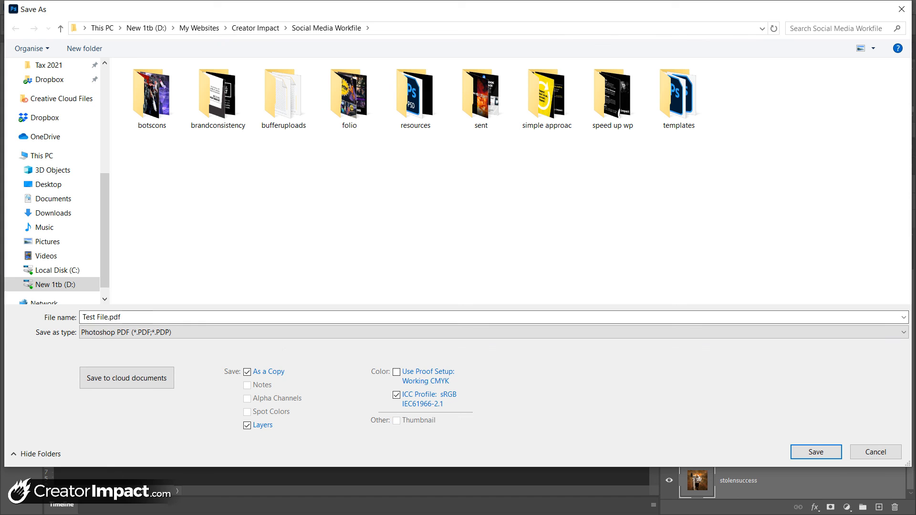
pyautogui.click(886, 454)
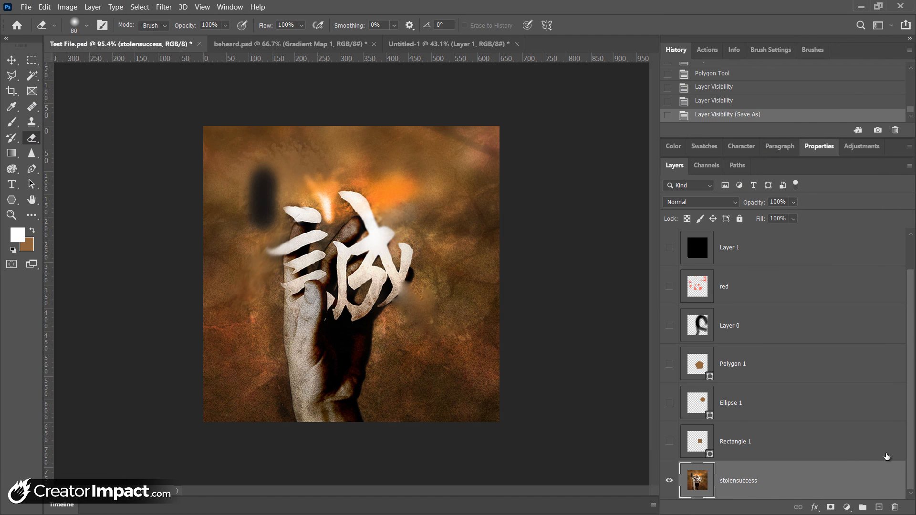